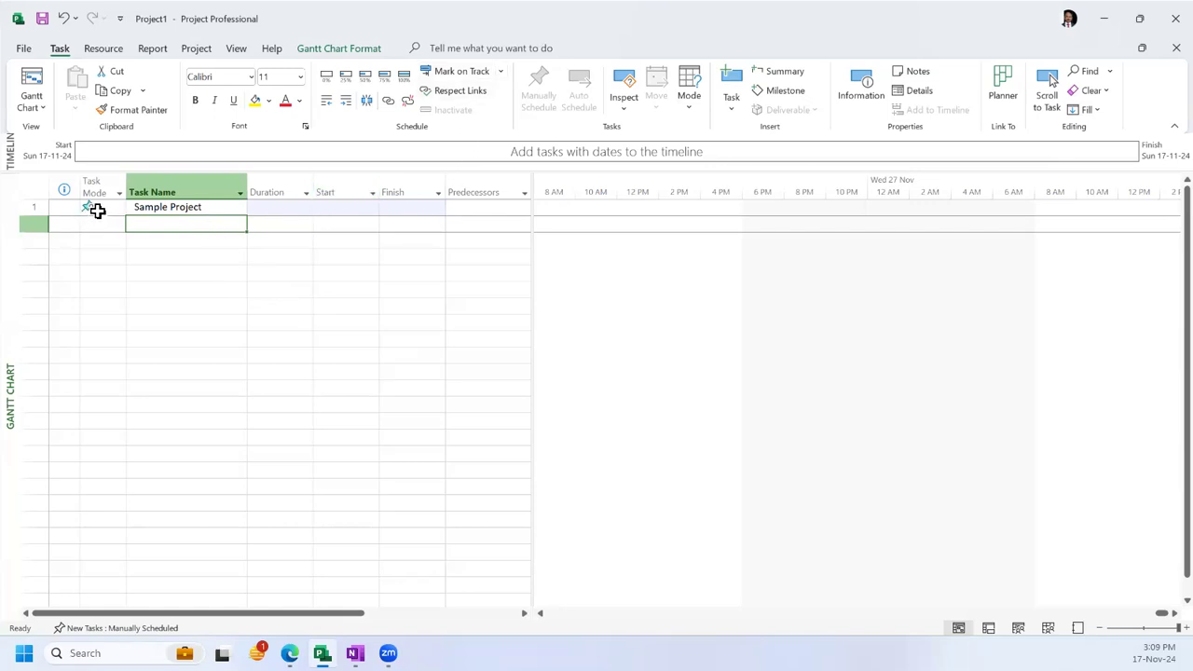
Step: Switch the Sample Project task's mode to Auto Scheduled
click(98, 210)
click(119, 208)
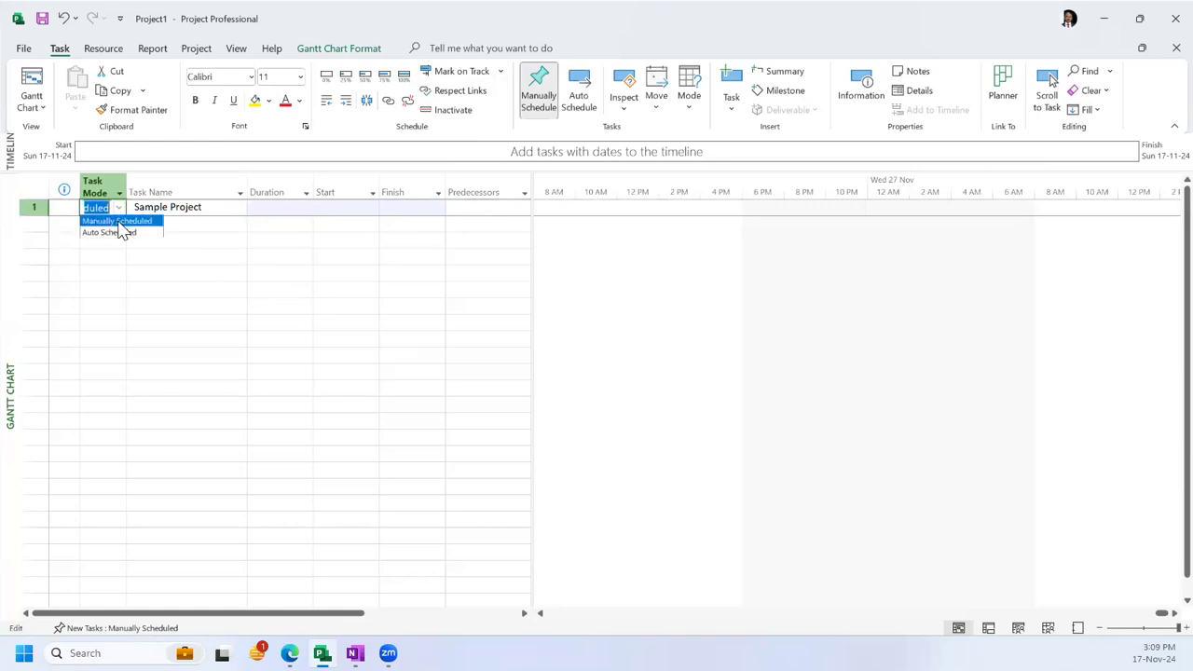
click(113, 234)
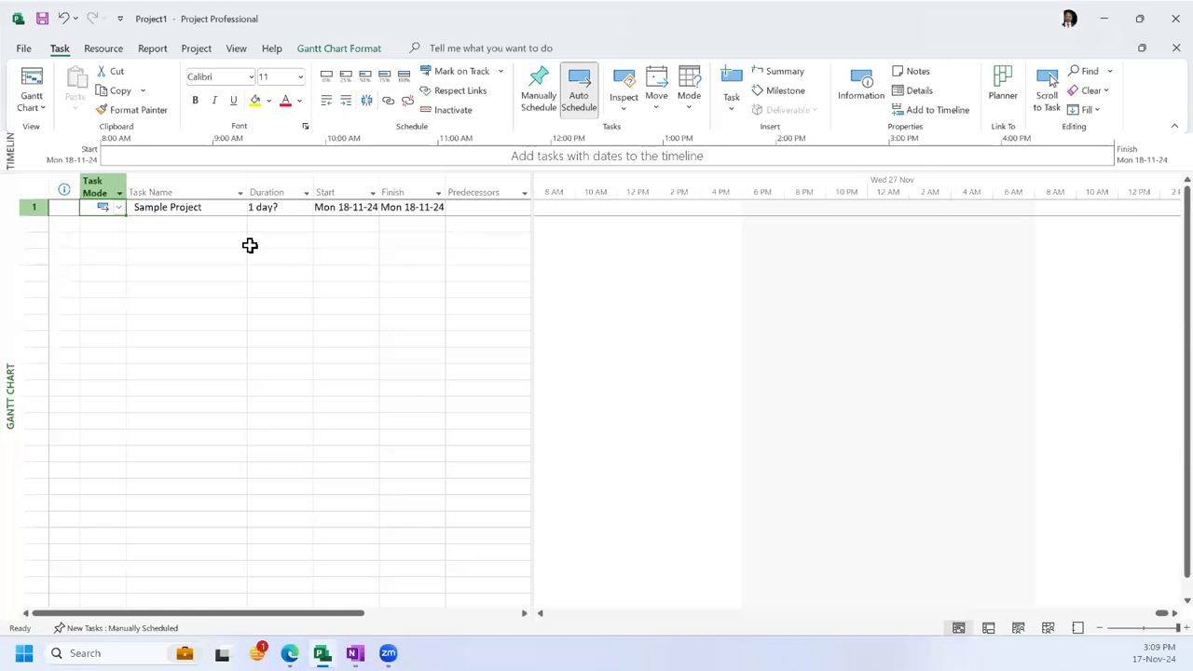
click(148, 258)
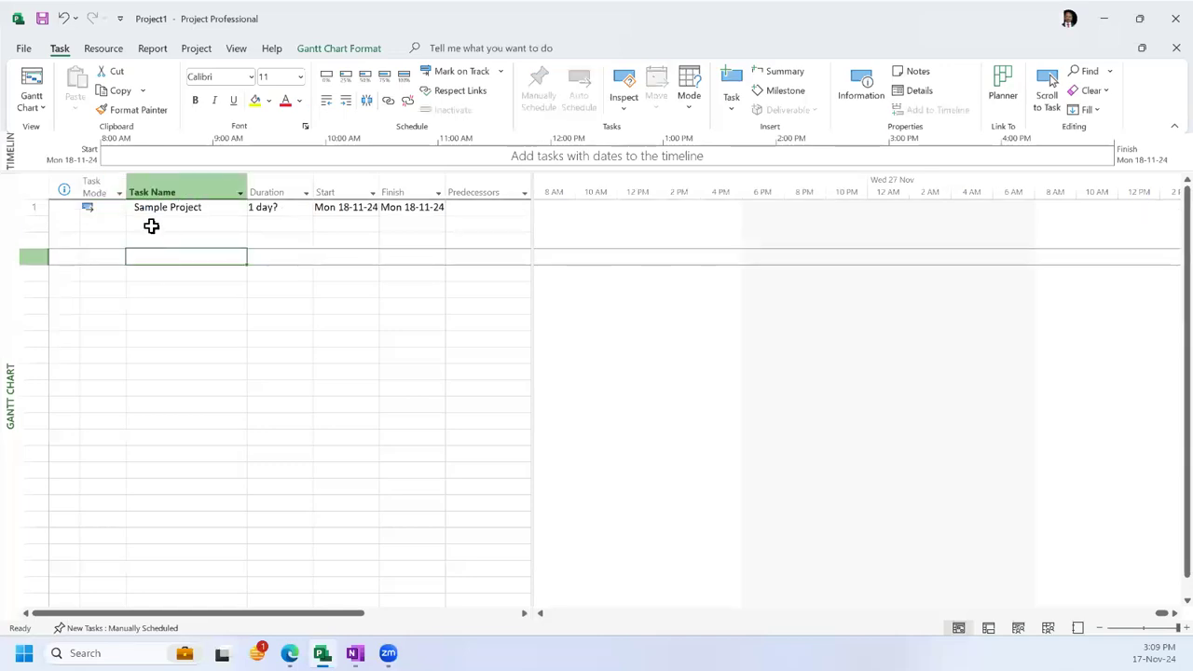
click(150, 223)
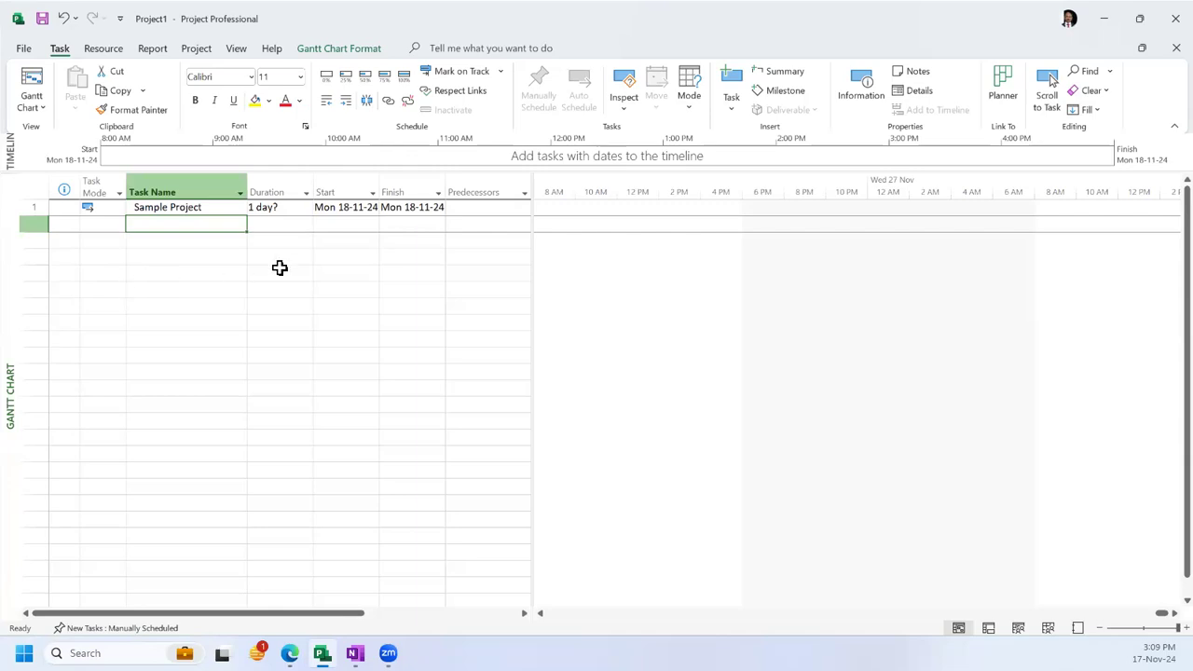
click(354, 213)
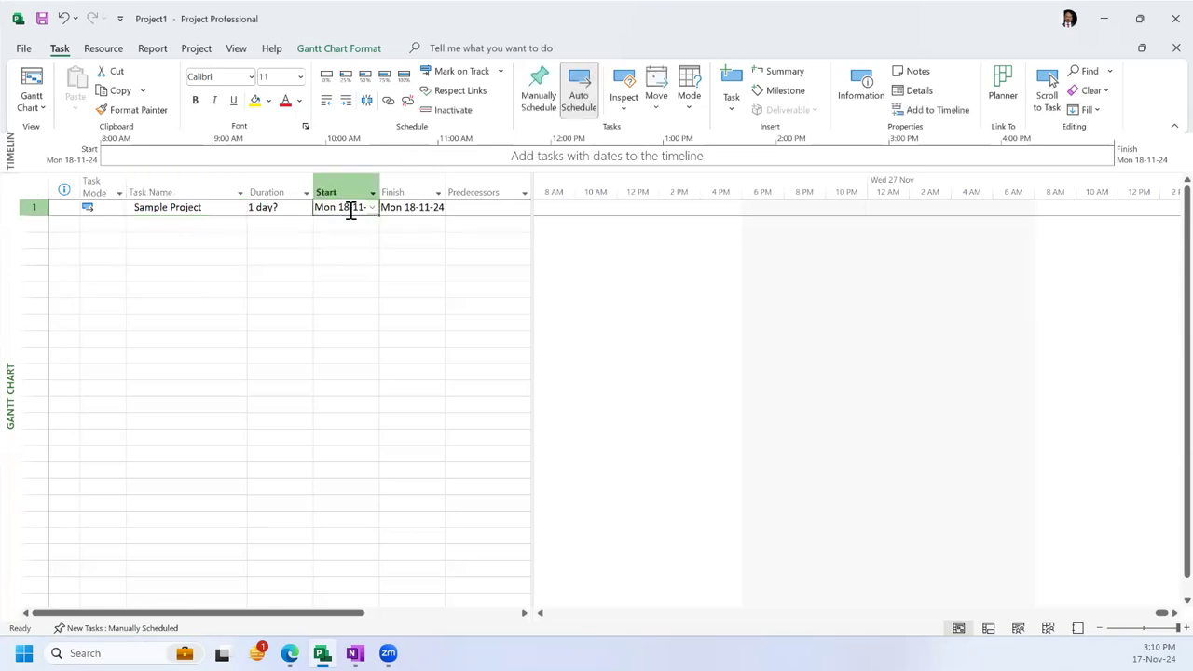
click(213, 225)
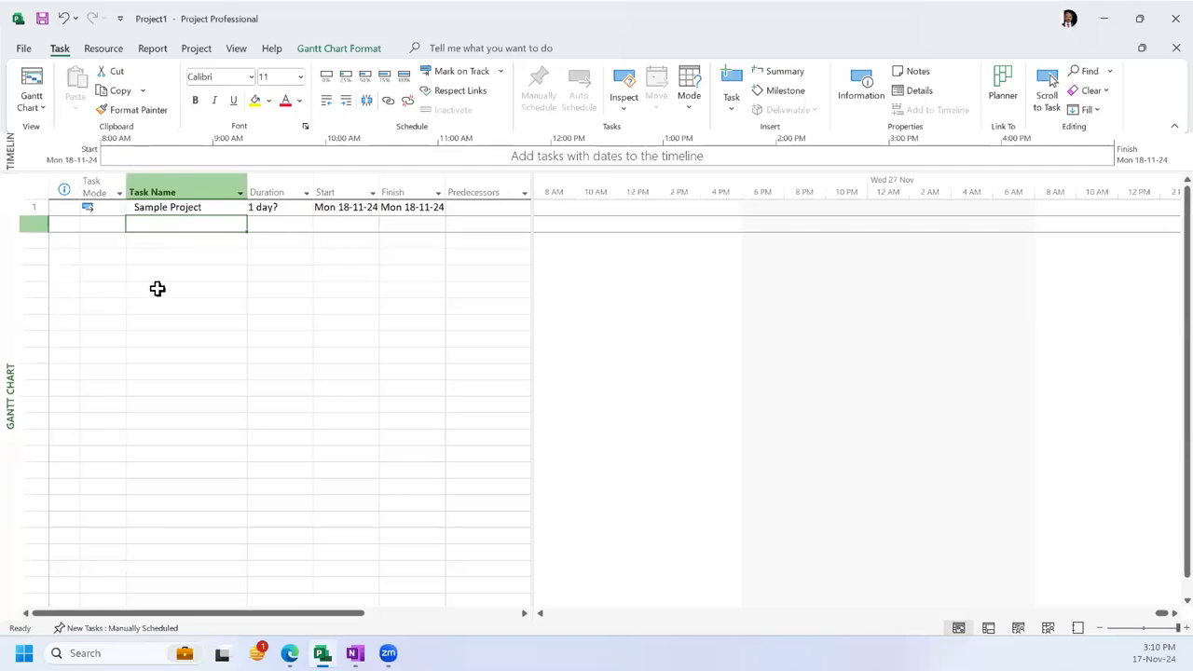
Step: Save the project file as Sample Project in the OneDrive Desktop folder
key(ctrl+s)
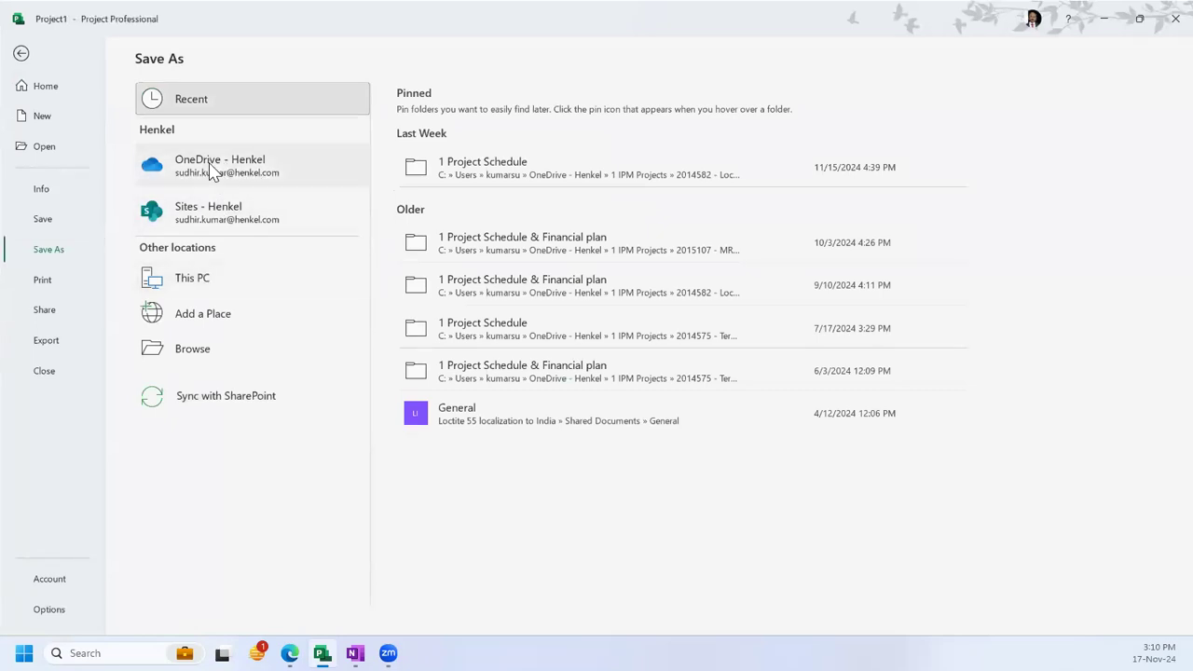
click(212, 173)
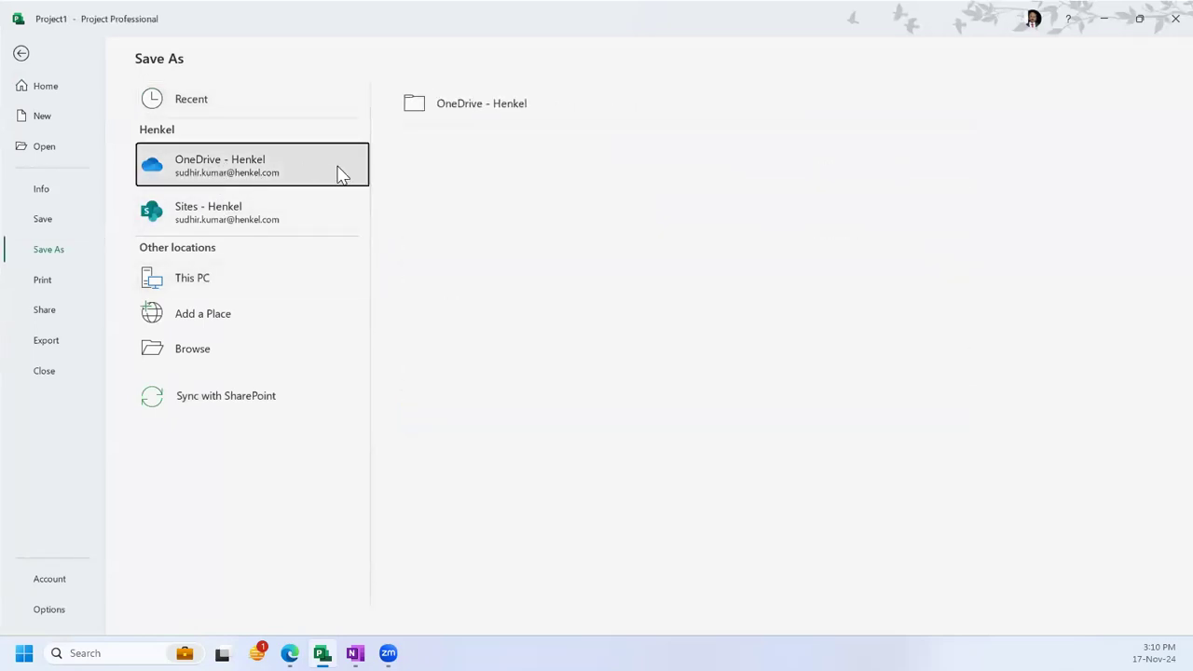
click(457, 113)
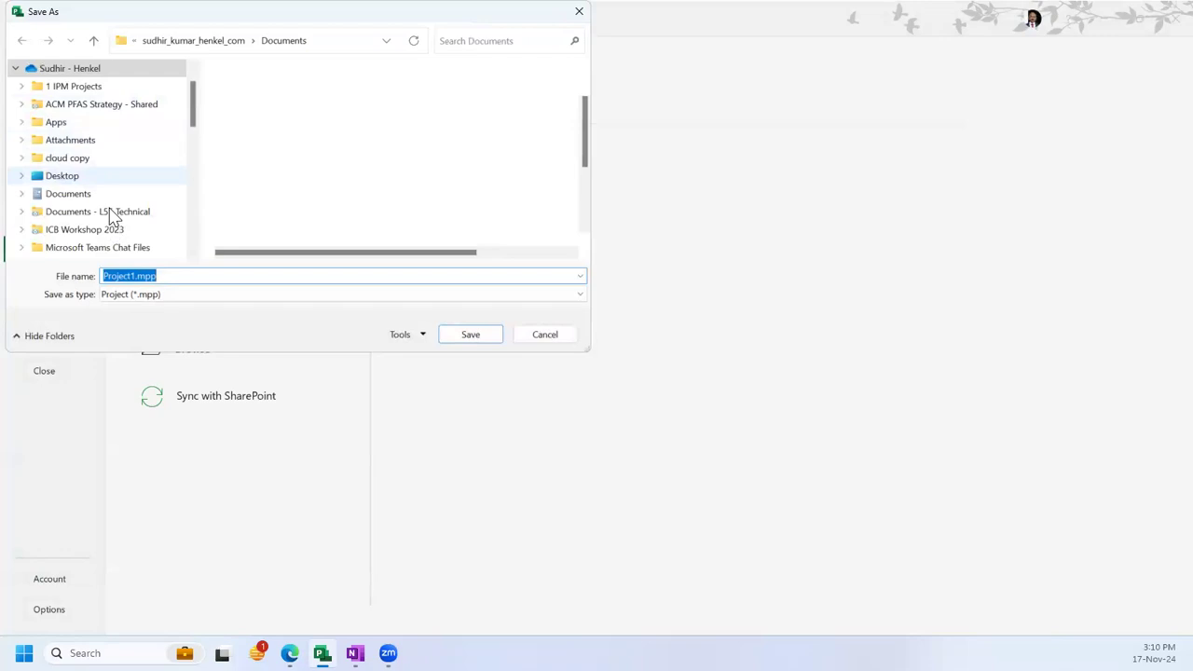
click(65, 201)
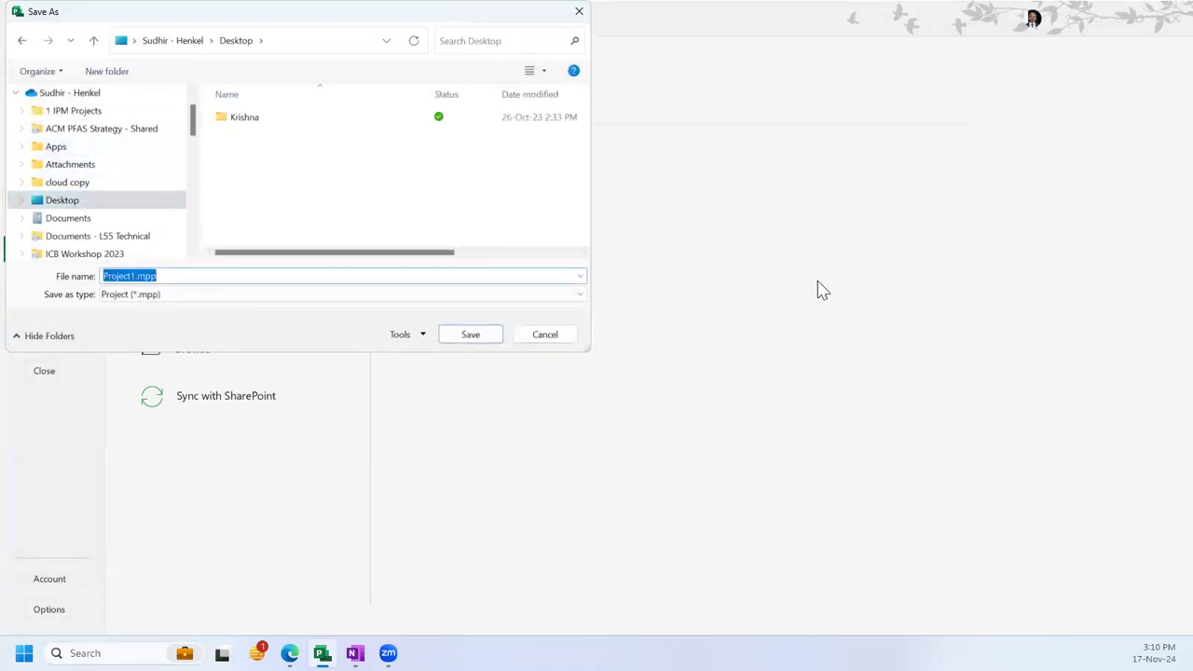
text(Sample Project)
click(473, 337)
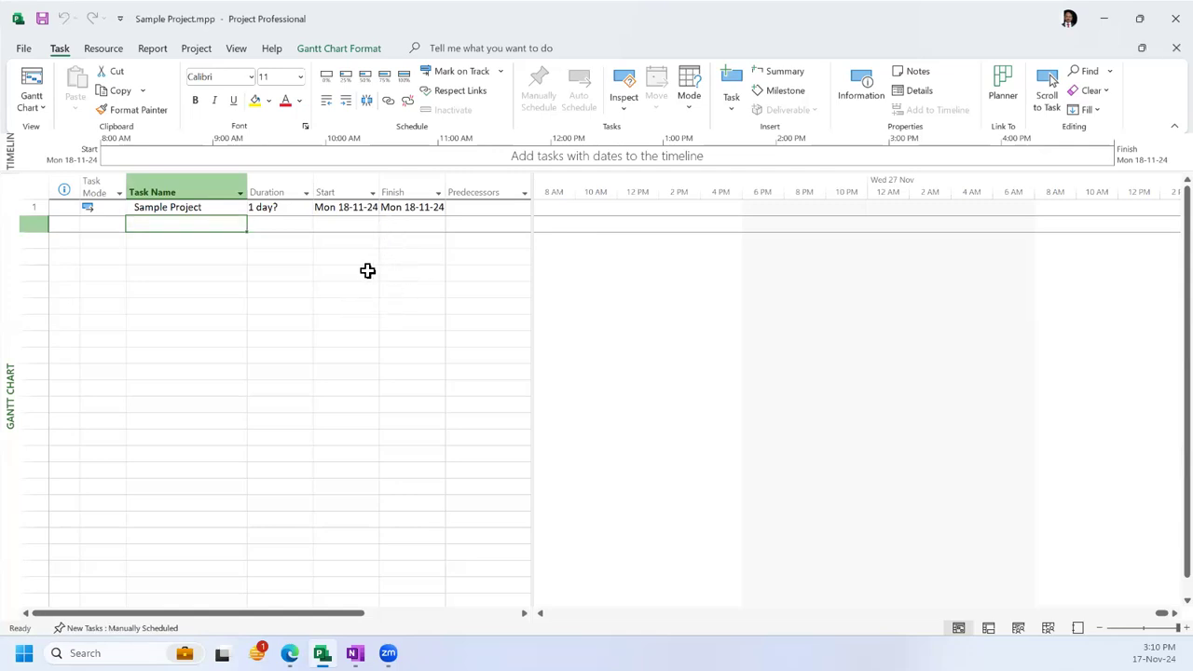
Step: Set the project's start date to Mon 07-10-2024 in the project information
click(191, 207)
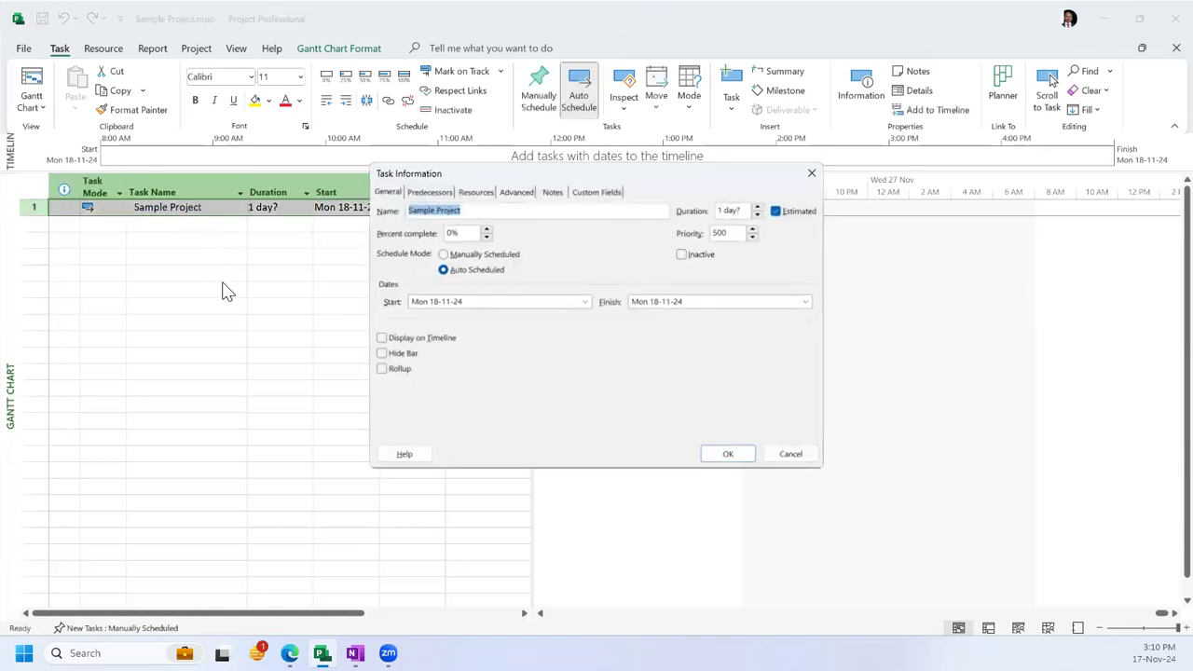
click(800, 456)
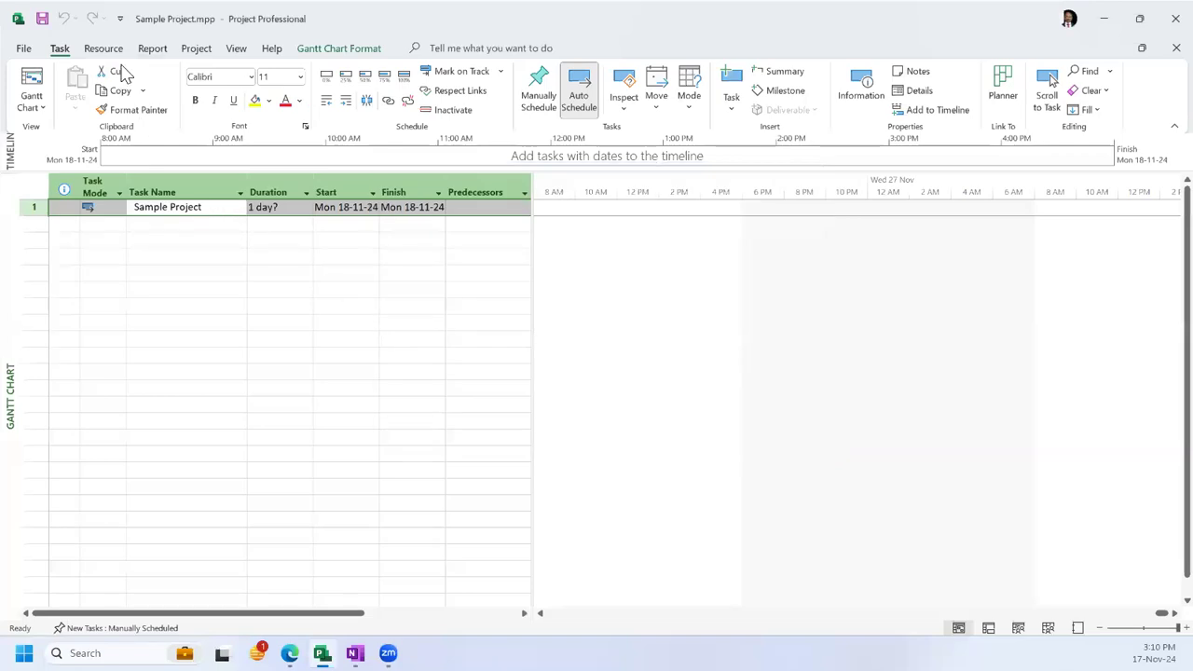
scroll(126, 74, down, 3)
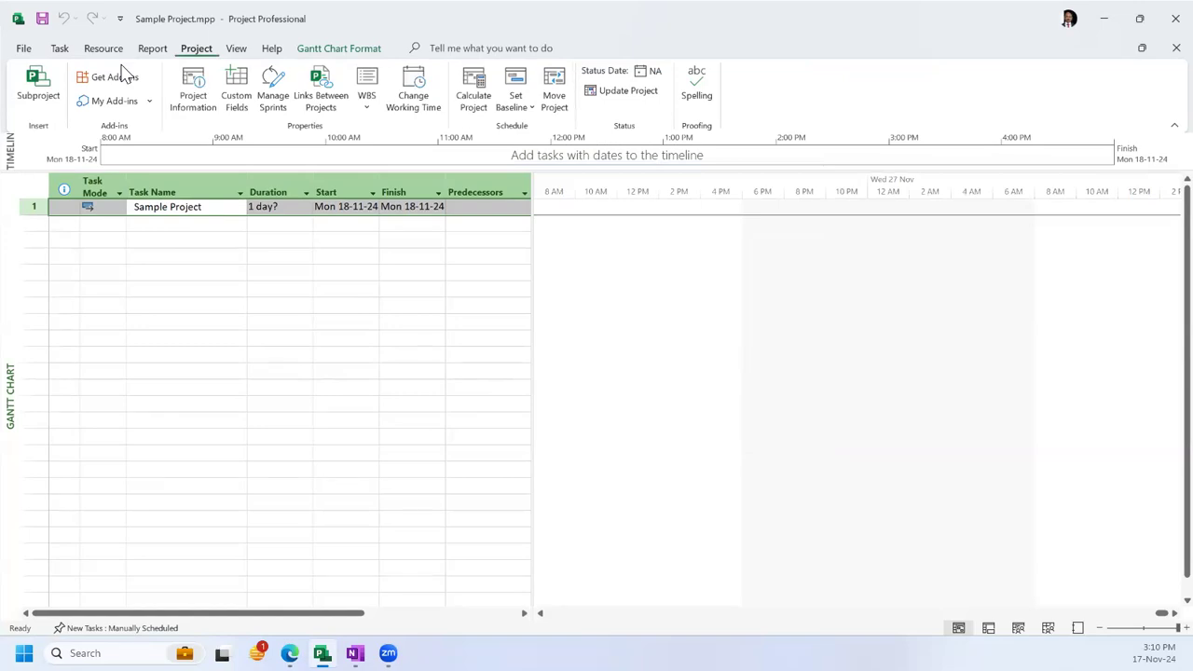
click(193, 101)
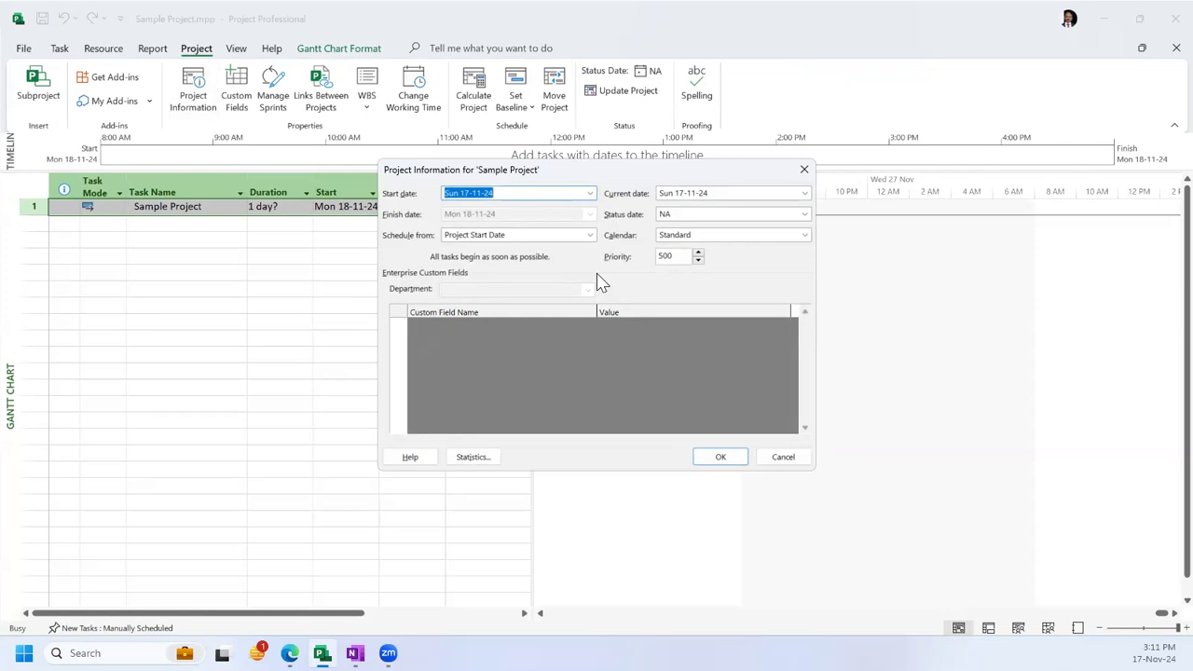
click(590, 194)
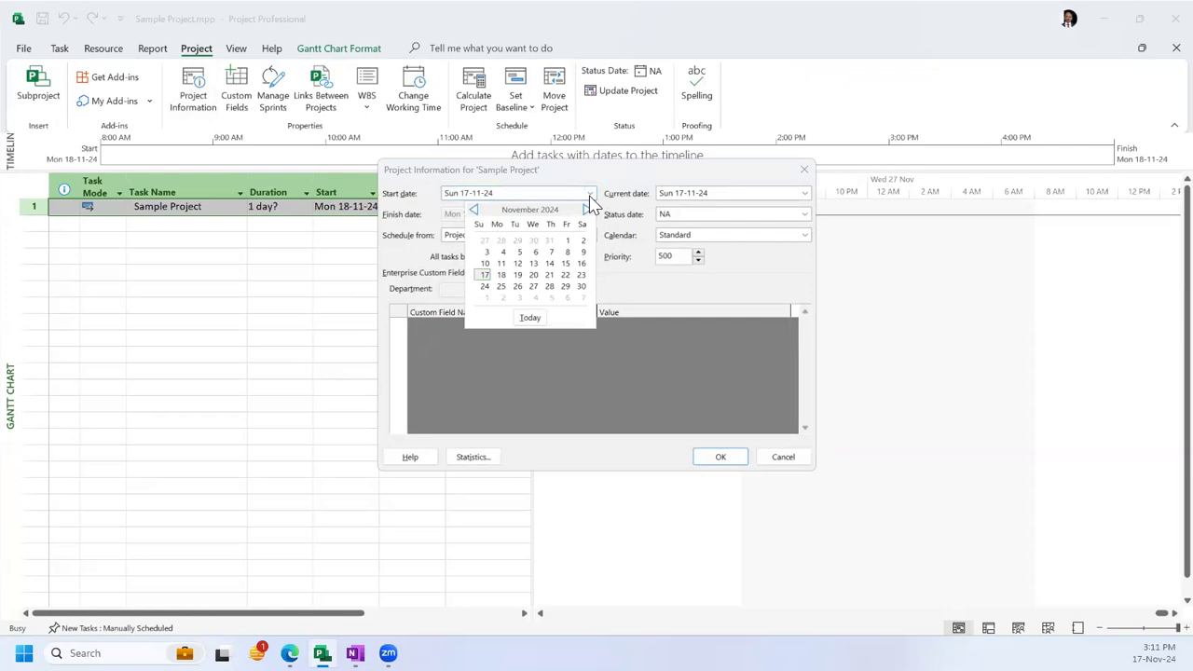
click(474, 210)
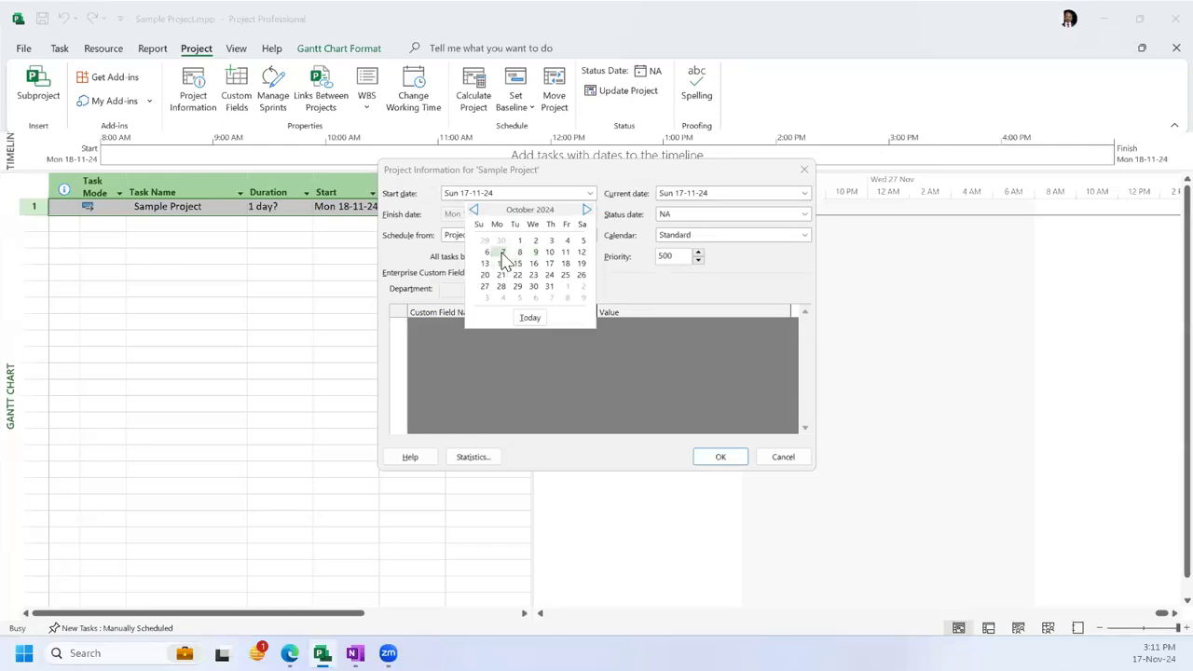
click(501, 253)
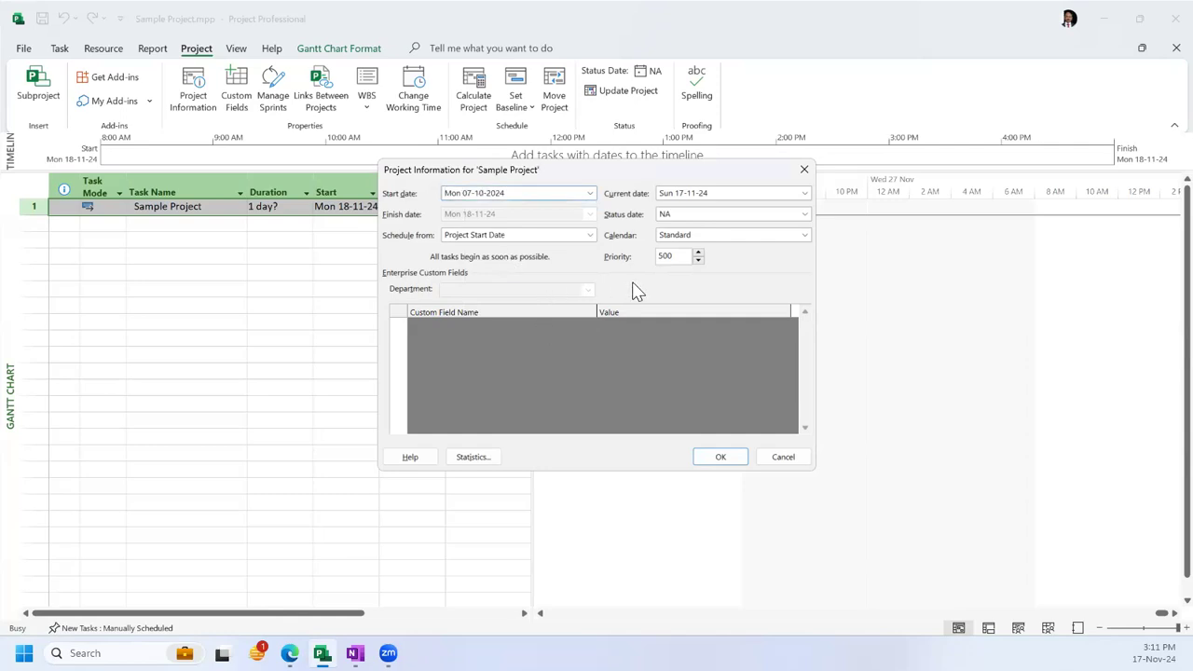
click(720, 457)
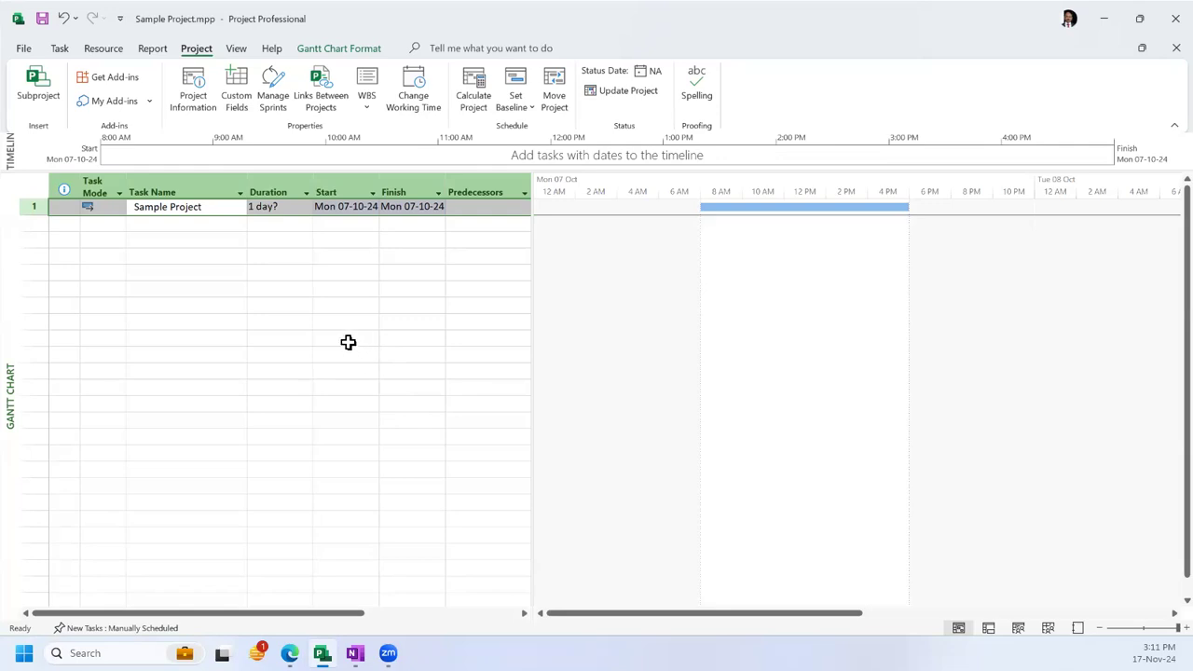
Step: Add three tasks named Phase 1, Phase 2 and Phase 3 below the Sample Project task
click(223, 223)
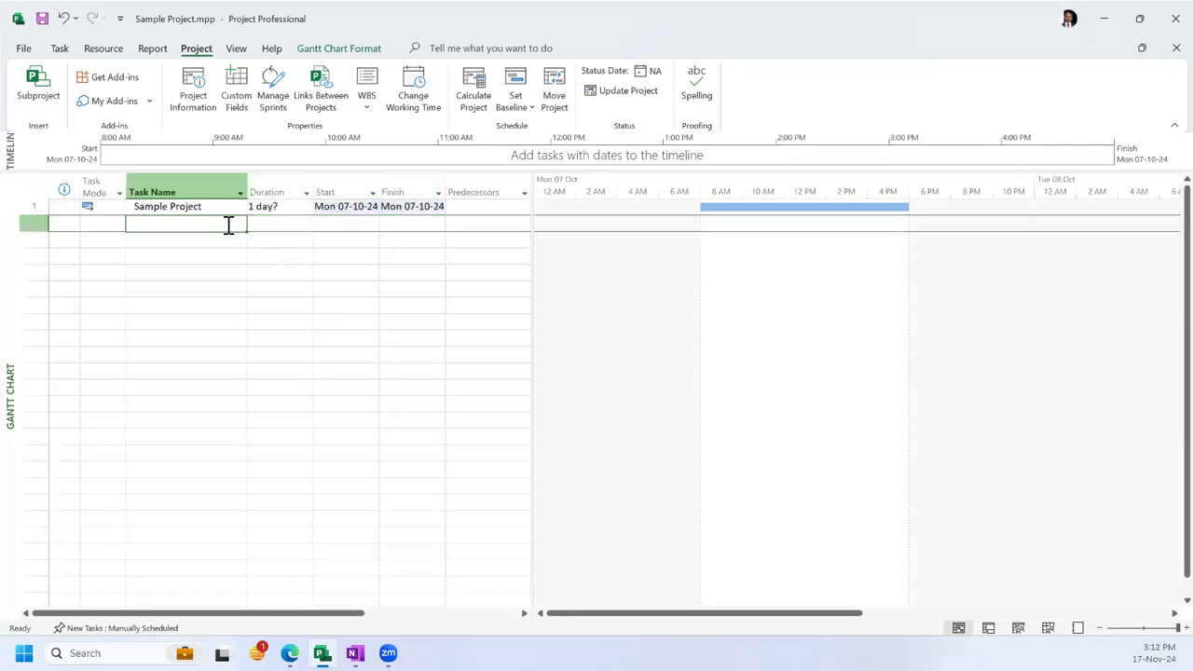
text(Phase )
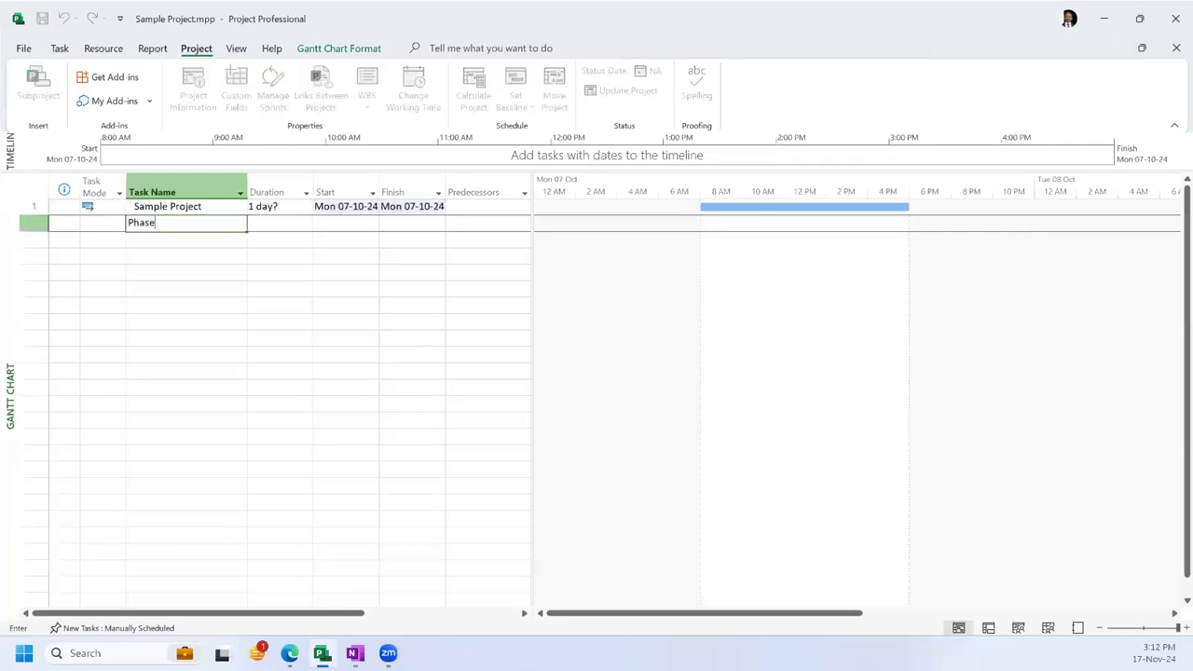
text(1)
key(Return)
text(Ph)
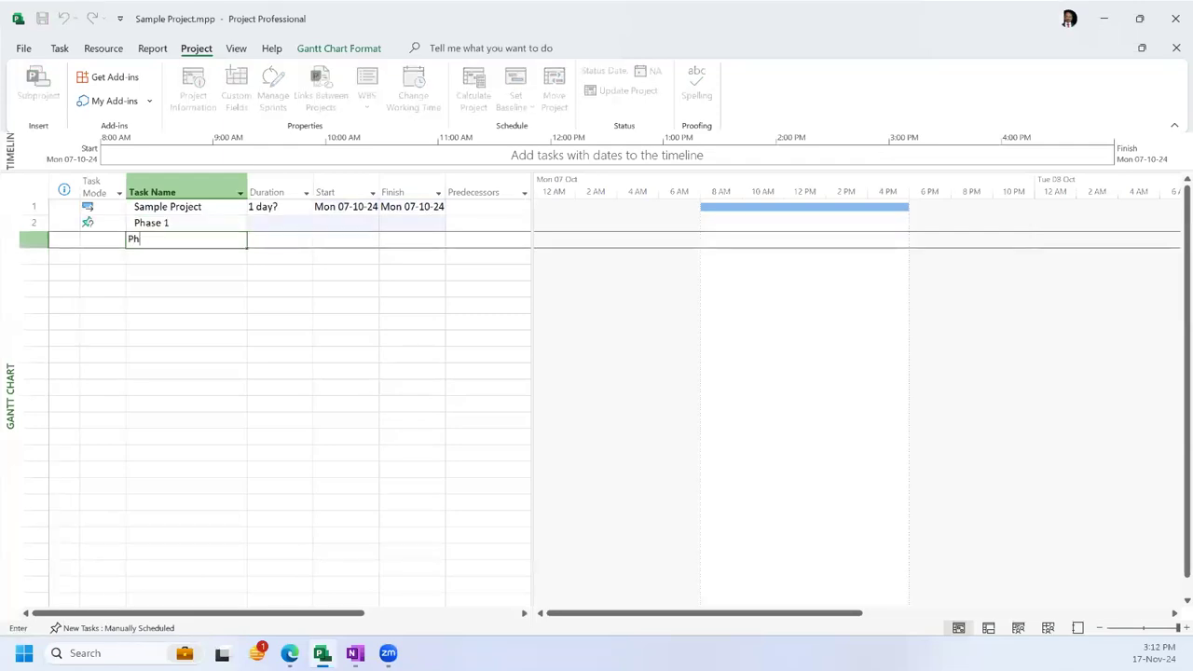
text(ase 2)
key(Return)
text(P)
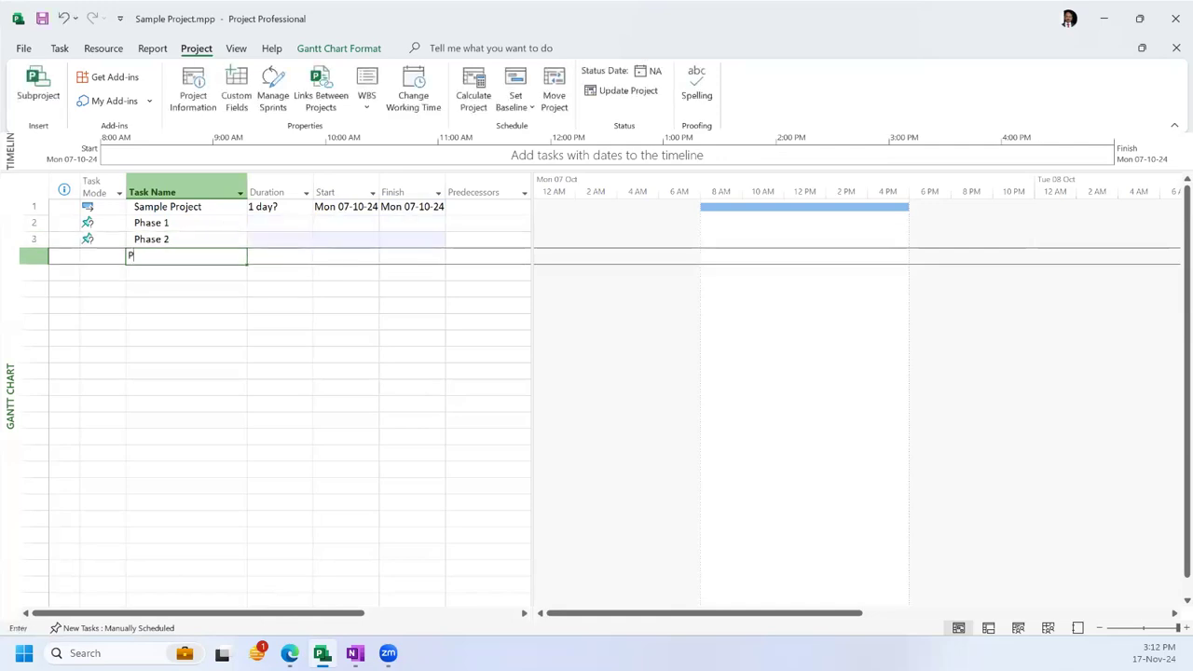
text(hase 3)
key(Return)
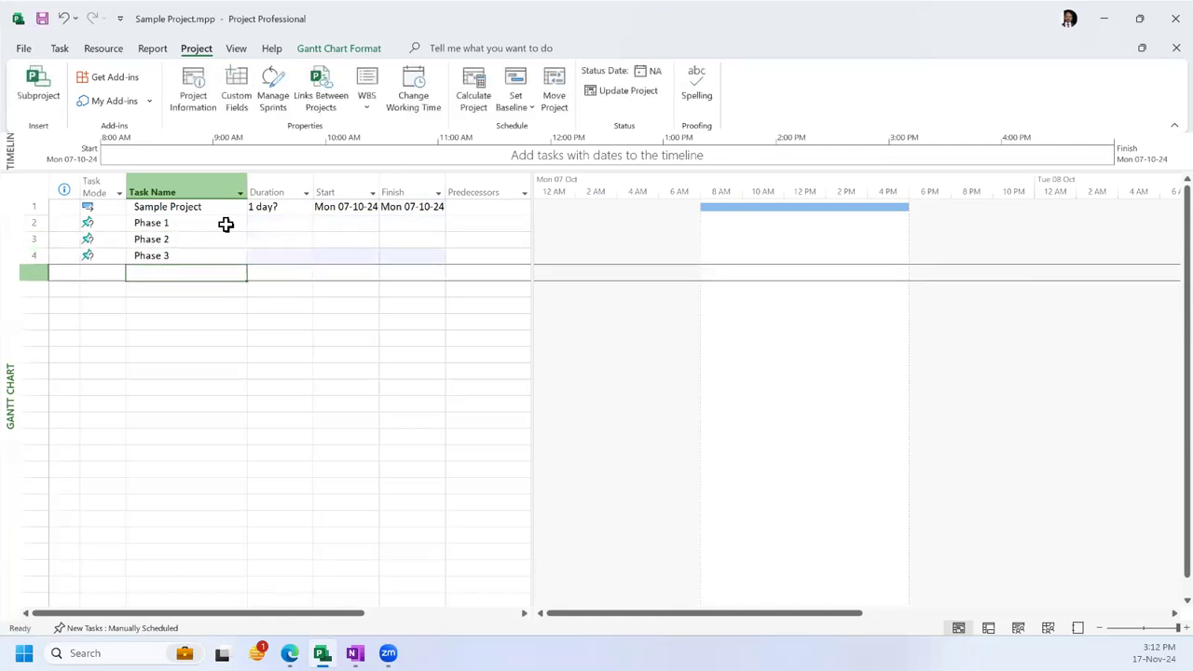
Step: Switch the task mode of Phase 1, Phase 2 and Phase 3 to Auto Scheduled
drag(109, 224, 109, 256)
click(200, 255)
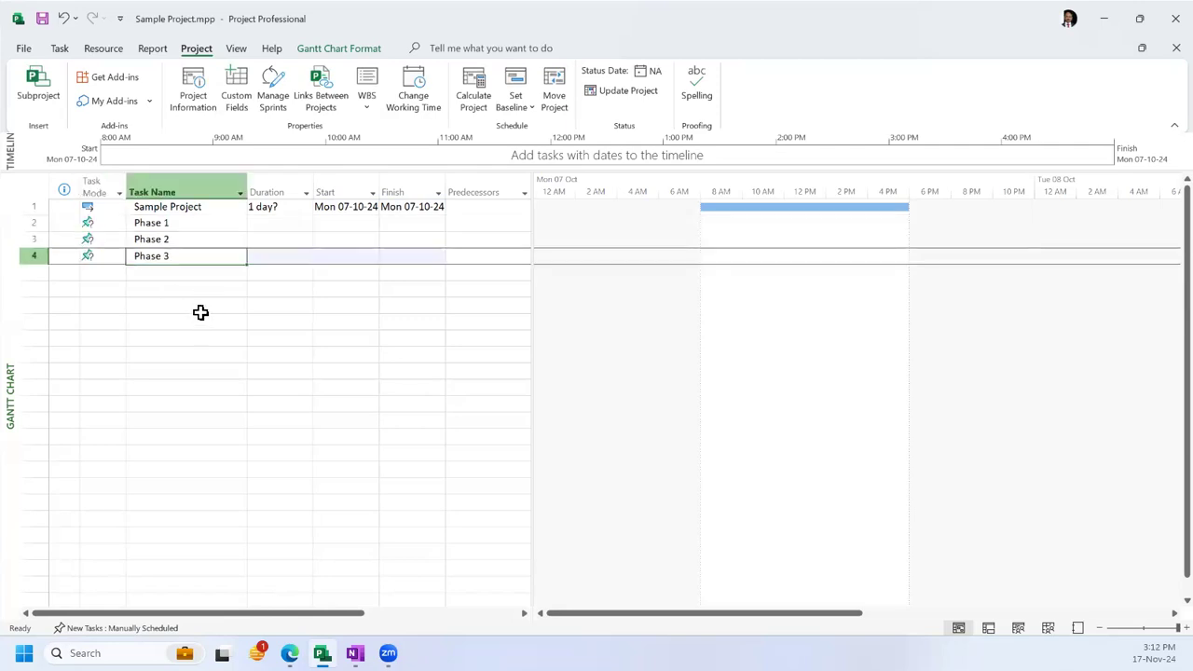
drag(102, 224, 103, 254)
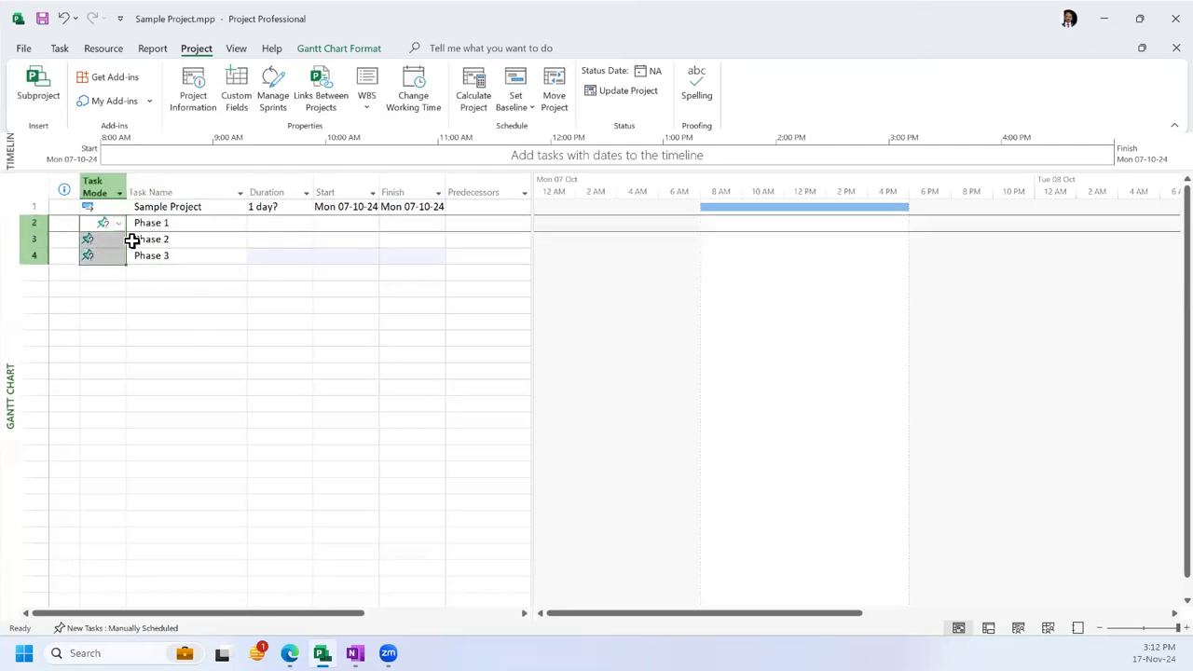
click(118, 224)
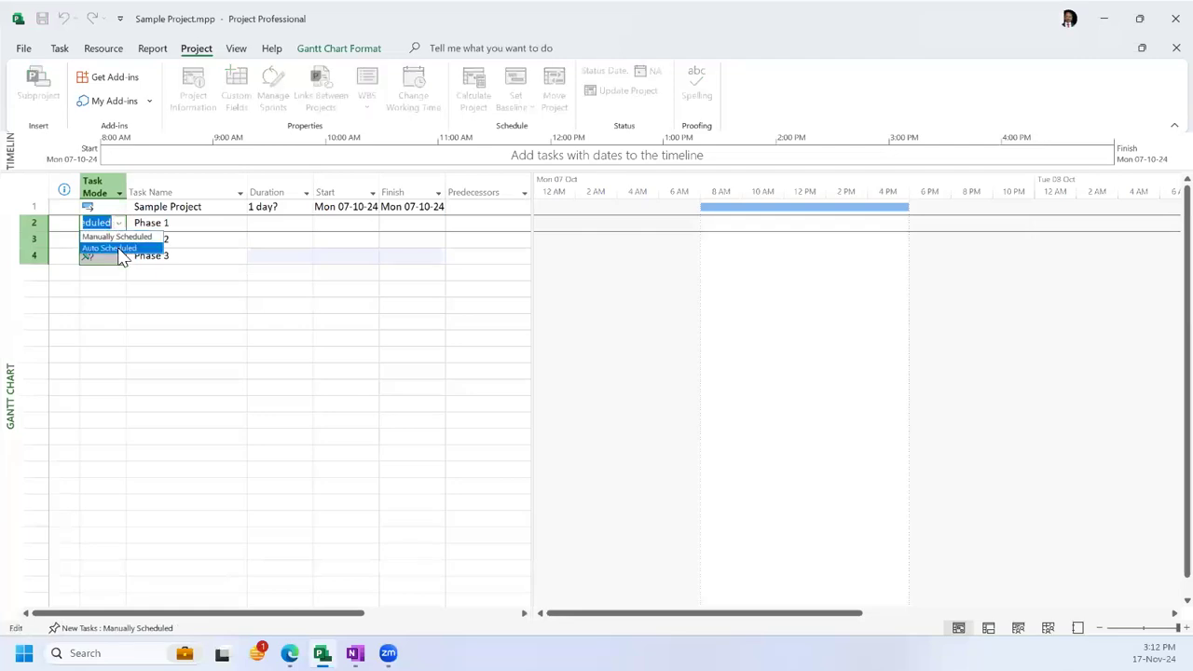
click(112, 250)
click(111, 239)
click(111, 239)
click(118, 240)
click(111, 265)
click(120, 260)
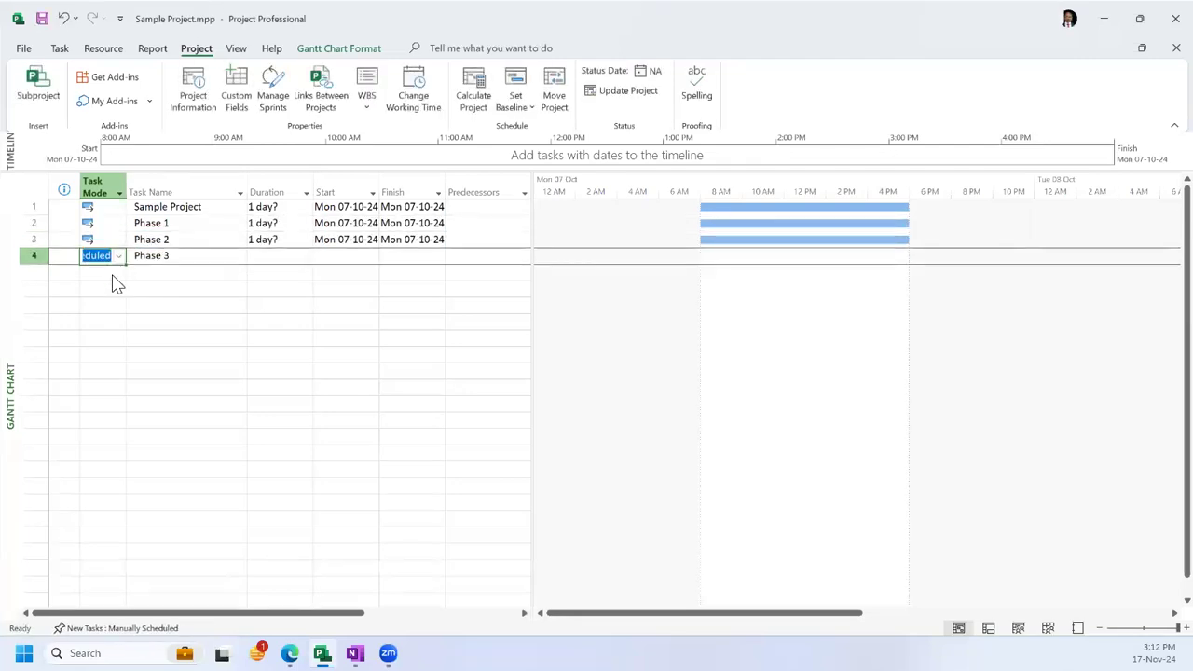
click(134, 277)
click(165, 271)
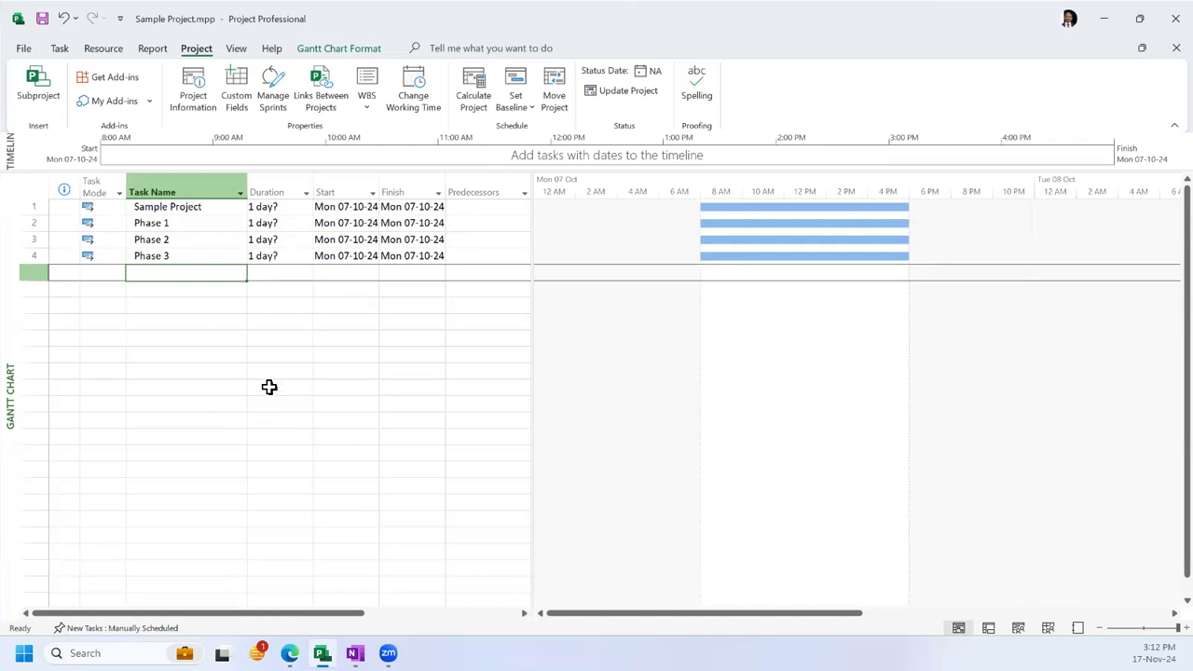
key(Up)
key(Left)
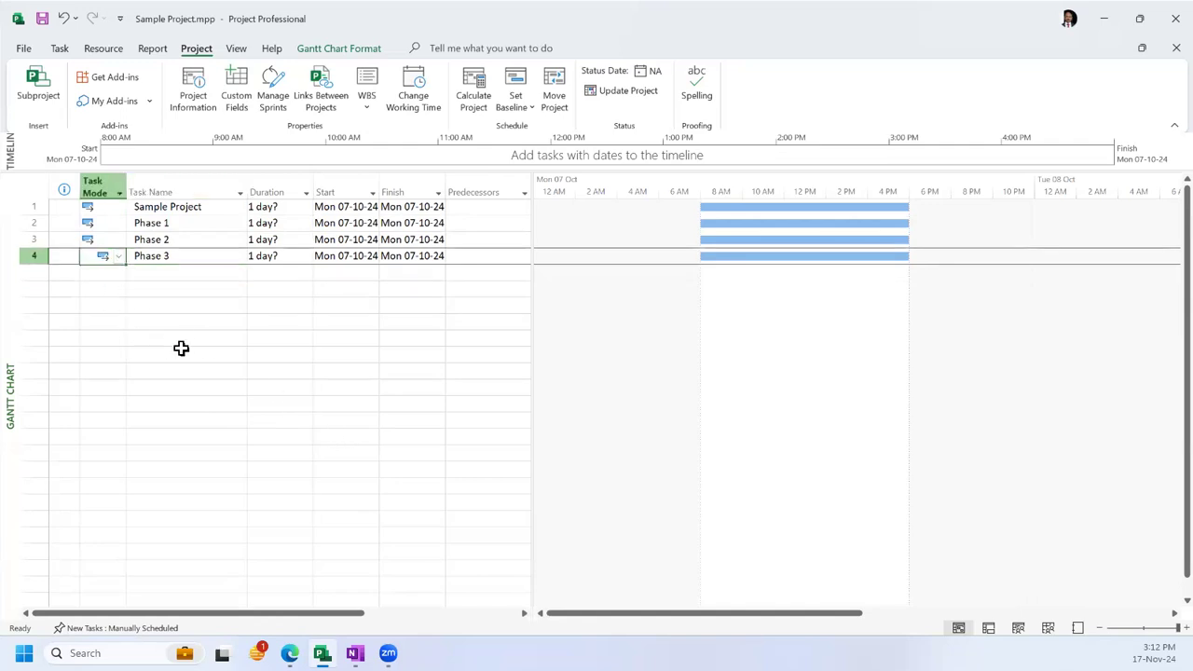
click(109, 273)
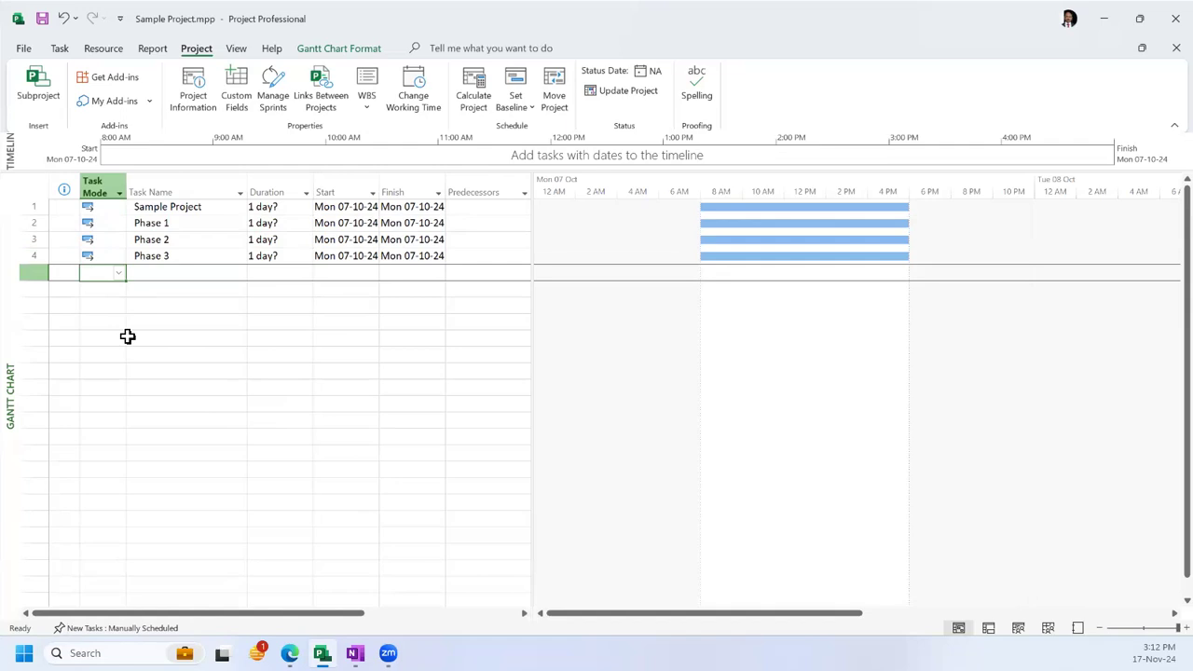
Step: Set newly created tasks to Auto Scheduled in the scheduling options for Sample Project.mpp
click(23, 52)
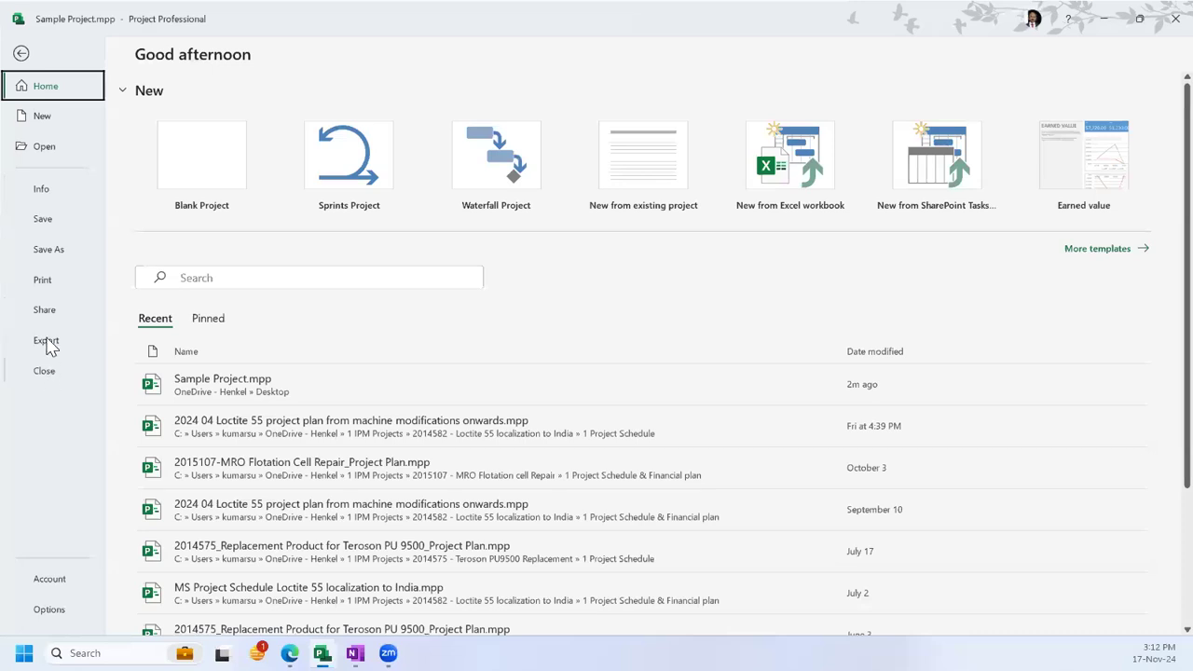
click(37, 611)
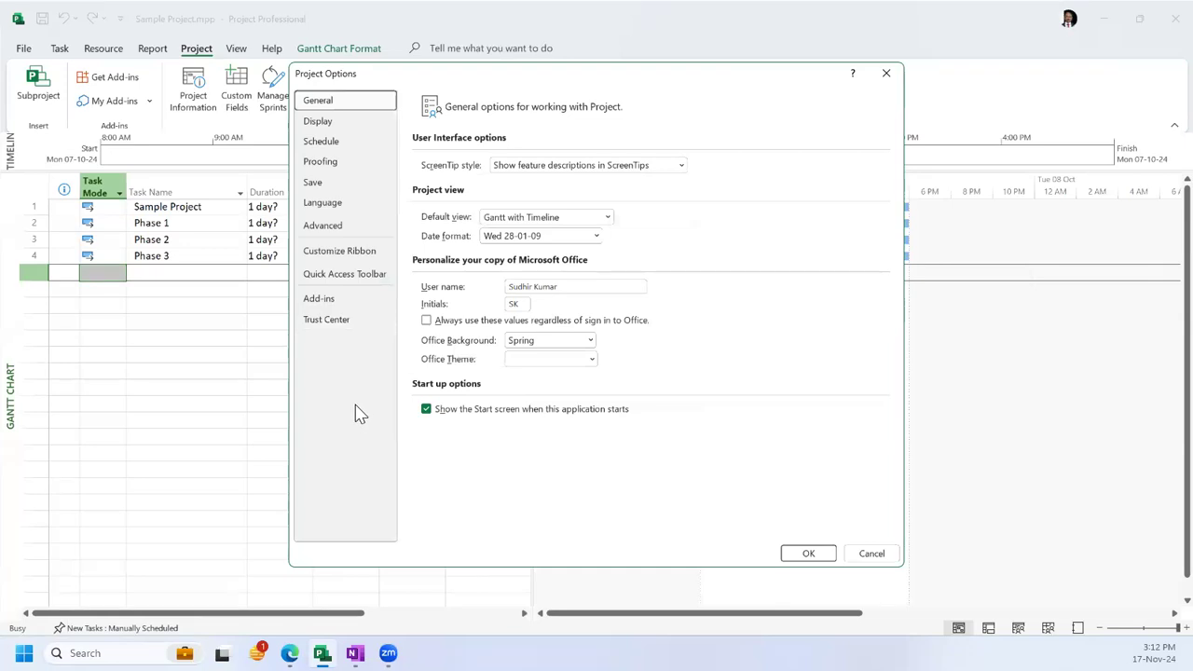
click(327, 145)
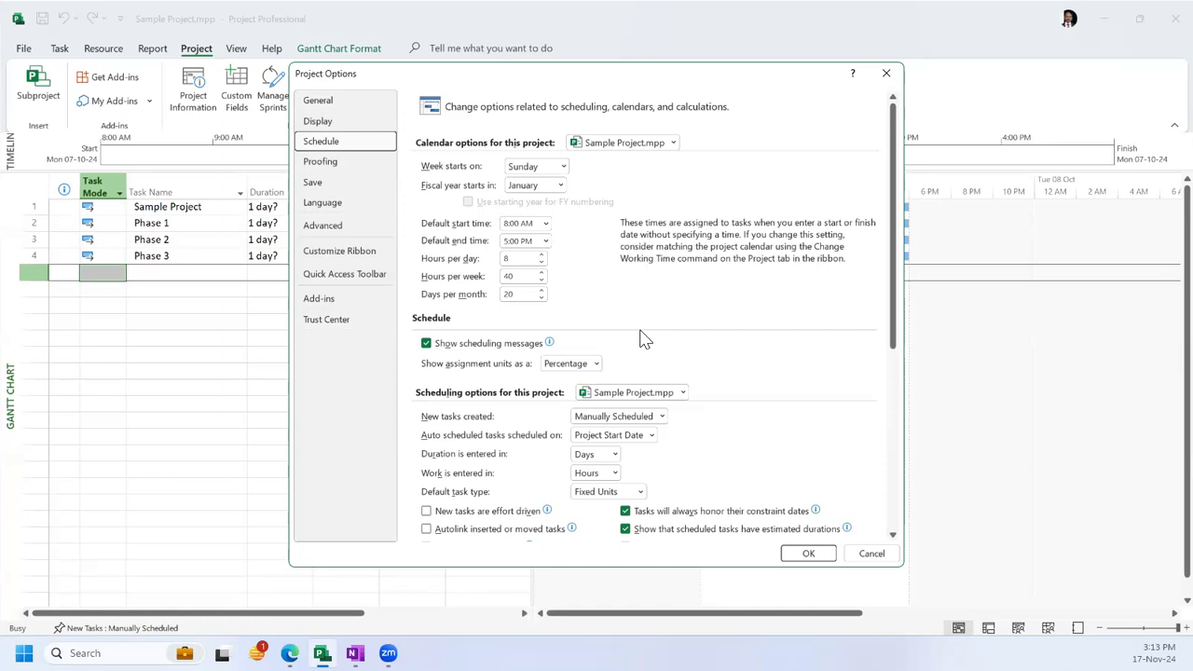
scroll(643, 339, down, 2)
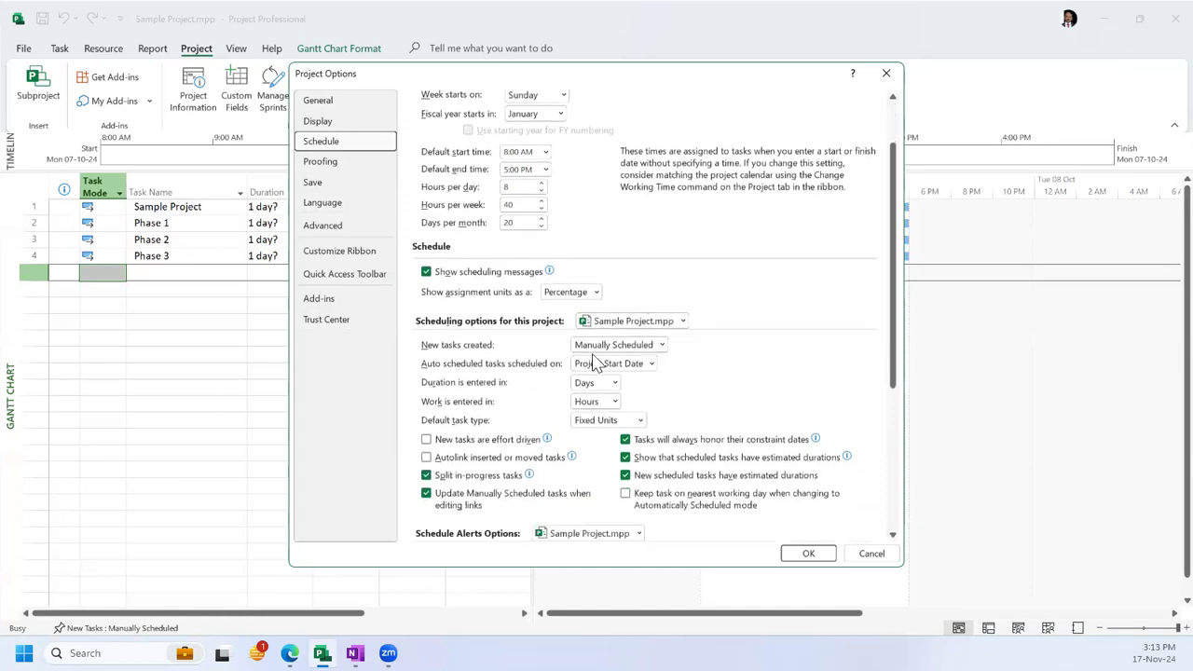
click(661, 345)
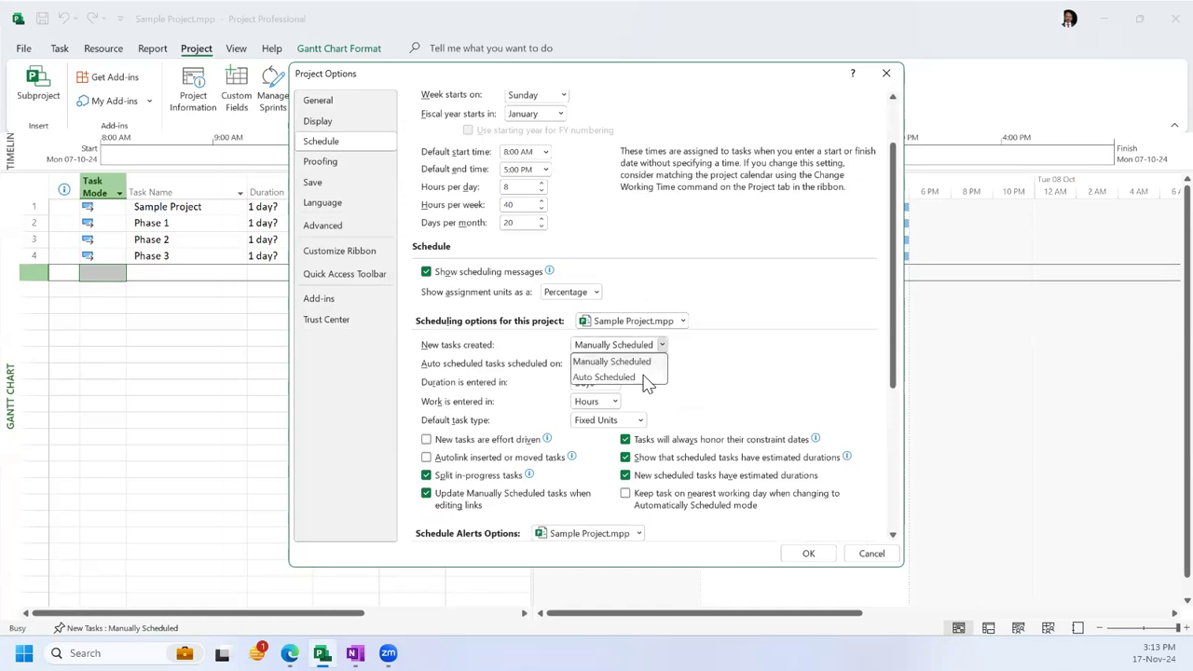
click(643, 378)
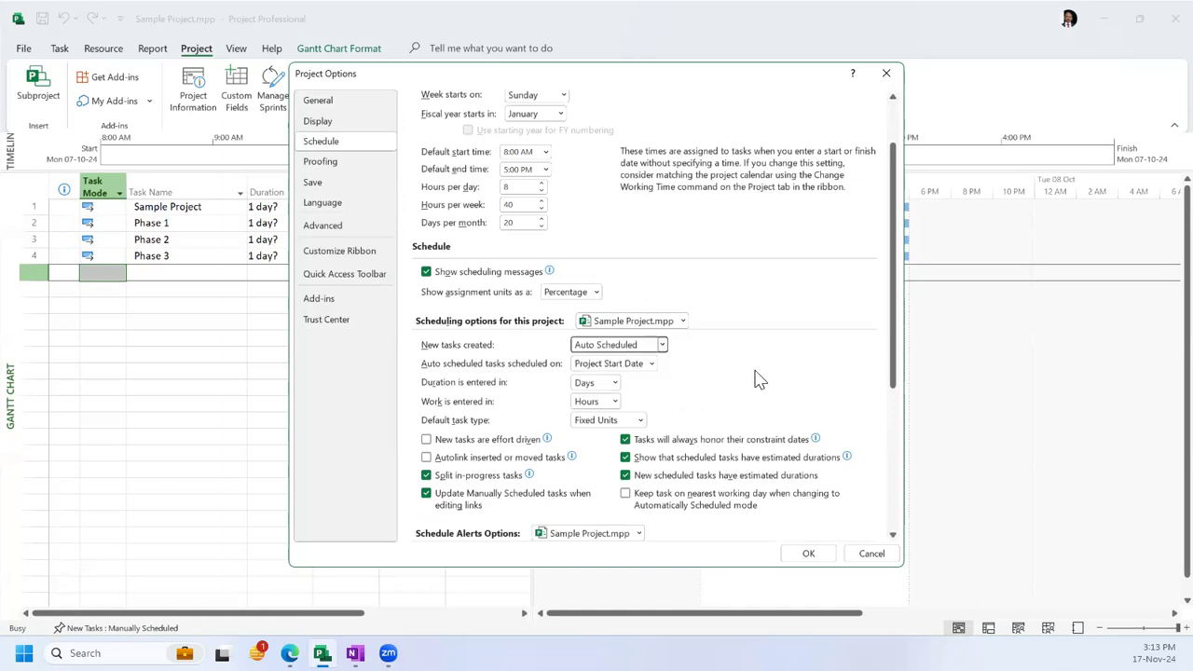
click(808, 554)
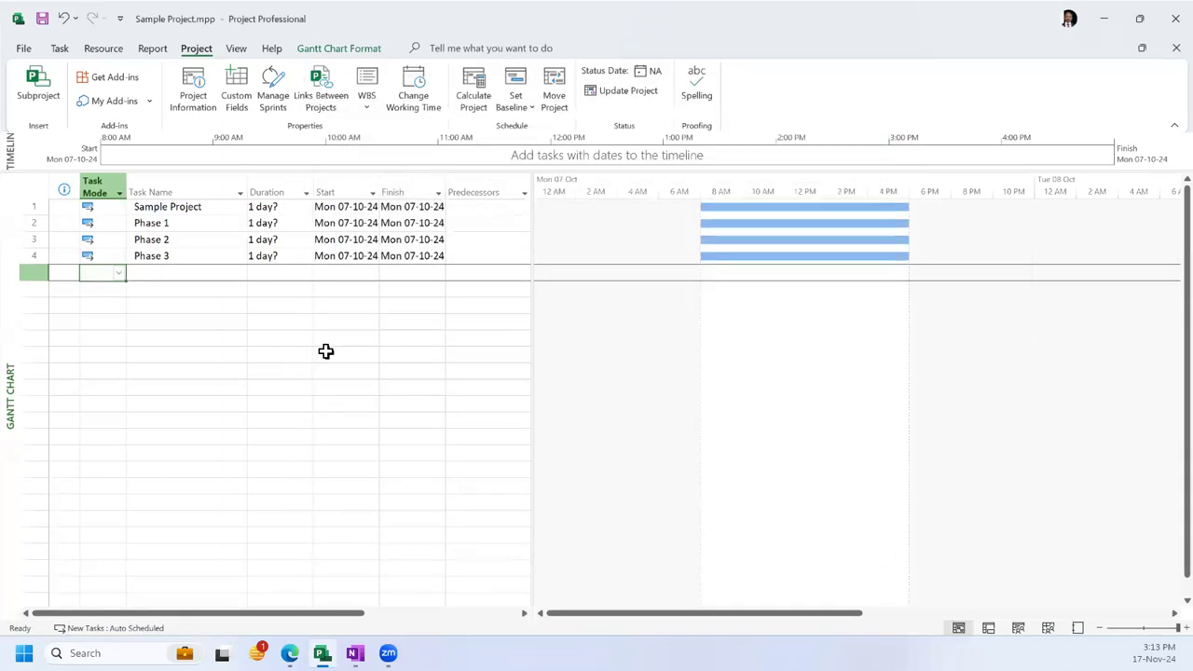
Step: Add a task named Phase 4 below Phase 3
click(223, 277)
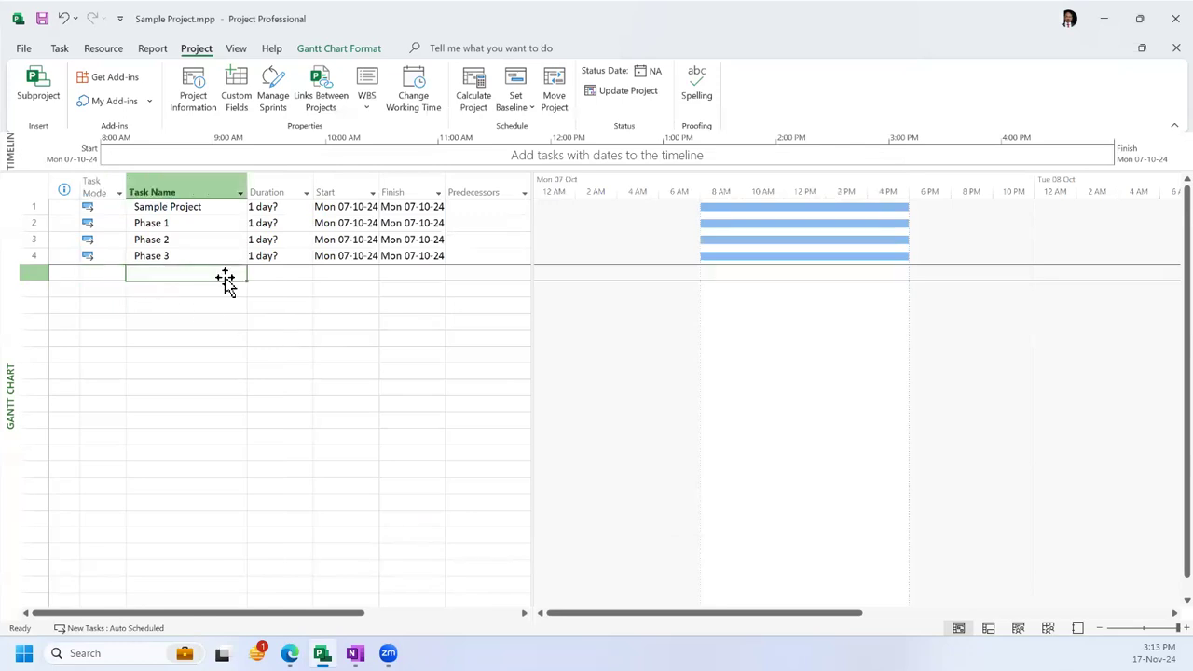
text(Phase)
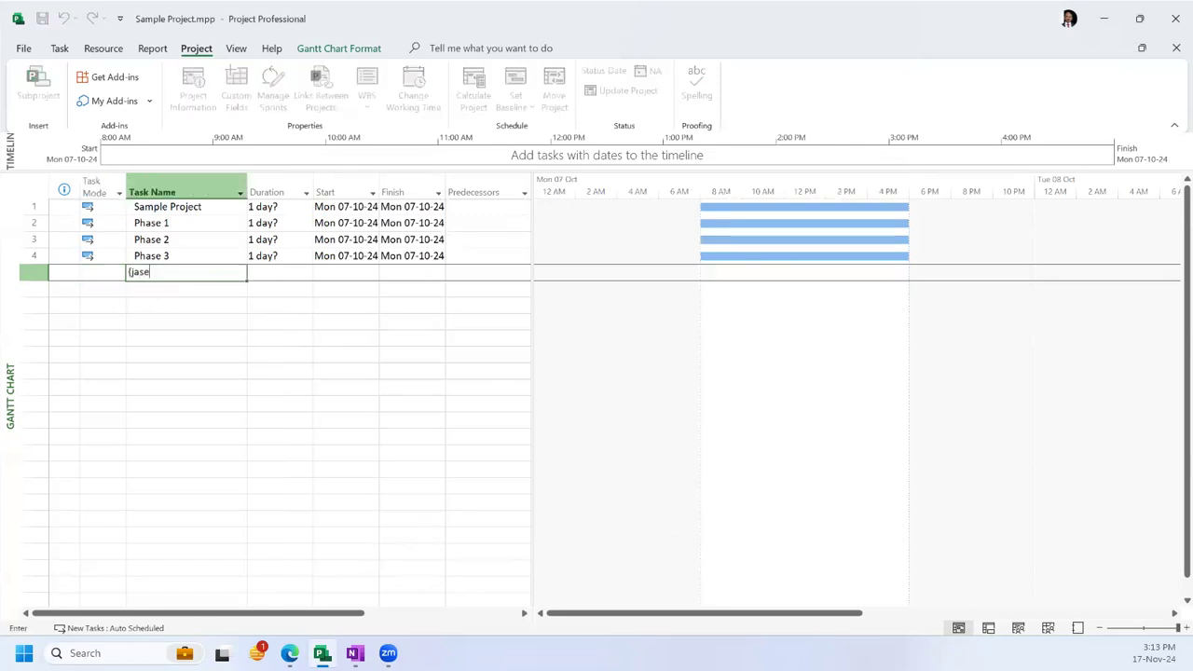
key(BackSpace)
key(BackSpace)
key(BackSpace)
key(BackSpace)
key(BackSpace)
text(Phase 4)
click(240, 279)
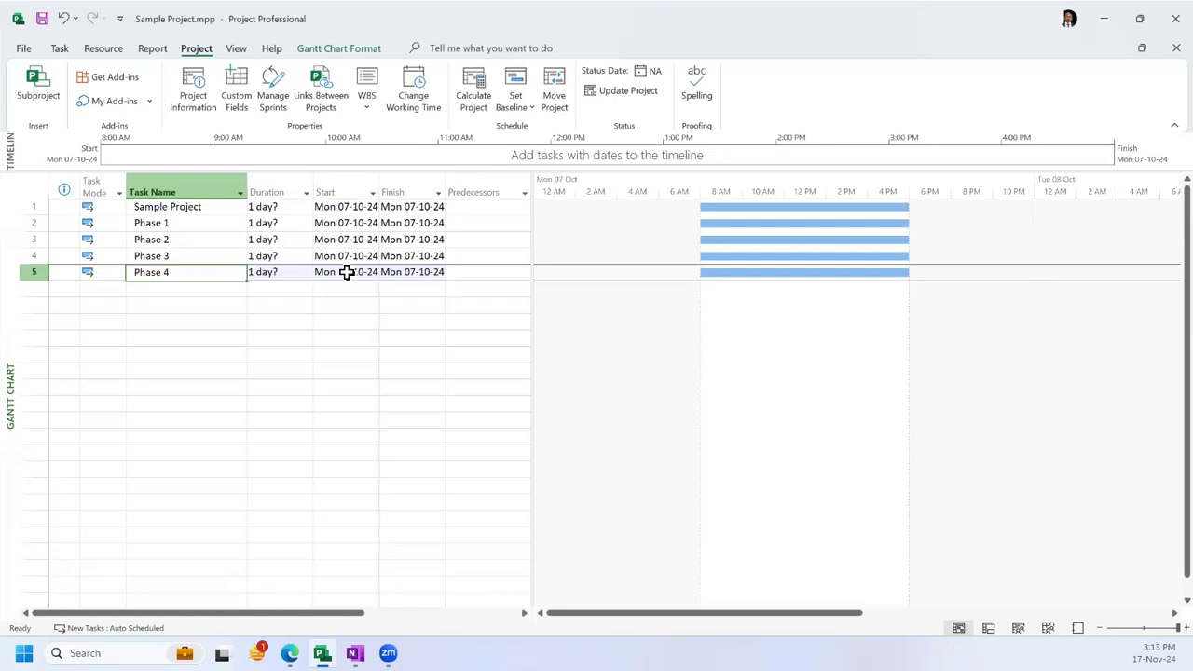
Step: Insert three new unnamed tasks between Phase 1 and Phase 2
click(197, 224)
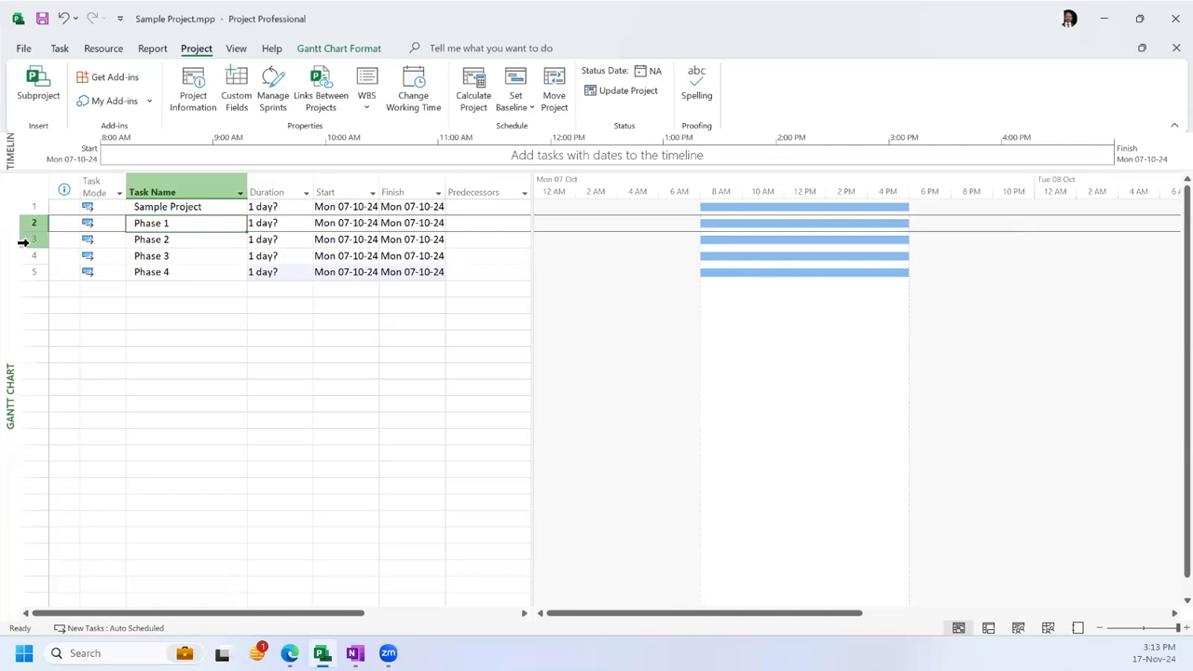
right_click(28, 241)
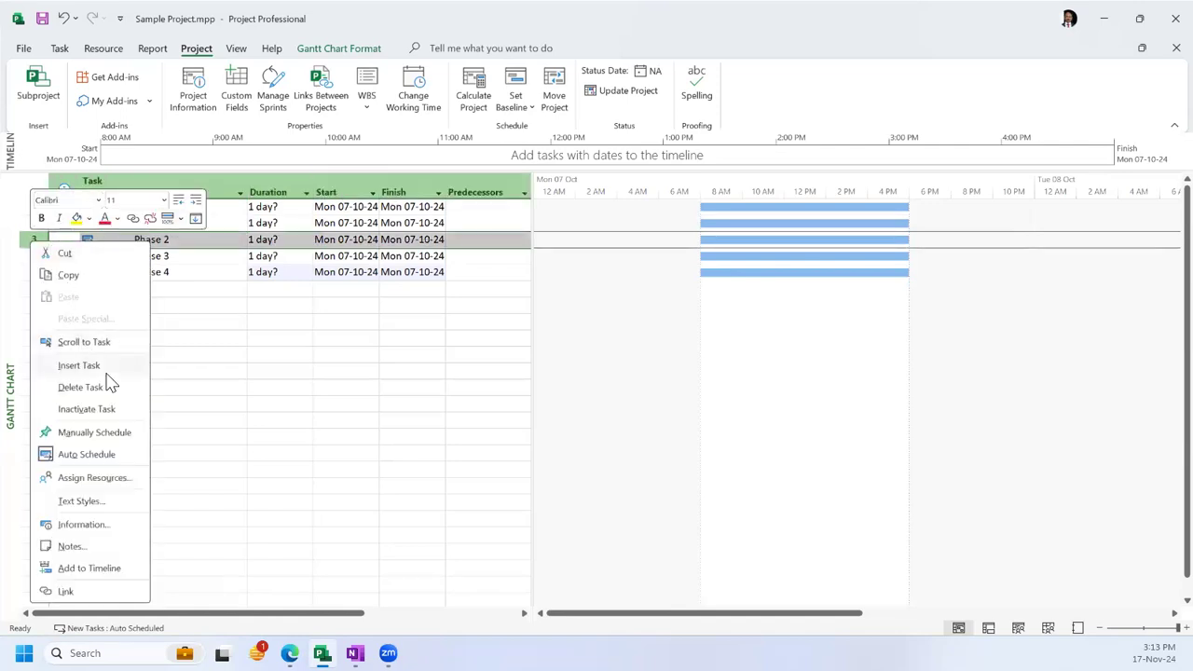
click(99, 367)
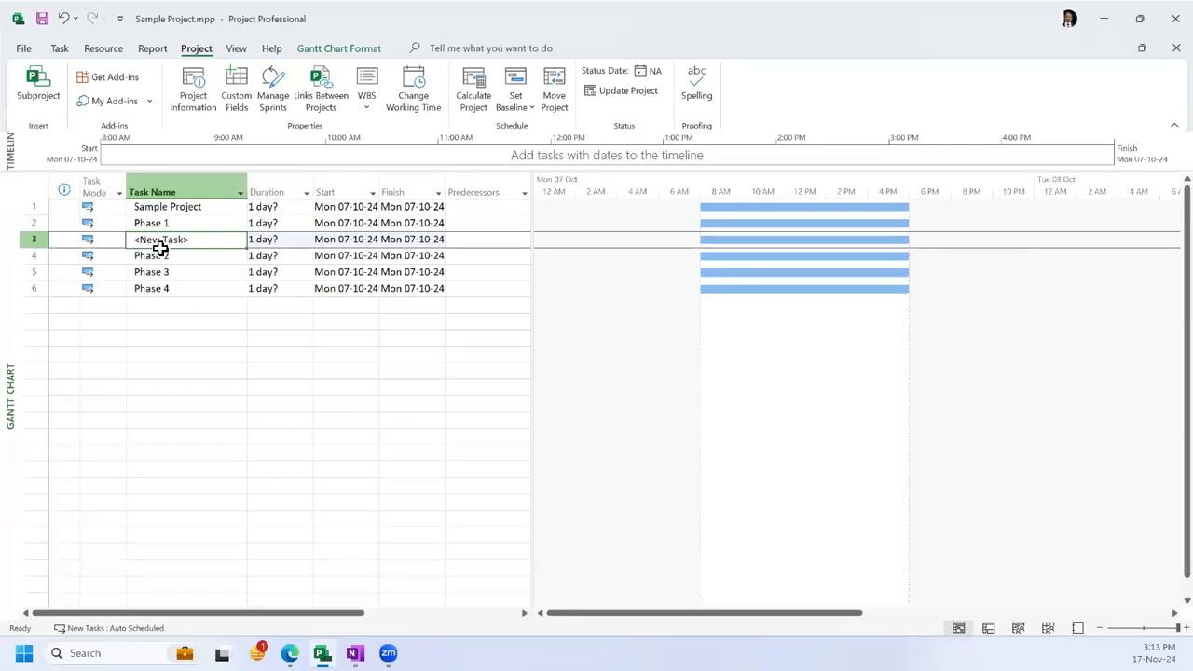
right_click(31, 255)
click(85, 383)
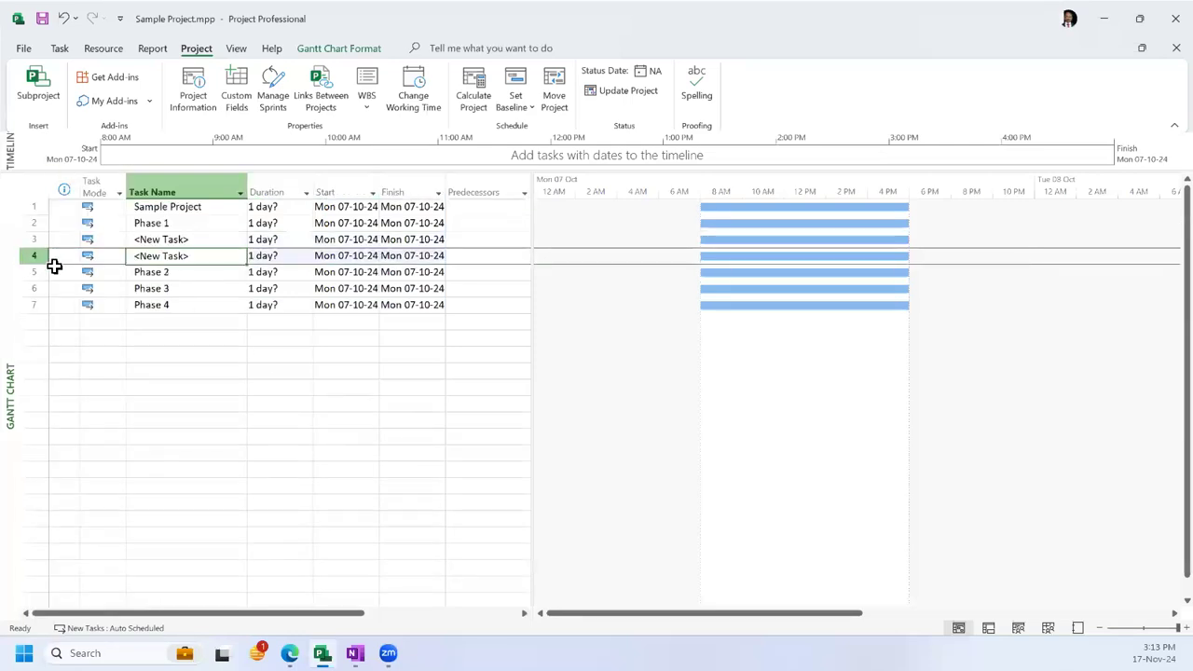
click(34, 273)
key(shift+F10)
click(85, 400)
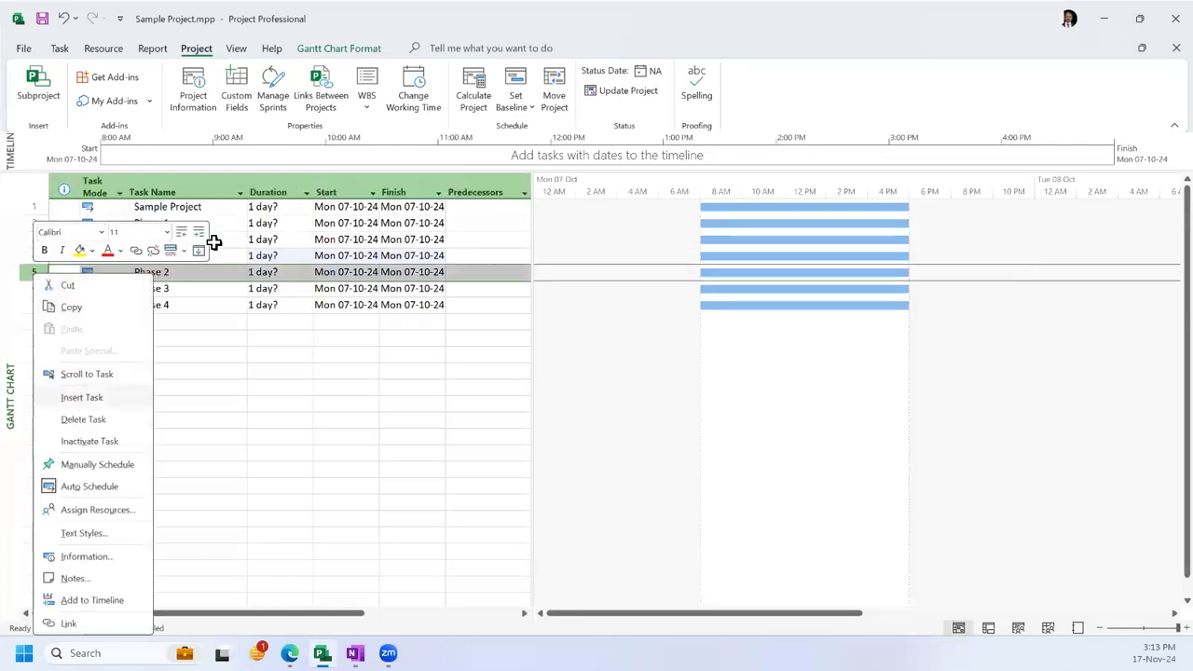
Step: Name the three new tasks under Phase 1 Work IDH 1, WP 2 and WP 3
click(206, 238)
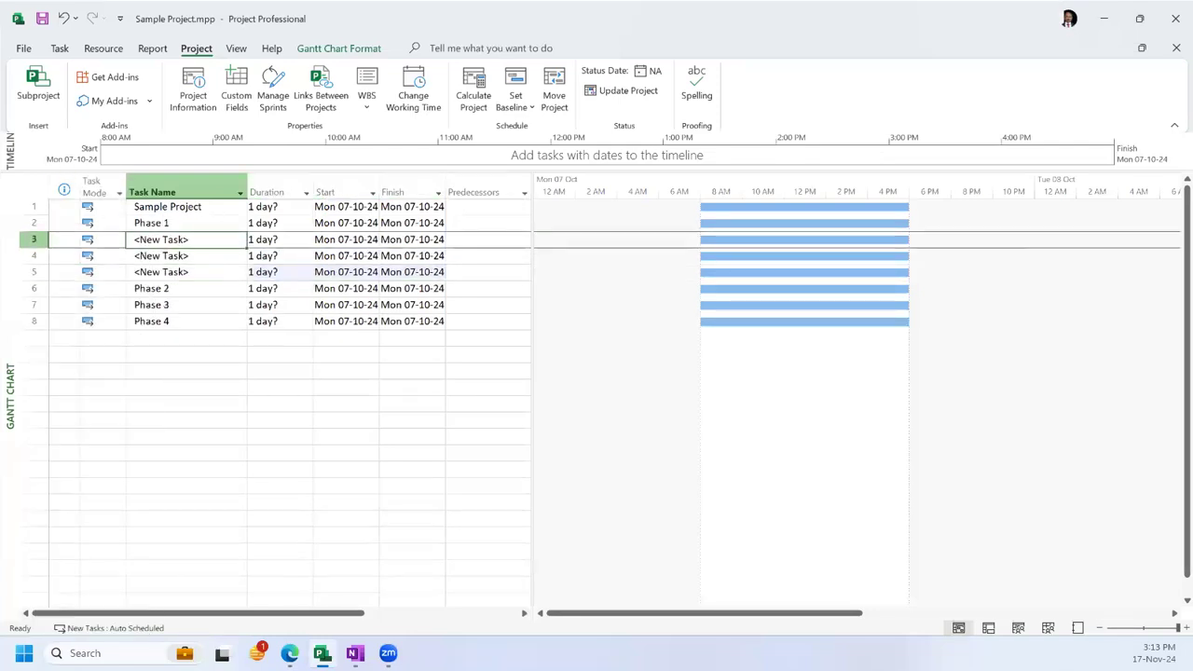
text(Work IDH 1)
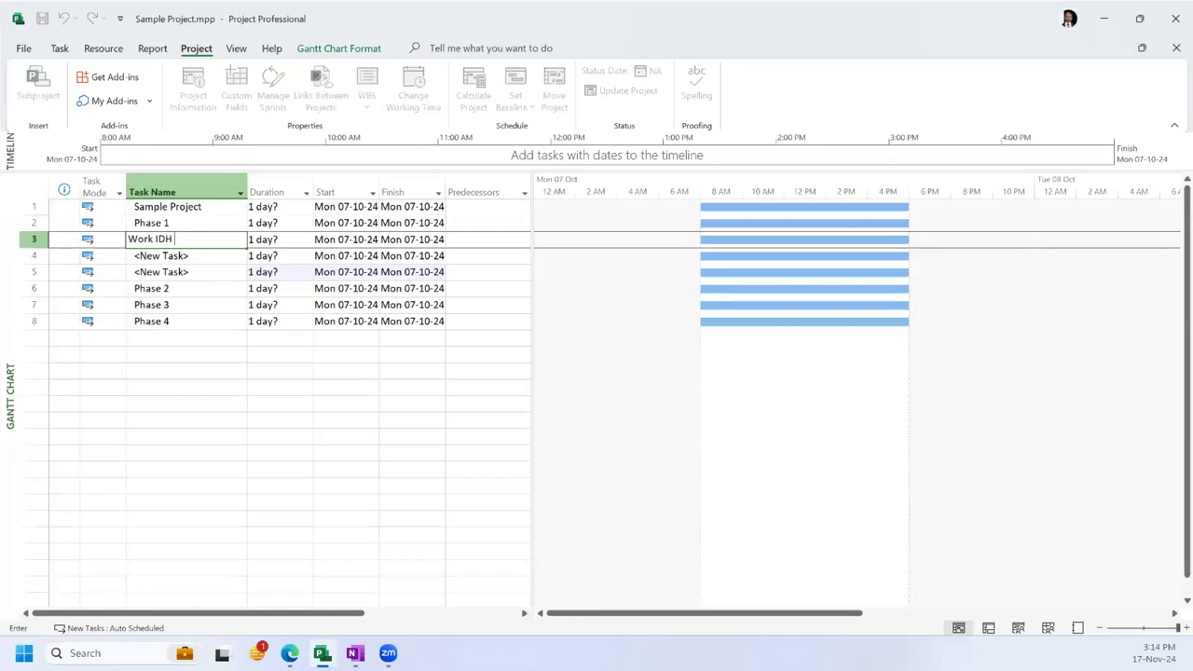
key(Return)
text(Work)
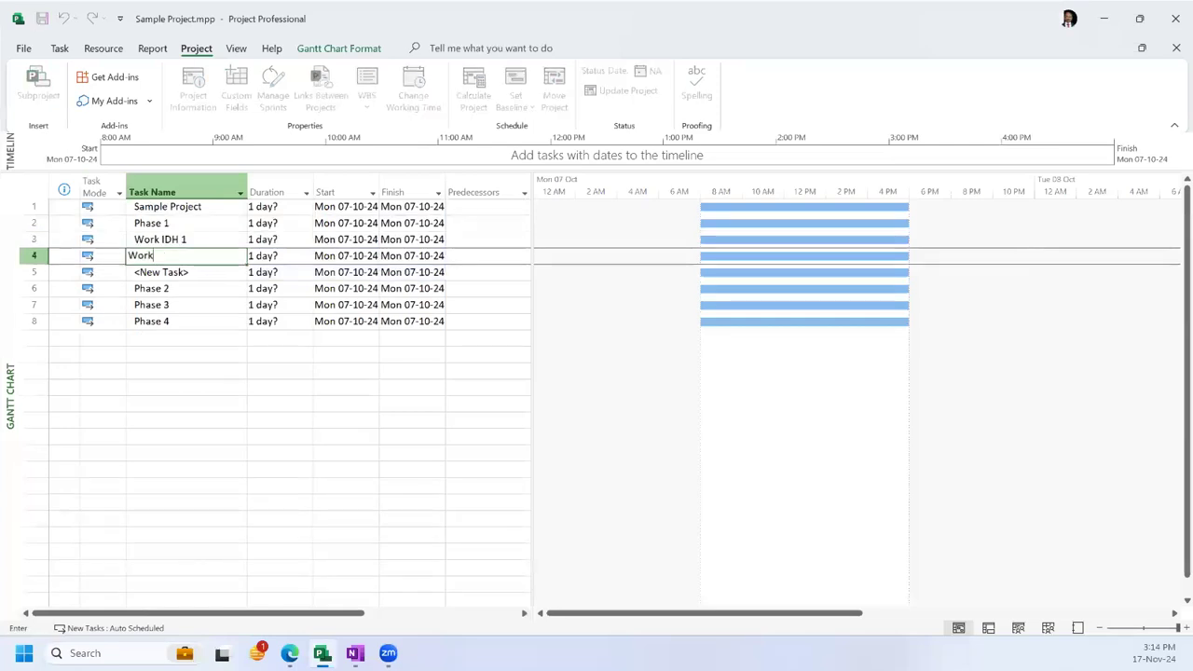
key(BackSpace)
key(BackSpace)
key(BackSpace)
text(P 2)
key(Return)
text(WP 3)
key(Return)
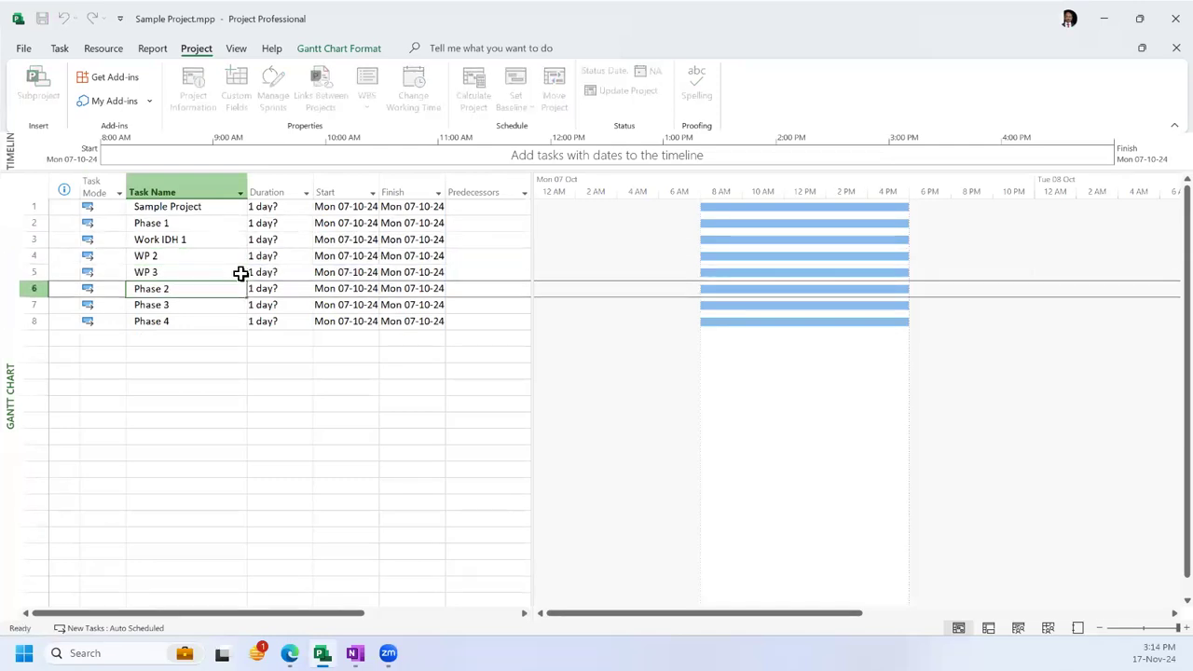
Step: Rename the Work IDH 1 task as WP1
click(183, 238)
text(WP1)
key(Return)
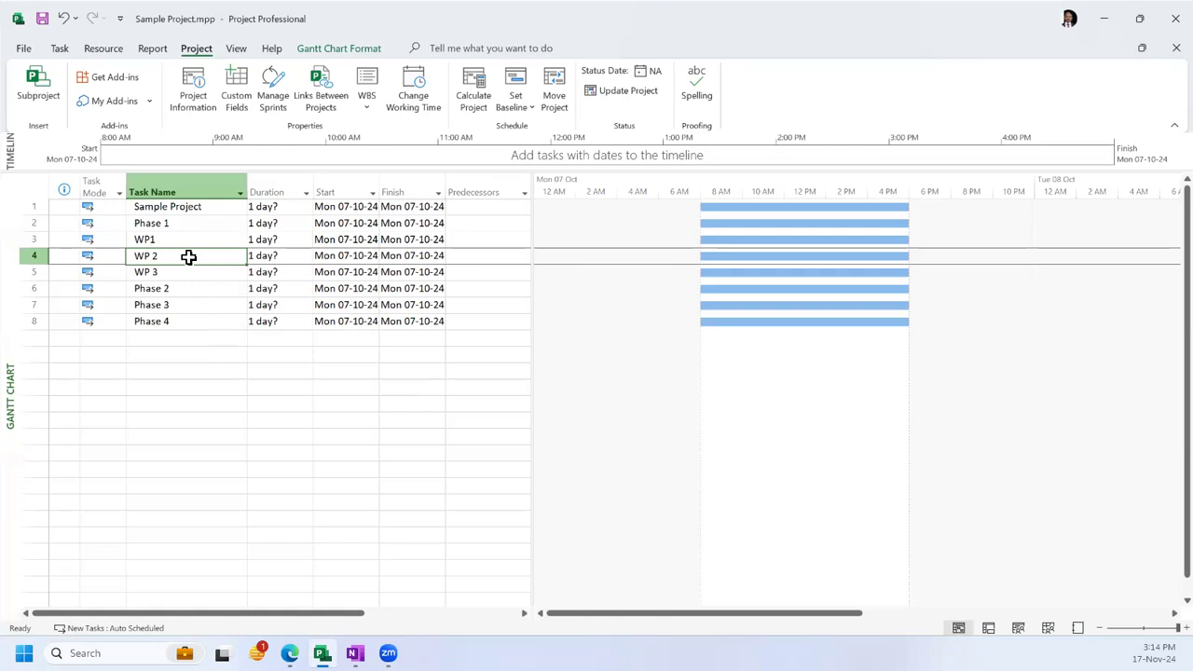
Step: Indent Phase 1 one level so it becomes a subtask of Sample Project
drag(174, 244, 173, 273)
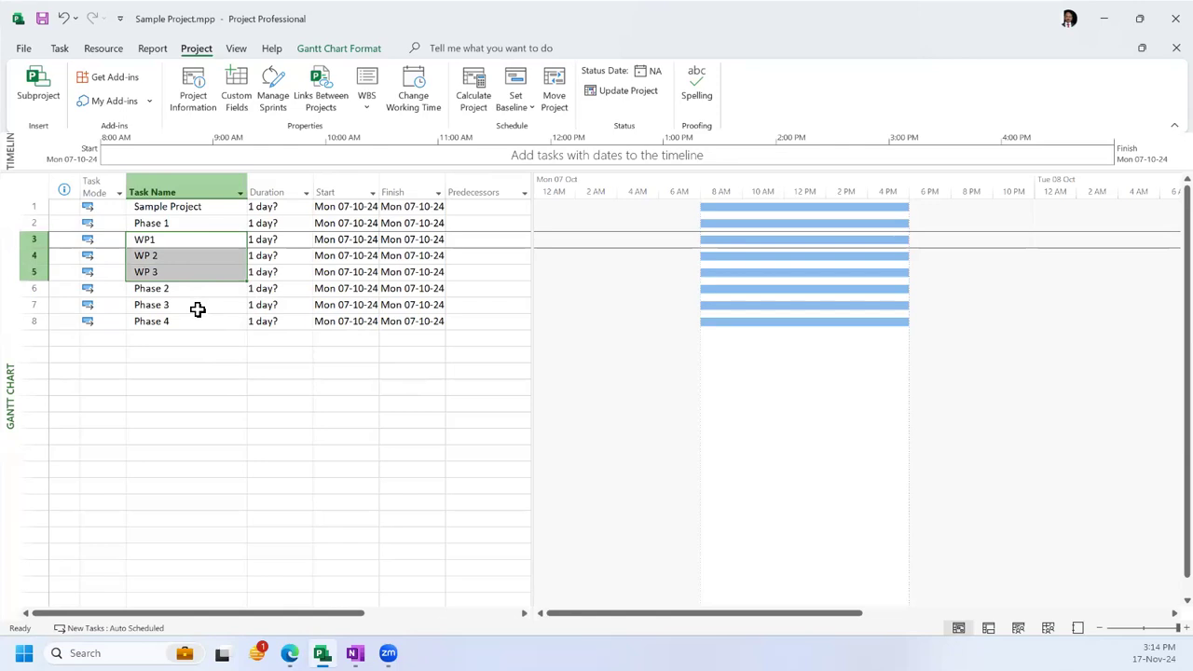
click(191, 224)
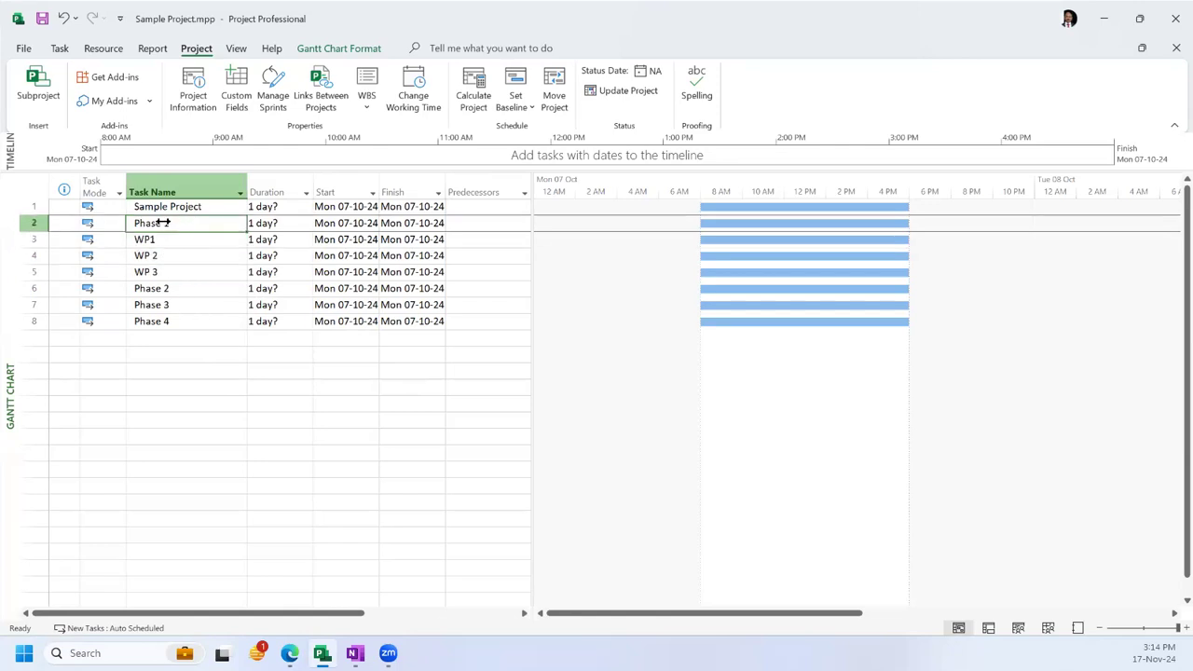
click(31, 223)
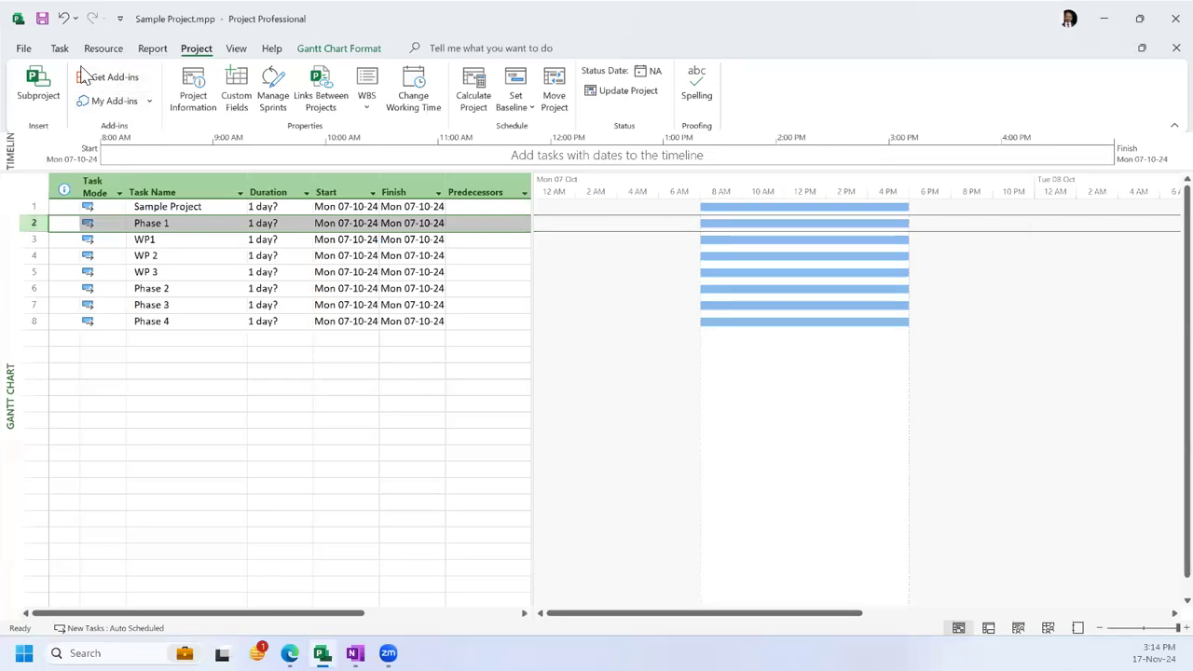
scroll(83, 75, up, 3)
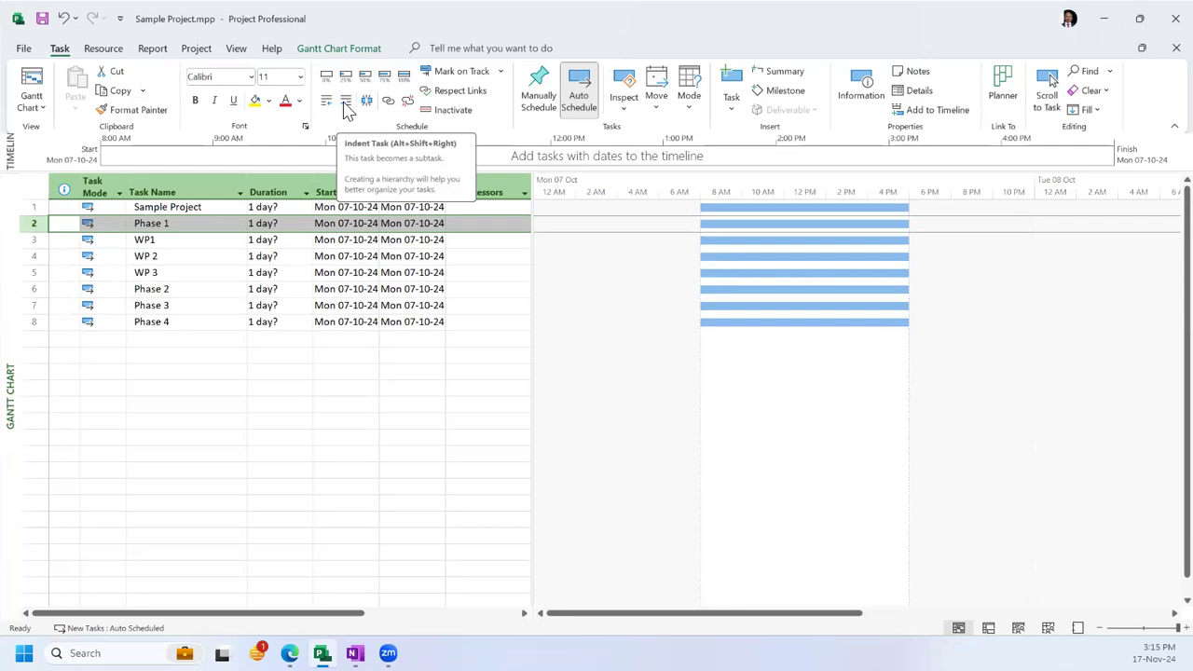
click(345, 105)
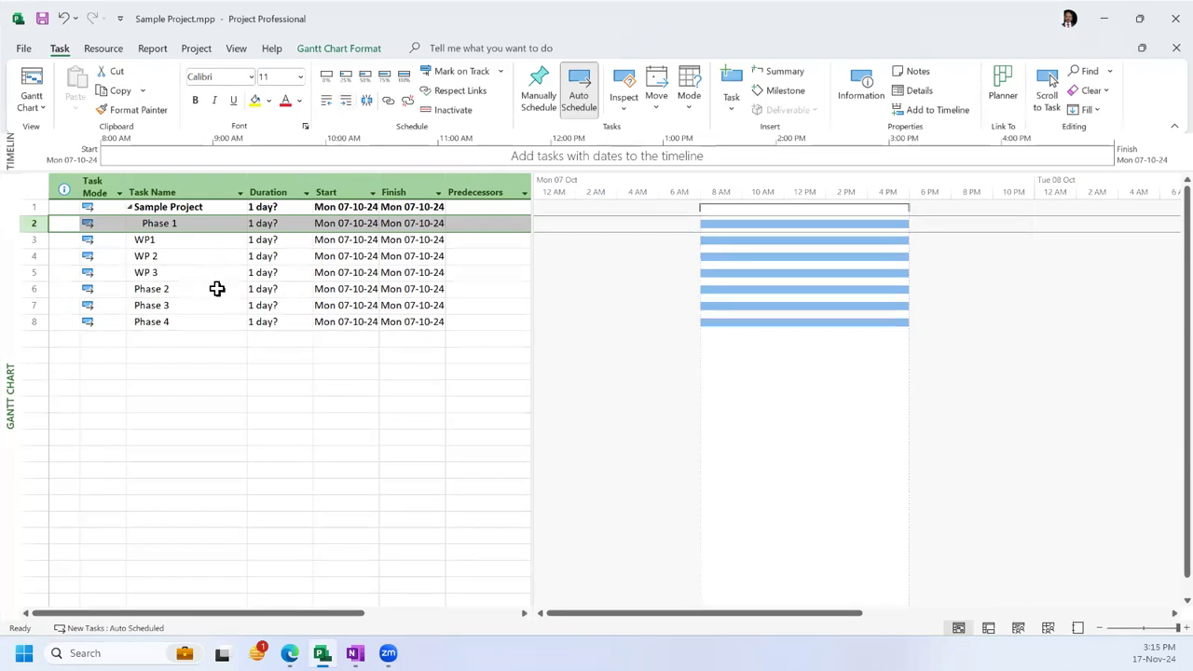
Step: Indent WP1, WP 2 and WP 3 two levels so they become subtasks of Phase 1
click(197, 242)
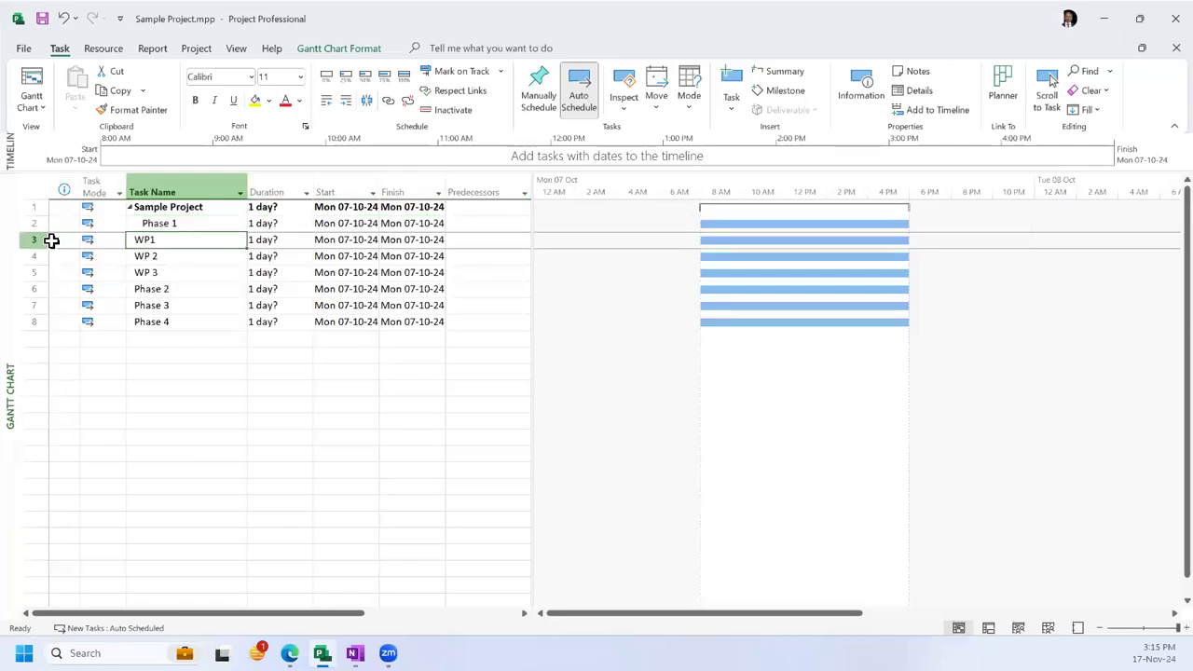
drag(28, 240, 28, 272)
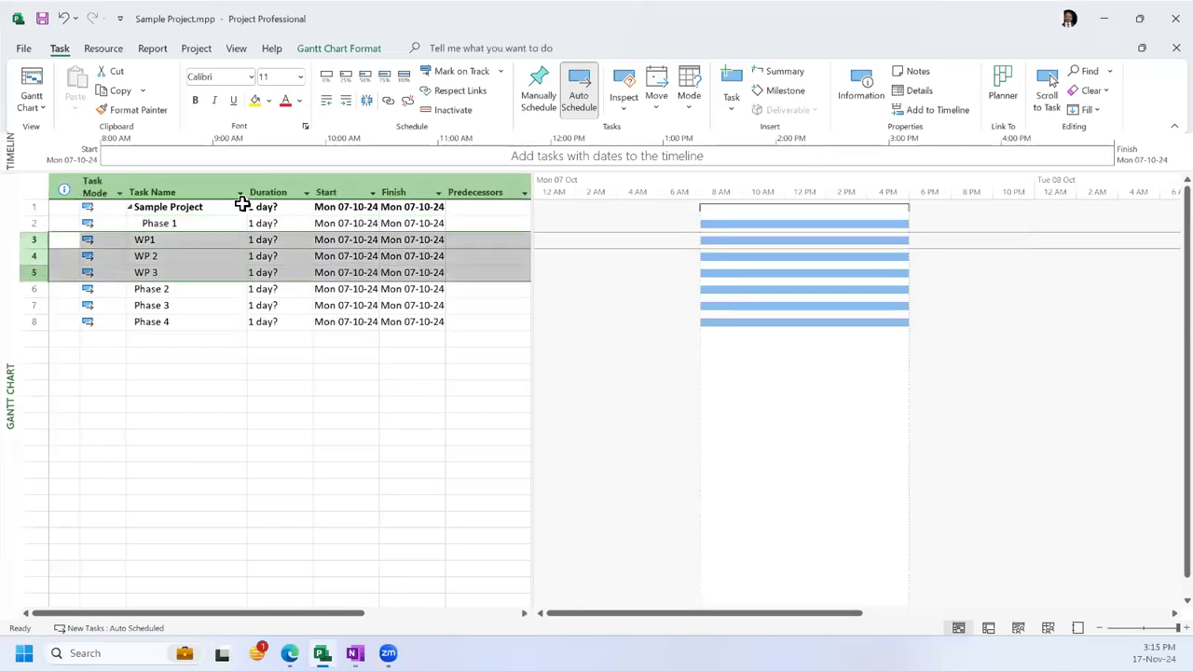
click(345, 102)
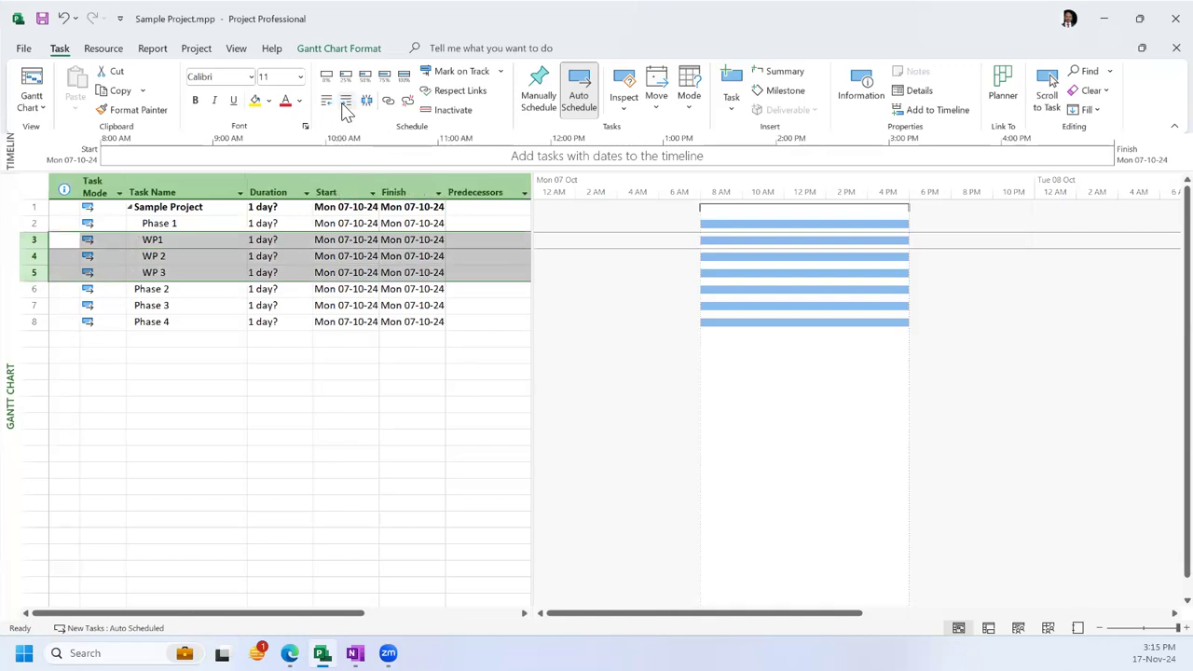
click(345, 103)
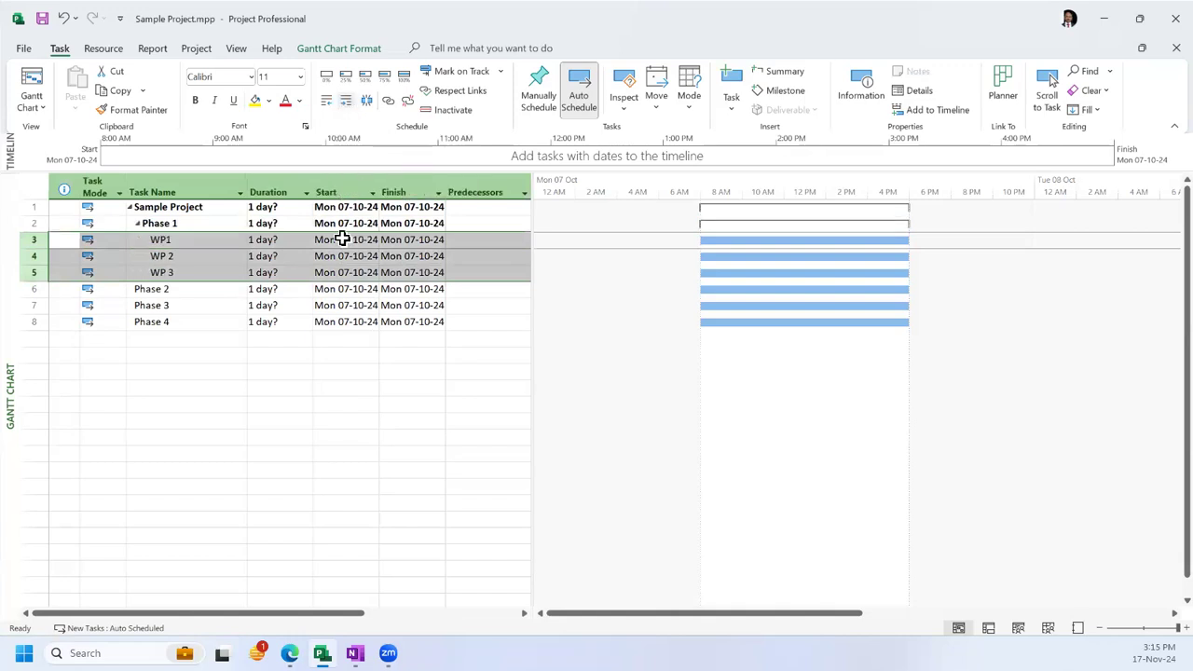
click(205, 323)
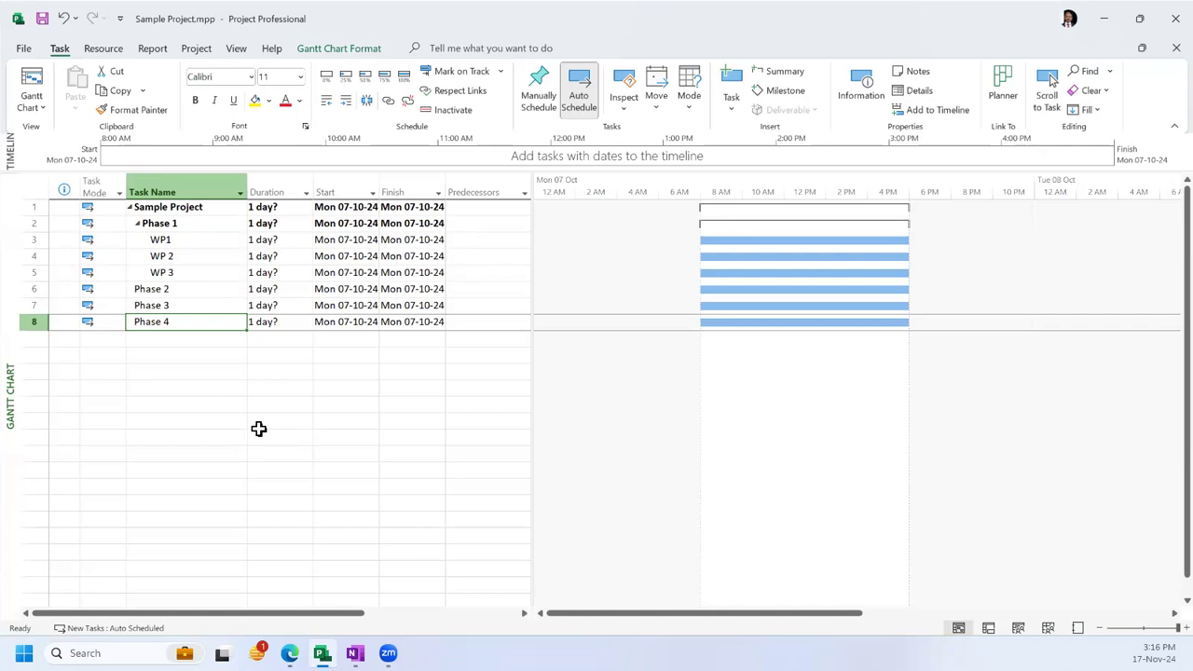
Step: Insert three new tasks between WP1 and WP 2, indented one level as subtasks of WP1
click(25, 255)
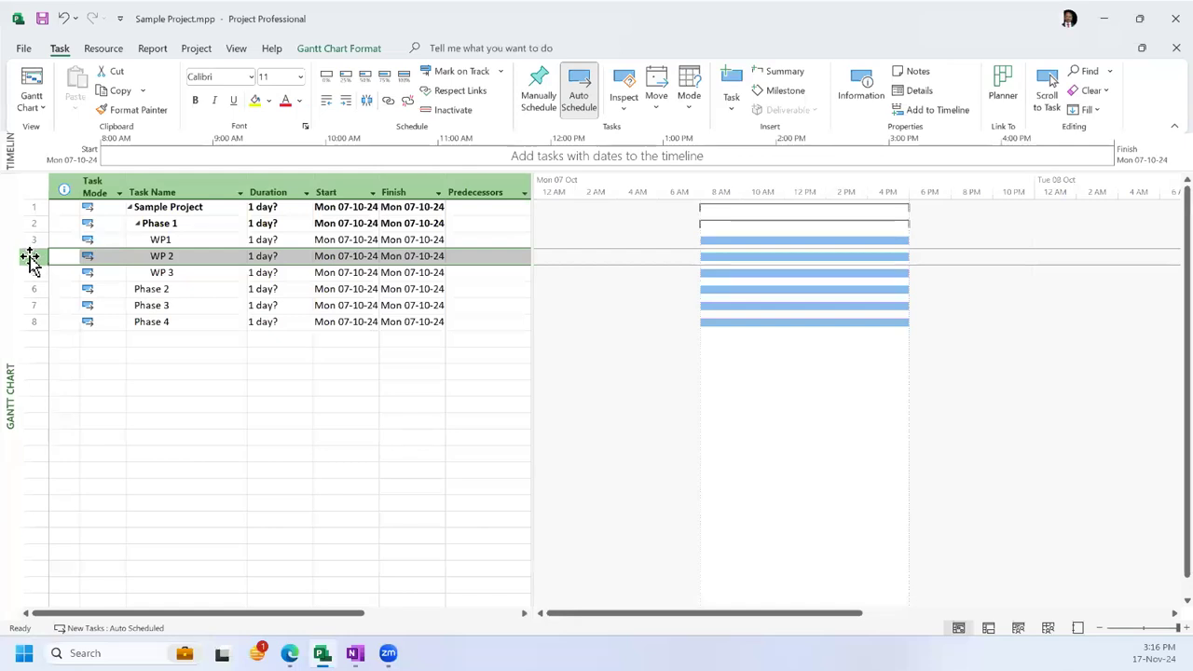
right_click(29, 259)
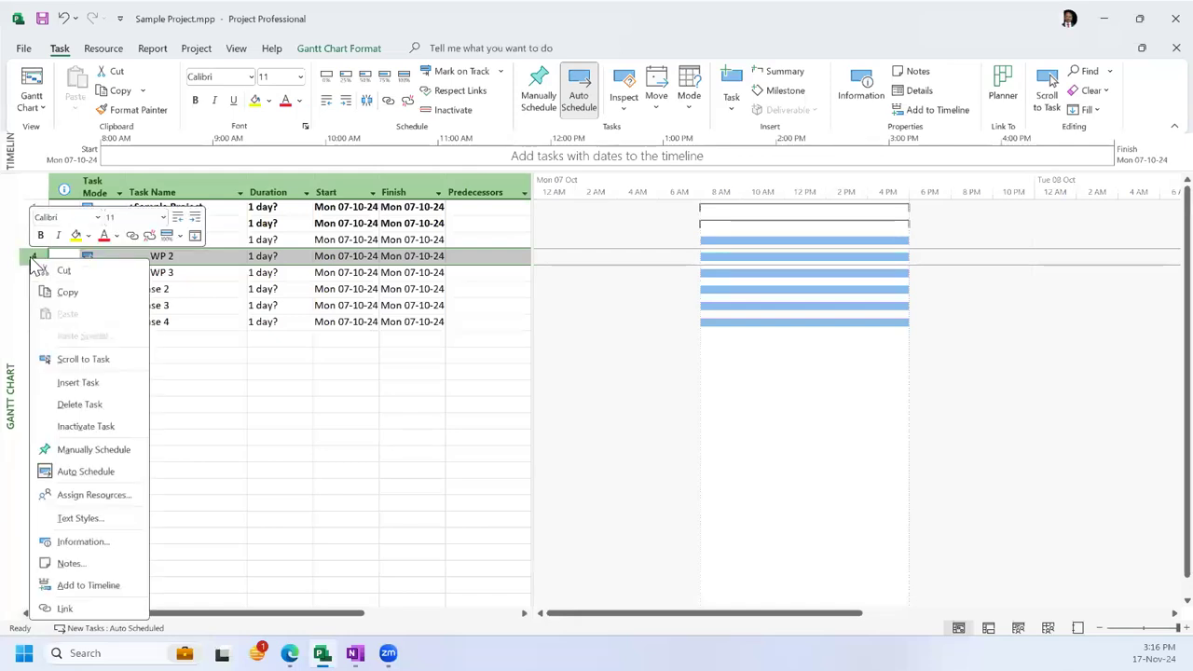
click(67, 382)
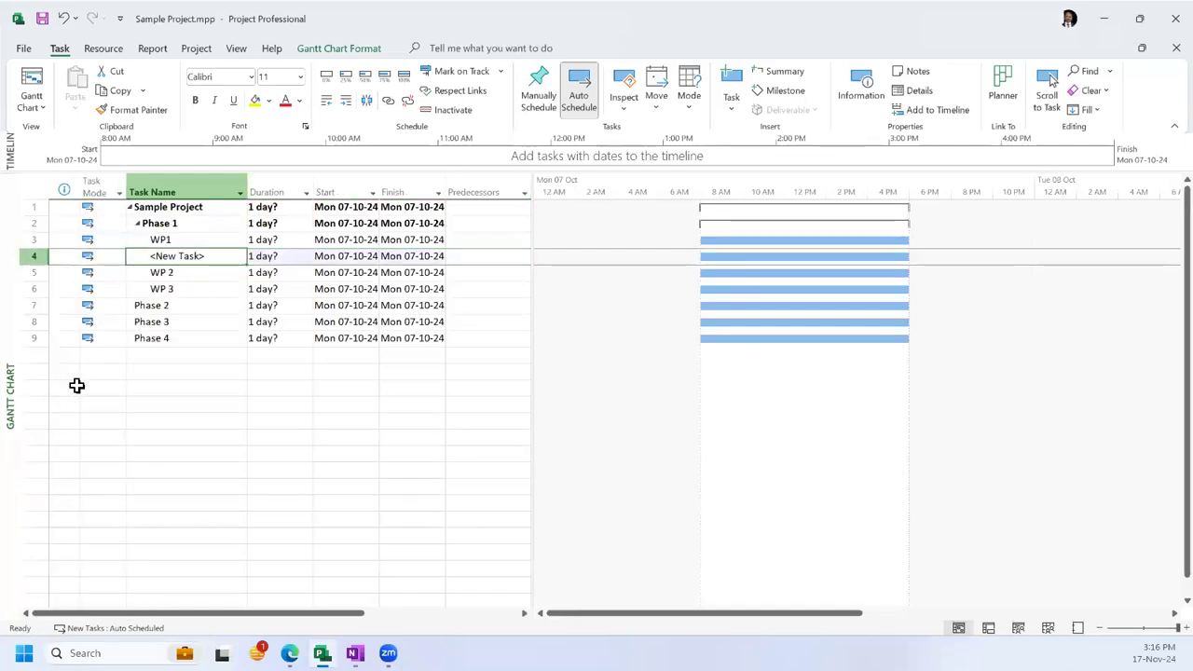
click(346, 101)
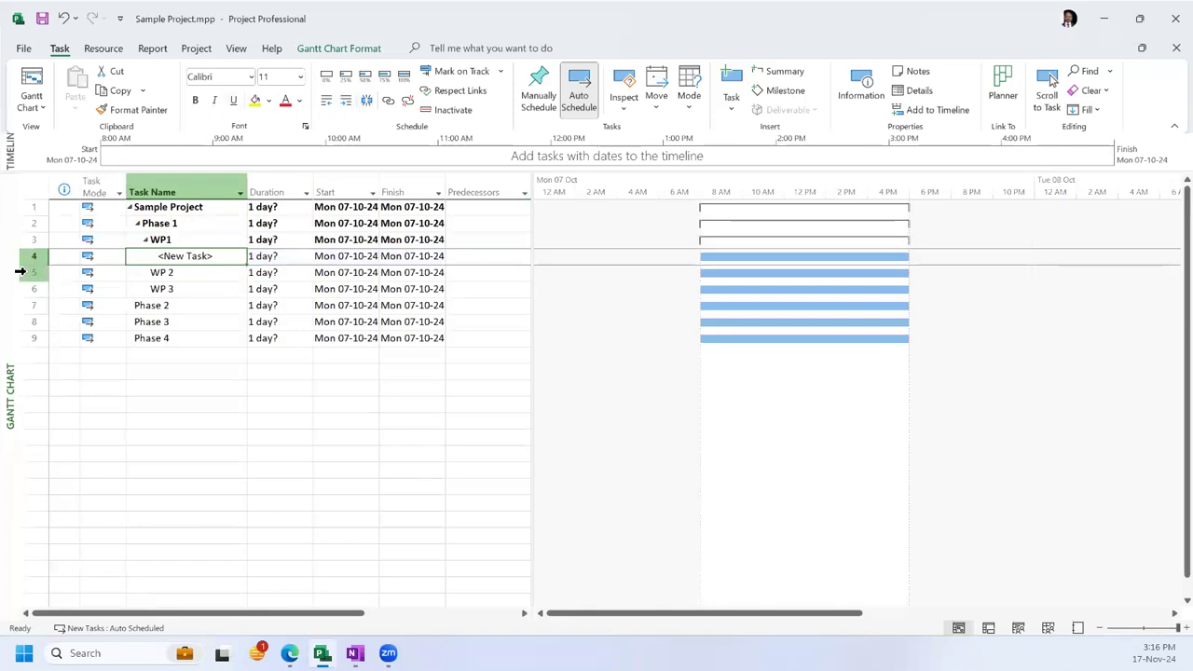
right_click(34, 261)
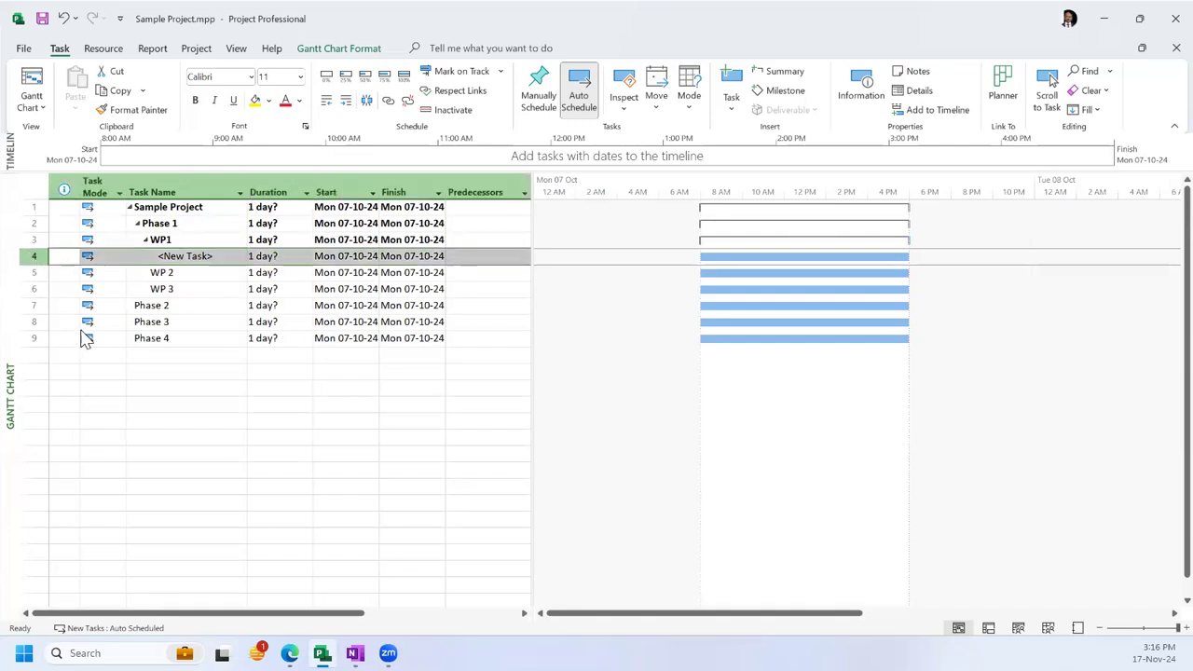
click(91, 383)
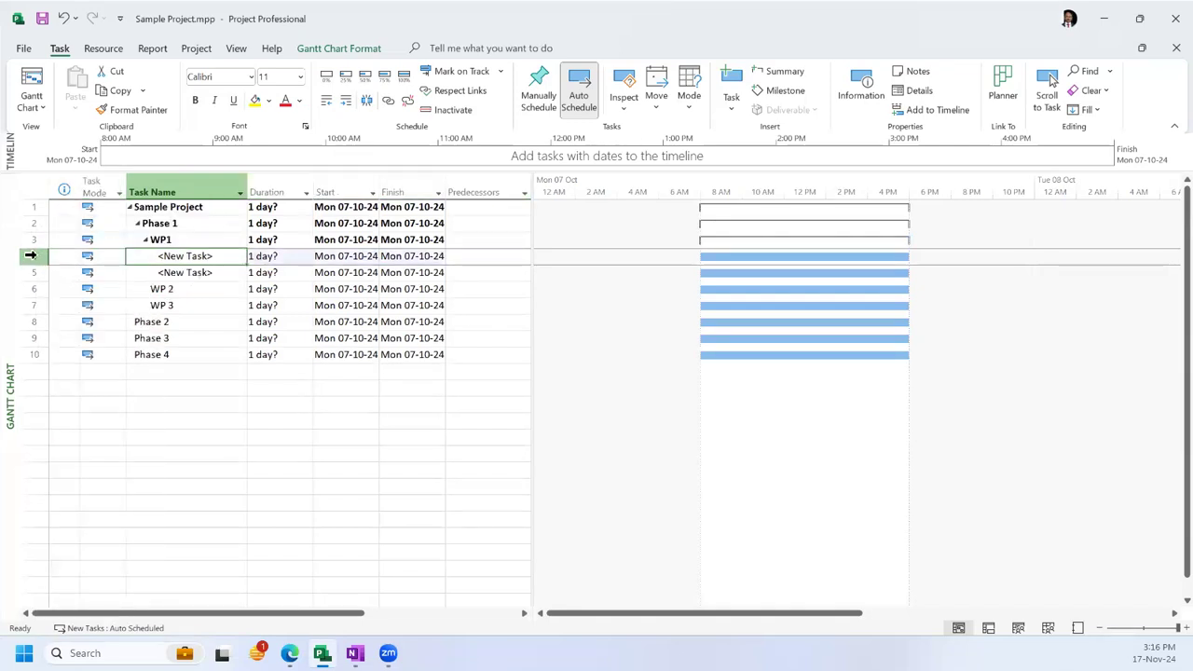
right_click(36, 260)
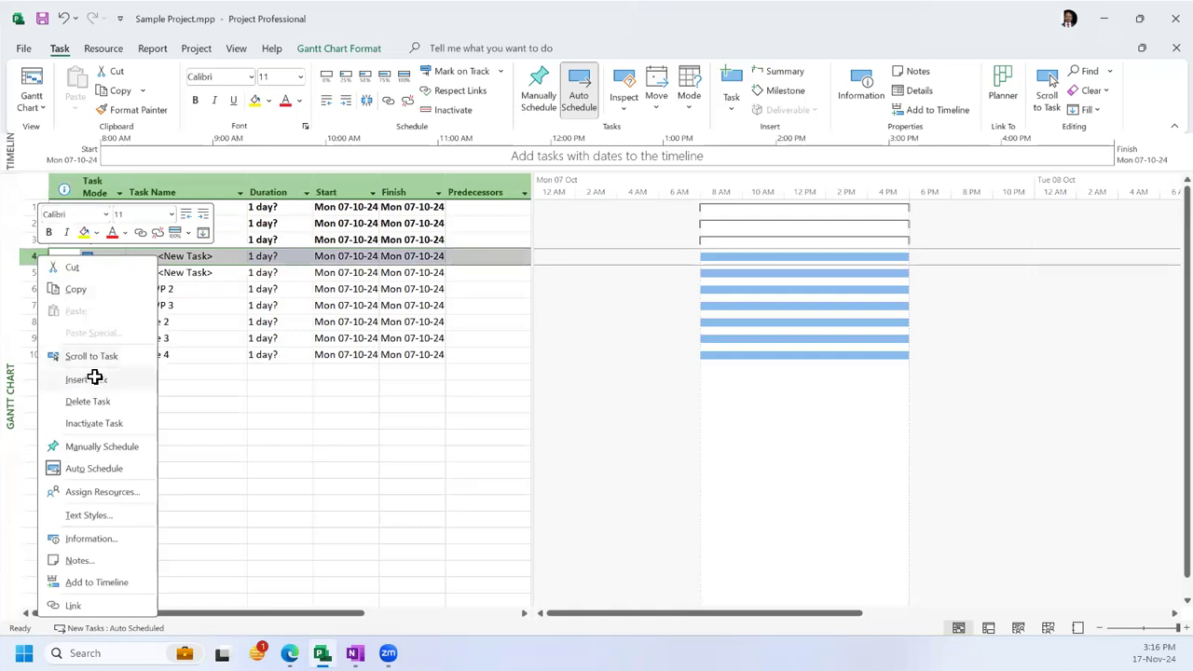
click(94, 381)
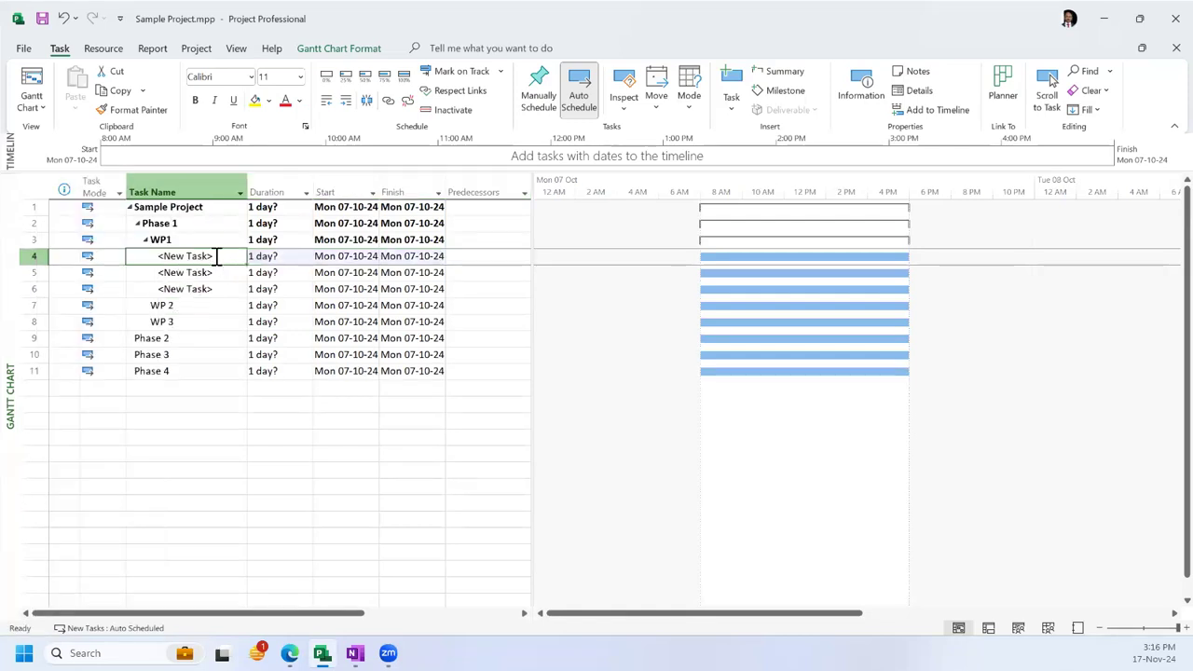
Step: Name the three new subtasks of WP1 A1, A2 and A3
text(A1)
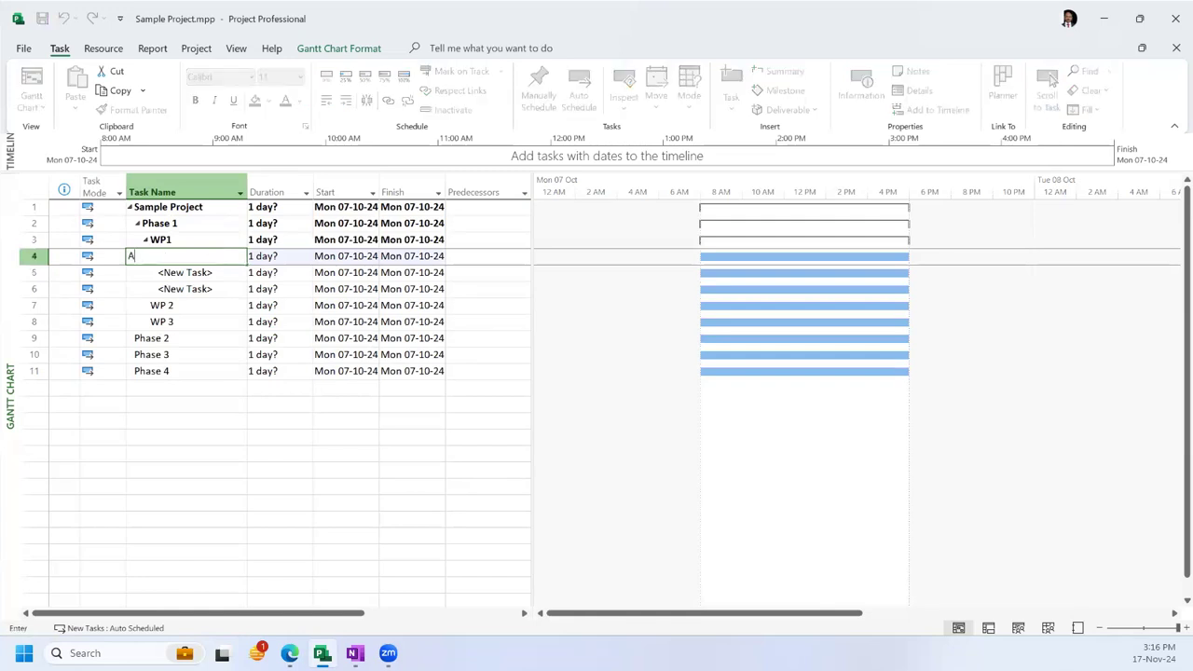
key(Return)
text(A2)
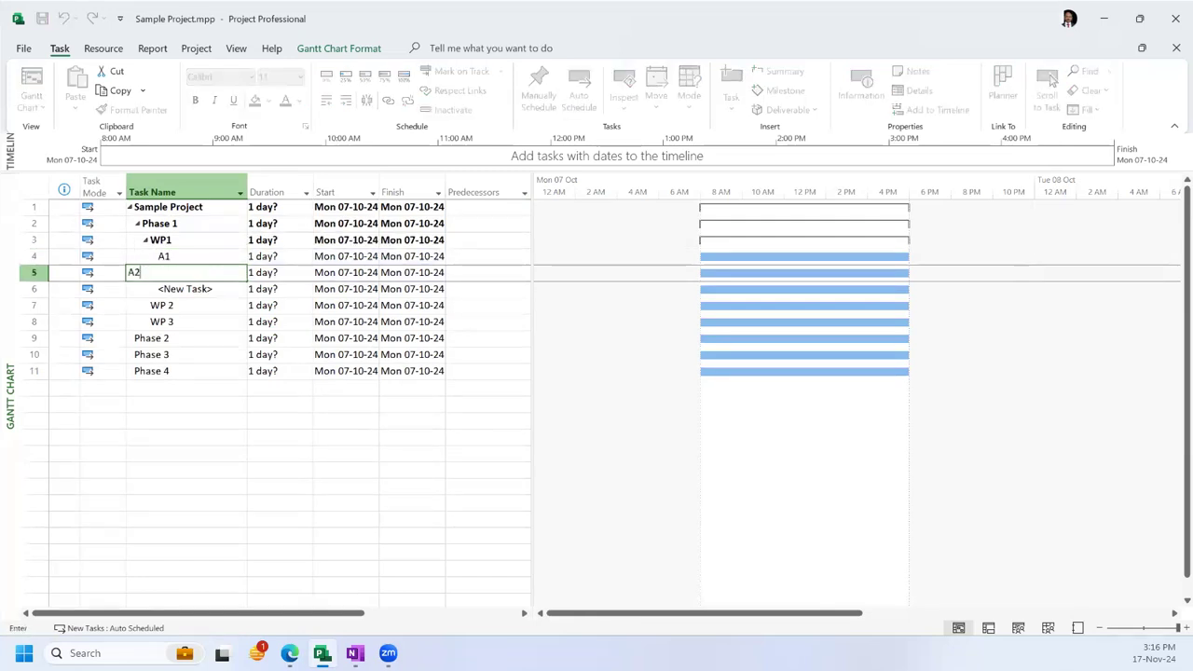
key(Return)
text(A3)
key(Return)
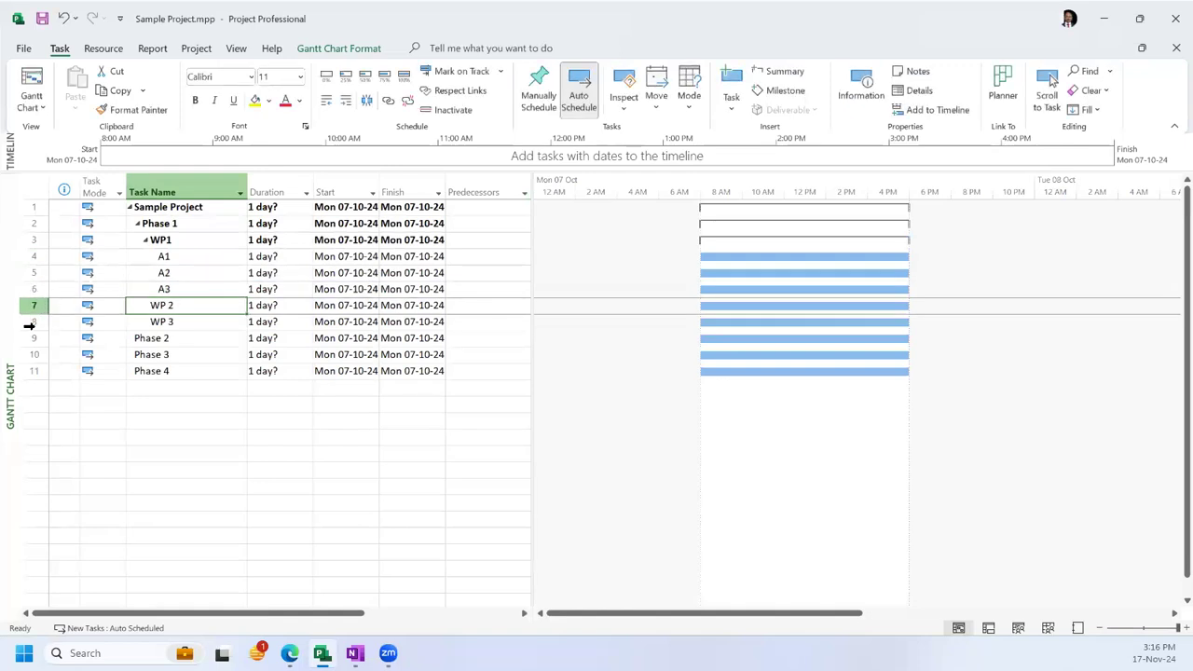
Step: Insert a new task below WP 2, indent it one level as its subtask and name it B1
right_click(33, 321)
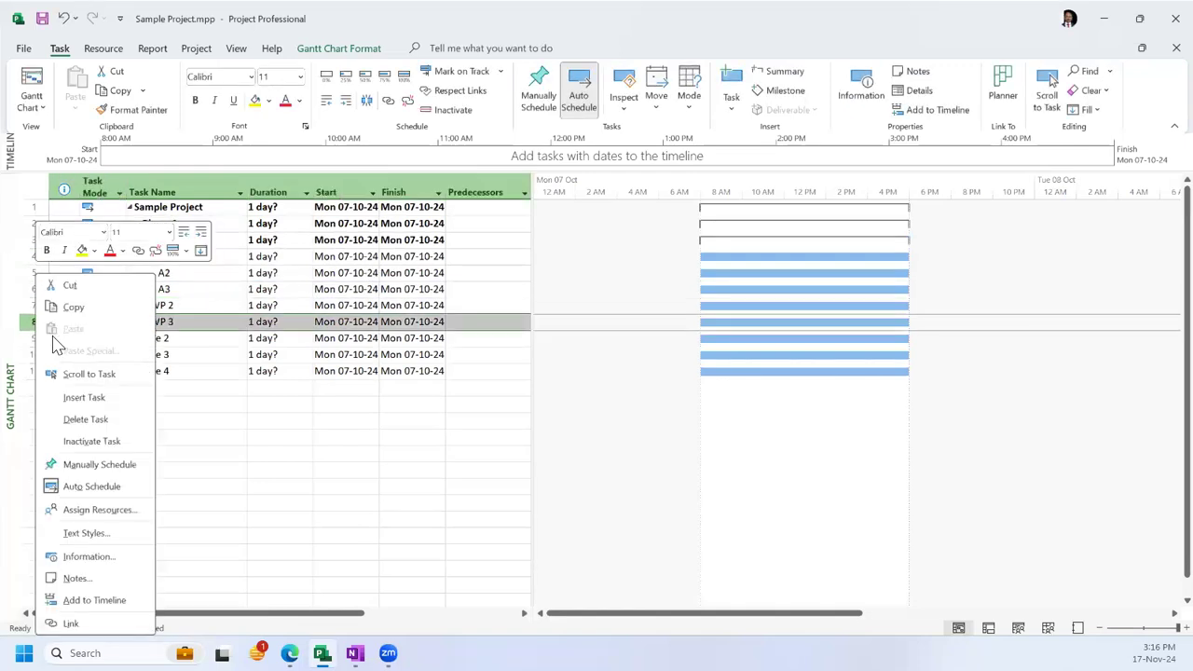
click(93, 397)
click(345, 101)
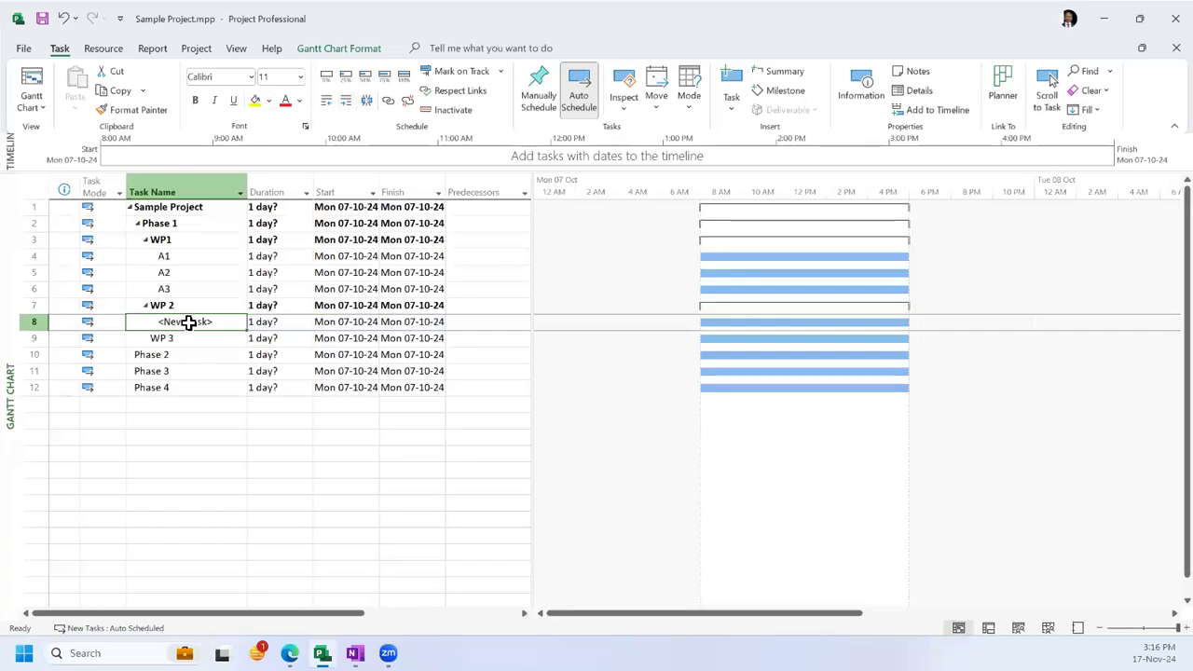
text(B1)
key(Return)
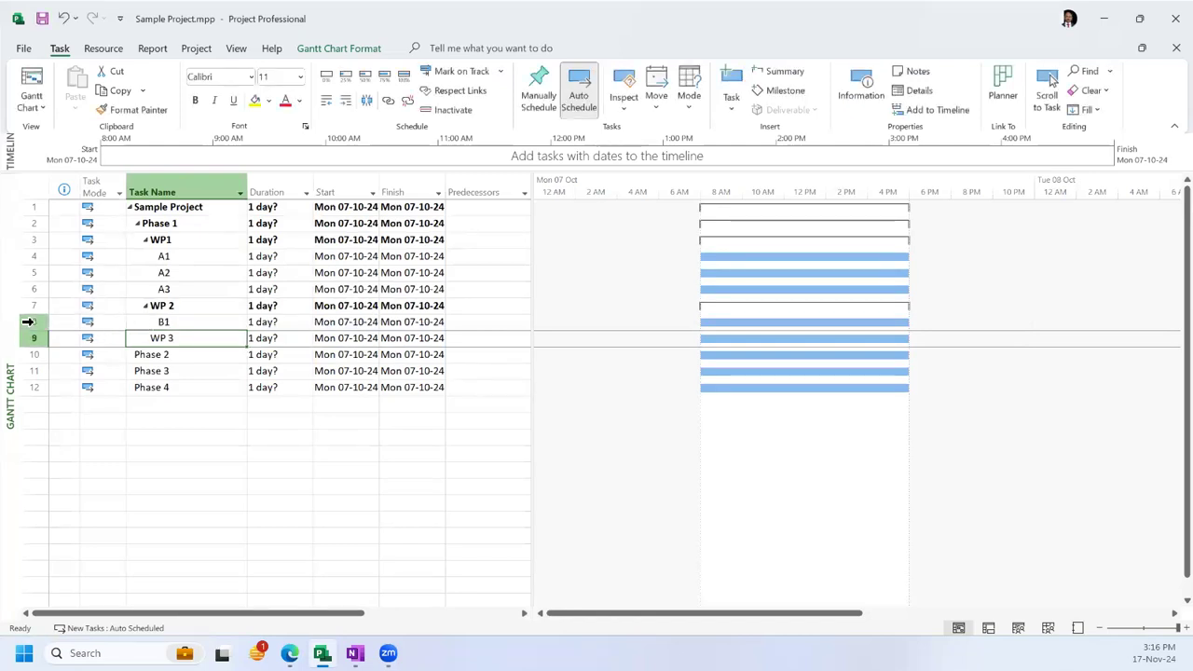
Step: Insert two more subtasks under WP 2, directly above B1
right_click(28, 322)
click(89, 397)
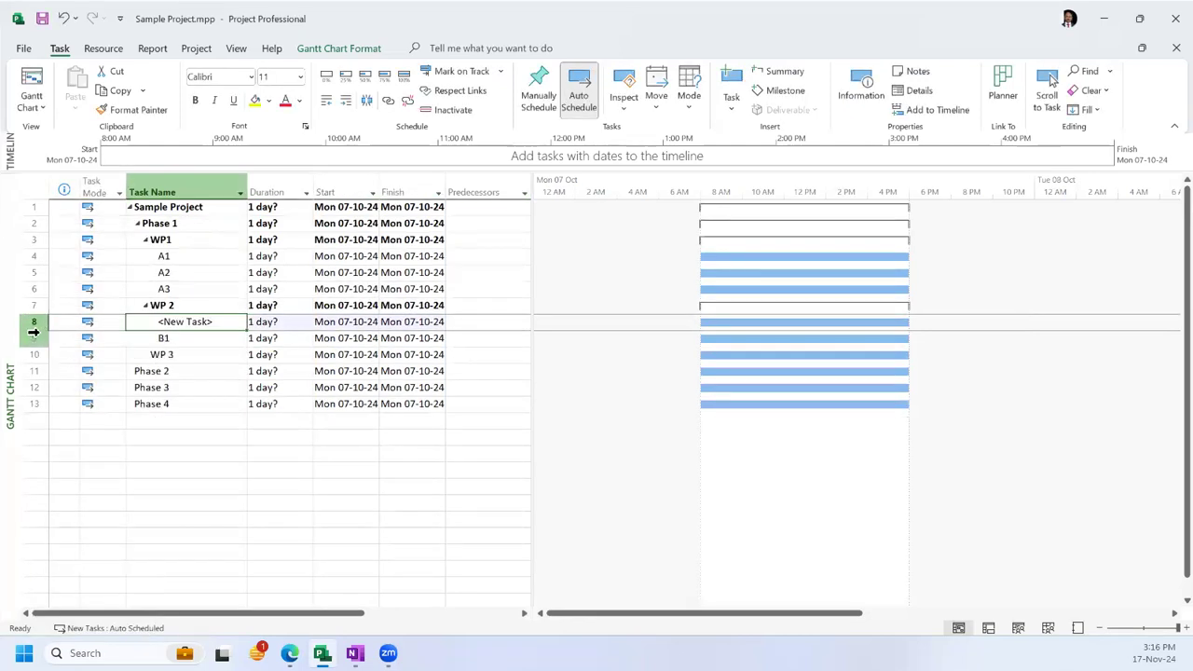
right_click(28, 323)
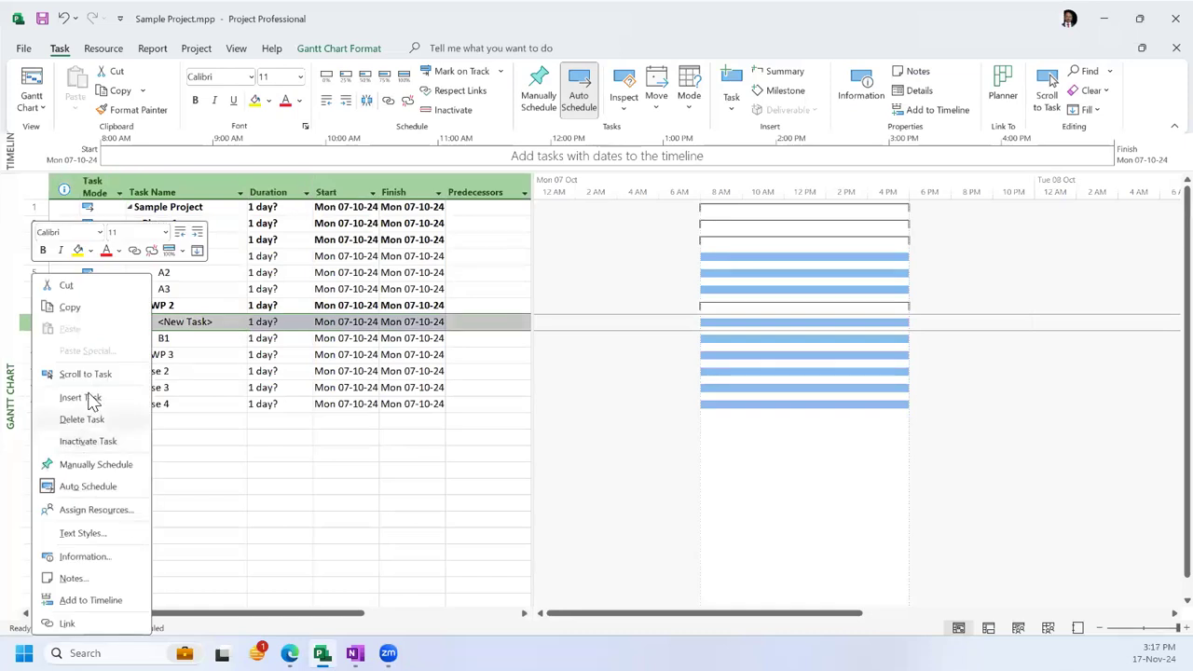
click(90, 399)
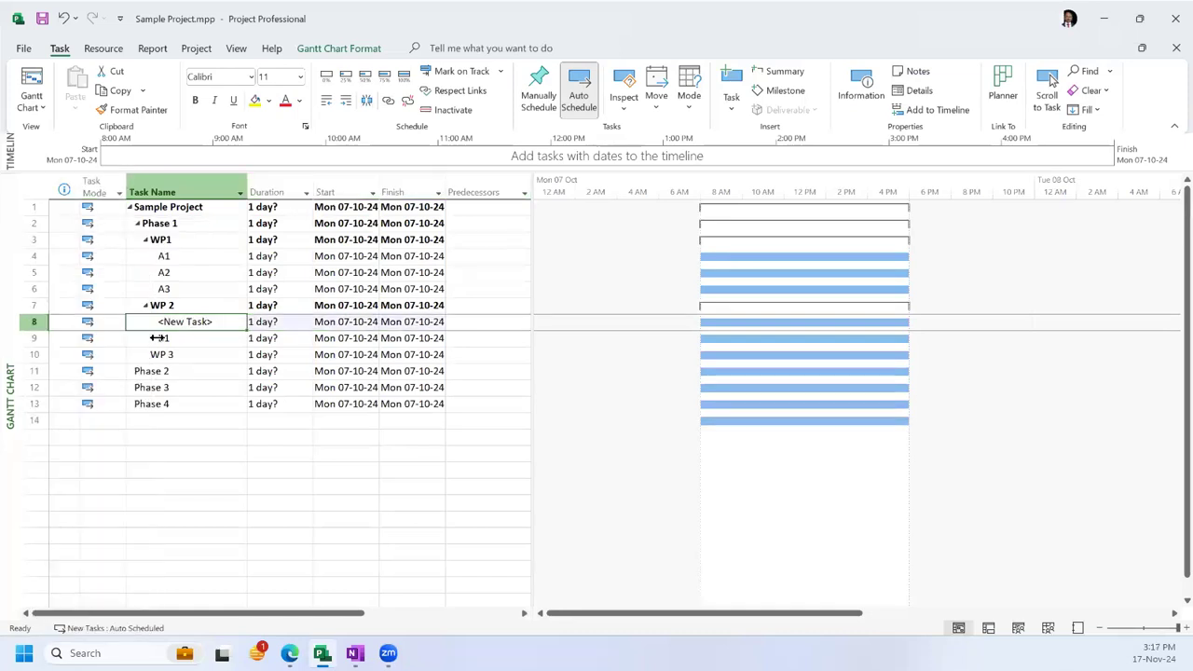
Step: Rename the three subtasks of WP 2 in order as B1, B2 and B3
click(185, 321)
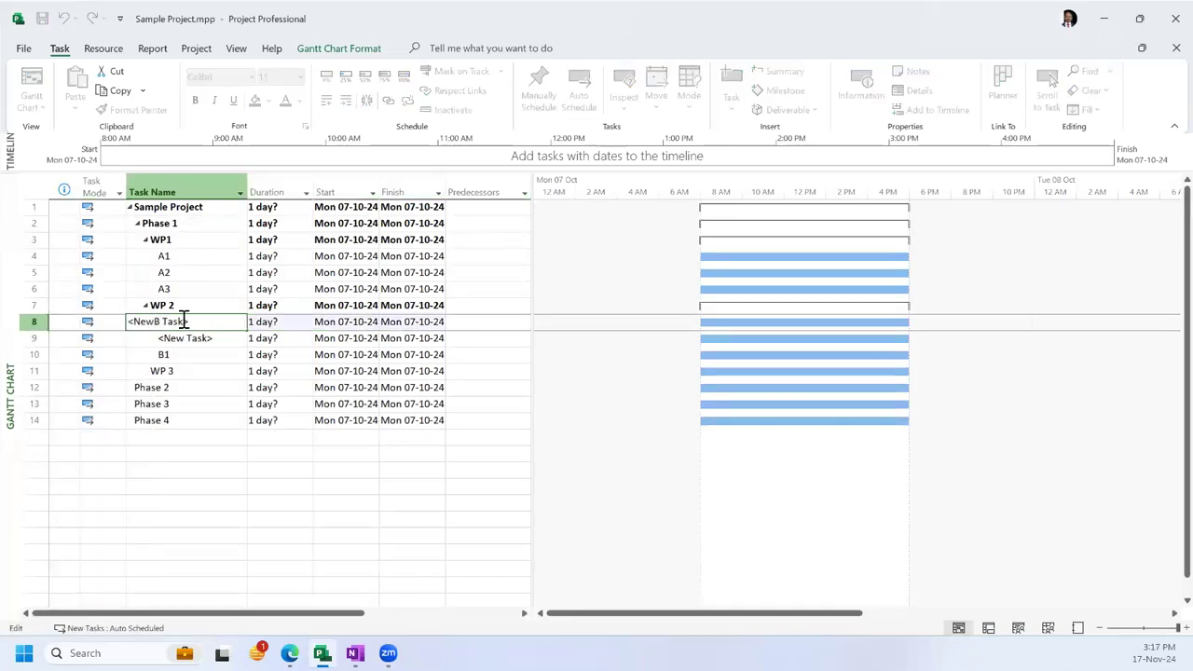
key(Escape)
text(B1)
key(Return)
text(B2)
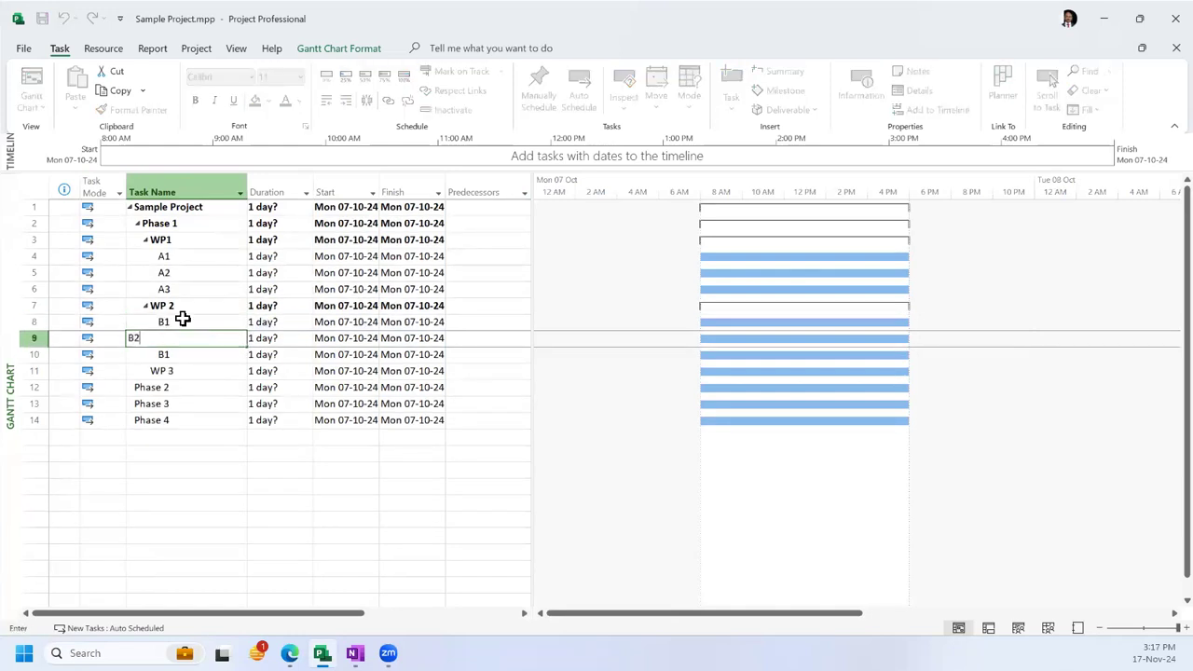
key(Return)
text(B3)
key(Return)
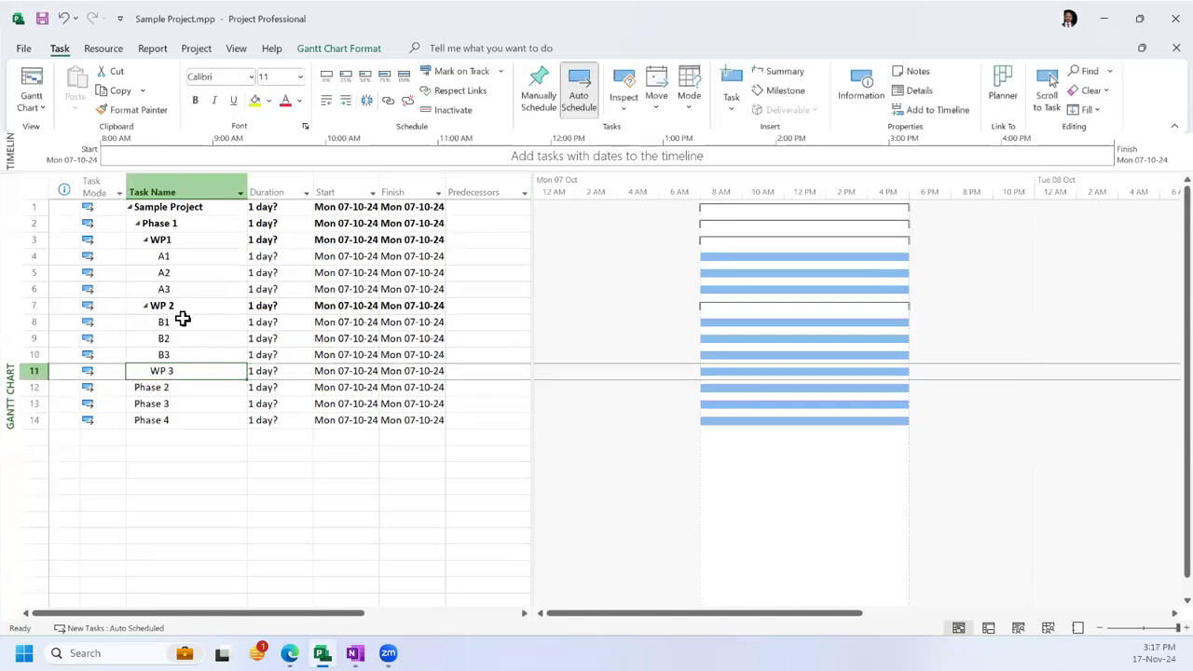
Step: Insert three new tasks between WP 3 and Phase 2, indented one level as subtasks of WP 3
click(30, 387)
right_click(30, 387)
click(110, 153)
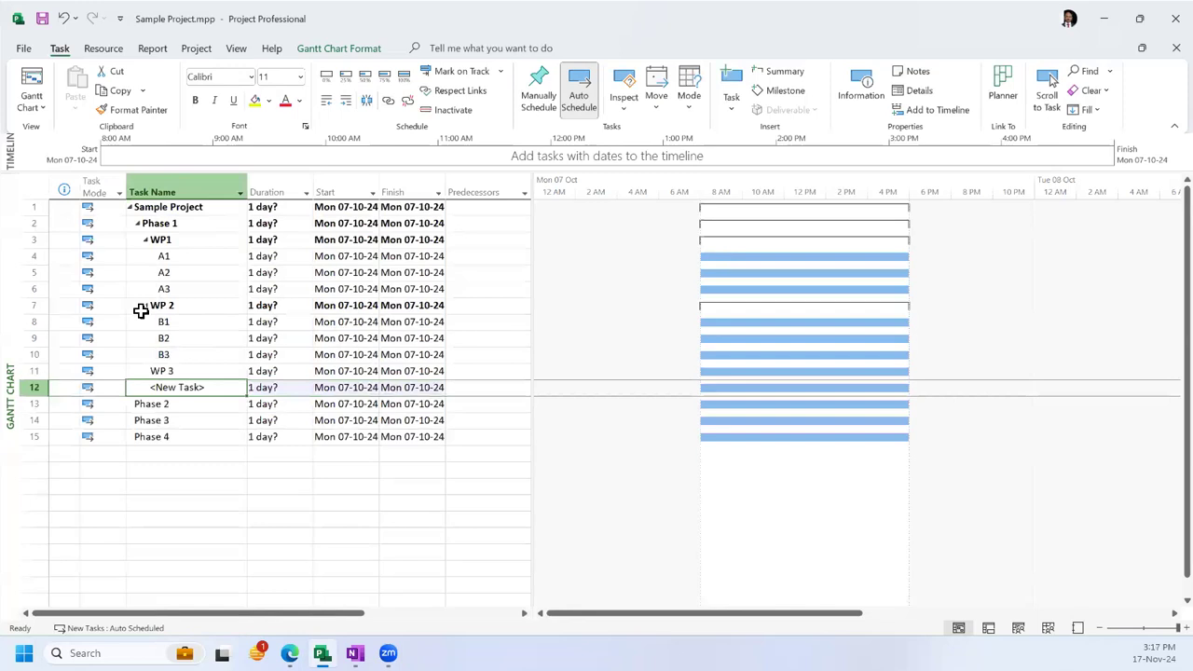
click(346, 100)
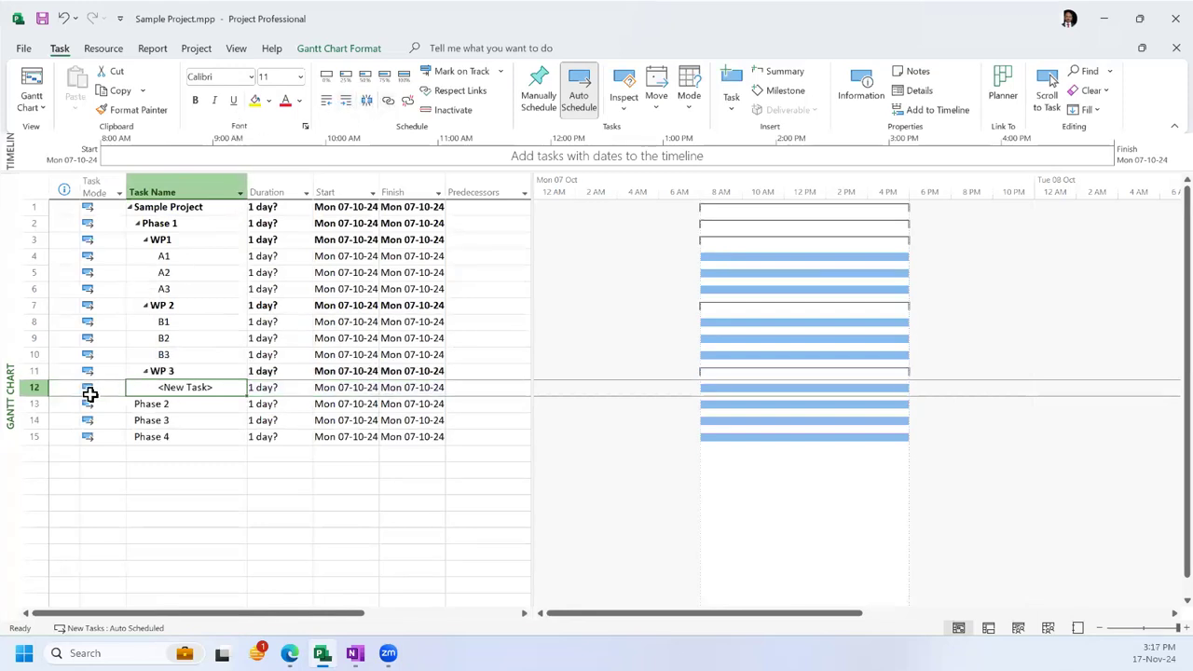
right_click(29, 389)
click(87, 154)
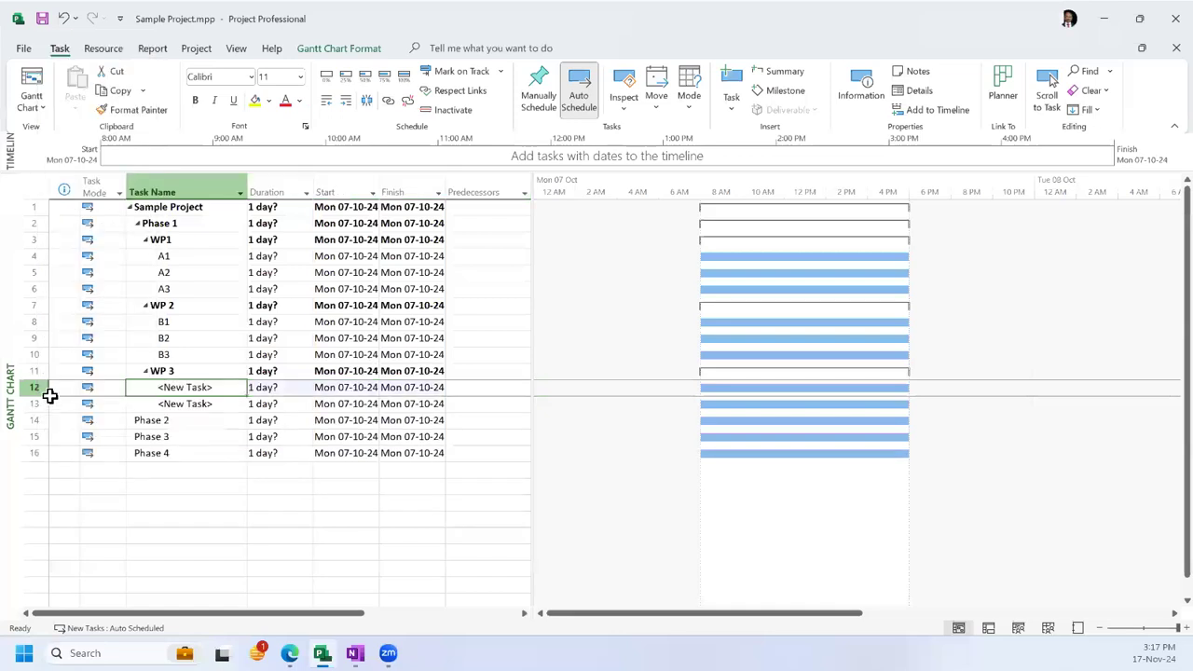
right_click(33, 389)
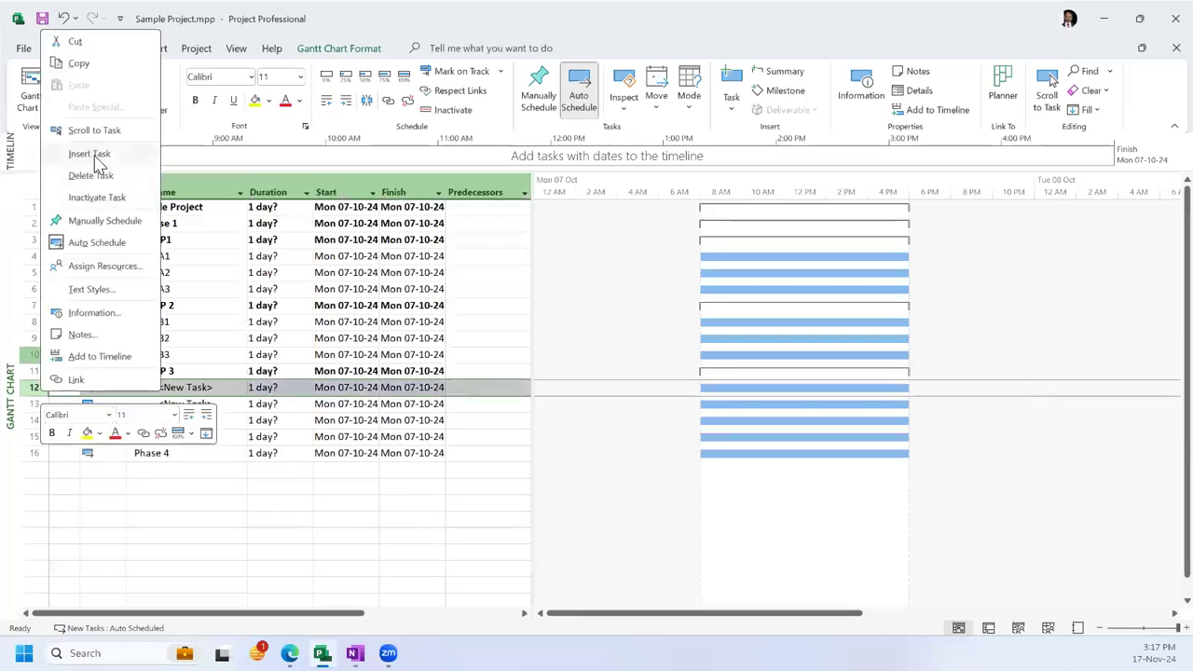
click(93, 156)
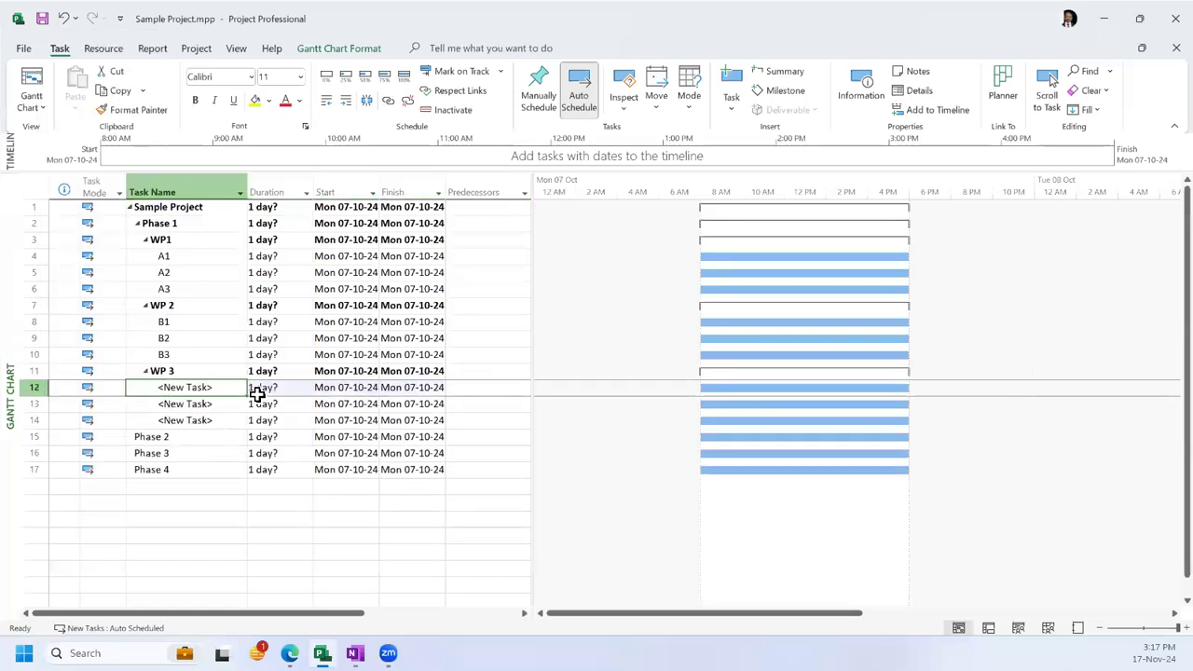
Step: Name the three new subtasks of WP 3 C1, C2 and C3
text(C1)
key(Return)
text(C2)
key(Return)
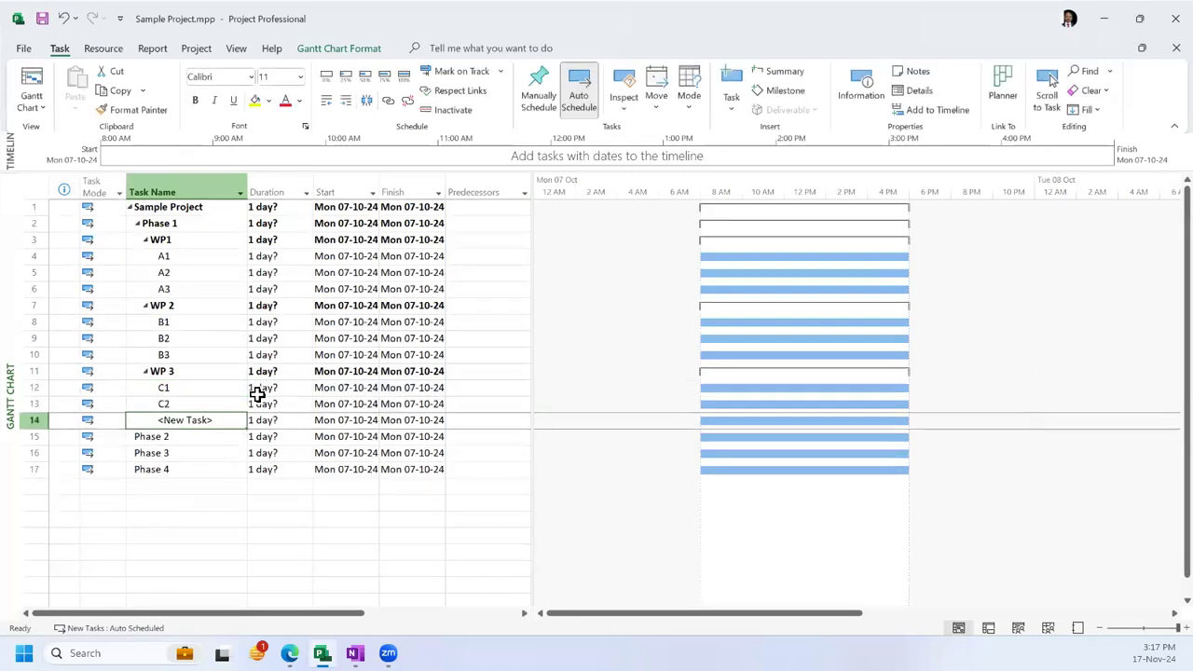
text(C3)
key(Return)
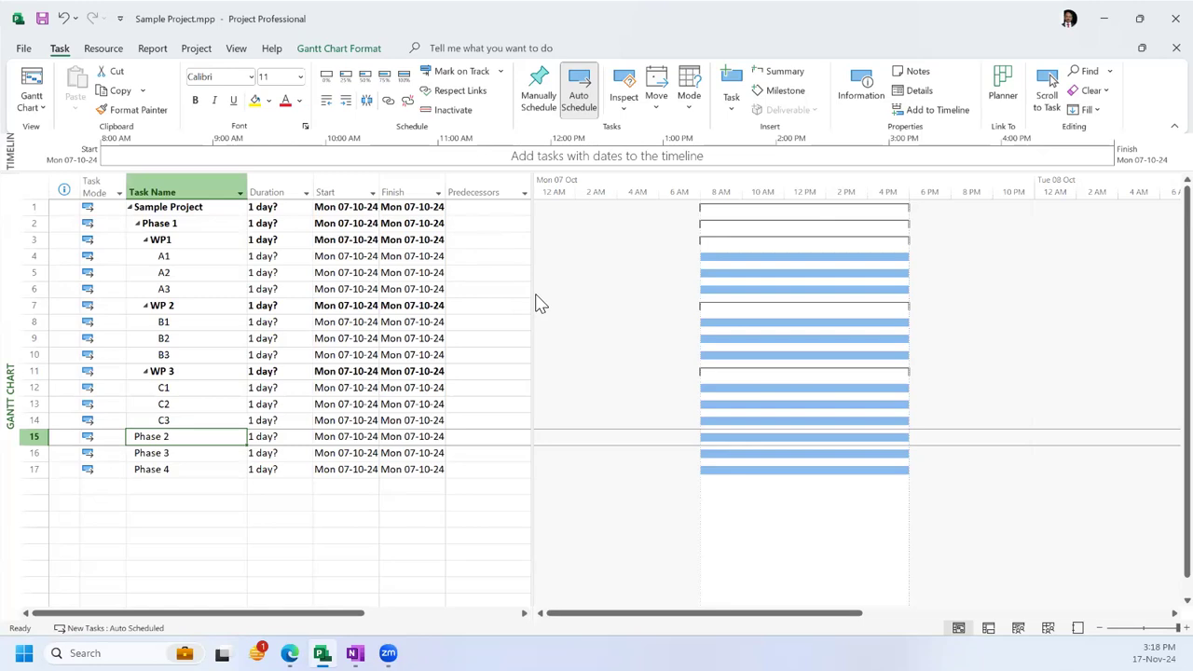
Step: Widen the task table and set the predecessor of A2 to 4 and of A3 to 5
drag(531, 293, 652, 438)
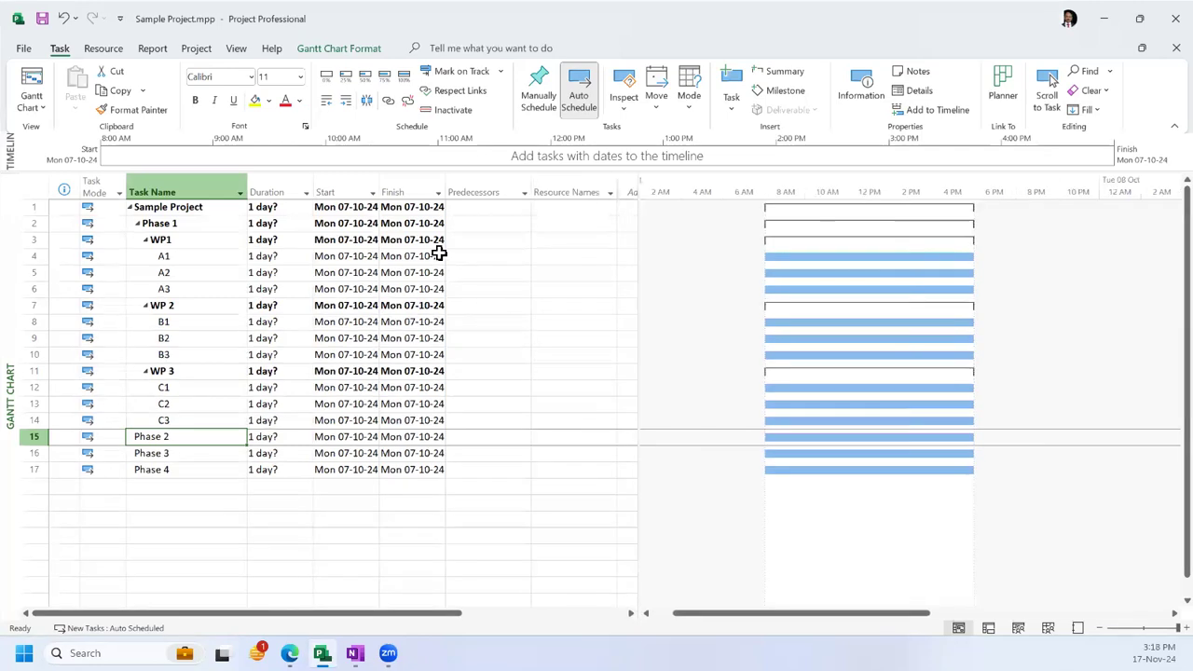
click(492, 271)
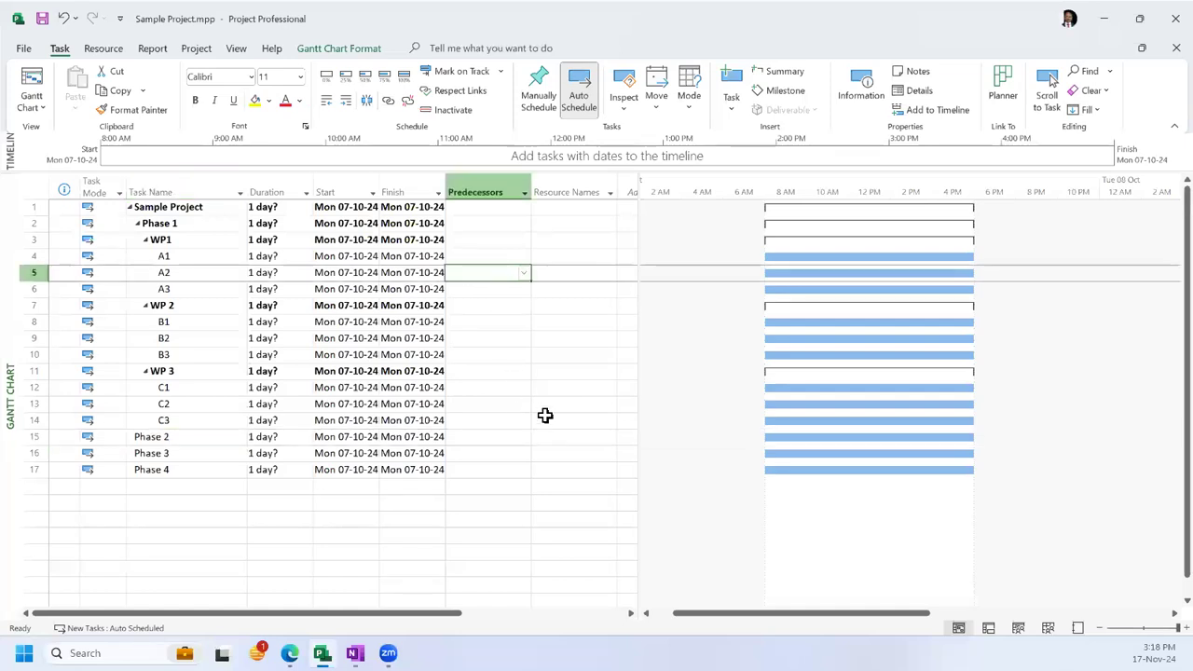
text(4)
key(Return)
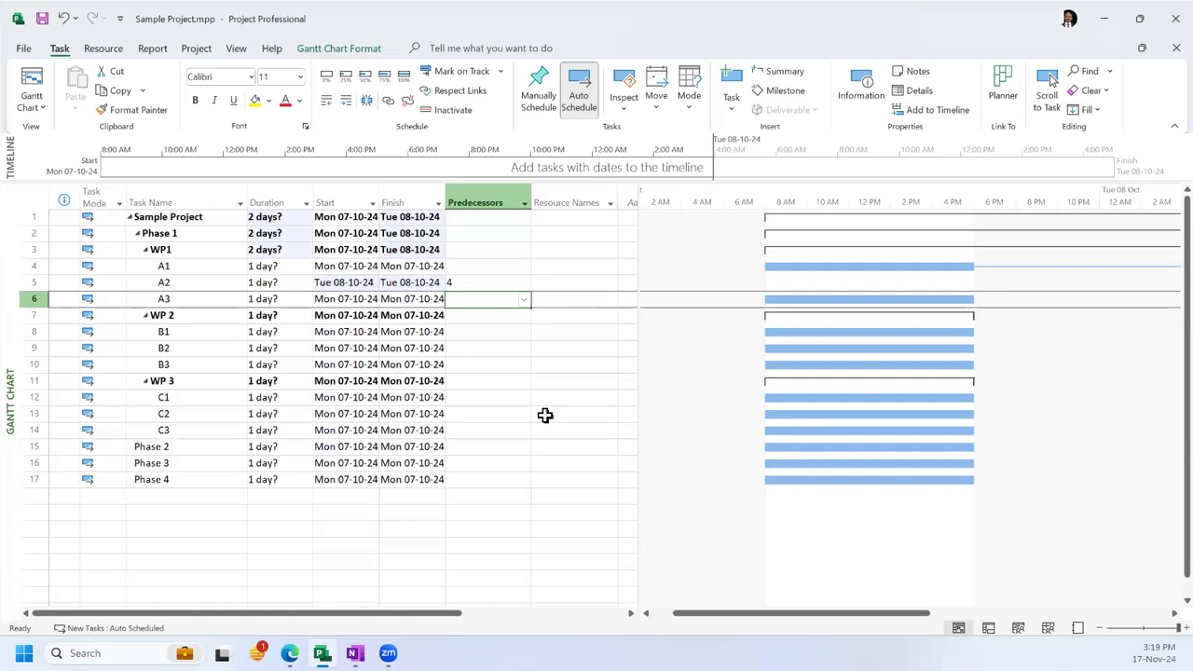
text(5)
key(Return)
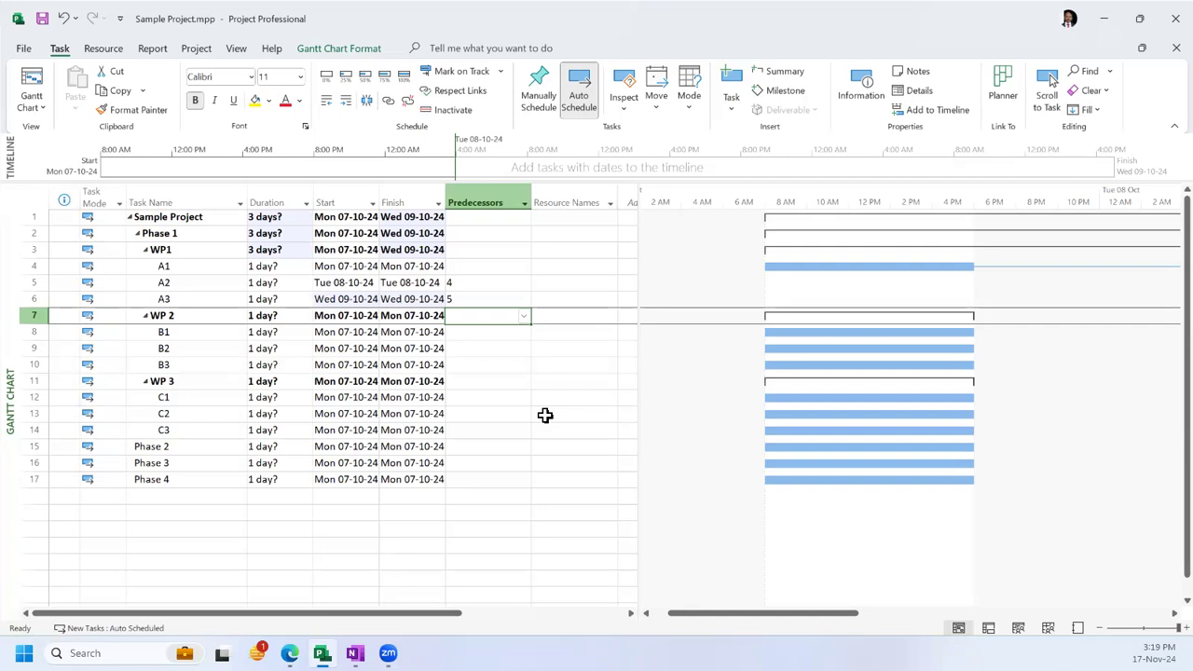
Step: Set the predecessor of B1 to 6 and of B2 to 8, skipping the WP 2 summary row
key(Down)
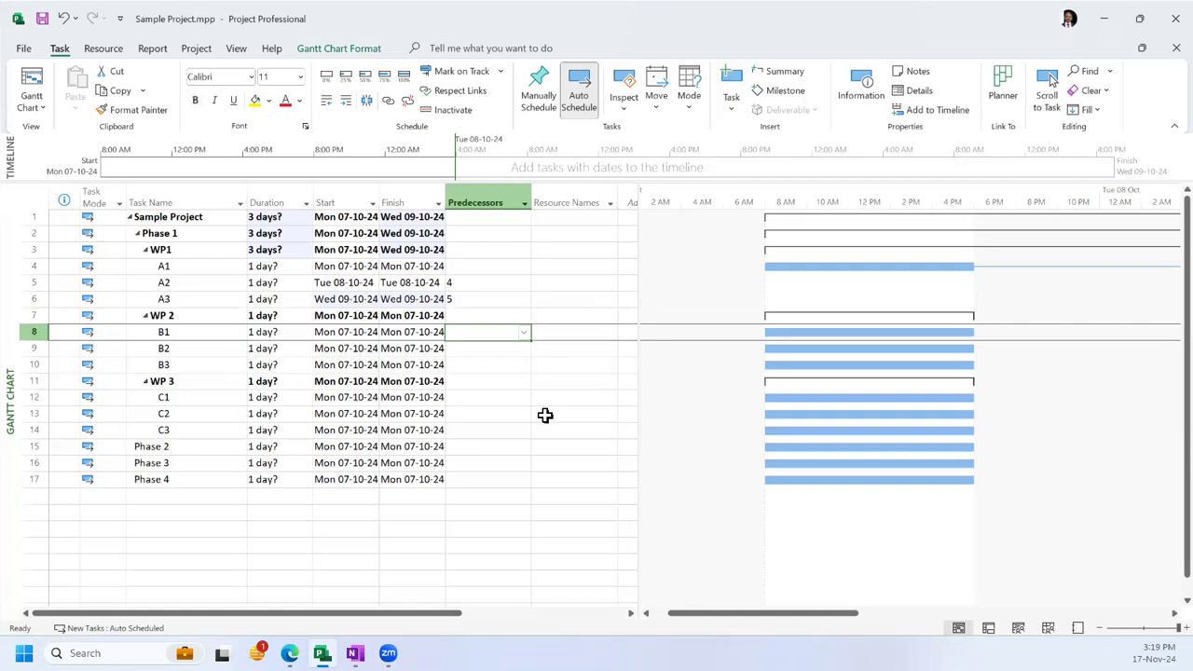
text(6)
key(Return)
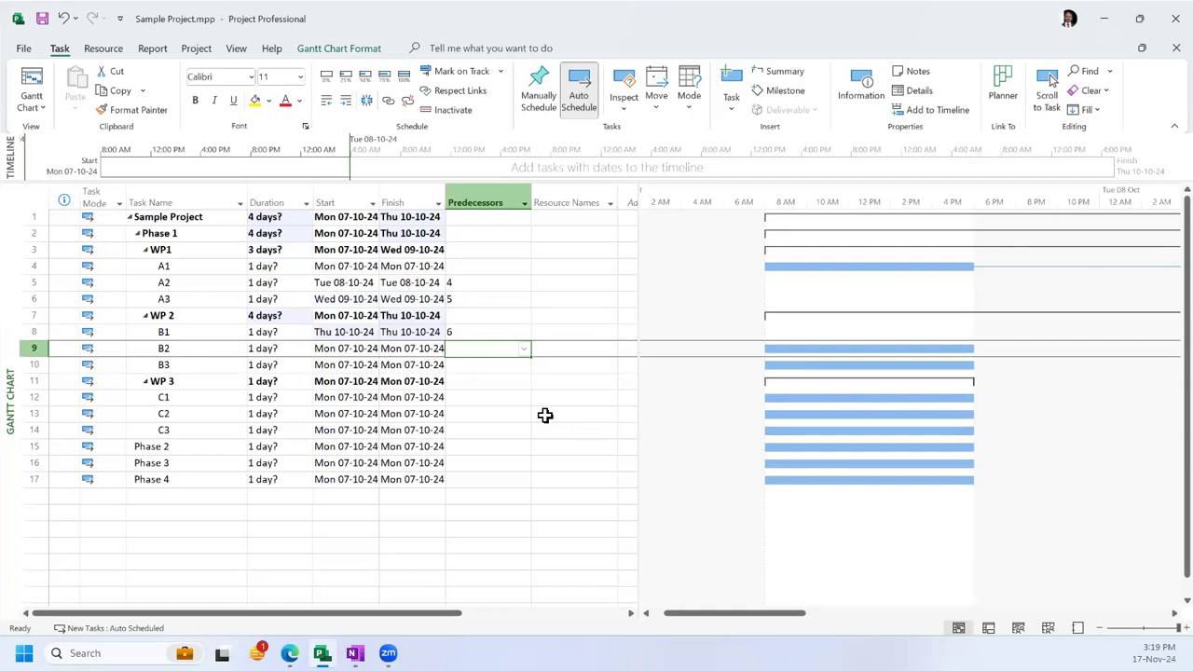
text(8)
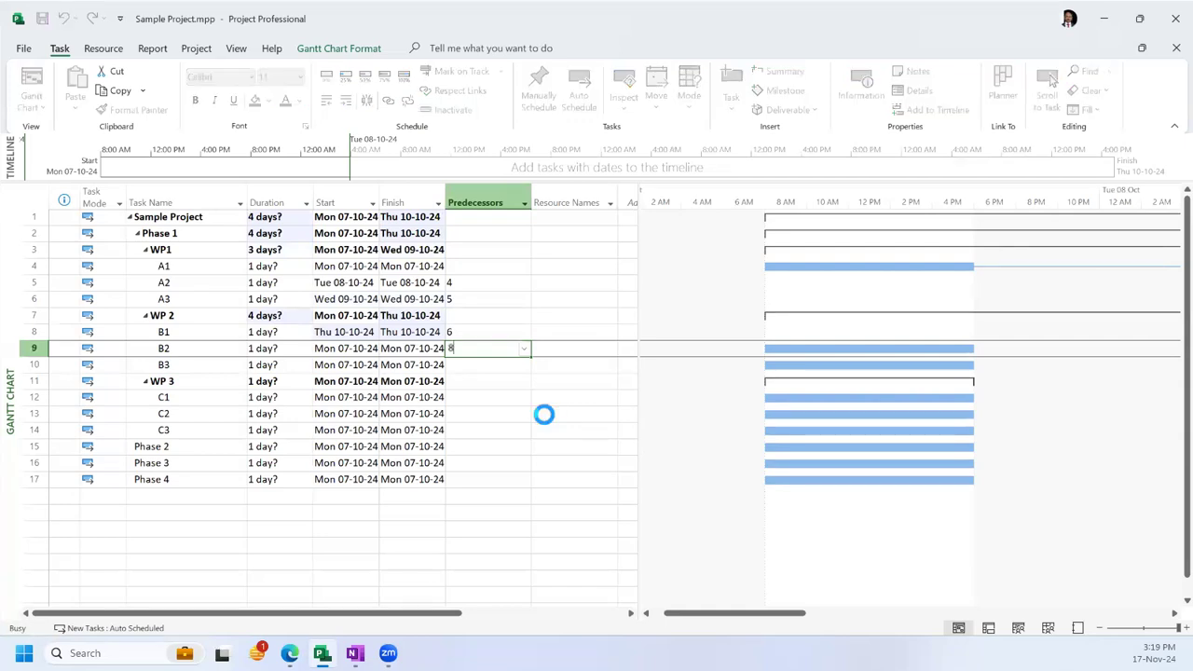
key(Return)
key(Up)
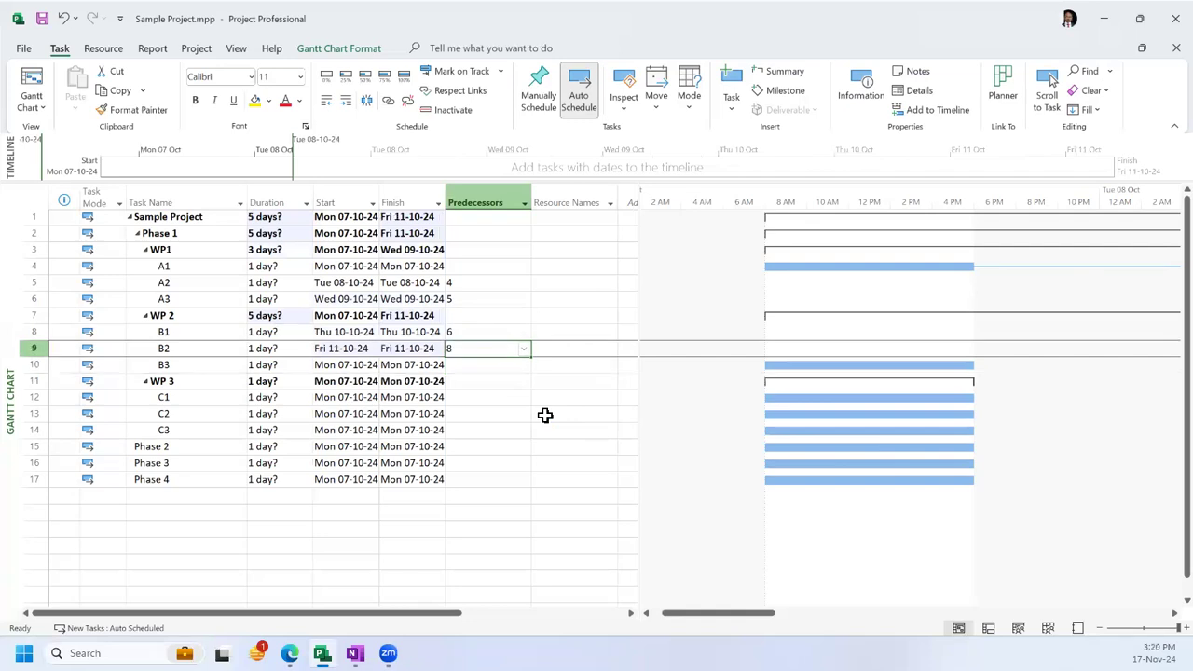
Step: Set the predecessor of B2 to 6 and of B3 to 9
text(6)
key(Return)
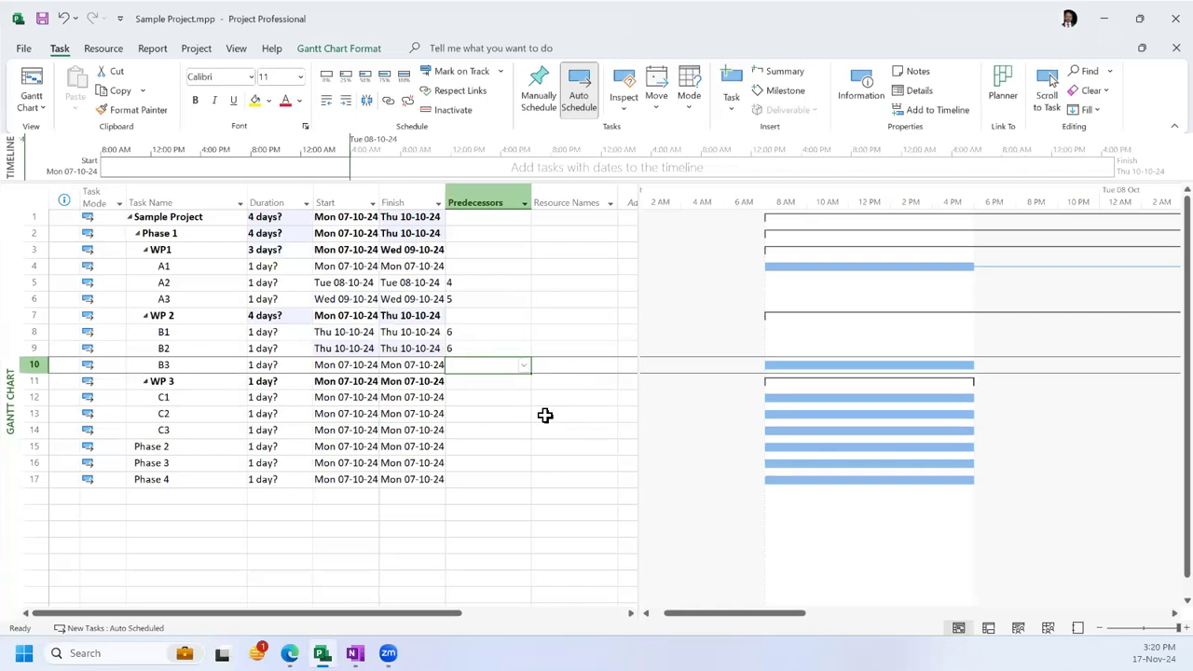
text(9)
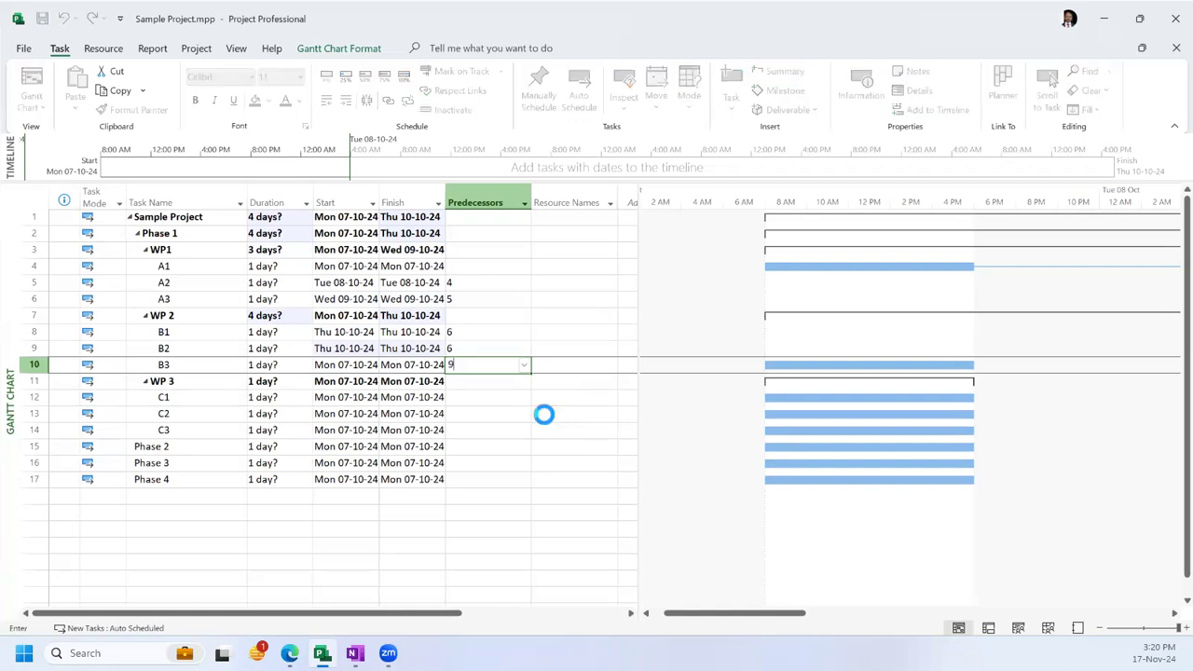
key(Return)
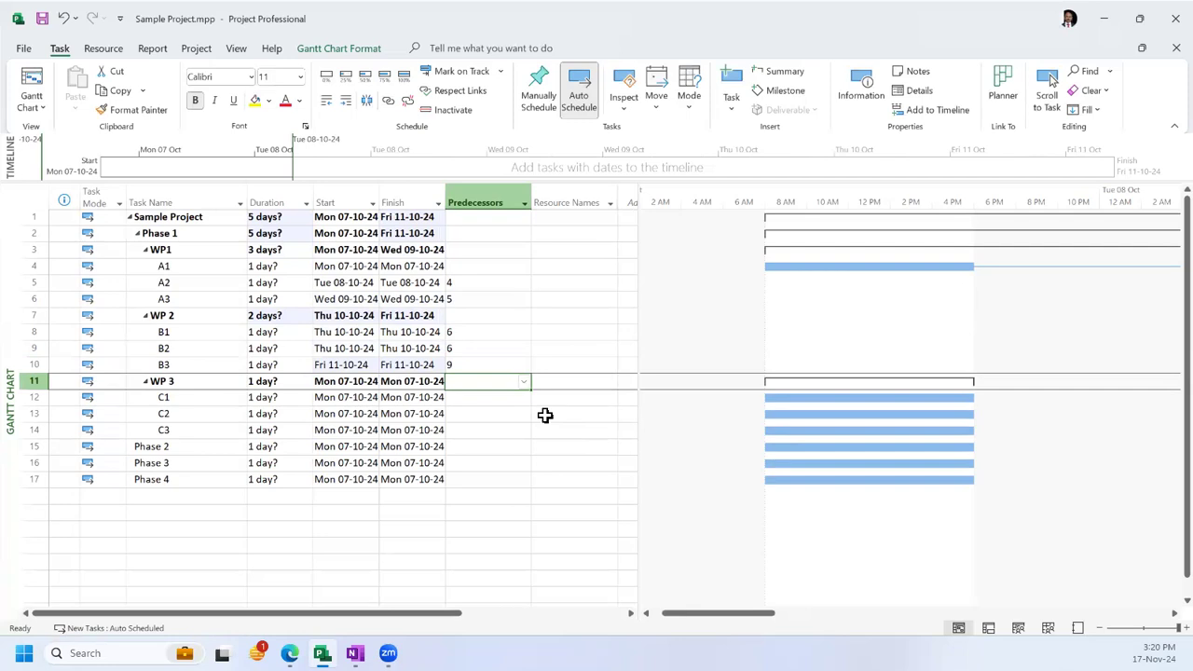
Step: Set the predecessors of C1, C2 and C3 to 10, 12 and 13, skipping the WP 3 summary row
key(Down)
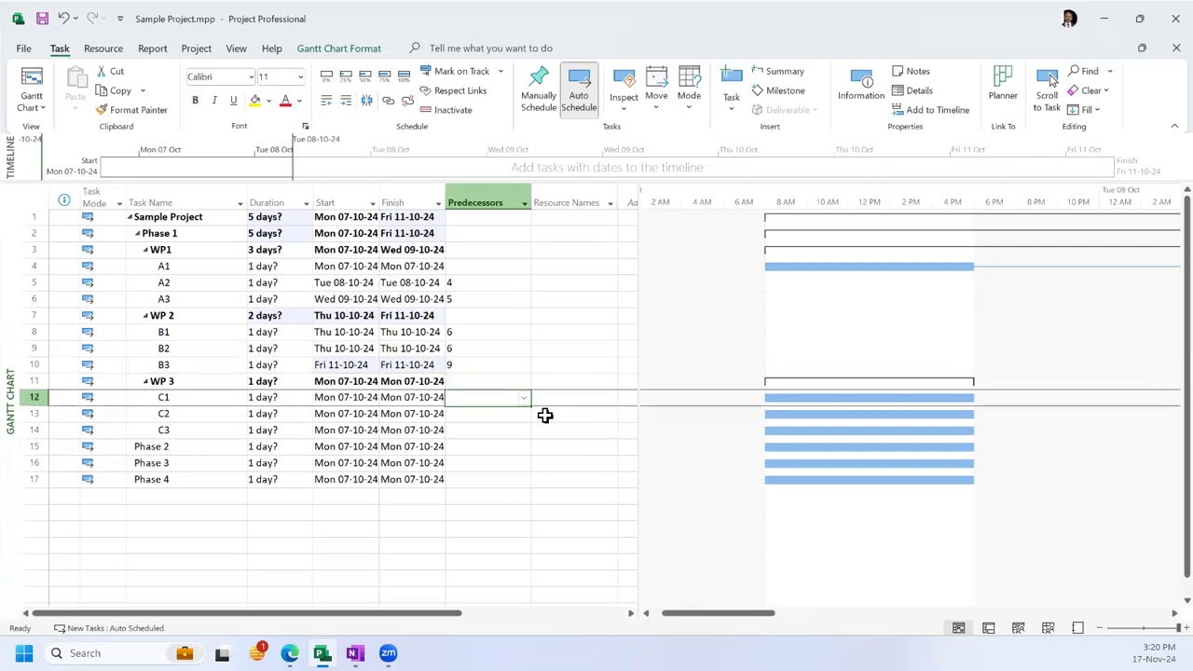
text(10)
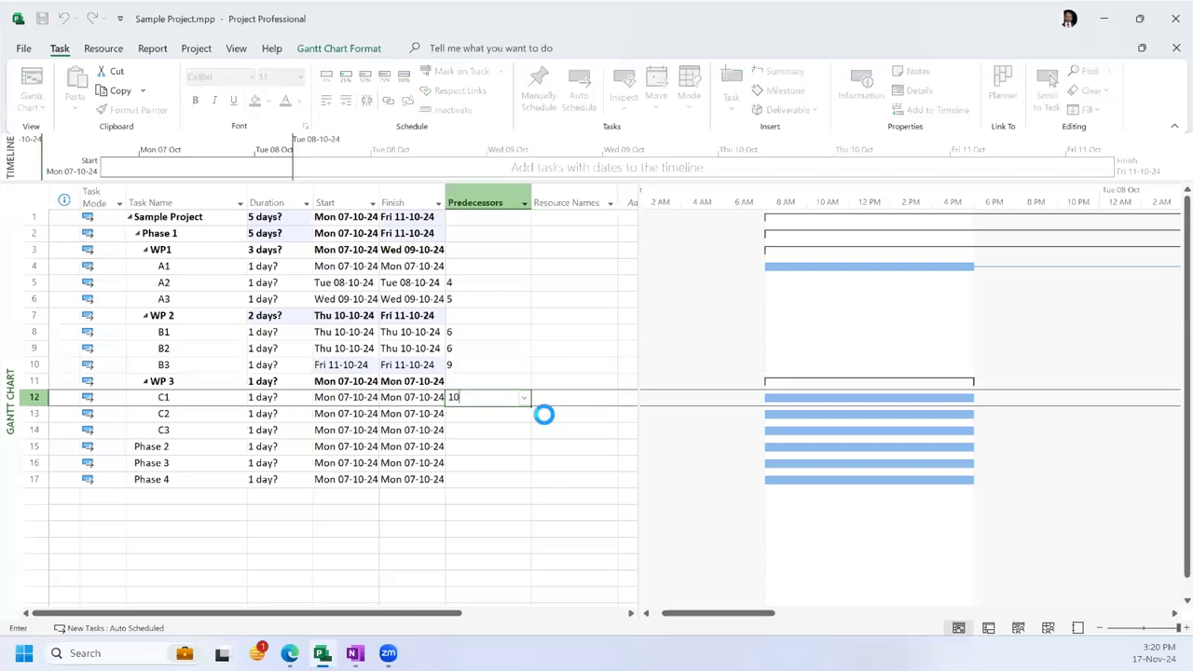
key(Return)
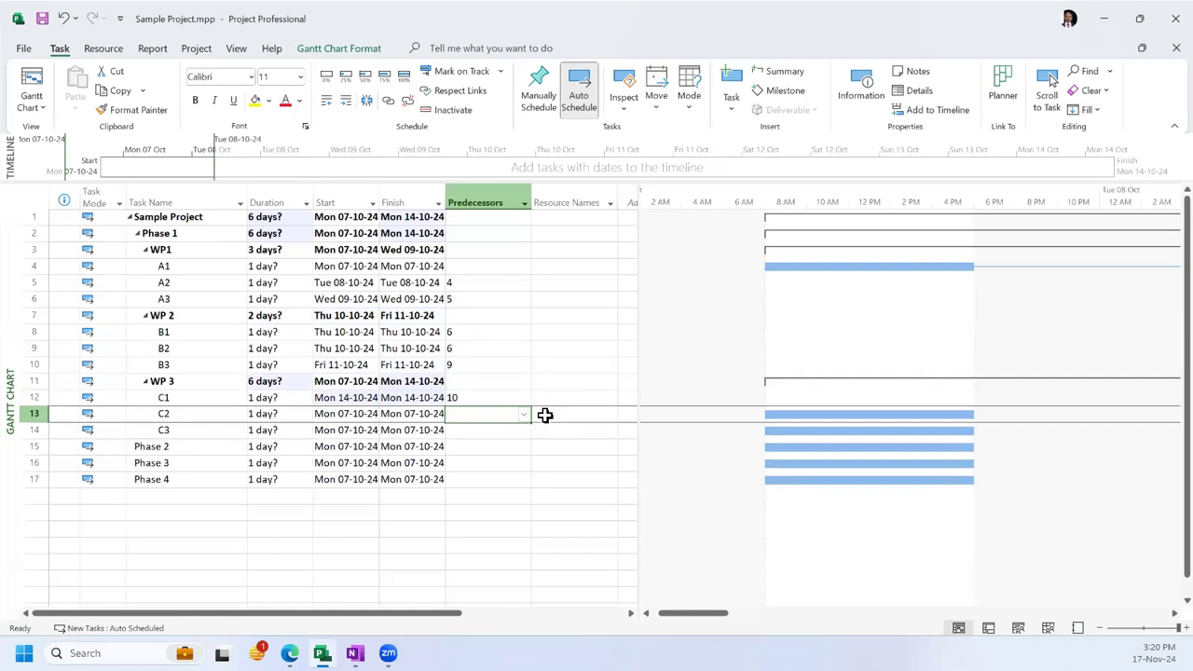
text(12)
key(Return)
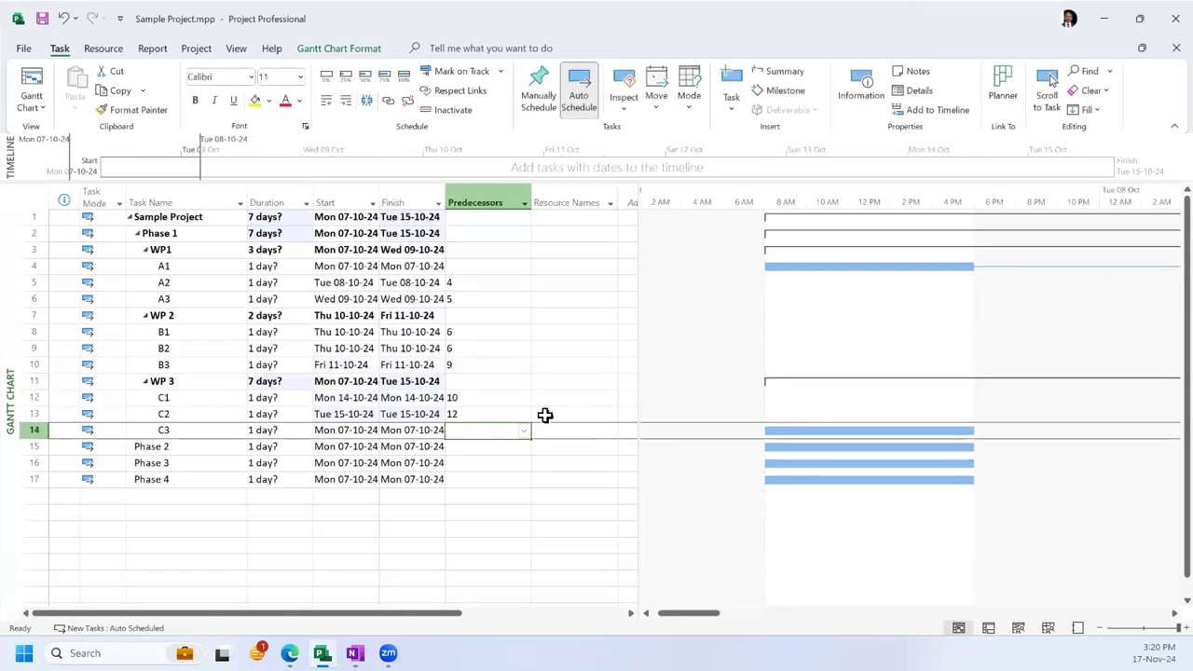
text(13)
key(Return)
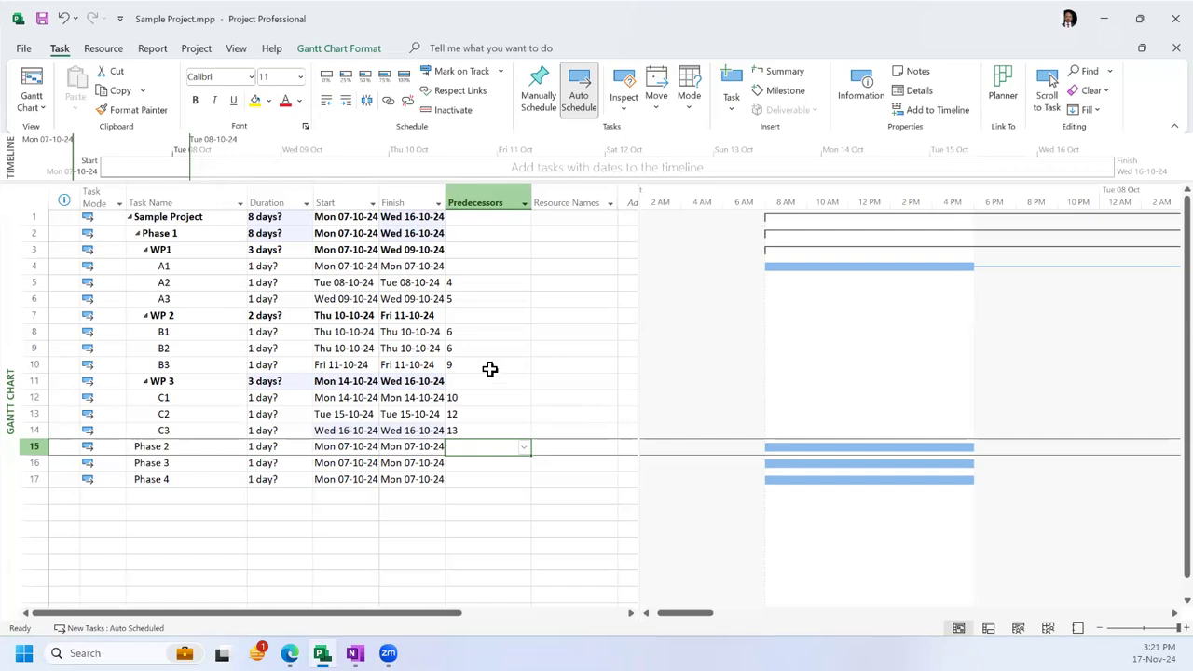
Step: Set the durations of A1, A2 and A3 to 2, 3 and 4 days
click(280, 267)
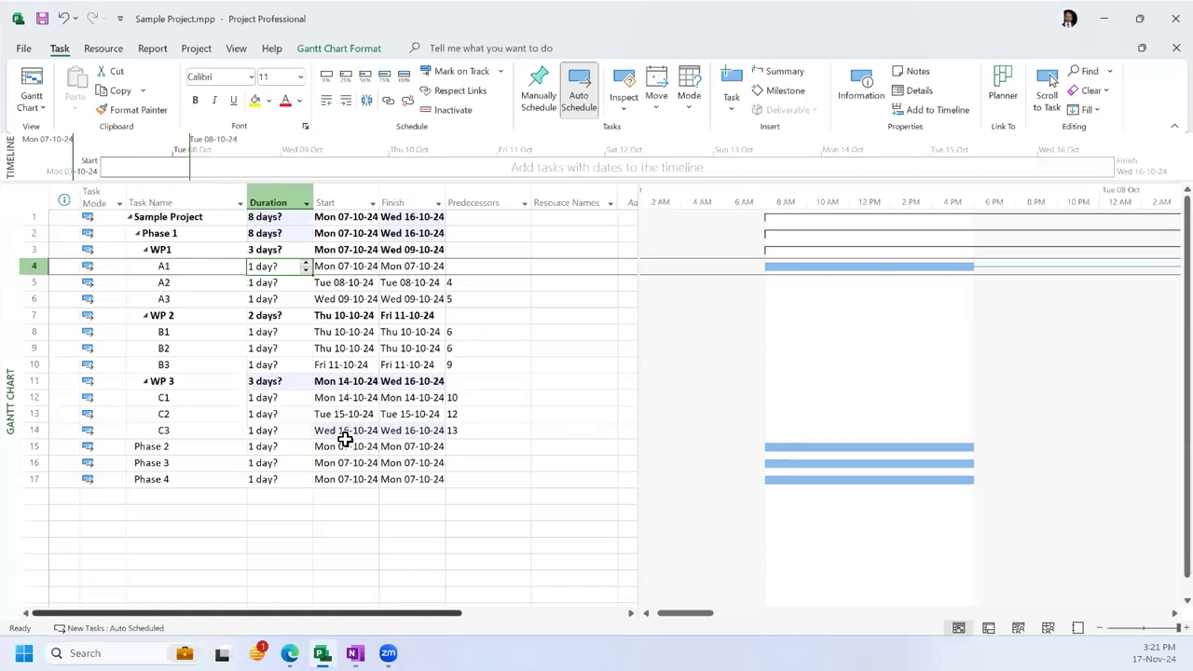
click(306, 265)
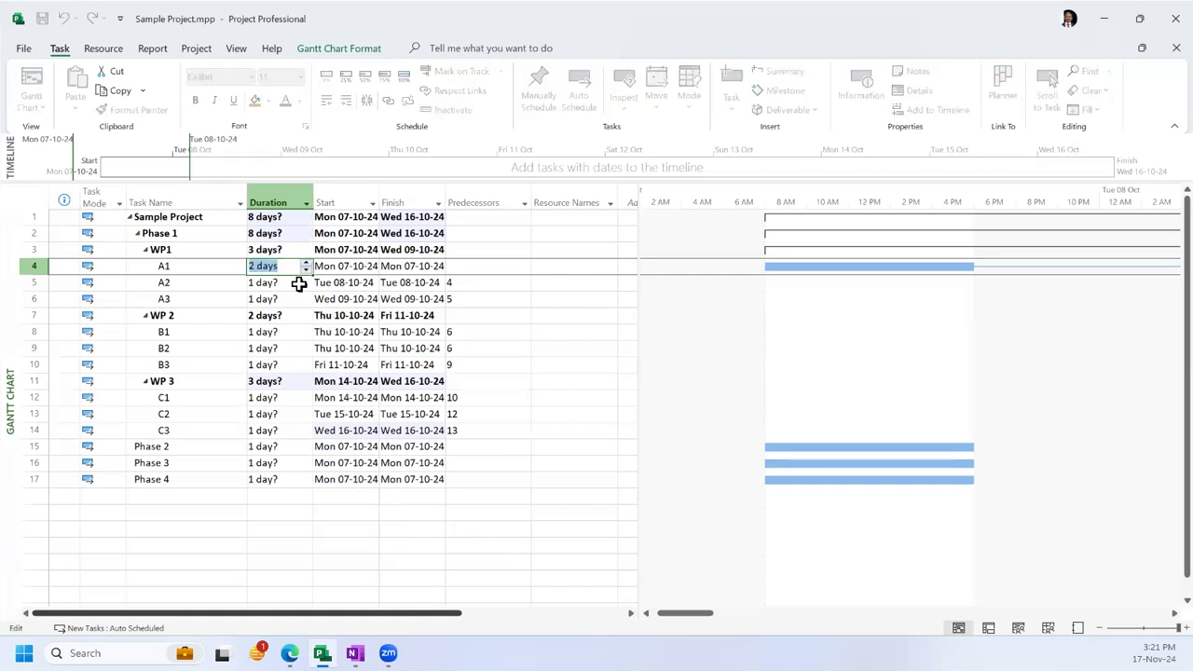
key(Return)
click(306, 281)
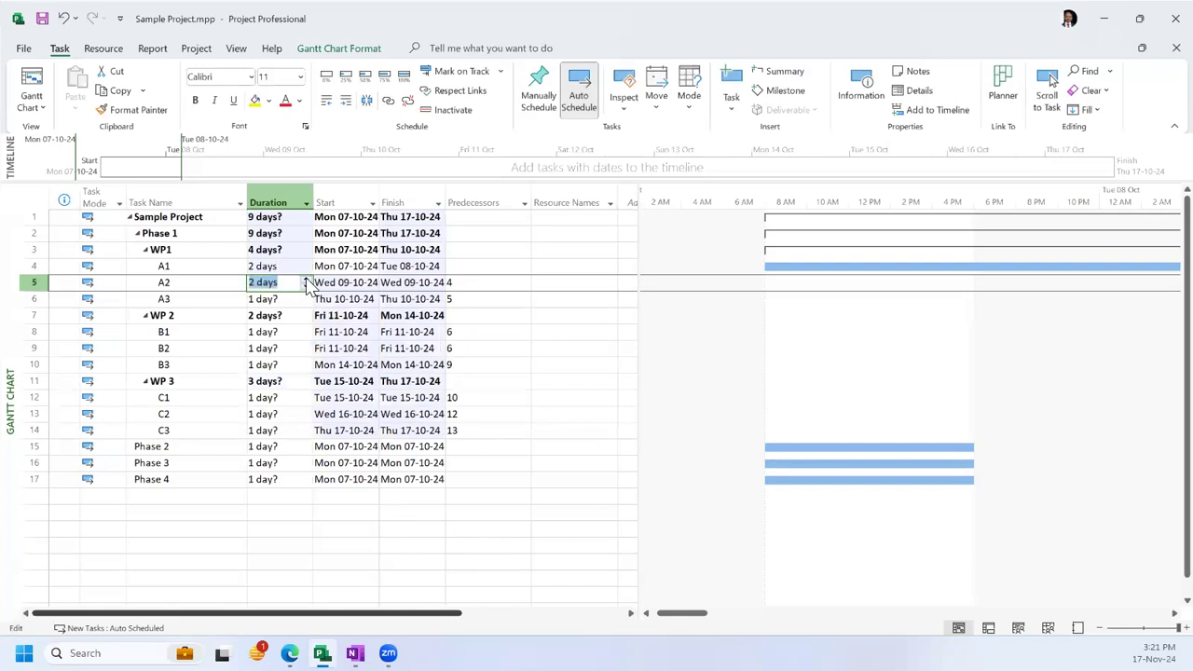
click(306, 281)
key(Return)
triple_click(306, 296)
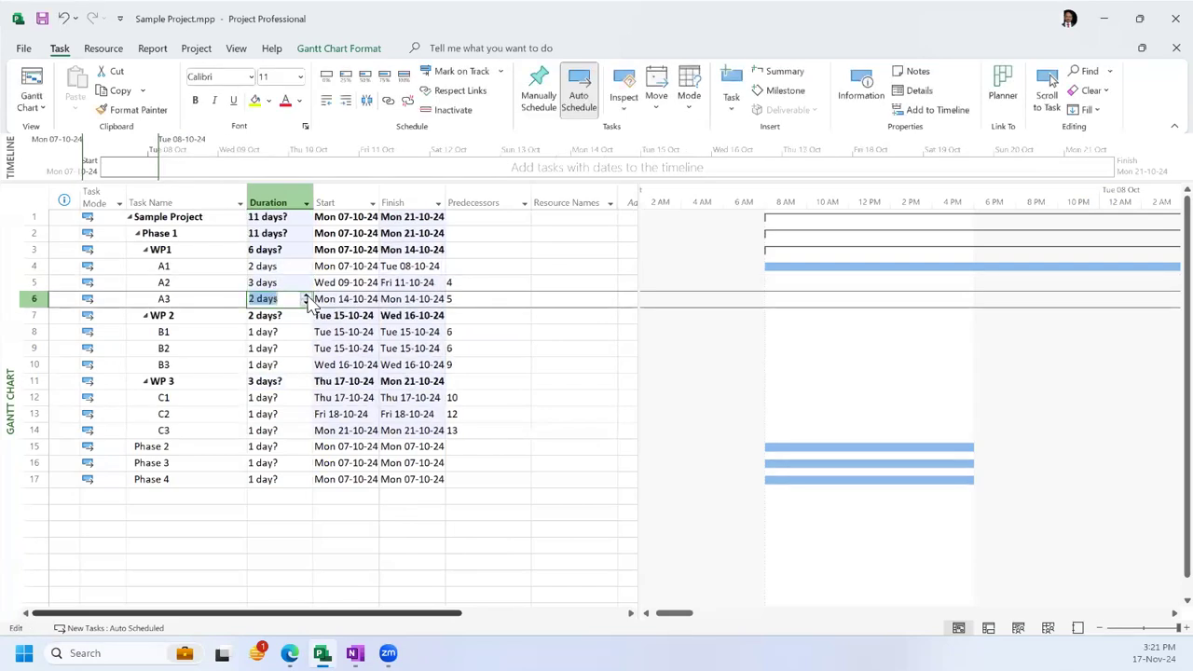
Step: Set the durations of B1 and B2 to 2 days each and of B3 to 4 days
click(278, 331)
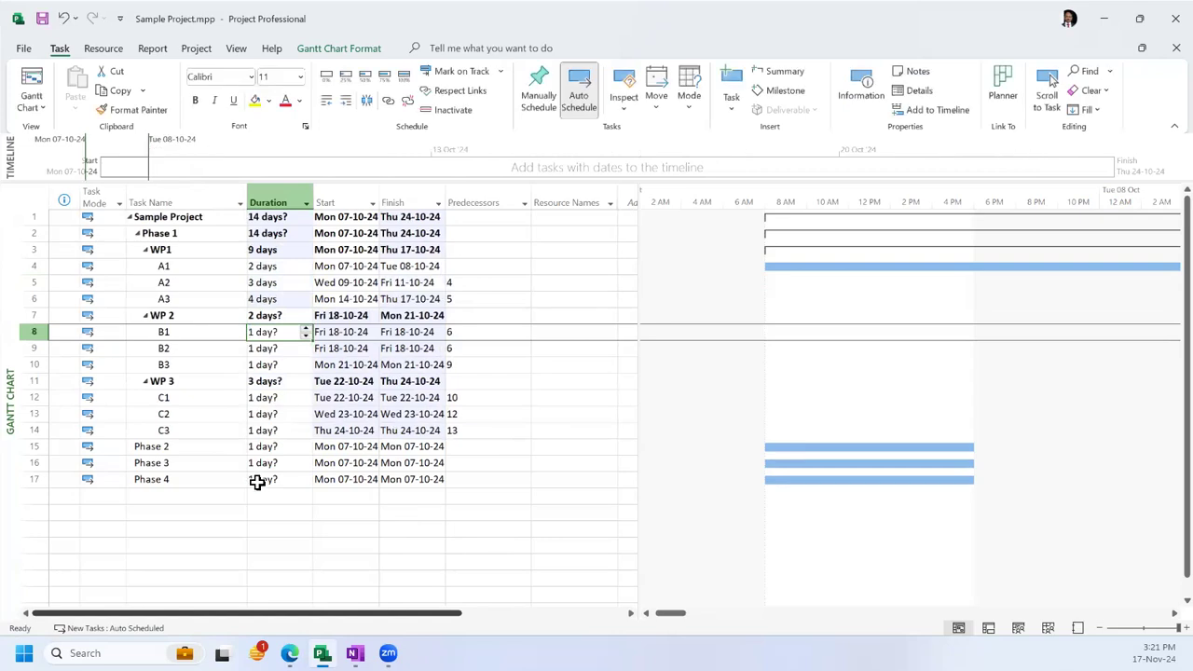
click(306, 328)
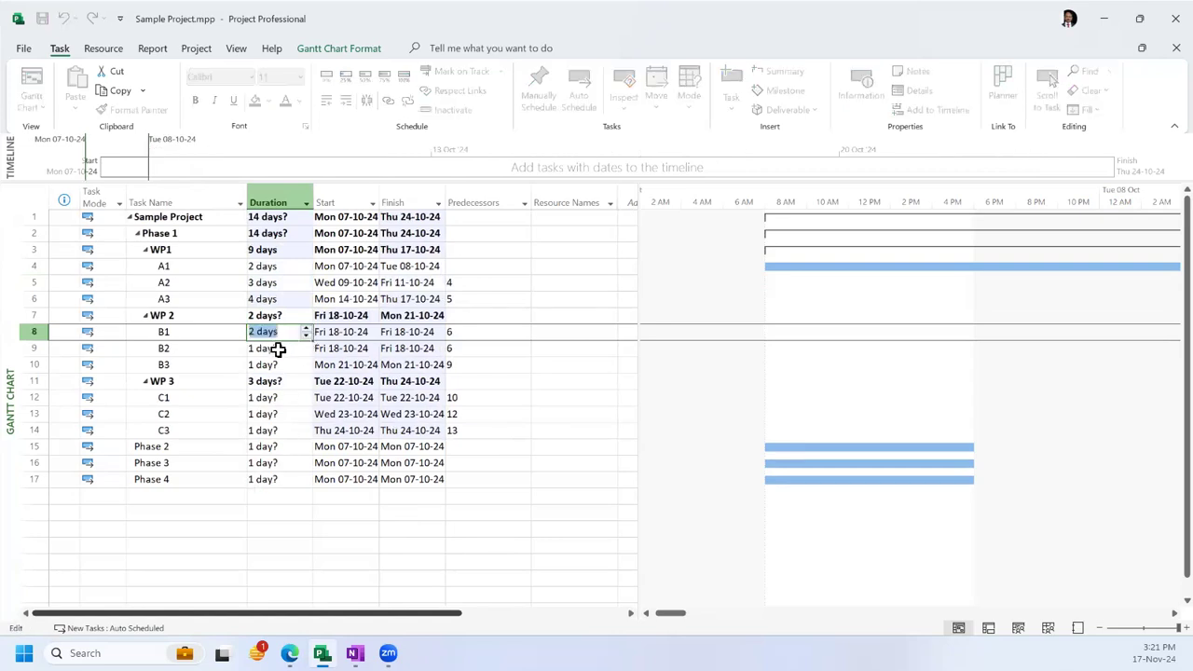
click(277, 348)
click(306, 345)
click(312, 365)
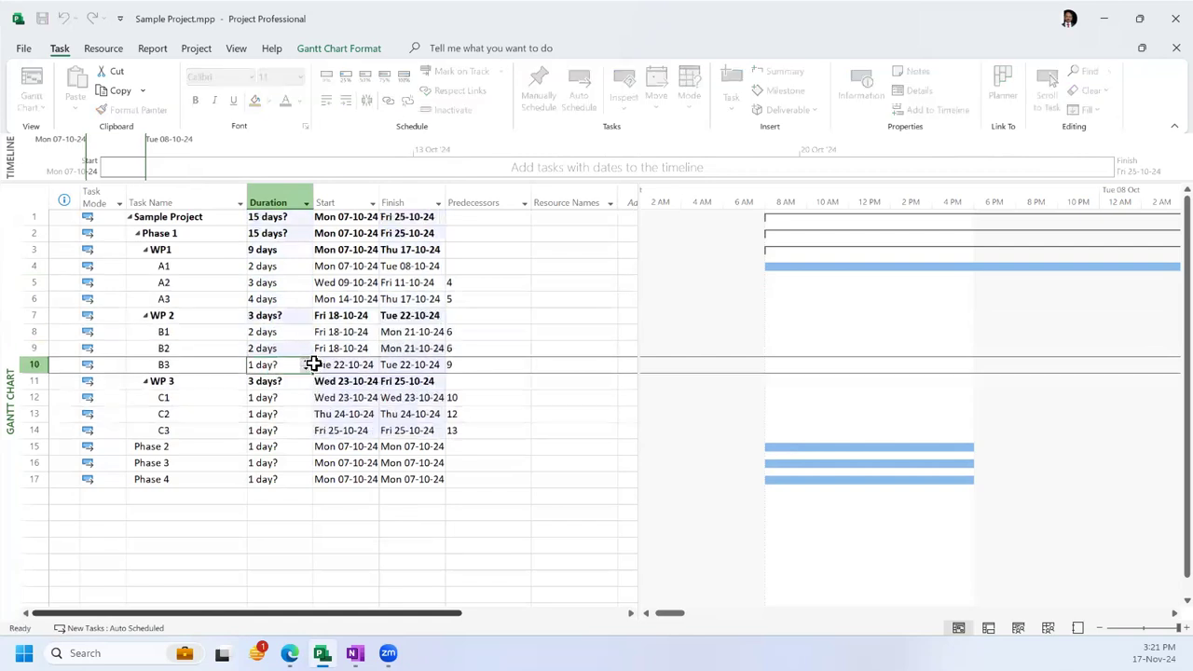
click(306, 361)
click(306, 361)
click(306, 361)
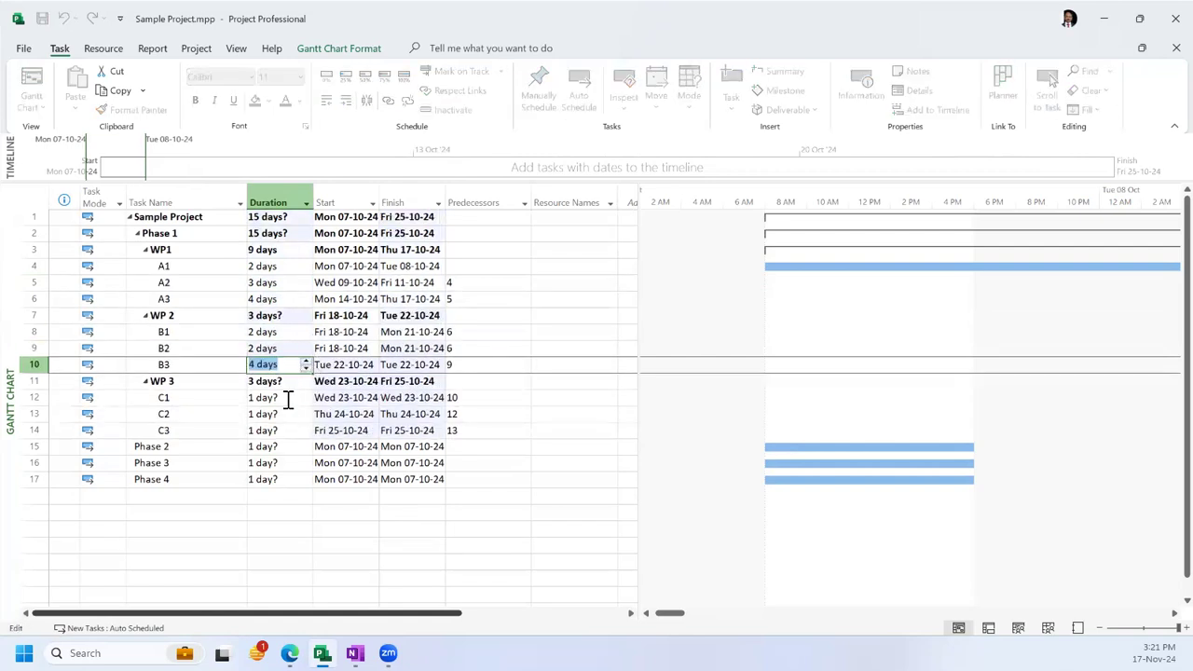
Step: Set the durations of C1, C2 and C3 to 2, 4 and 3 days
click(288, 399)
click(306, 394)
click(307, 414)
click(306, 410)
click(306, 411)
click(306, 410)
click(308, 430)
click(306, 426)
click(306, 426)
click(269, 449)
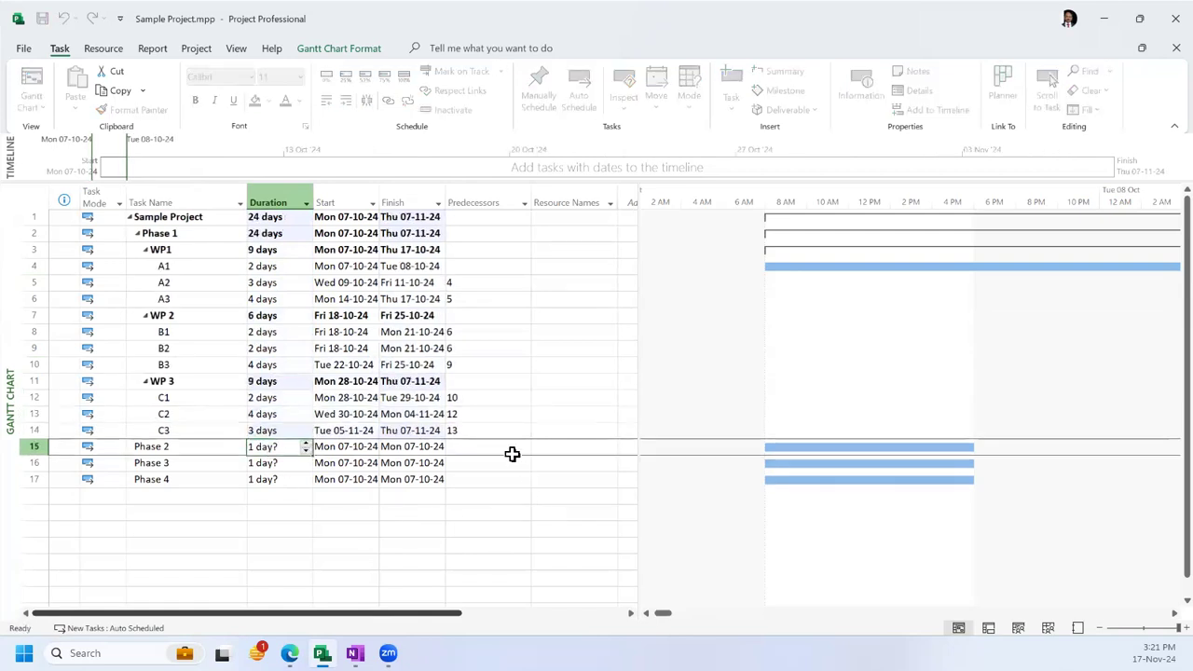
Step: Save the project and switch from the Gantt chart to the Resource Sheet view
click(489, 430)
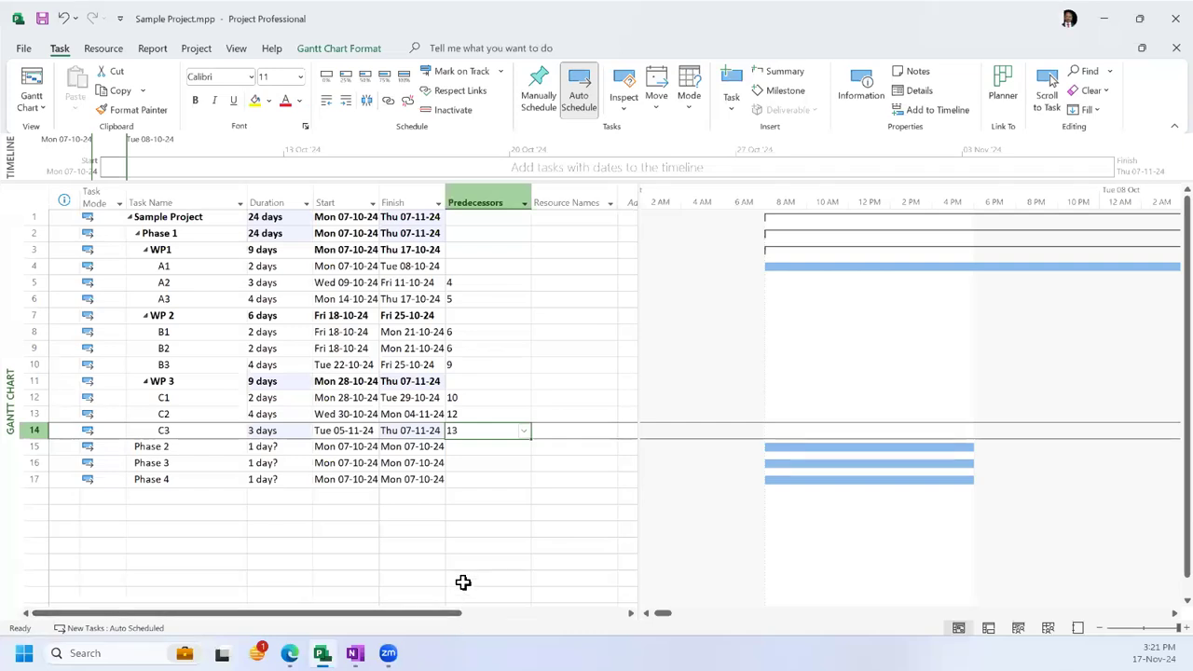
click(42, 19)
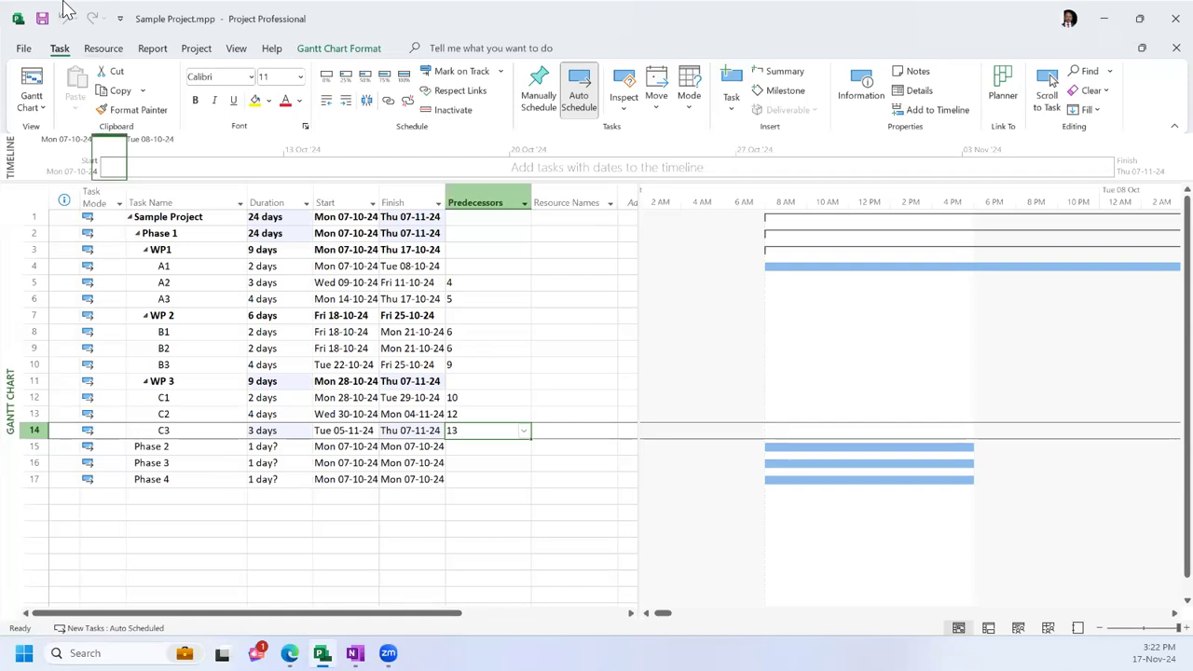
key(alt+w)
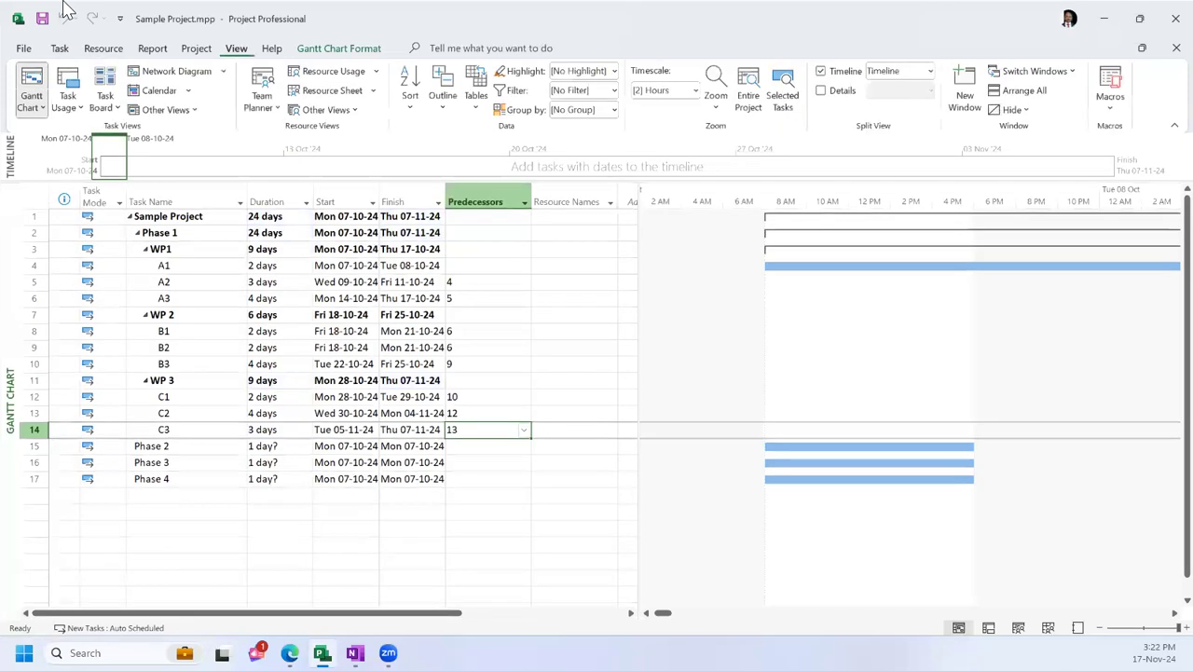
click(328, 93)
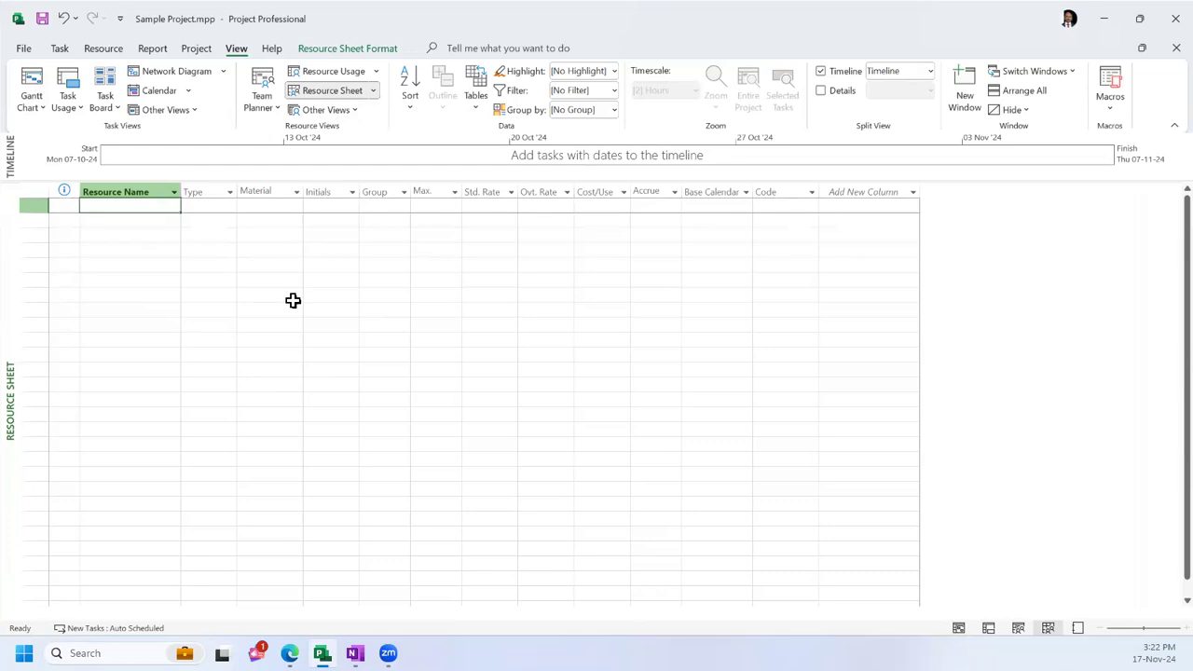
Step: Add five resources named R1, R2, R3, R4 and R5 to the resource sheet
text(R1)
key(Return)
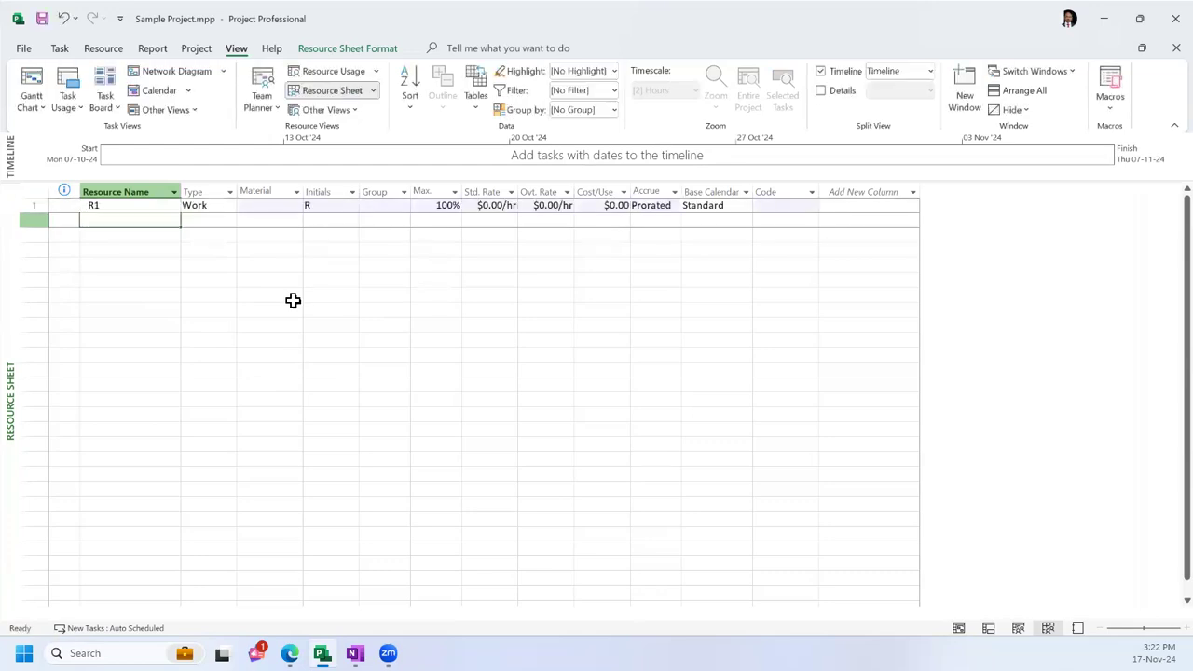
text(R2)
key(Return)
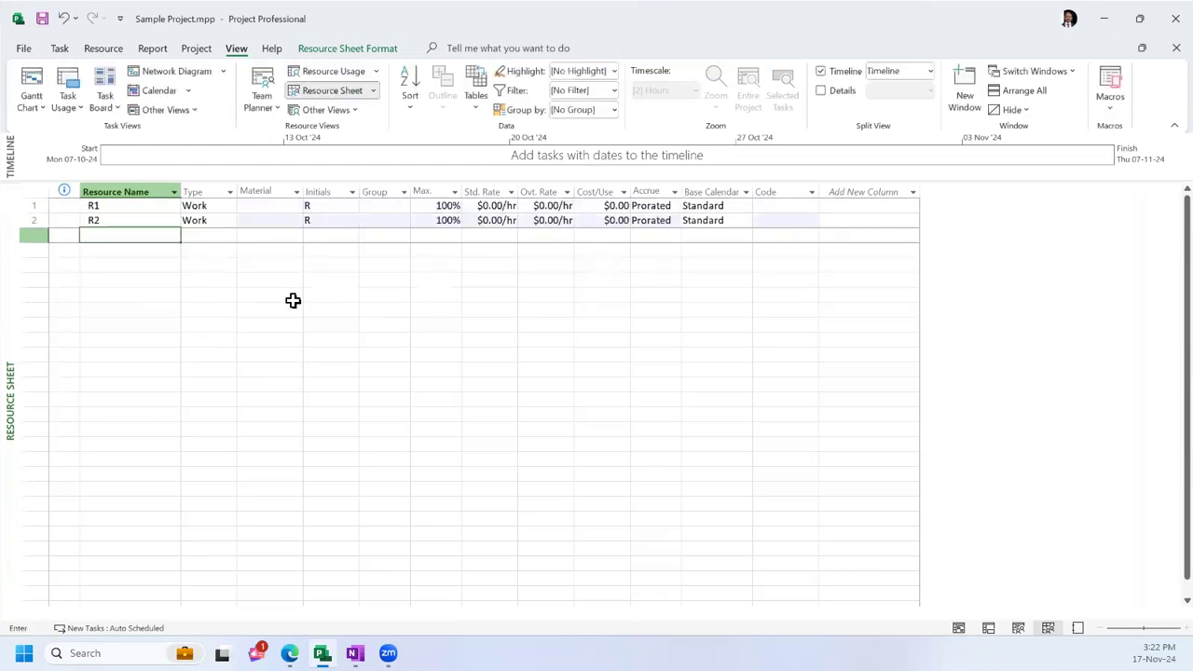
text(R3)
key(Return)
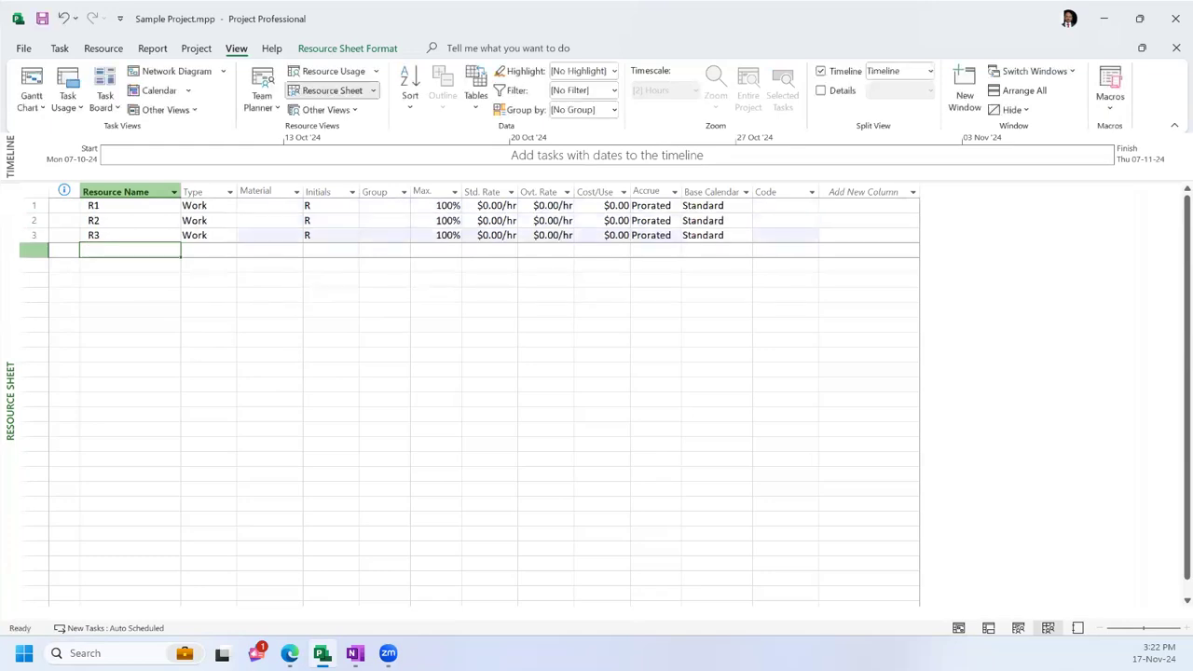
text(R4)
key(Return)
text(R5)
key(Return)
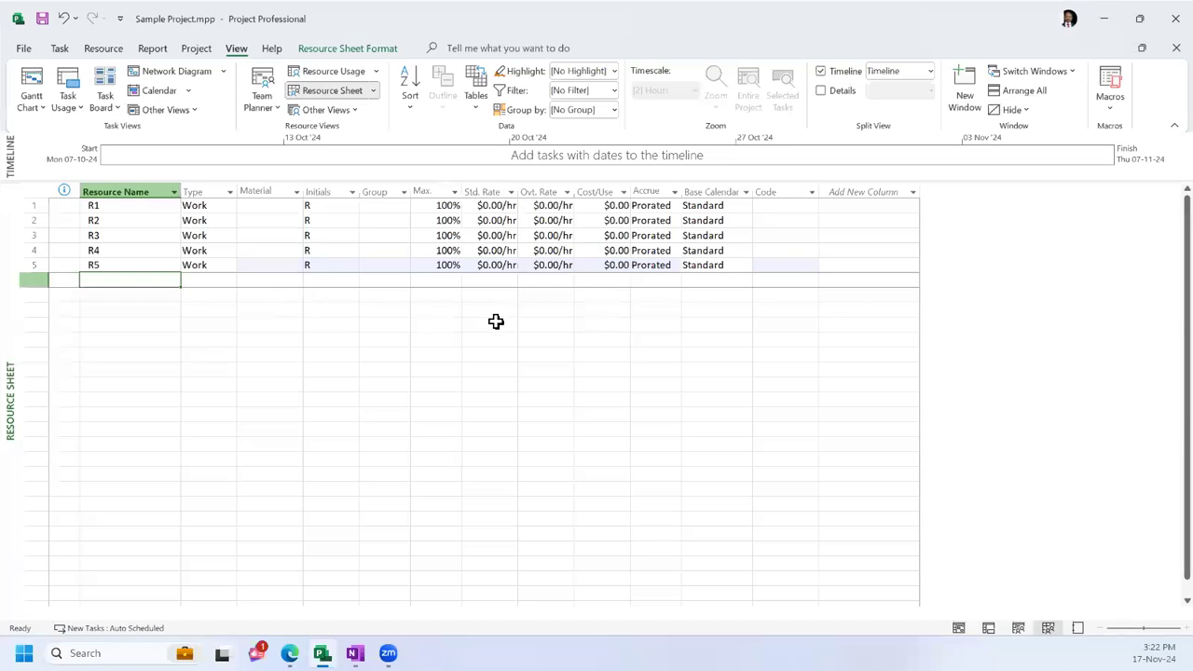
Step: Try to set the standard rate of R1 to 20$/hr
double_click(491, 206)
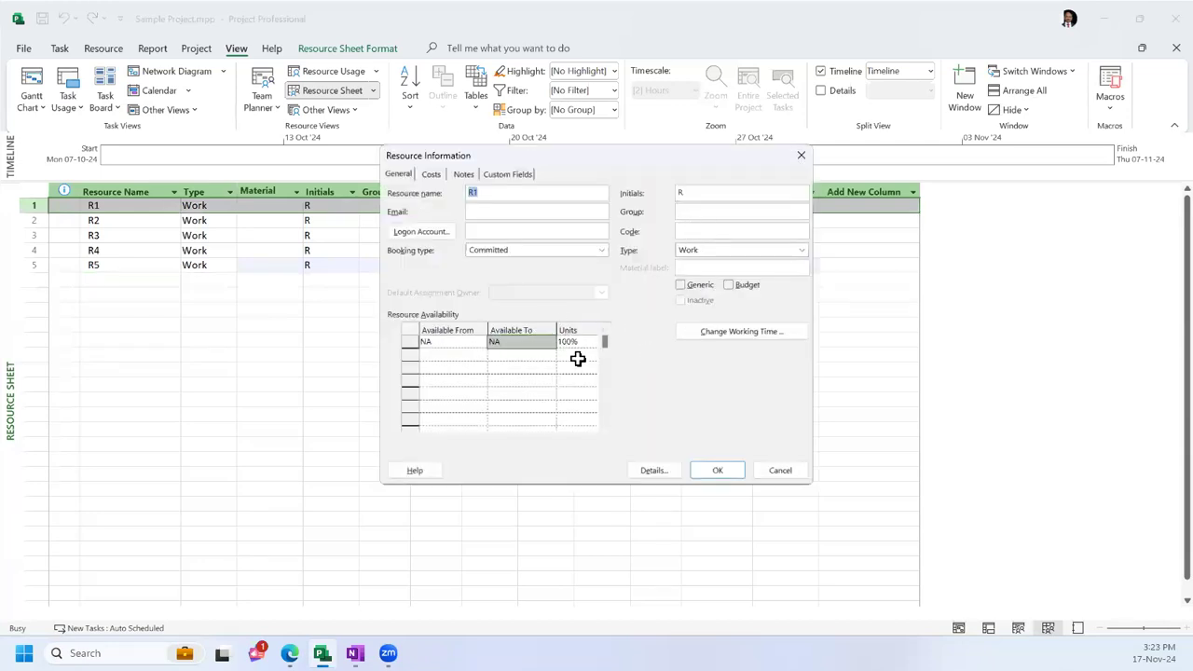
click(781, 471)
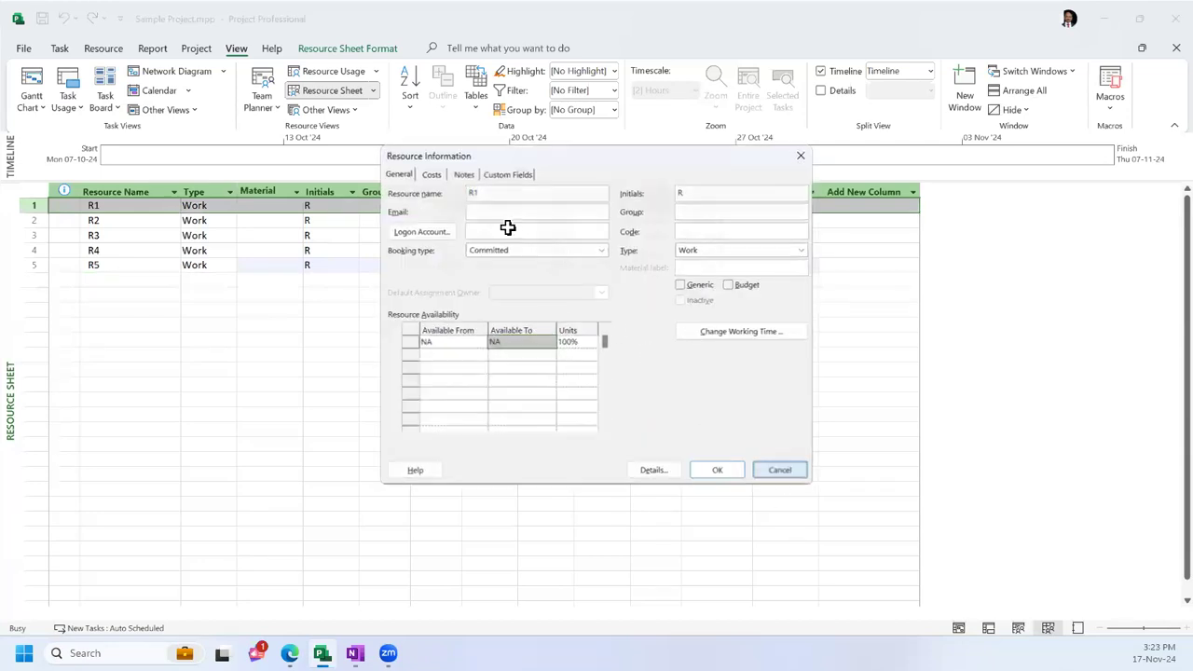
click(494, 207)
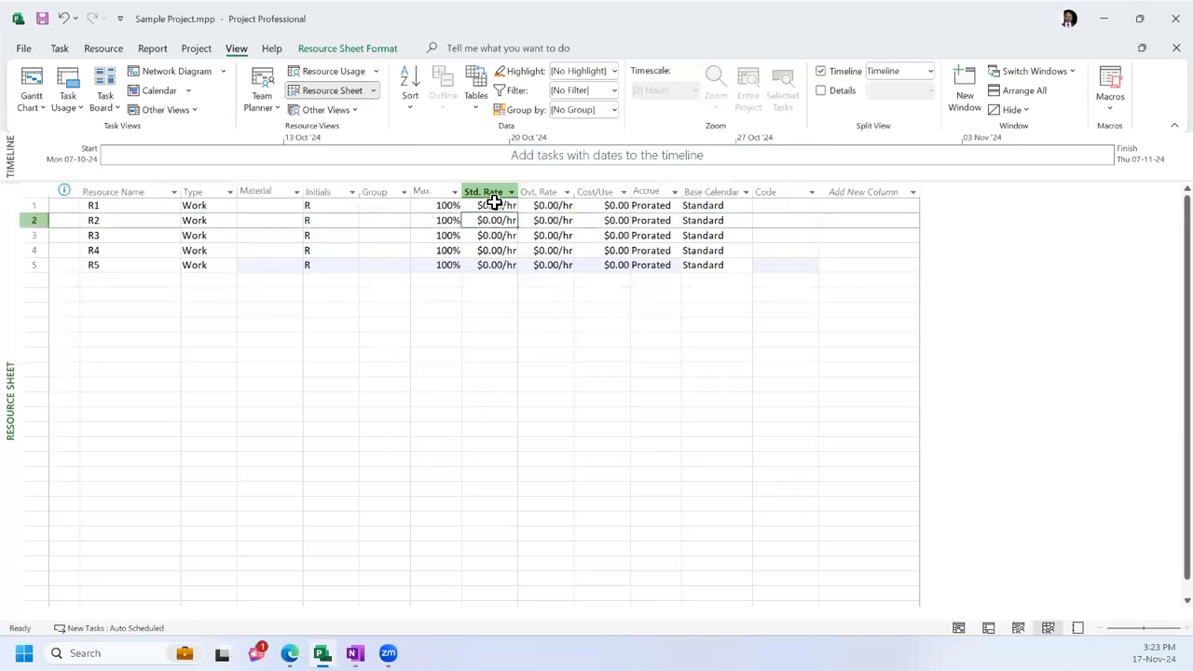
text(20)
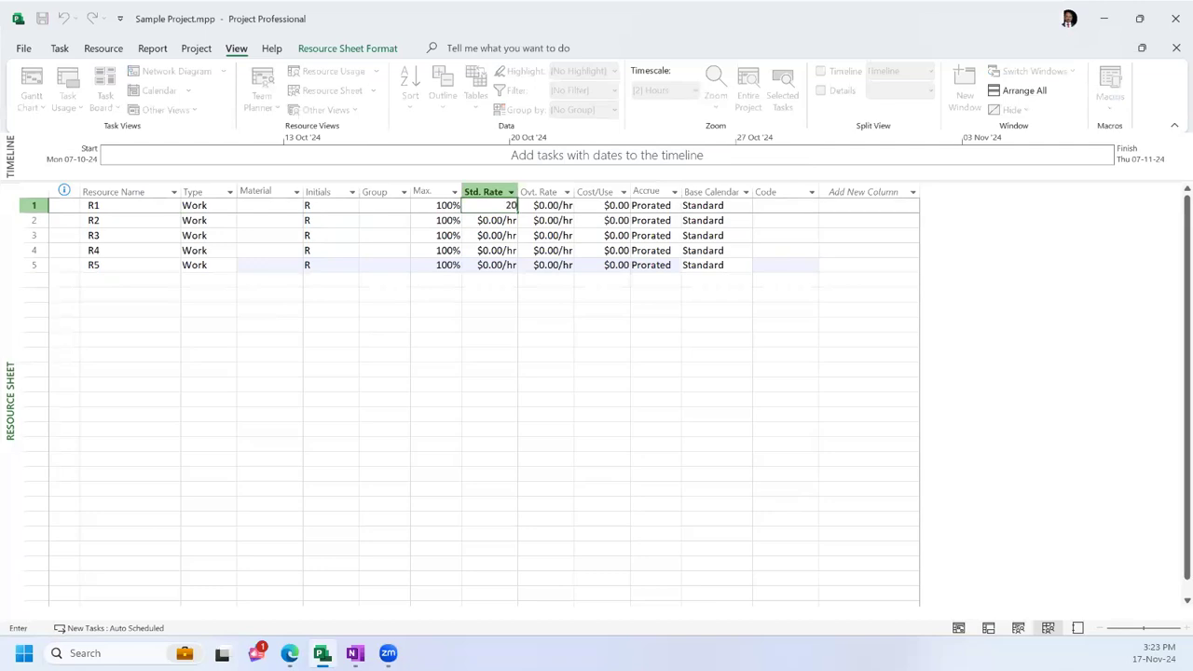
text($/hr)
key(Return)
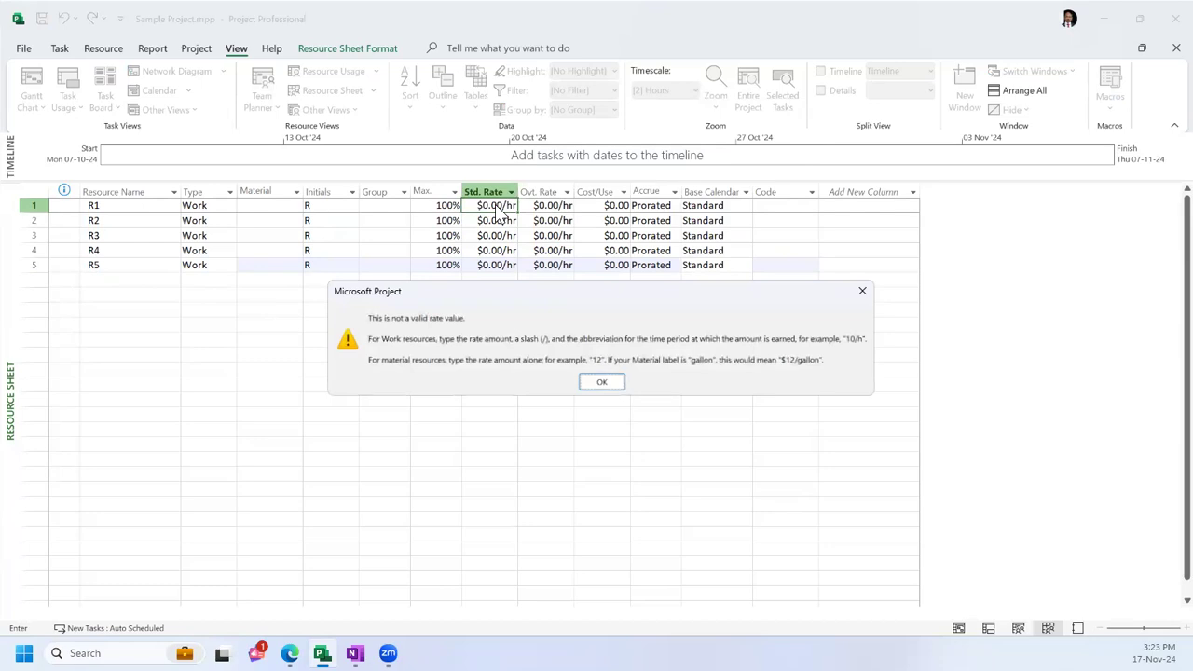
key(Return)
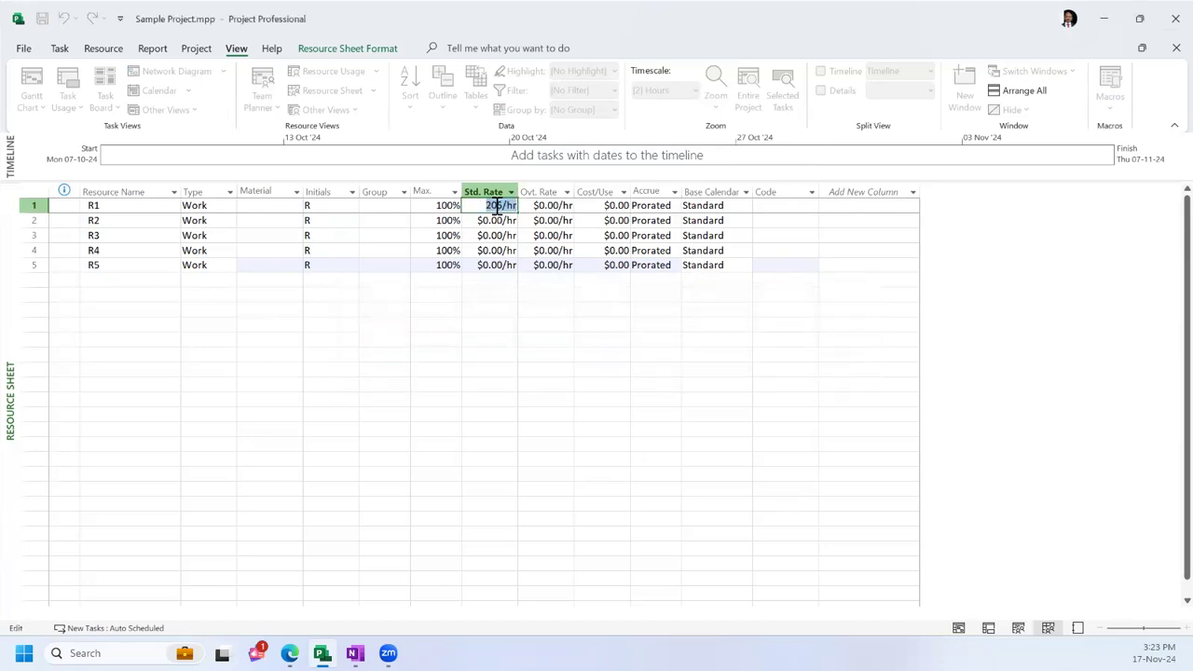
key(Return)
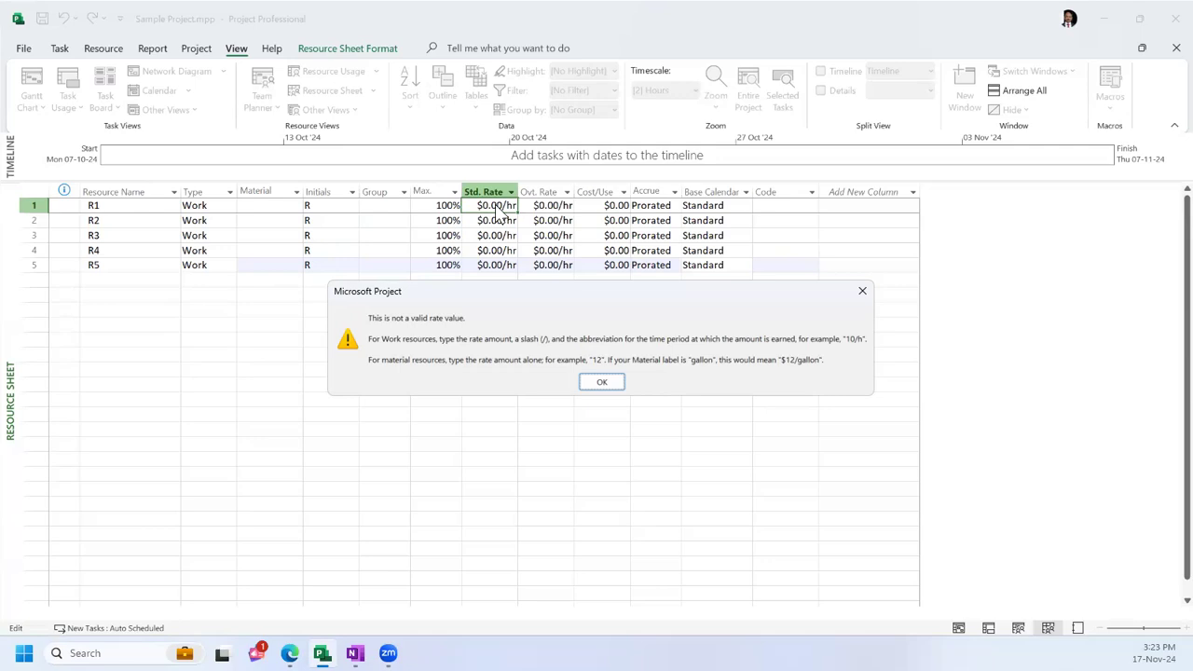
key(Return)
key(Return)
key(Return)
Step: Set the standard rate of R1 to 20, using the default hourly unit
key(BackSpace)
text(20)
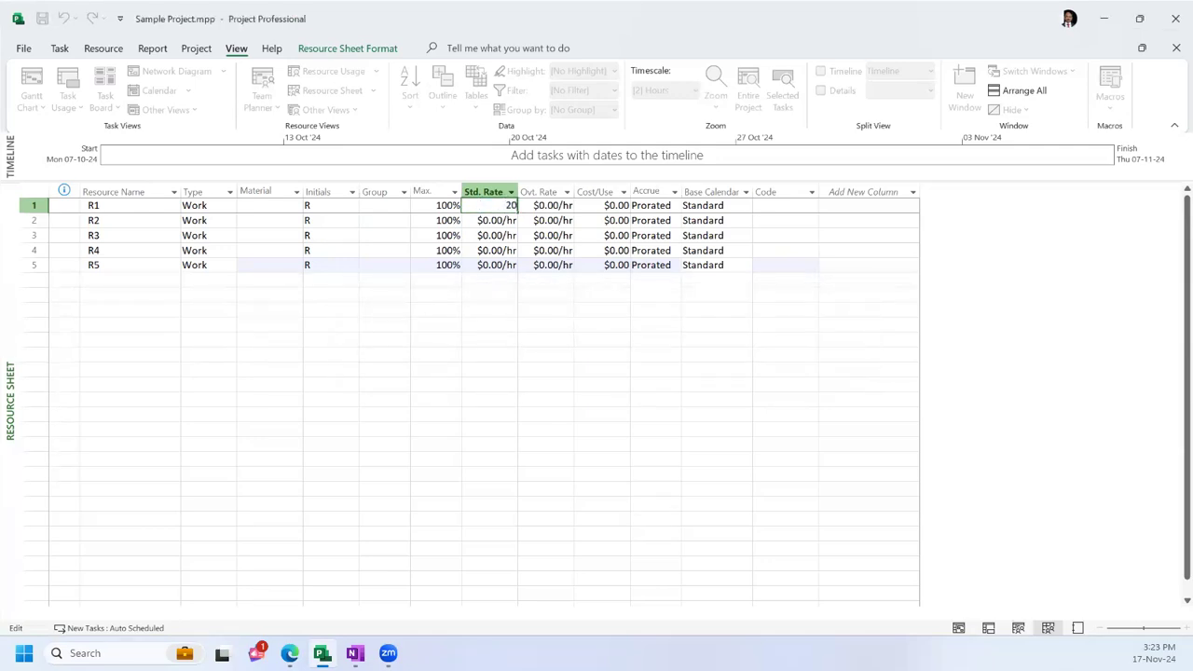
key(Return)
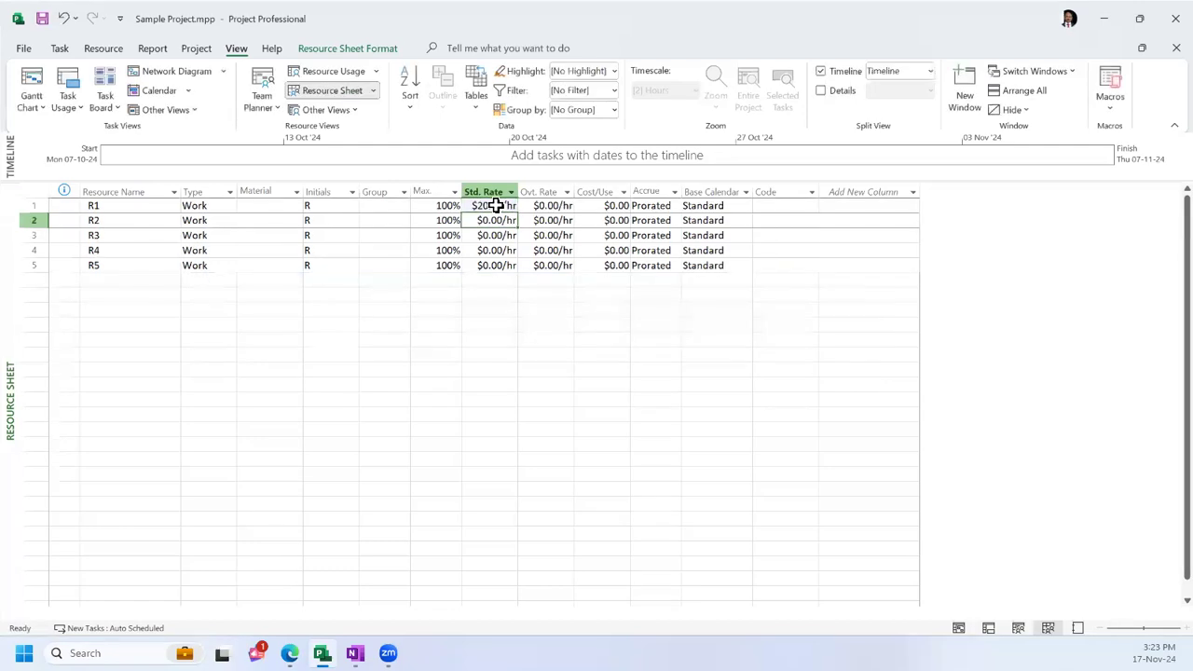
click(479, 281)
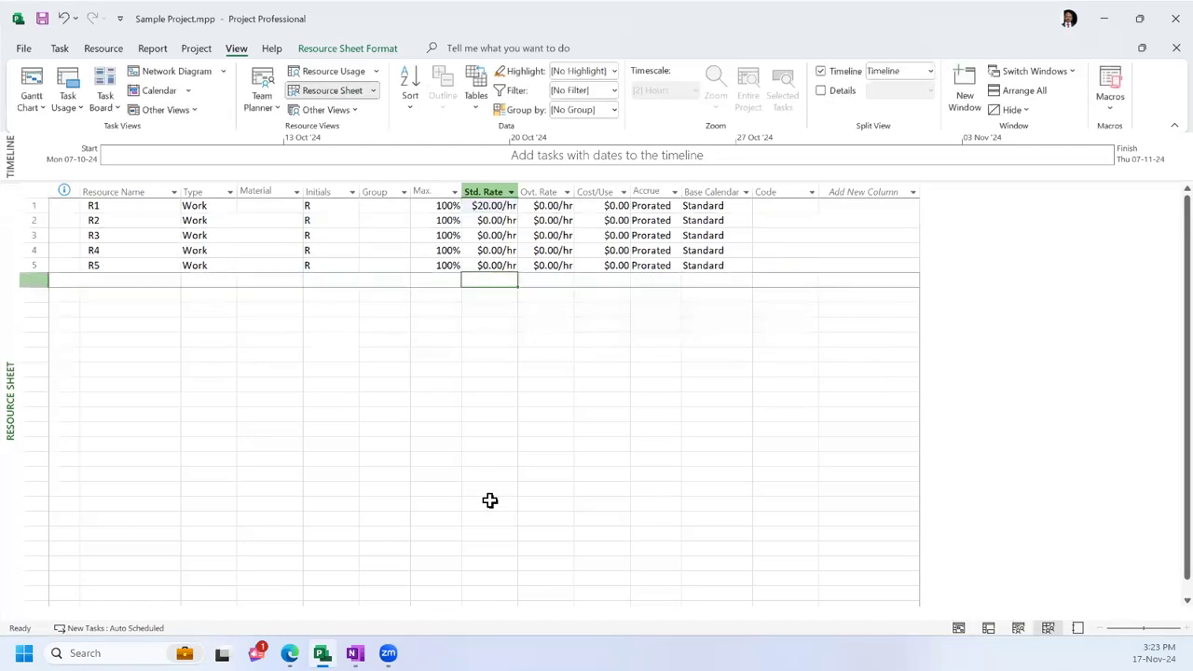
Step: Set the standard rates of resources R2, R3, R4 and R5 to 20/h each
click(498, 221)
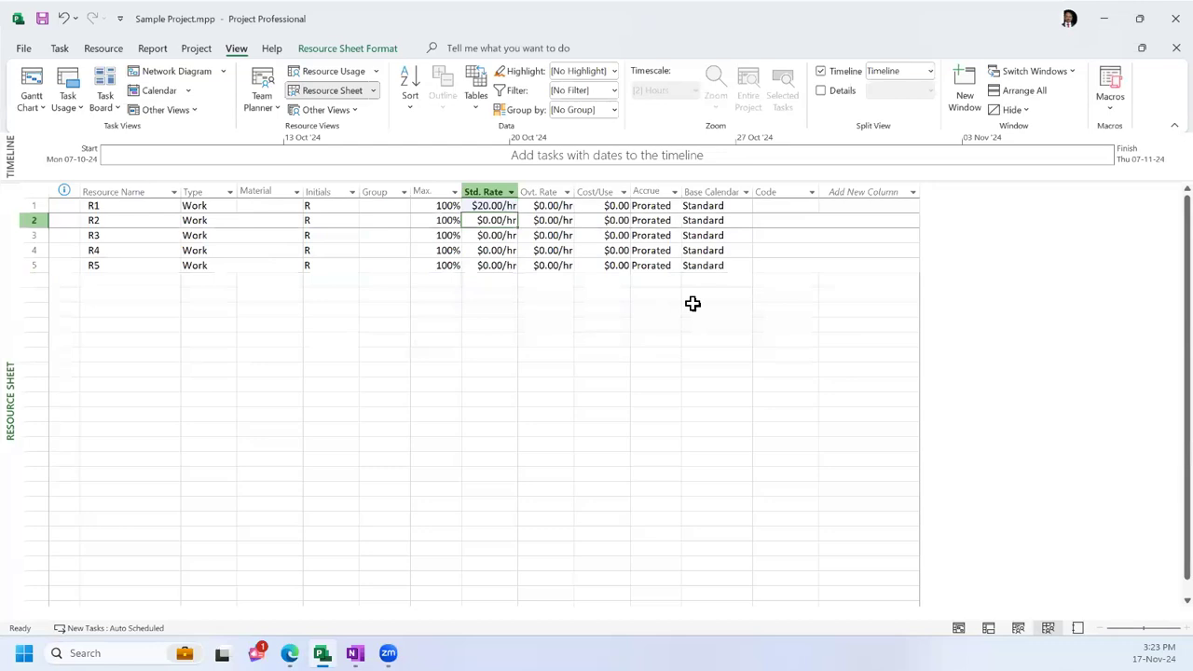
text(20/h)
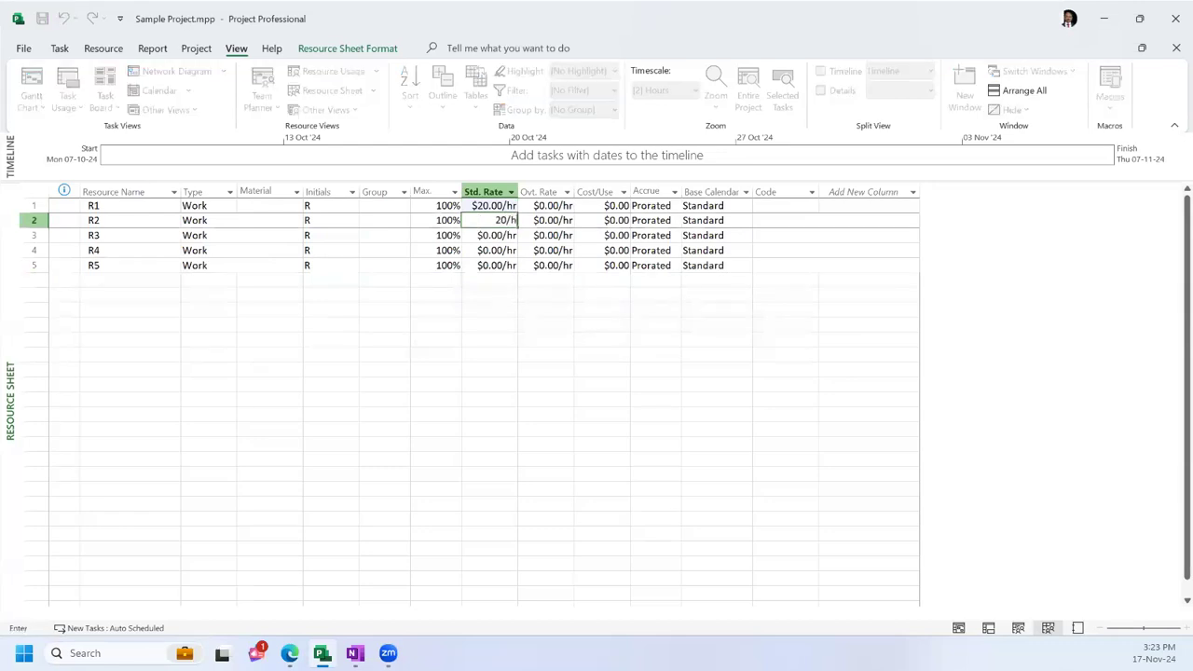
key(Return)
text(20/h)
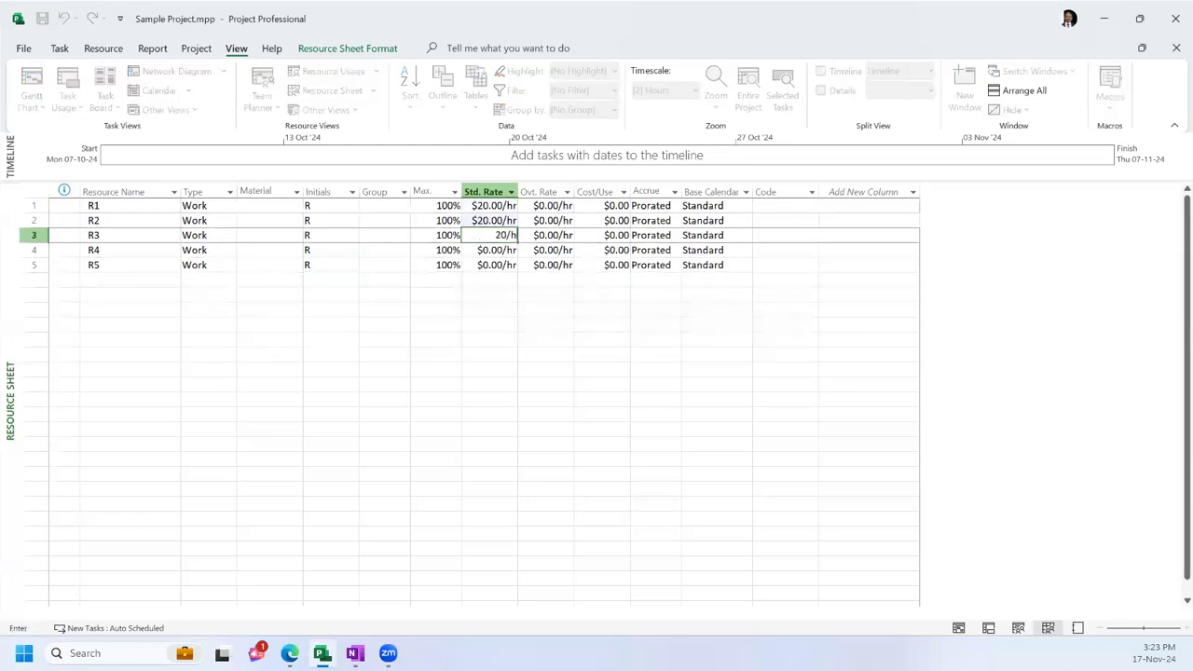
key(Return)
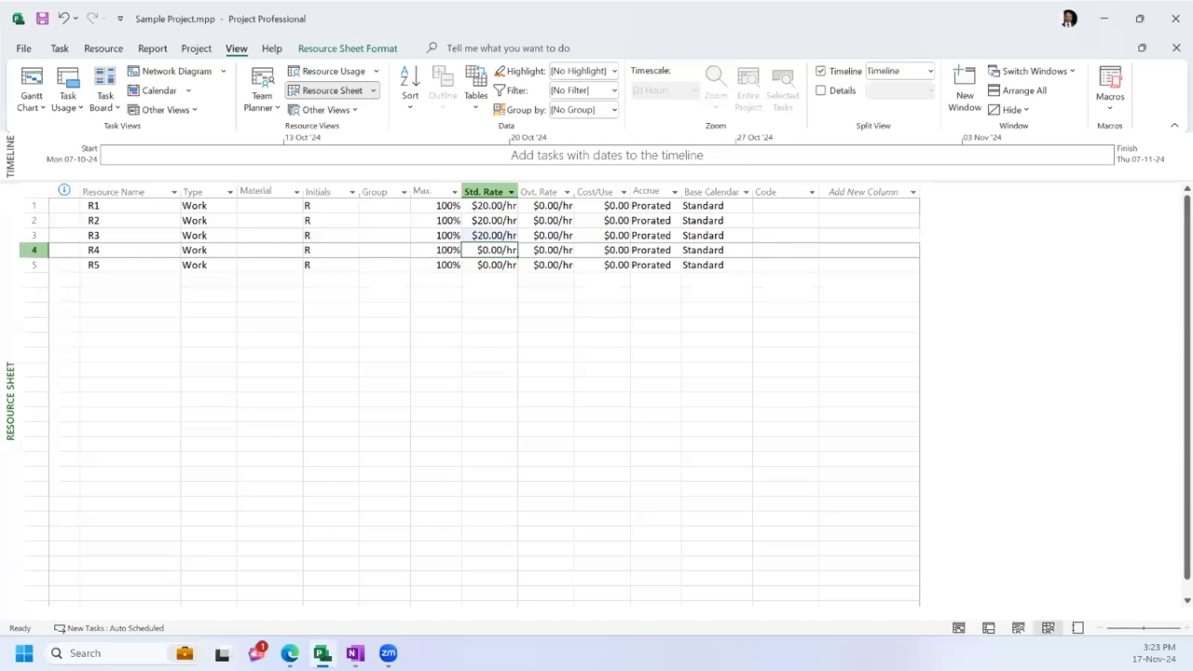
text(20/h)
key(Return)
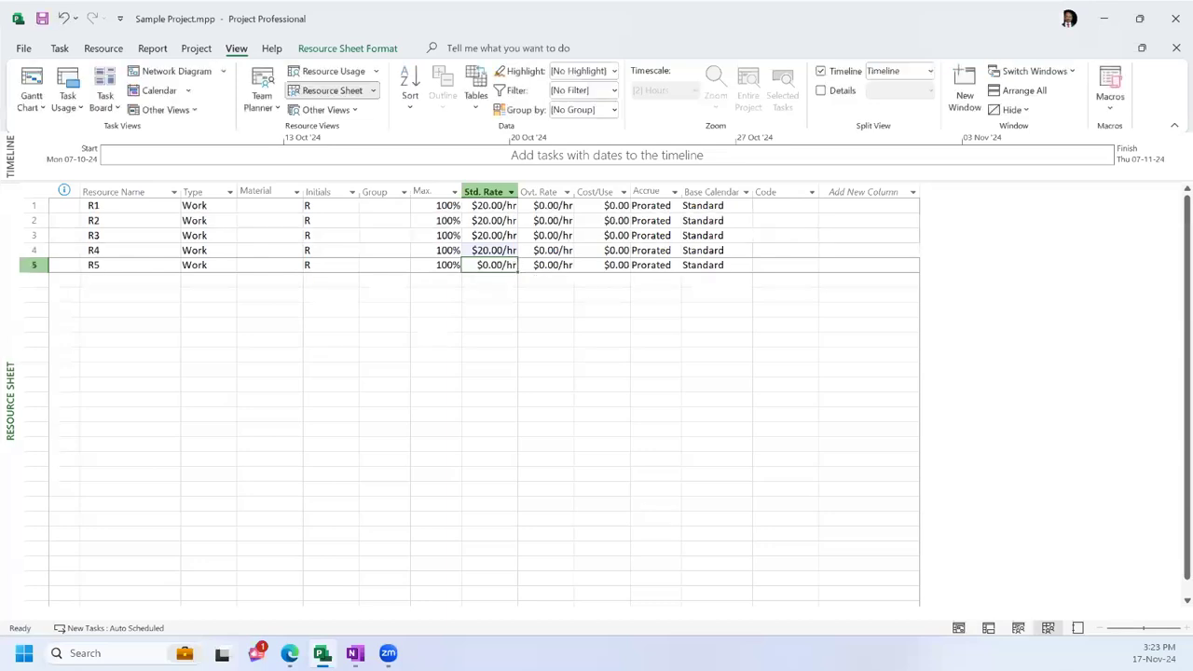
text(20/h)
key(Return)
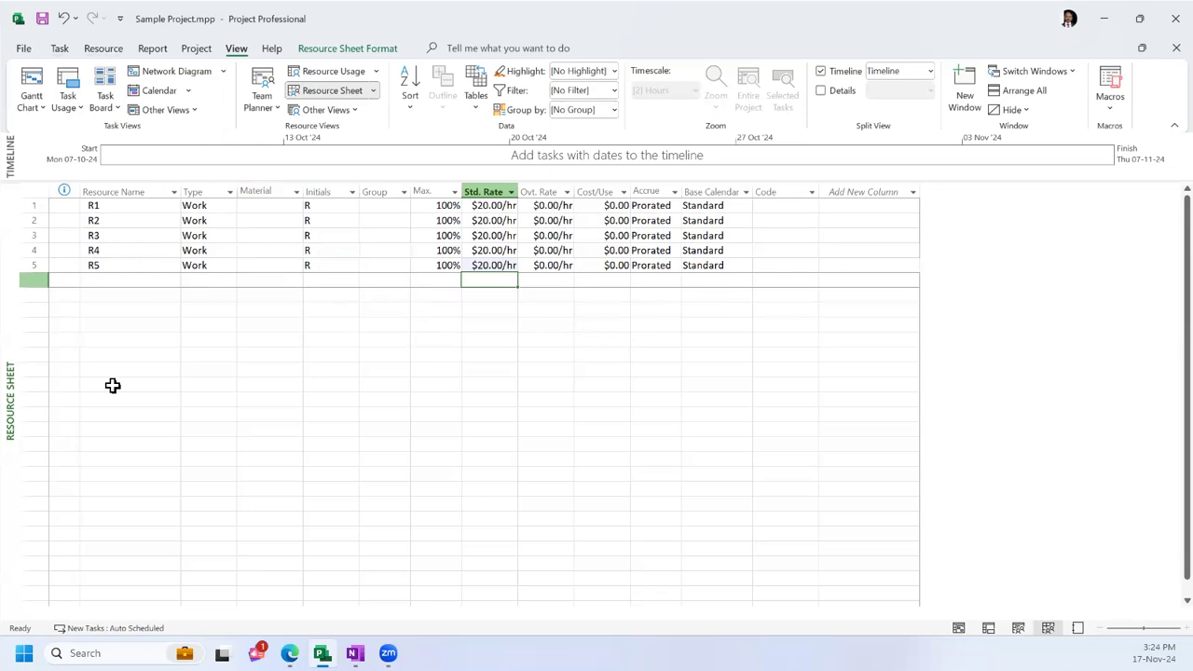
Step: Return to the Gantt Chart view and assign resource R1 to task A1
click(33, 105)
click(62, 153)
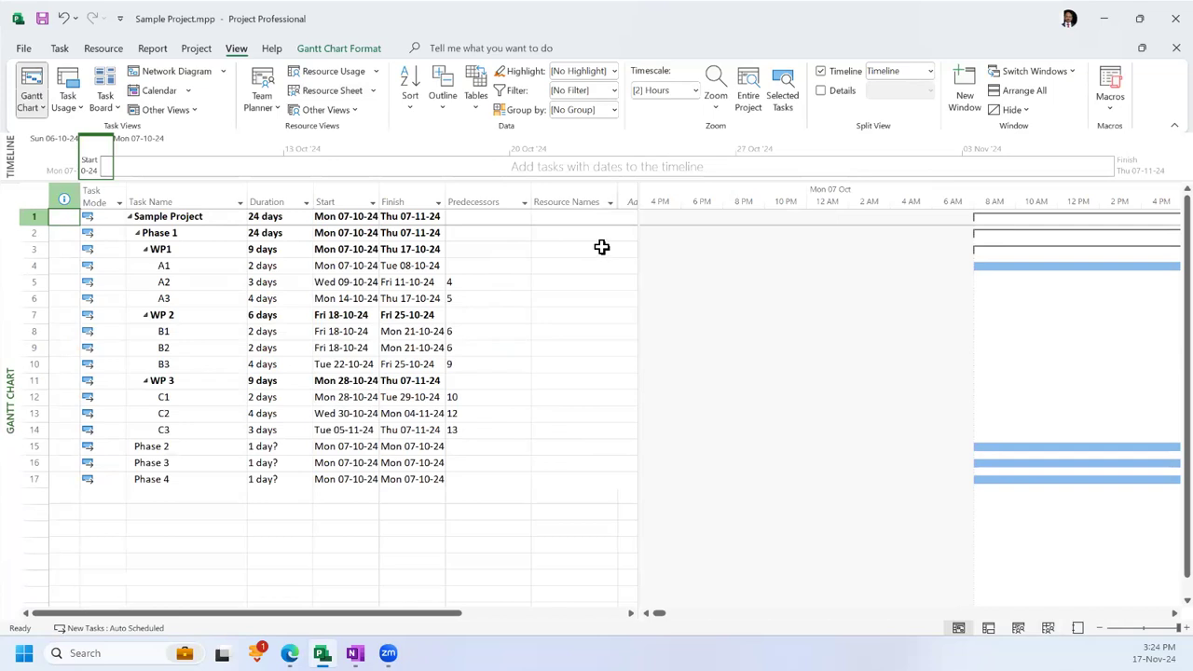
click(550, 267)
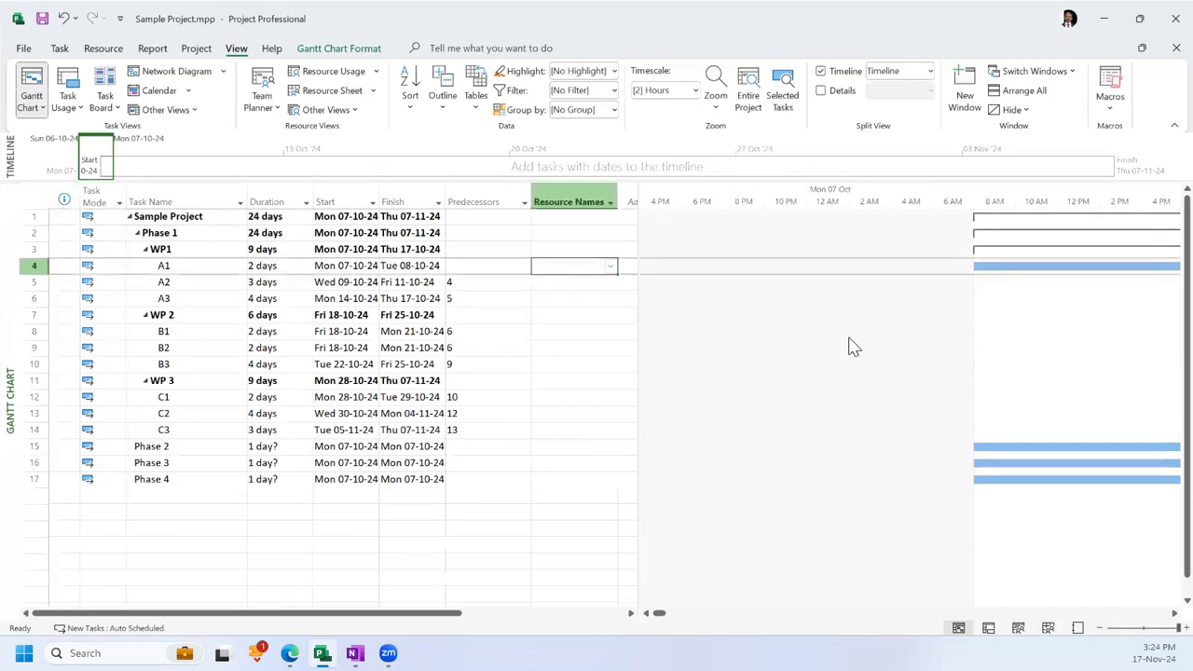
click(611, 267)
click(583, 284)
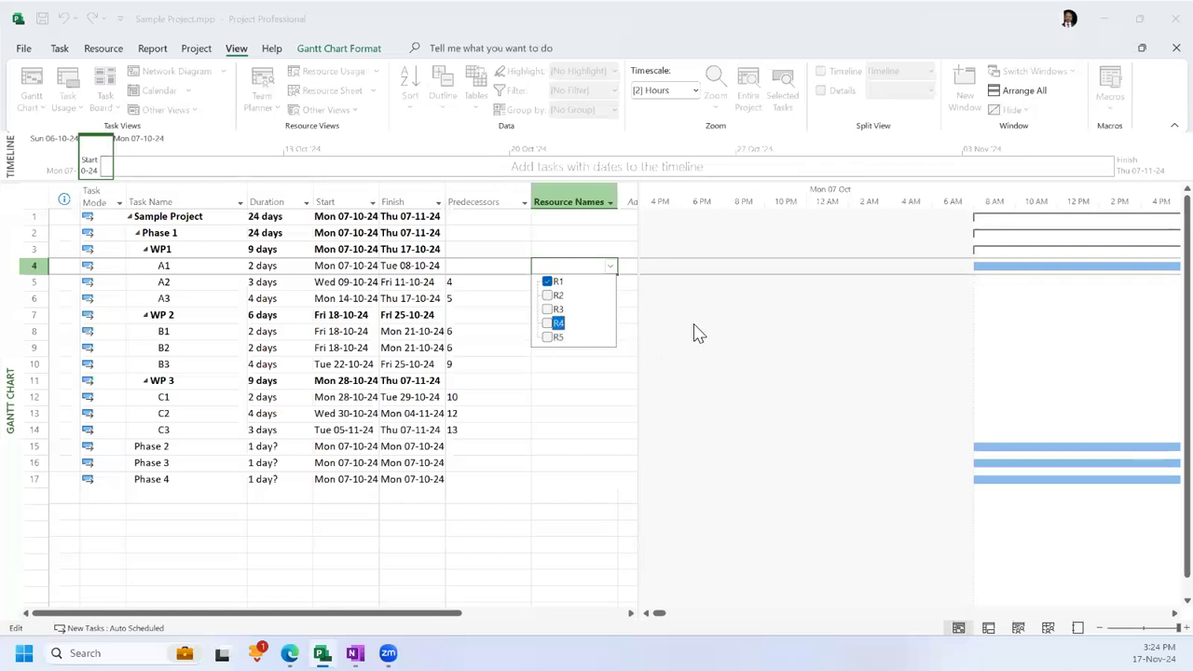
click(694, 333)
Step: Assign resource R2 to task A2 and resource R3 to task A3
click(587, 285)
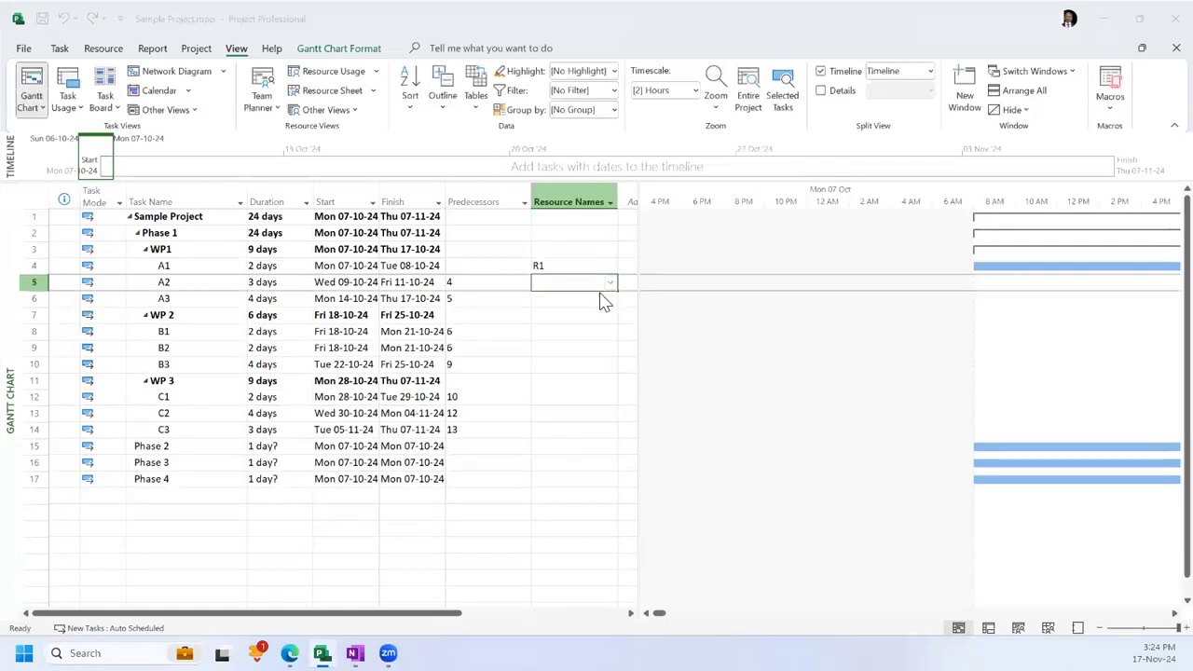
click(611, 283)
click(559, 315)
click(651, 336)
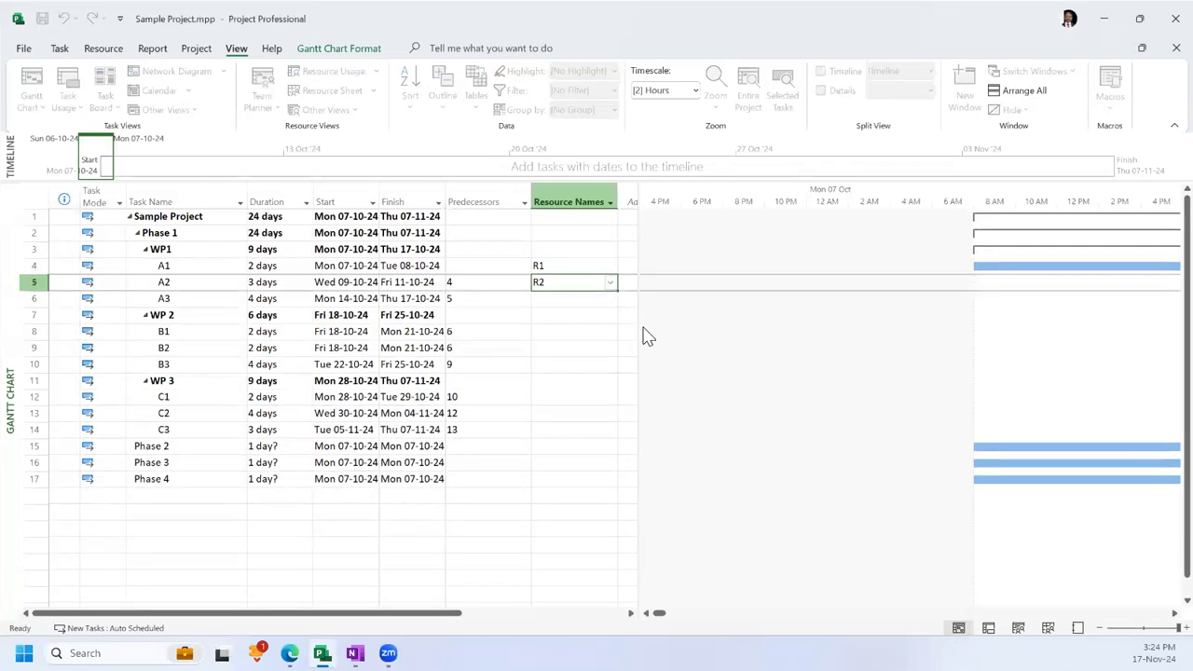
click(581, 298)
click(611, 300)
click(586, 342)
click(652, 363)
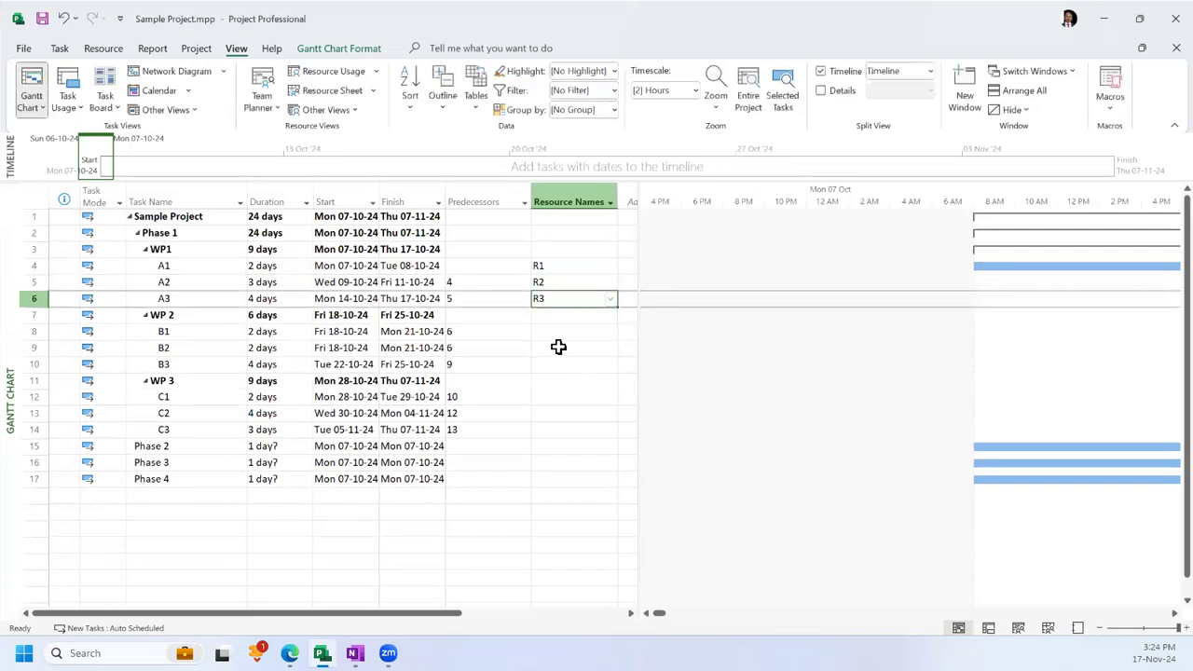
Step: Assign R1 to task B1, R2 to task B2 and R4 to task B3 under WP 2
click(557, 332)
click(611, 333)
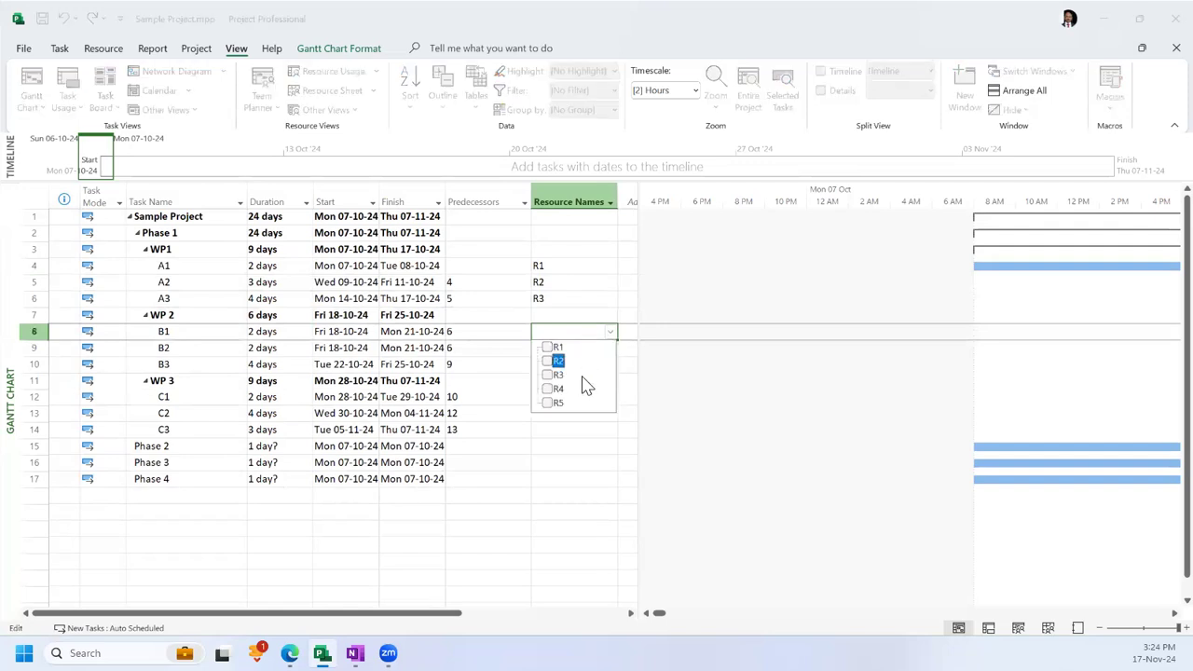
click(583, 348)
click(631, 392)
click(576, 349)
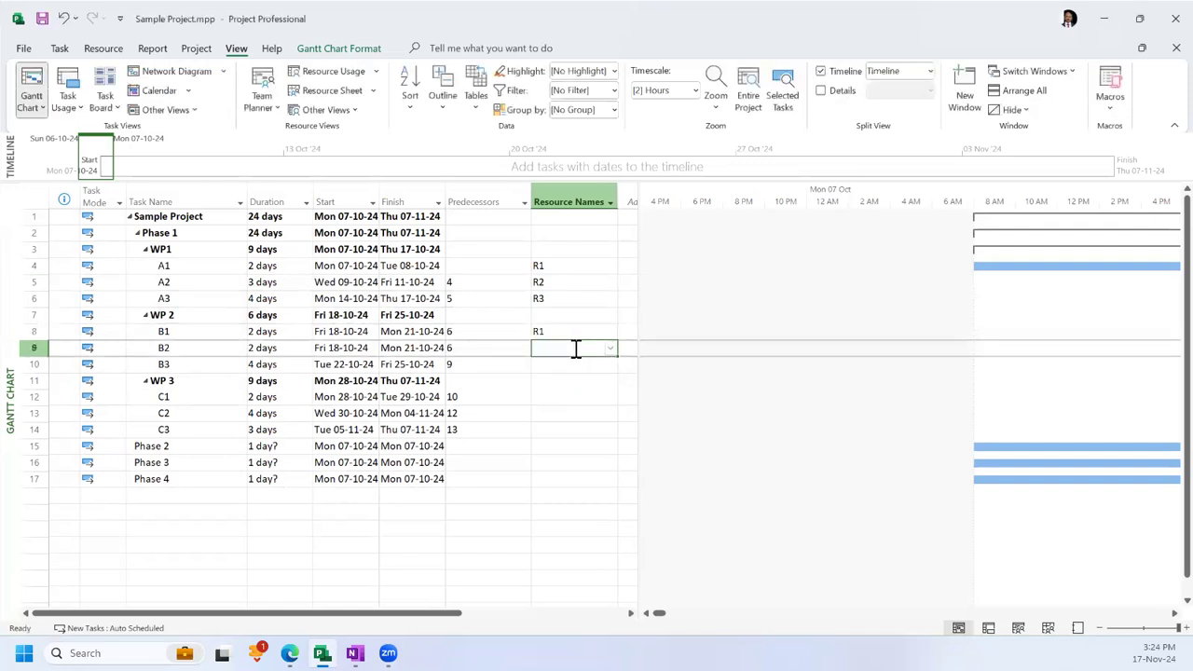
text(R2)
key(Return)
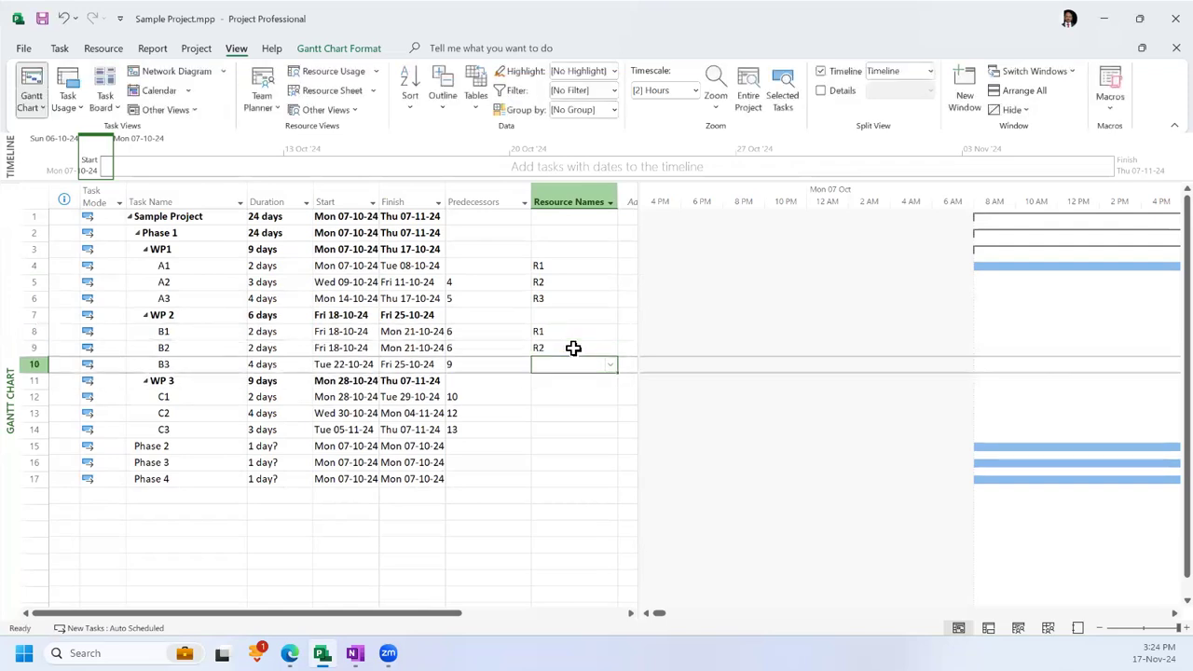
text(R4)
key(Return)
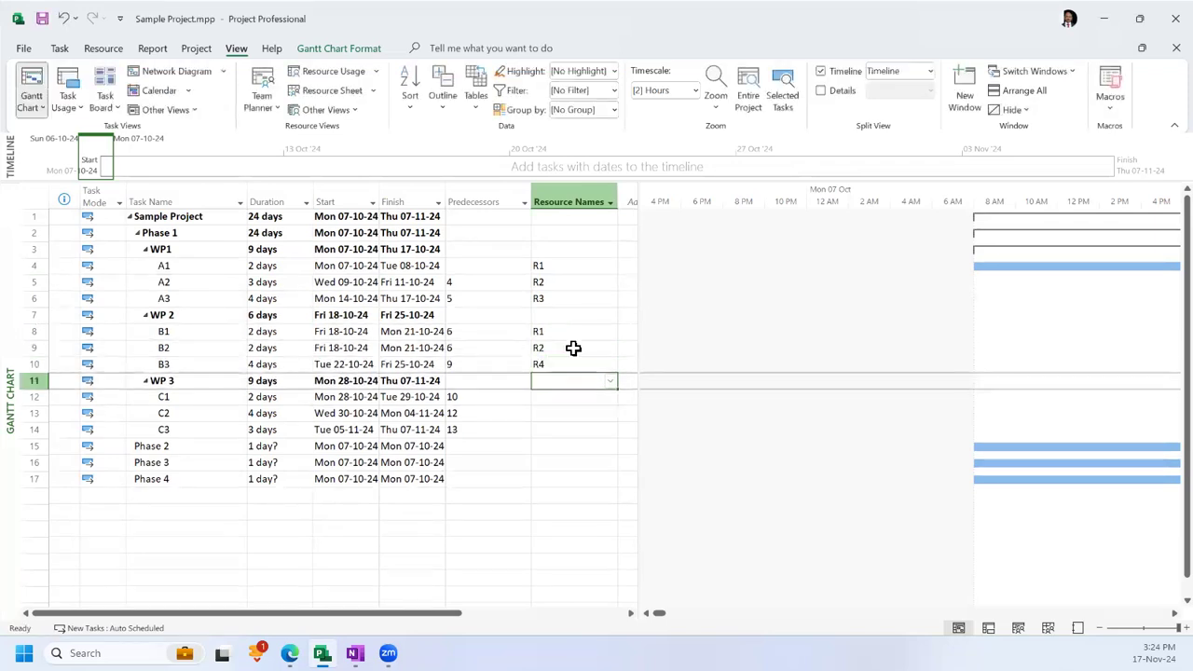
Step: Assign R5 to task C1, R4 to task C2 and R2 to task C3 under WP 3
key(Return)
text(R5)
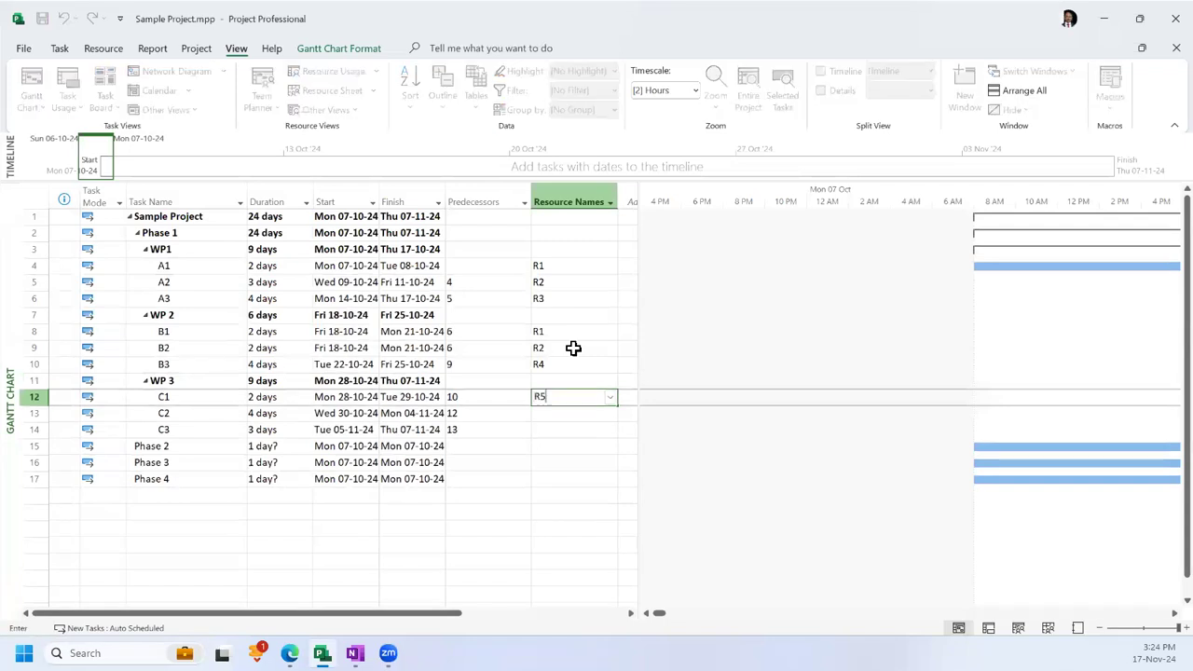
key(Return)
text(R)
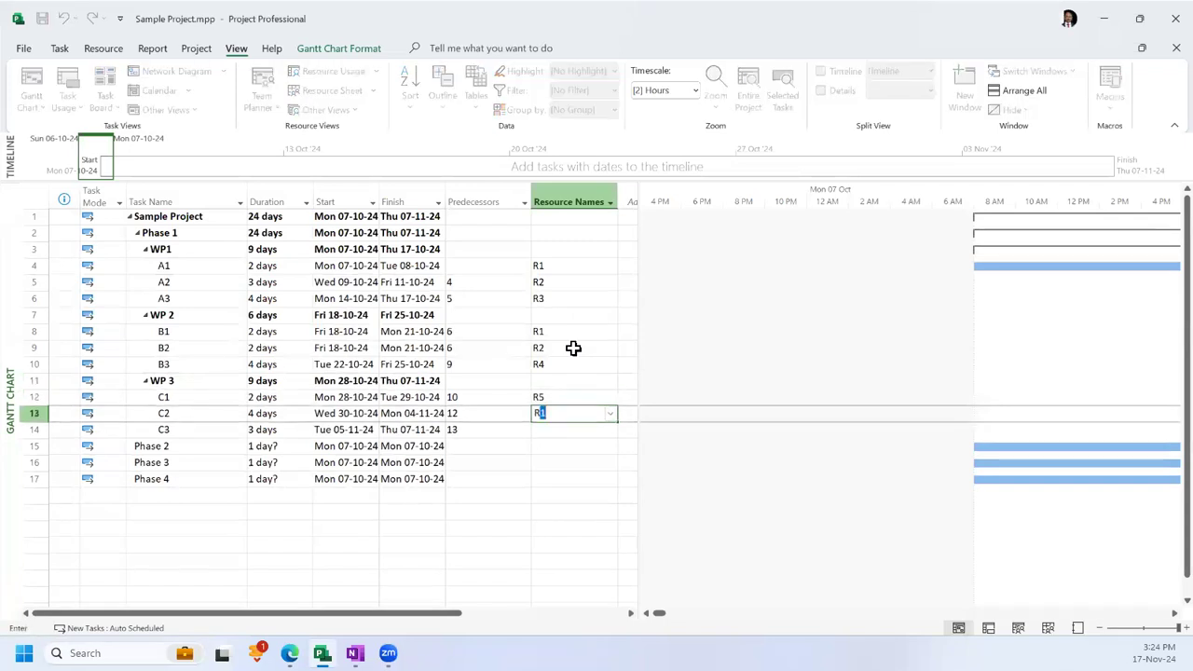
text(4)
key(Return)
text(R2)
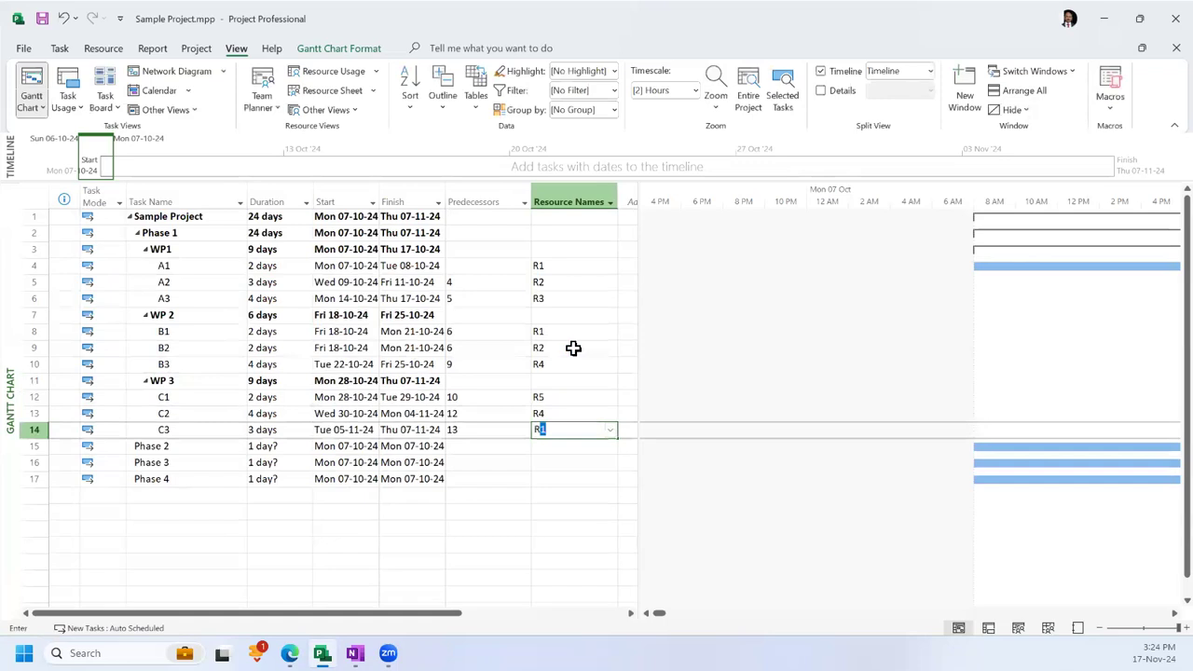
key(Return)
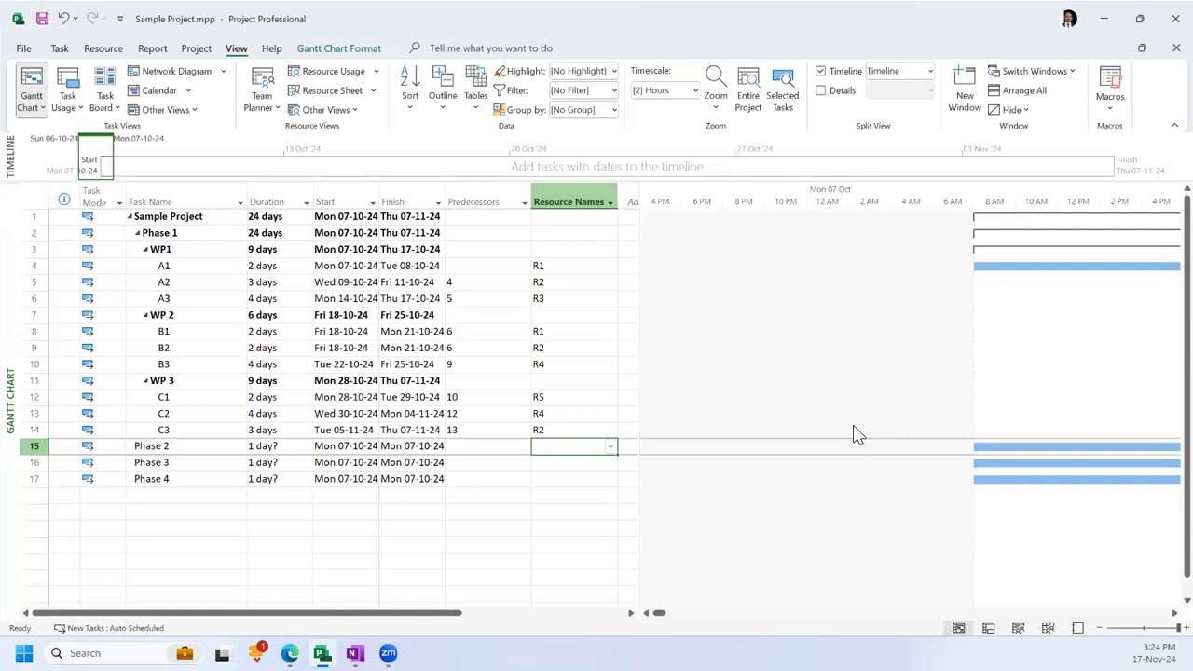
Step: Set a baseline for the project schedule
click(630, 615)
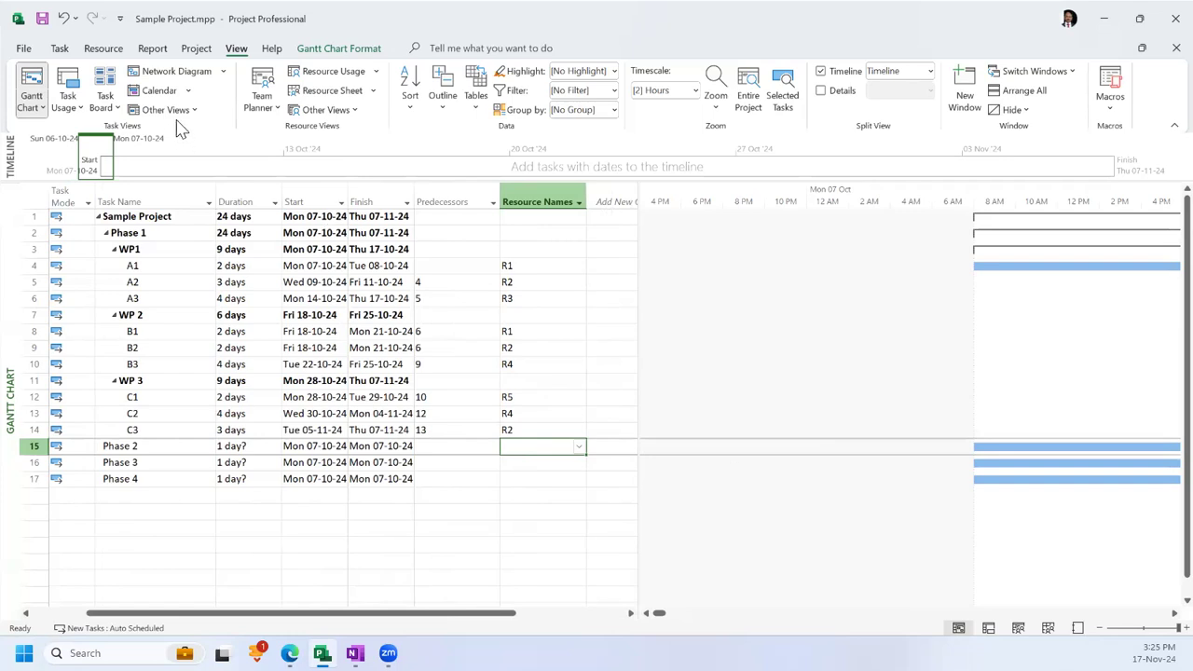
click(196, 48)
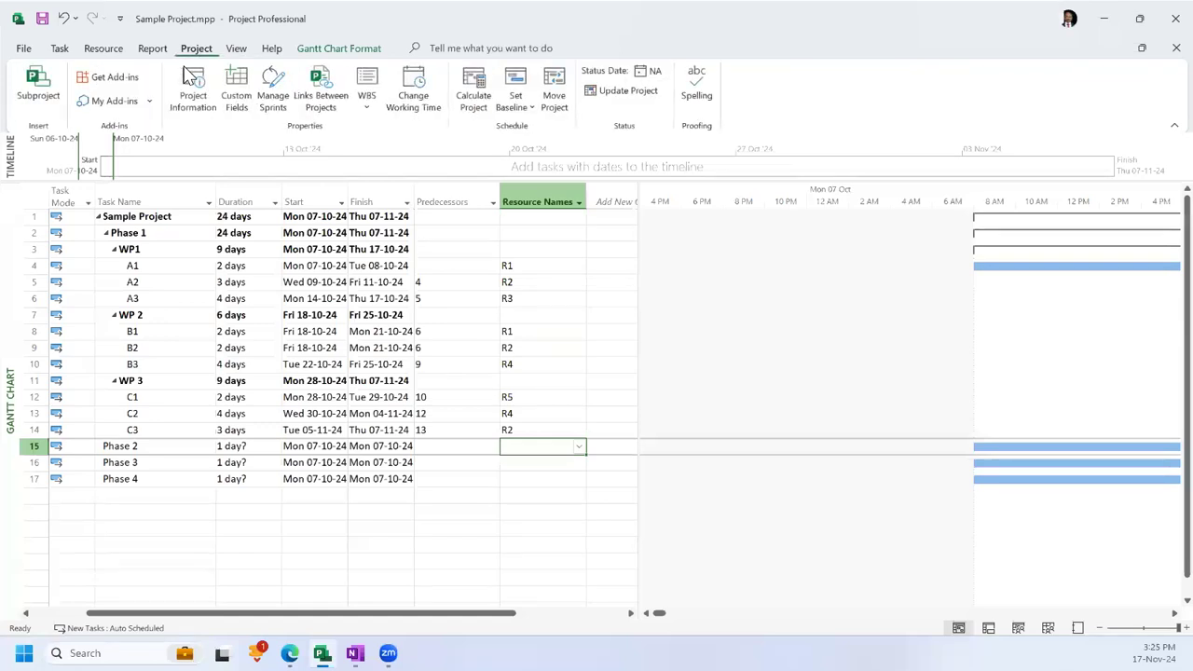
click(519, 110)
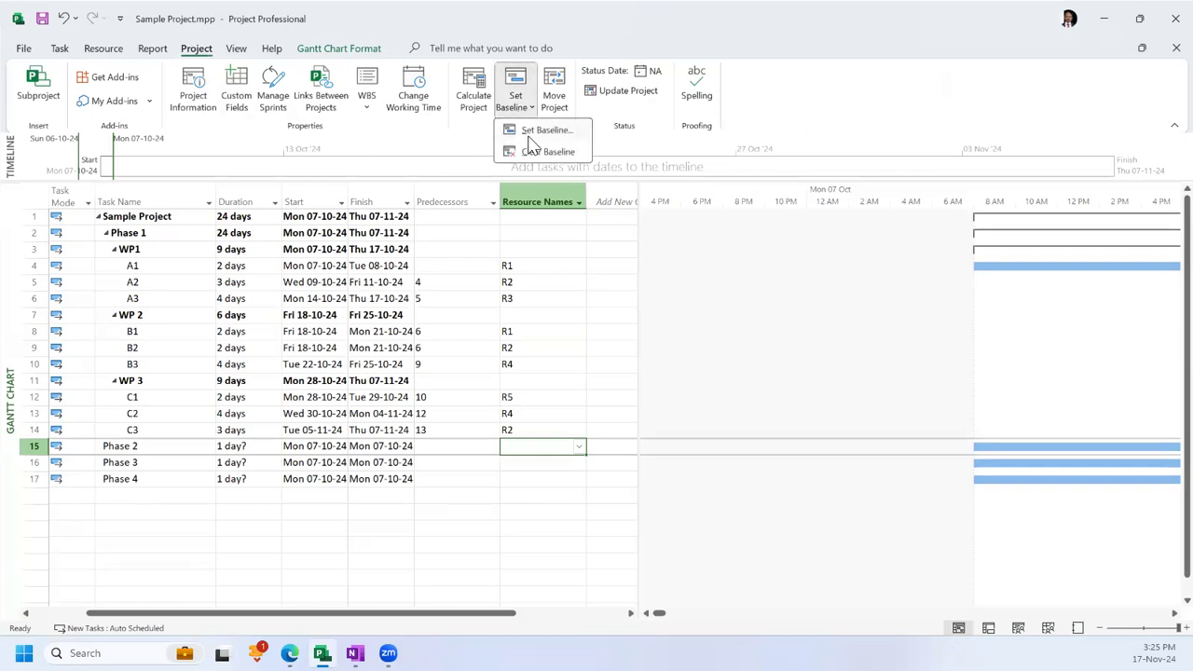
click(528, 131)
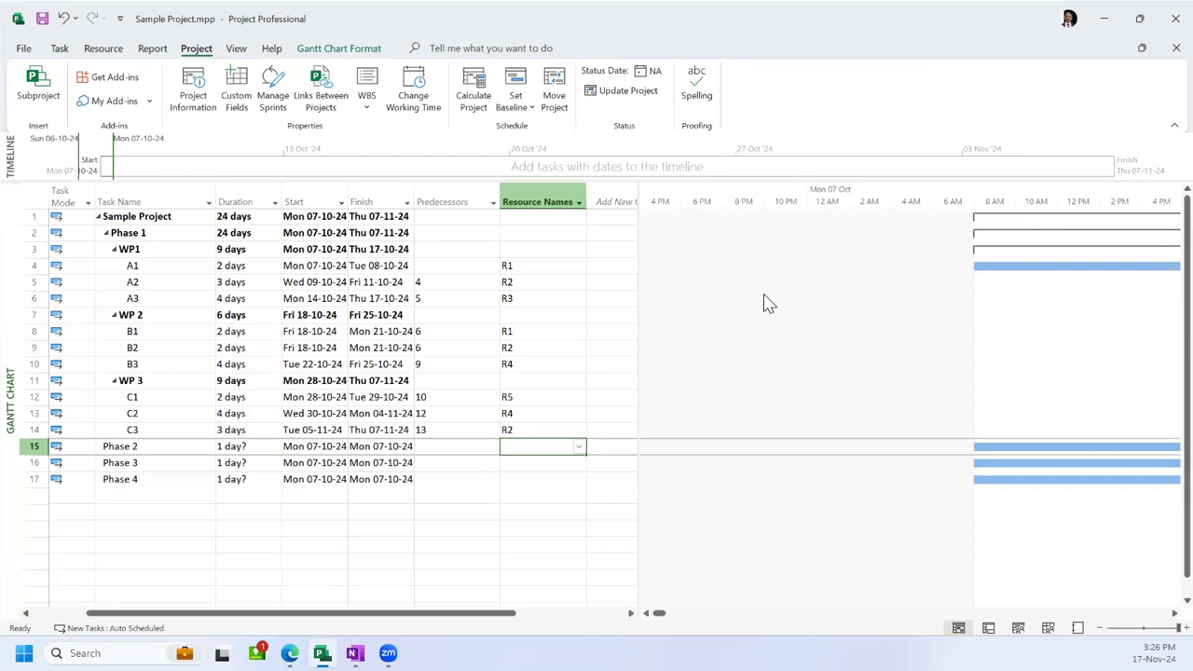
Step: Set the duration of task A1 to 4 days
click(238, 265)
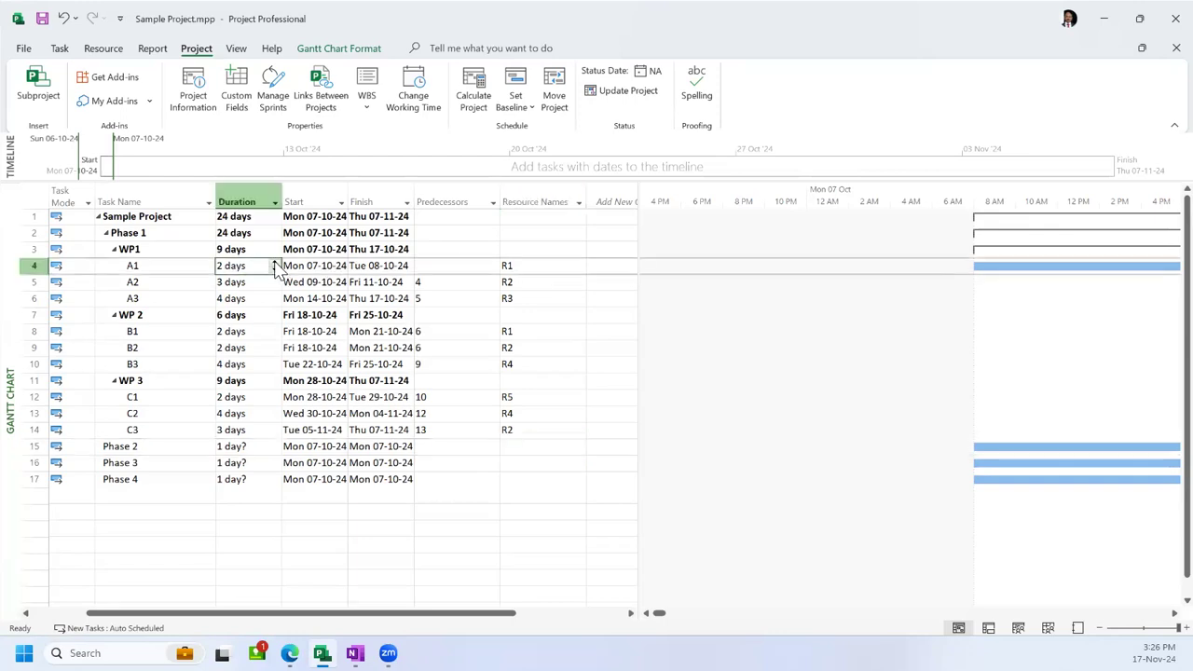
click(275, 265)
click(275, 265)
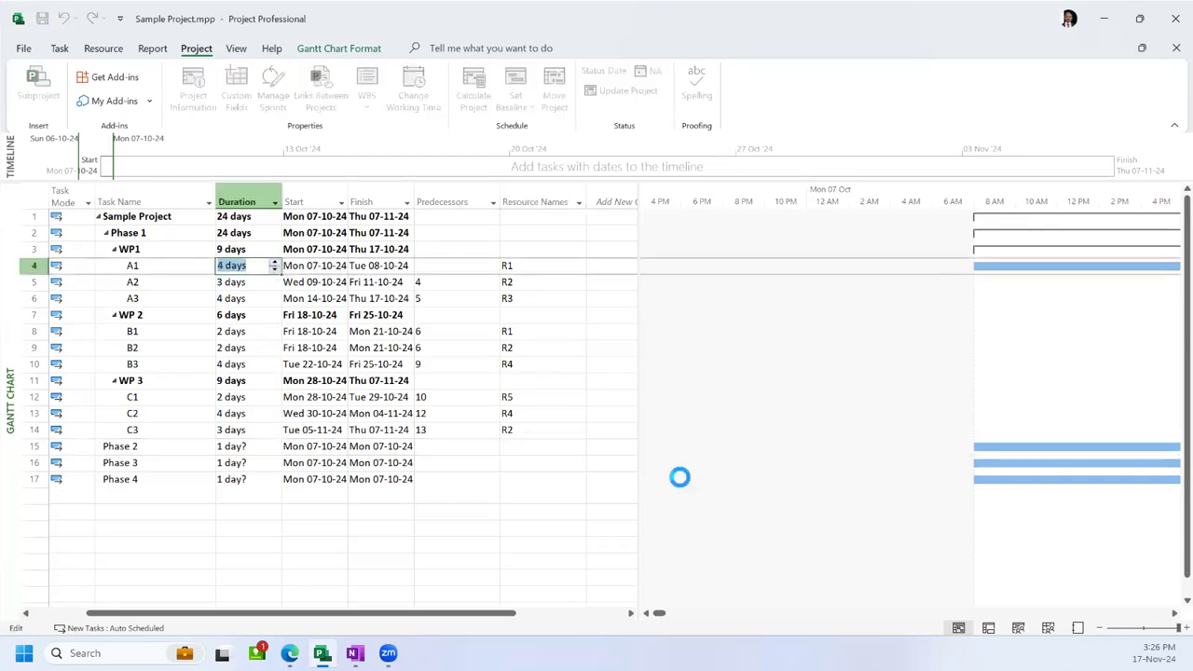
key(Tab)
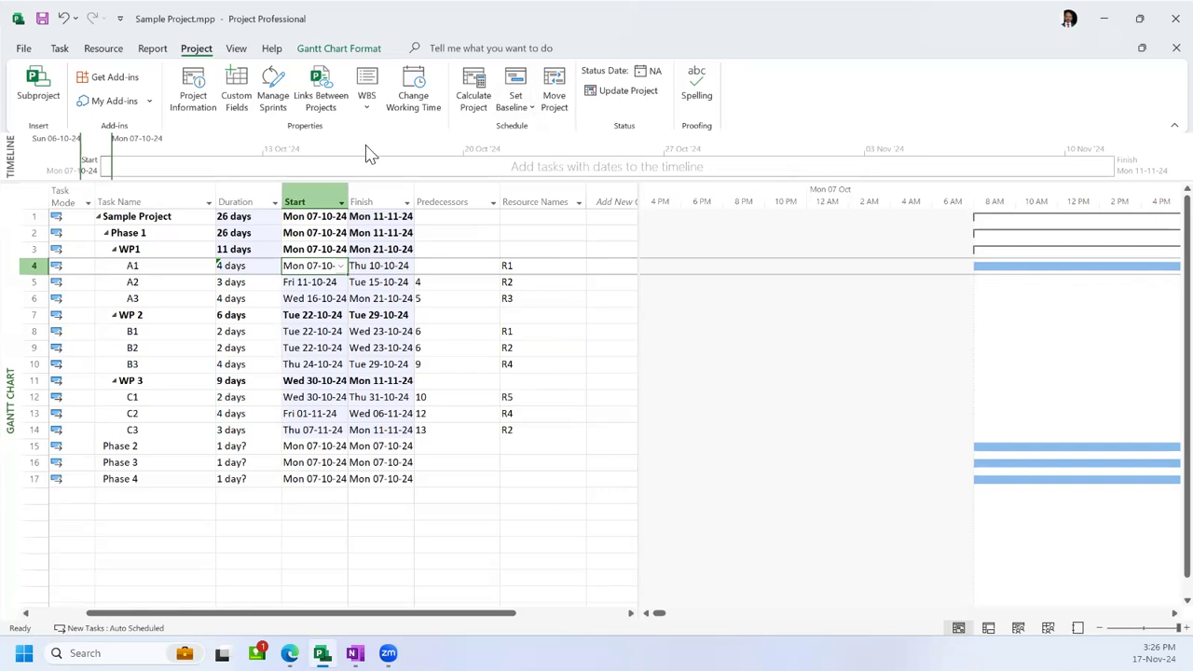
Step: Insert a Baseline Finish column before the Start column of the task table
click(299, 198)
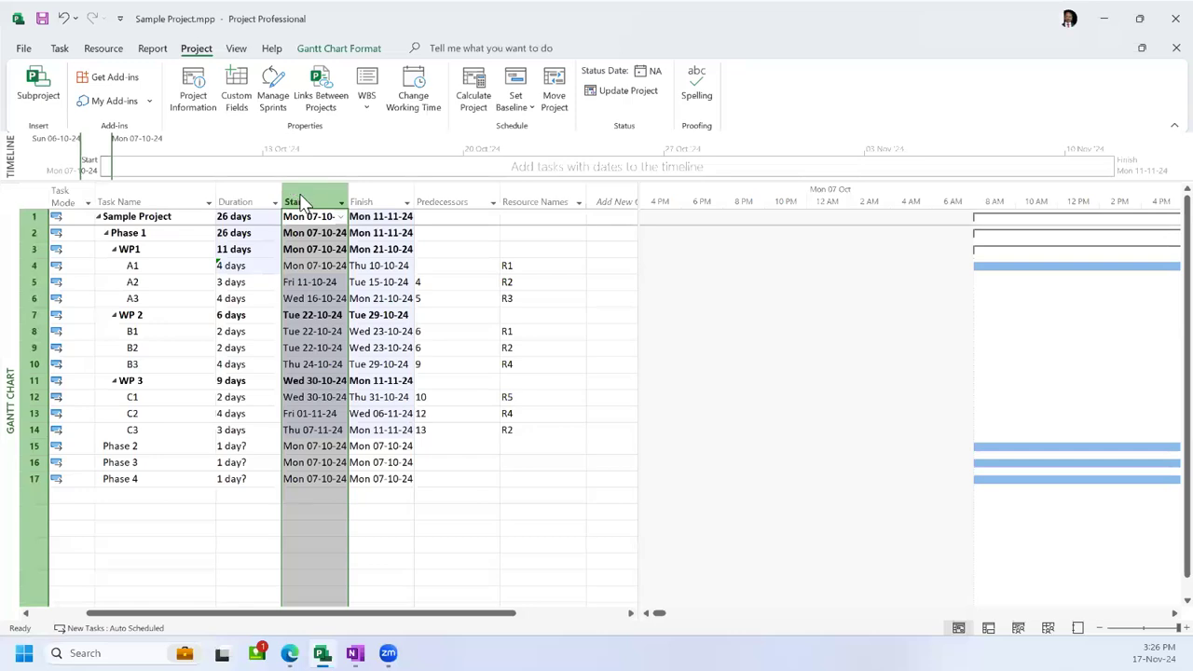
right_click(300, 199)
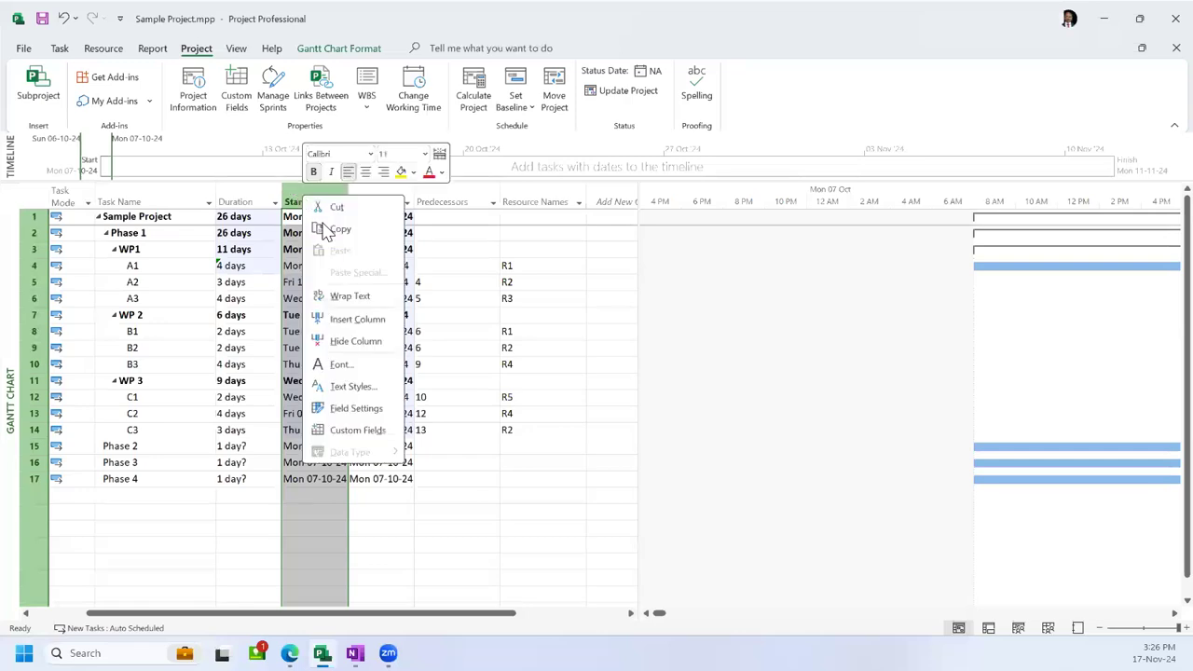
click(359, 320)
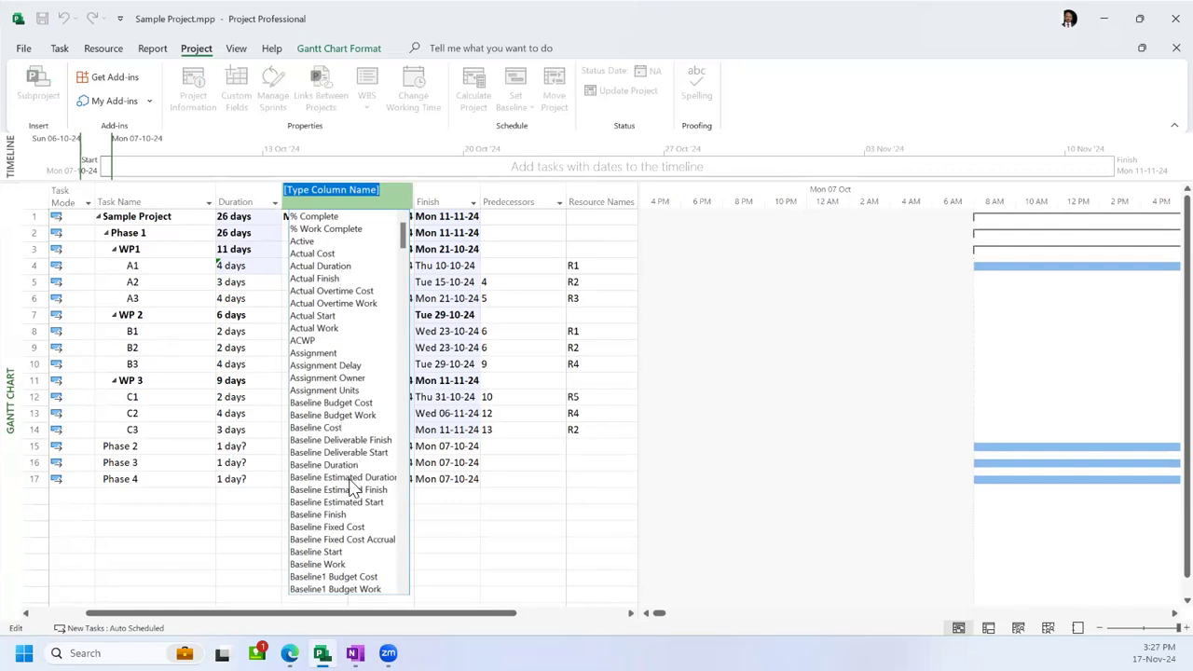
click(341, 514)
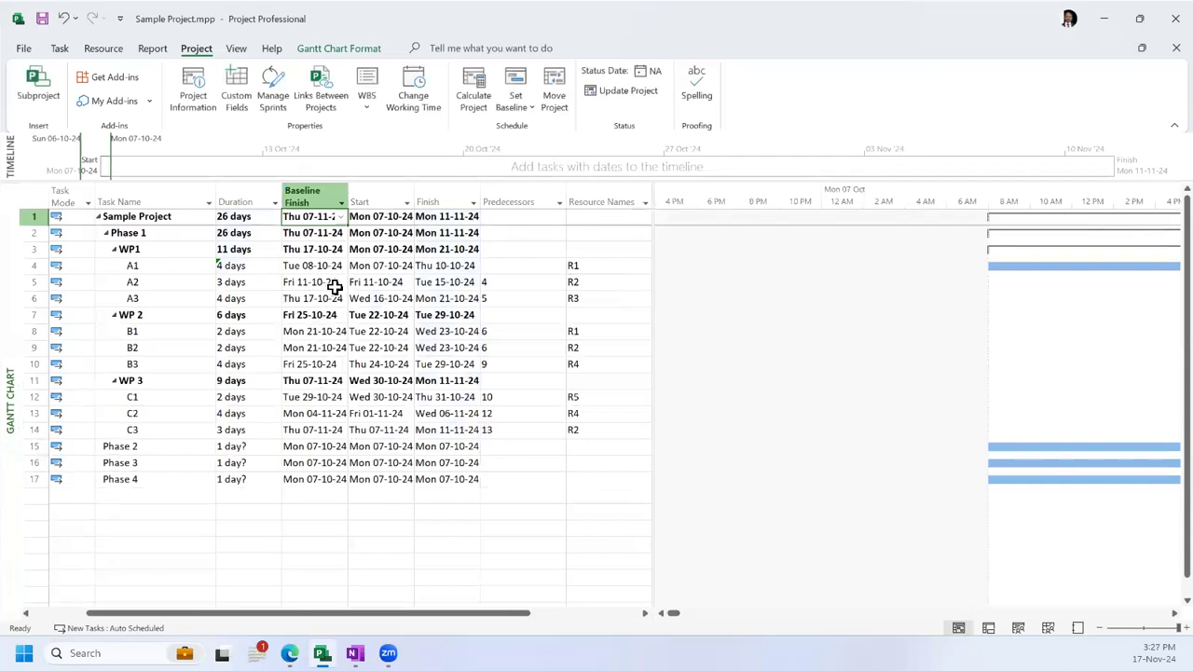
Step: Insert a Baseline Duration column before the Baseline Finish column
right_click(310, 191)
click(359, 318)
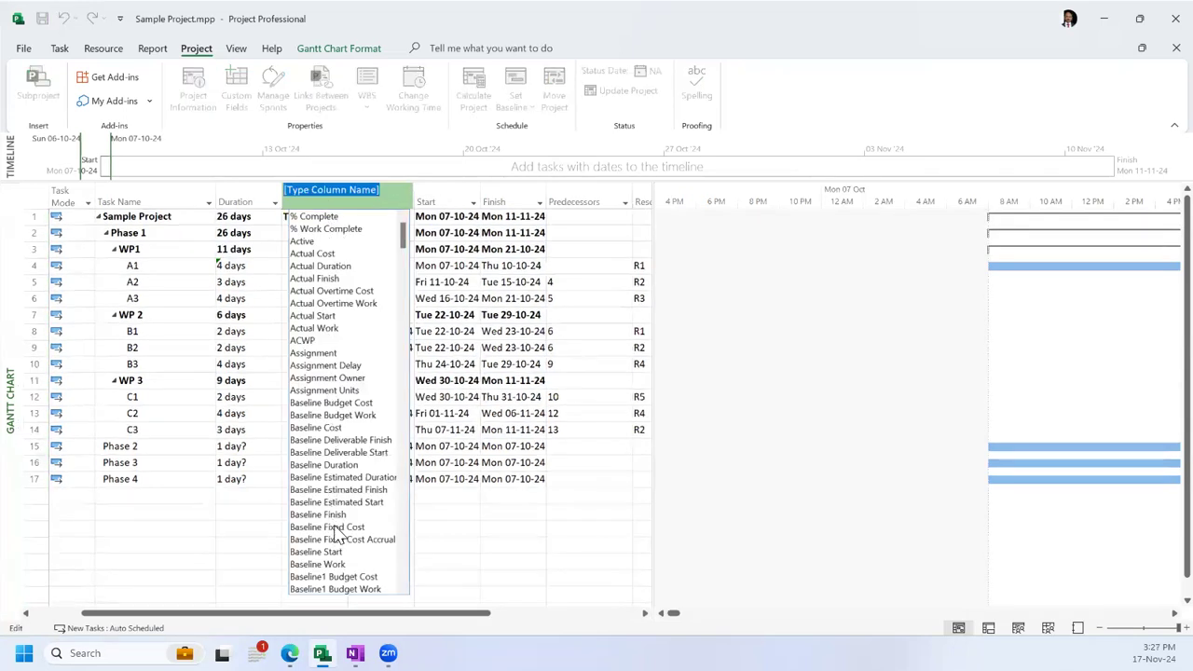
click(342, 464)
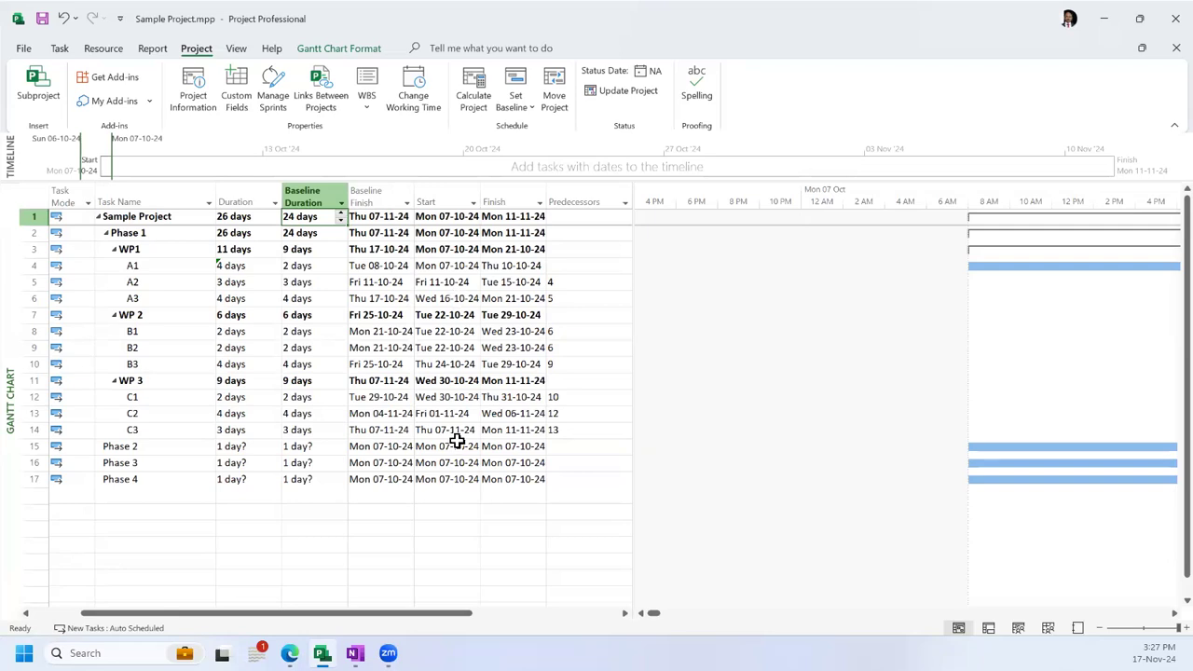
drag(453, 613, 320, 539)
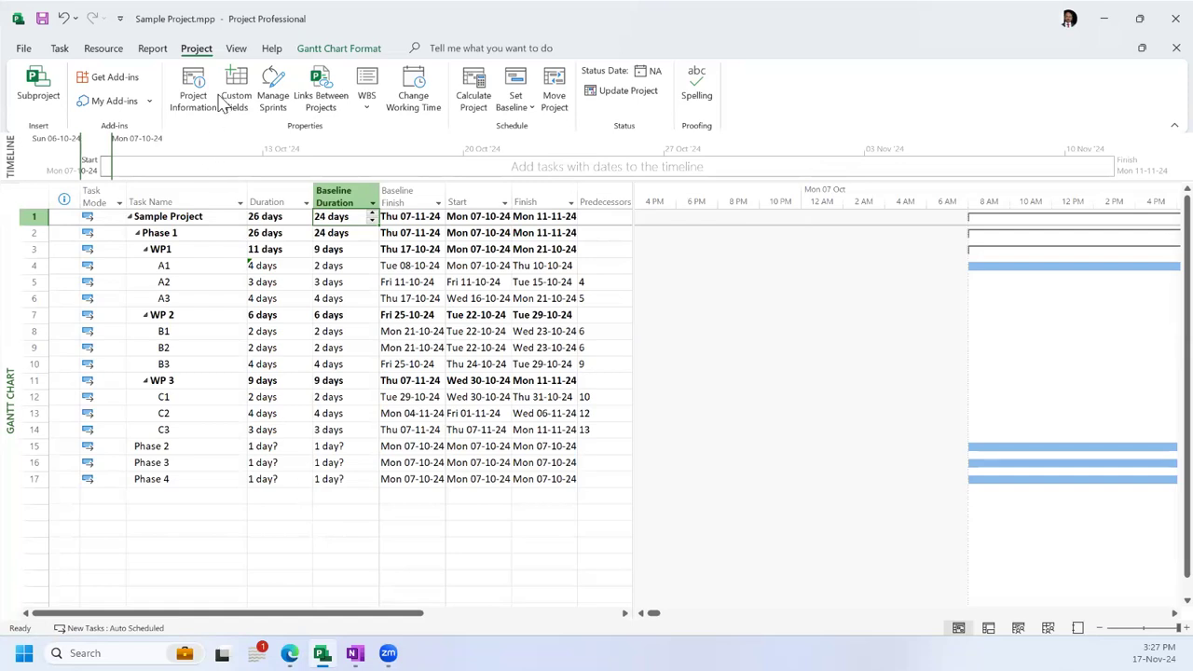
click(234, 50)
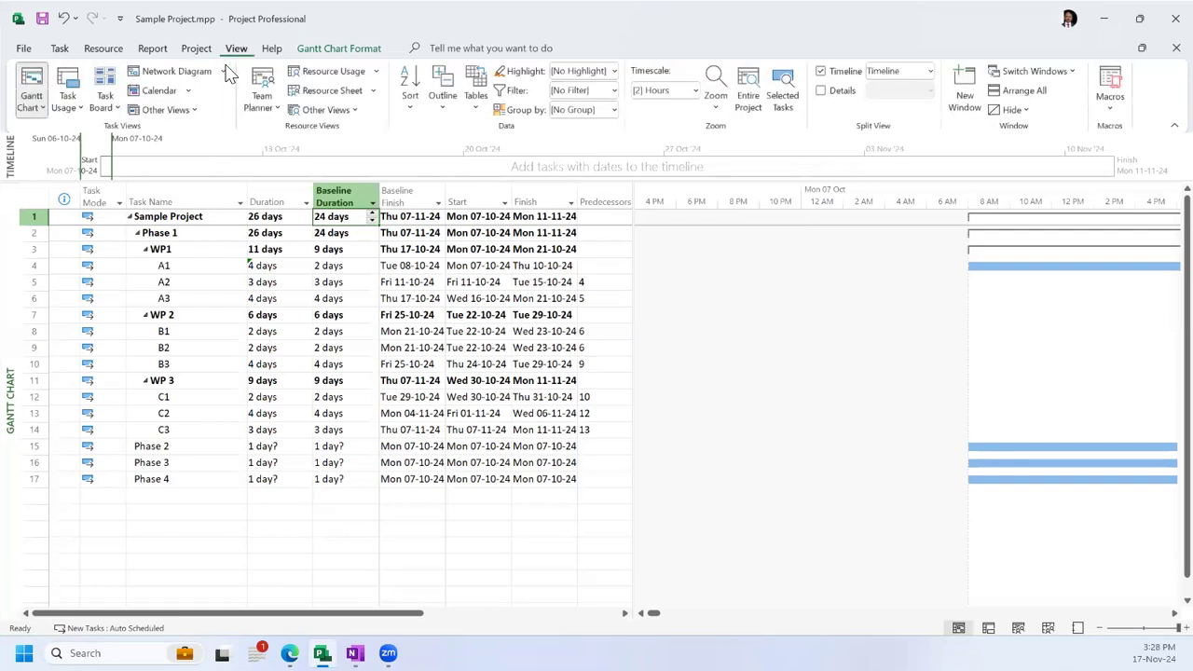
Step: Show the Earned Value Cost Indicators table in the Gantt Chart view and review the cost figures of all tasks
click(476, 110)
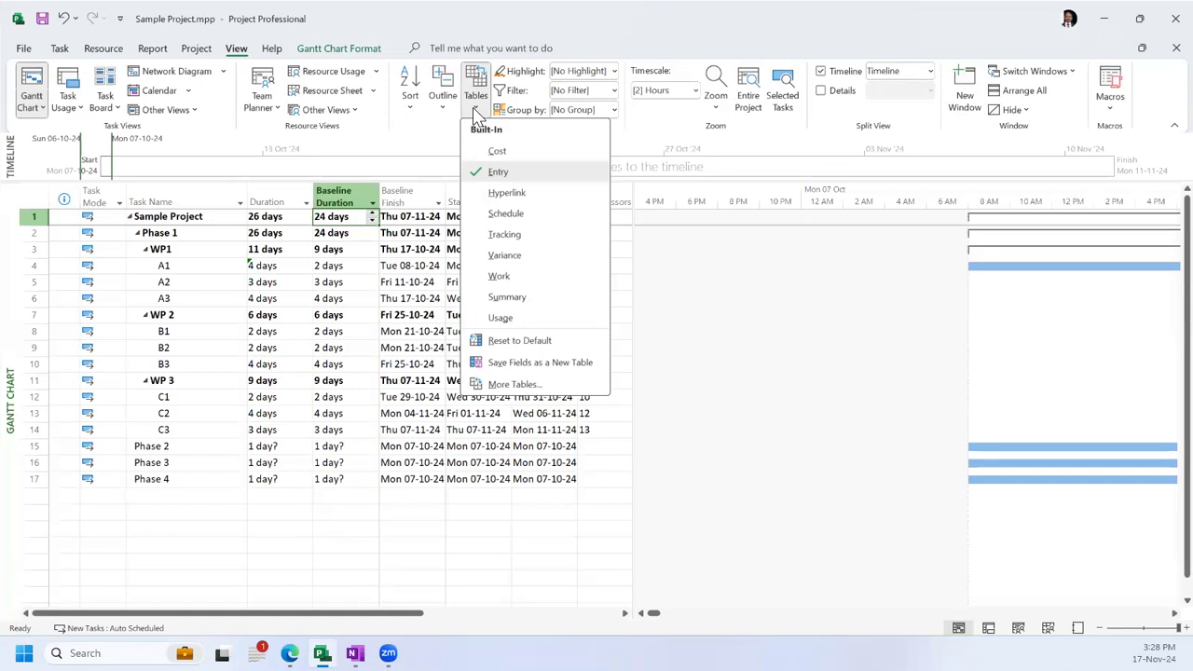
click(522, 383)
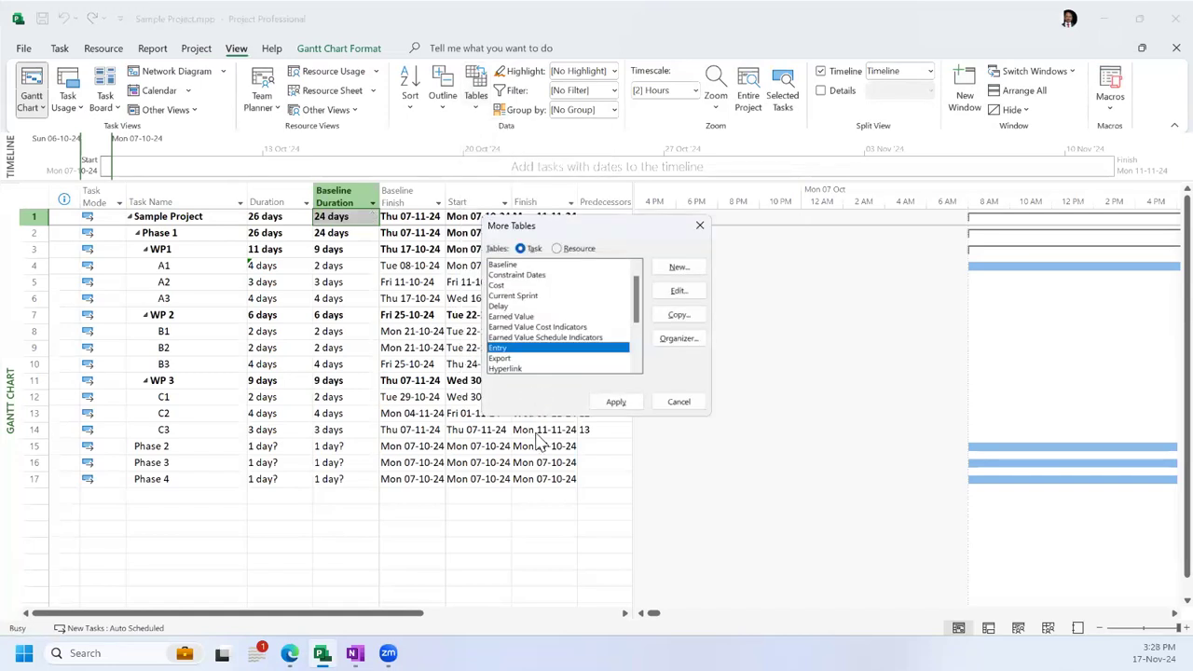
click(569, 328)
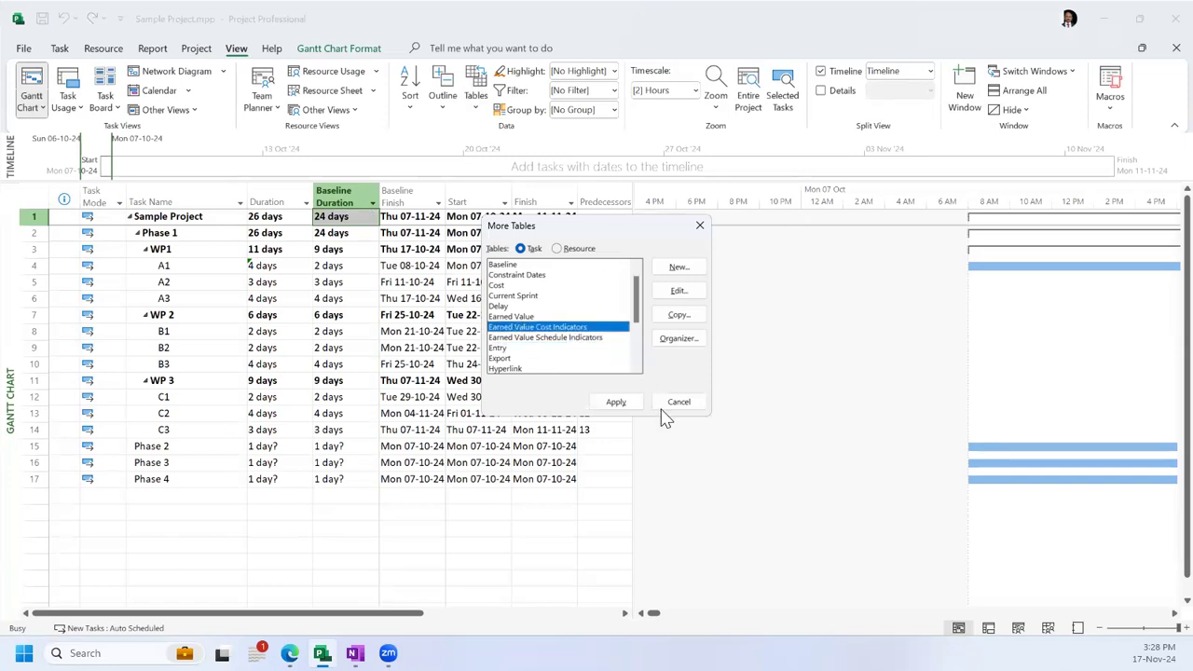
click(617, 403)
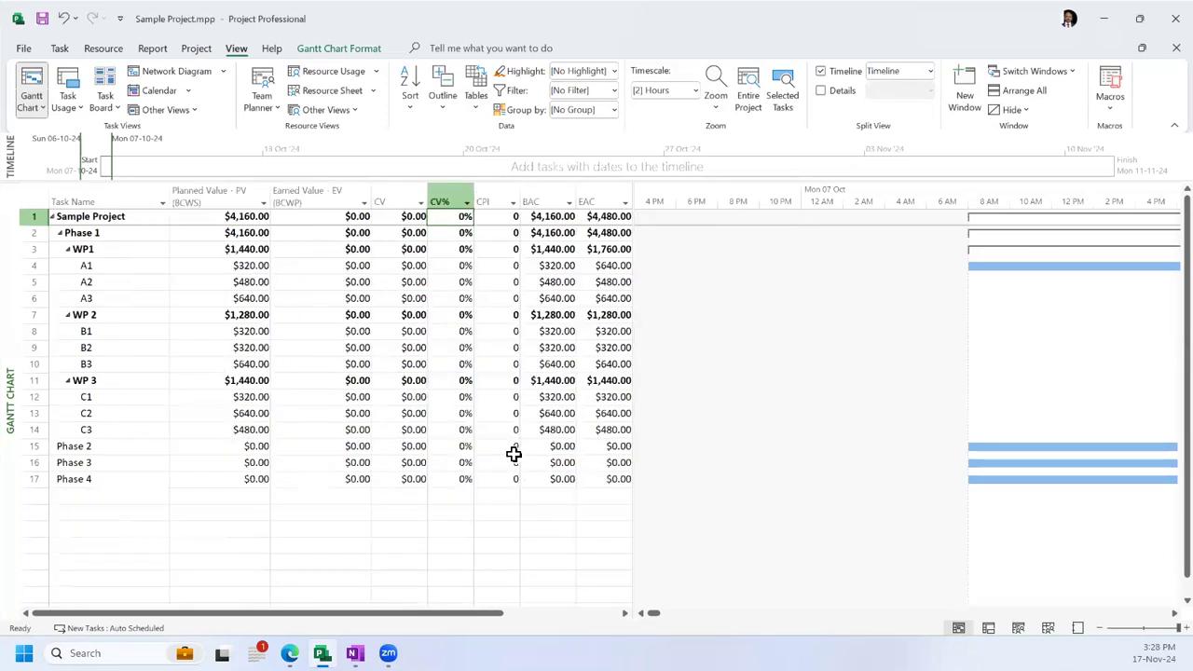
scroll(455, 471, down, 1)
scroll(455, 471, up, 1)
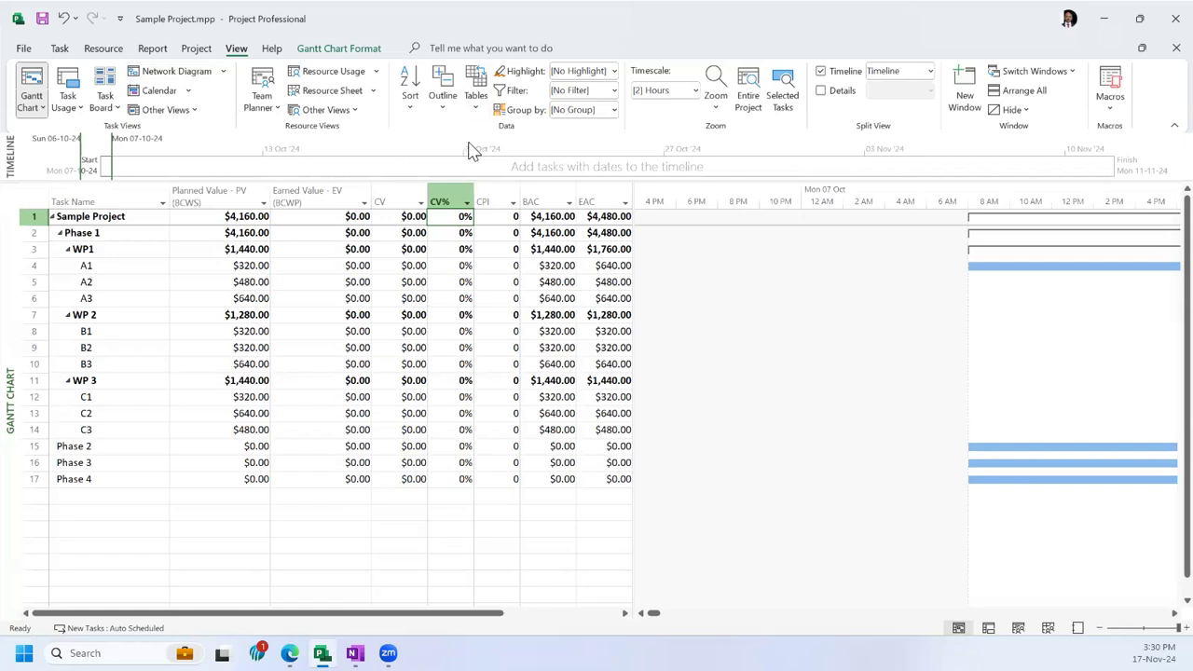
Step: Apply the Schedule task table to the Gantt Chart view
click(476, 110)
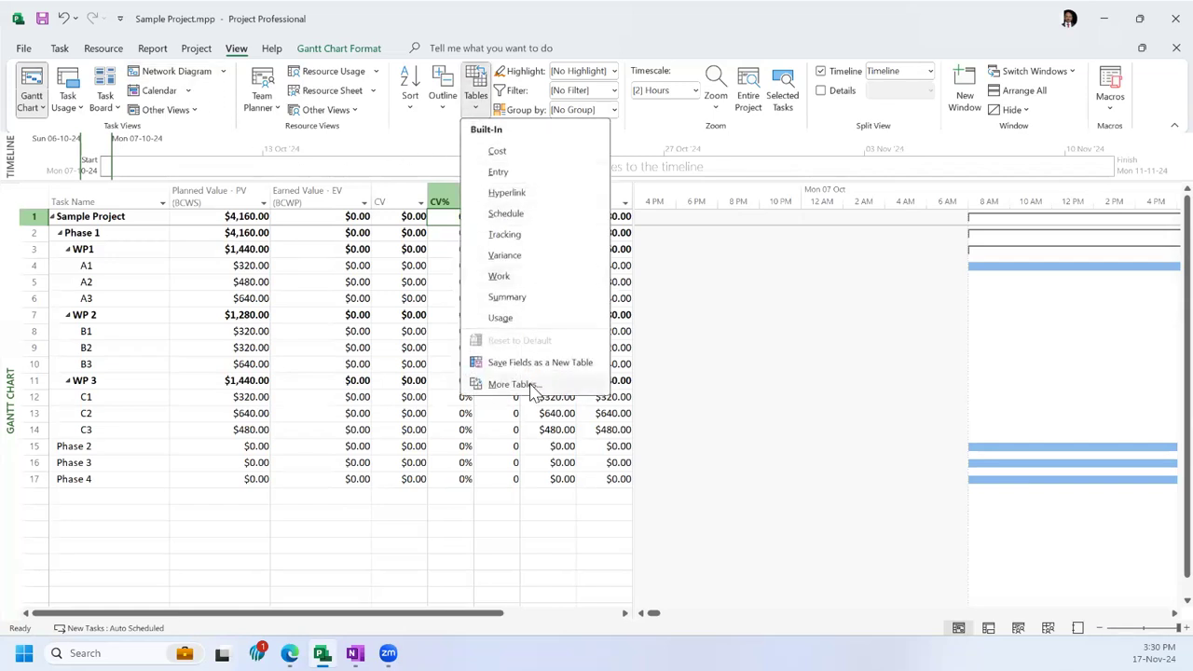
click(534, 384)
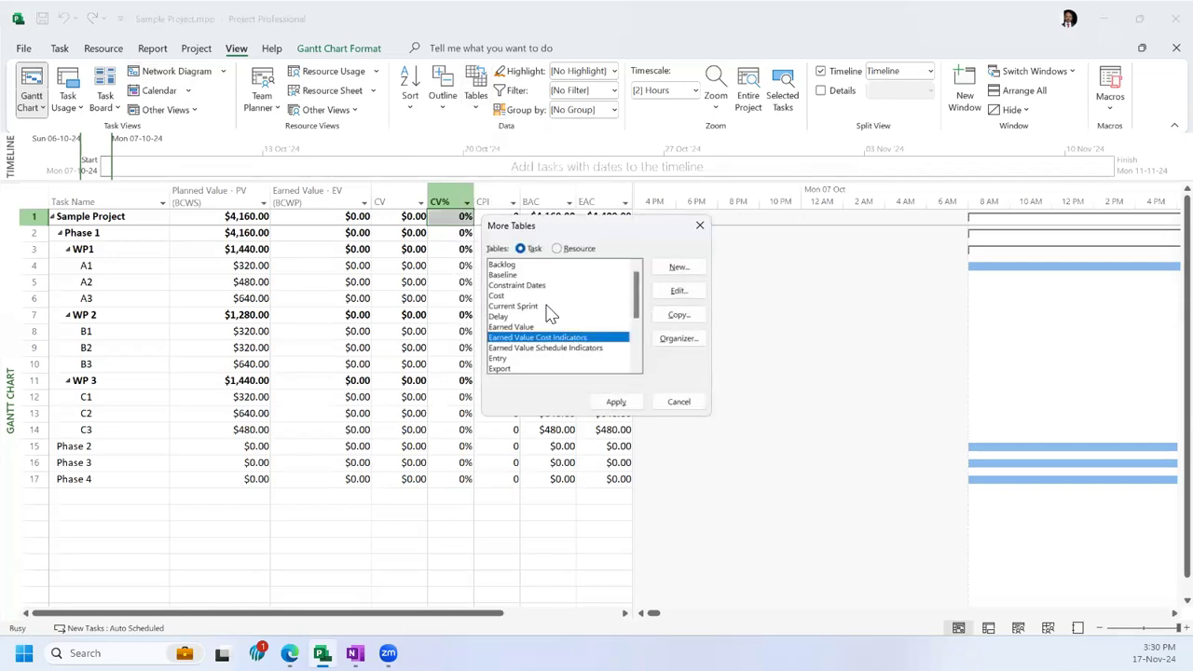
scroll(550, 303, down, 2)
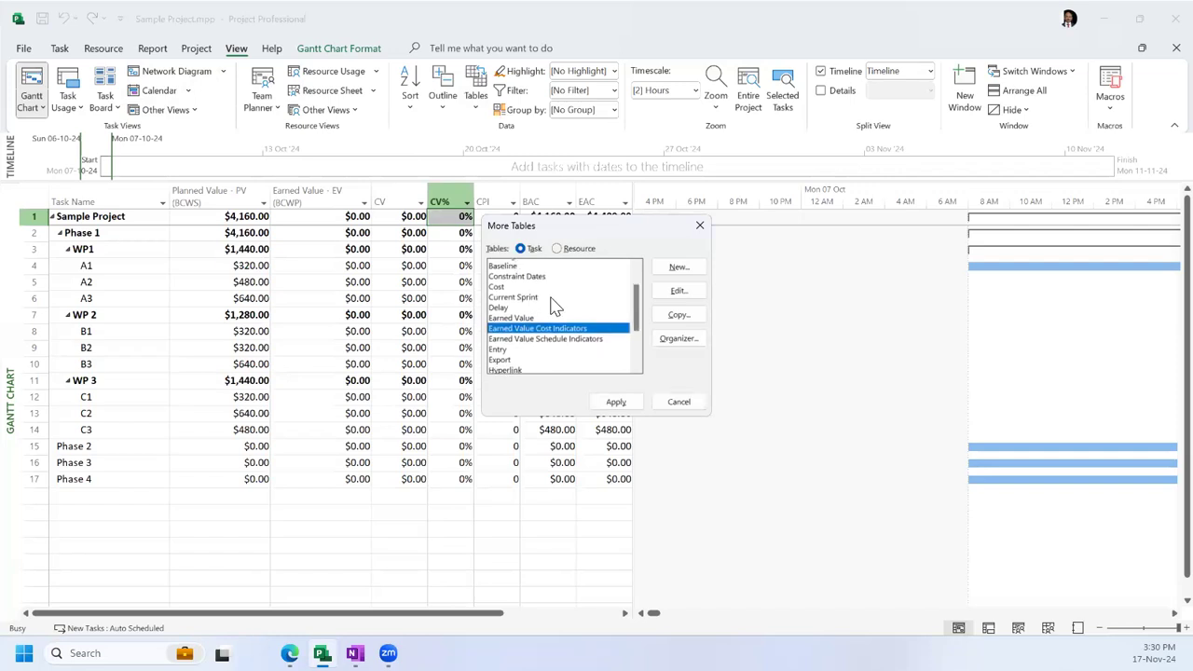
scroll(554, 305, up, 1)
scroll(554, 309, down, 1)
scroll(554, 308, up, 1)
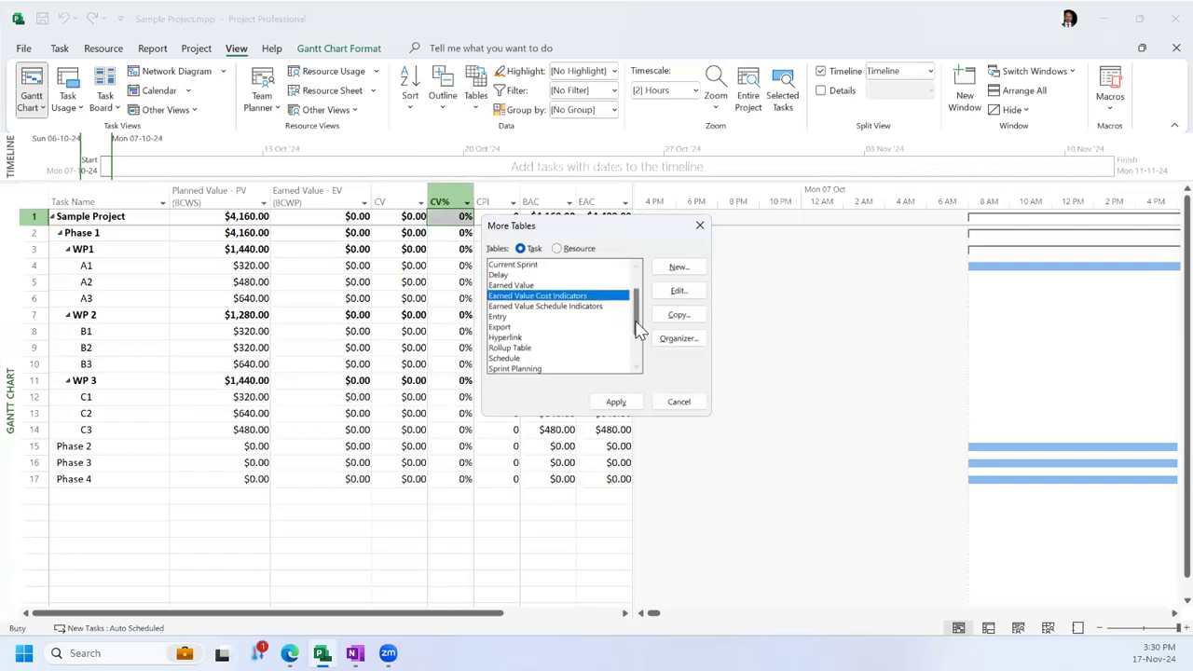
drag(637, 322, 639, 353)
scroll(620, 338, down, 1)
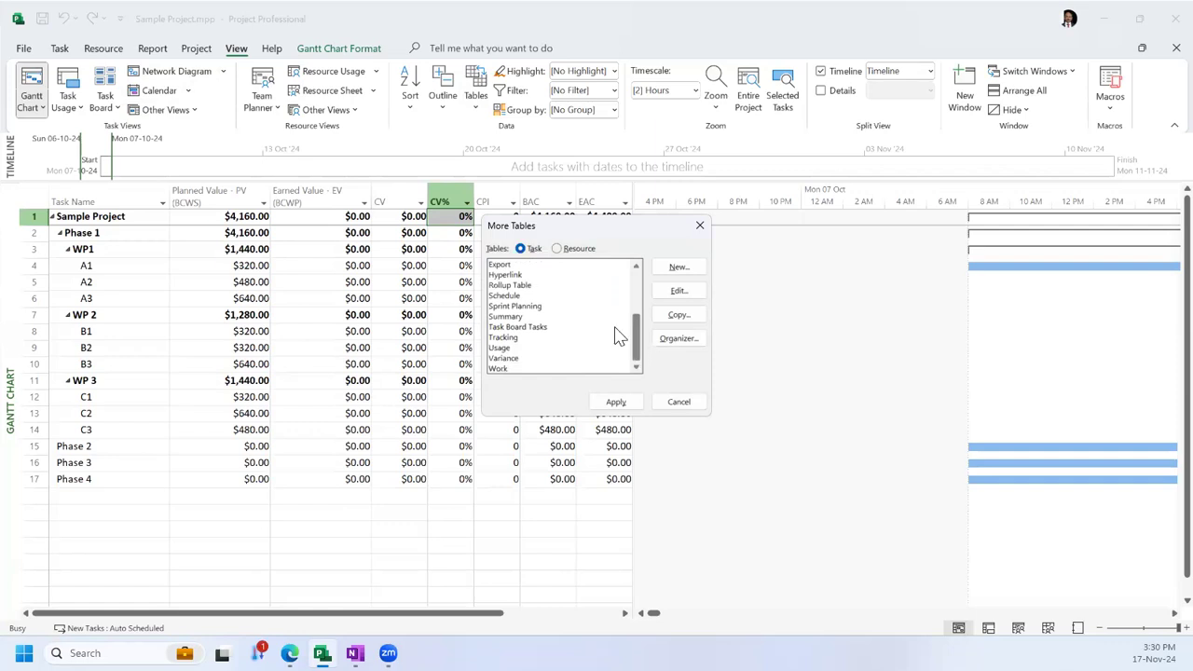
click(538, 296)
click(621, 405)
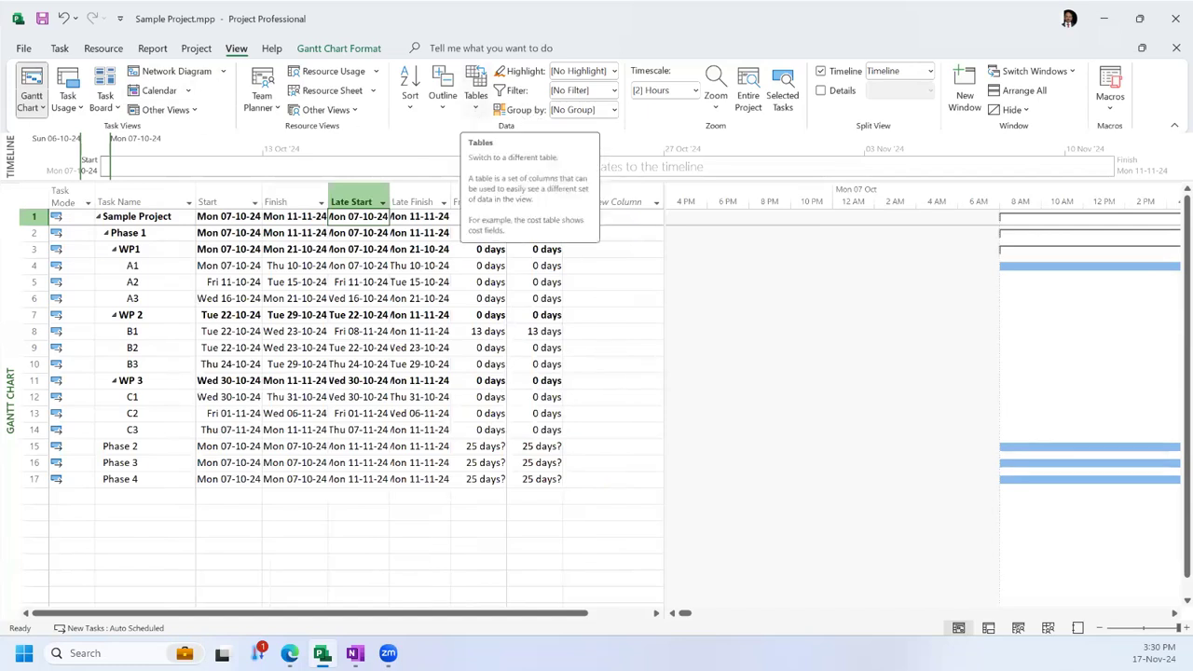
Step: Reset the Gantt Chart view to its default and bring the October and November task bars into view
click(34, 100)
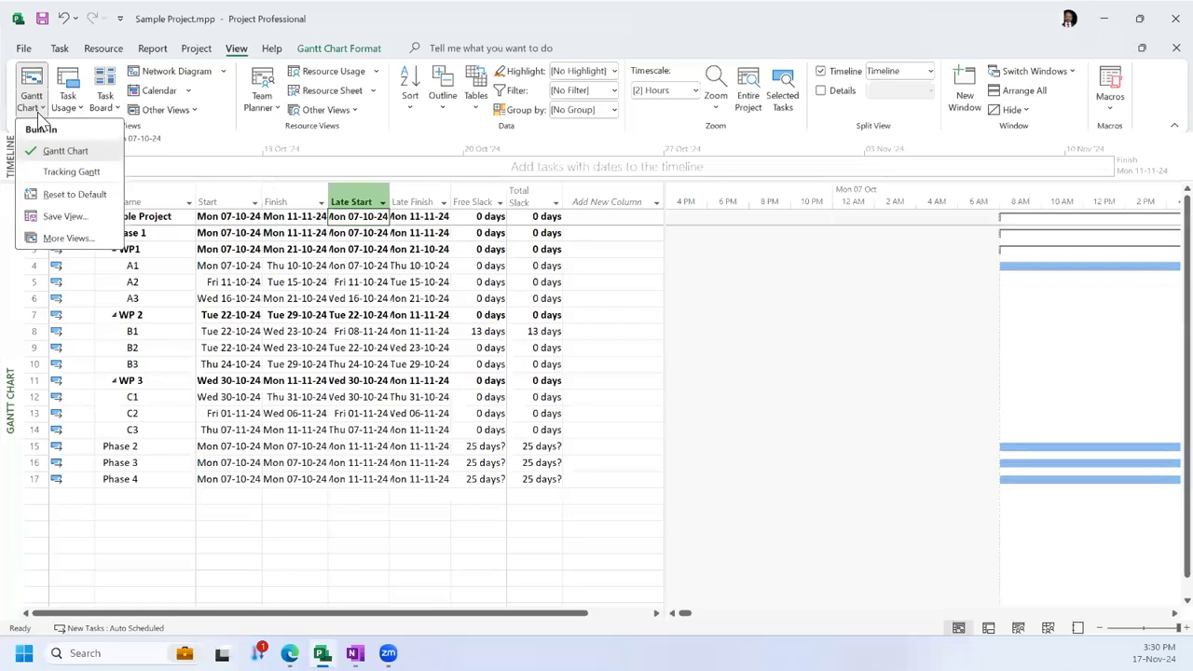
click(59, 196)
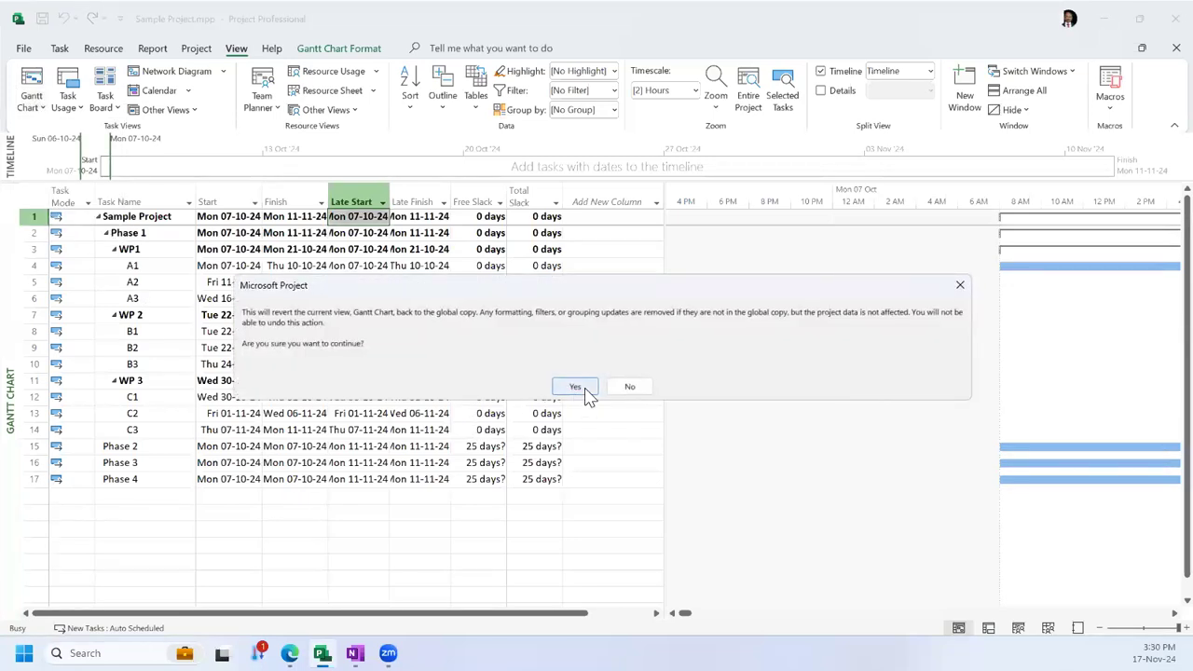
click(580, 388)
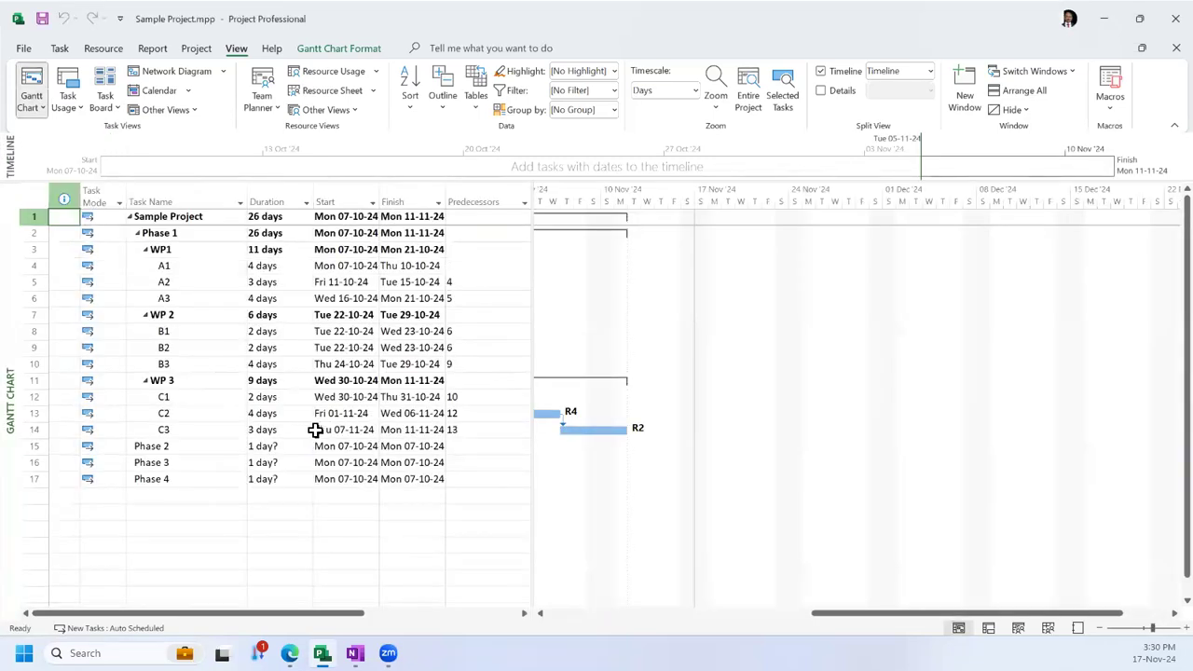
drag(783, 616, 597, 615)
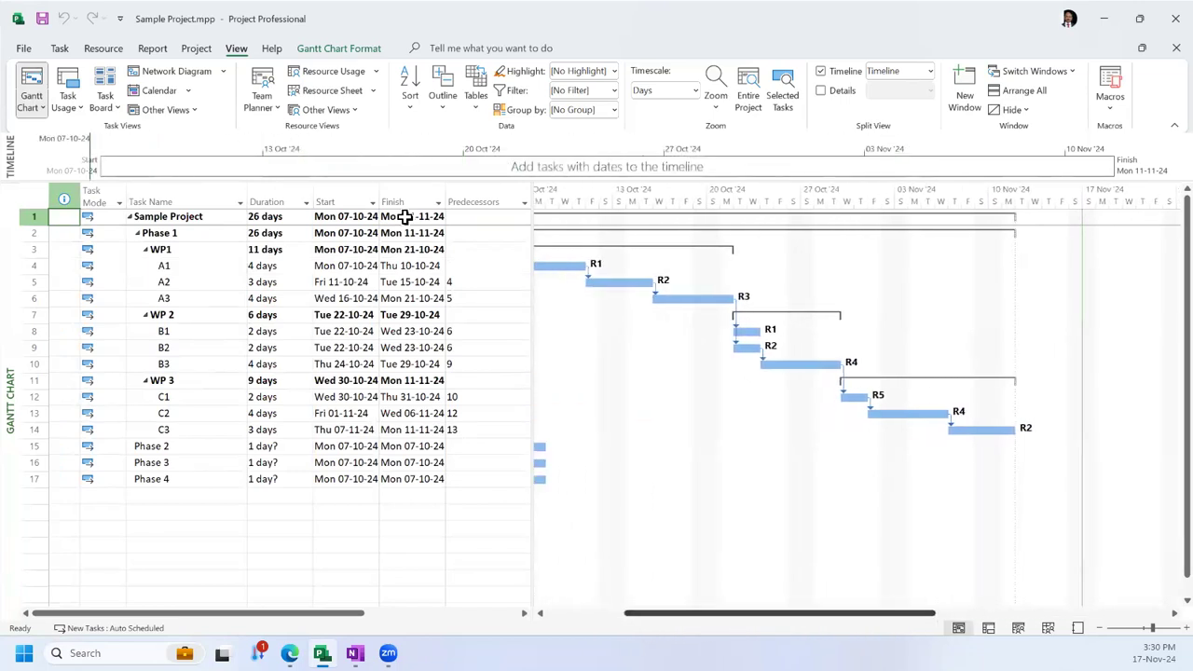
Step: Apply the Earned Value Schedule Indicators table and widen the table area beyond the SPI column
click(476, 103)
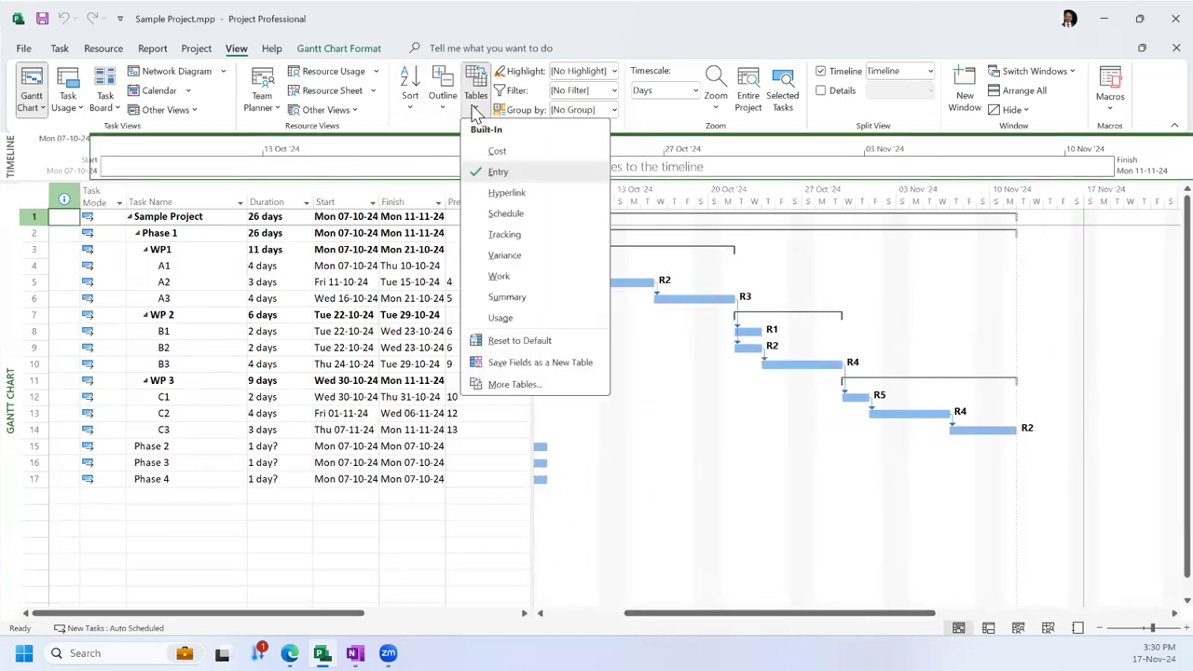
click(513, 384)
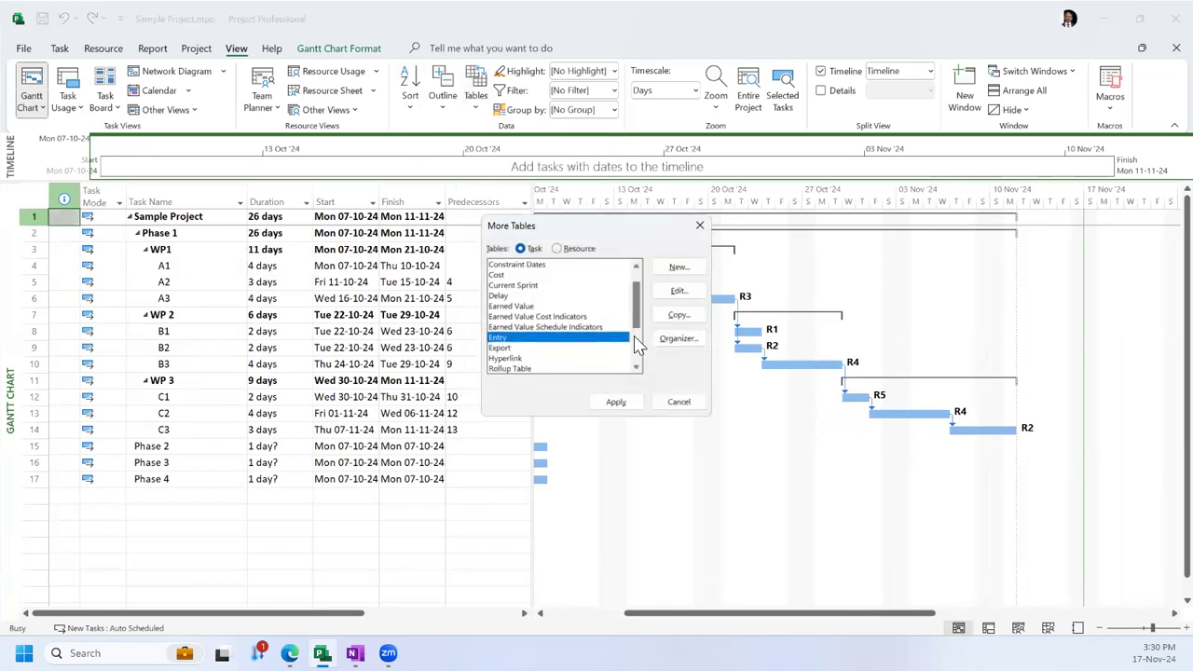
scroll(638, 345, down, 2)
scroll(638, 317, up, 3)
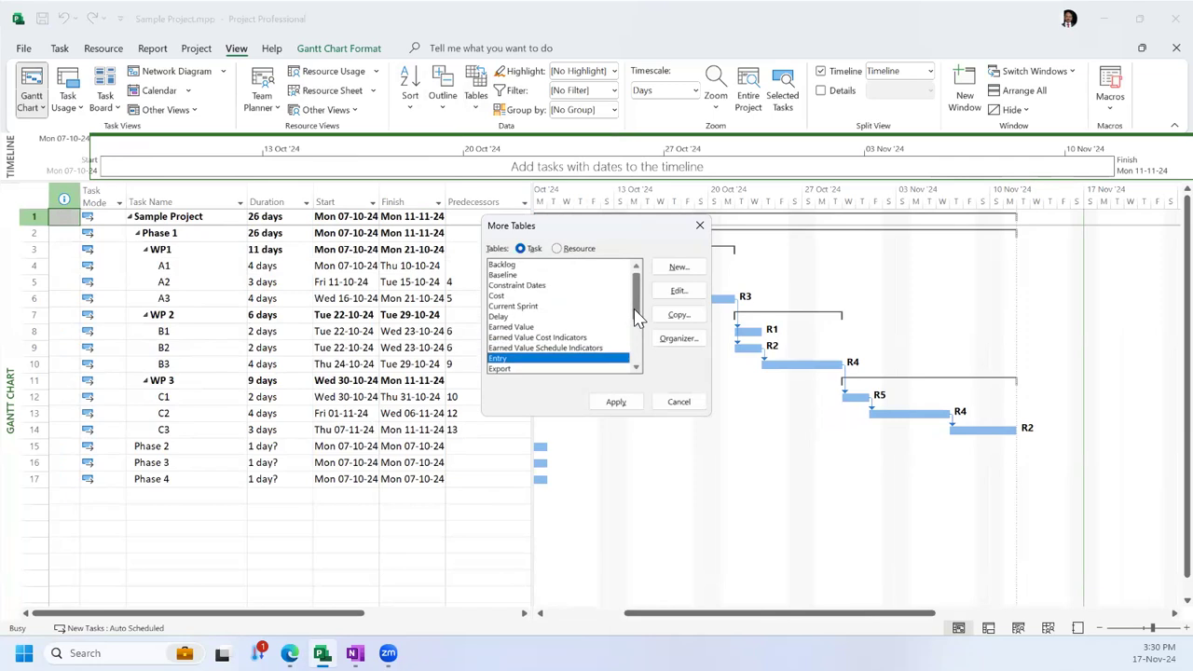
click(597, 348)
click(616, 402)
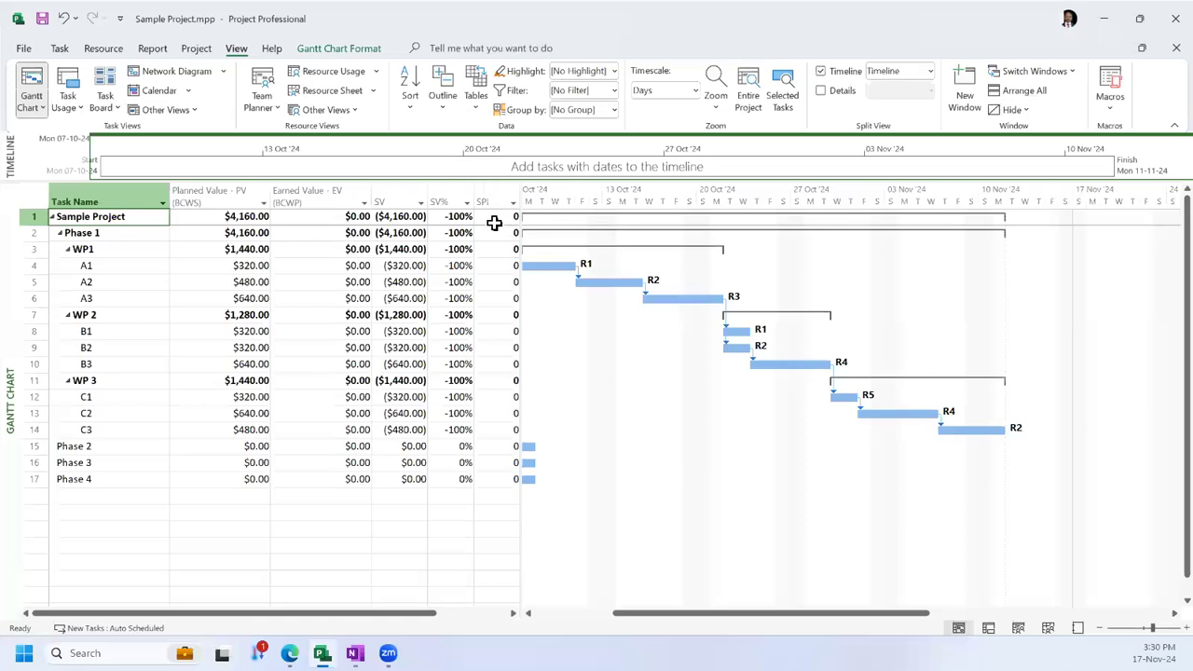
drag(525, 578, 616, 577)
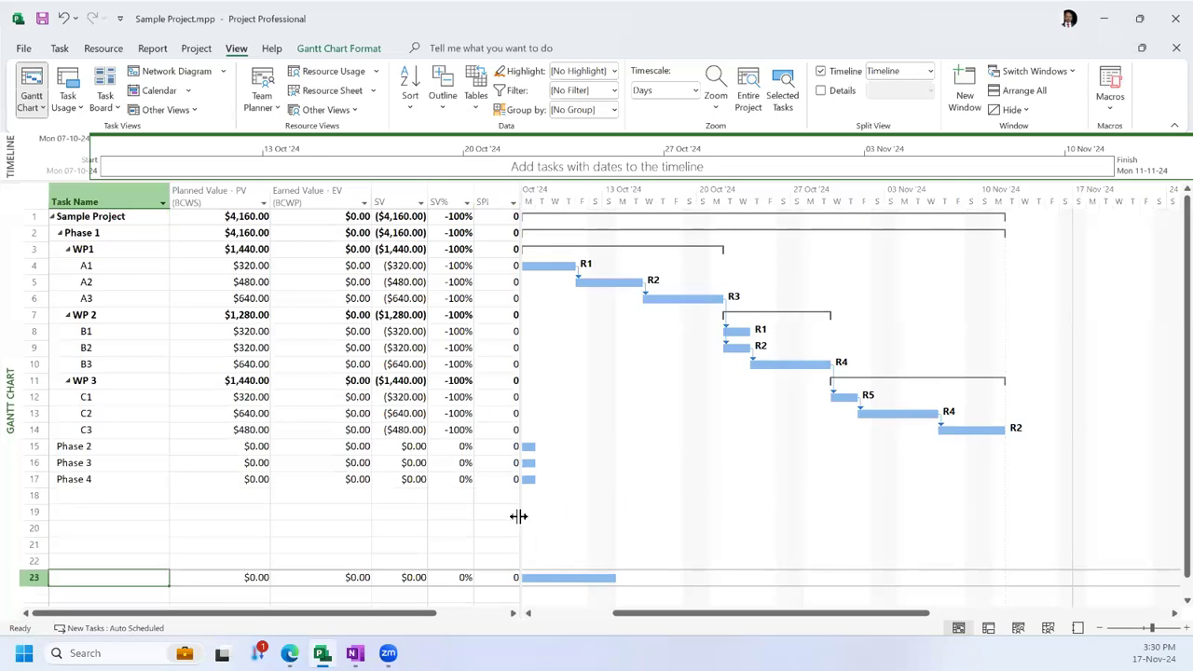
drag(519, 513, 594, 514)
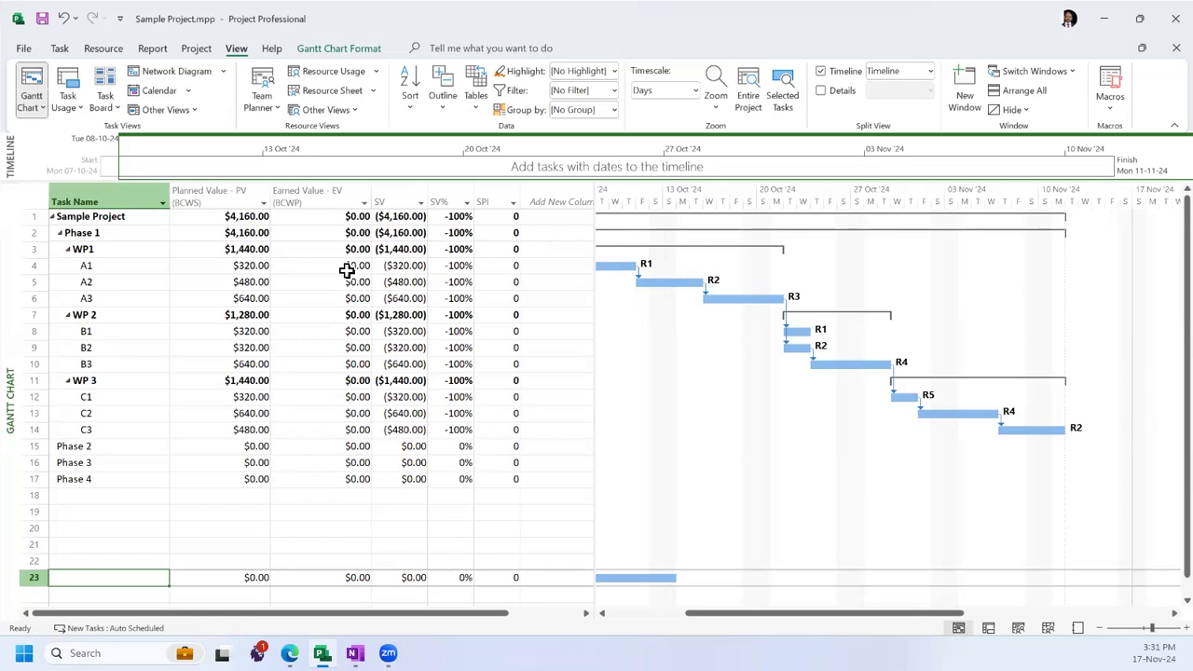
Step: Insert a % Complete column before the Task Name column of the table
click(94, 265)
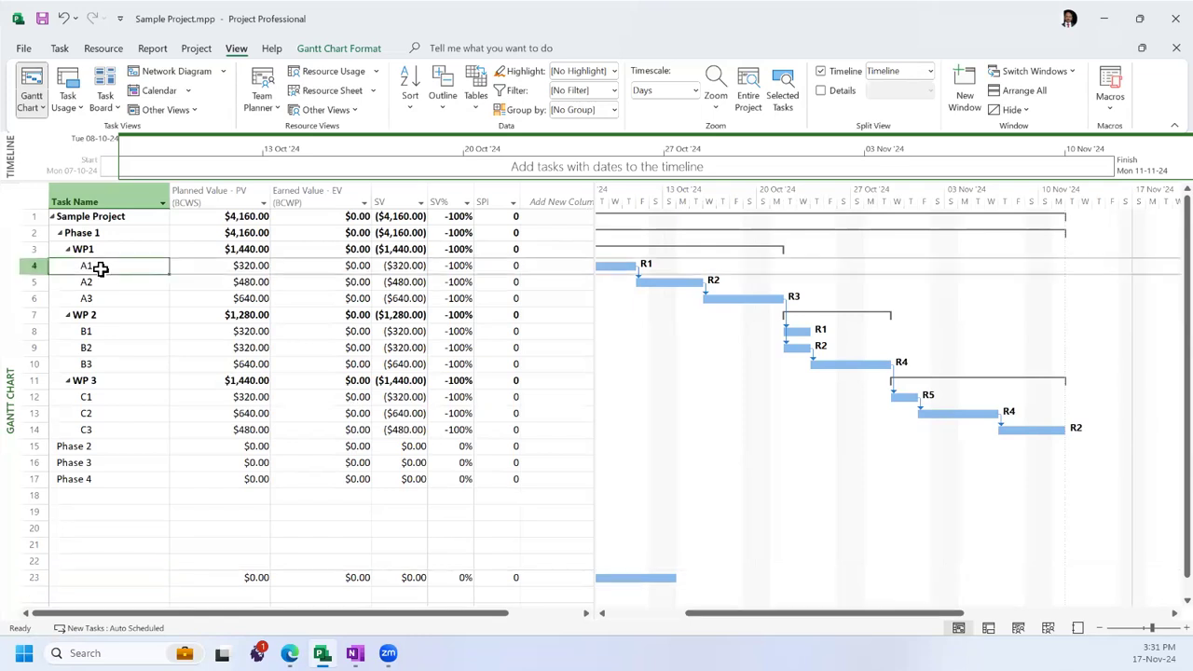
click(109, 199)
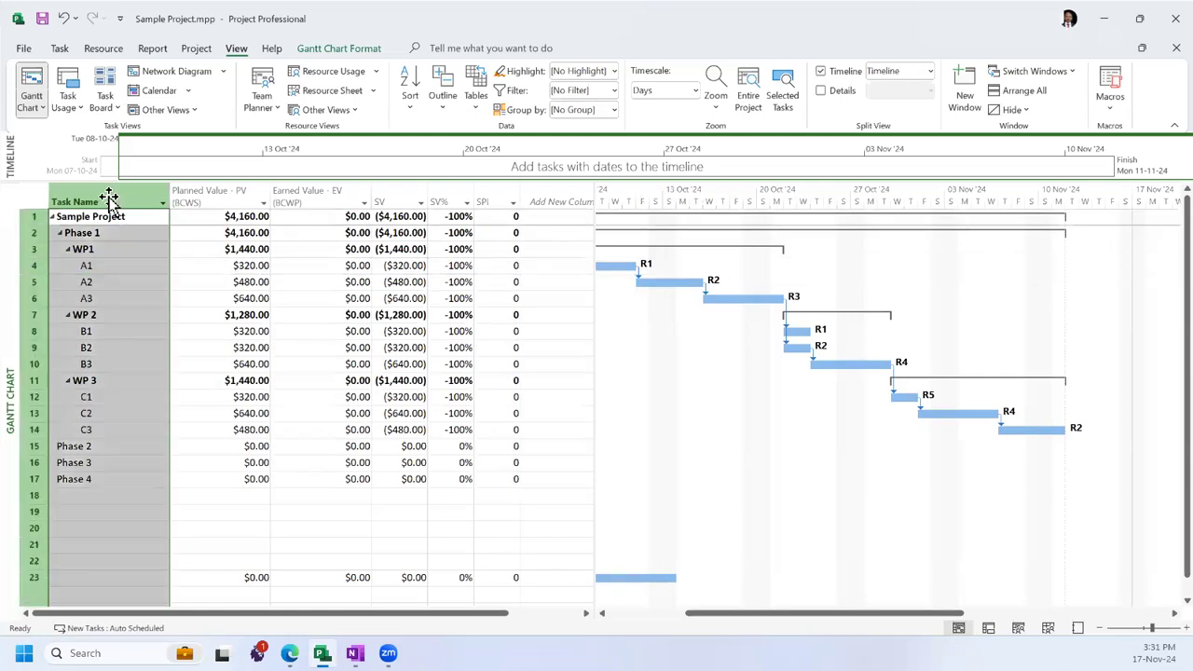
right_click(111, 200)
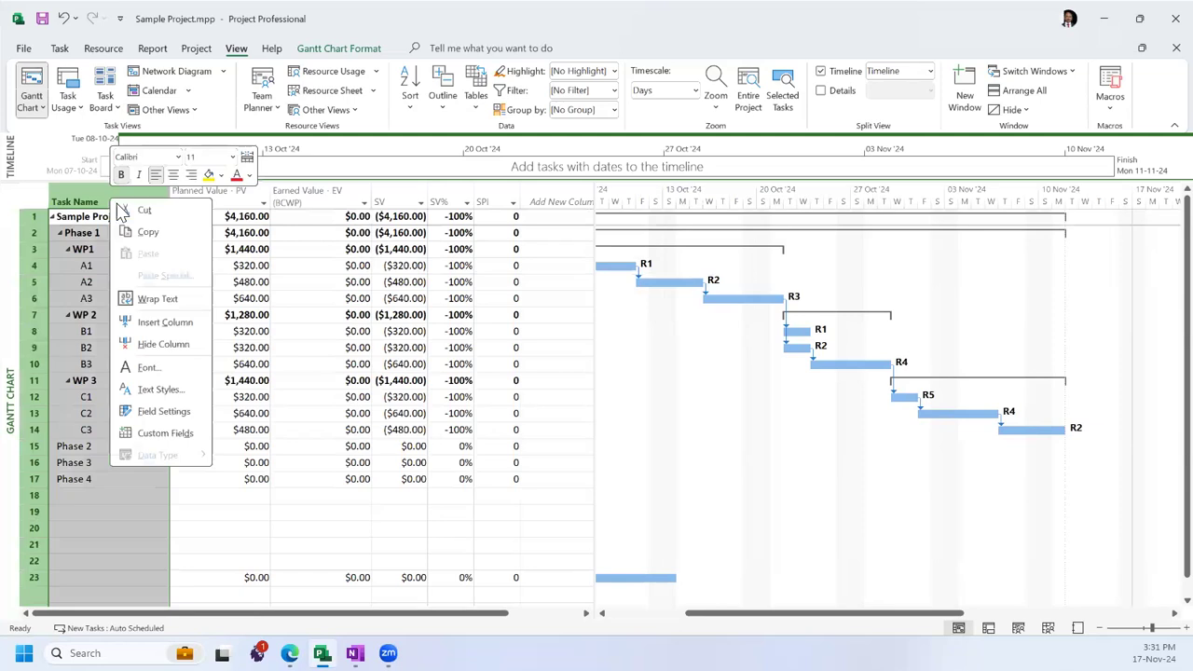
click(160, 327)
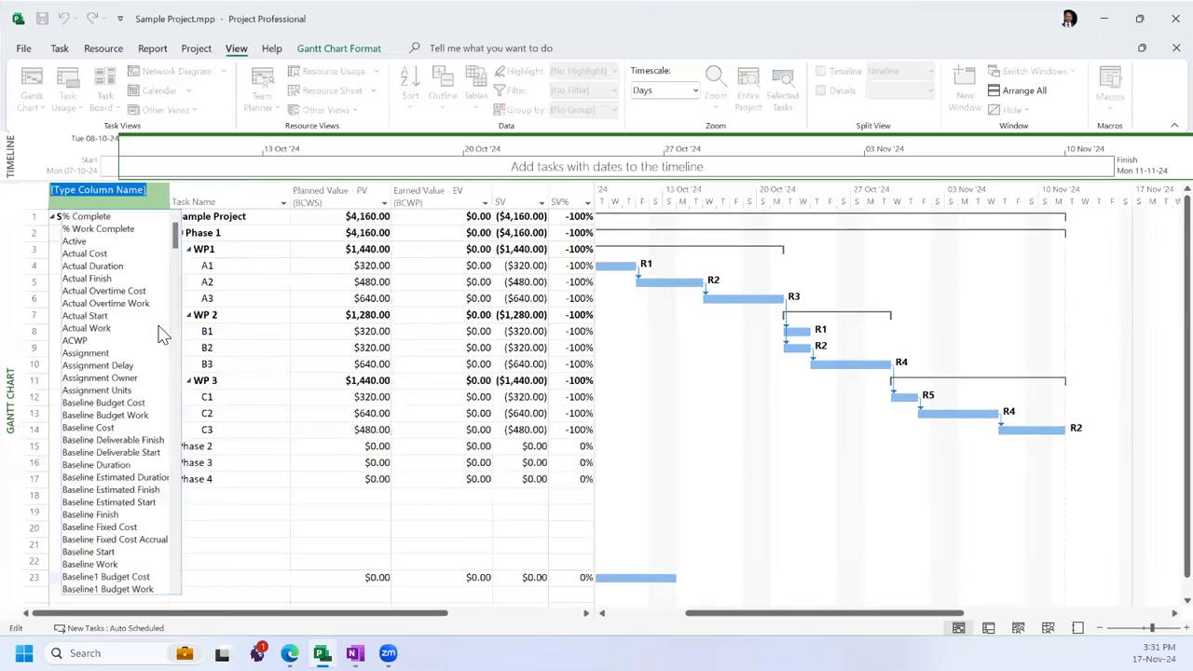
click(110, 220)
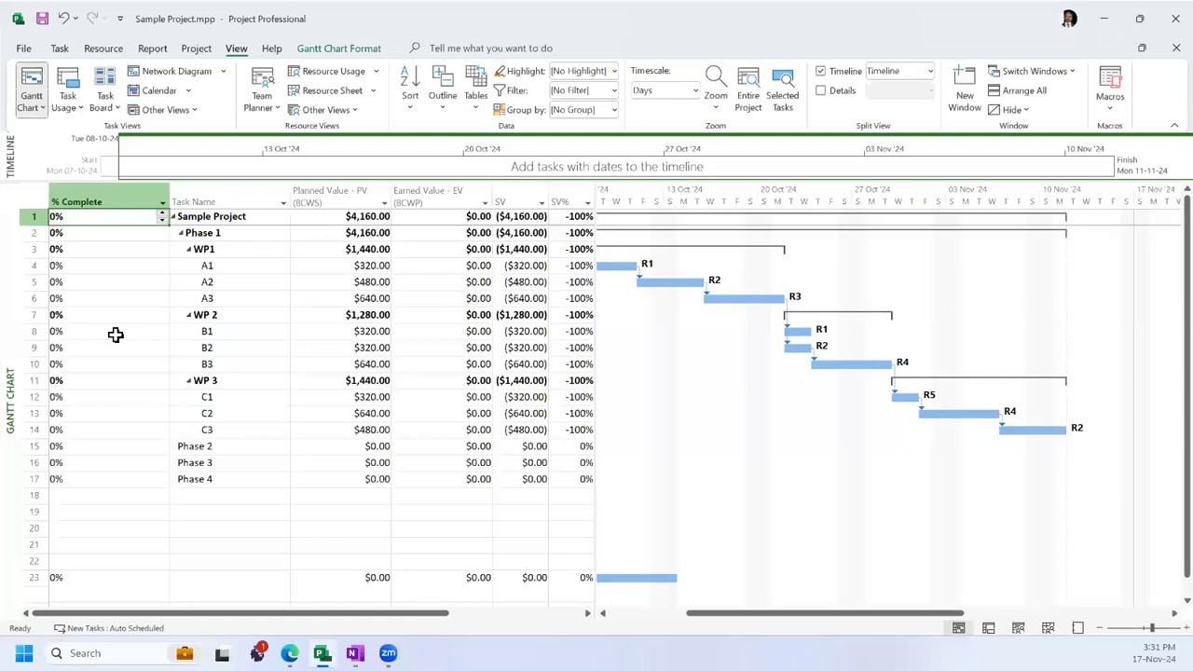
Step: Set the % Complete of task A1 to 100 and widen the table area to show the SPI column
click(82, 270)
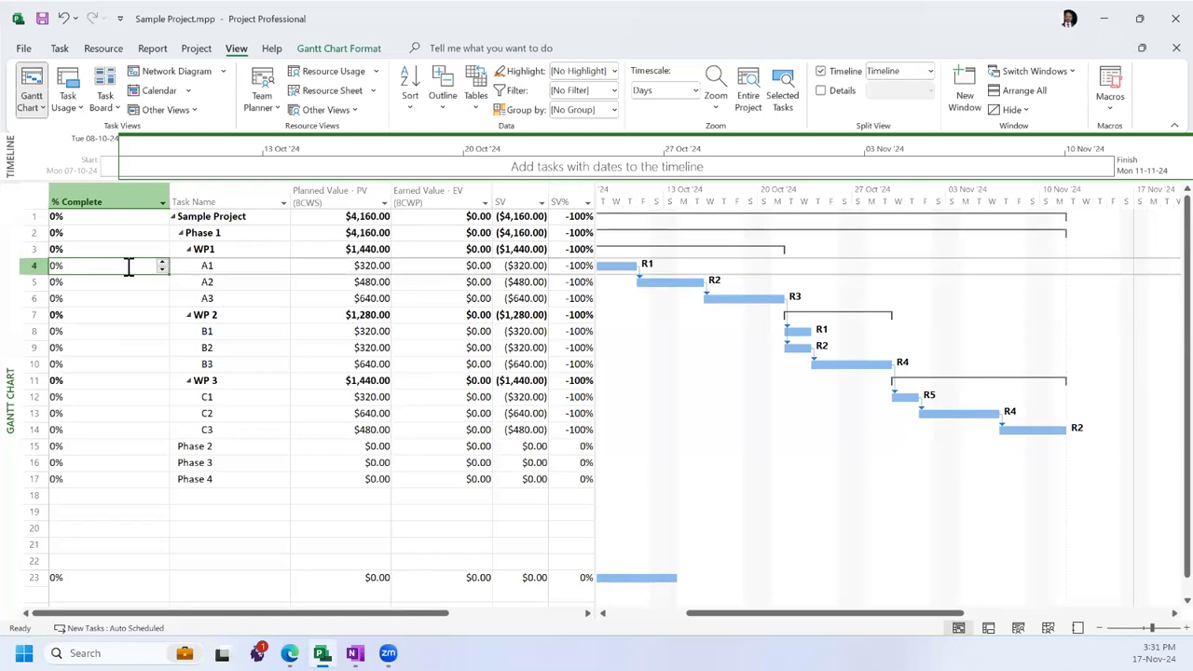
text(100)
key(Return)
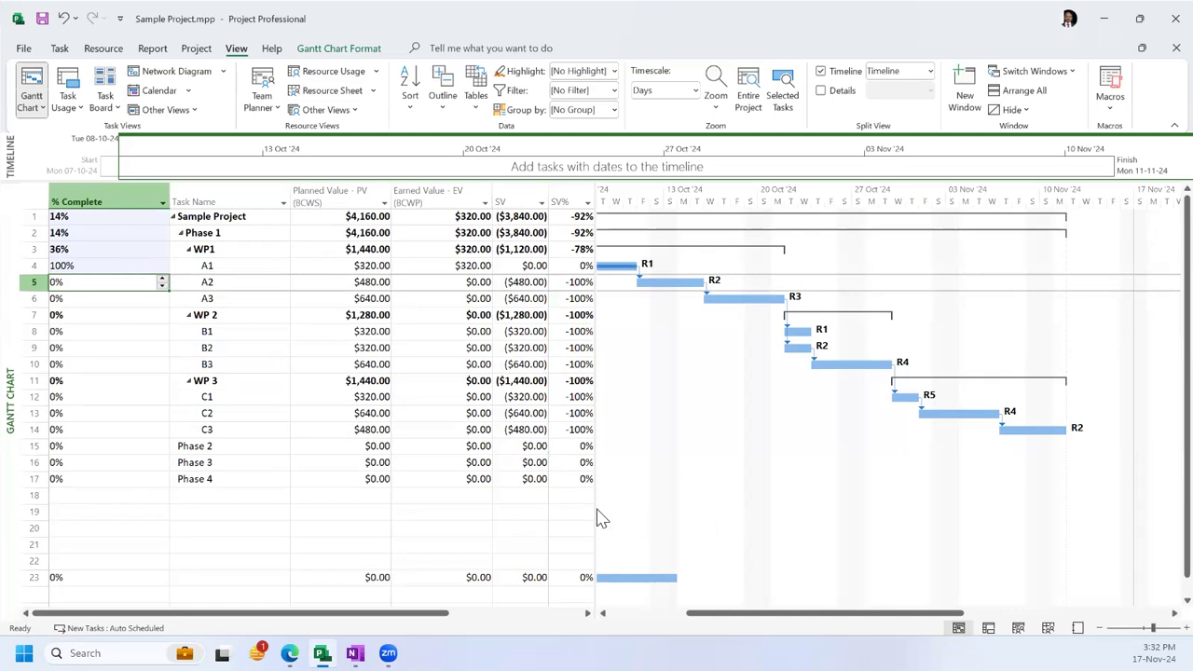
drag(597, 507, 695, 508)
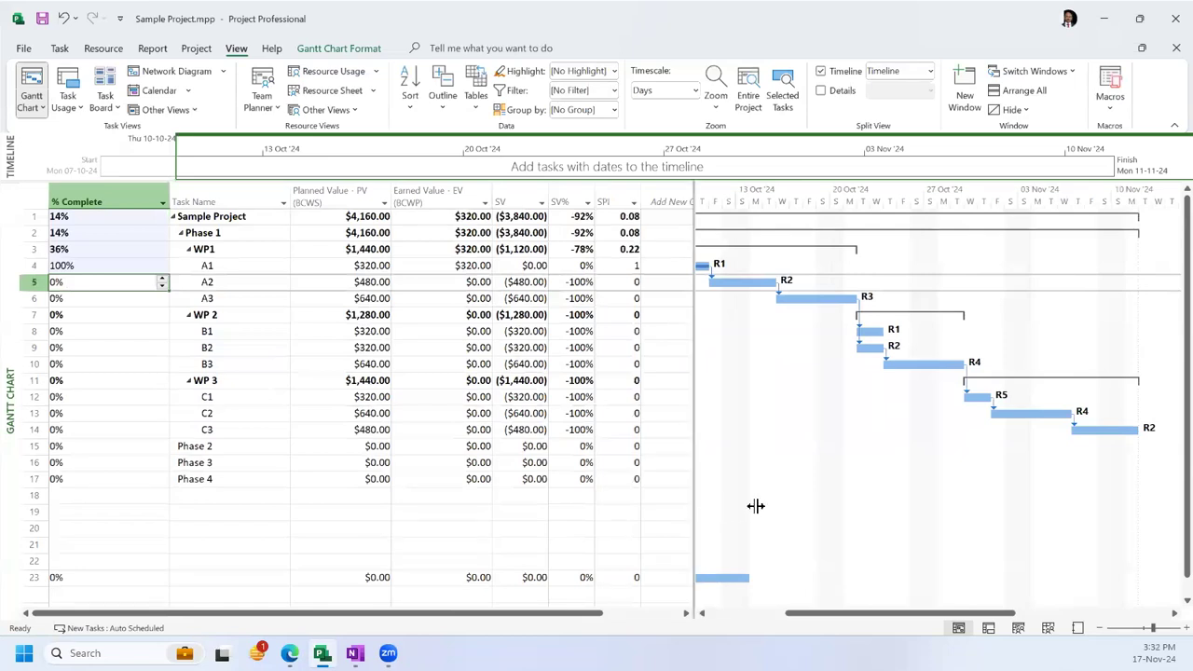
drag(715, 528, 756, 527)
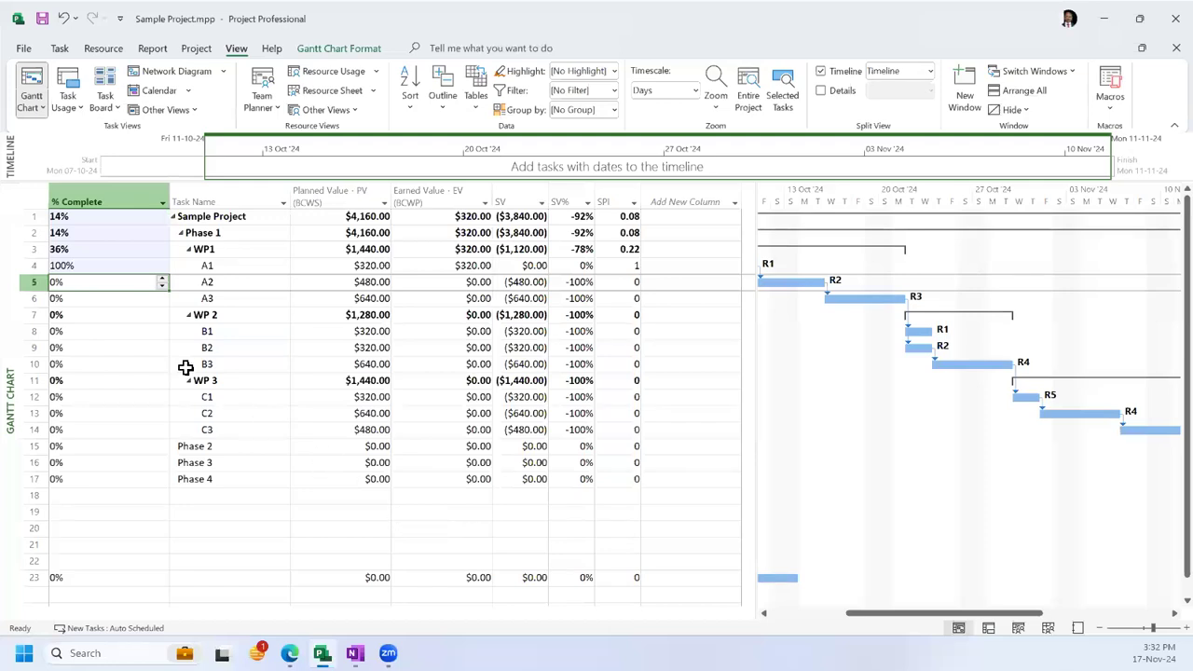
Step: Set task A1's % Complete to 0 and back to 100 to compare its effect on the earned value indicators
text(0)
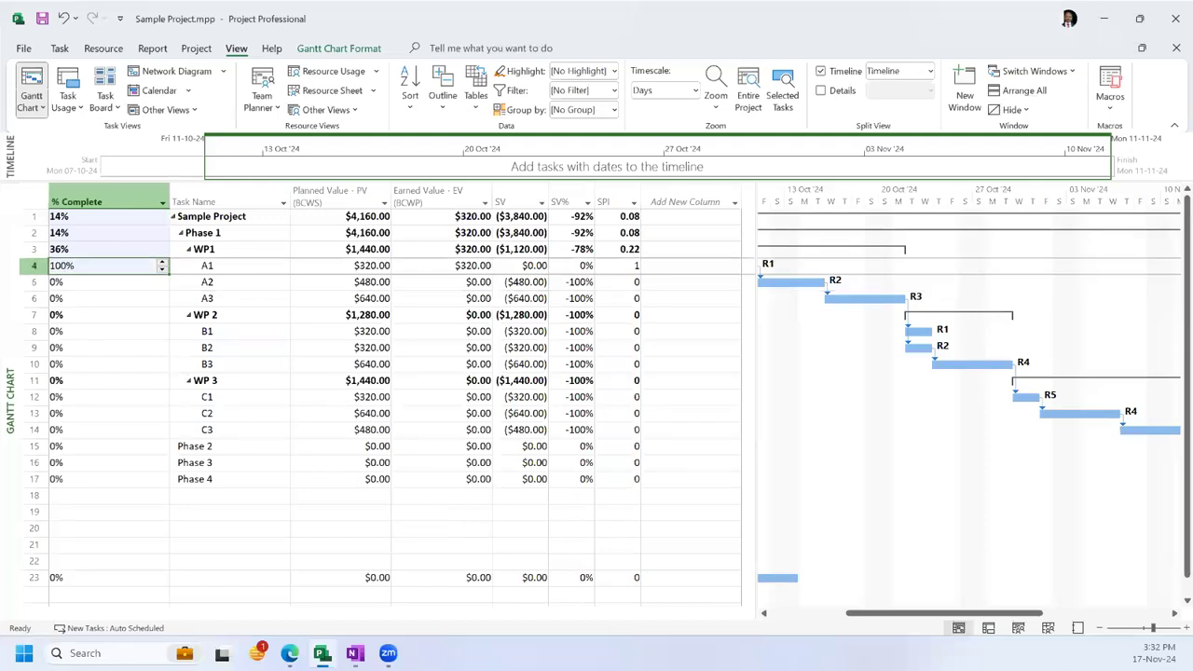
key(Return)
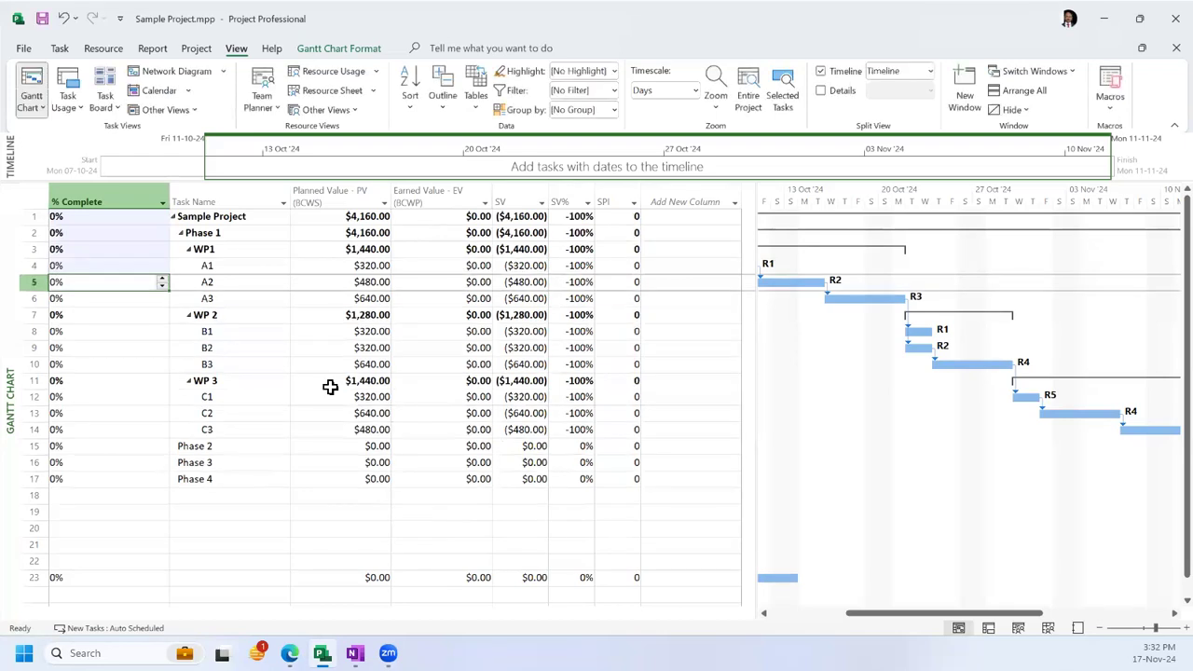
key(Up)
text(100)
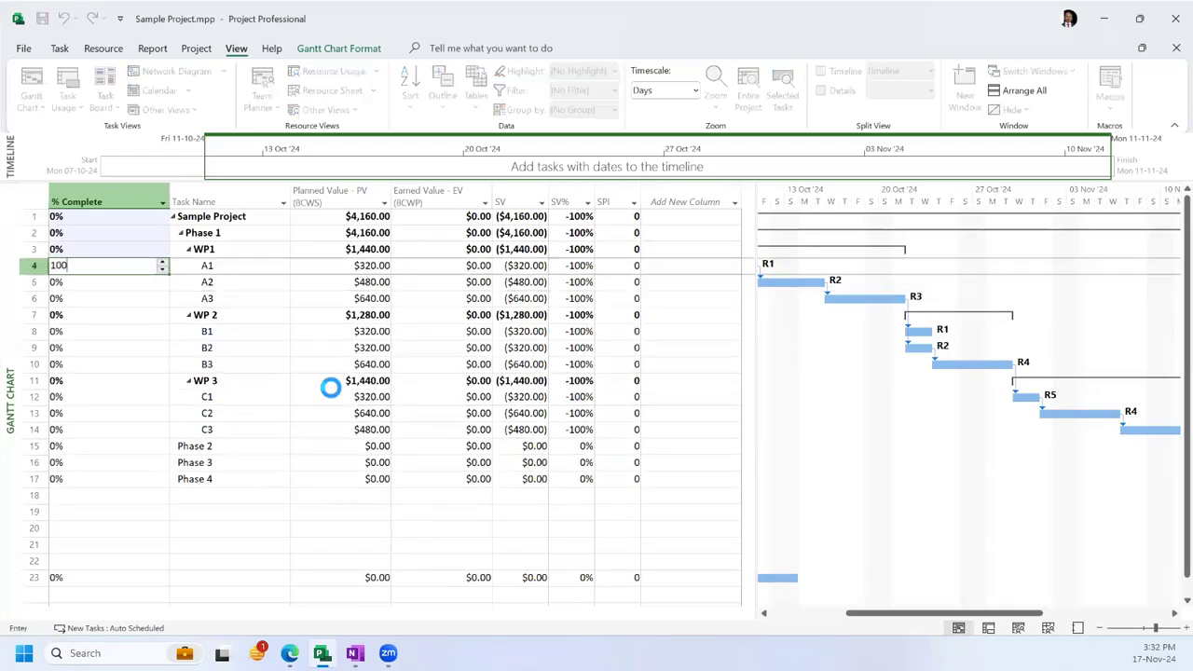
key(Return)
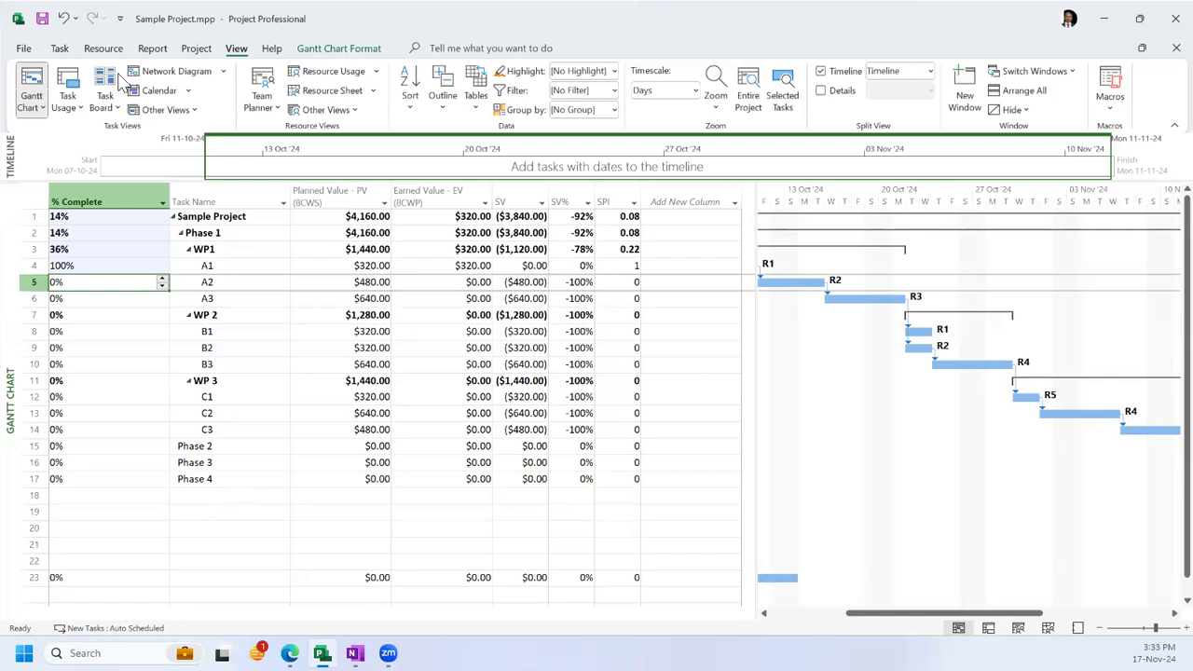
scroll(144, 78, up, 1)
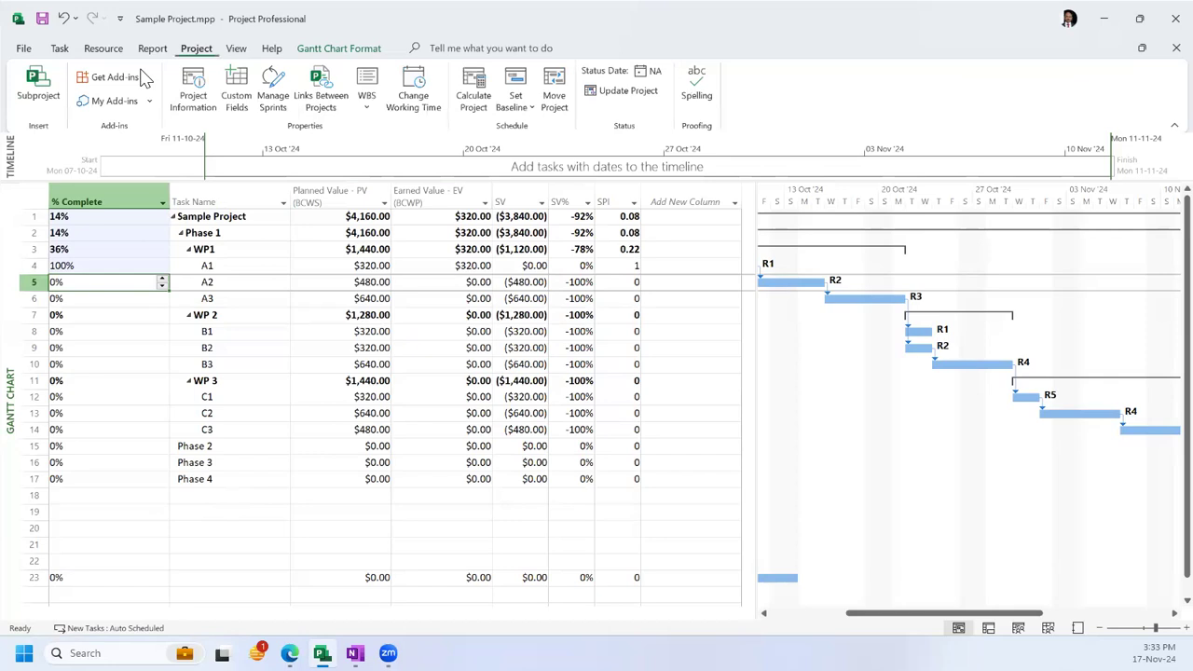
Step: Set the project's status date to Tue 15-10-2024 in the project information
click(193, 93)
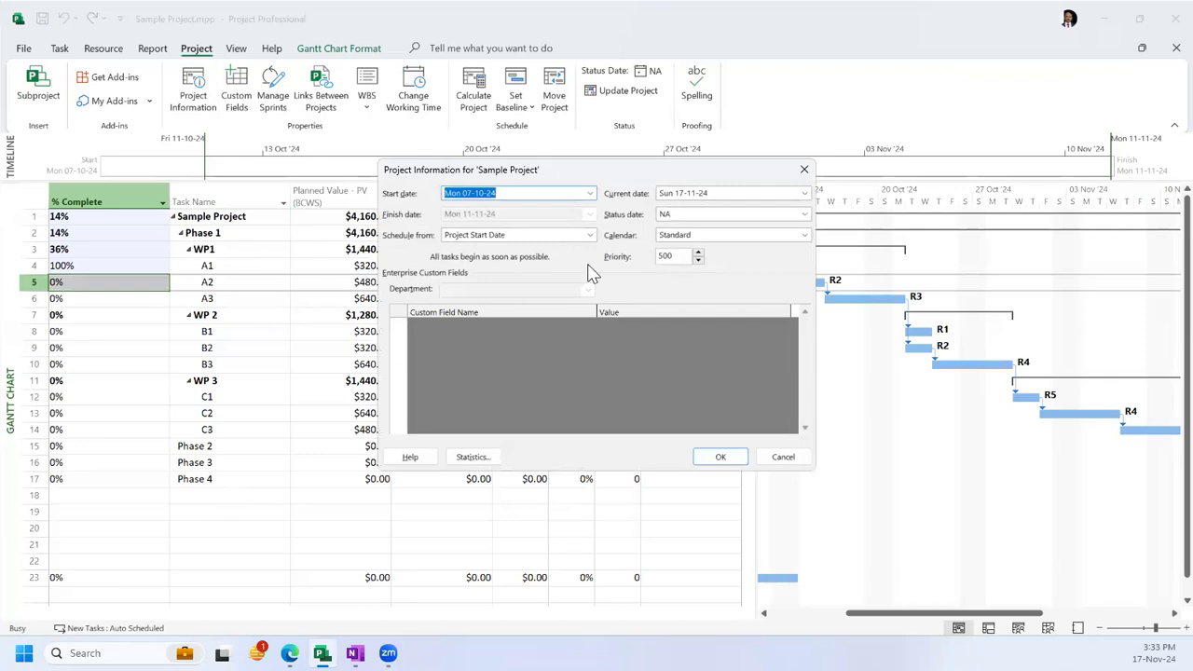
click(807, 217)
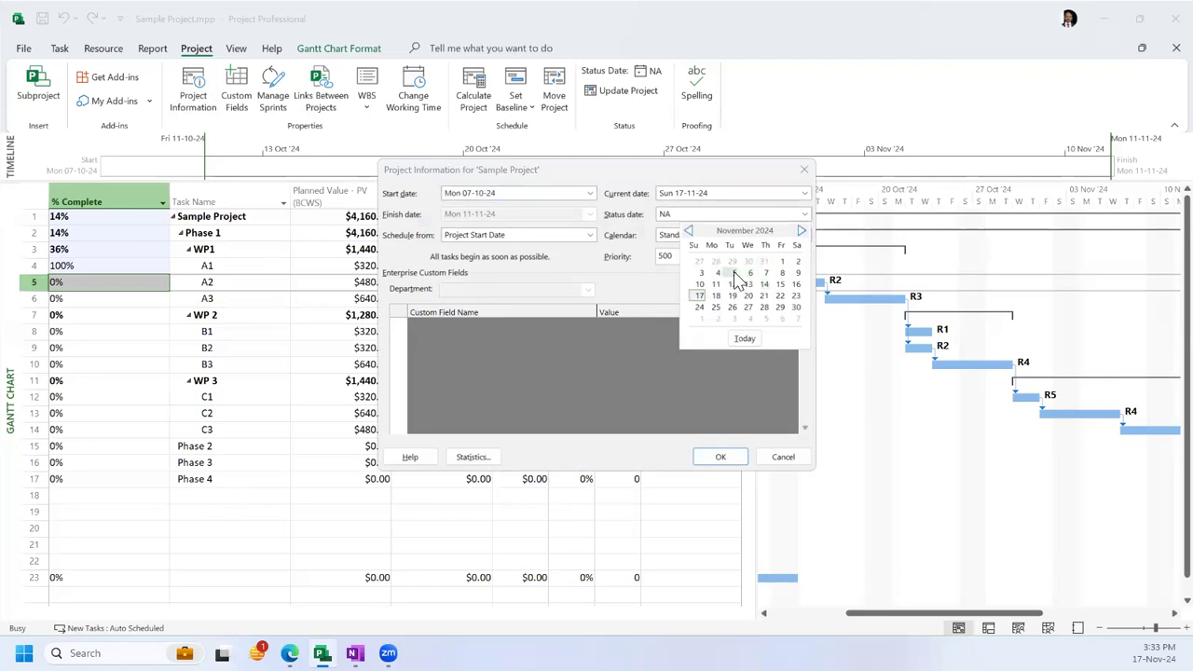
click(689, 232)
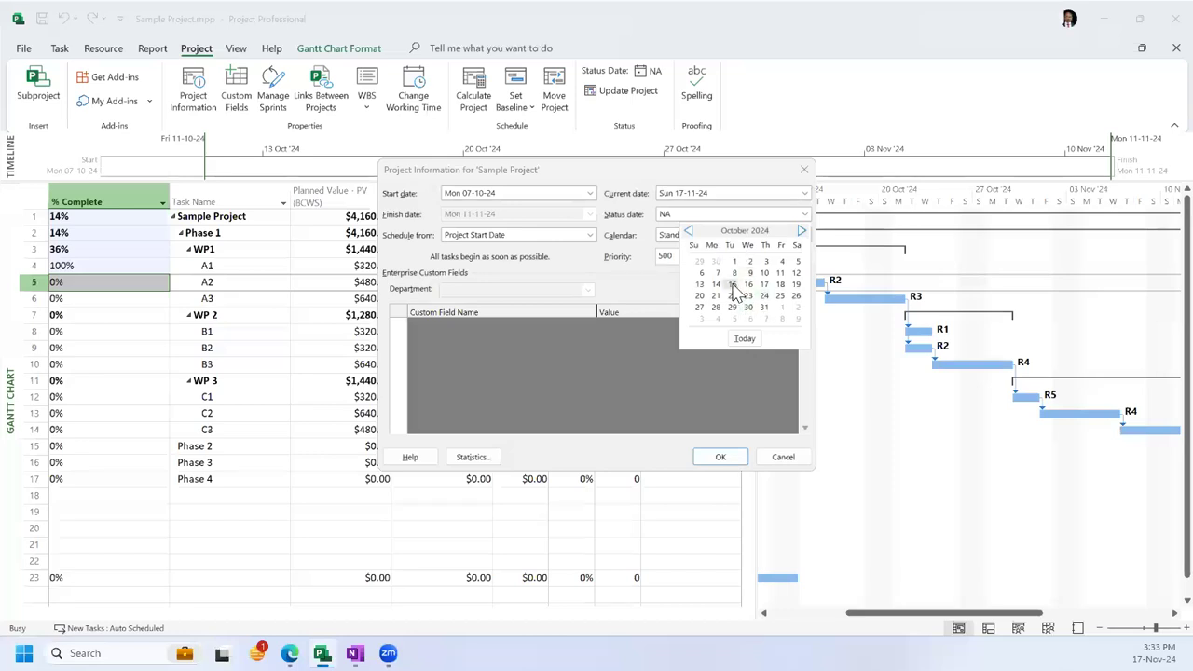
click(733, 285)
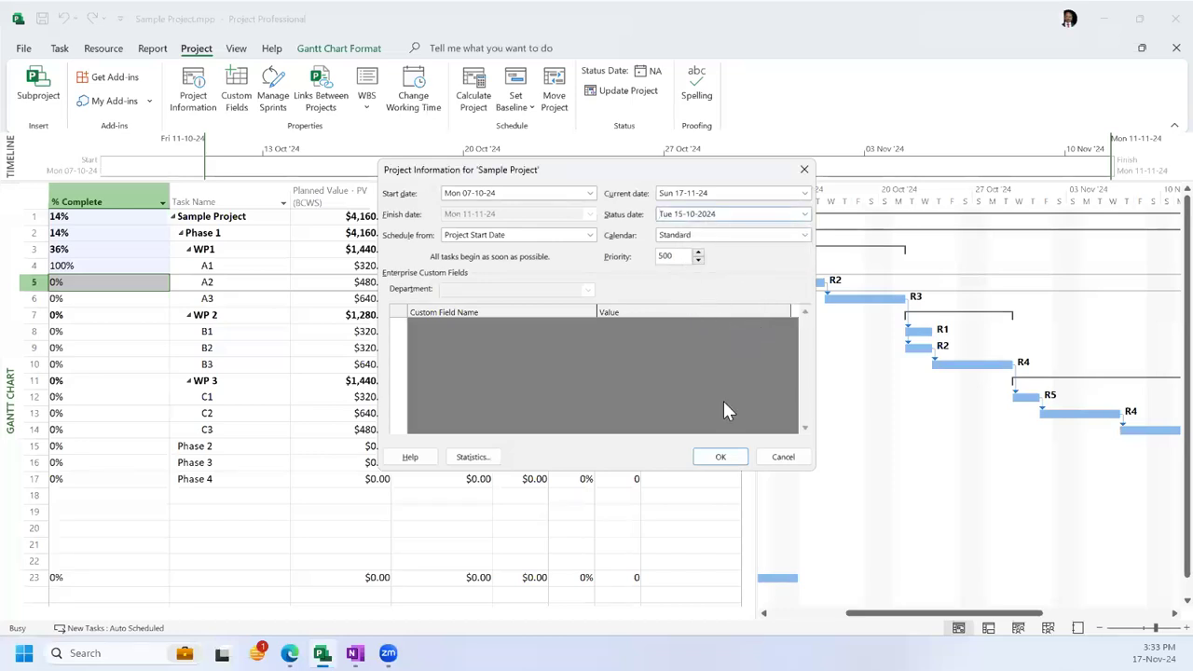
click(722, 464)
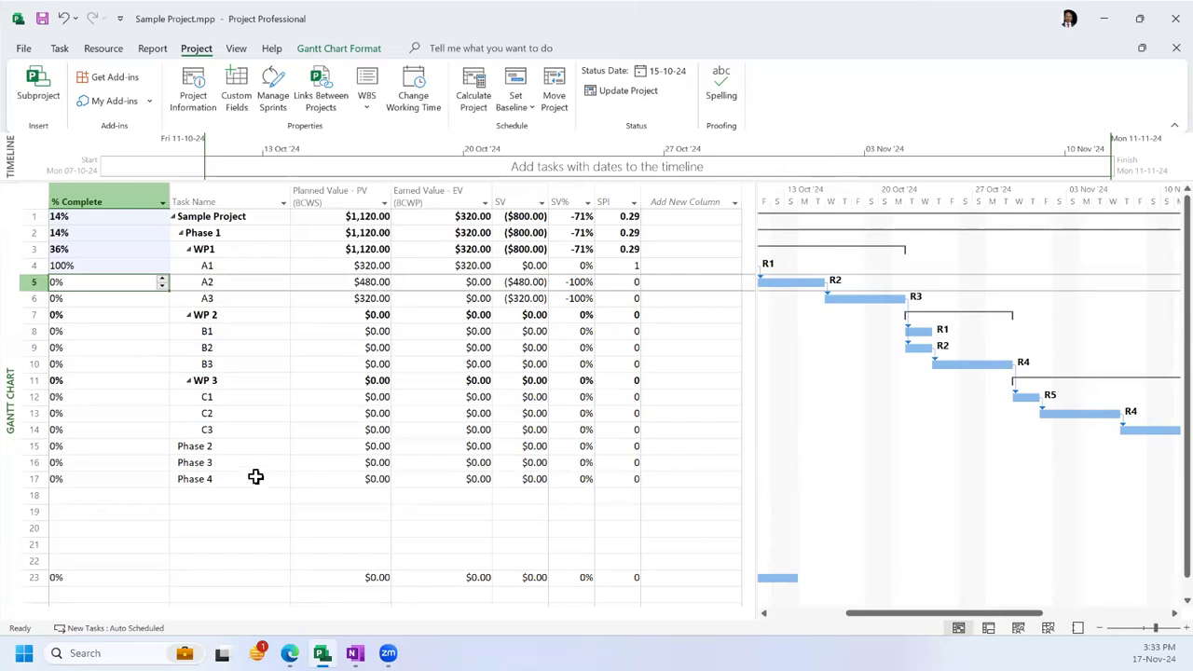
Step: Set the % Complete of task A2 to 100
click(70, 284)
text(10)
key(BackSpace)
key(BackSpace)
key(BackSpace)
key(BackSpace)
text(100)
key(Return)
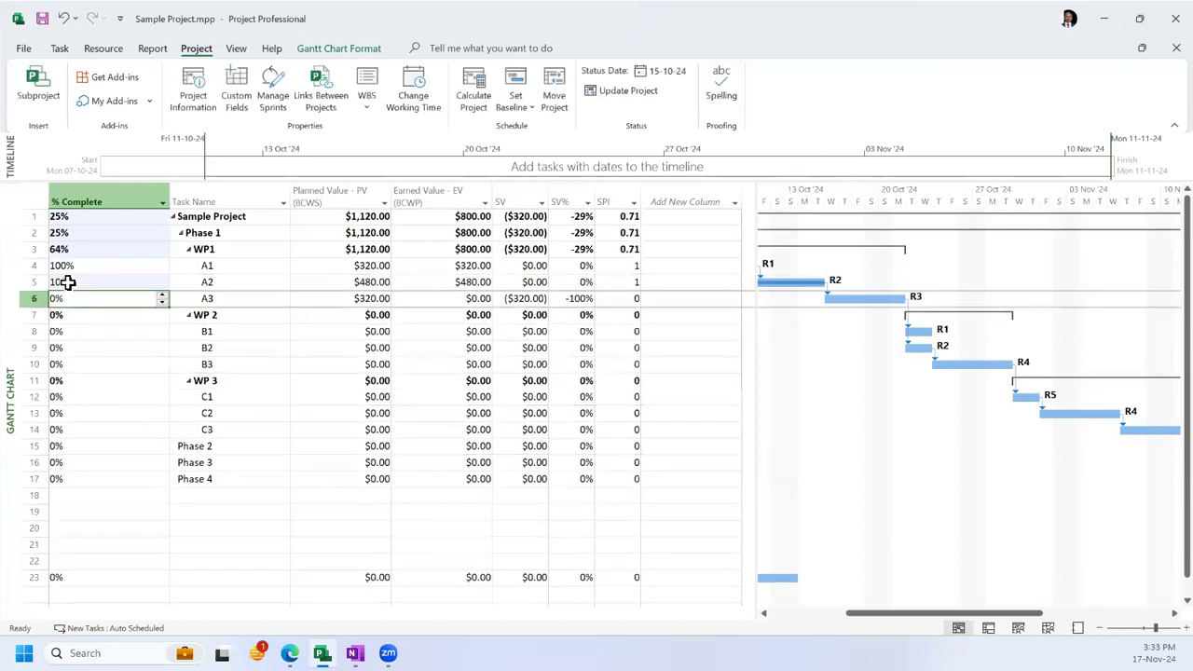
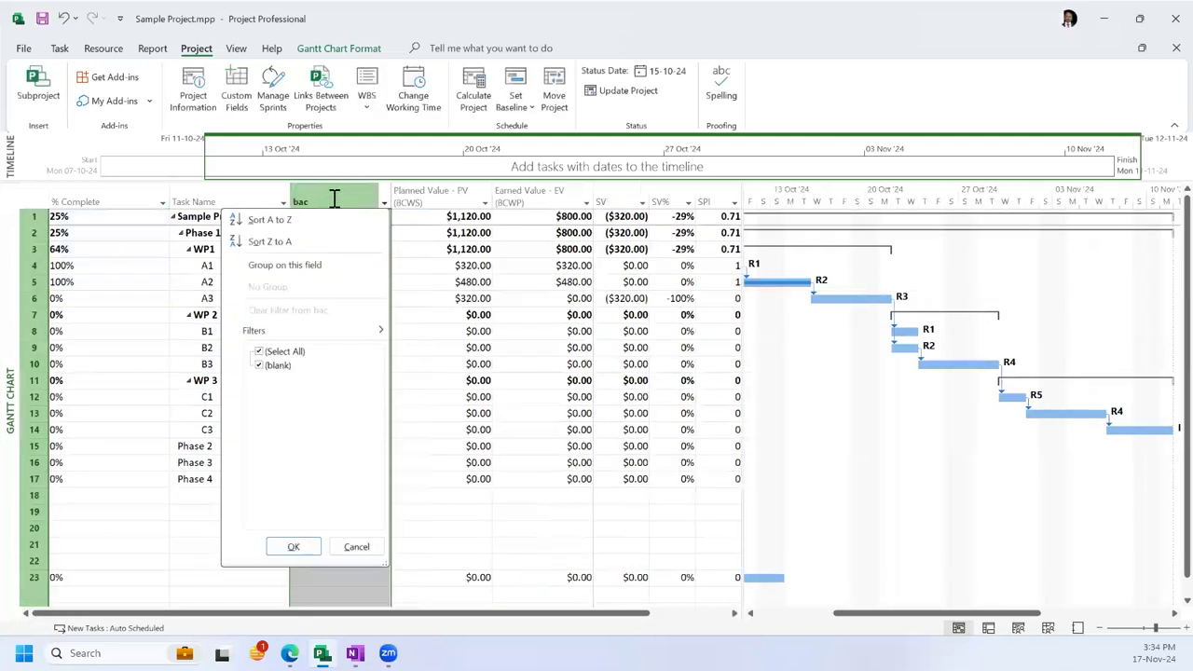
Step: Retitle the bac column before Planned Value as "budget at completion"
click(334, 200)
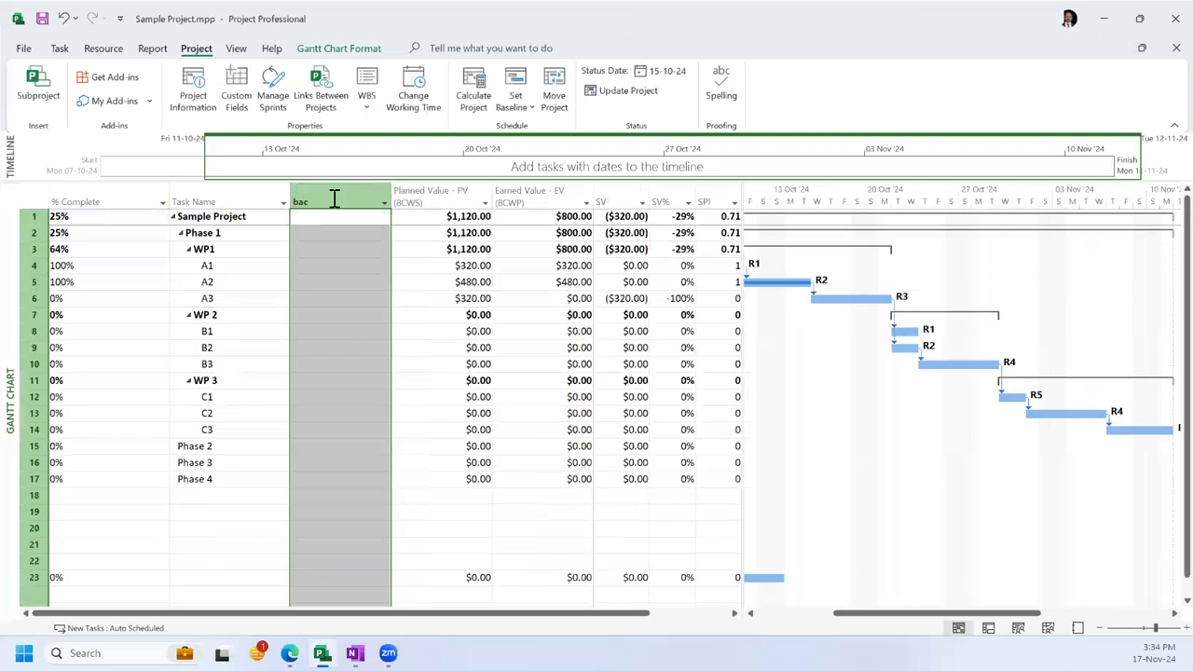
click(334, 199)
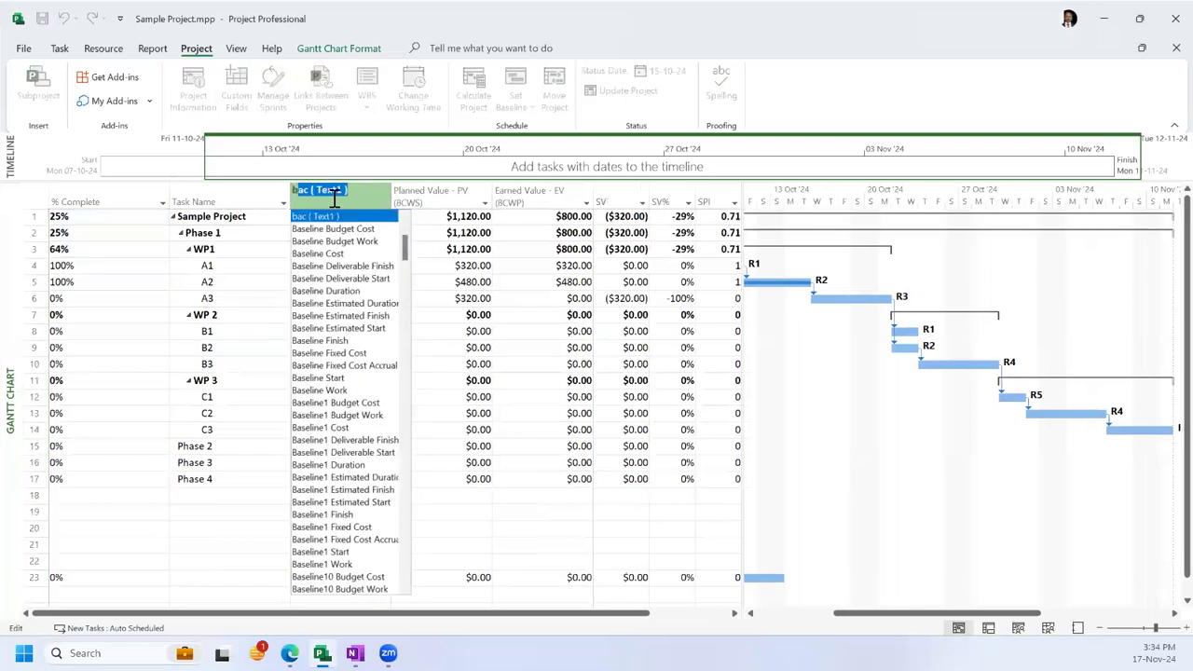
text(budget at completion)
key(Return)
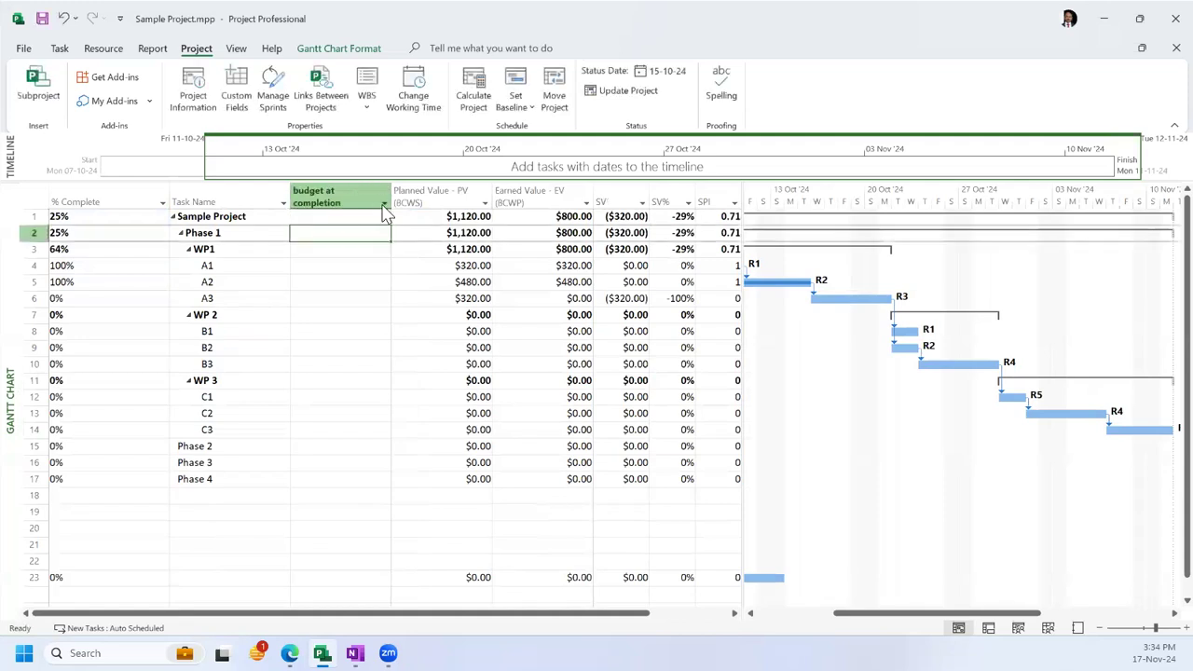
Step: Remove the budget at completion column from the table
click(335, 195)
click(366, 205)
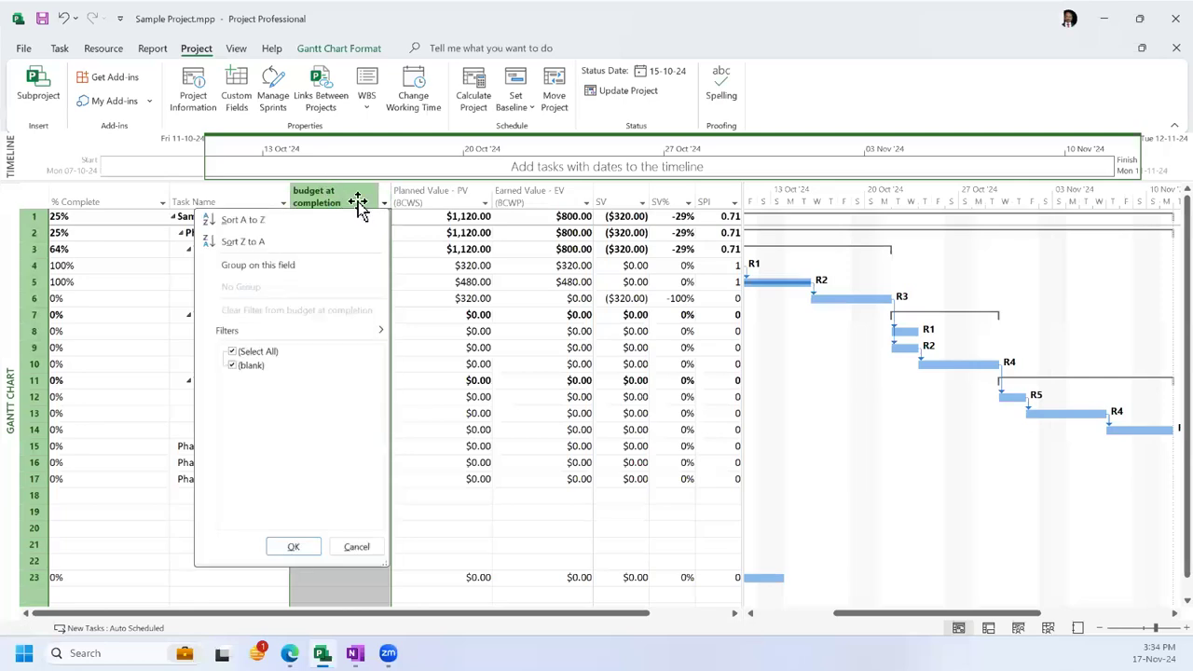
click(358, 203)
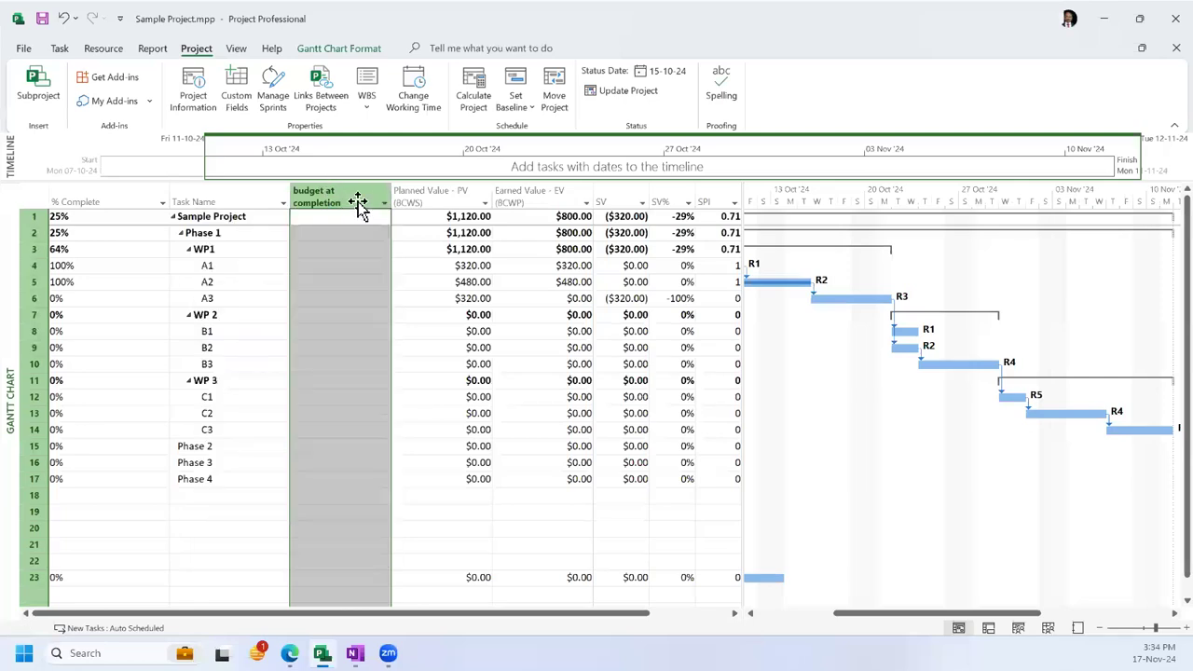
key(Delete)
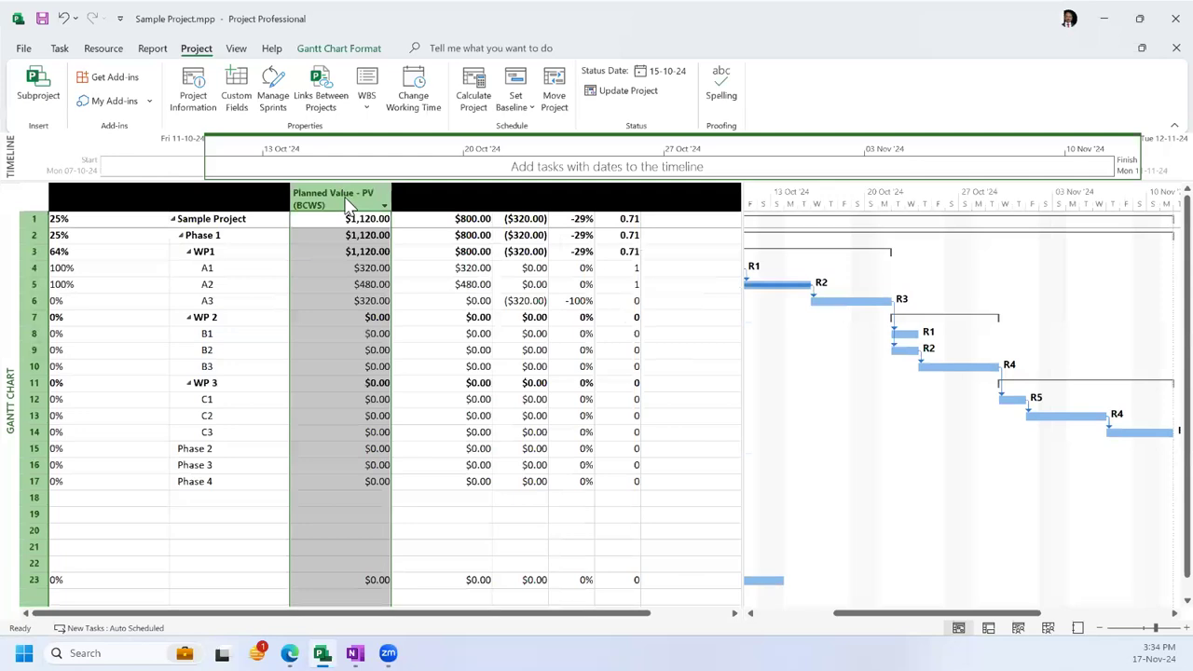
Step: Insert the existing budget at completion text field as a column before the Planned Value column
right_click(346, 197)
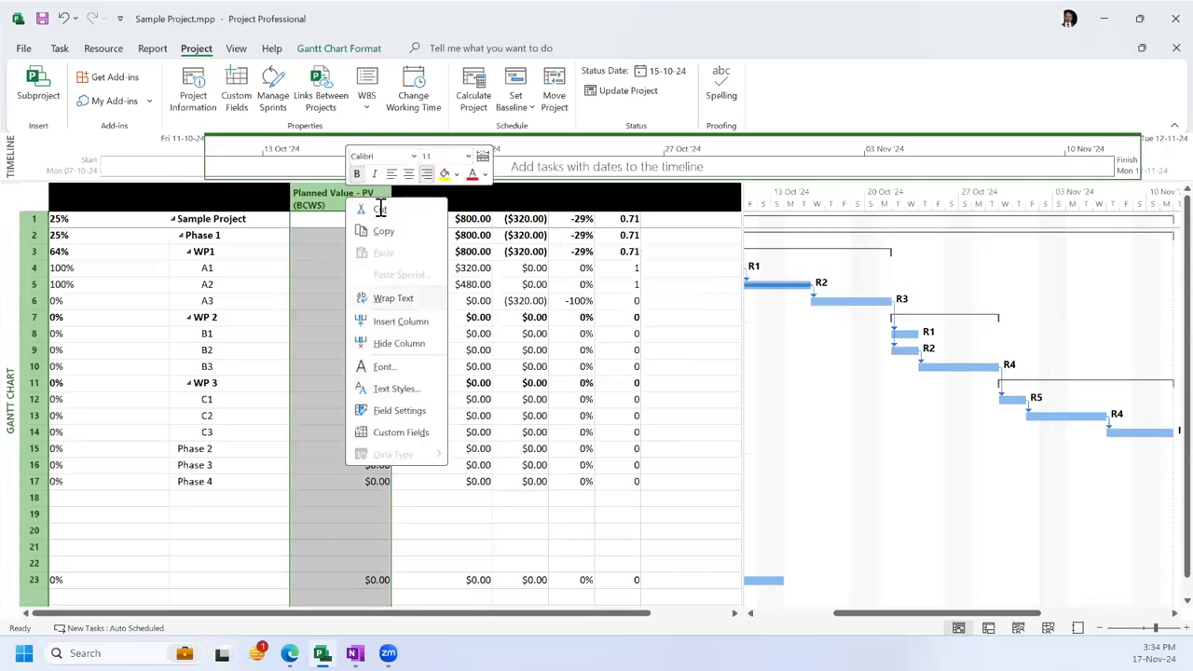
click(373, 322)
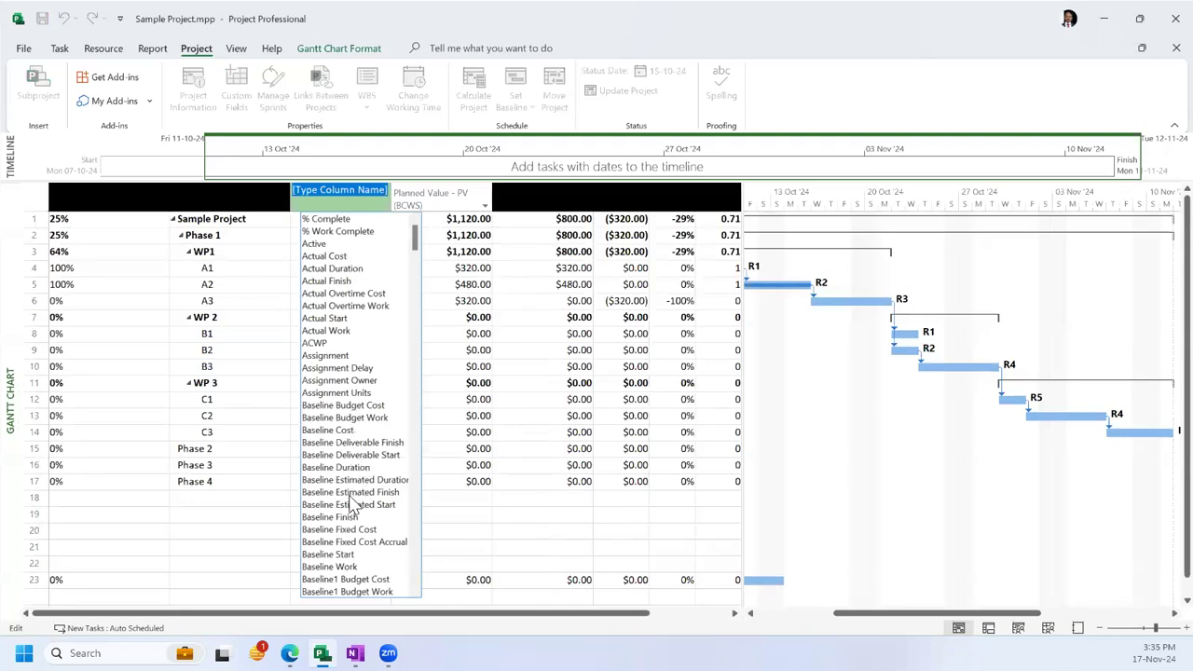
scroll(354, 508, down, 3)
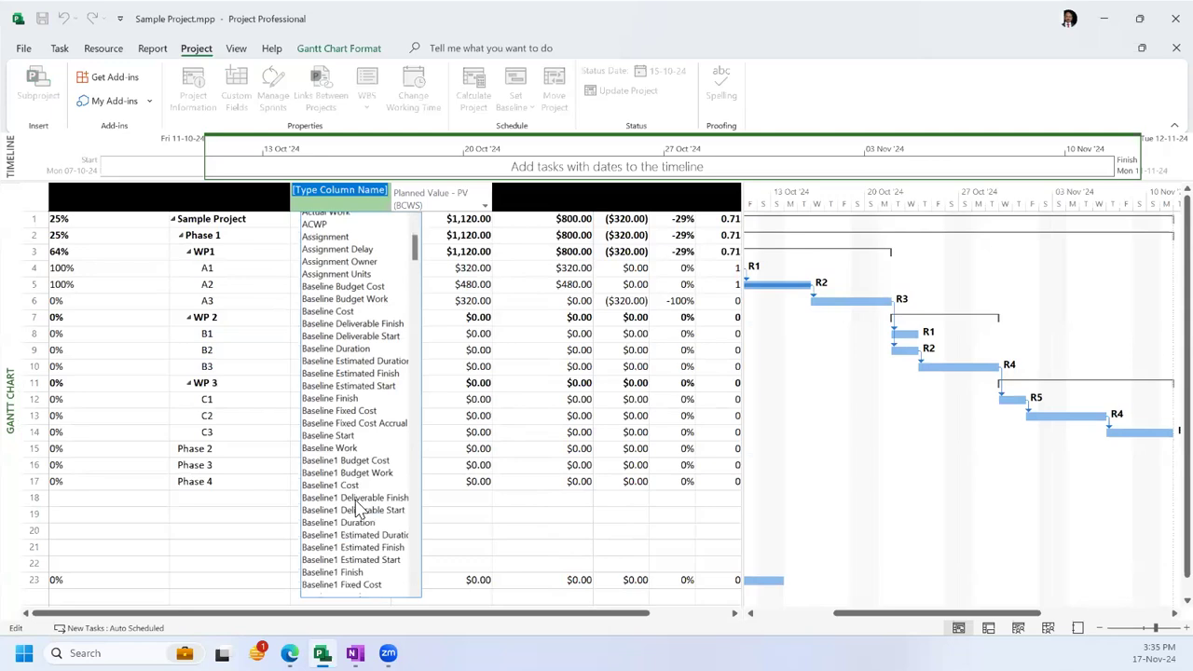
scroll(357, 508, down, 20)
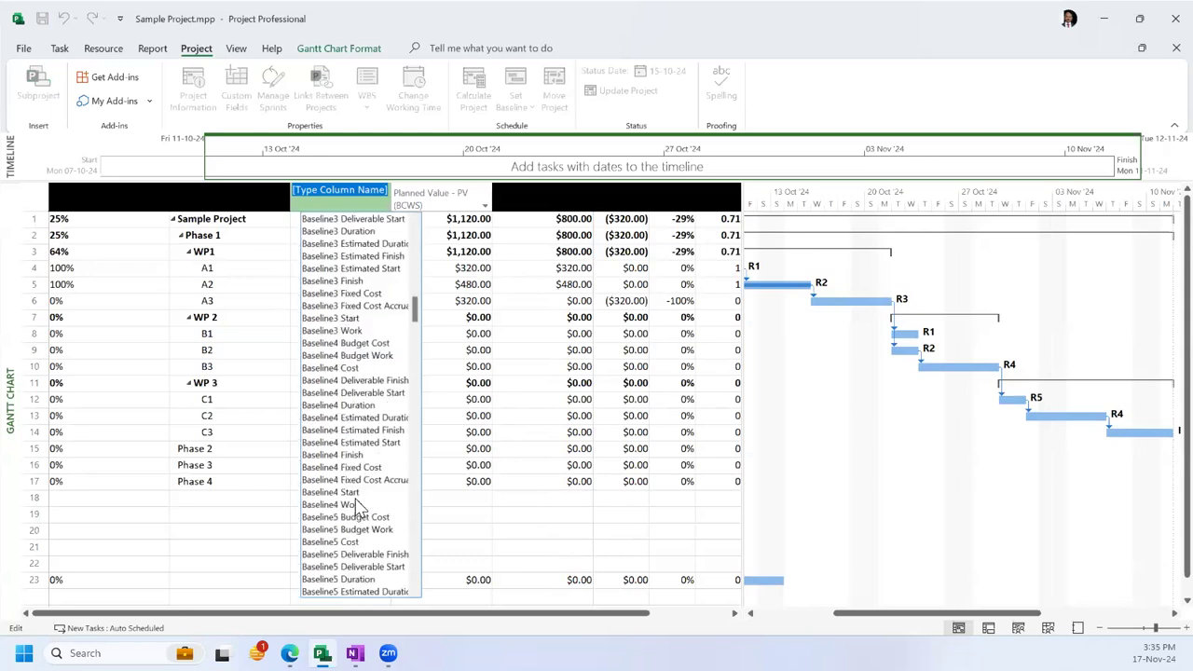
scroll(359, 507, down, 20)
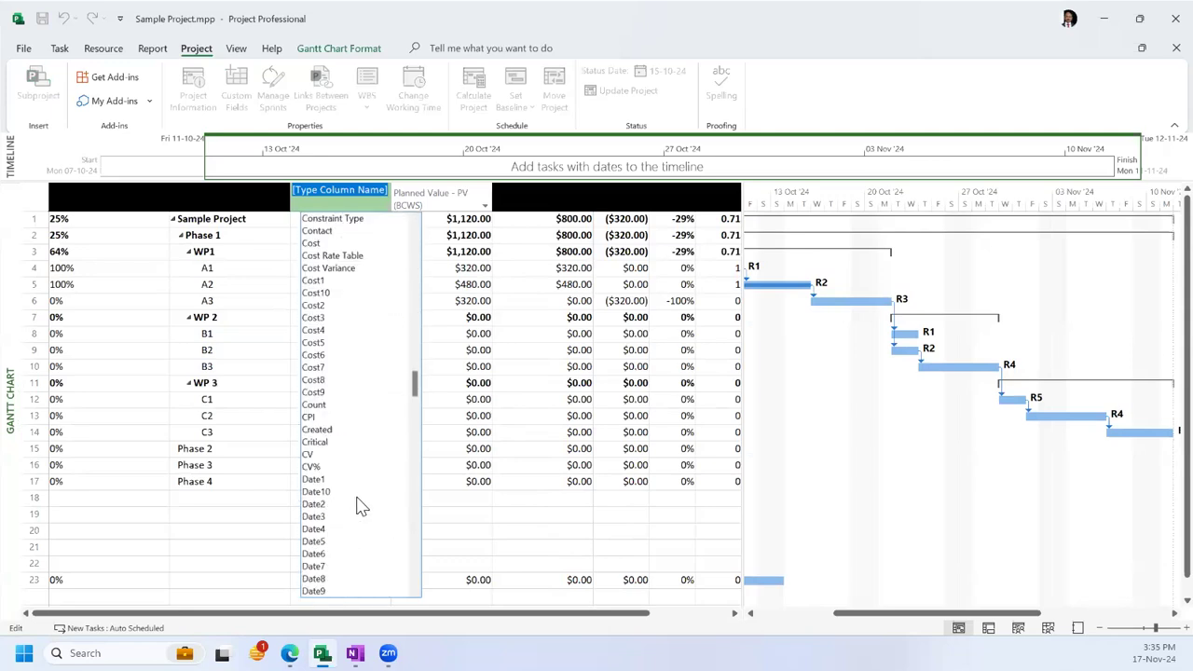
scroll(369, 448, up, 2)
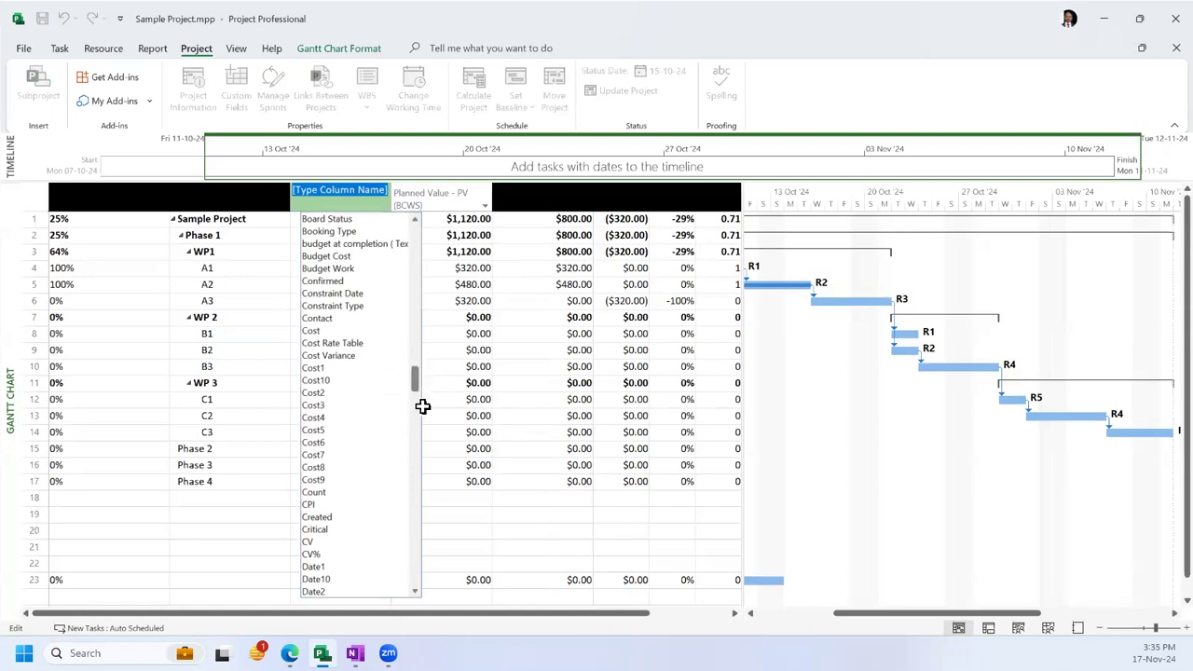
scroll(420, 405, up, 6)
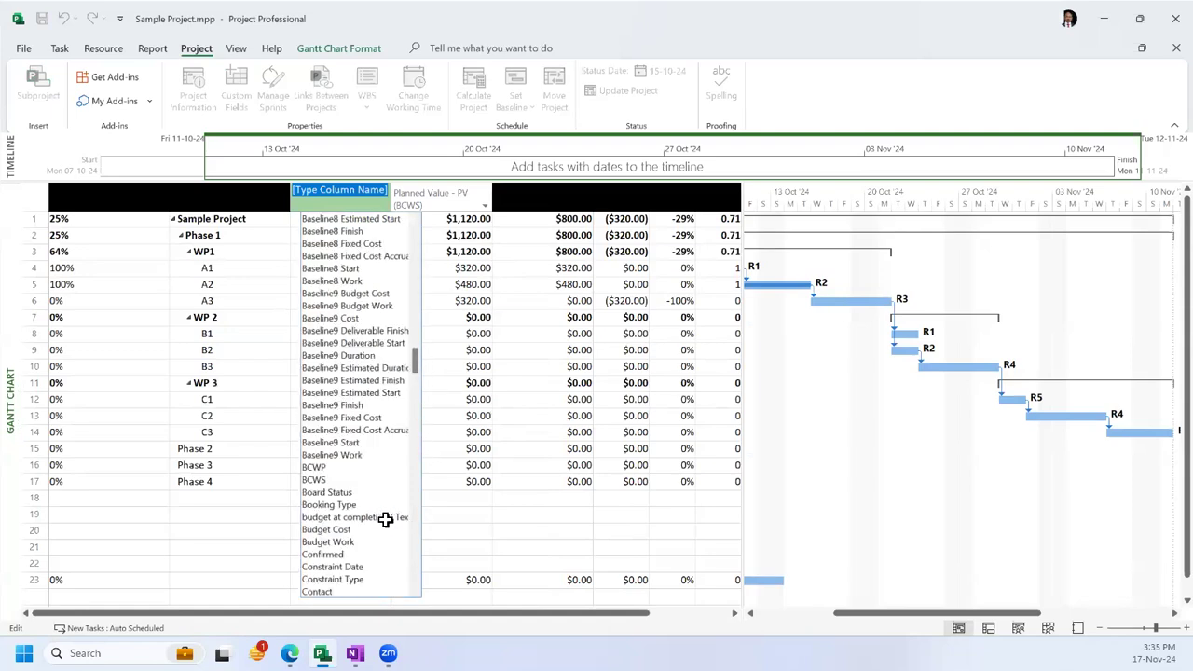
click(386, 519)
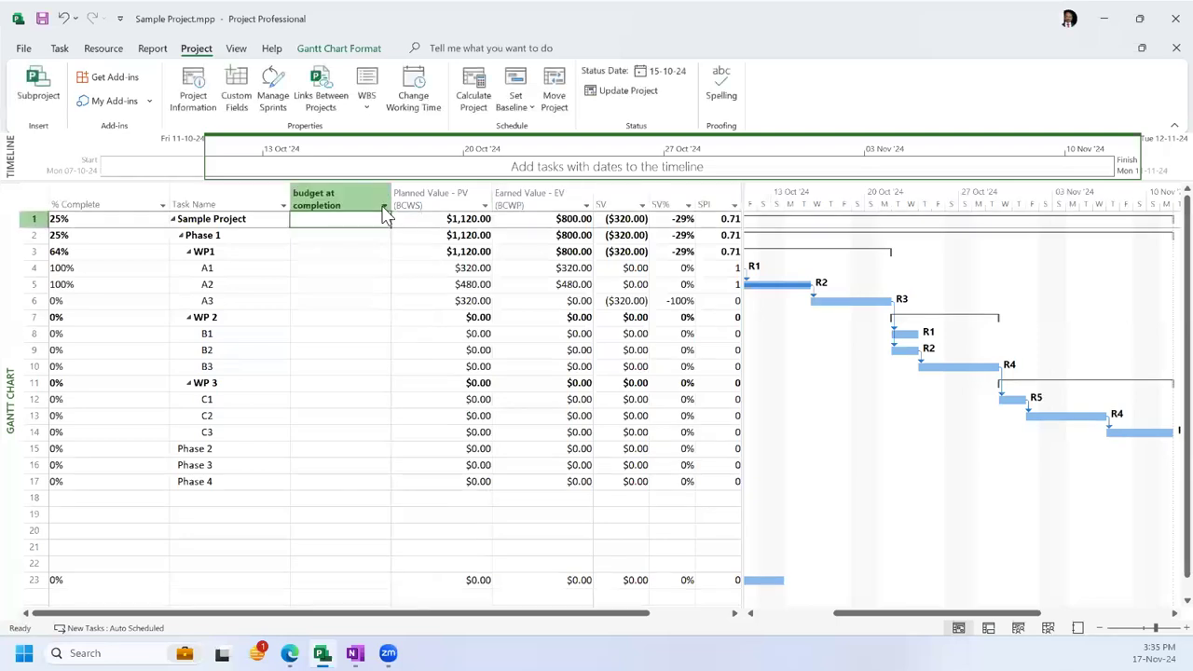
Step: Look through the fields available for the budget at completion column for a suitable built-in one, leaving the column's field as it is
click(384, 205)
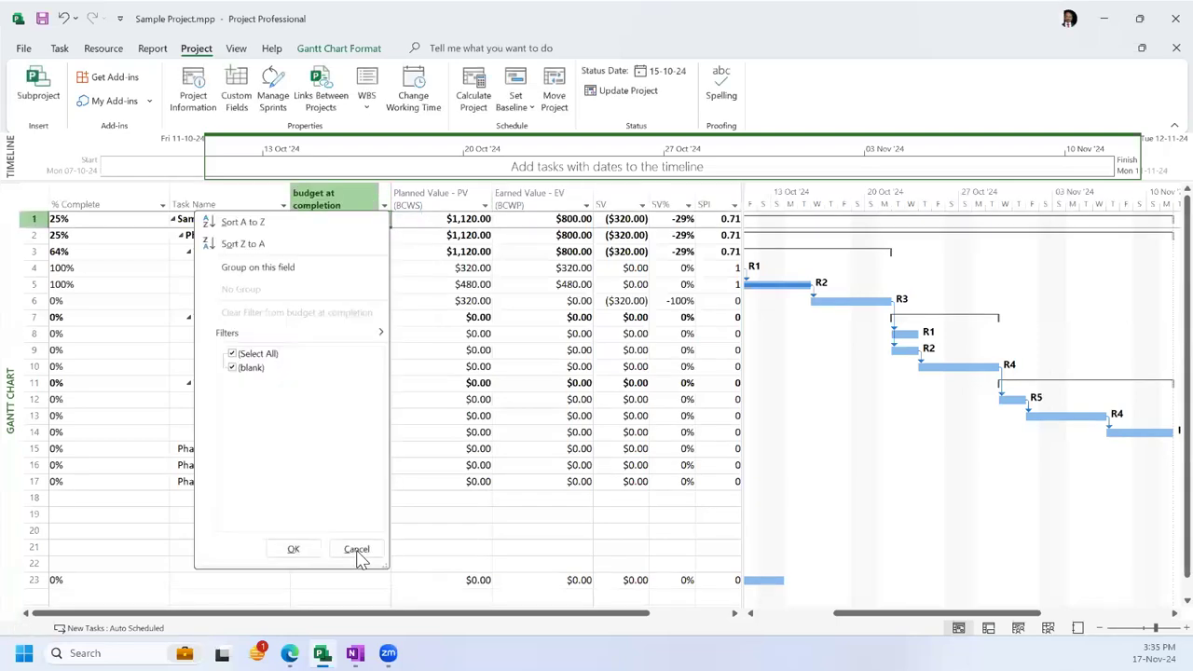
click(353, 198)
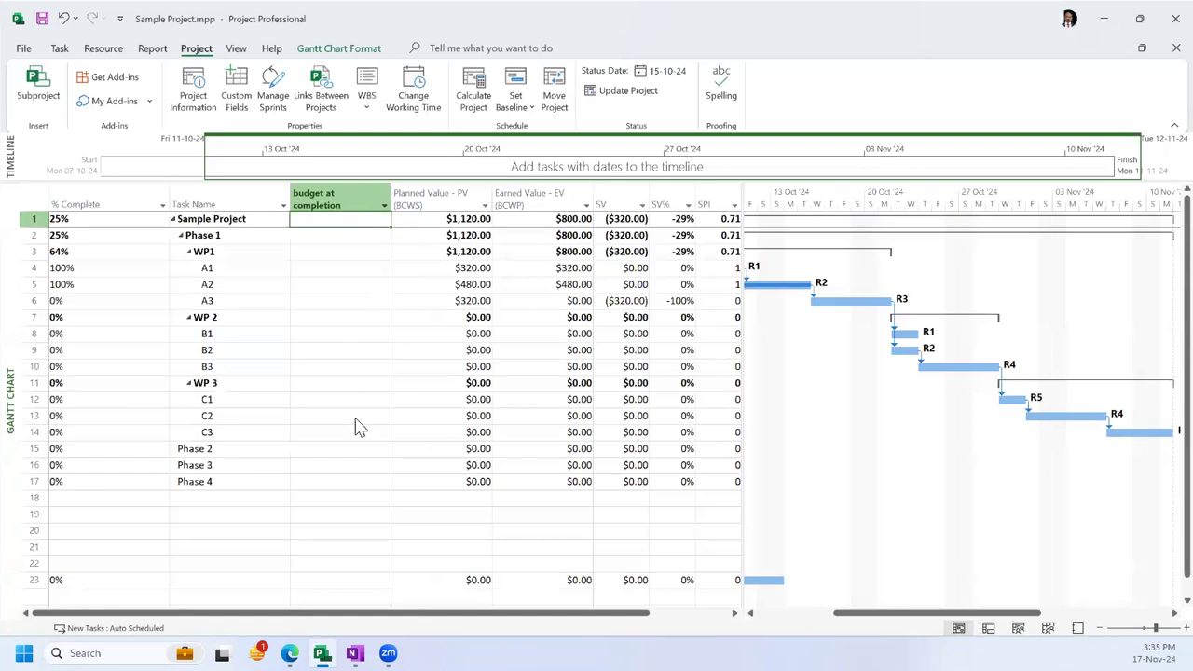
scroll(359, 424, down, 7)
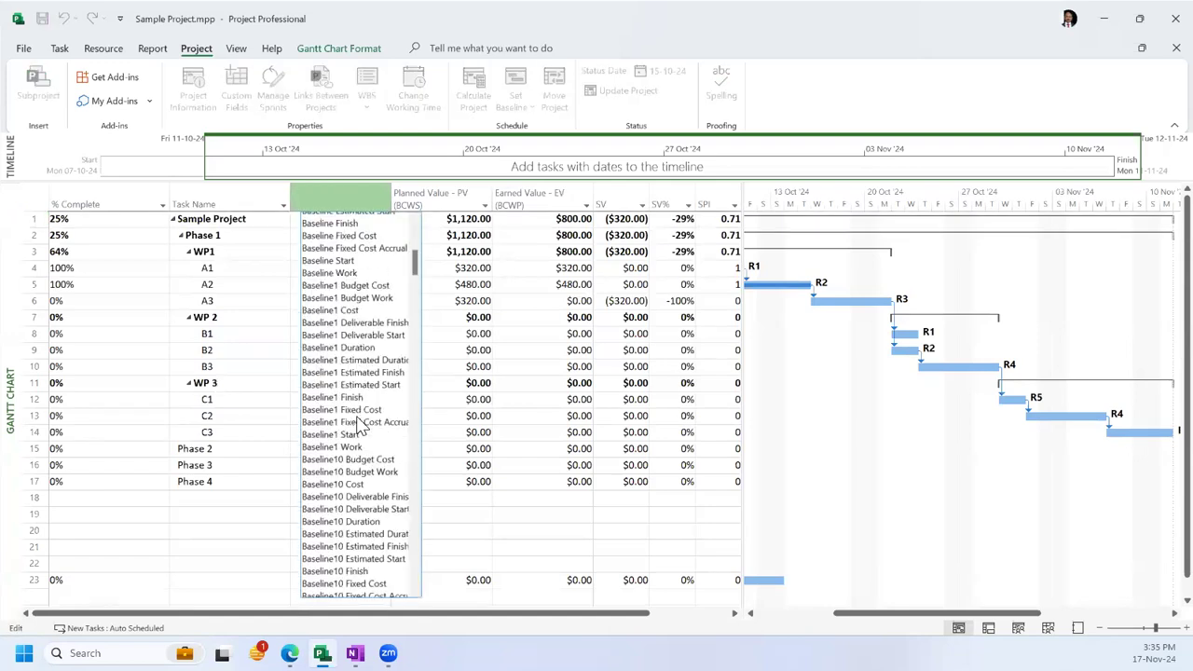
scroll(368, 429, down, 2)
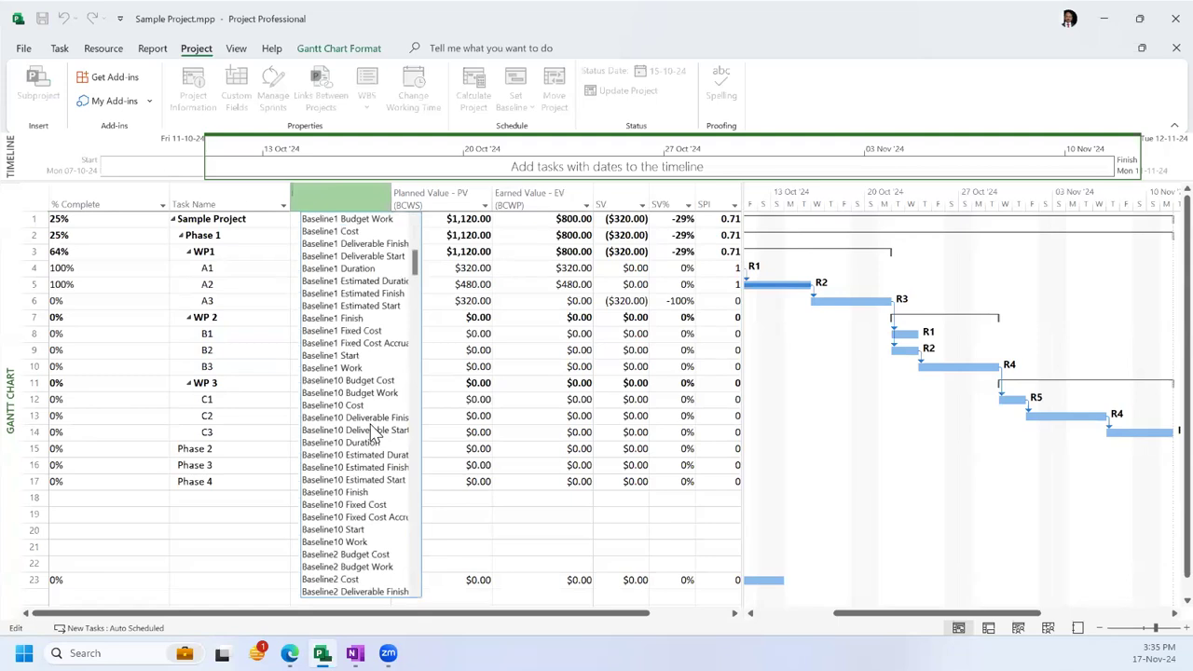
scroll(373, 433, down, 2)
scroll(373, 434, down, 3)
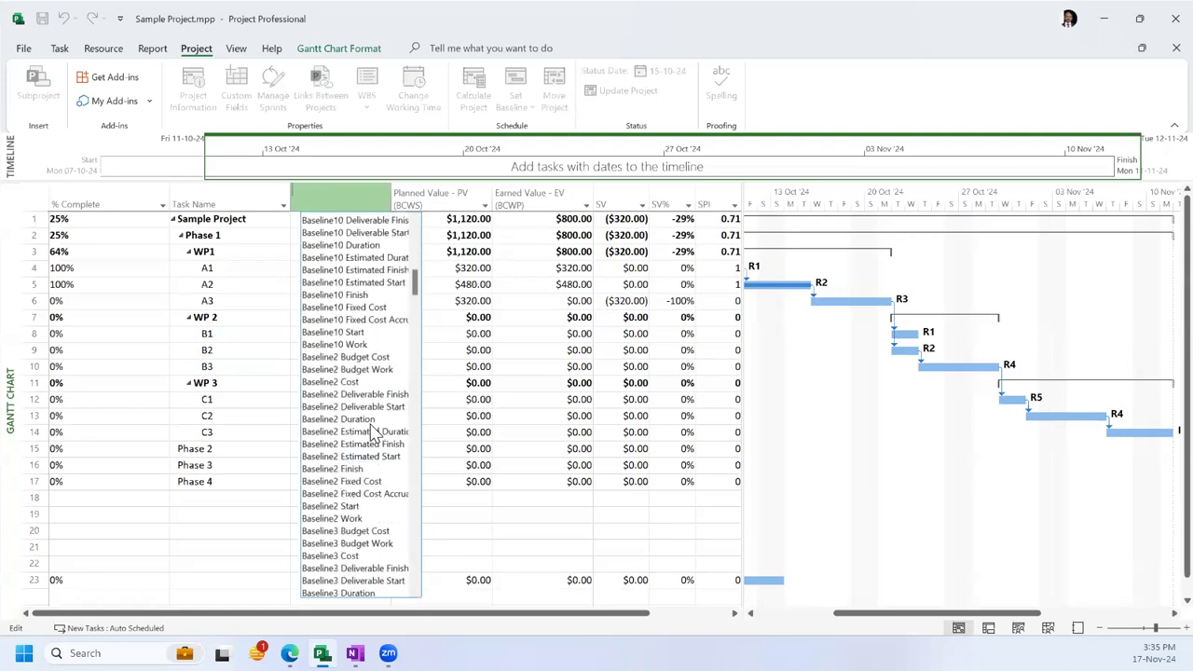
scroll(373, 433, down, 6)
scroll(373, 433, down, 7)
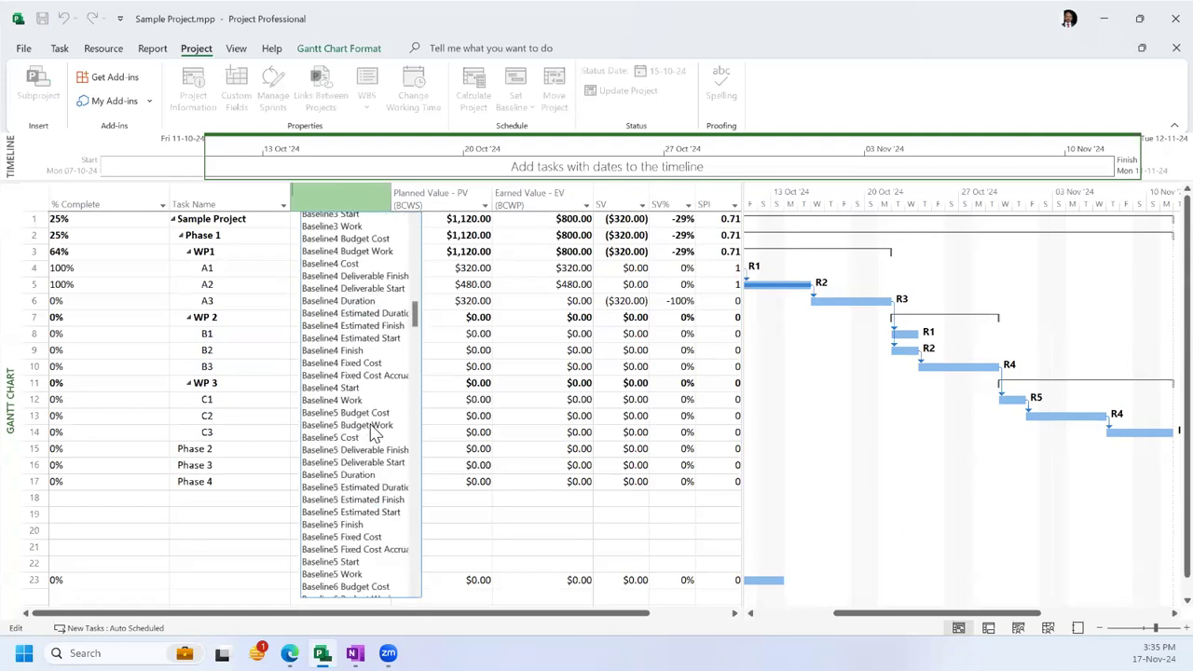
scroll(373, 433, down, 15)
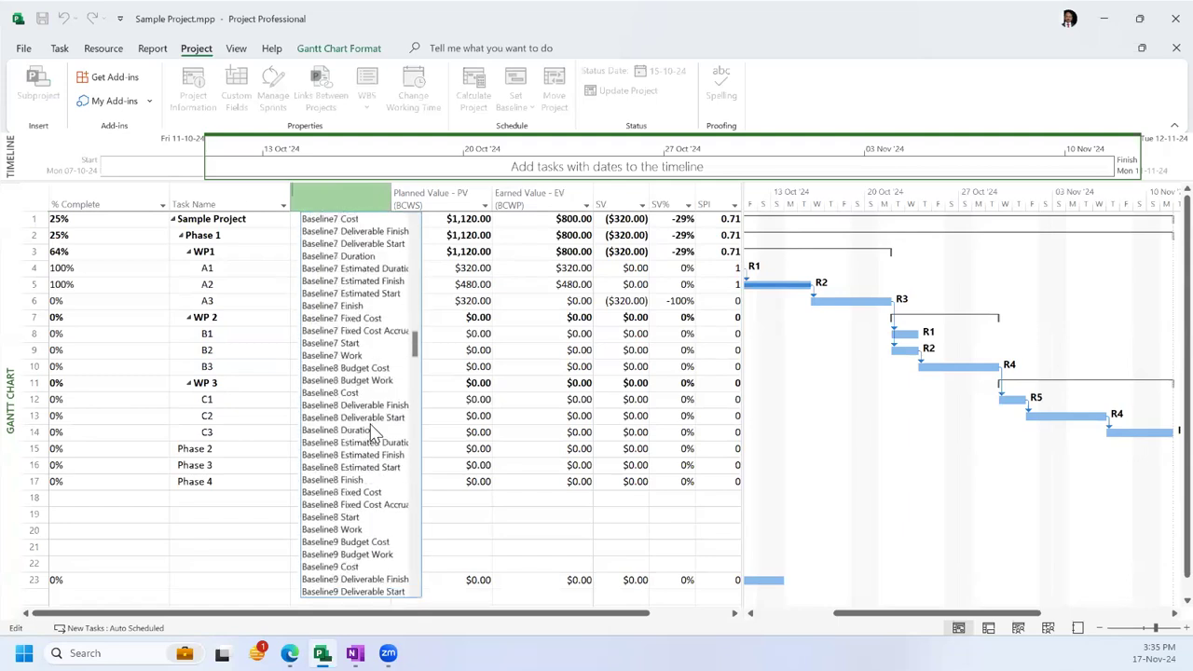
scroll(373, 434, down, 3)
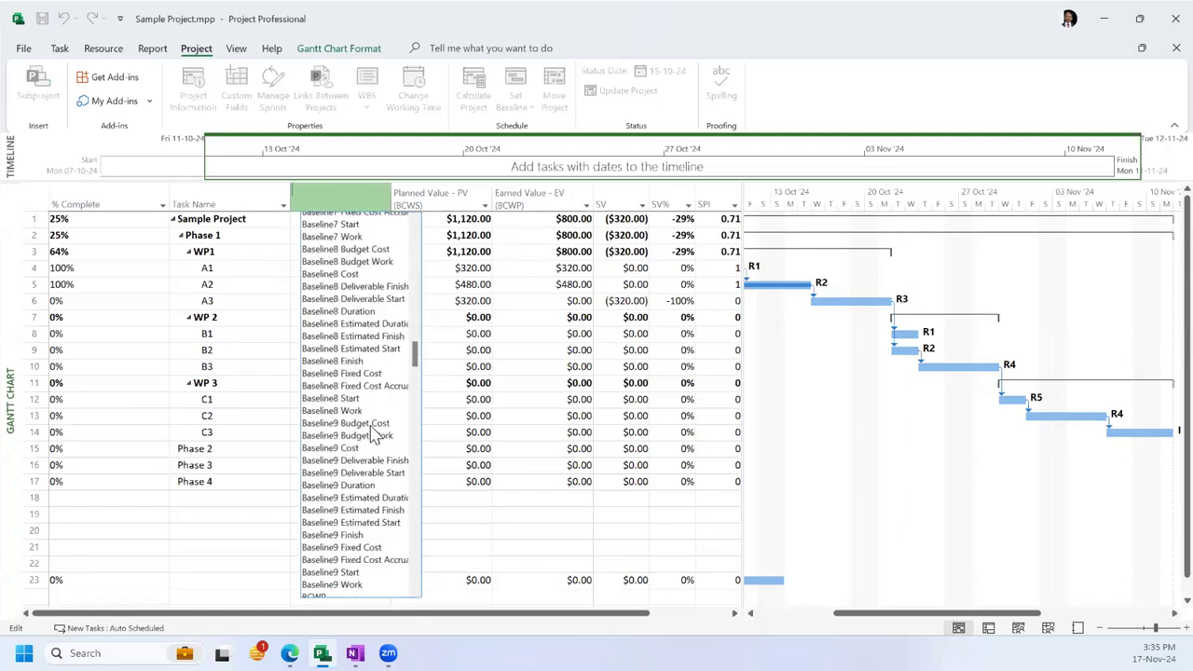
scroll(373, 433, down, 5)
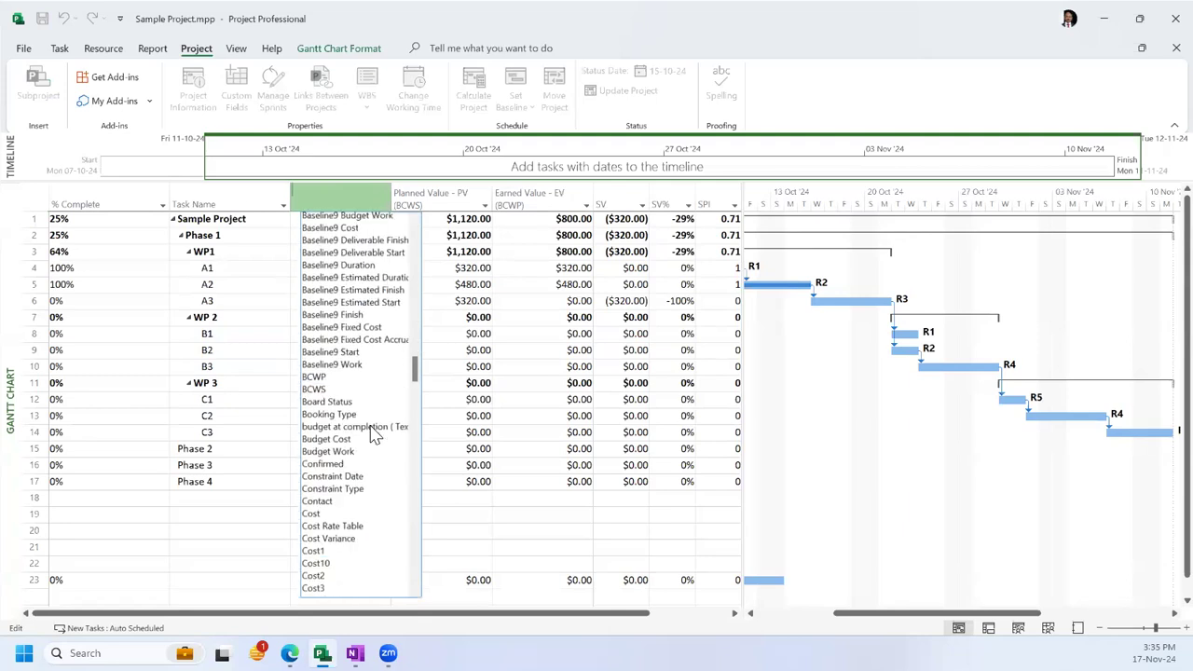
scroll(365, 429, down, 1)
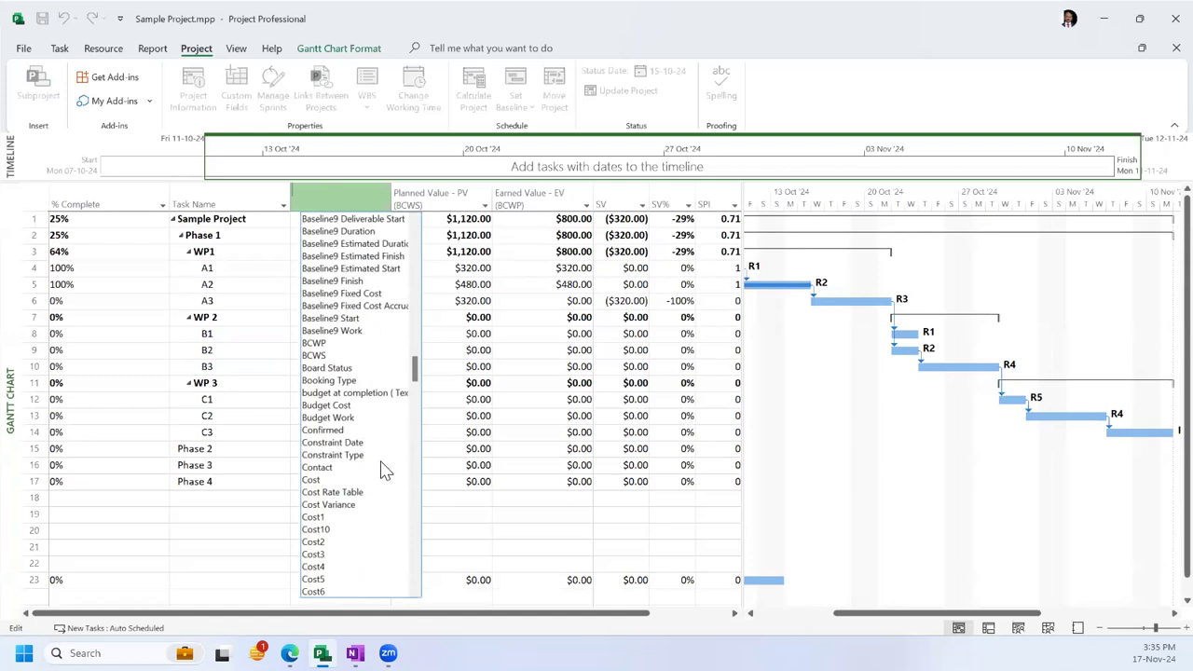
scroll(385, 472, down, 10)
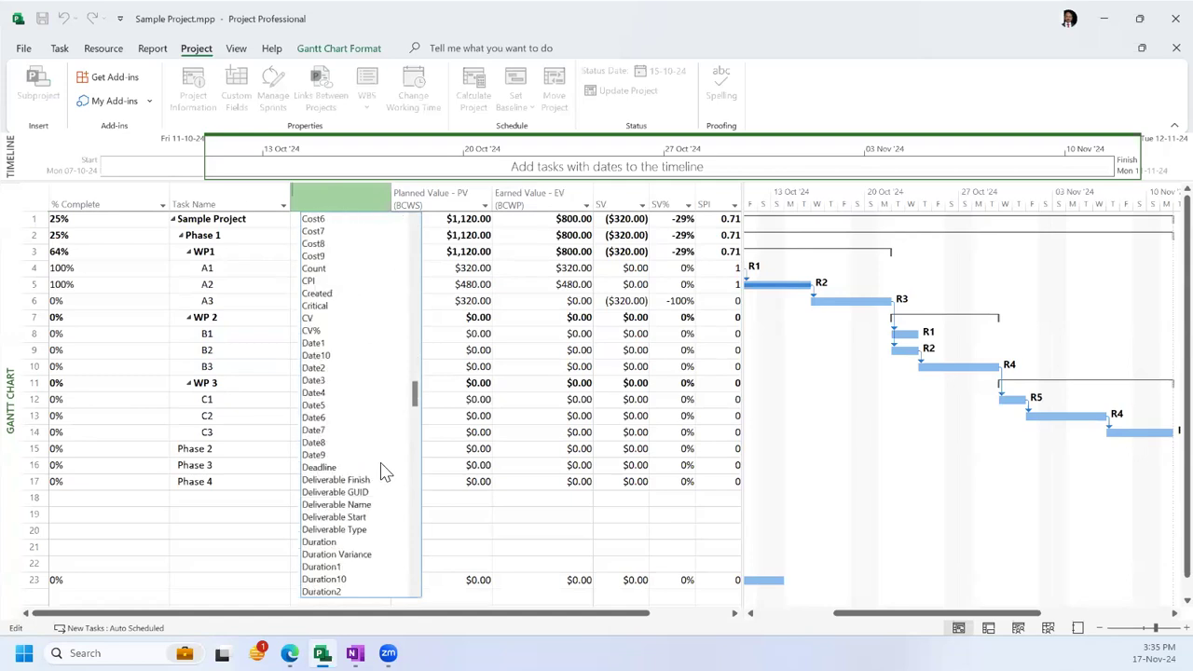
scroll(385, 473, down, 3)
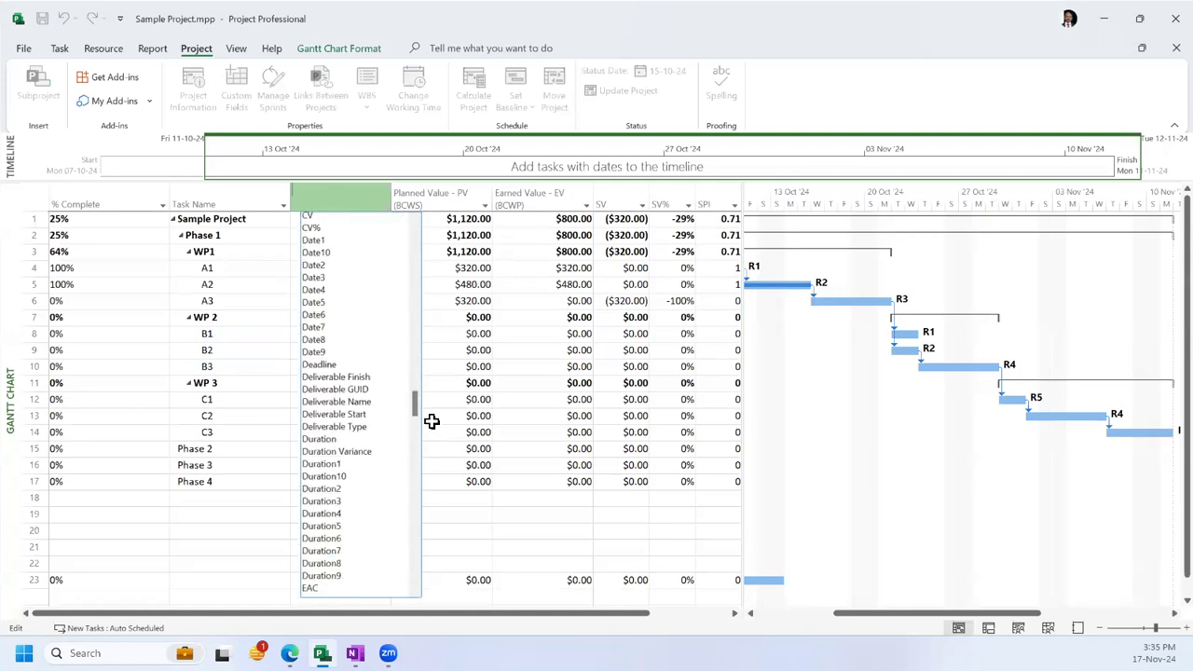
scroll(417, 439, down, 7)
scroll(417, 462, down, 20)
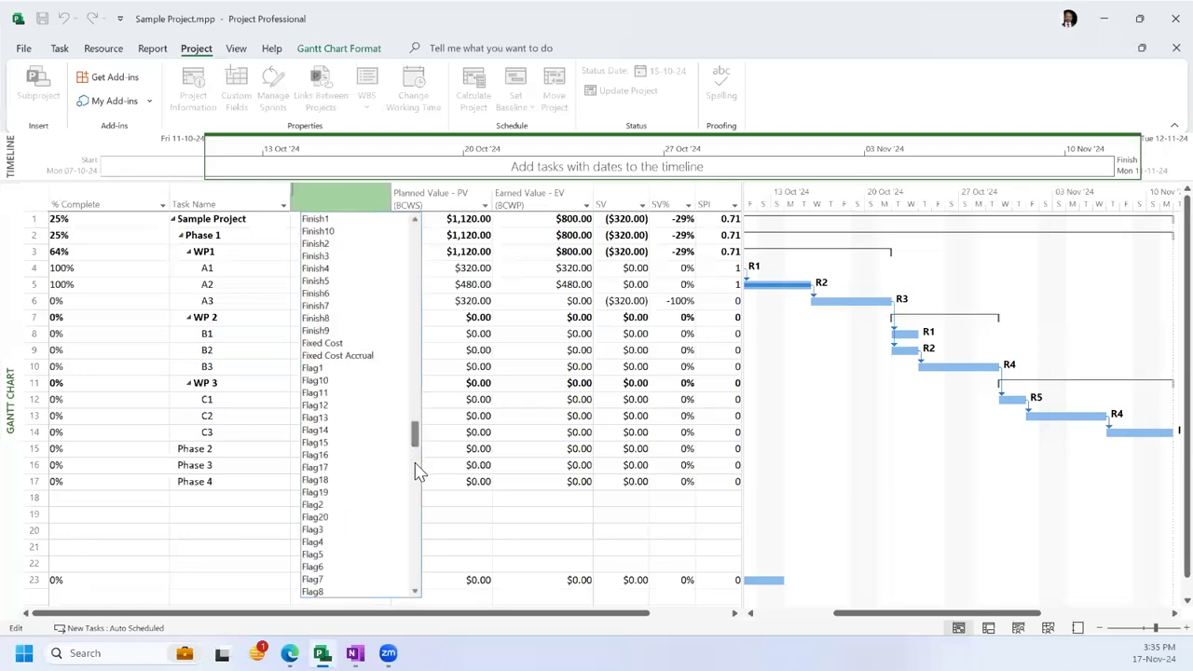
scroll(420, 517, down, 20)
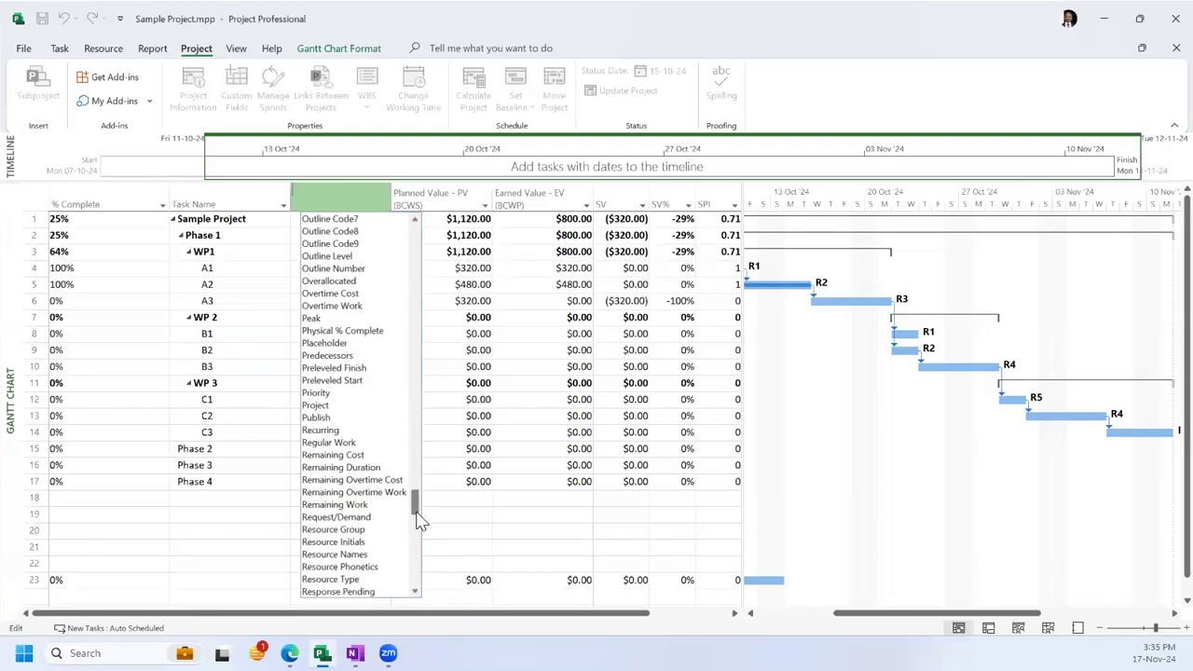
scroll(422, 539, down, 16)
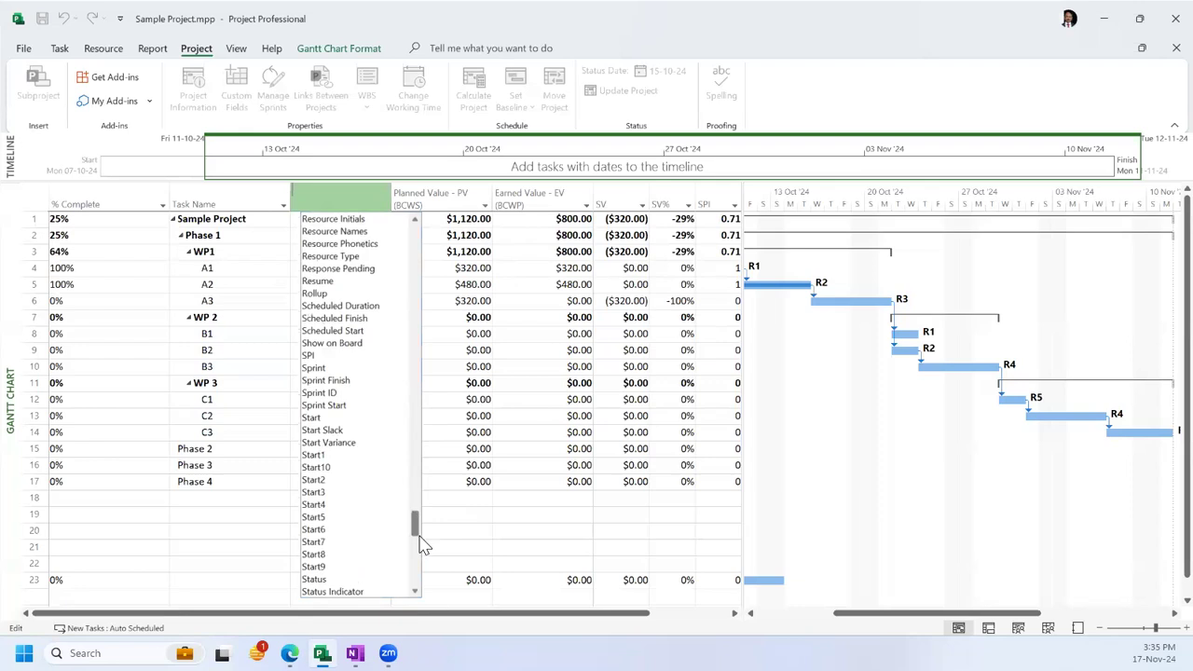
scroll(425, 593, down, 5)
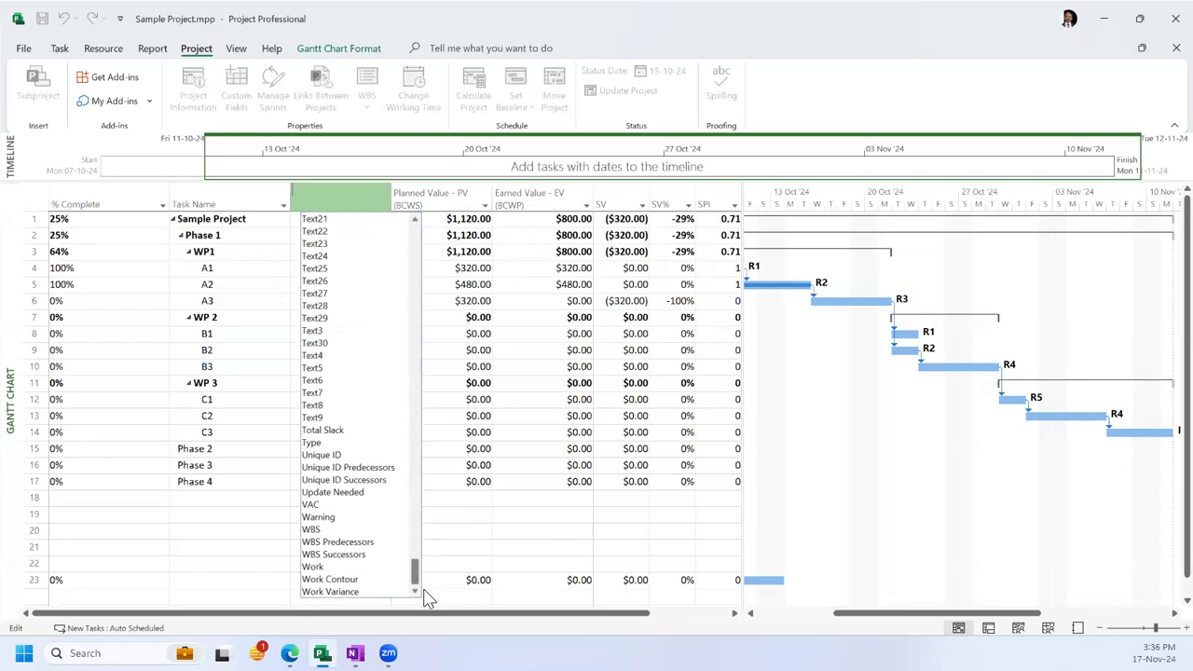
drag(422, 567, 421, 399)
scroll(422, 557, up, 6)
scroll(421, 536, up, 3)
scroll(422, 530, up, 3)
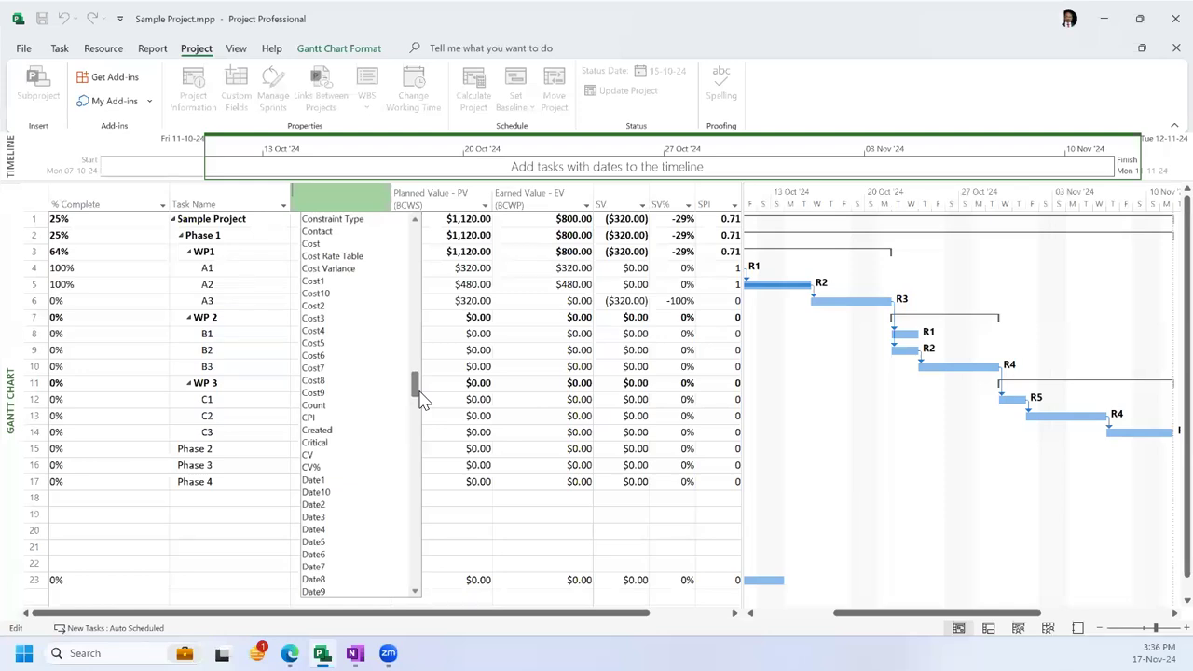
drag(421, 399, 420, 392)
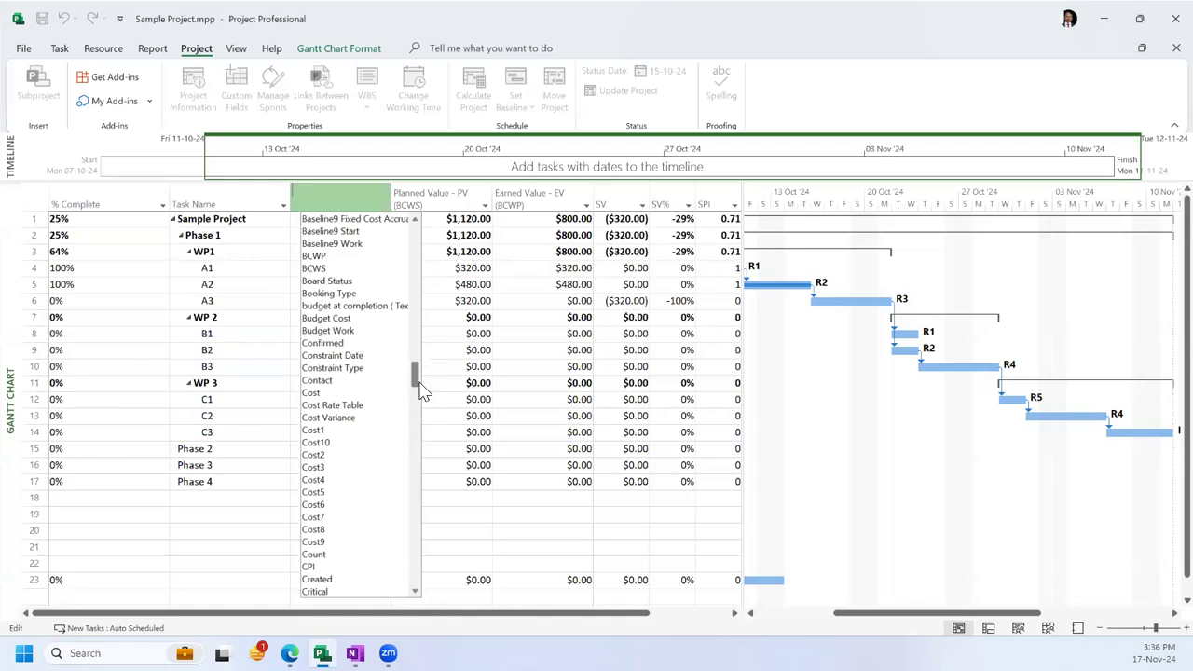
click(466, 401)
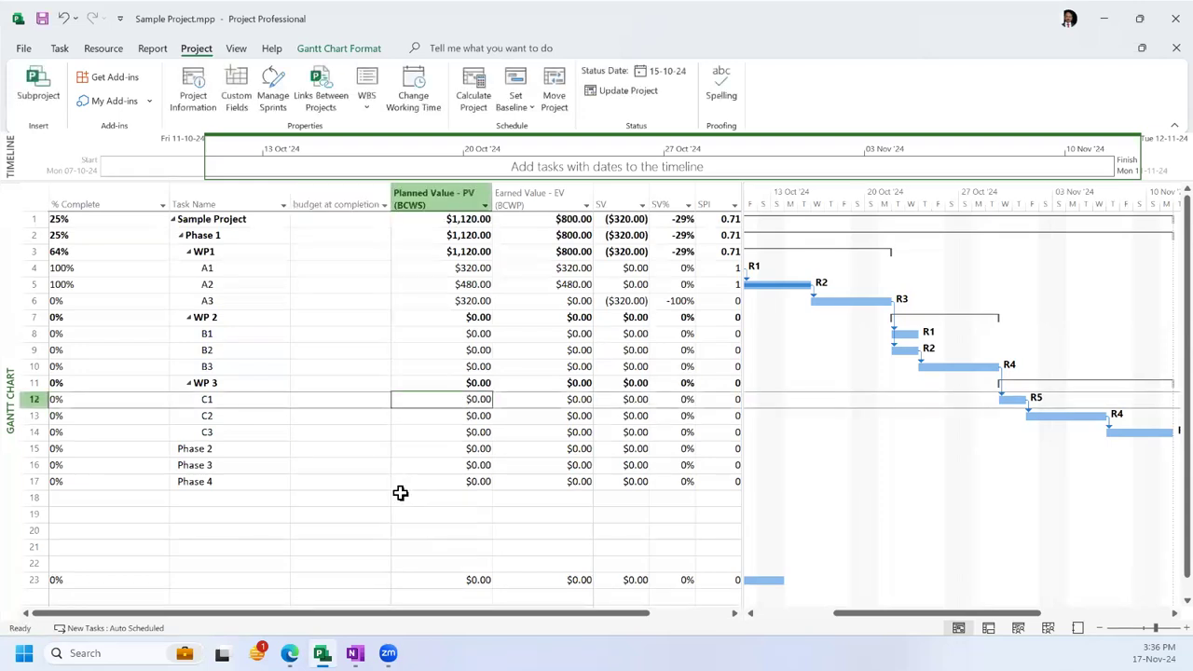
Step: Delete the empty budget at completion column in front of the Planned Value column
right_click(354, 199)
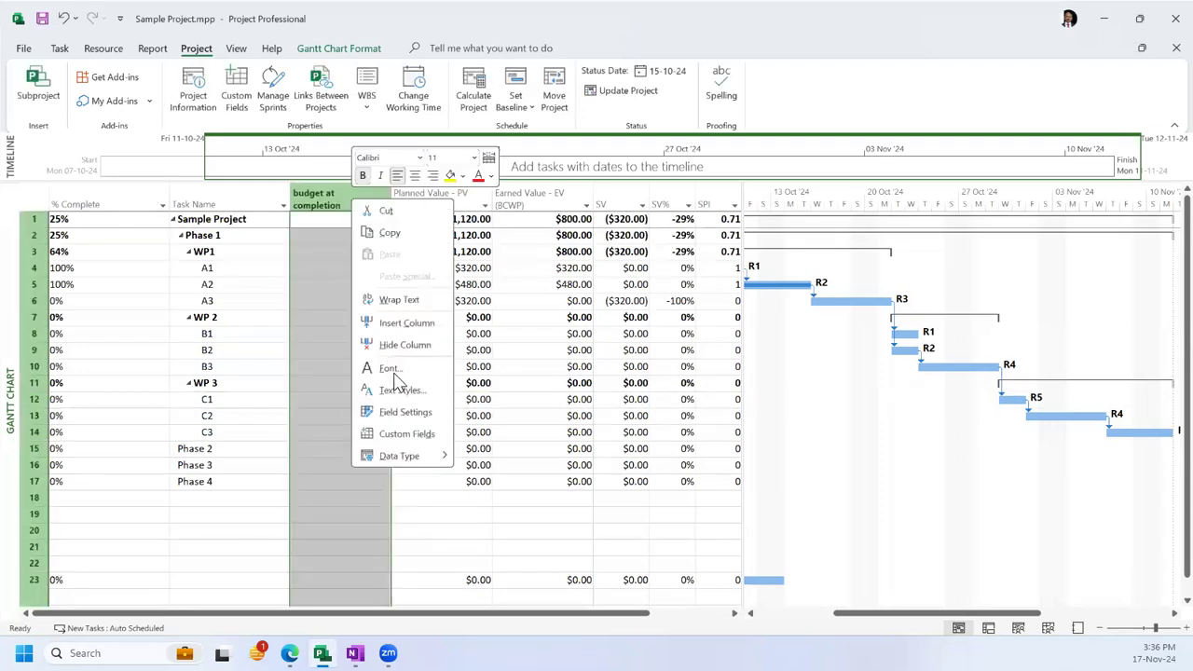
key(Escape)
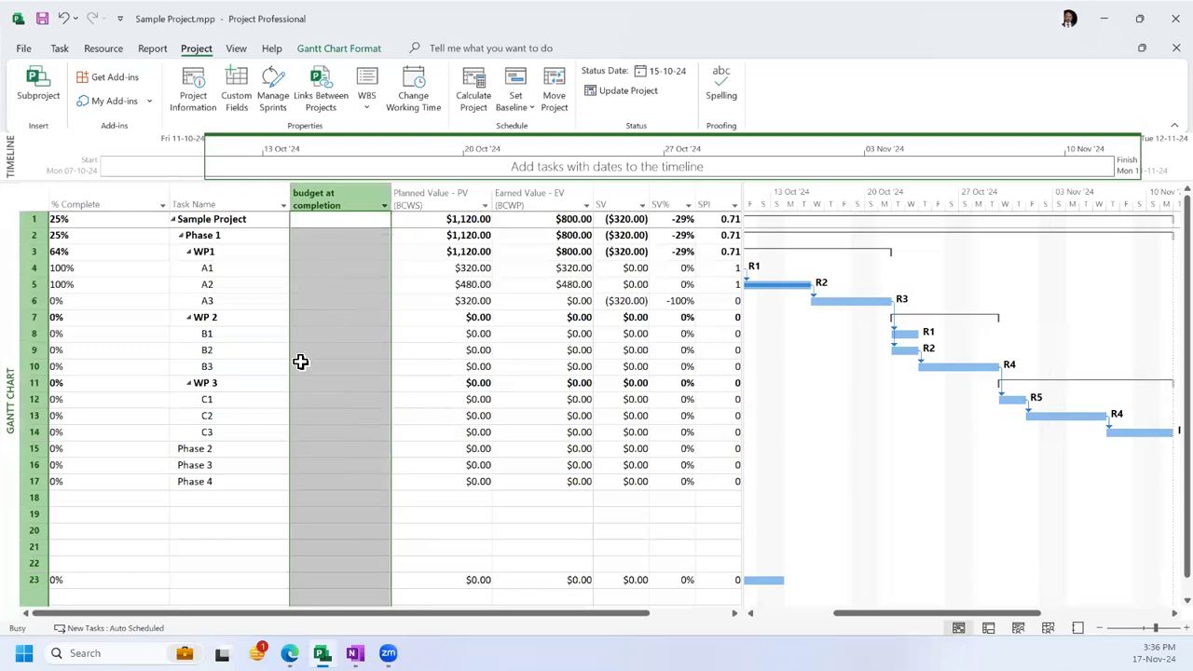
key(Delete)
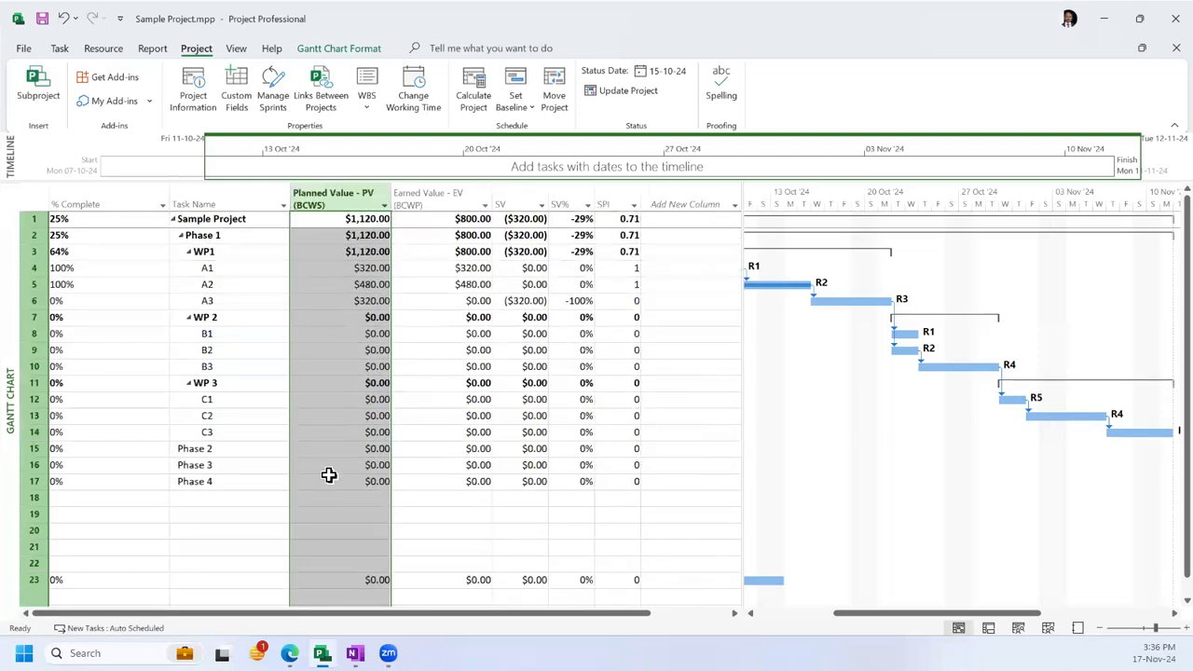
click(341, 318)
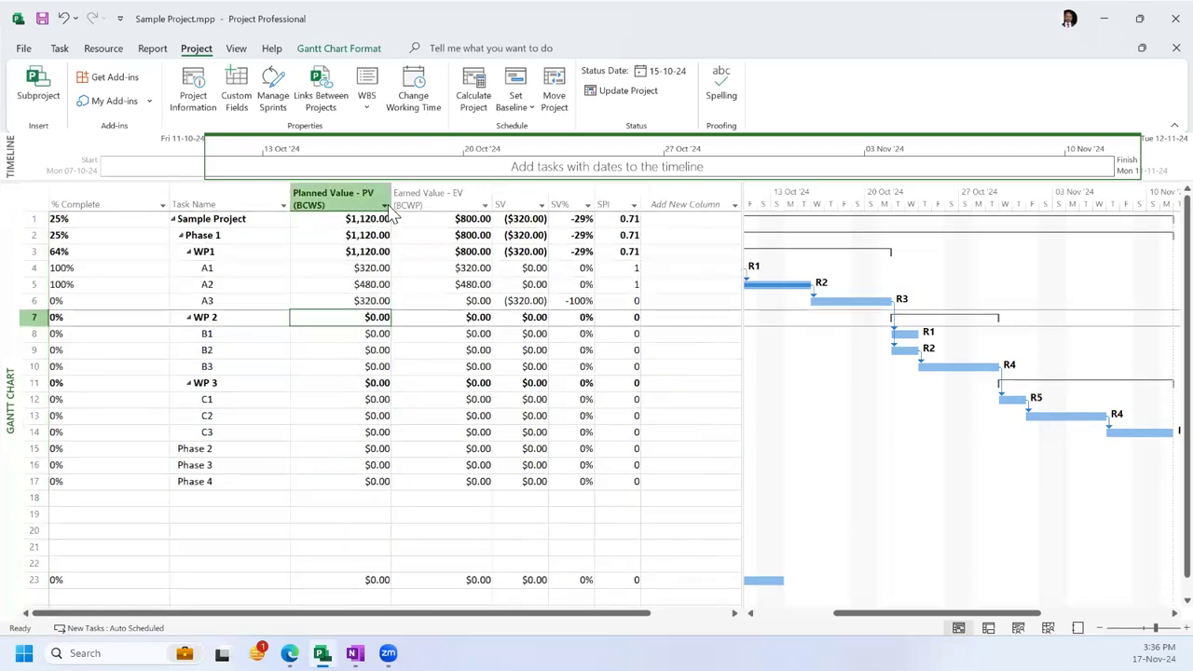
Step: Set the project's status date to 21 October 2024 in the project information
click(190, 112)
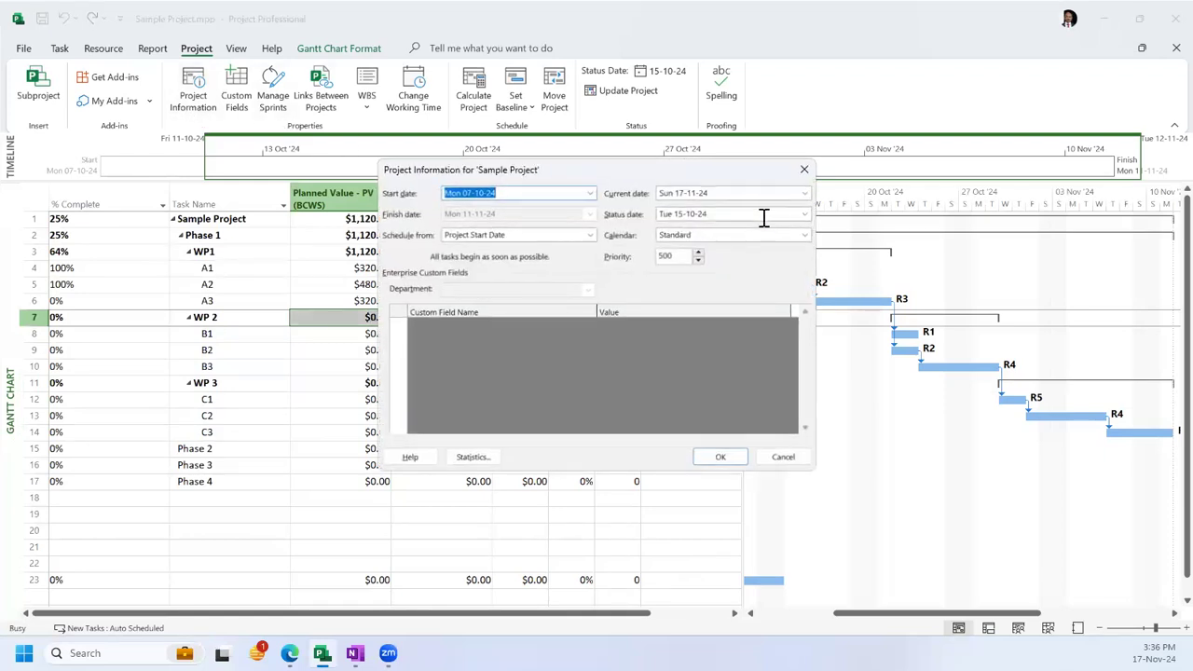
click(805, 214)
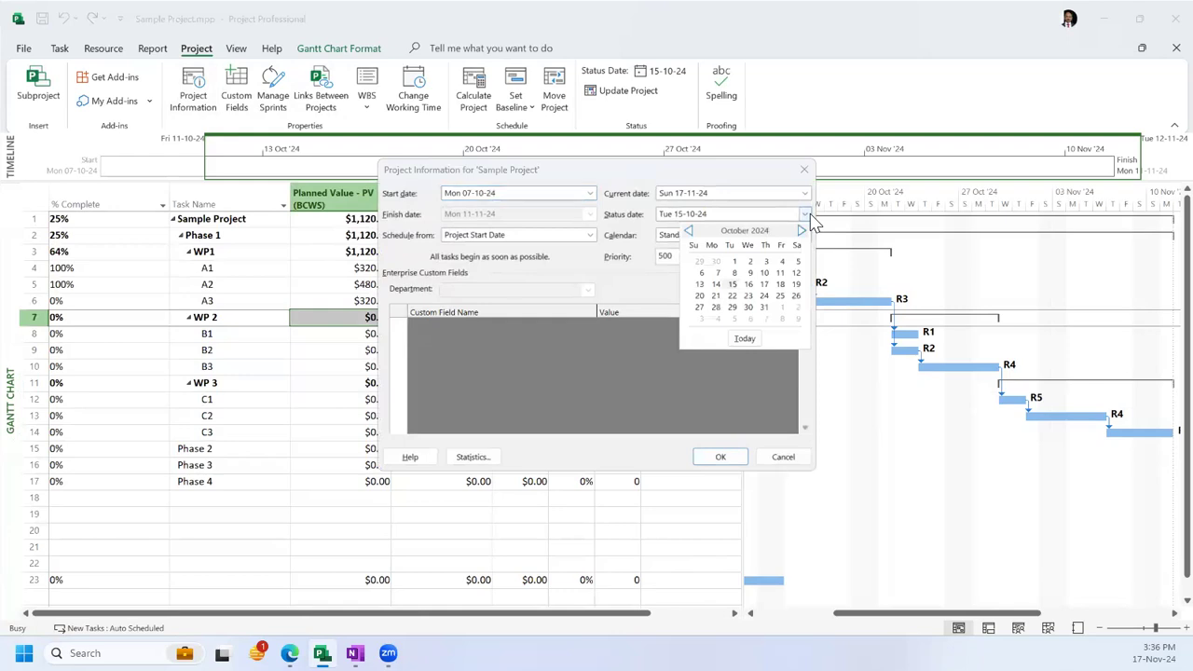
click(716, 296)
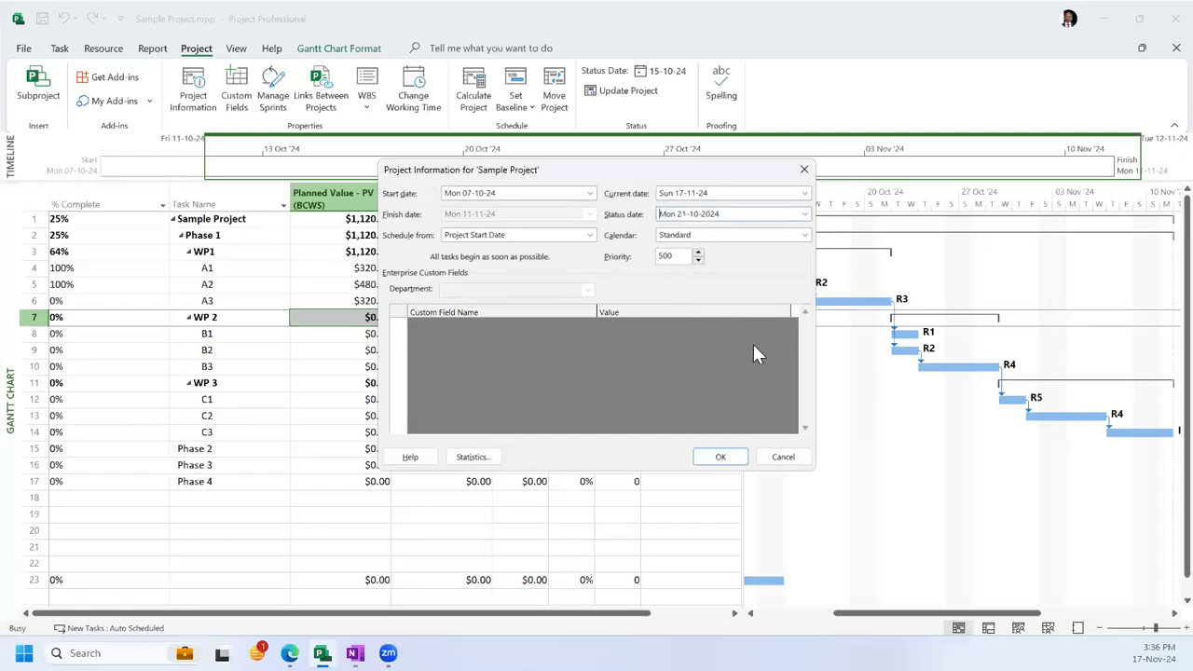
click(721, 457)
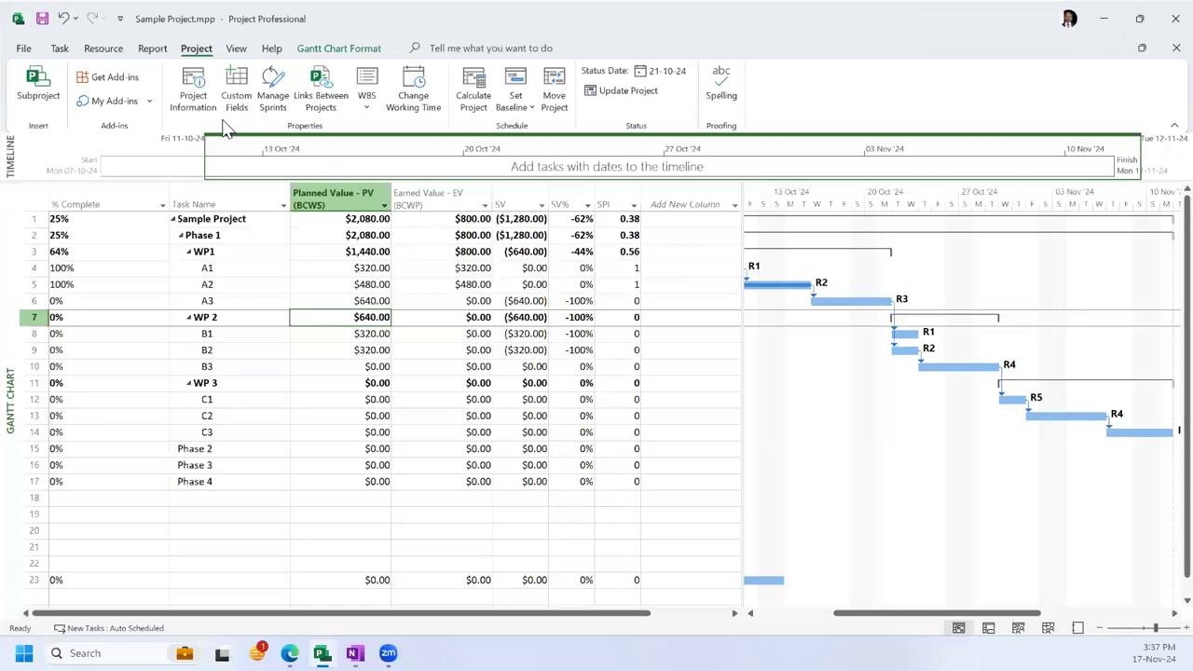
Step: Set the project's status date to 10 October 2024 in the project information
click(193, 98)
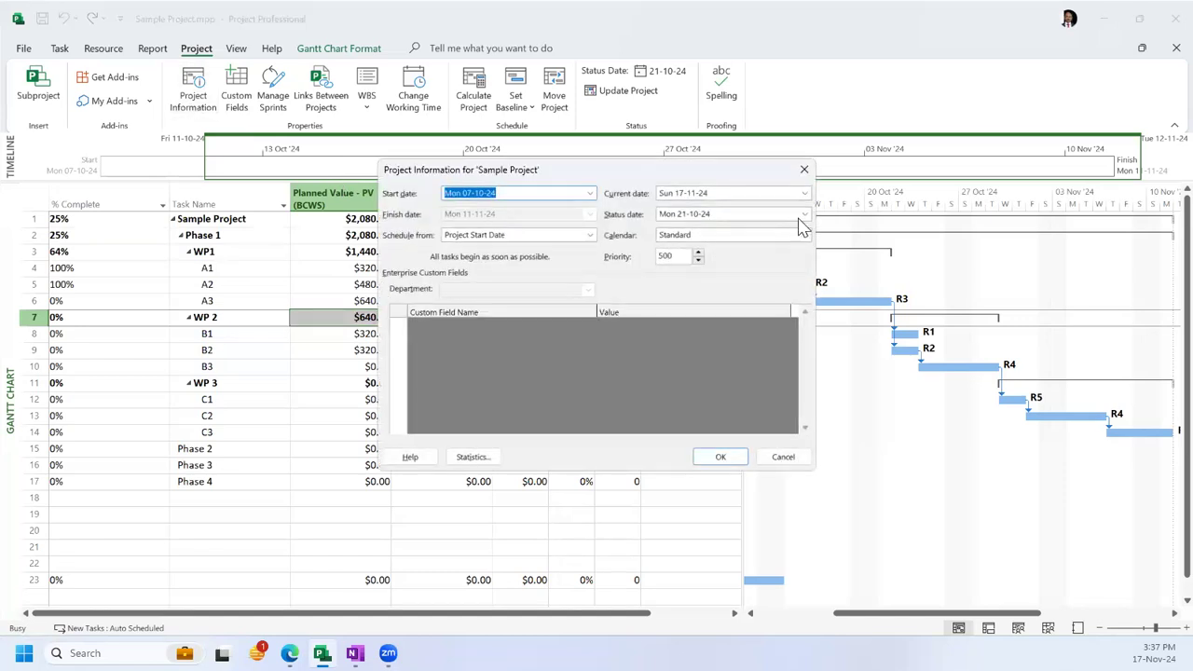
click(806, 215)
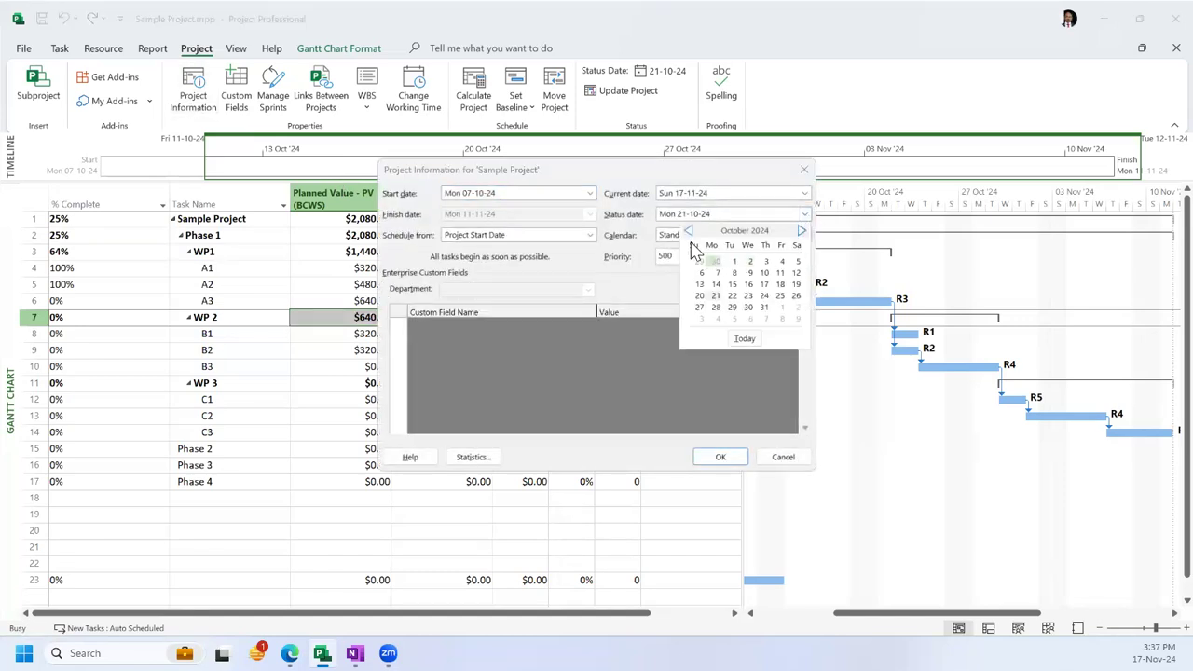
click(765, 274)
click(718, 456)
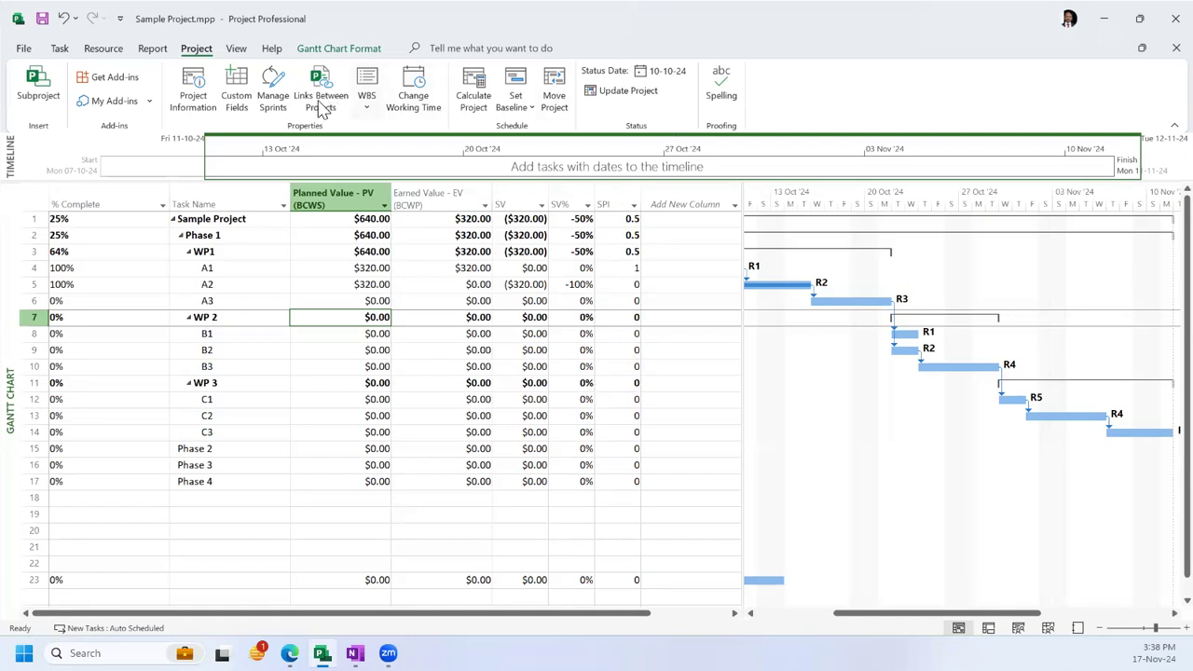
Step: Switch to the Resource Sheet view and display the available resource types for R1
click(103, 47)
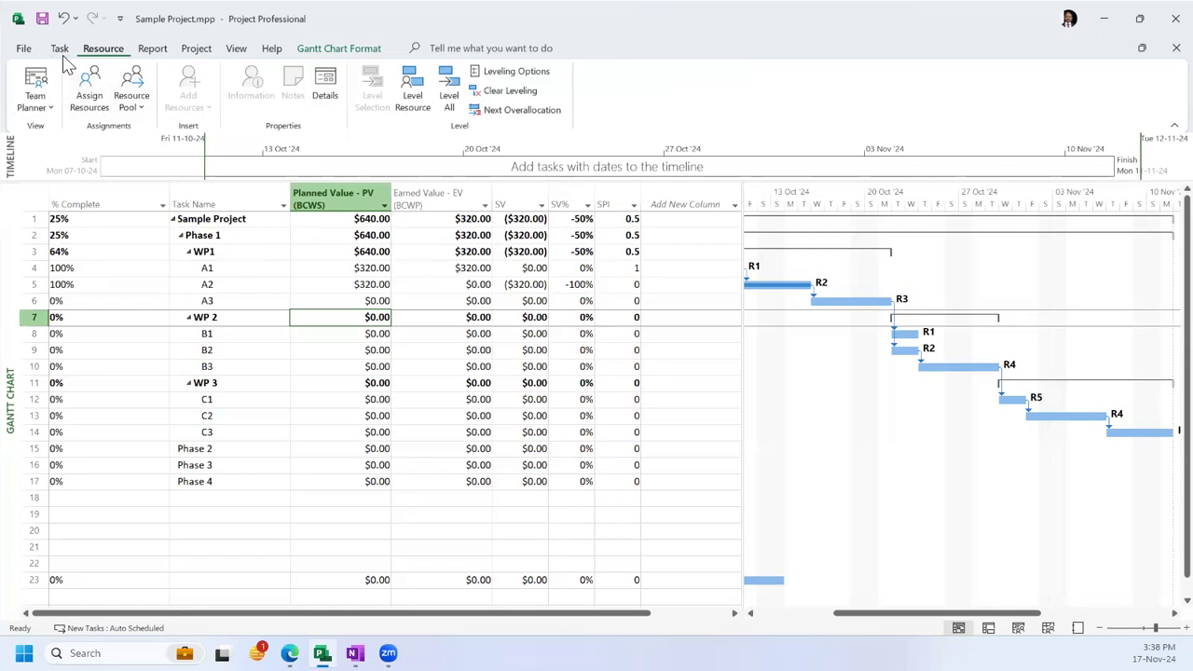
scroll(63, 56, down, 3)
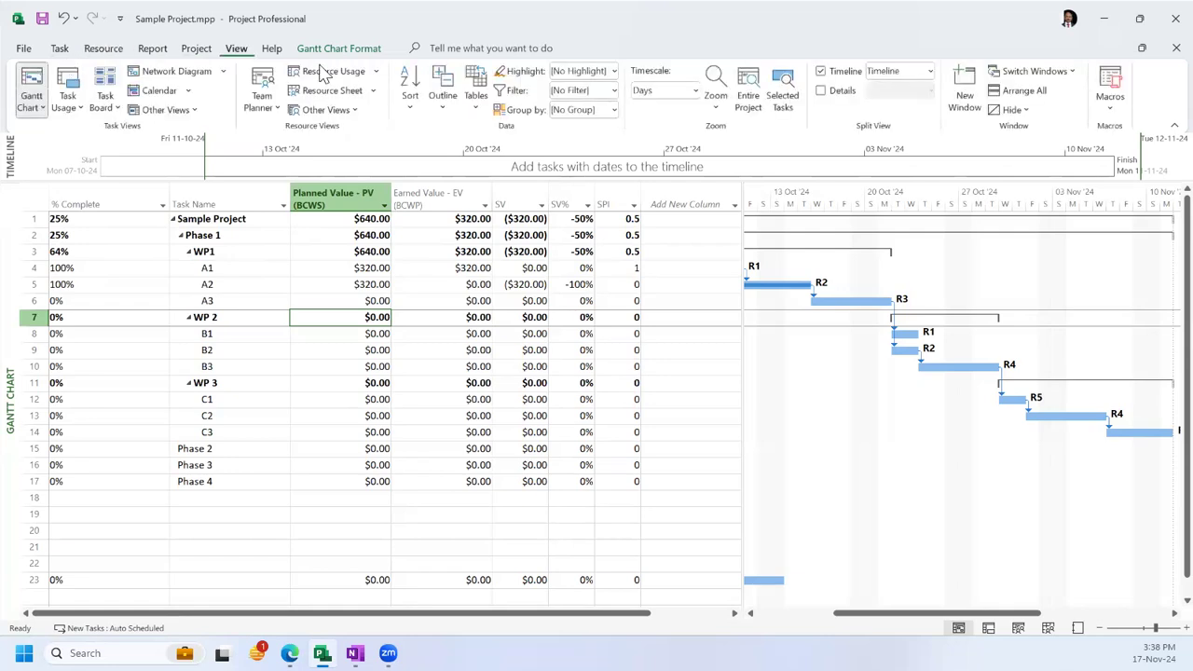
click(329, 91)
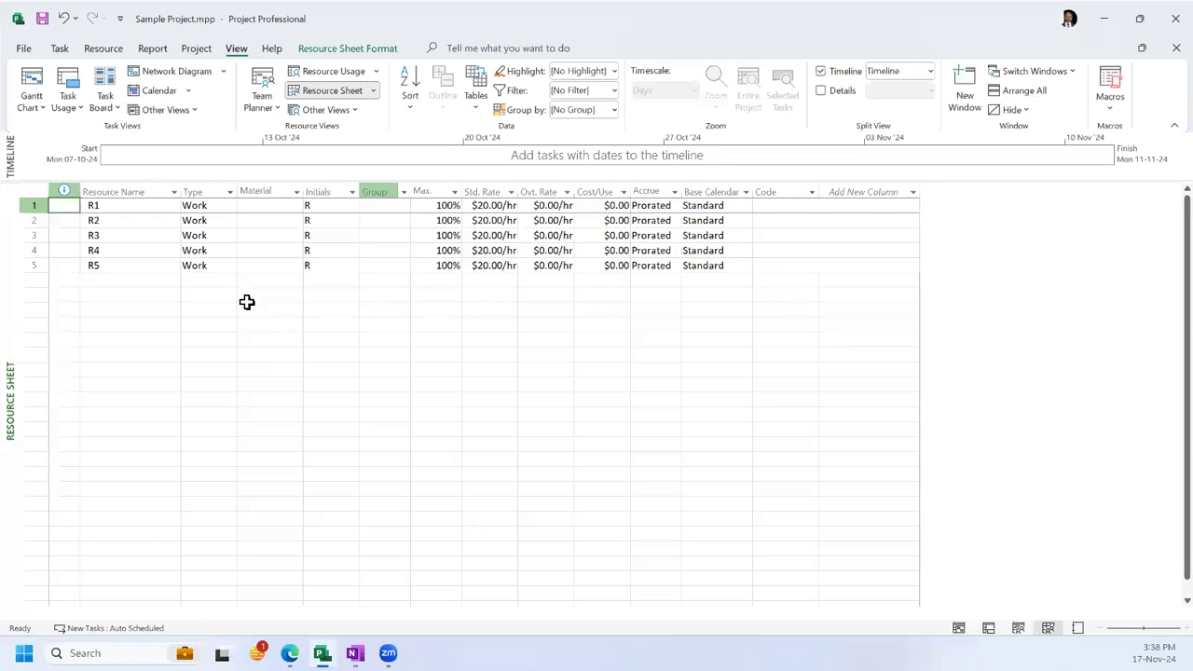
click(213, 205)
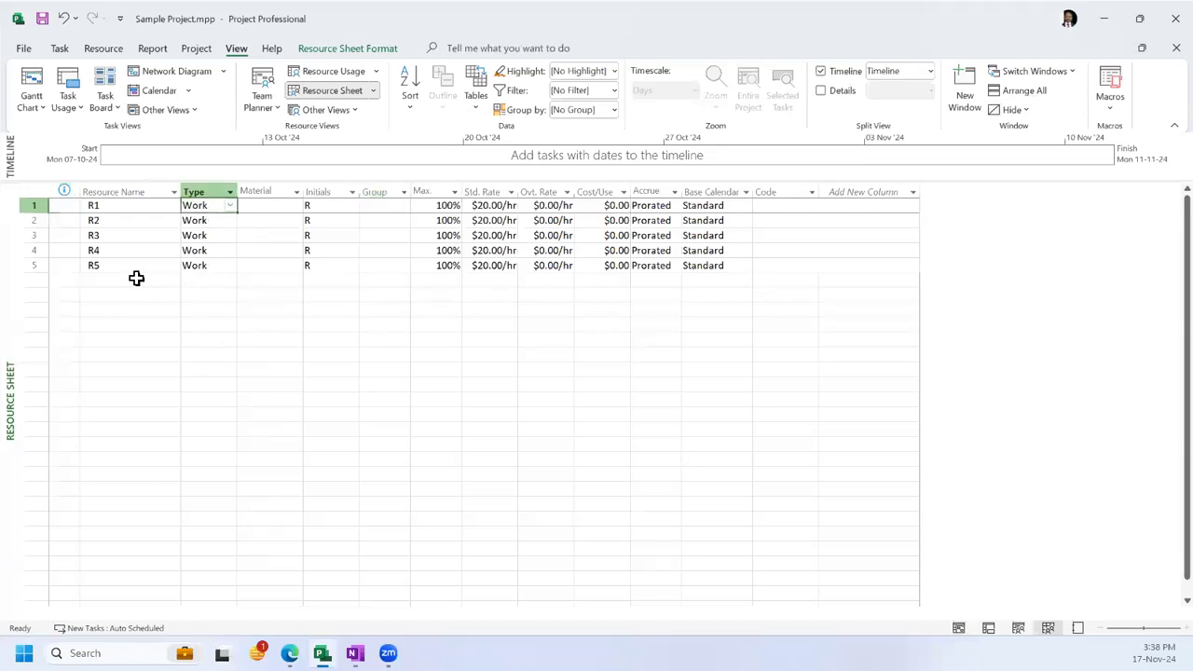
click(231, 208)
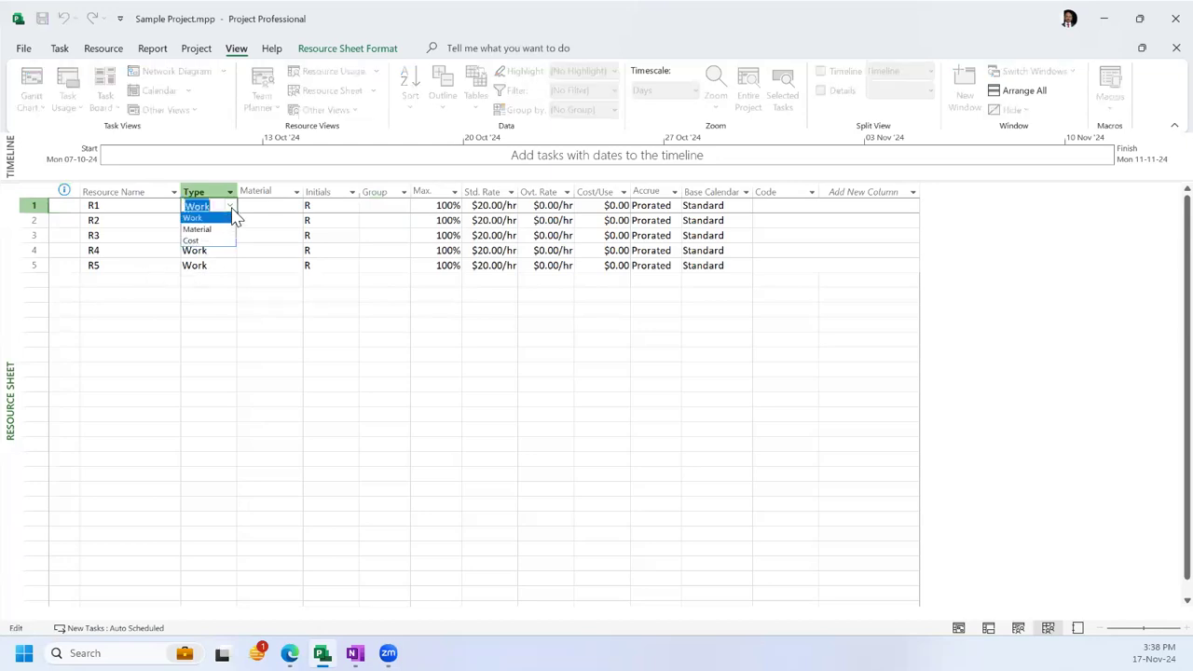
Step: Add a resource named R6 below R5 and set its type to Cost
click(120, 283)
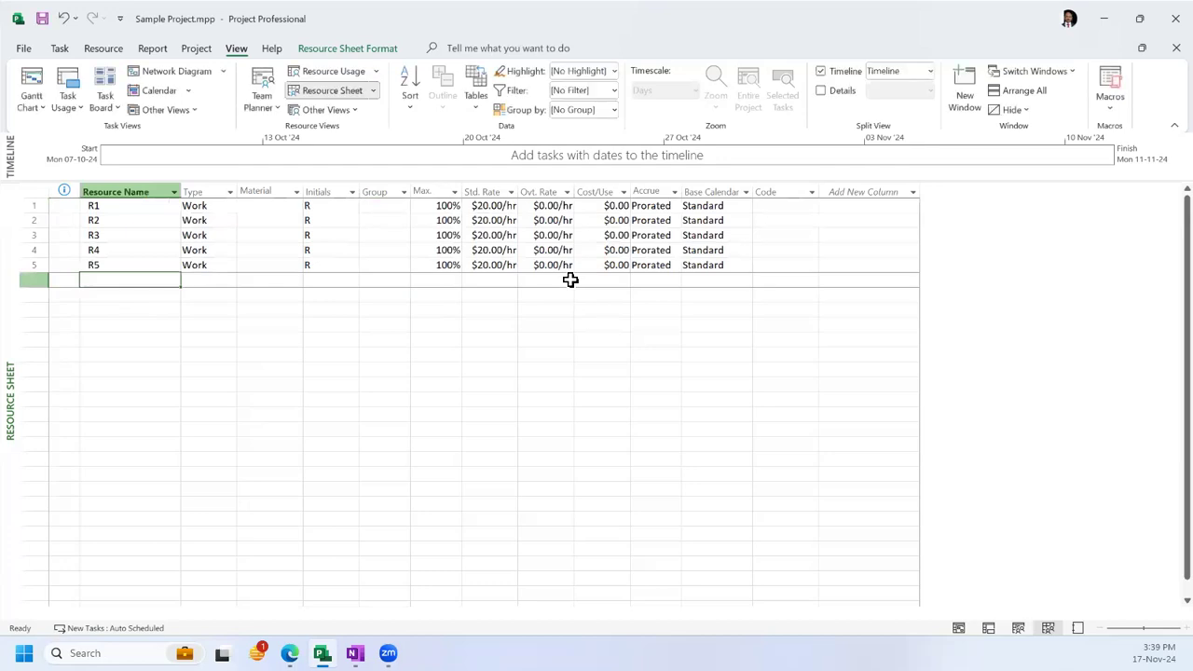
text(R6)
key(Tab)
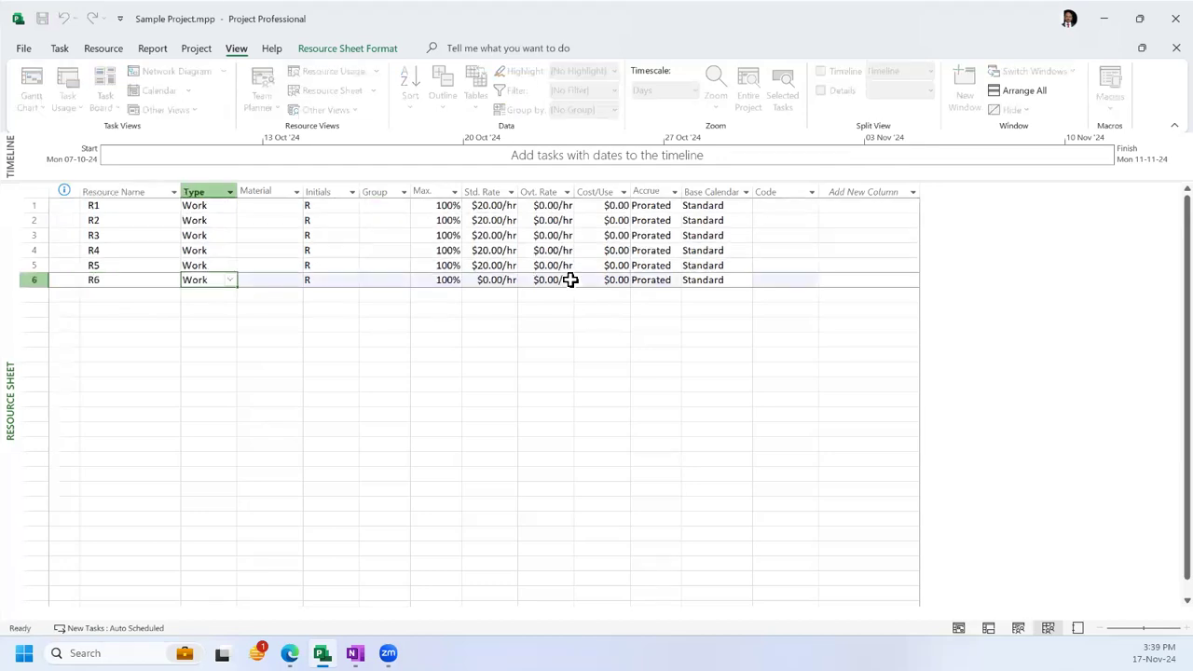
click(231, 282)
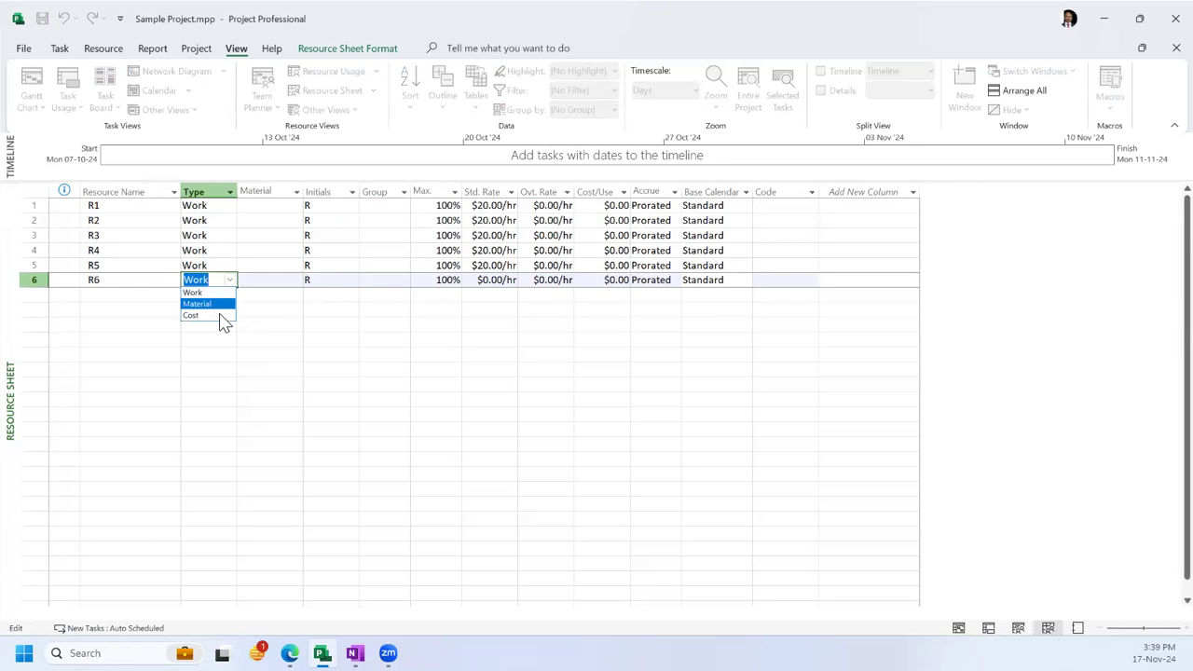
click(221, 315)
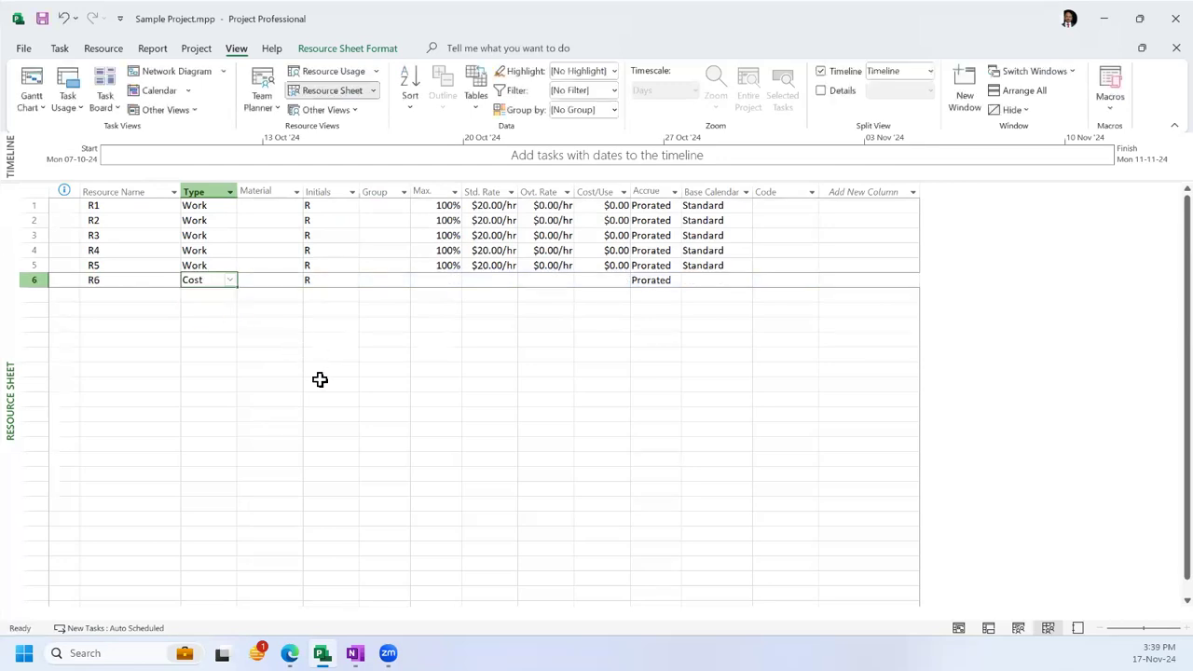
click(274, 324)
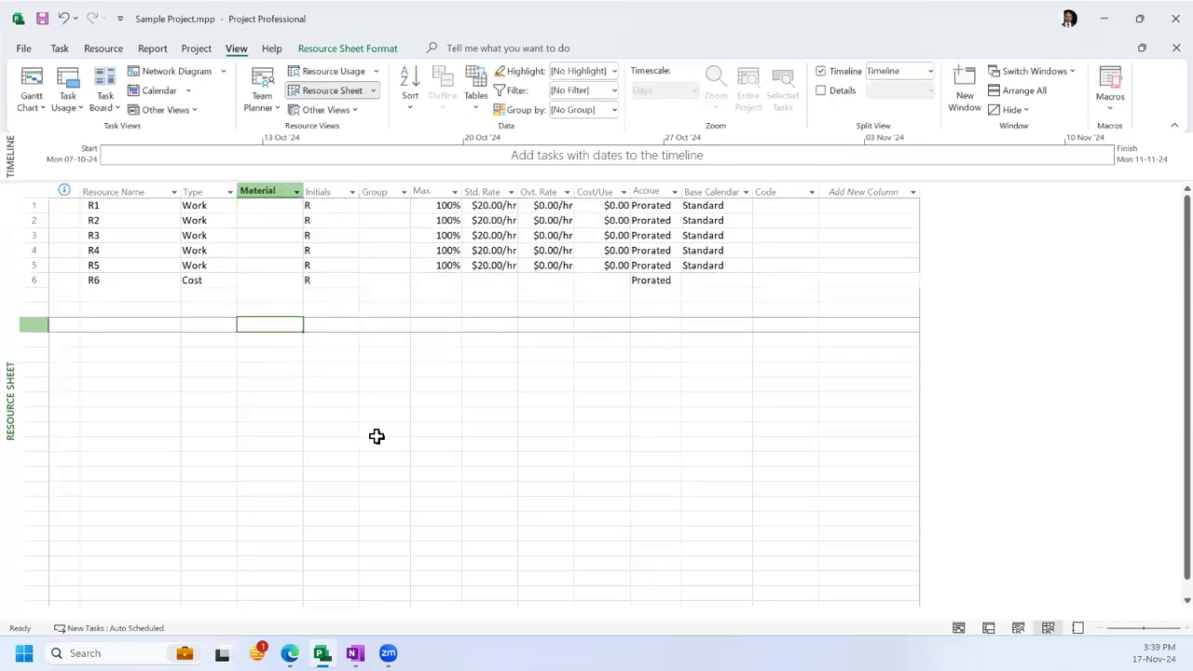
Step: Add a new resource named R7 below R6 in the resource sheet and set its type to Material
click(94, 291)
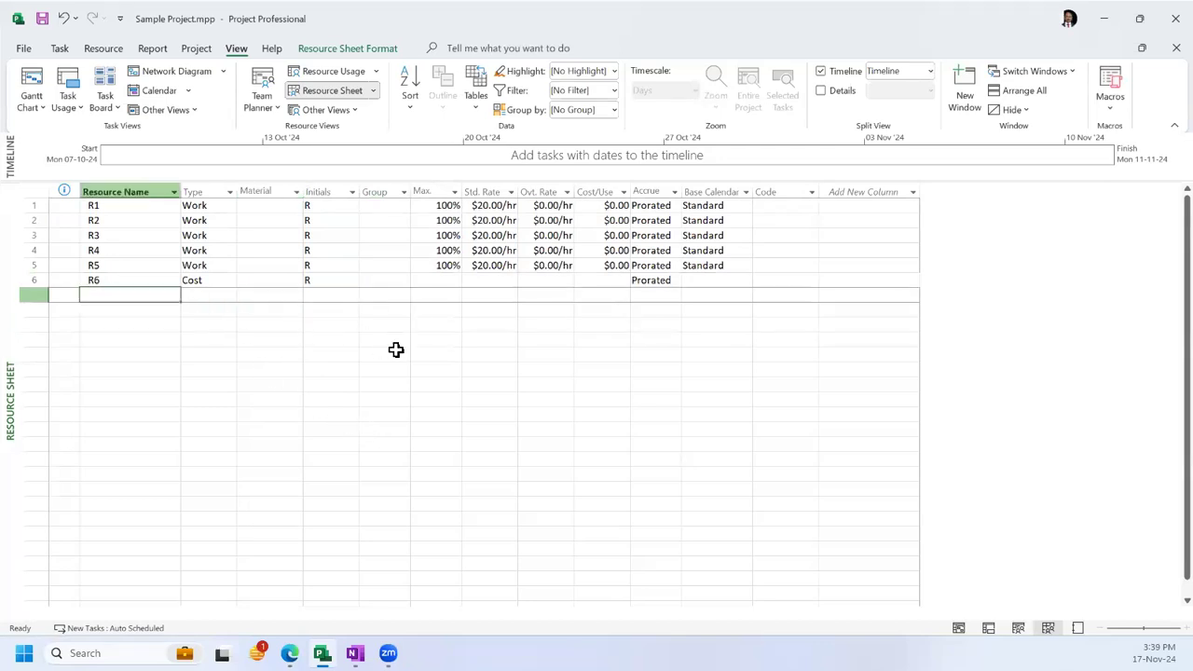
text(R)
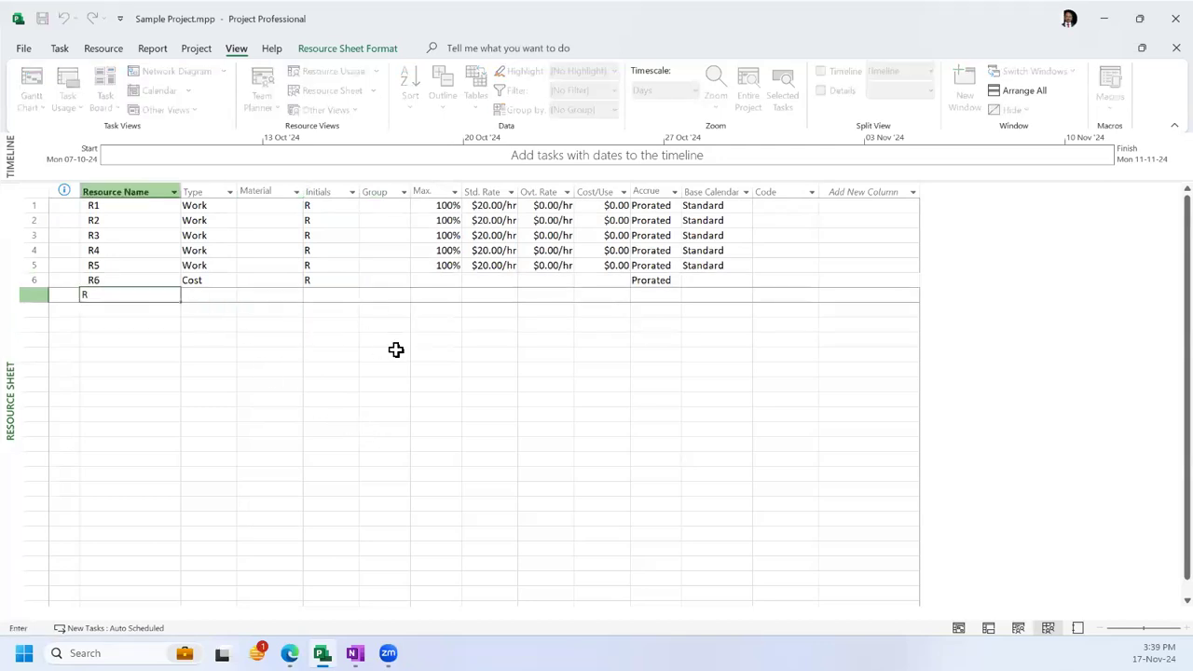
text(7)
key(Tab)
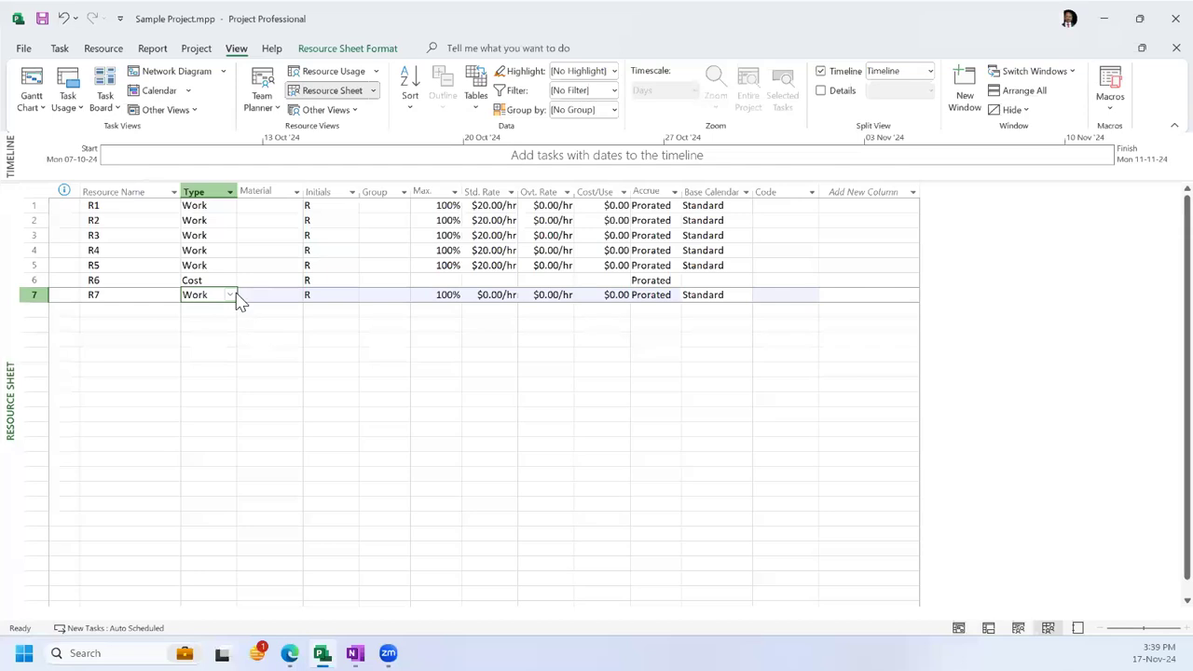
click(231, 296)
click(216, 319)
click(403, 325)
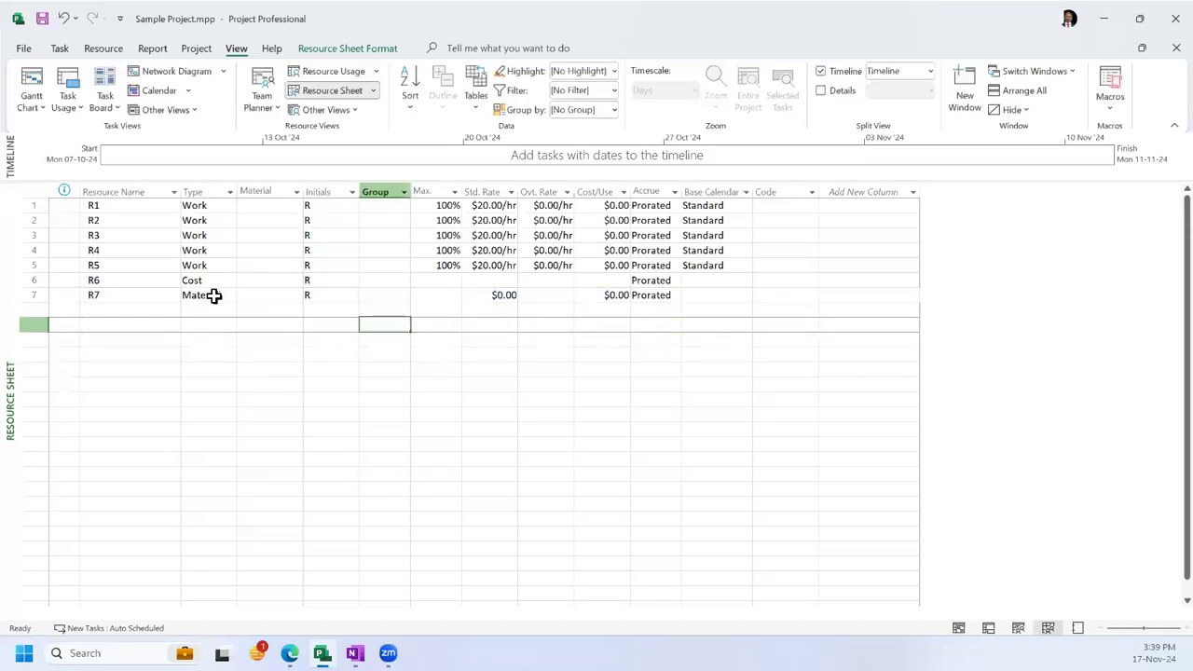
Step: Switch to the Gantt Chart view and apply the Earned Value Cost Indicators table
click(28, 105)
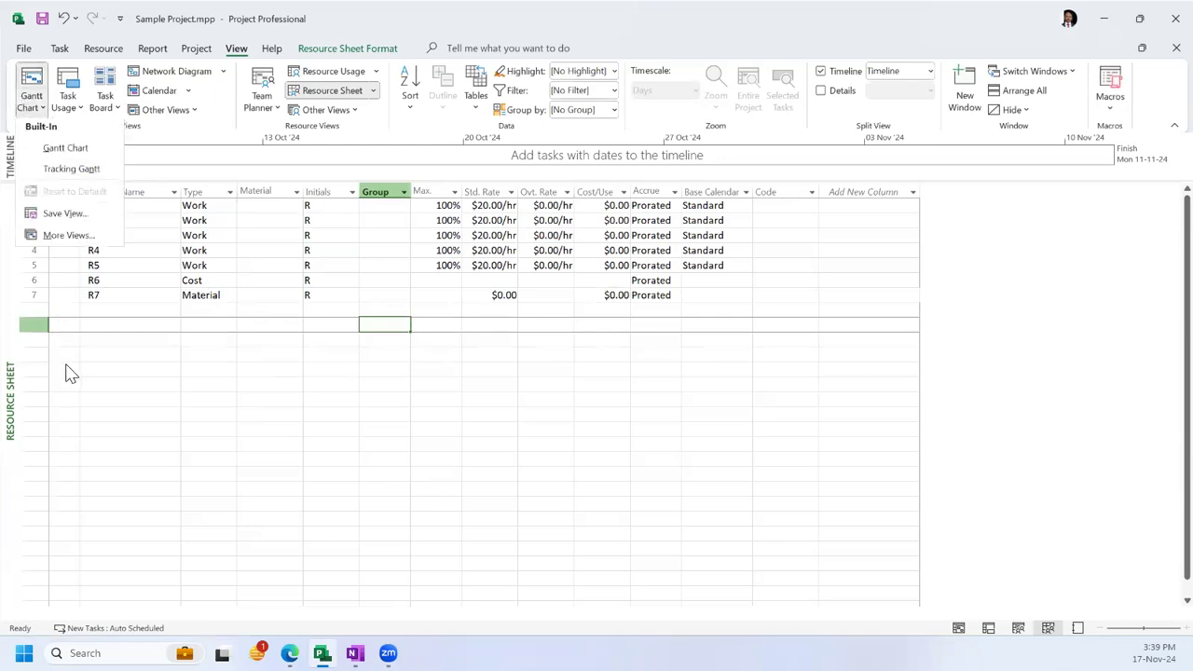
click(75, 156)
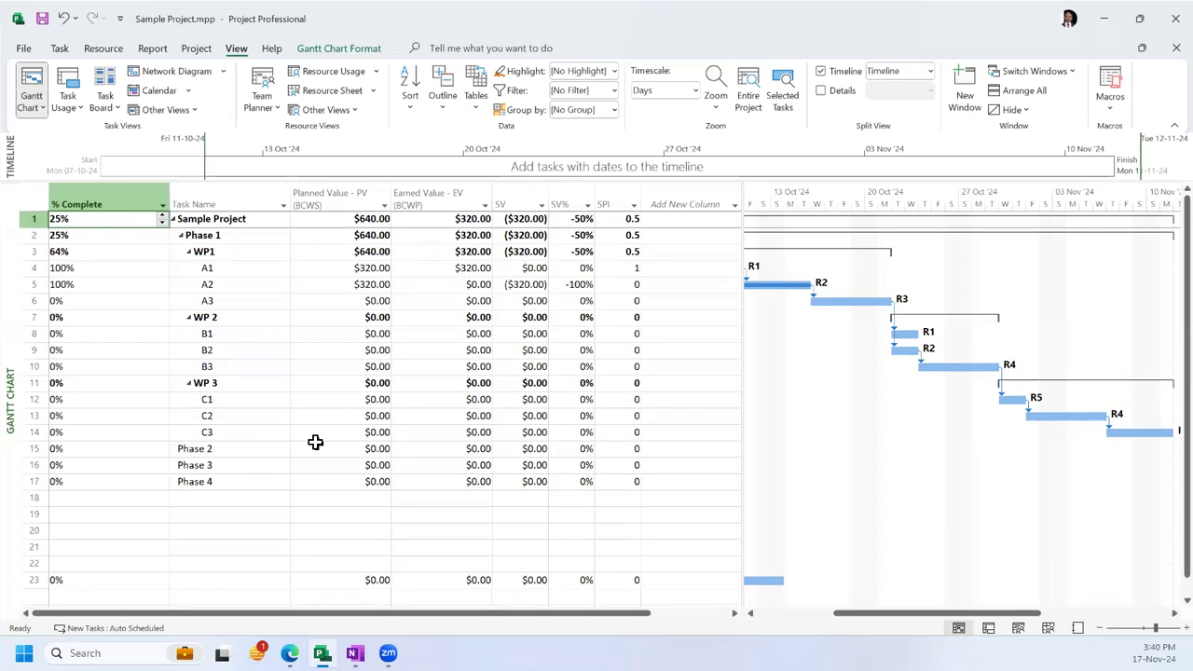
click(479, 106)
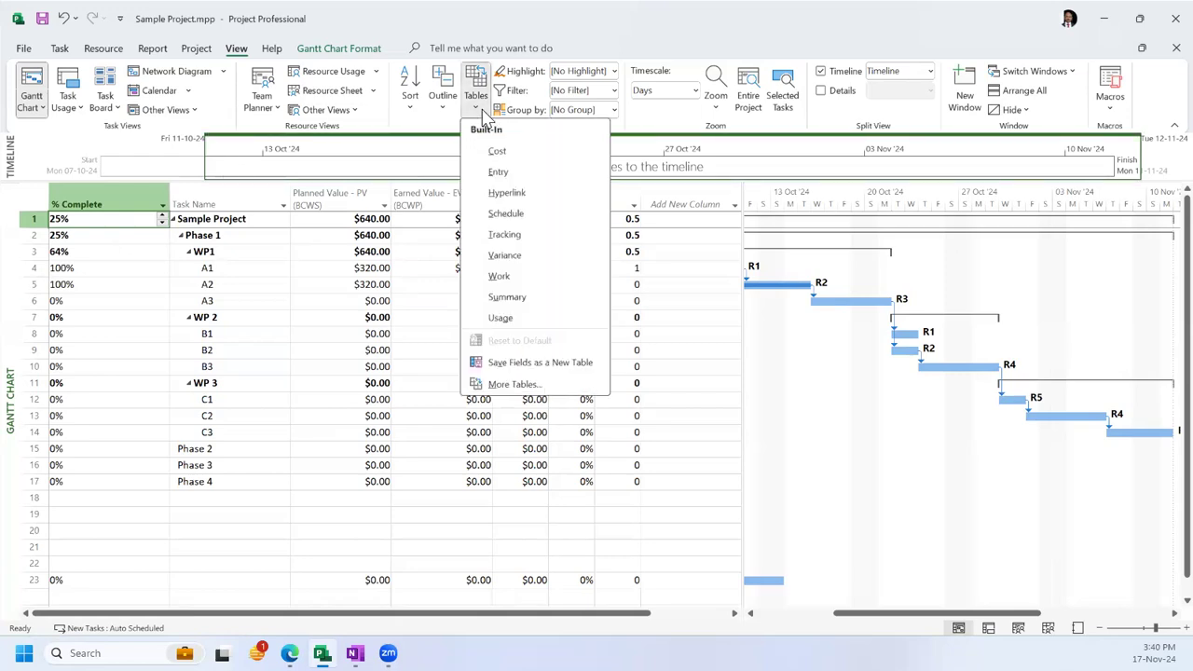
click(518, 386)
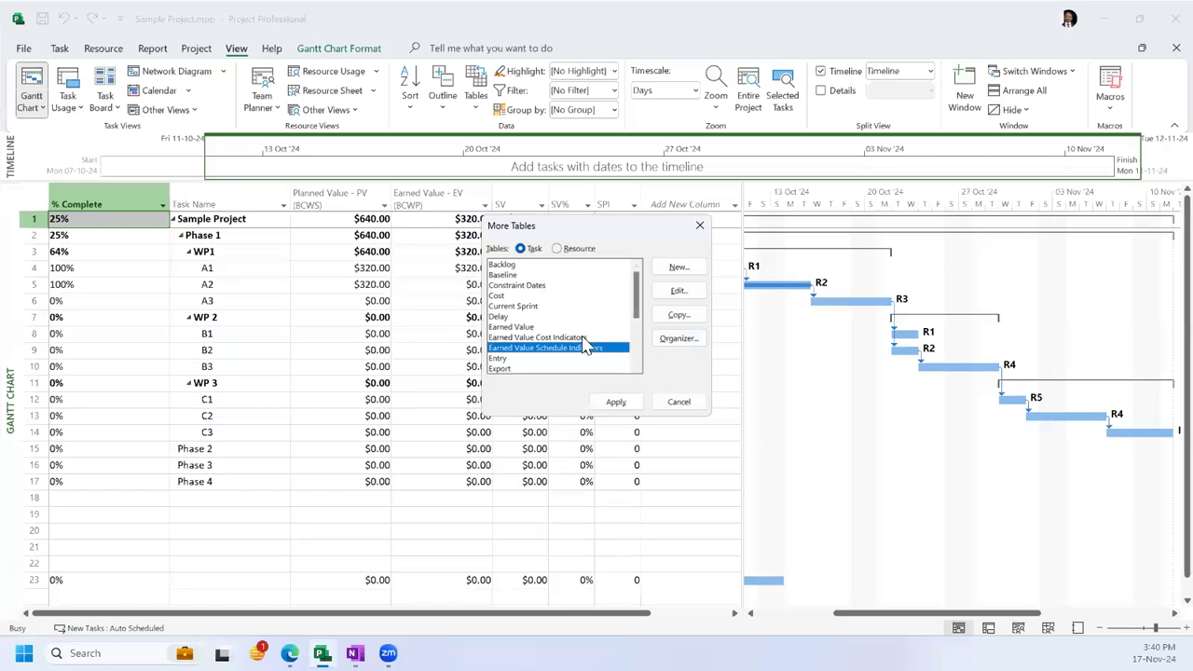
click(518, 297)
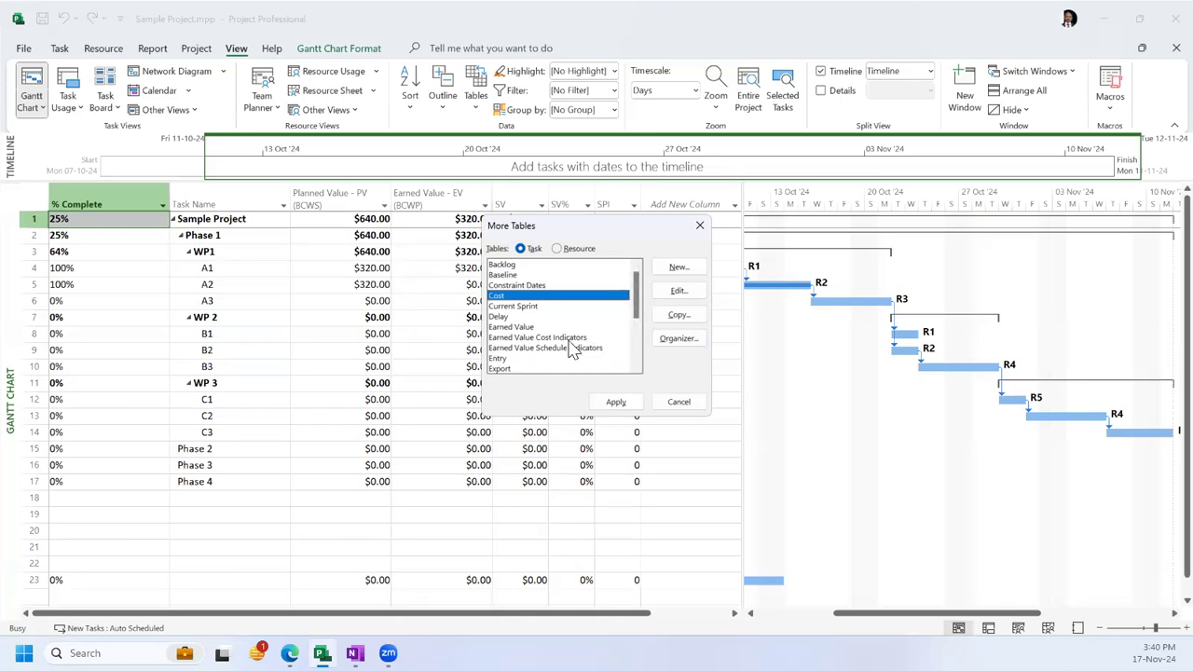
click(570, 339)
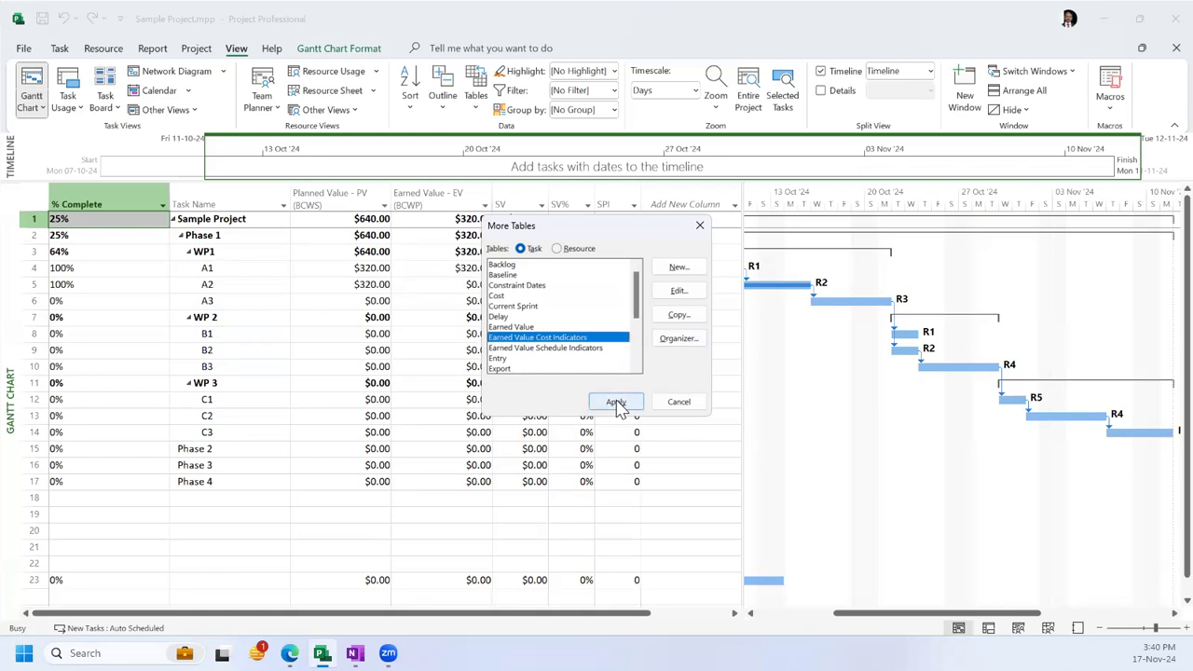
click(616, 405)
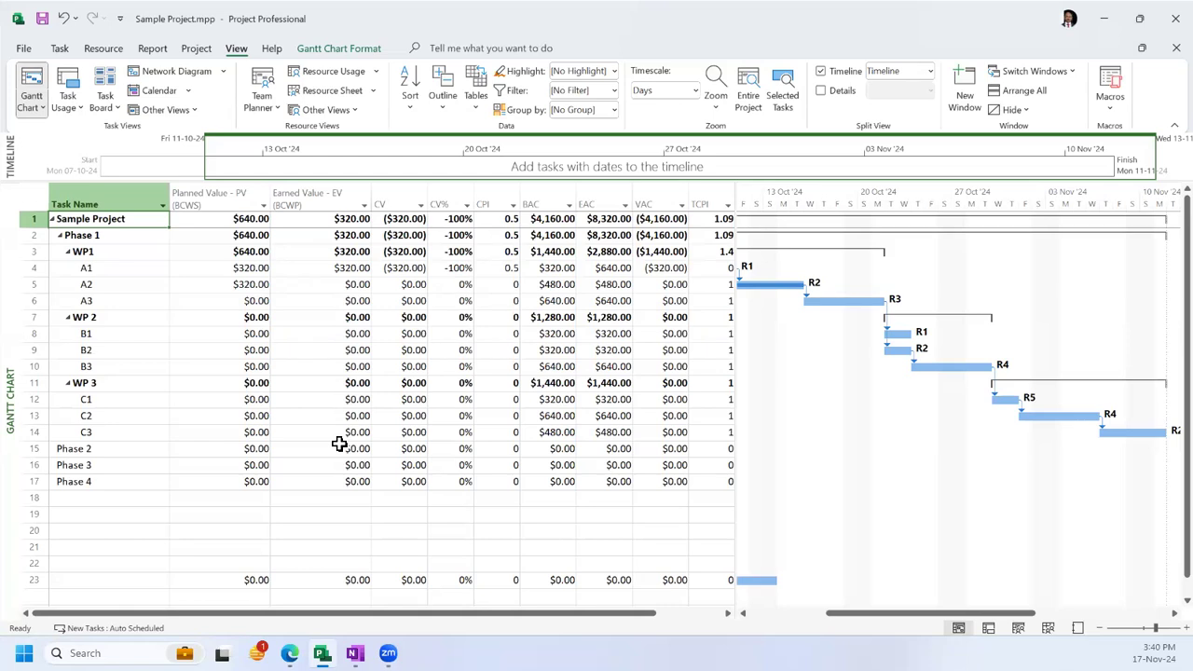
click(27, 103)
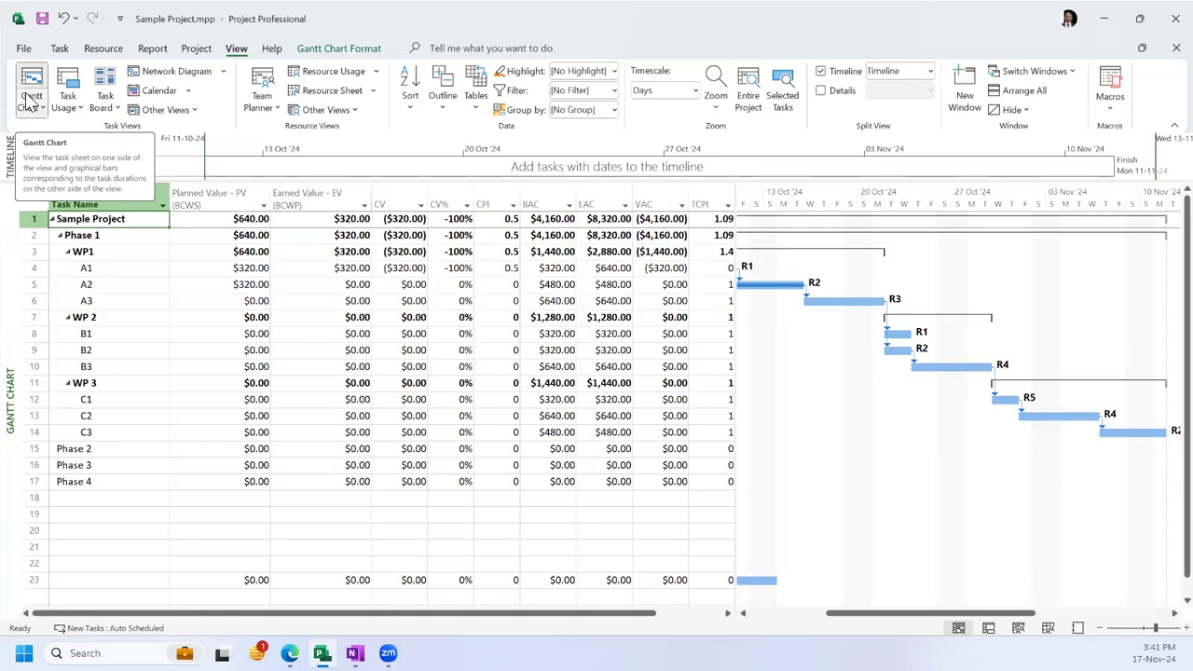
click(29, 104)
click(42, 151)
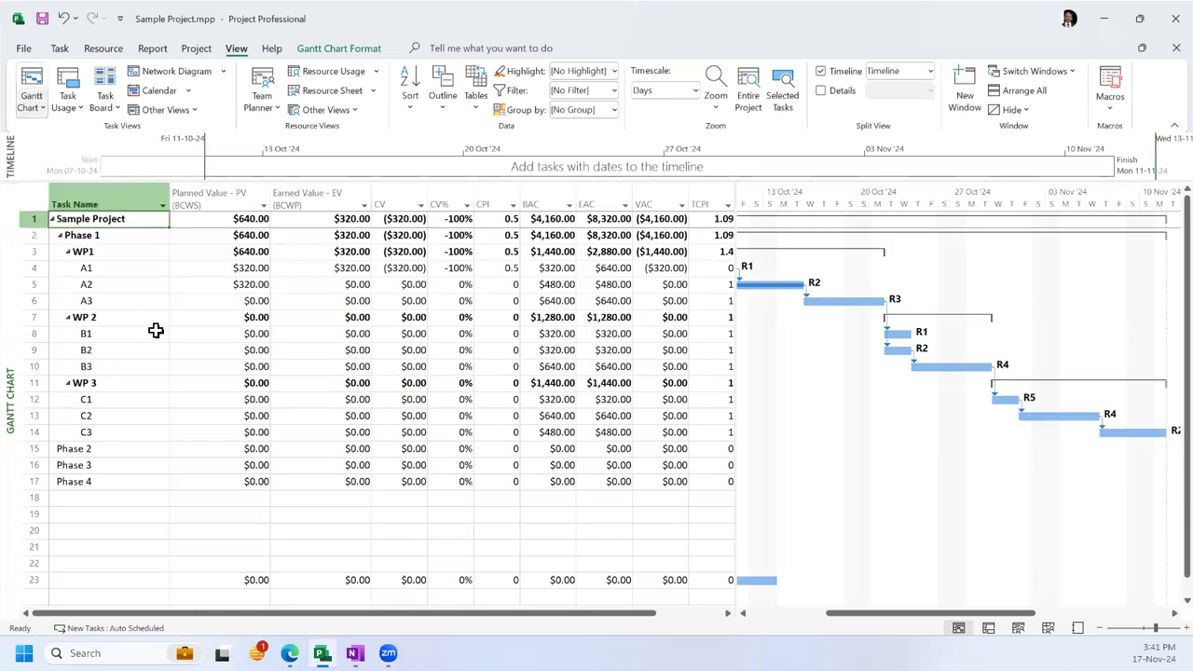
Step: Insert a column before Planned Value - PV (BCWS), using the Baseline7 Finish field
click(224, 194)
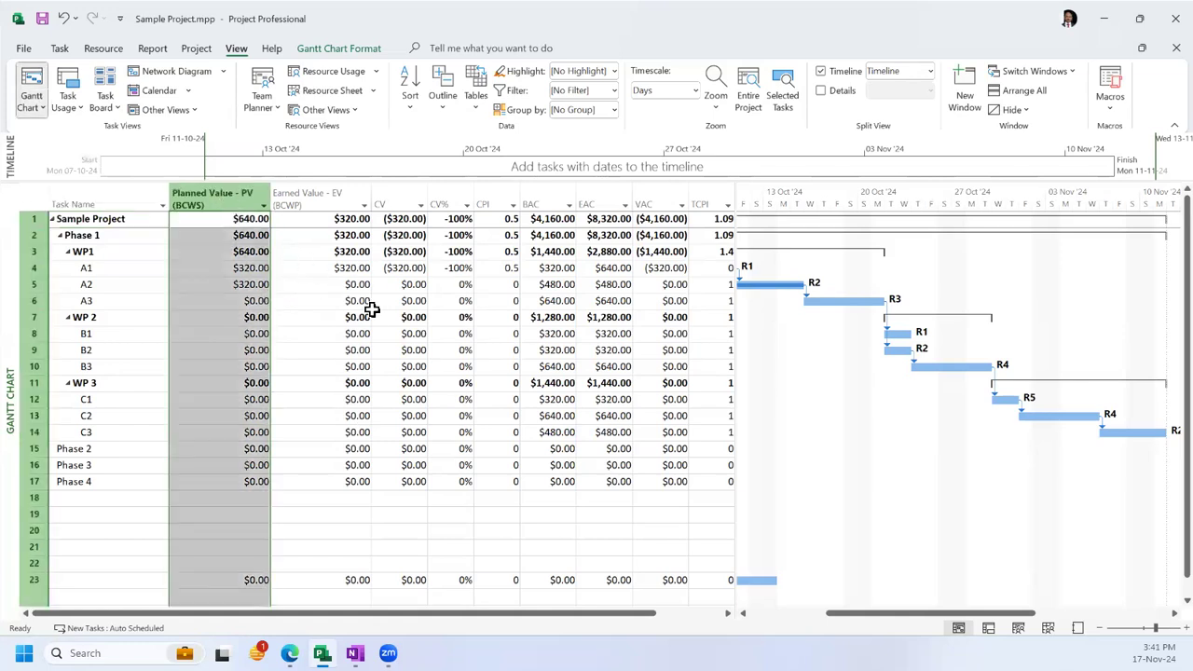
right_click(215, 192)
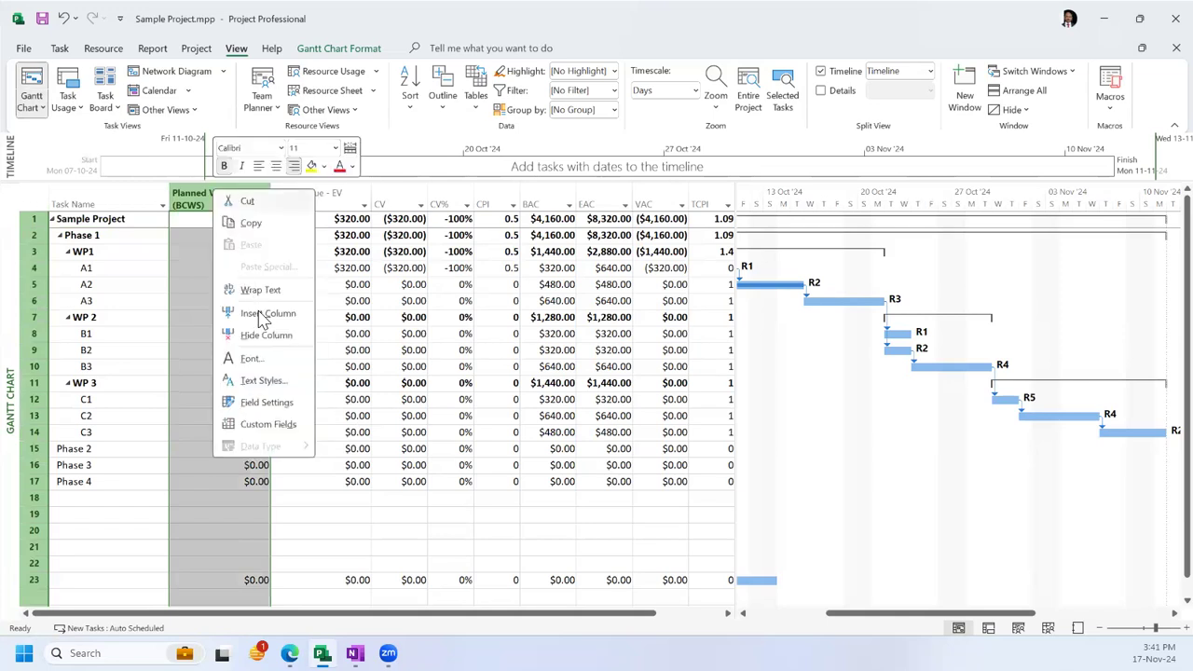
click(280, 316)
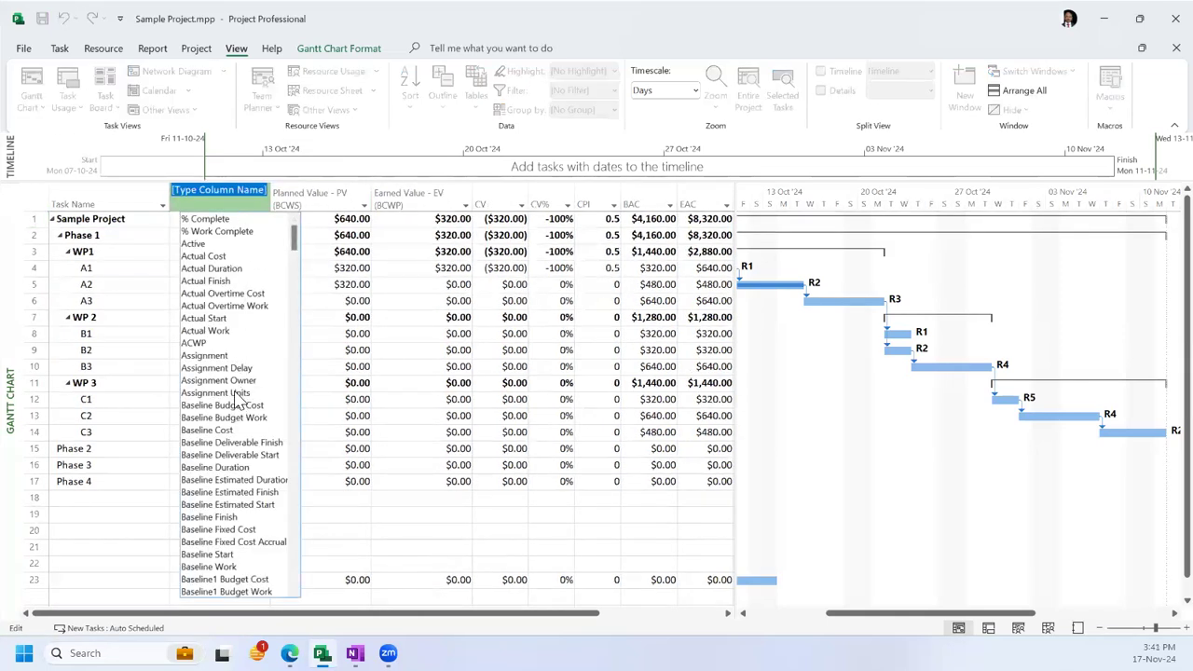
scroll(238, 387, down, 13)
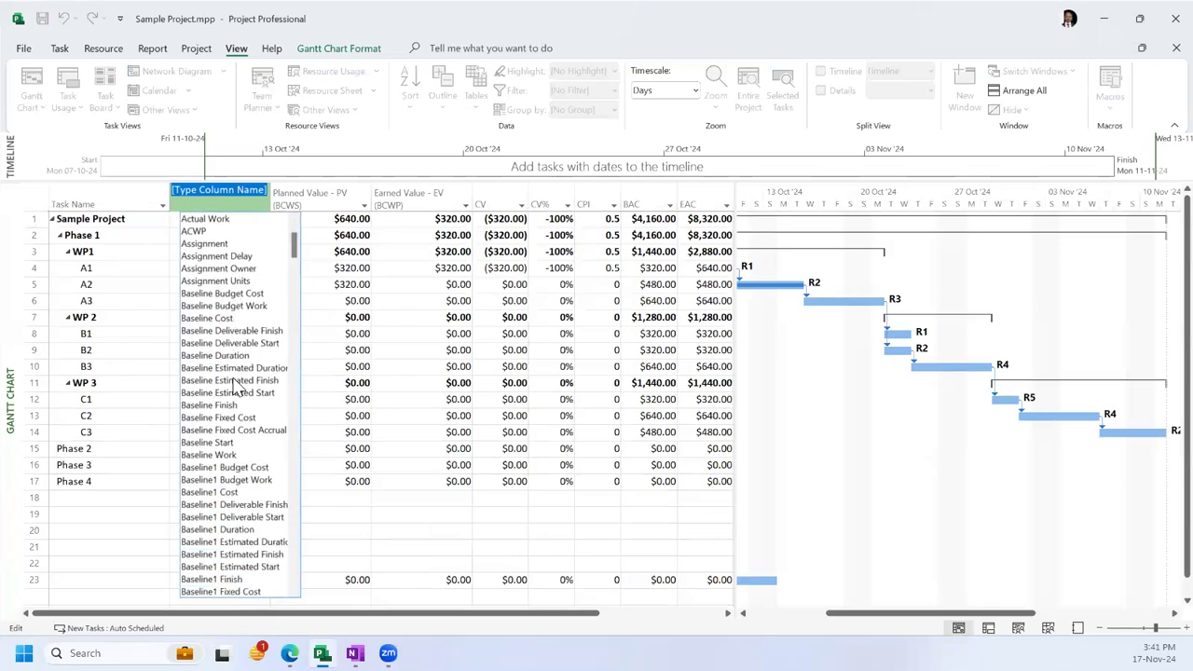
scroll(237, 387, down, 20)
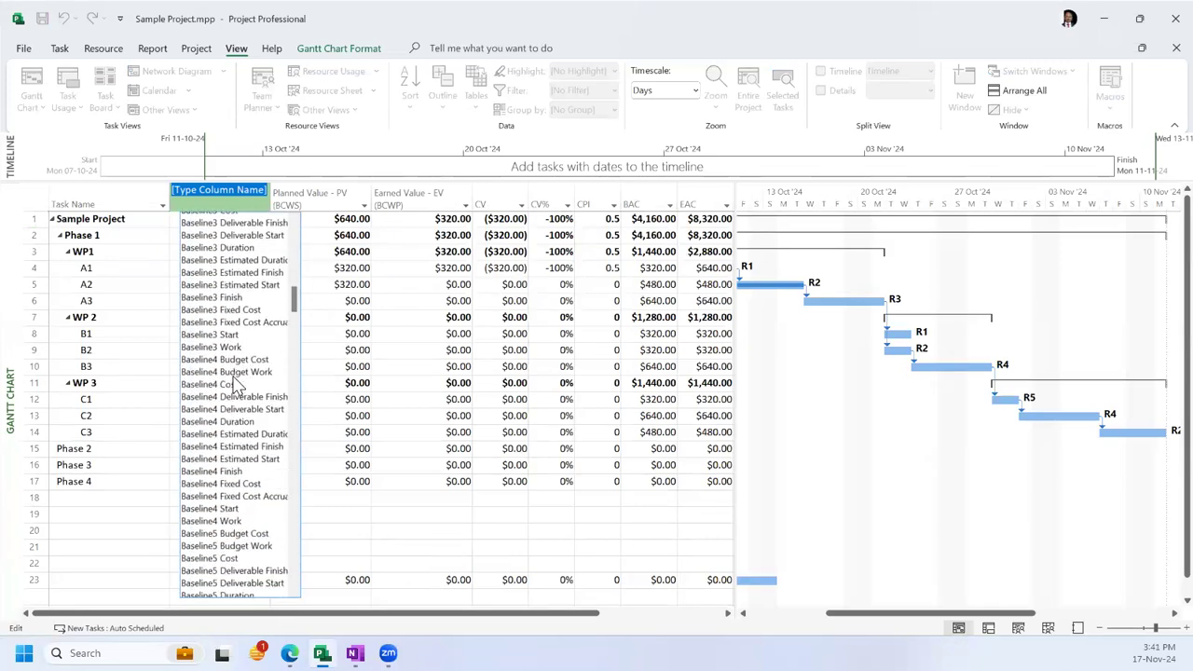
scroll(238, 385, down, 6)
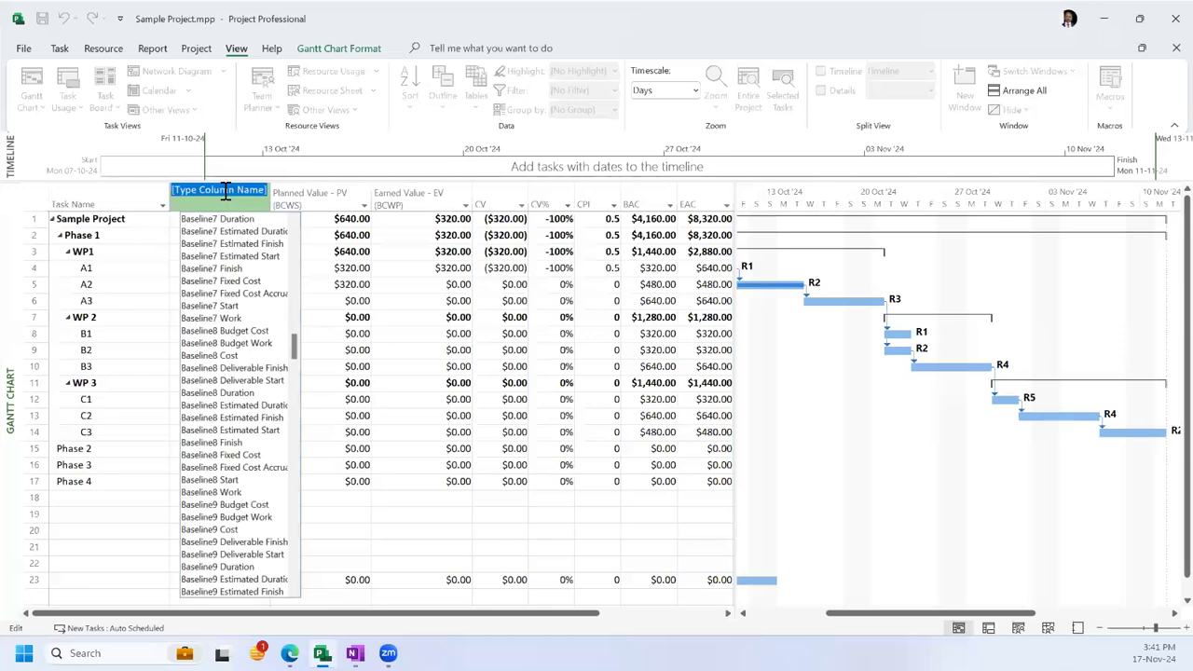
click(234, 191)
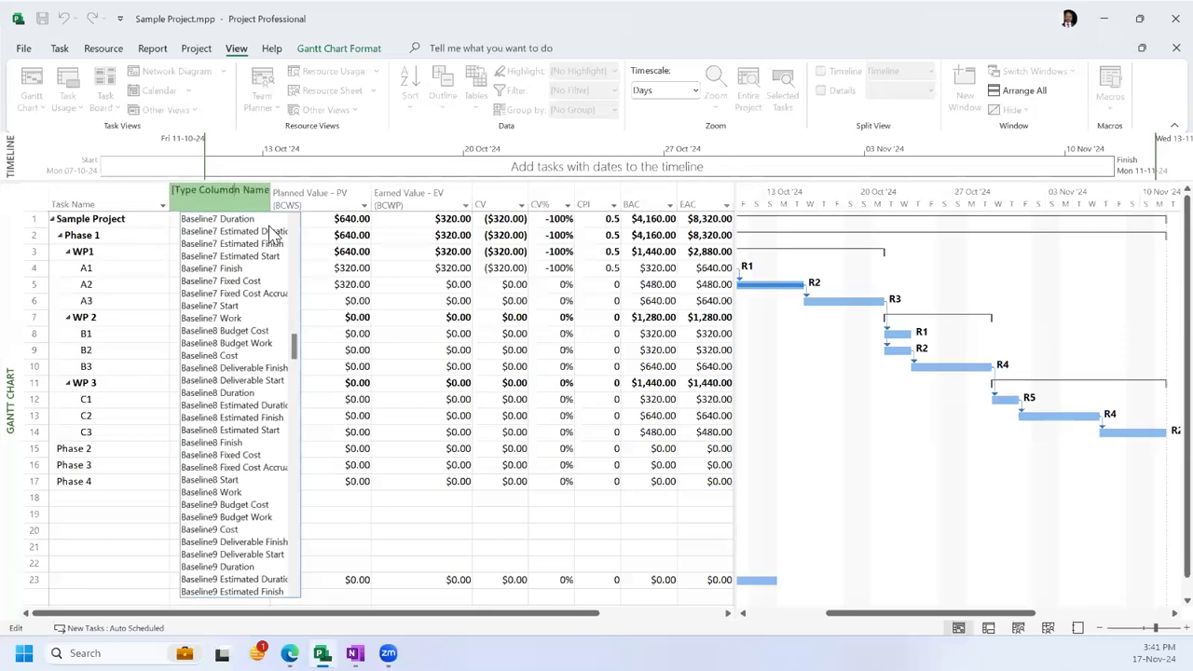
click(278, 268)
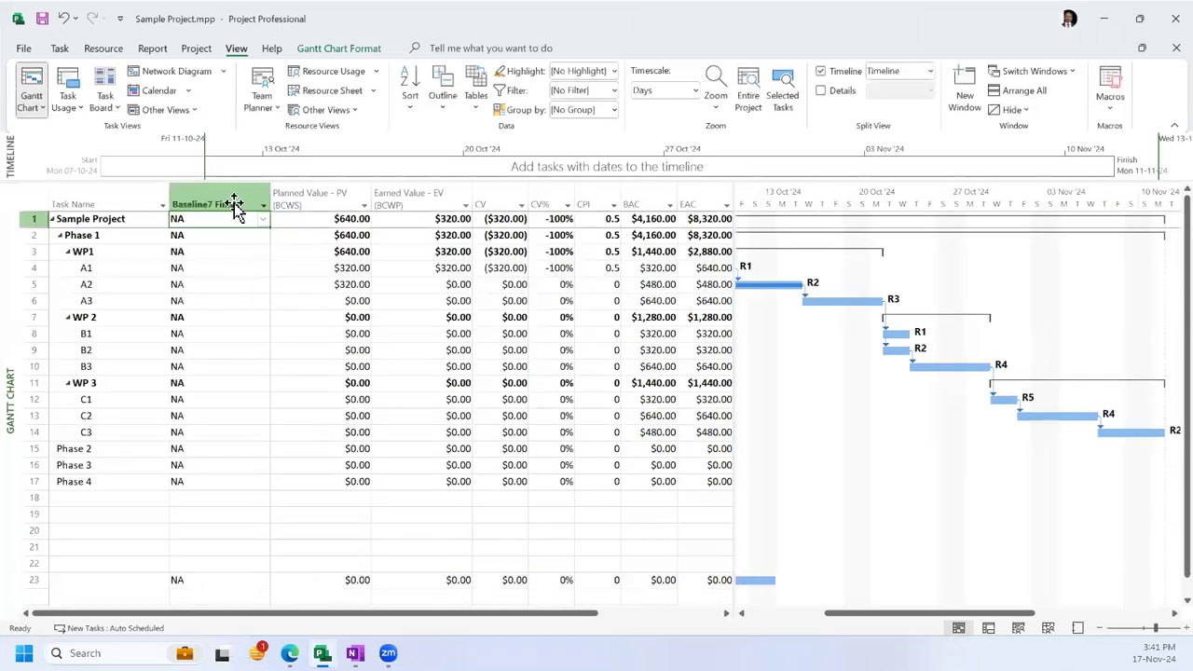
Step: Change the Baseline7 Finish column to show the Duration field instead
click(236, 203)
click(264, 205)
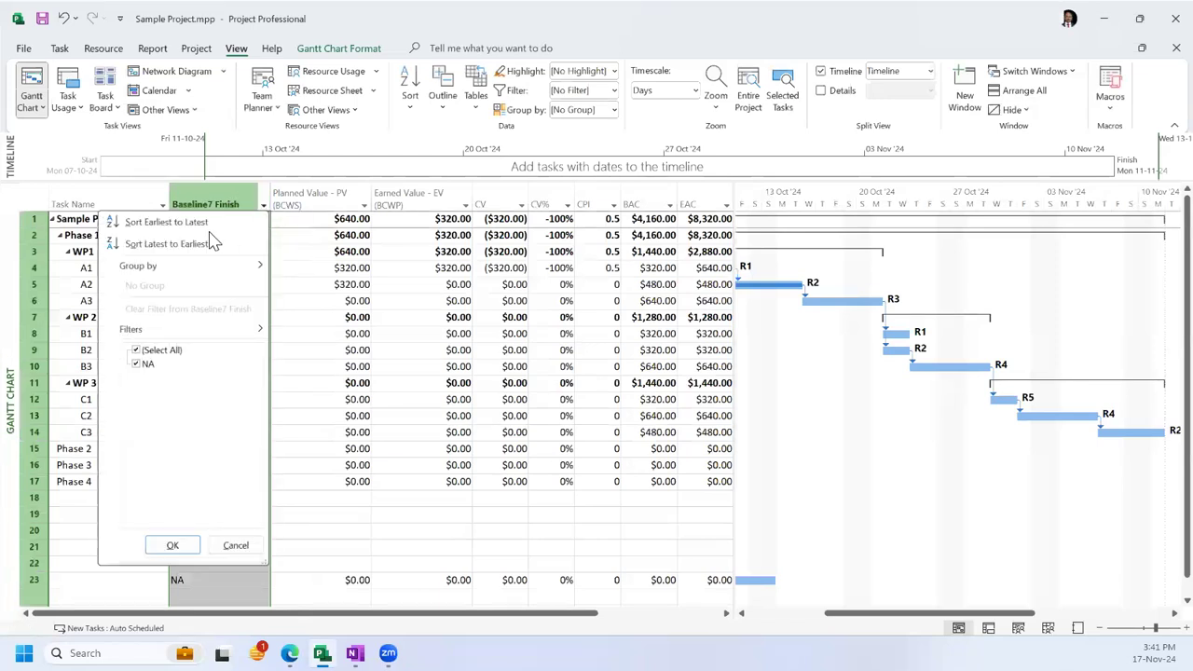
click(219, 200)
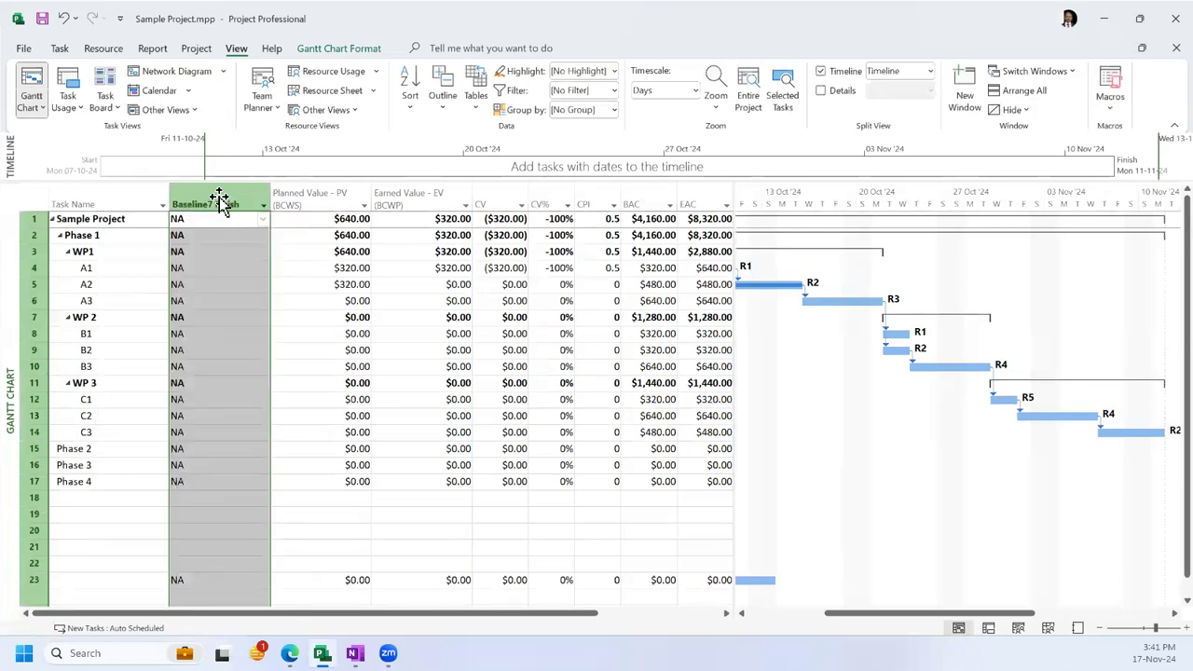
double_click(219, 200)
text(duration)
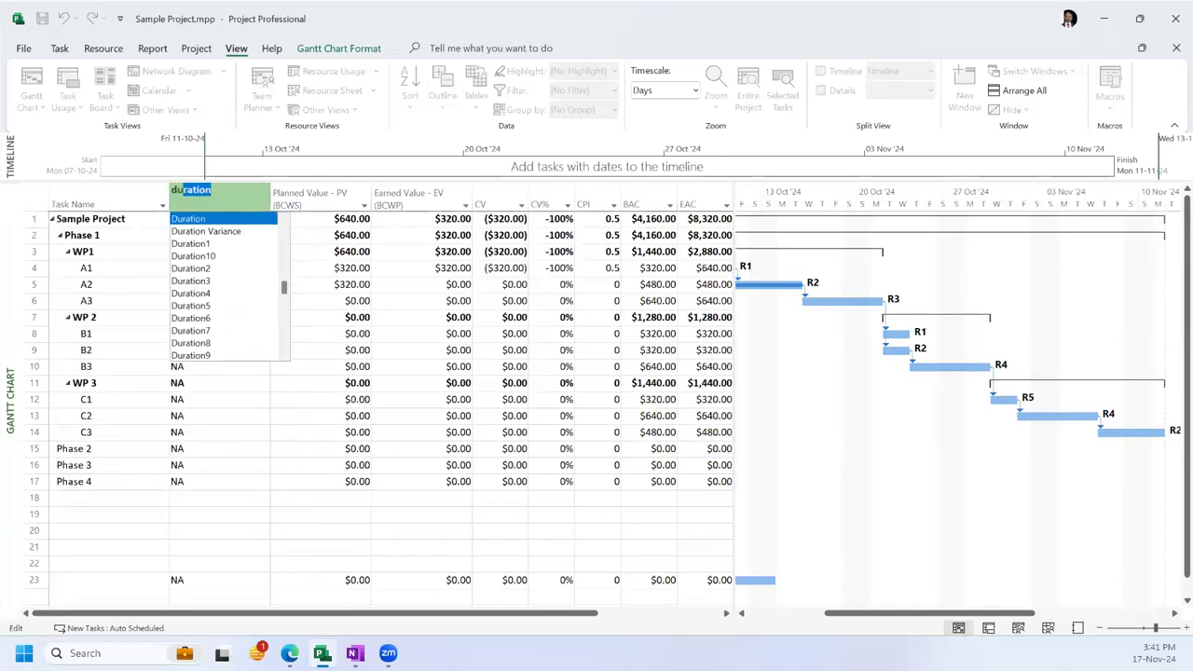
key(Return)
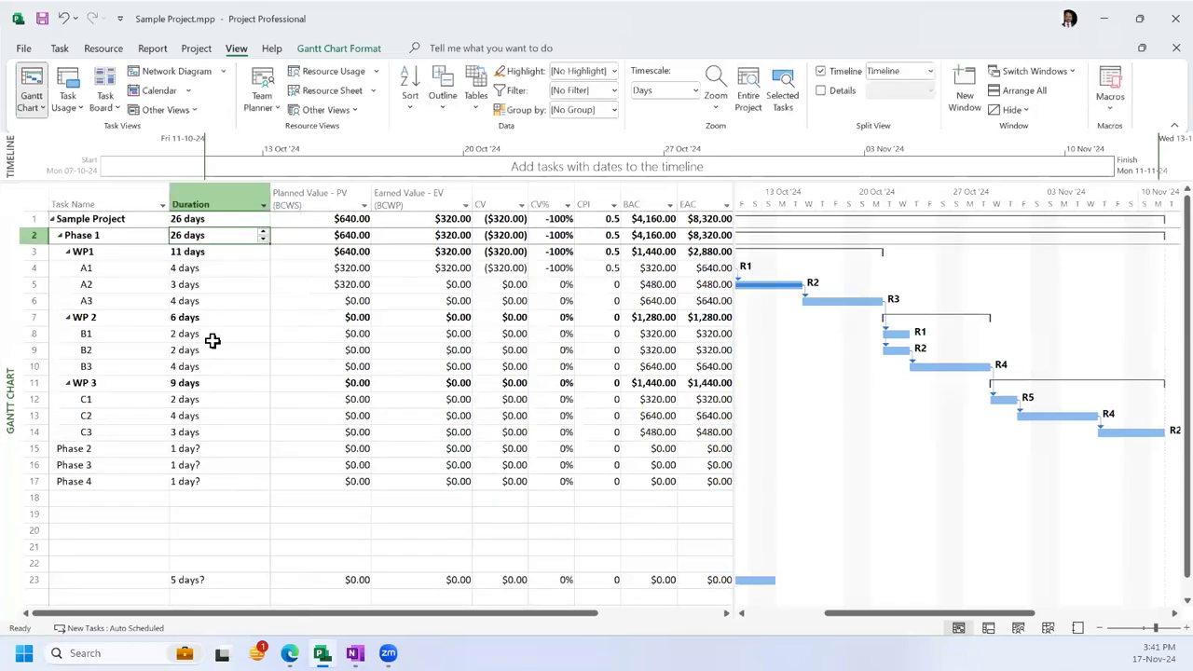
Step: Set the duration of task A1 under WP1 to 2 days
click(200, 269)
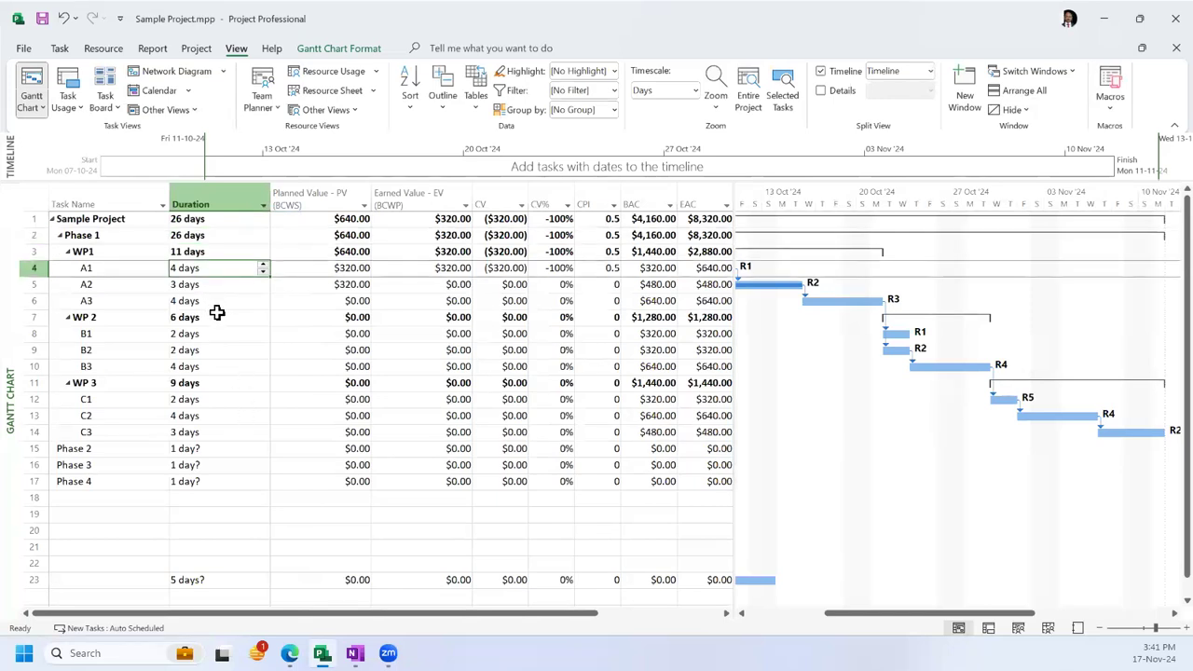
double_click(264, 274)
click(235, 304)
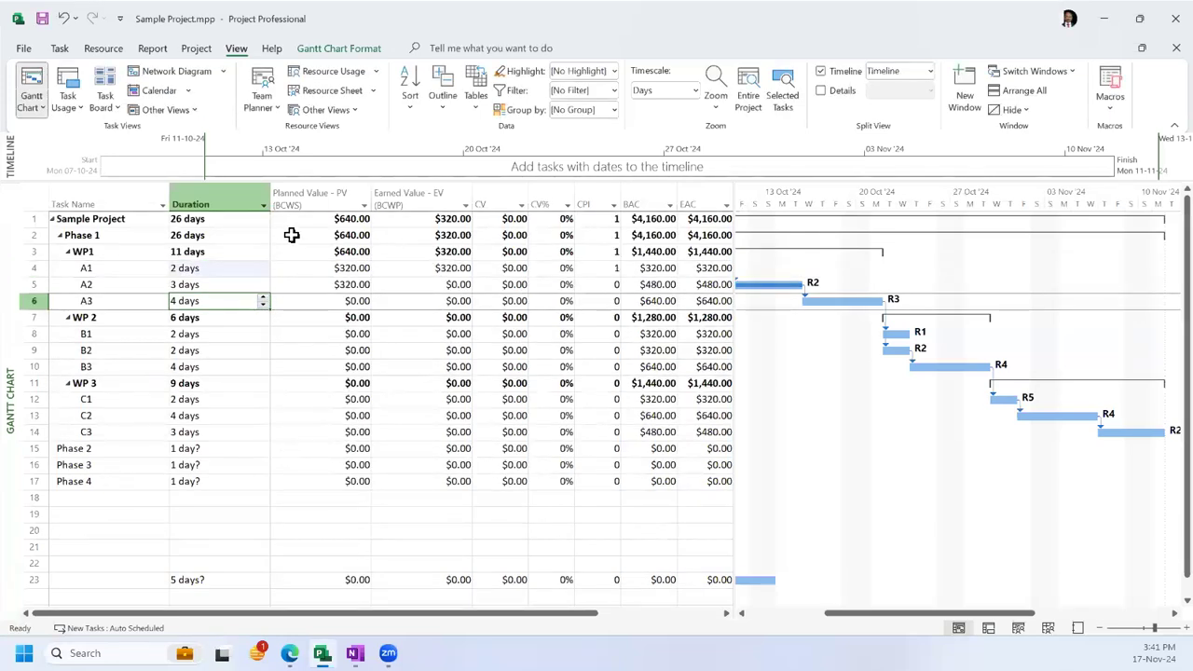
Step: Reapply the Earned Value Cost Indicators table and examine its cost columns through VAC and TCPI
click(475, 107)
click(514, 384)
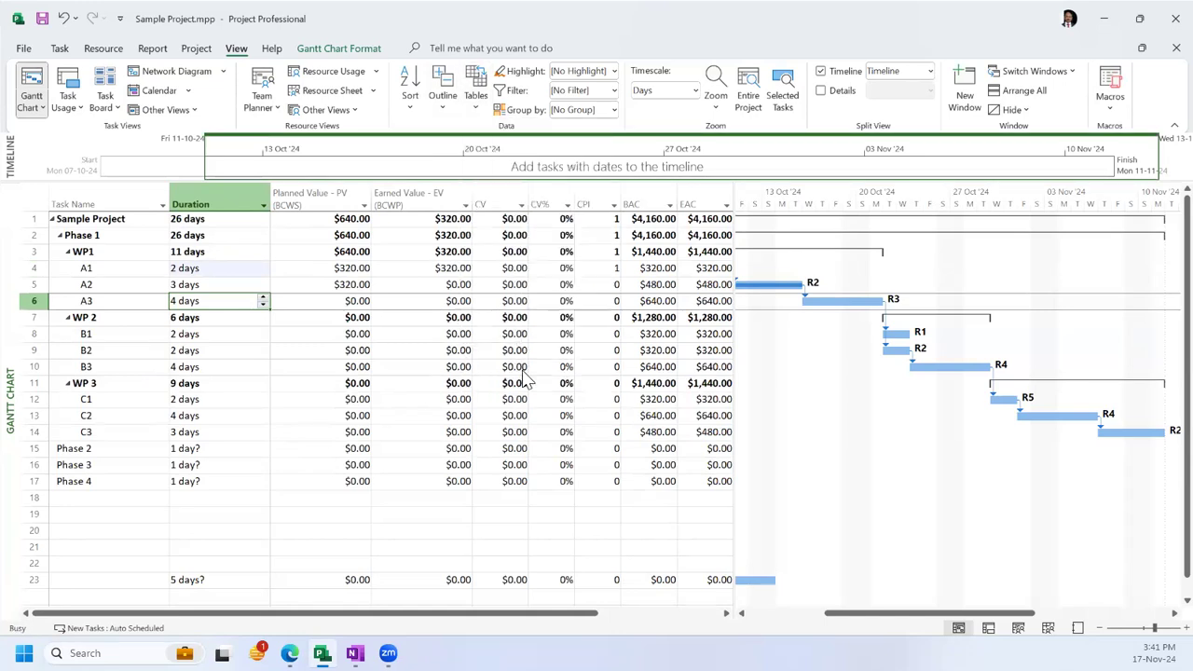
click(615, 403)
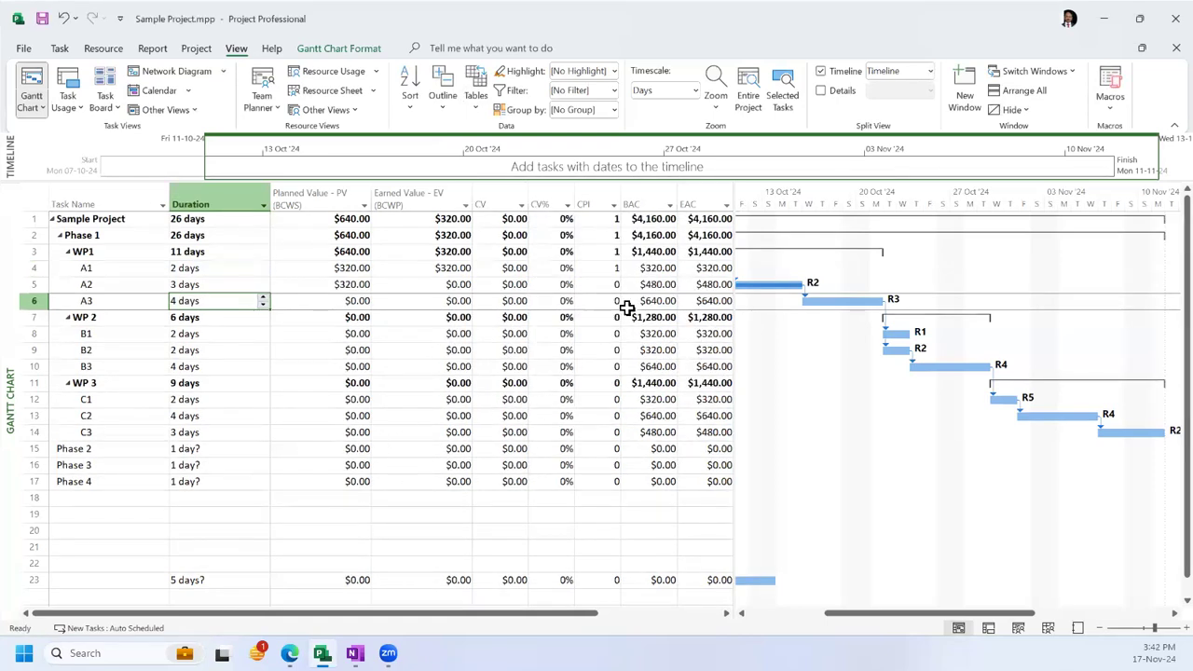
drag(577, 619, 698, 615)
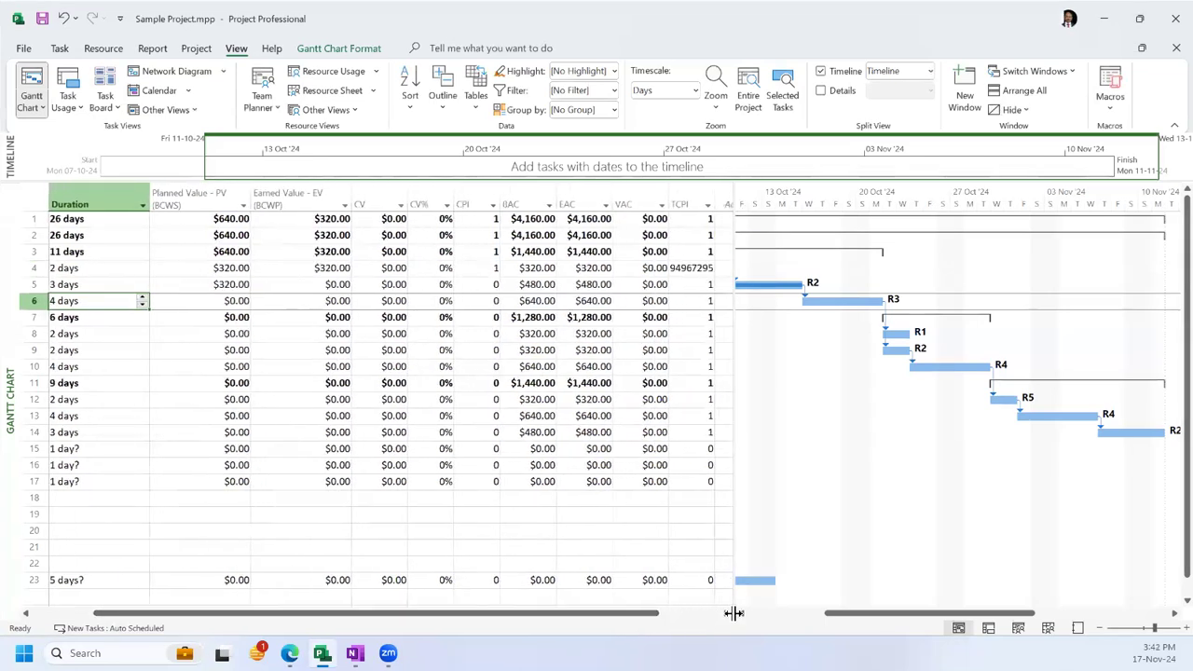
click(727, 614)
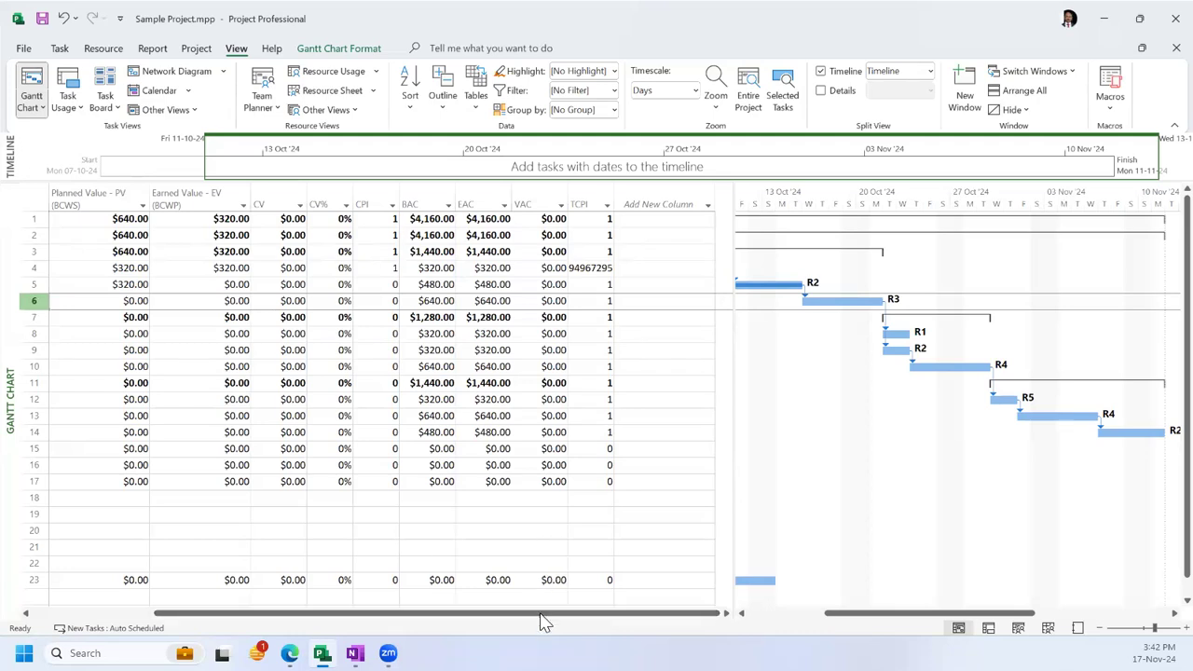
drag(532, 613, 580, 606)
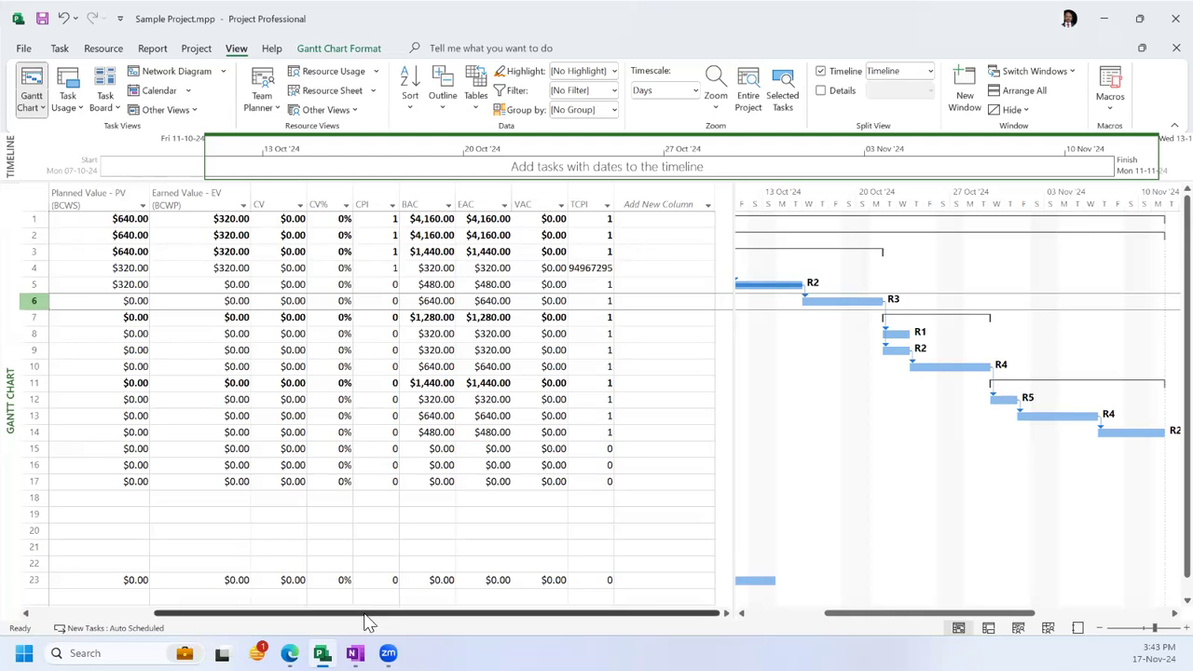
drag(367, 613, 224, 614)
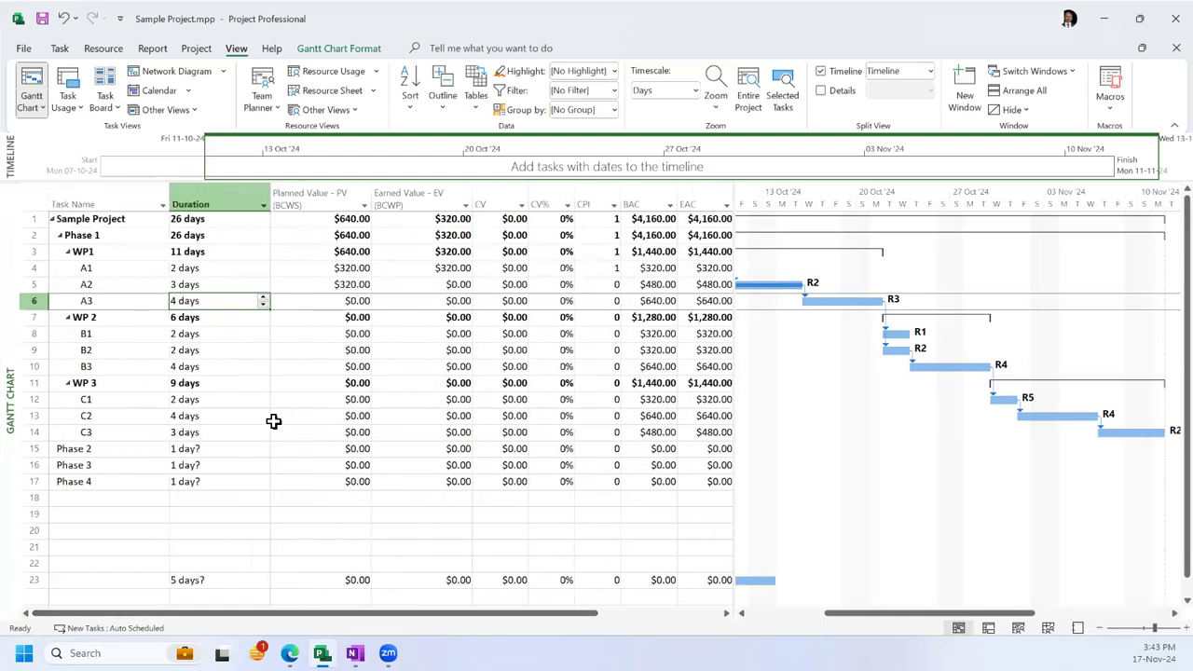
Step: Set the duration of task A1 under WP1 to 3 days and widen the table to show VAC and TCPI
click(231, 270)
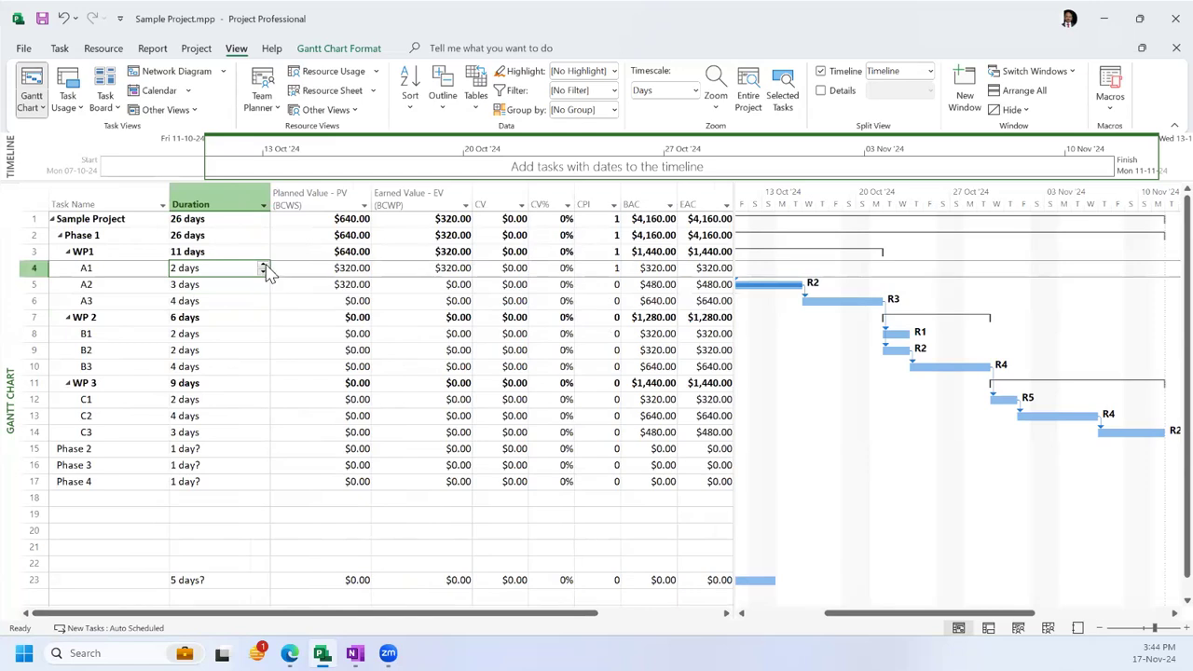
click(263, 264)
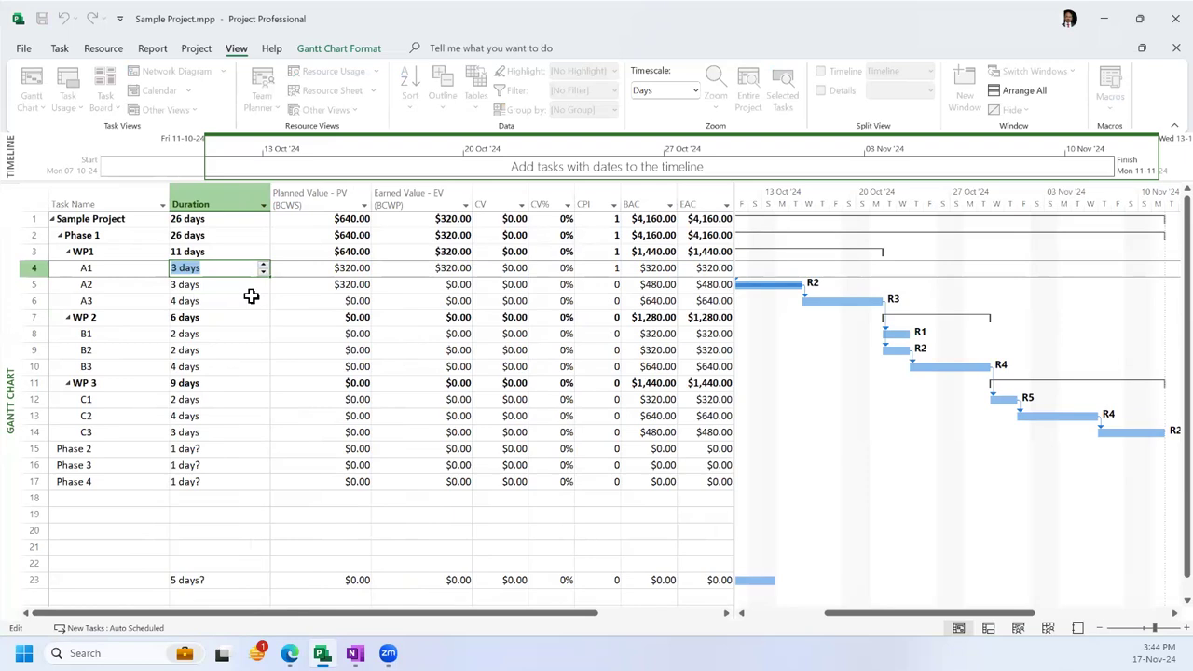
key(Tab)
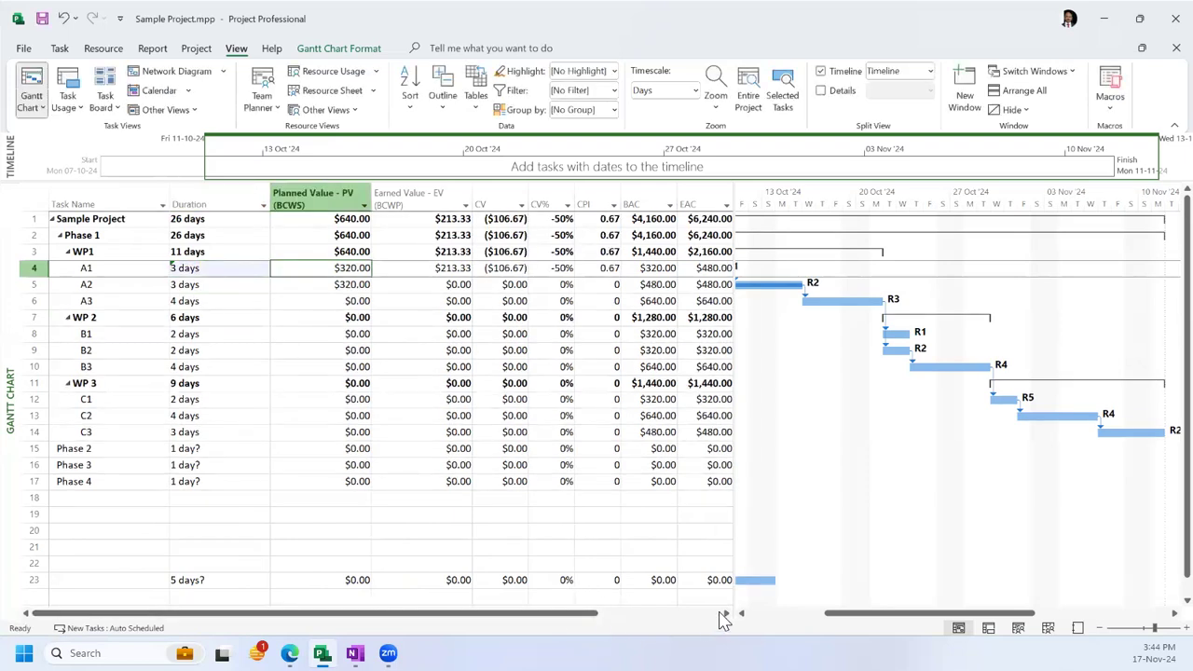
drag(734, 509, 891, 507)
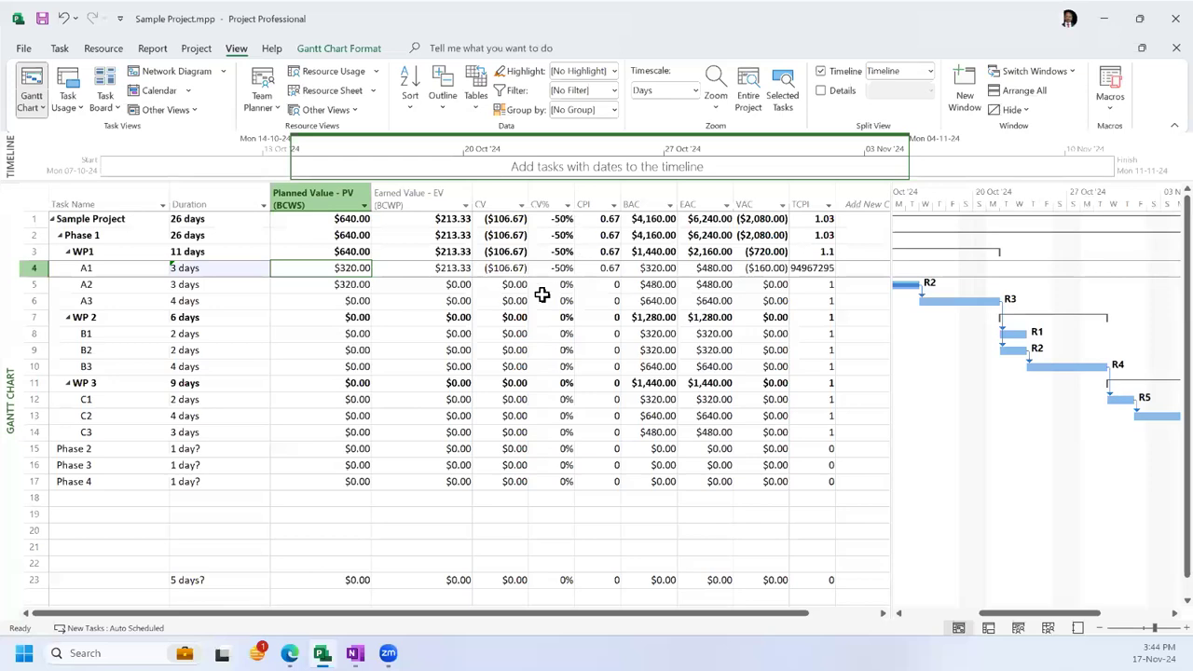
Step: Restore task A1's duration to 2 days
click(212, 270)
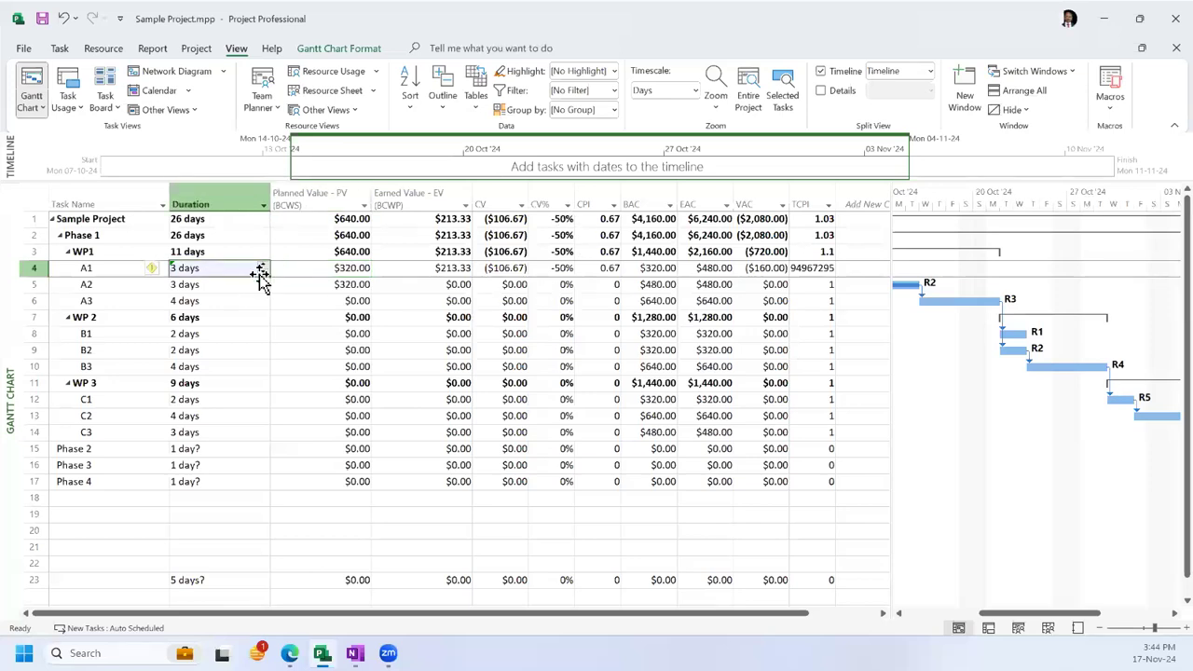
click(263, 273)
key(Tab)
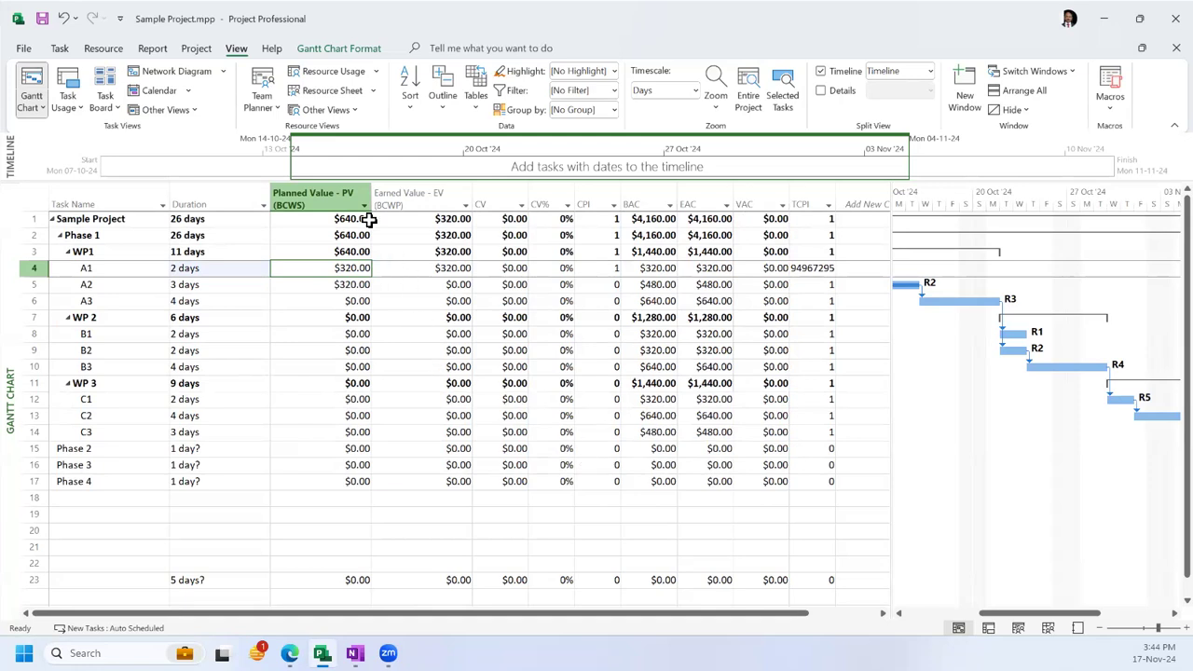
Step: Set the standard rate of resource R1 to $30.00/hr in the Resource Sheet
click(317, 91)
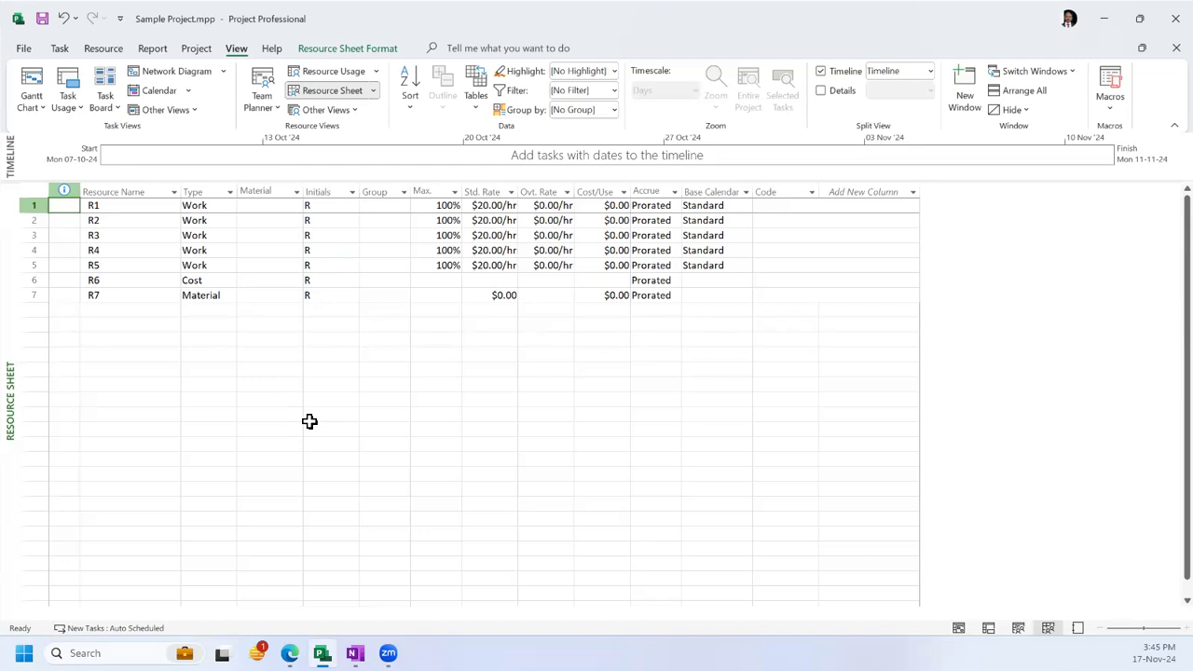
click(494, 205)
text(30.00/hr)
key(Return)
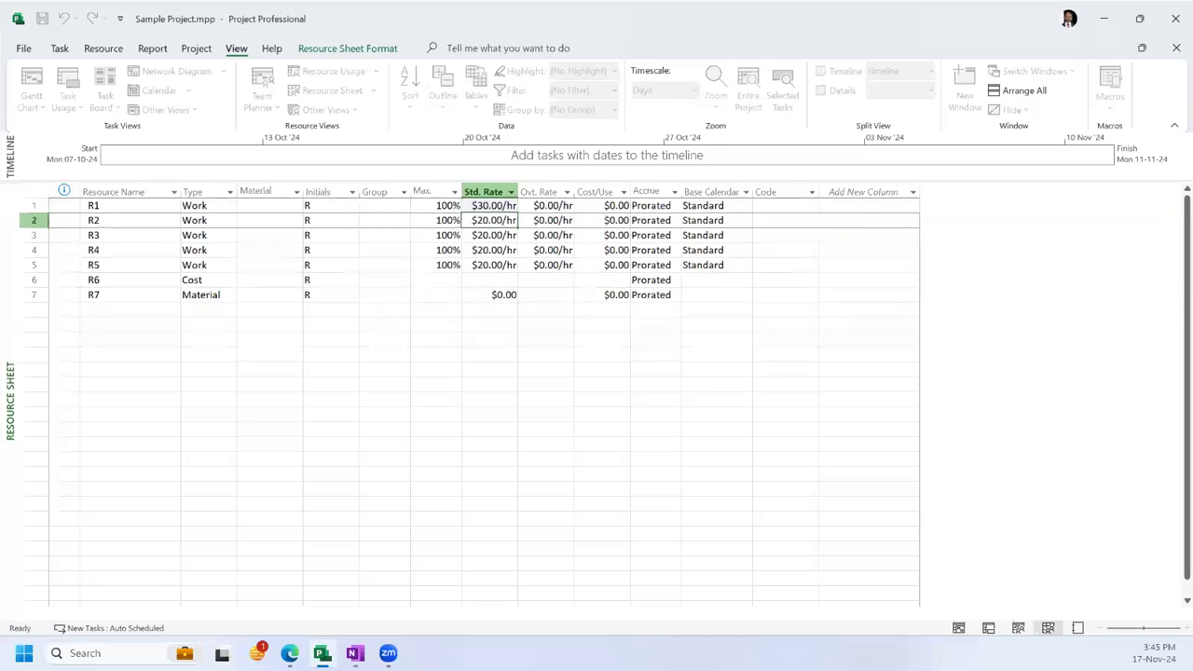
key(Up)
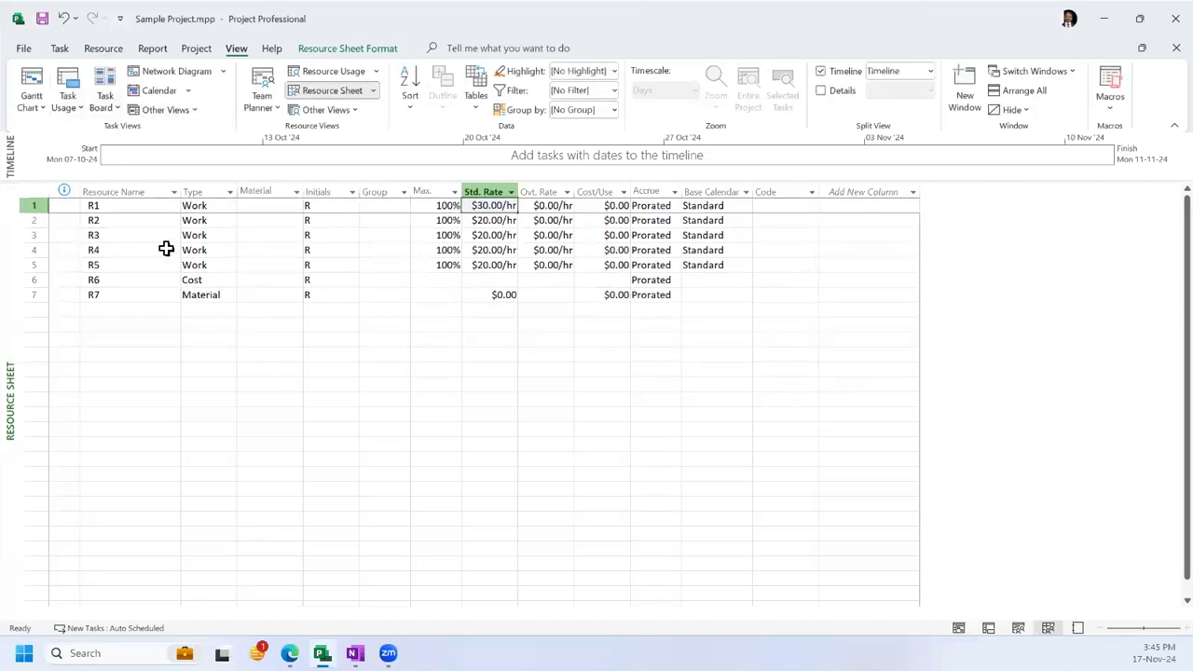
Step: Return to the Gantt Chart view and examine the earned value cost indicators of tasks A1 and B1
click(32, 106)
click(58, 156)
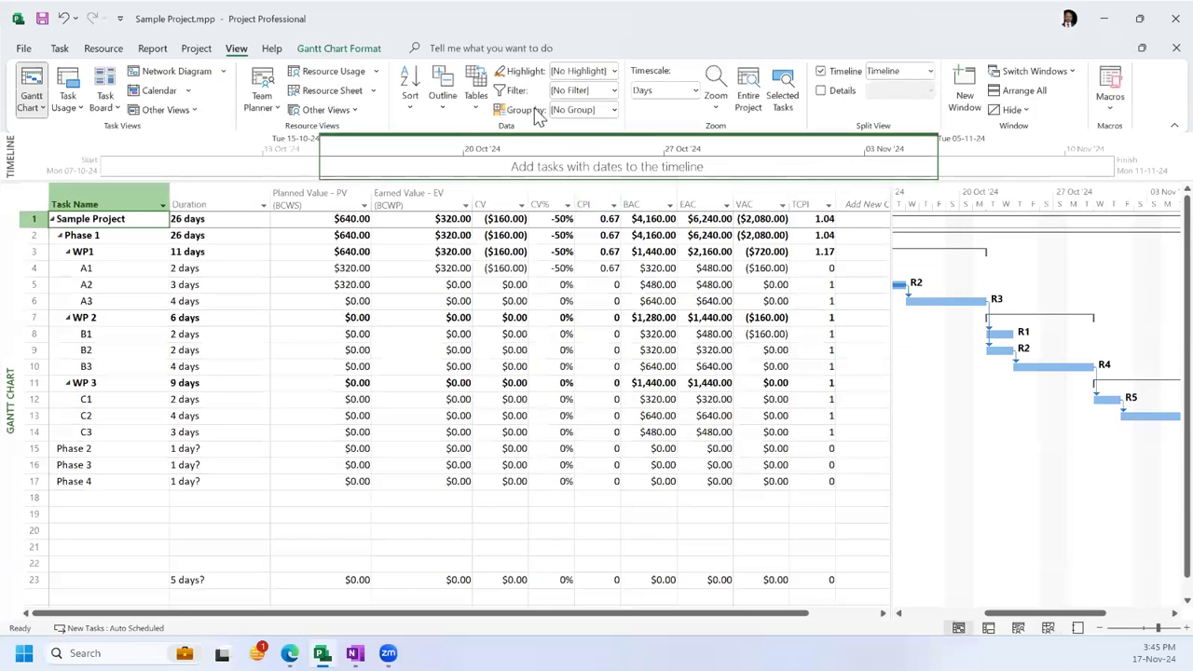
click(345, 329)
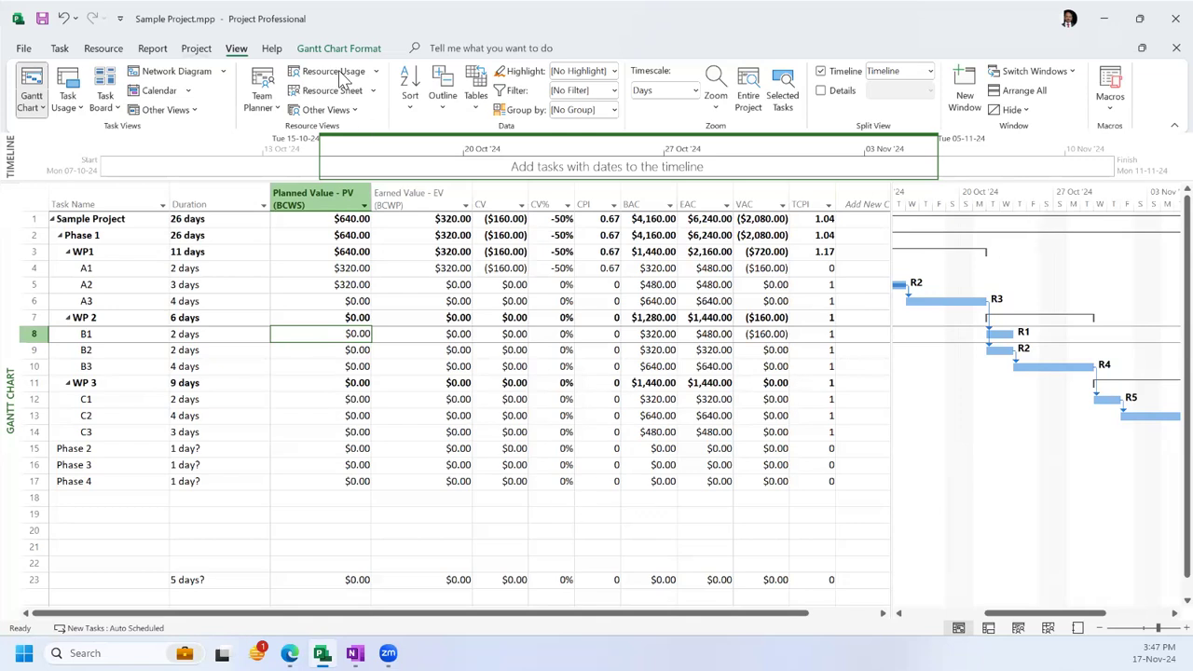
Step: Review the list of baselines available in Set Baseline and close it without saving a baseline
scroll(340, 80, up, 1)
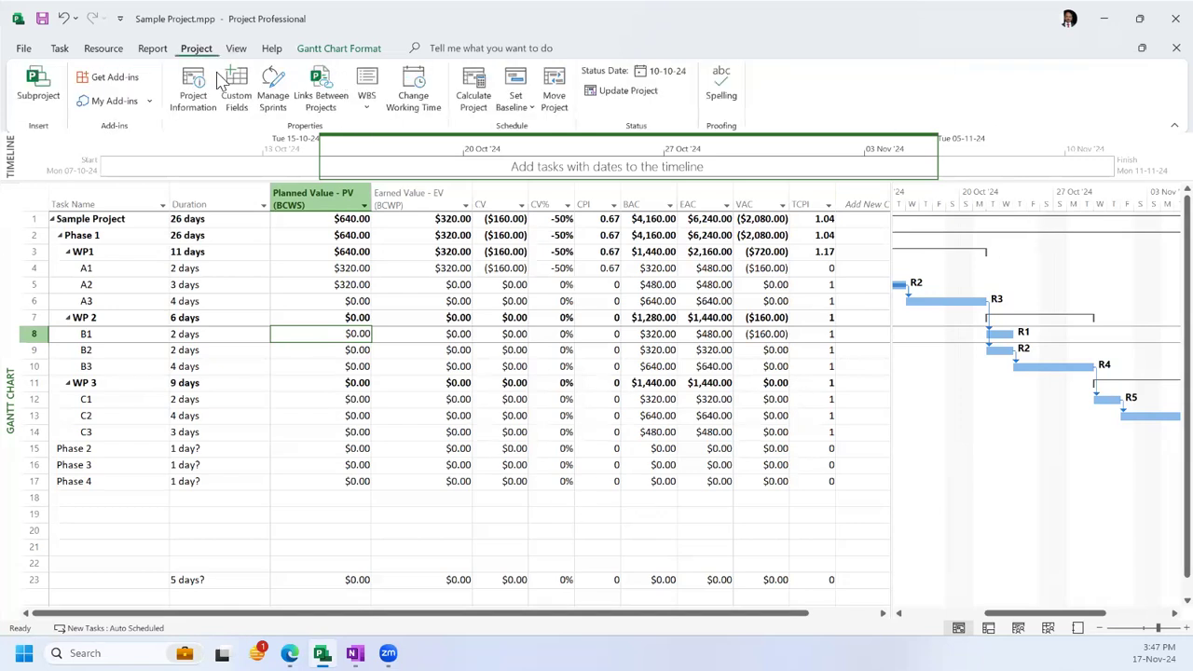
click(528, 114)
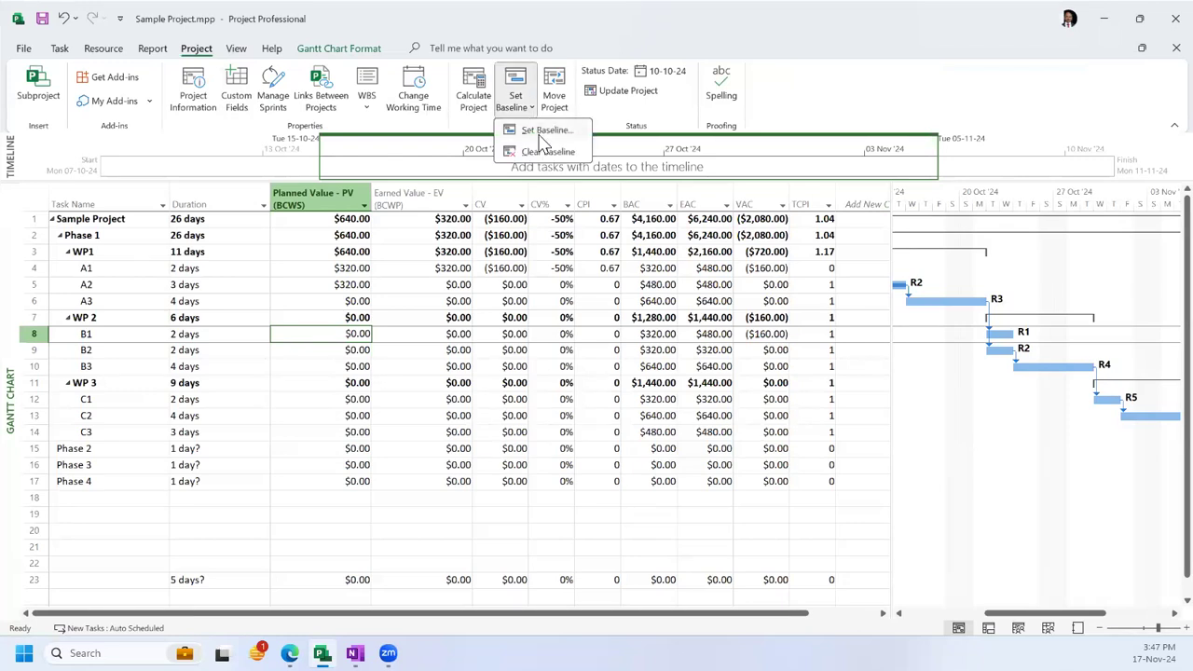
click(547, 131)
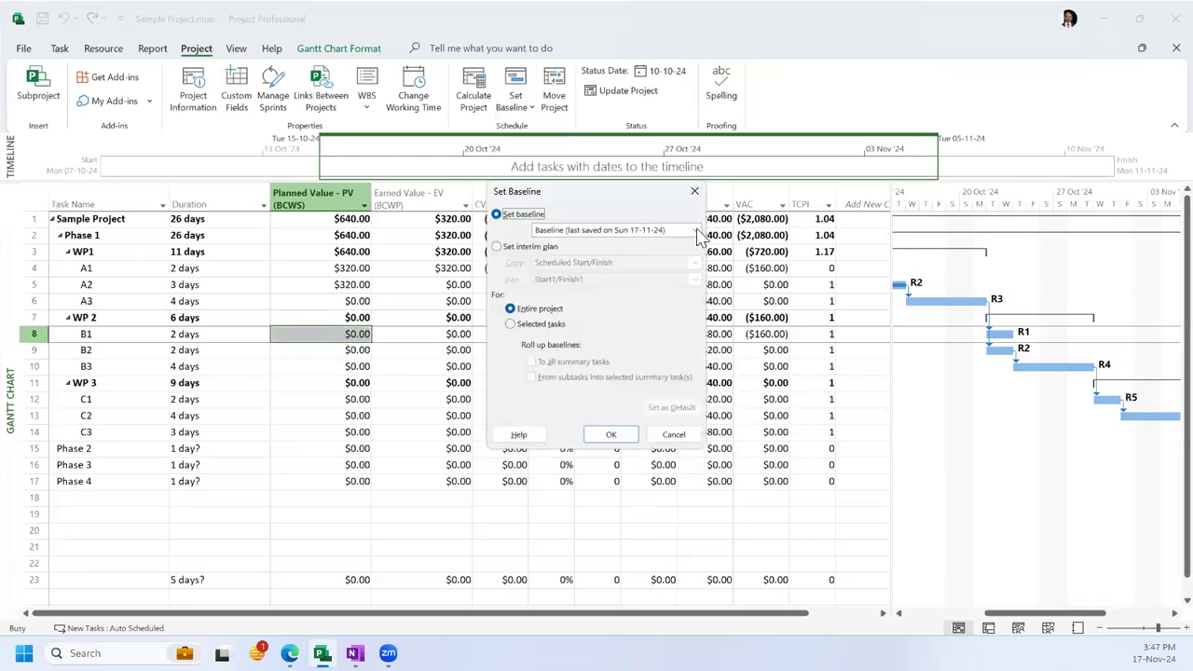
click(696, 233)
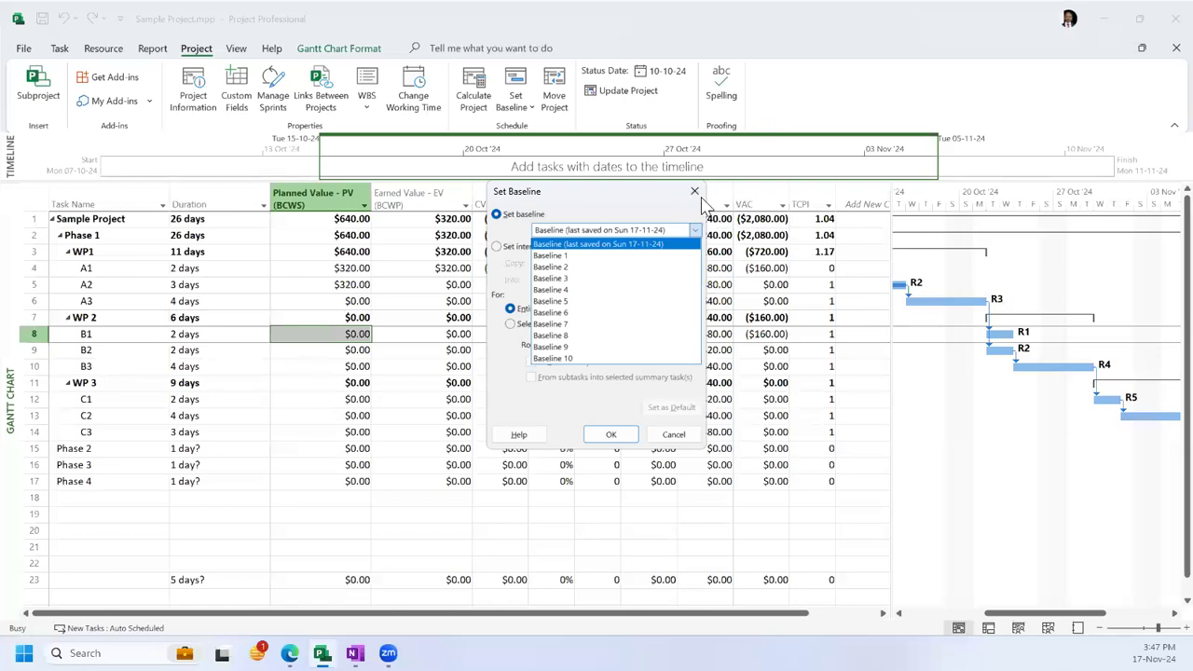
click(683, 444)
click(673, 435)
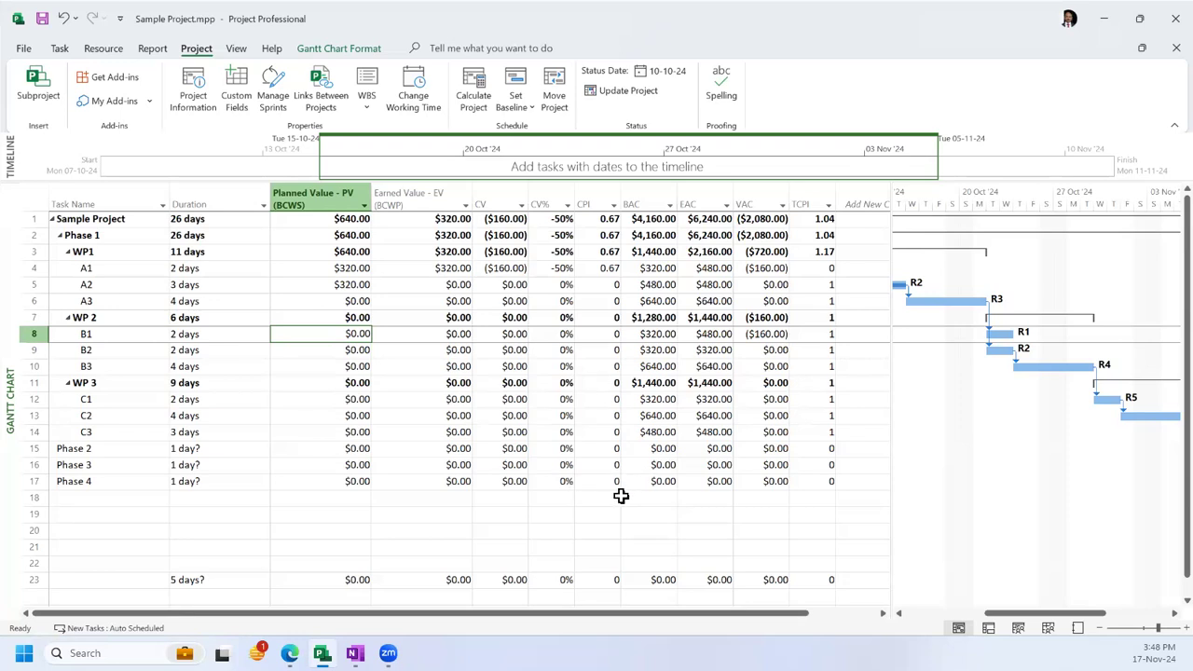
Step: Reset the Gantt Chart view to its default table and layout
click(423, 267)
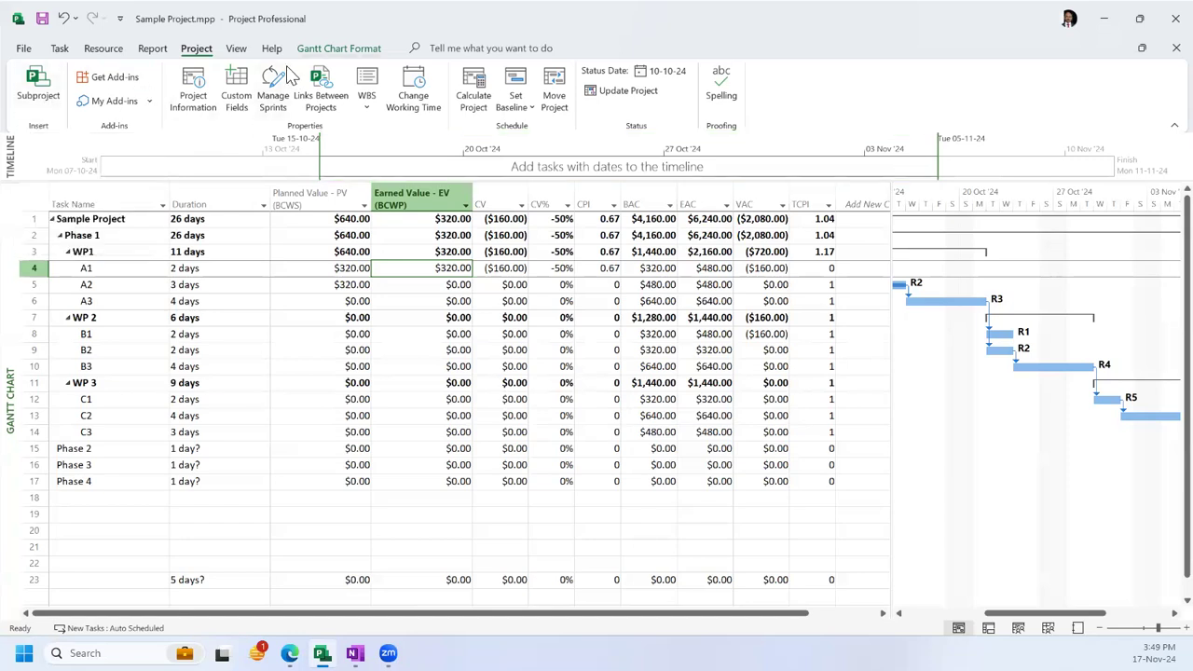
scroll(292, 77, down, 3)
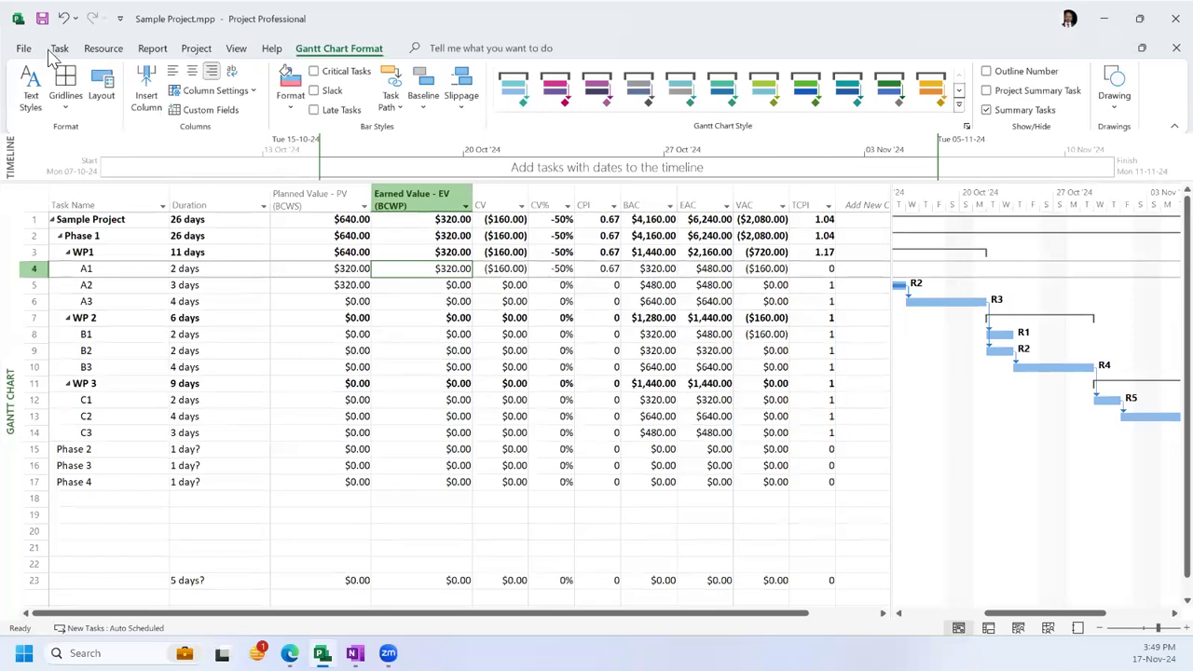
scroll(54, 57, up, 2)
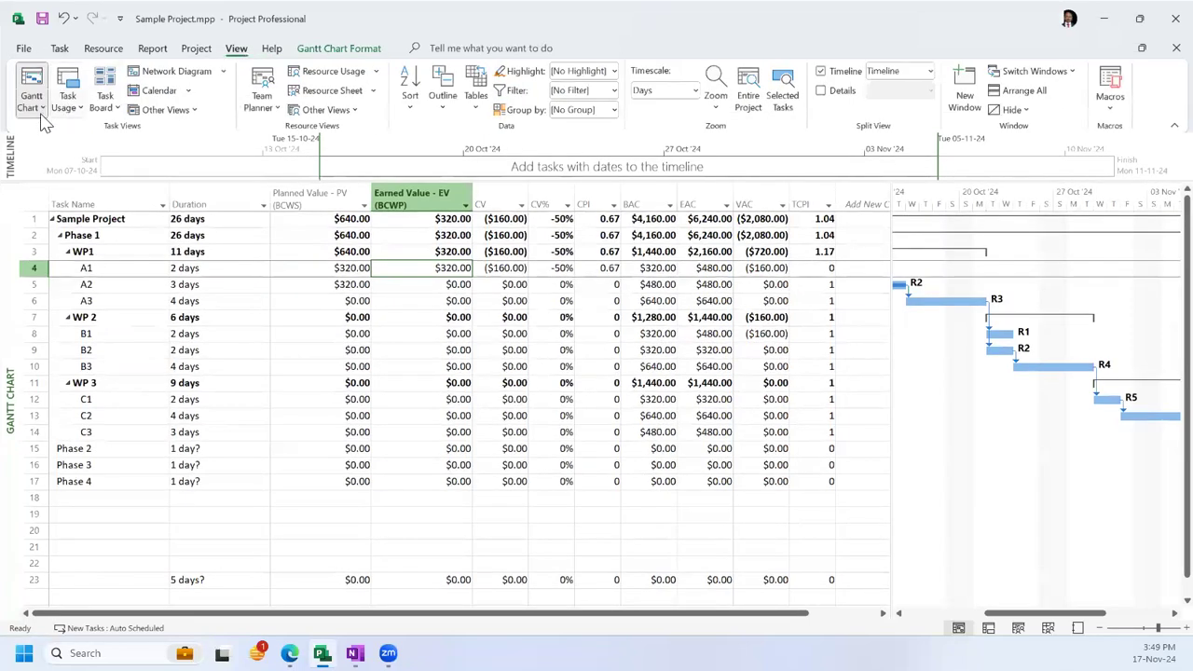
click(41, 109)
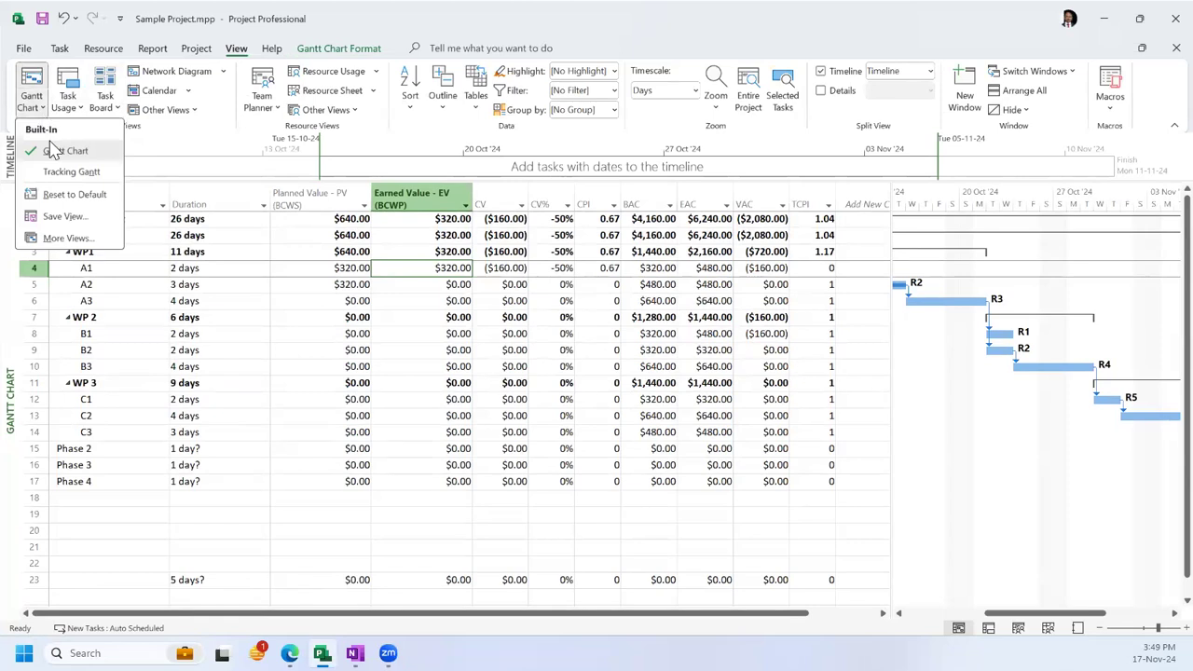
click(31, 108)
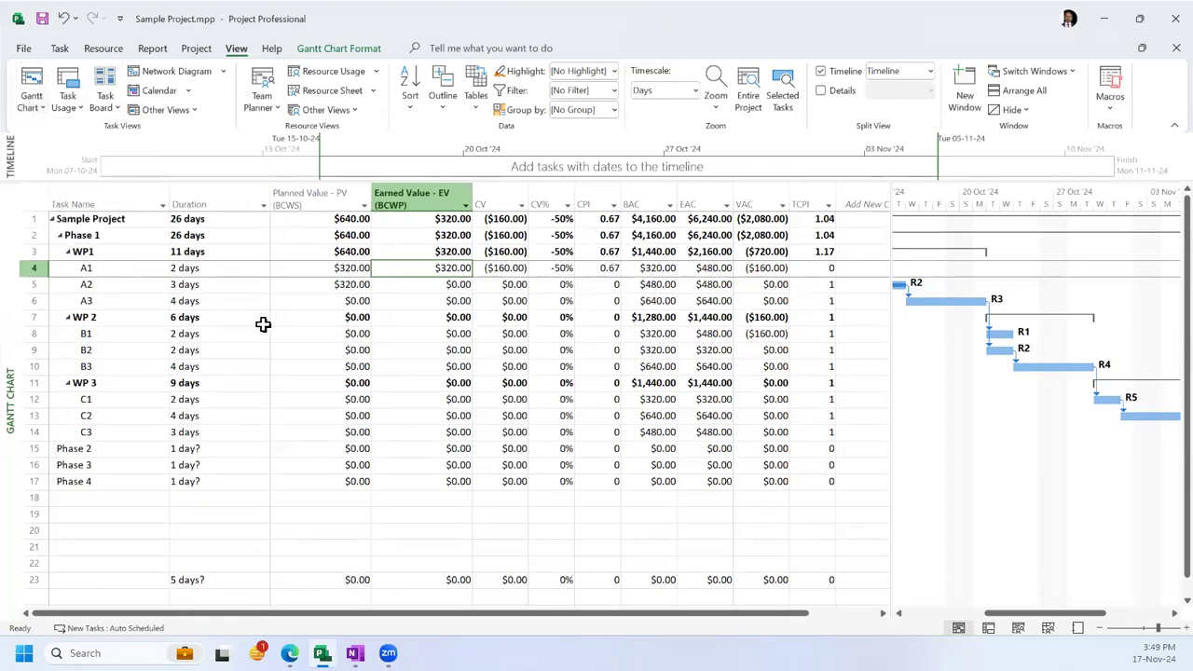
scroll(284, 310, down, 1)
scroll(285, 310, up, 1)
click(39, 110)
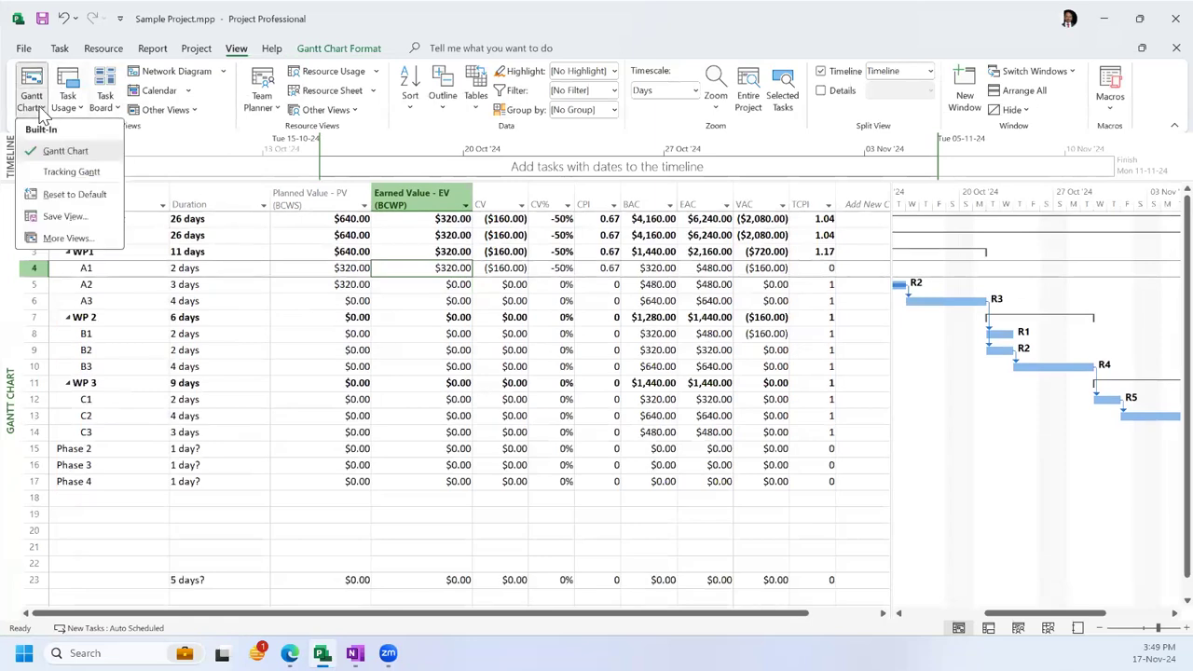
click(69, 195)
click(575, 386)
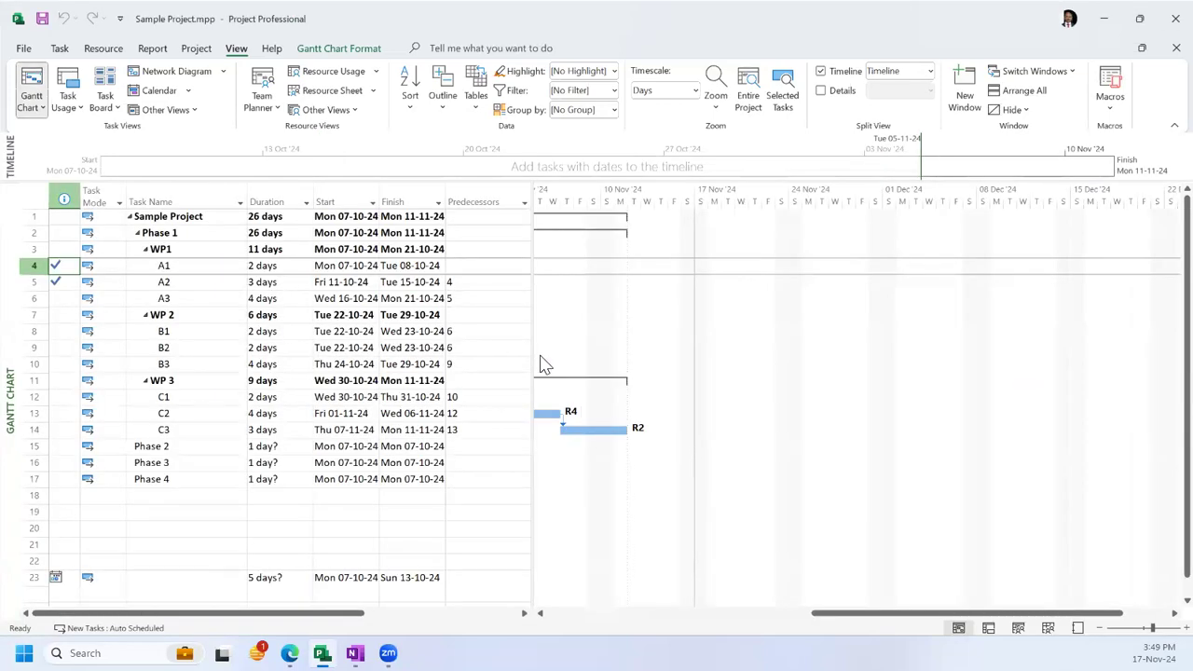
Step: Resize the task table to end at the Predecessors column and bring all schedule bars from 06 Oct '24 into view
drag(531, 350, 789, 349)
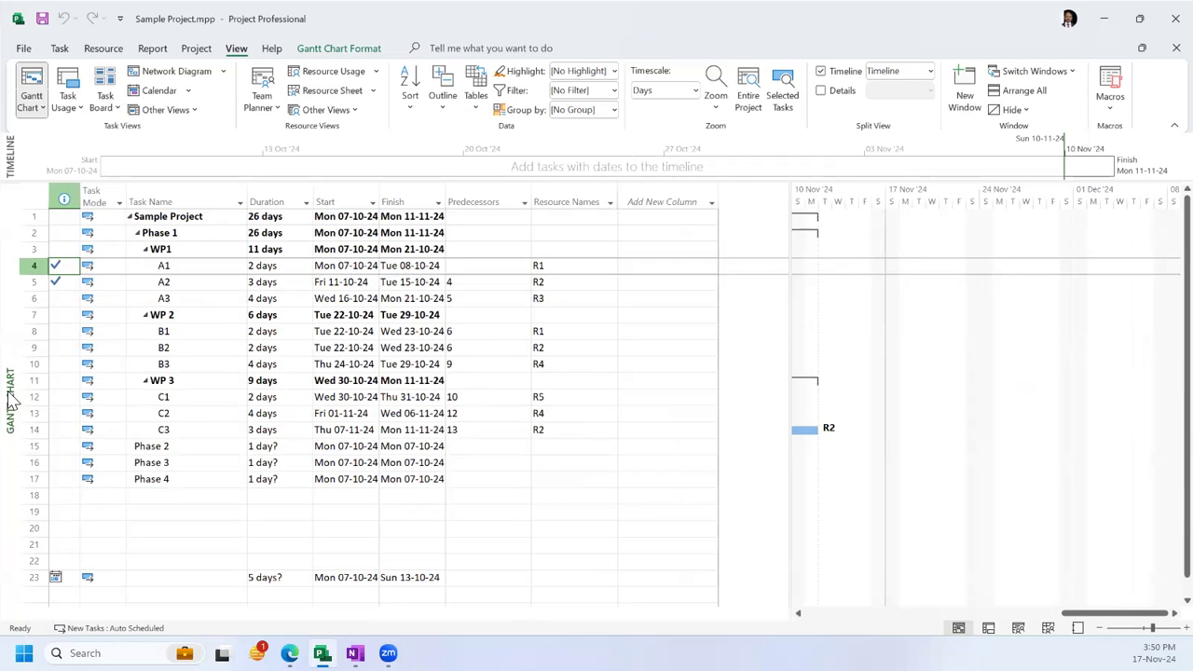
drag(788, 293, 397, 338)
drag(765, 616, 574, 621)
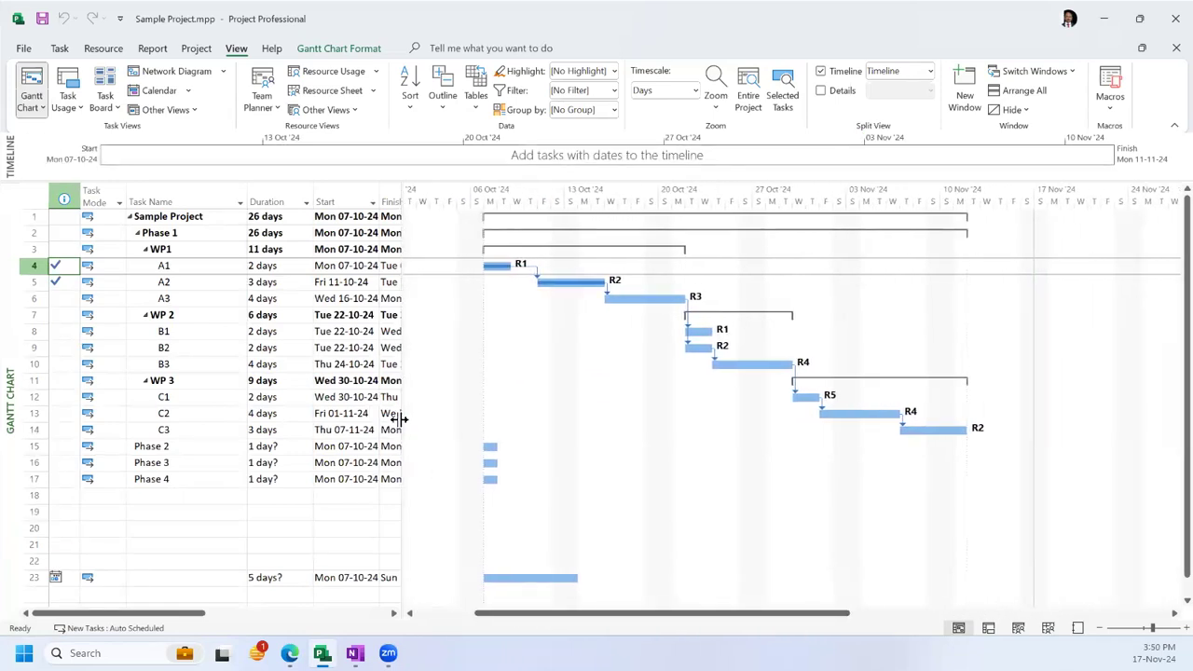
drag(399, 420, 488, 420)
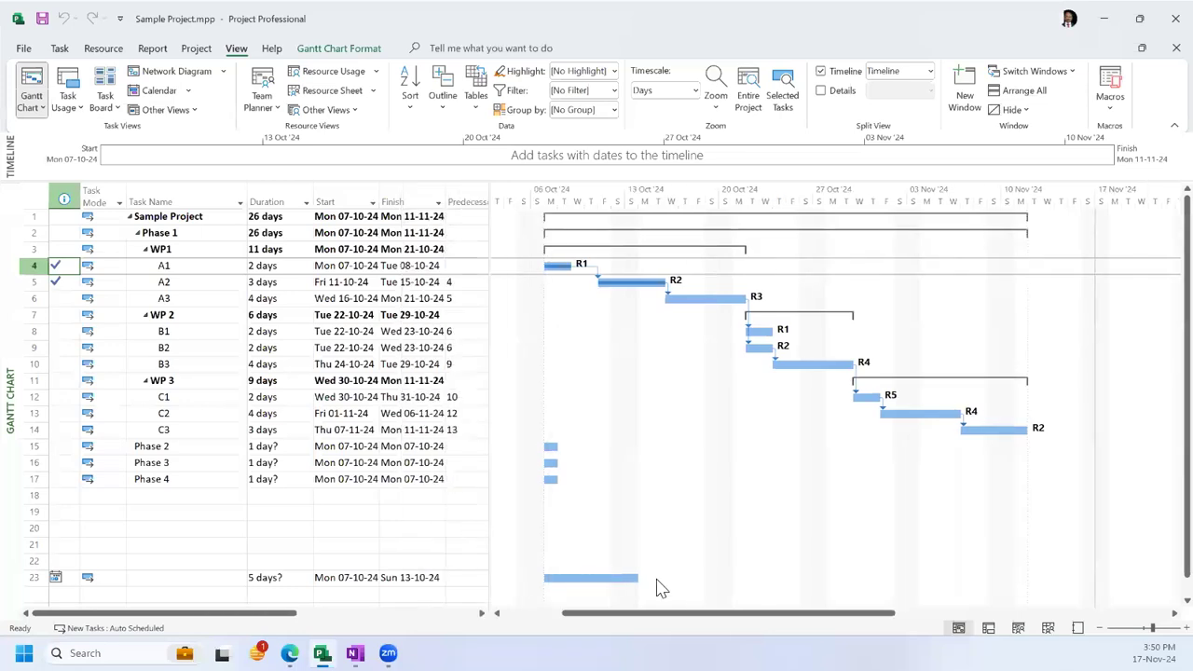
mouse_move(645, 615)
mouse_down()
mouse_move(623, 618)
mouse_move(639, 621)
mouse_up()
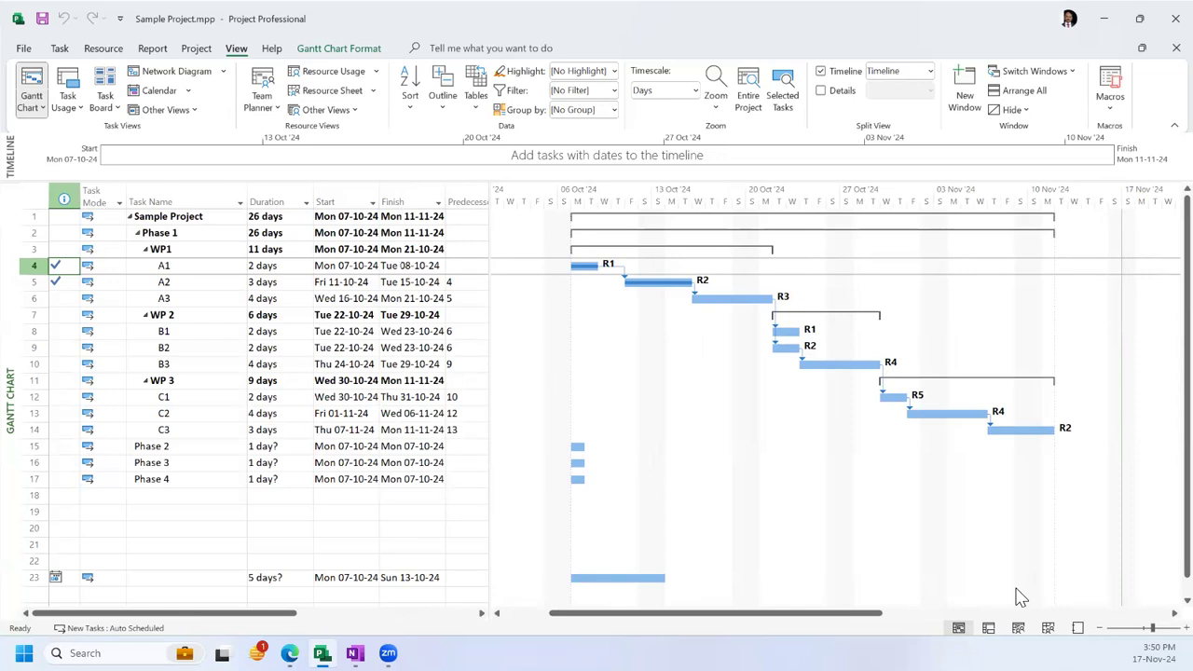
click(60, 48)
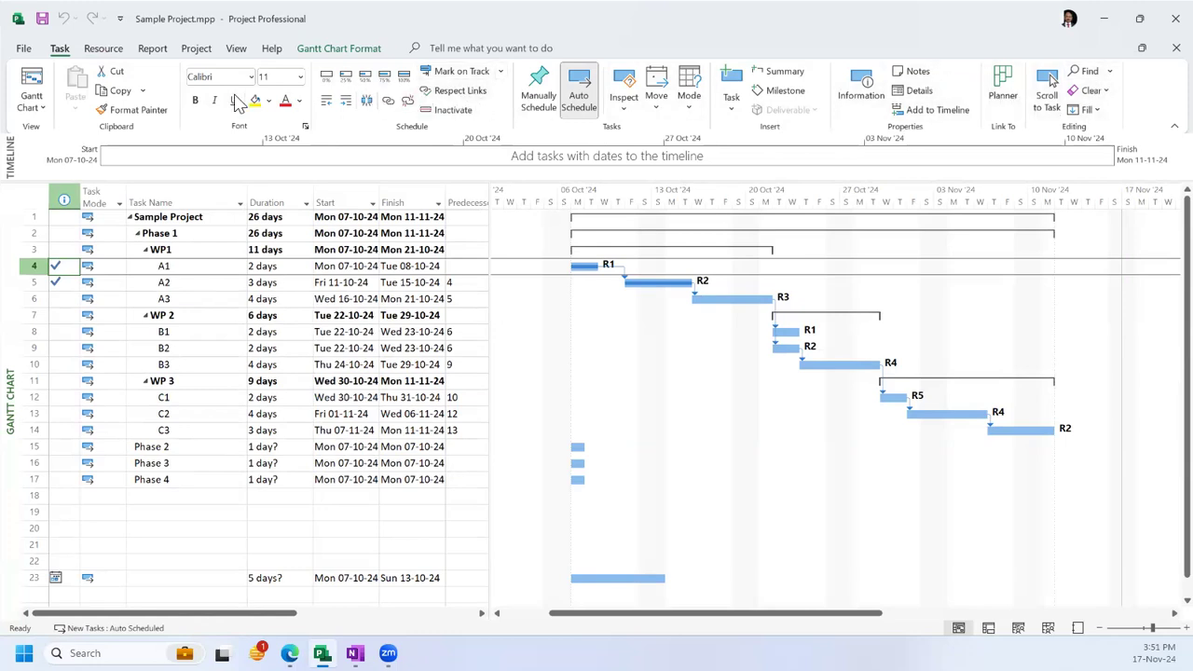
click(42, 110)
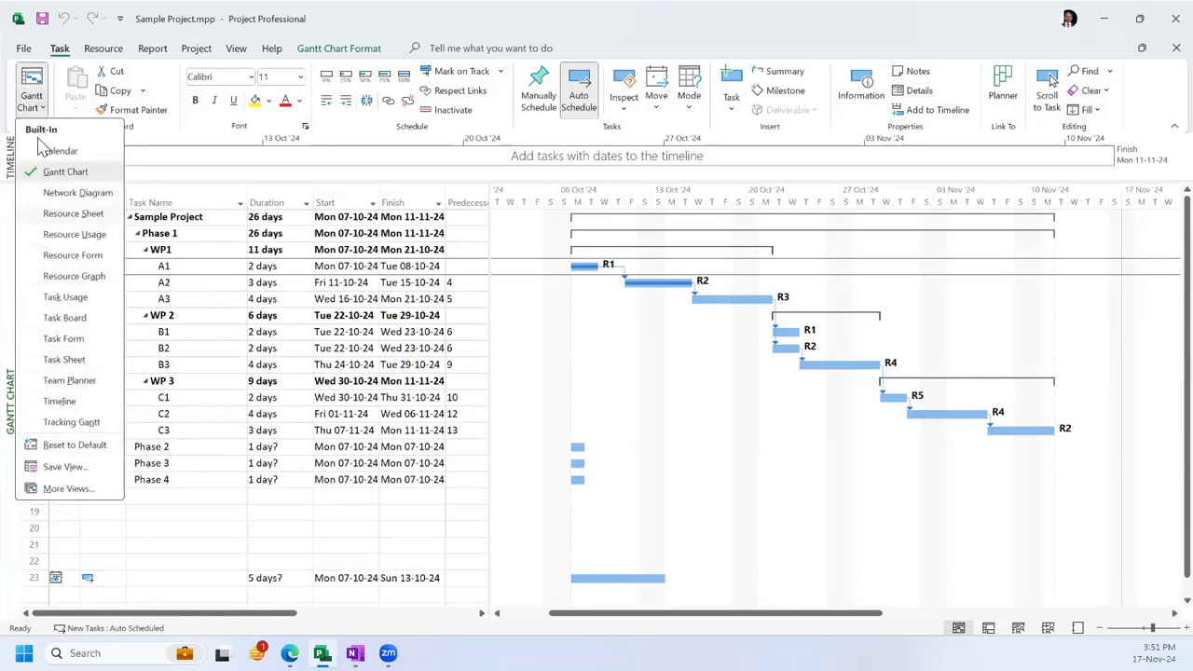
click(77, 78)
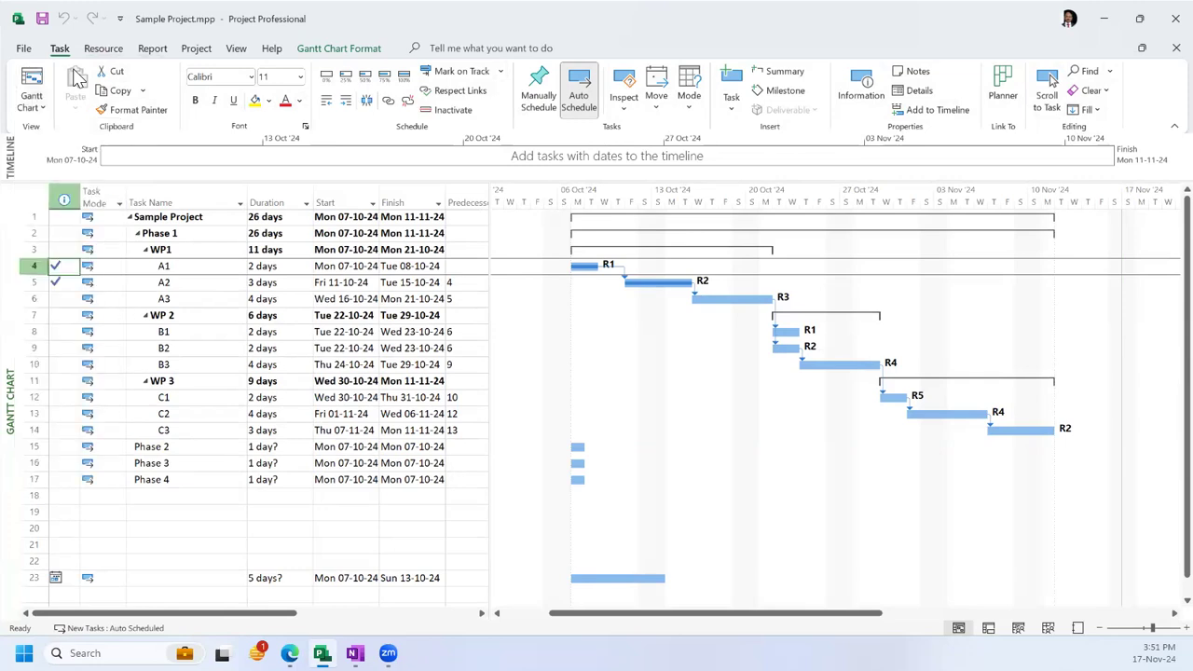
click(197, 49)
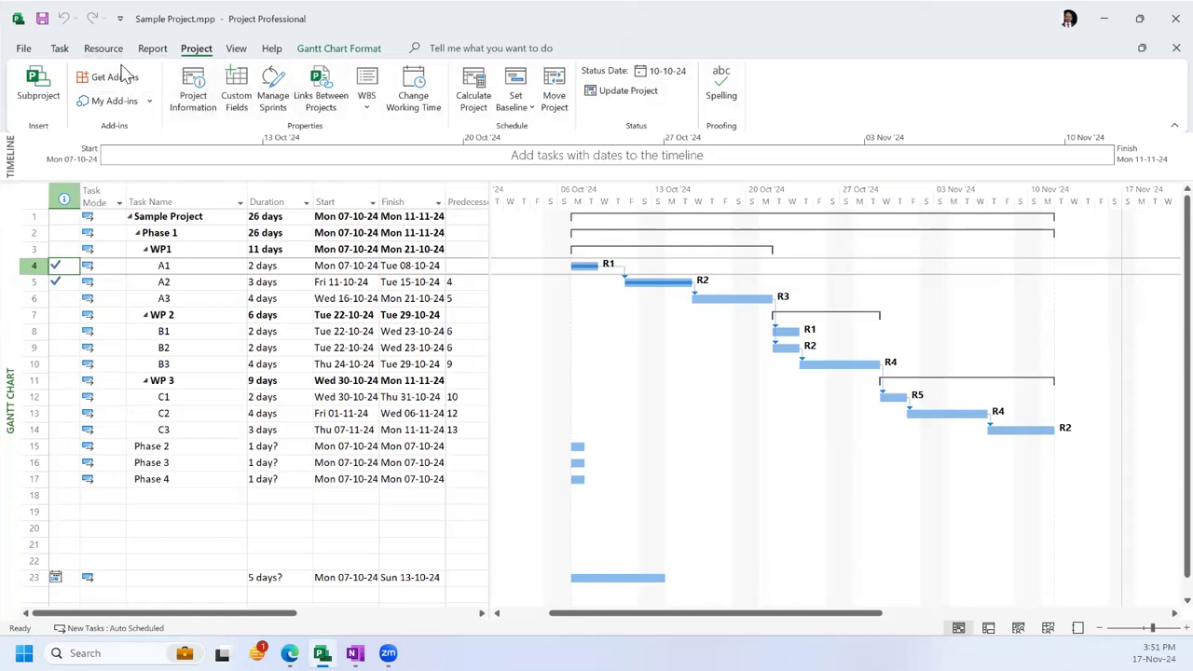
Step: Highlight the critical tasks in the Gantt chart and collapse the ribbon to enlarge the chart area
click(338, 48)
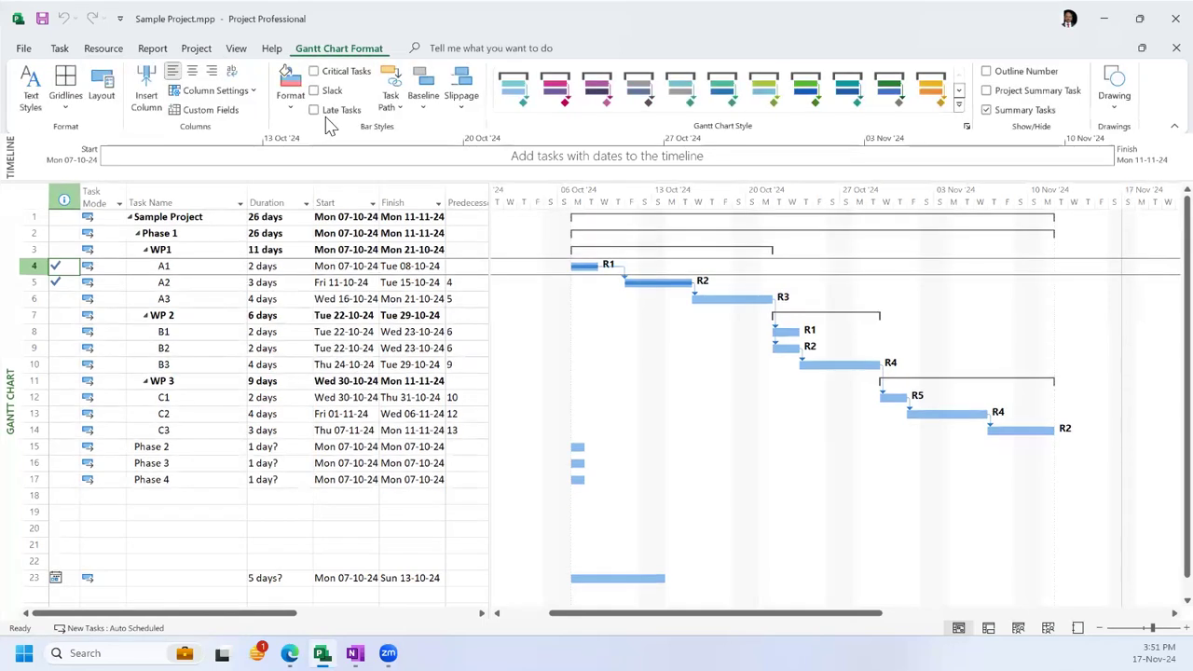
click(315, 72)
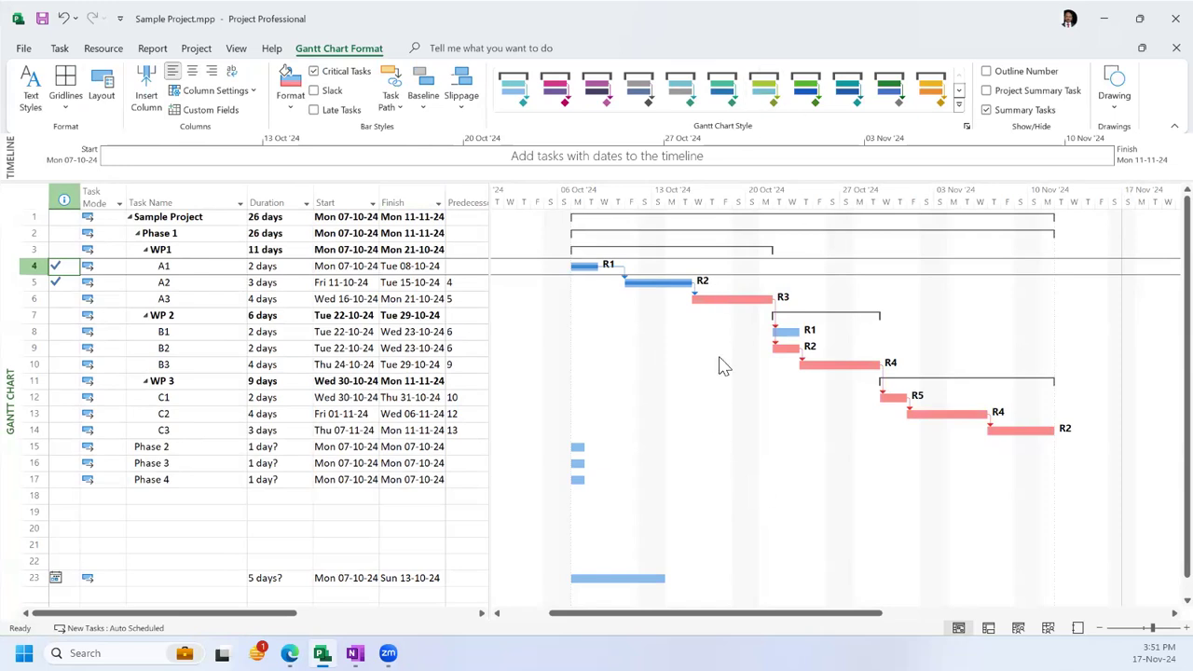
drag(634, 613, 667, 625)
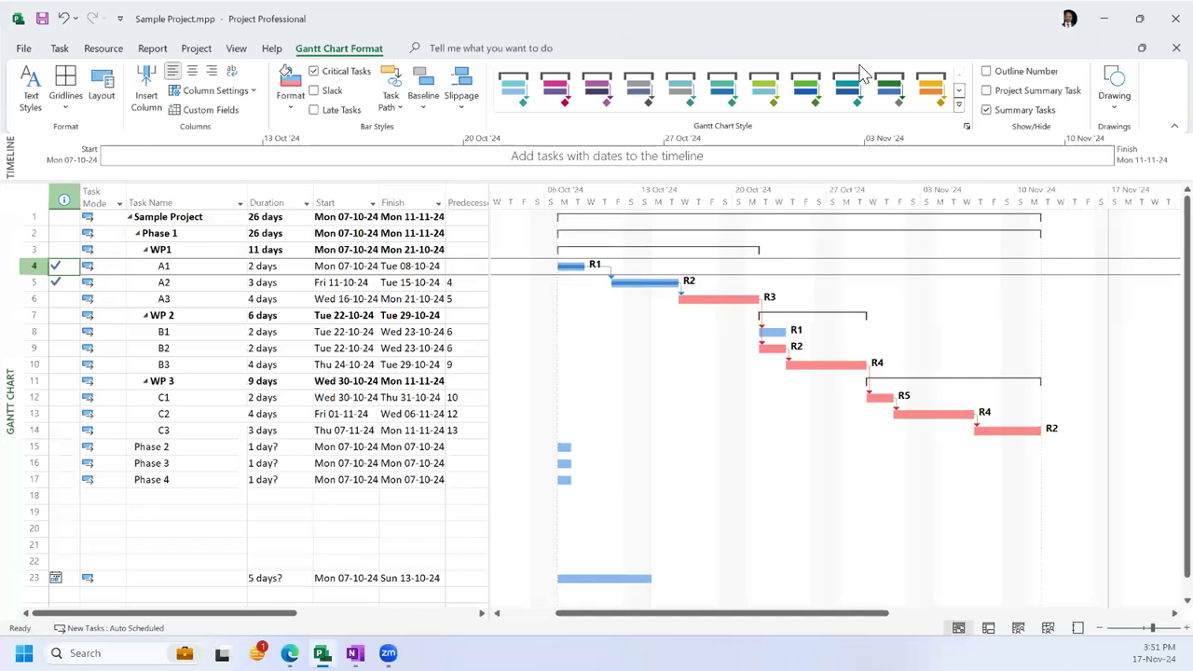
key(ctrl+F1)
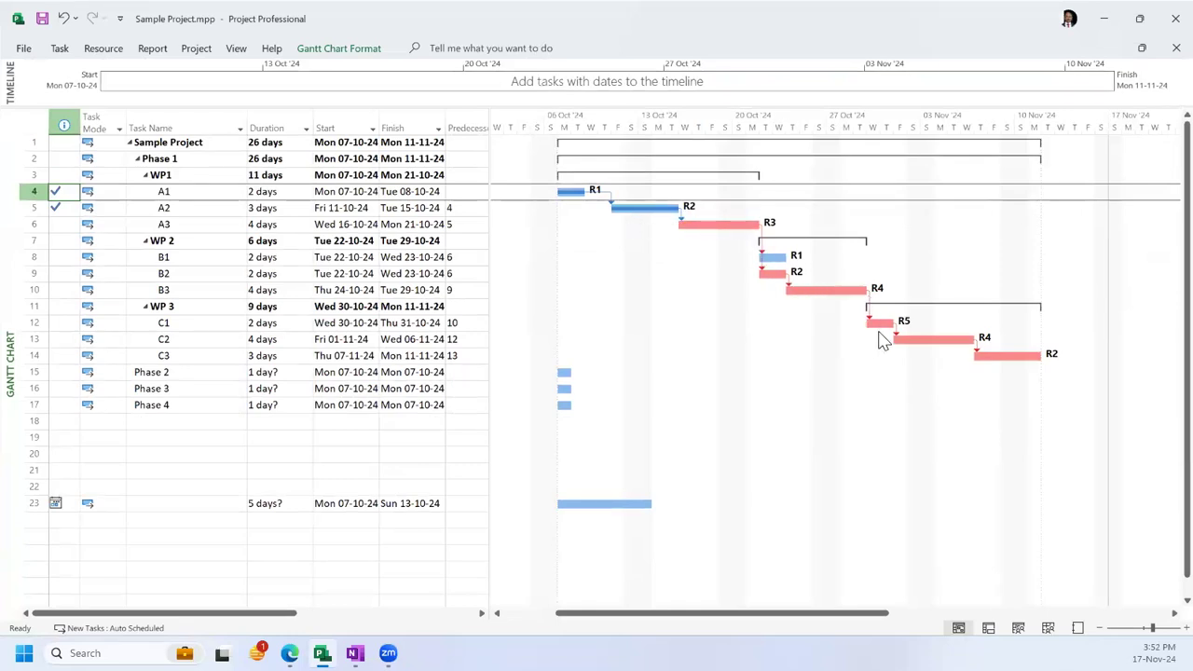
Step: Keep the ribbon permanently expanded and set the project's status date to NA in Project Information
click(307, 49)
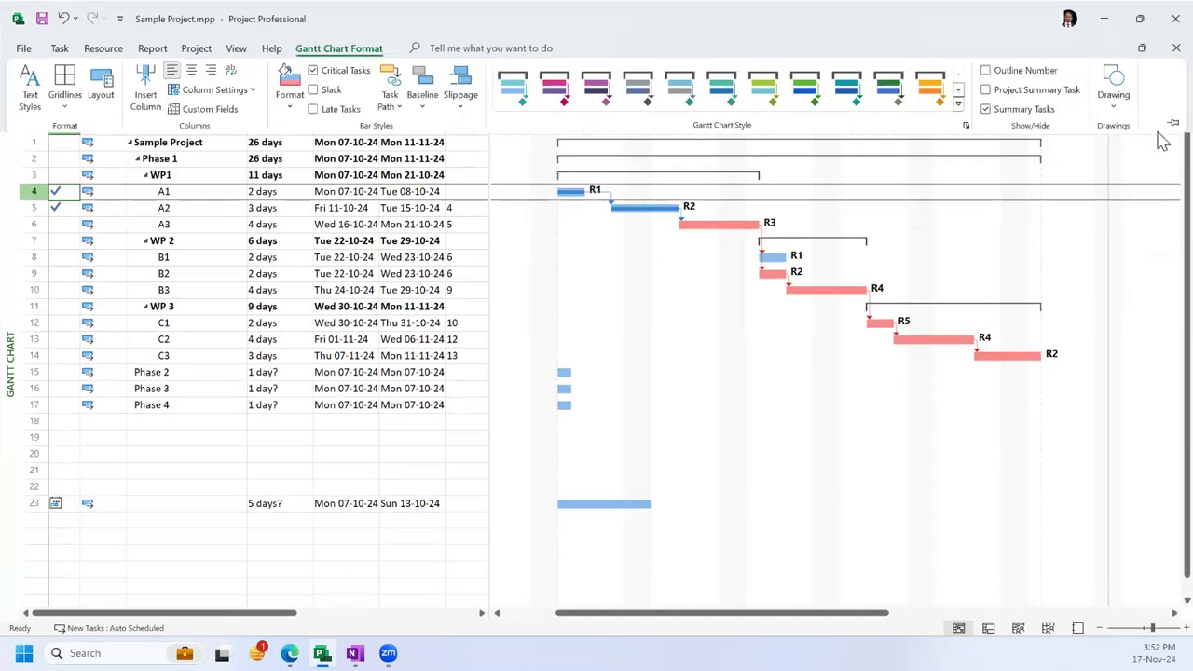
click(1171, 125)
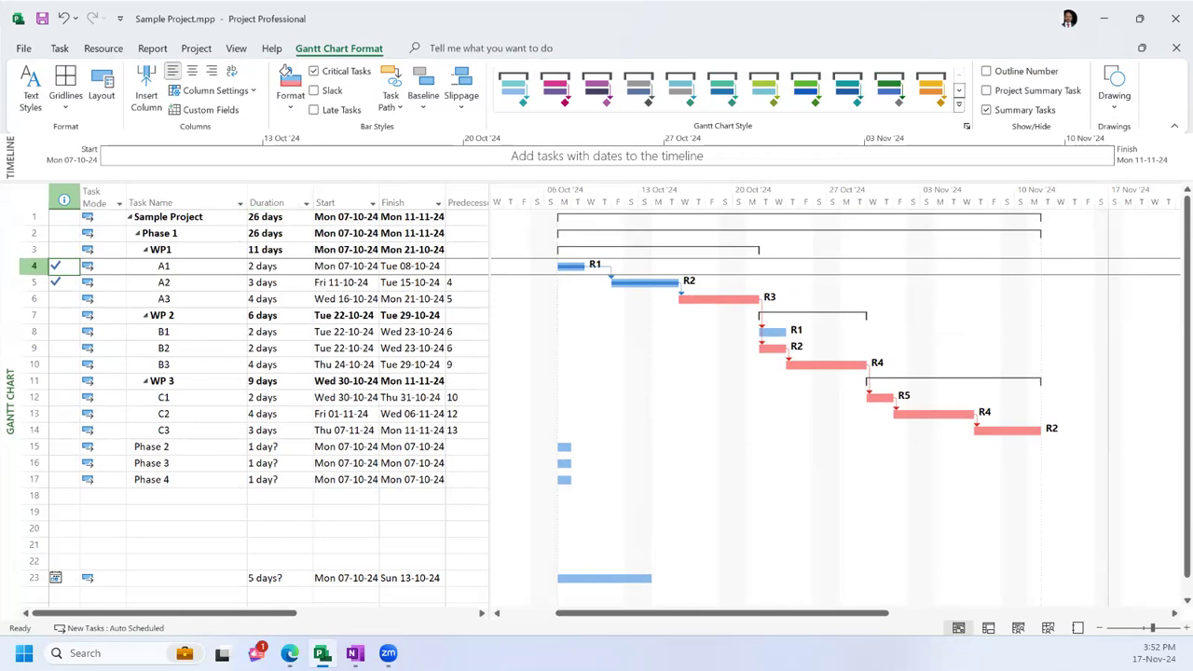
click(196, 47)
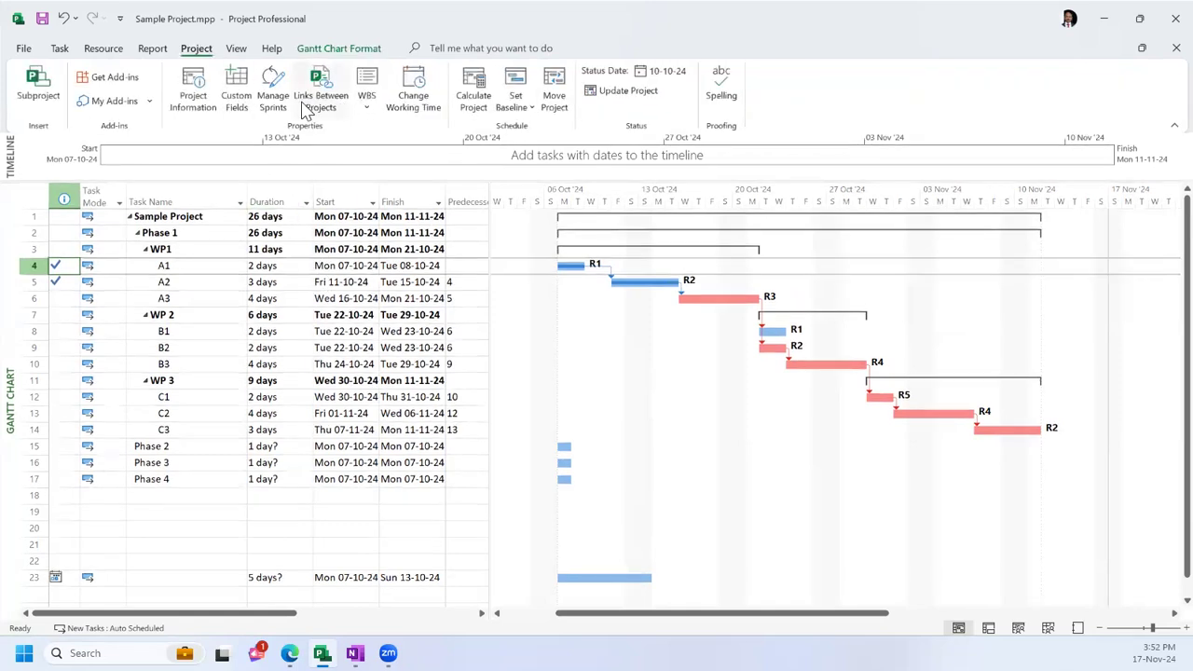
click(196, 103)
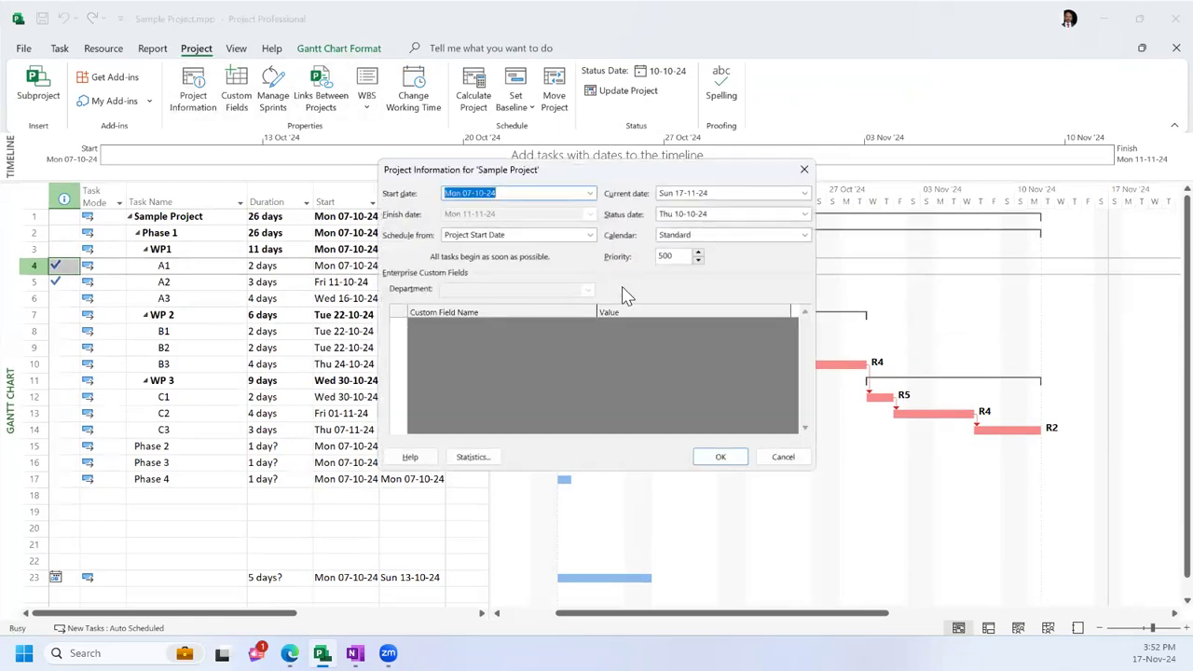
click(804, 217)
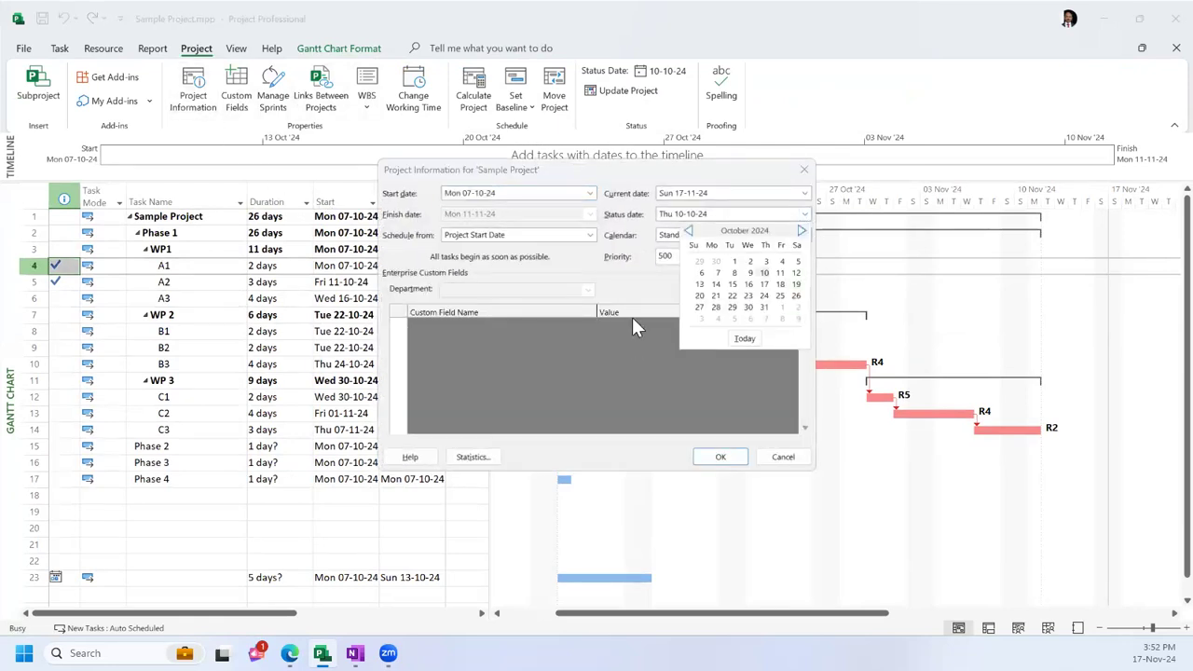
click(690, 215)
key(BackSpace)
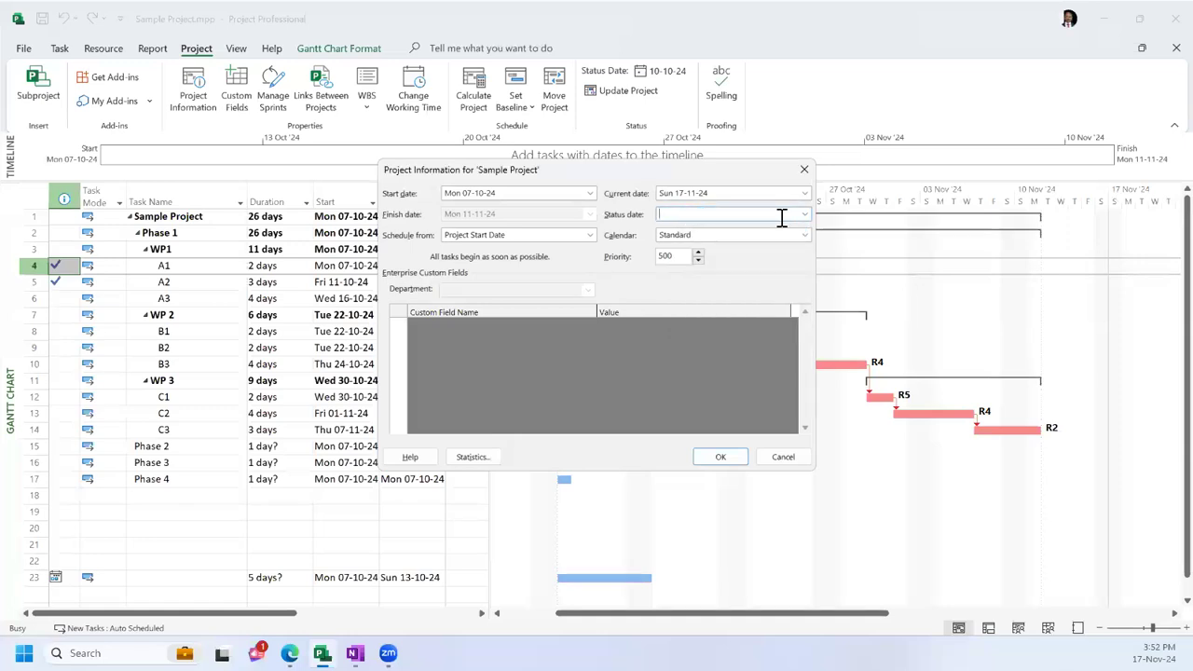
key(Tab)
click(720, 457)
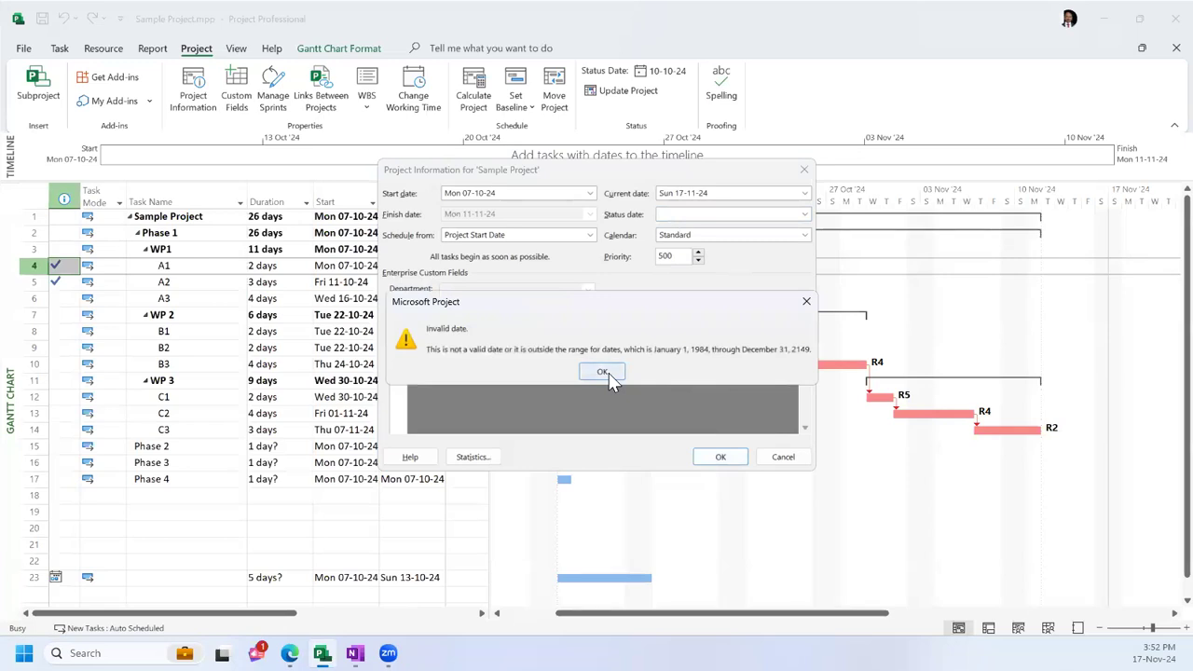
click(603, 372)
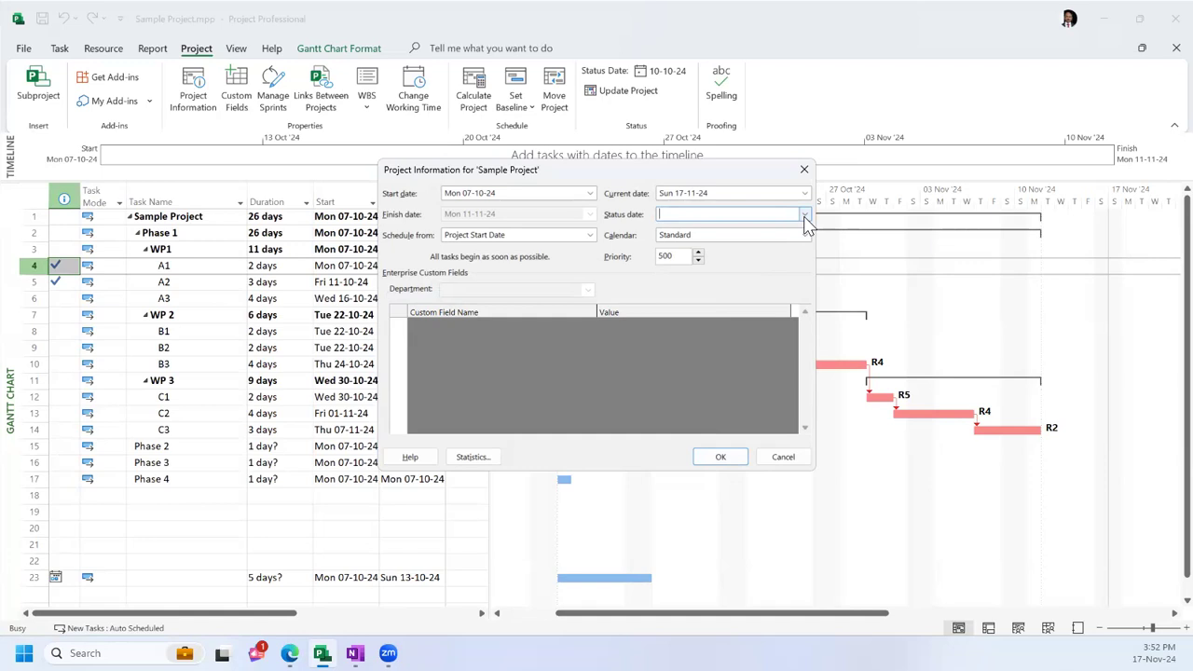
text(NA)
key(Return)
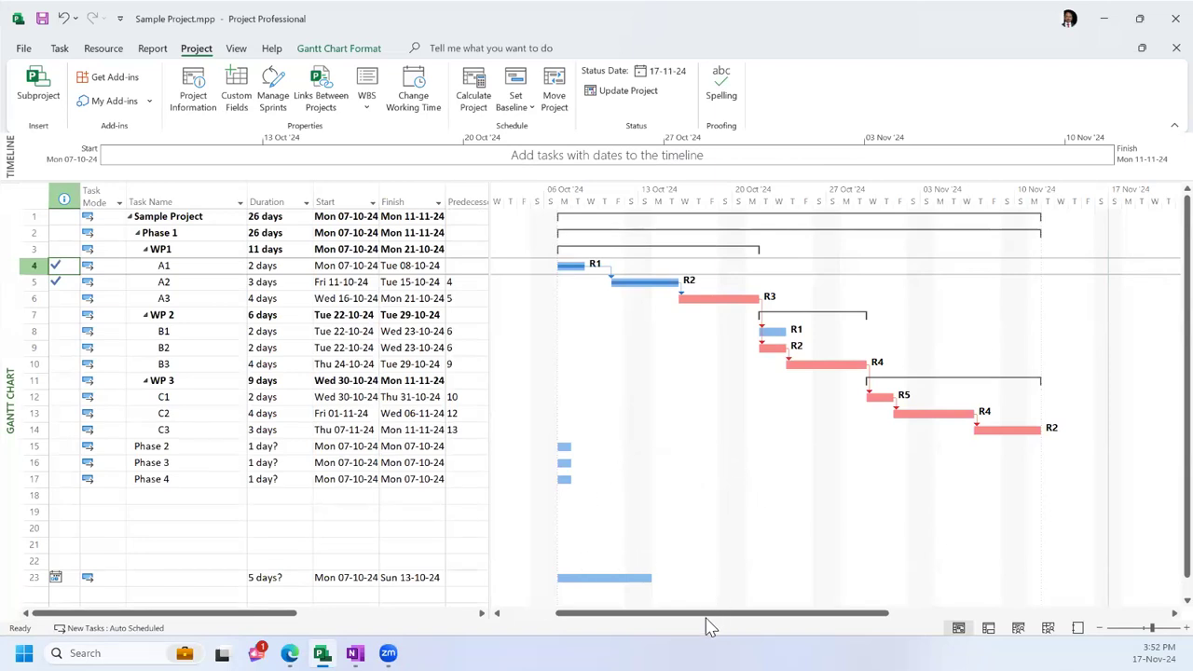
Step: Insert a new task named CR1 above Phase 2, as the last task of WP 3
mouse_move(707, 615)
mouse_down()
mouse_move(690, 615)
mouse_move(706, 625)
mouse_up()
drag(28, 446, 26, 448)
right_click(26, 447)
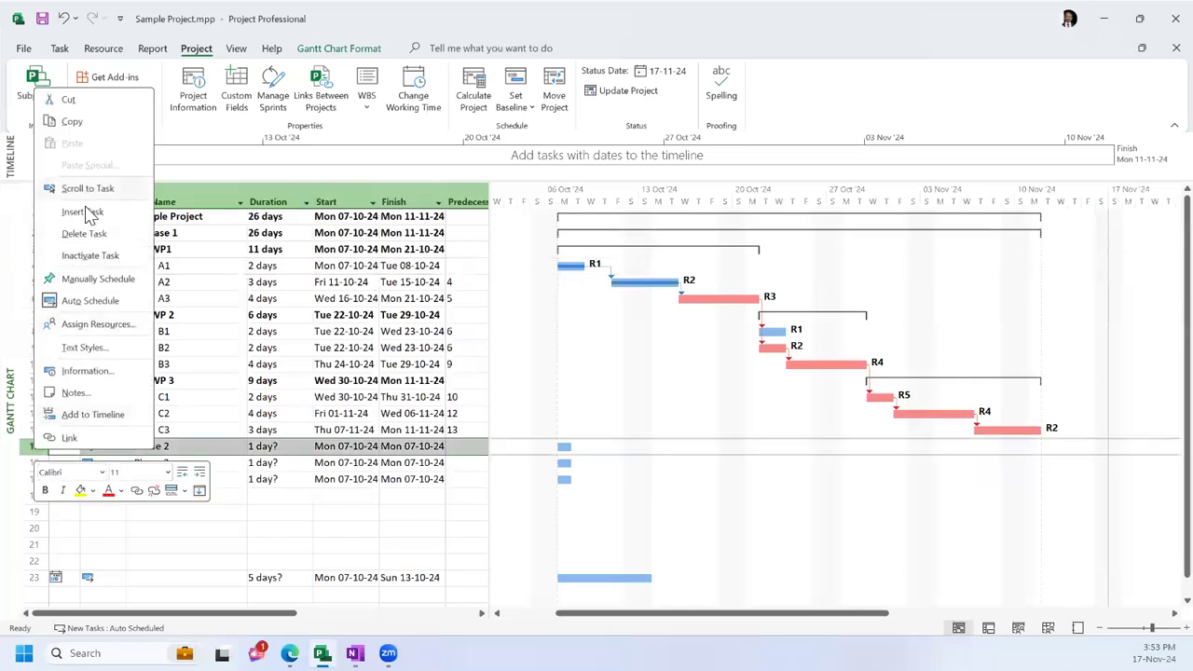
key(Insert)
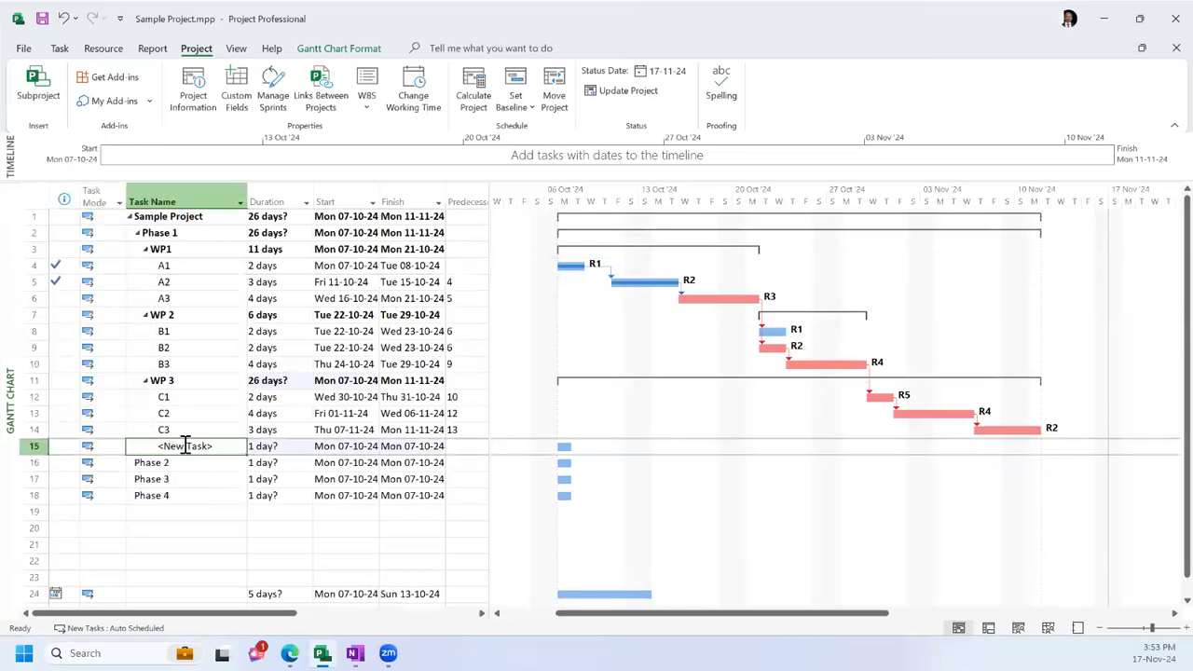
text(CR1)
key(Return)
Step: Set the duration of CR1 to 4 days and make task 14 its predecessor
click(184, 446)
key(Tab)
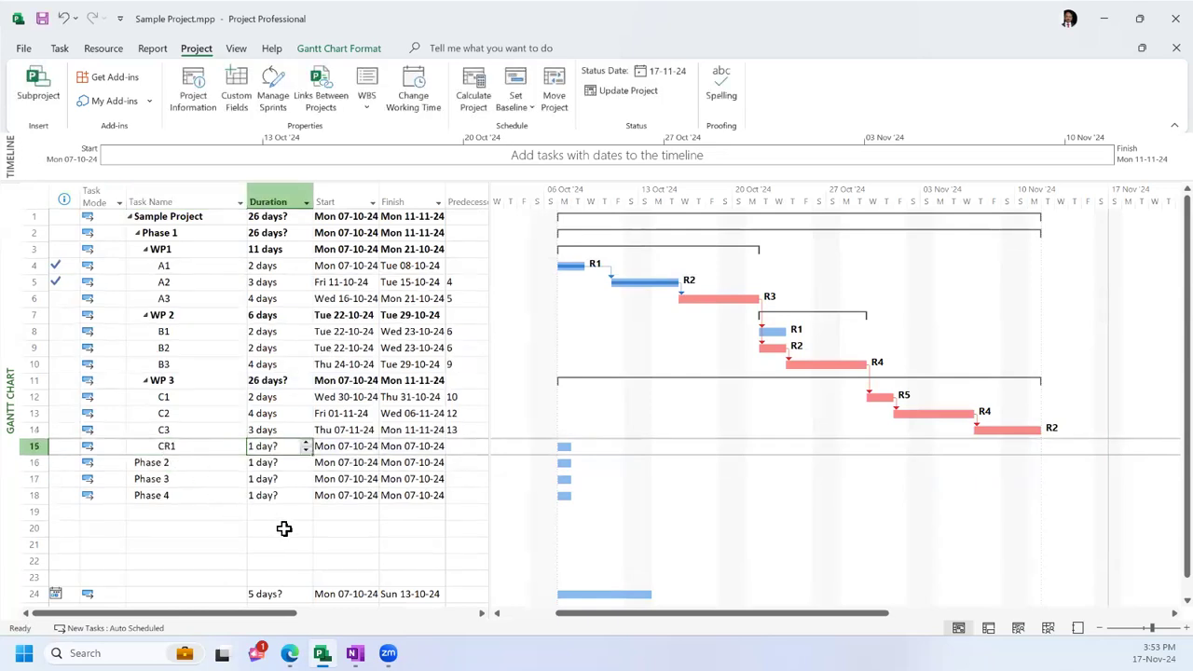
click(306, 443)
key(Tab)
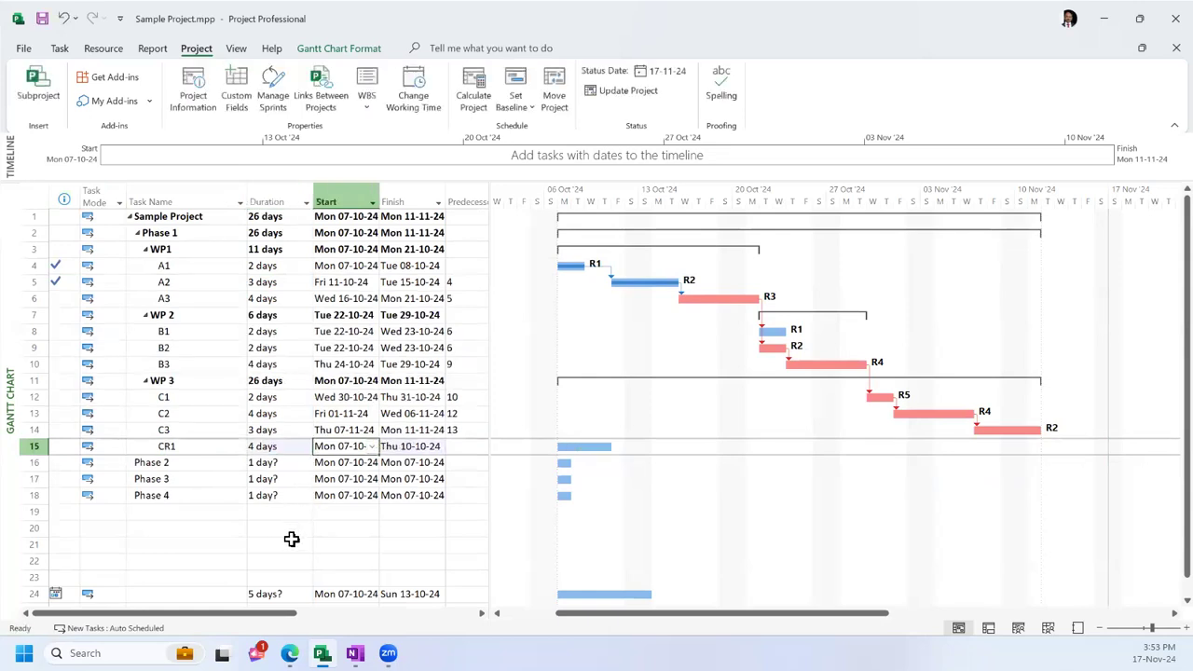
click(462, 446)
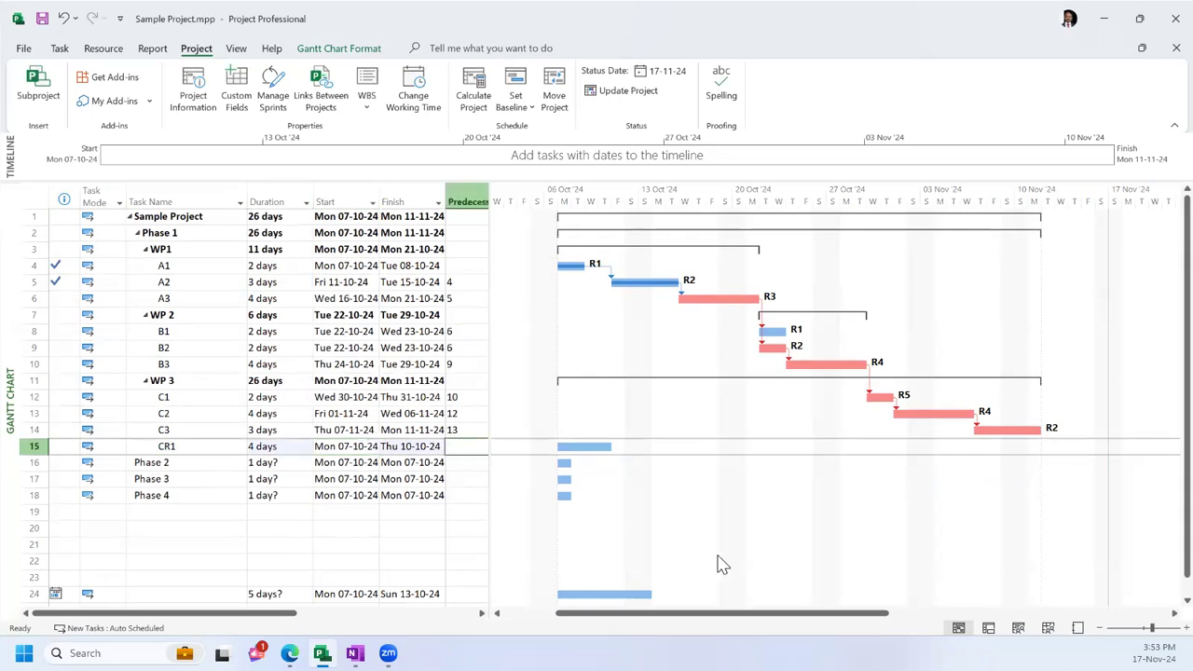
text(14)
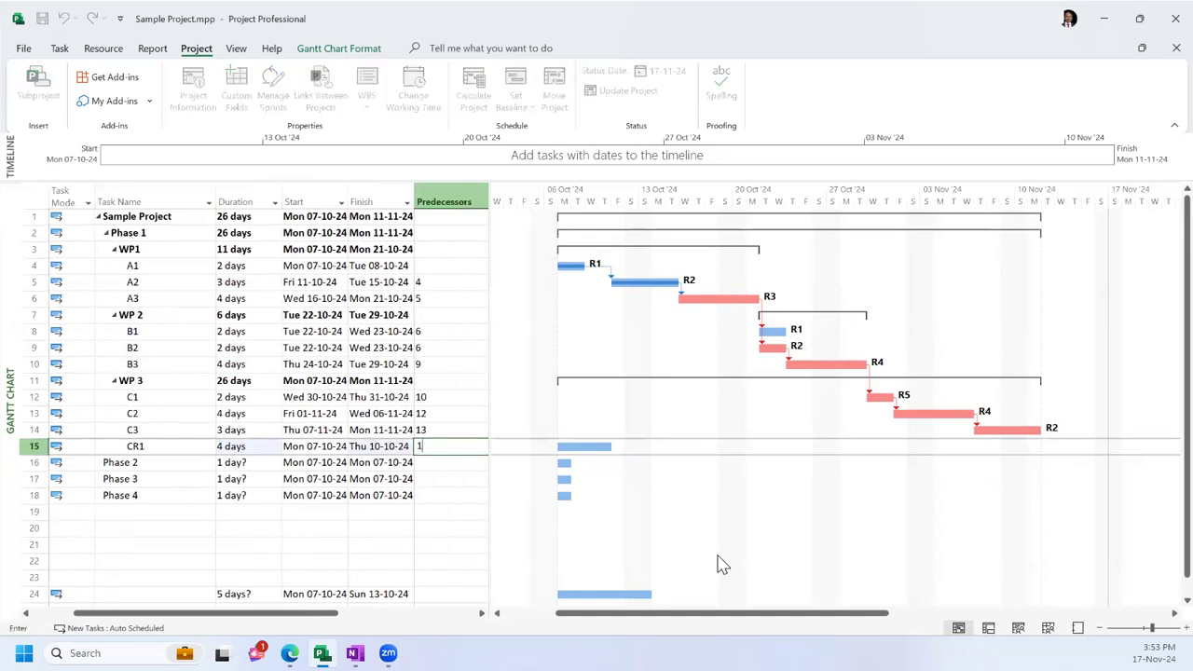
key(Tab)
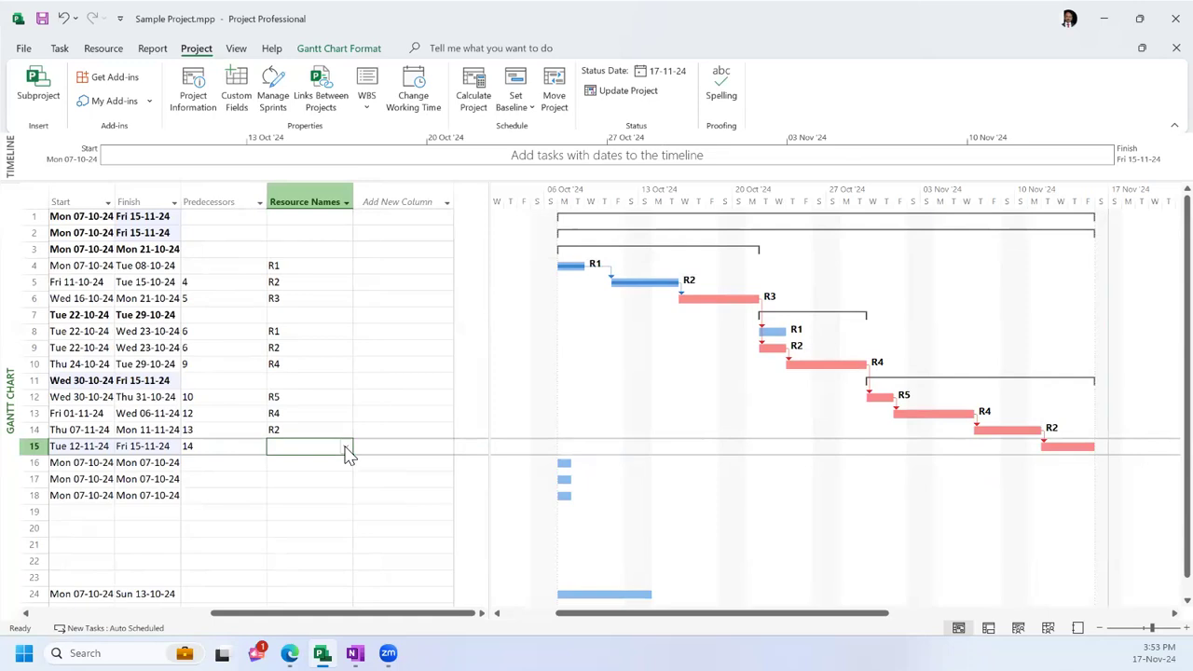
Step: Assign resources R4 and R3 to task CR1
click(345, 452)
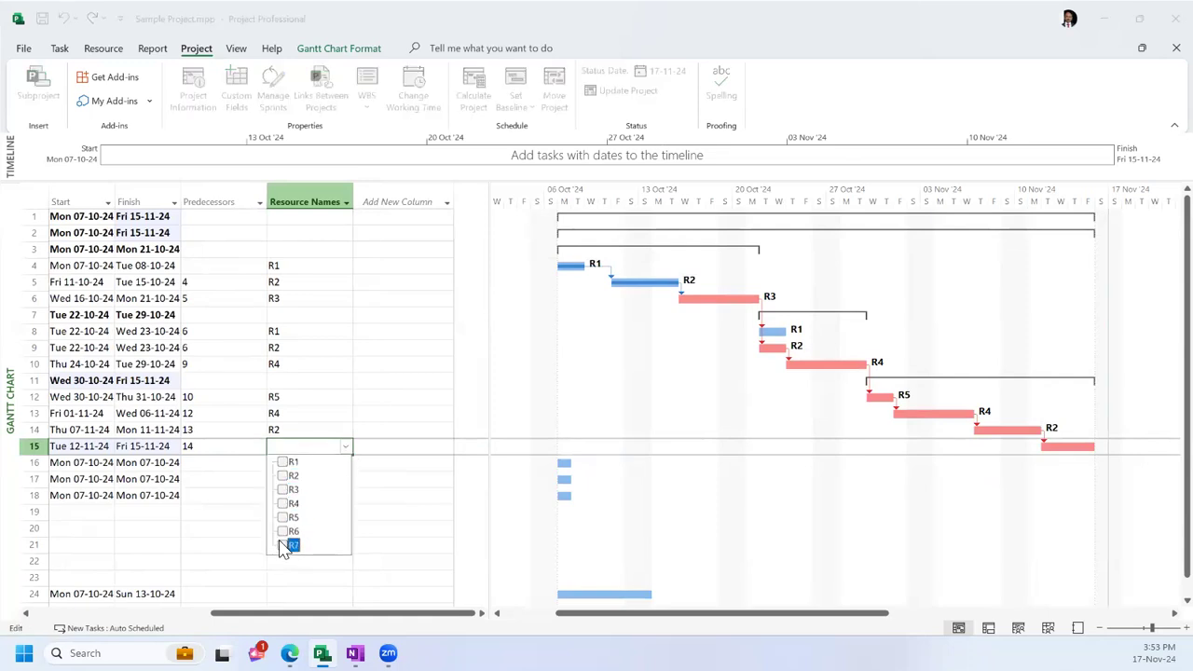
click(285, 503)
click(439, 519)
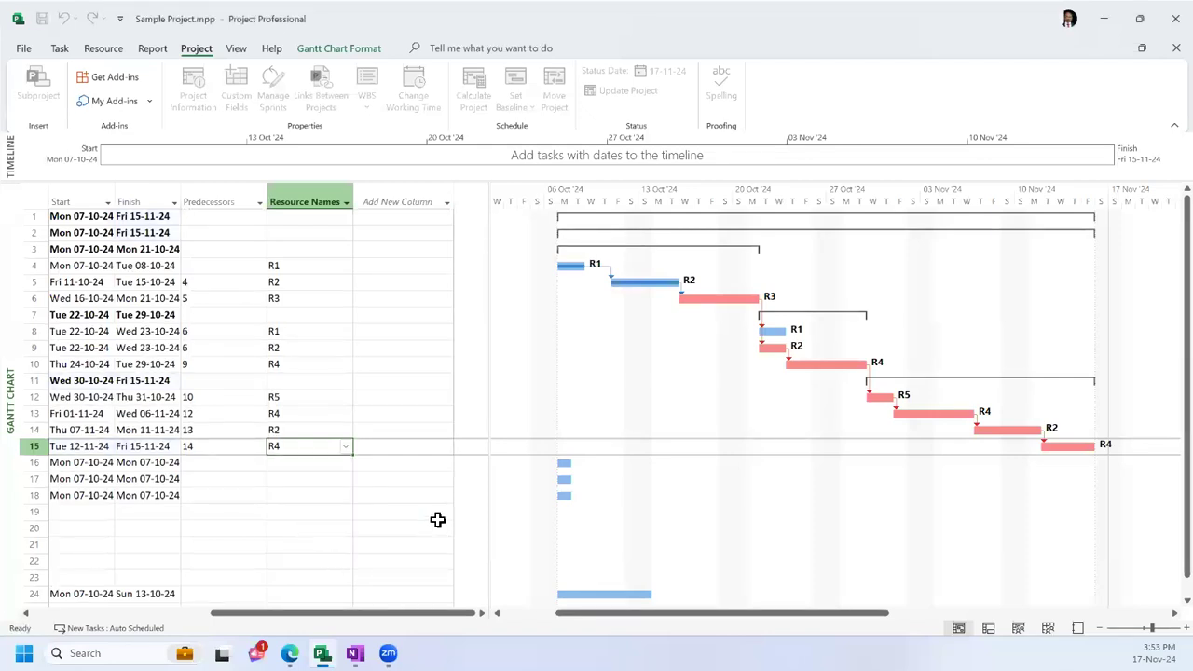
key(Tab)
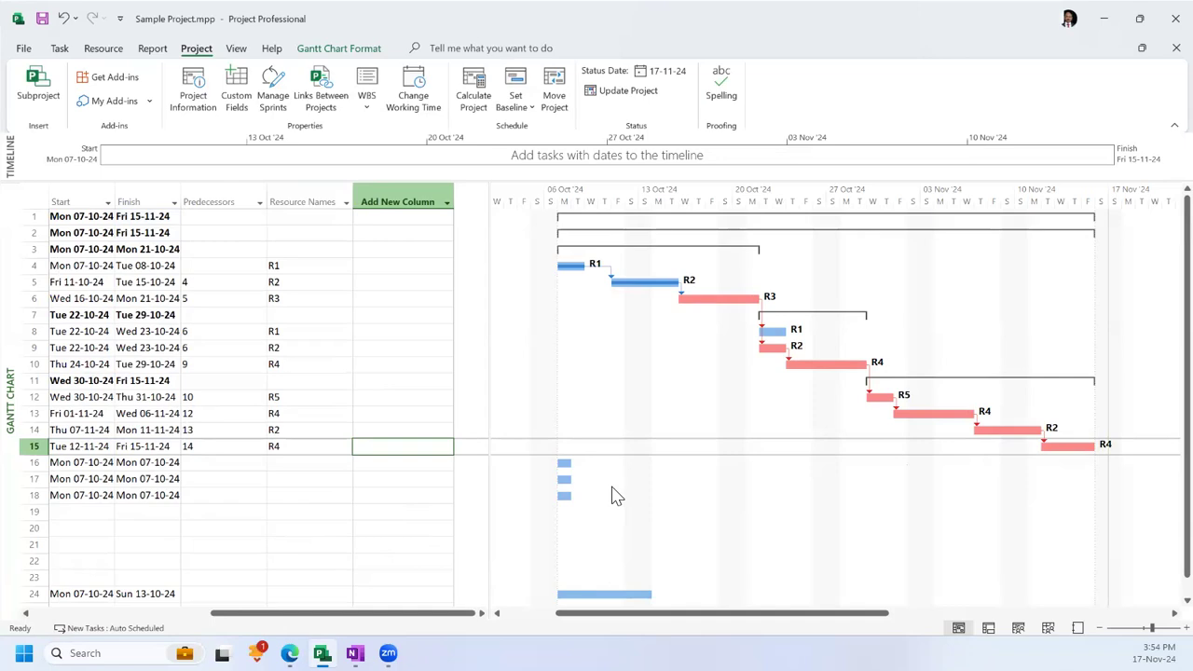
click(340, 448)
click(344, 449)
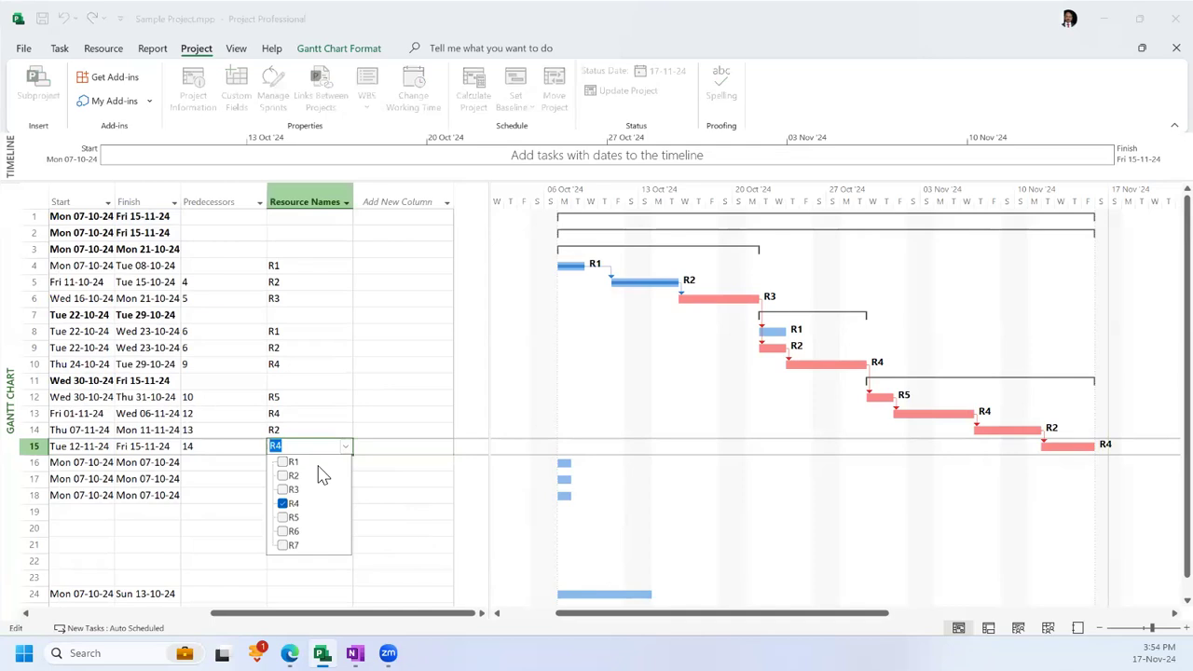
click(283, 489)
click(415, 493)
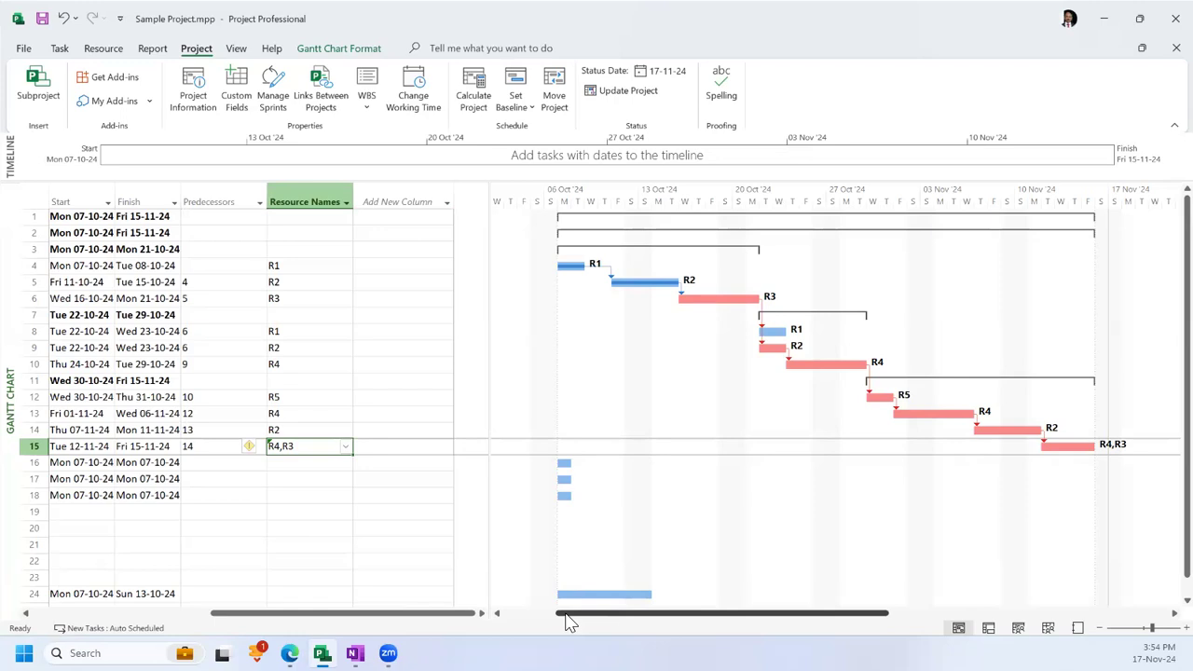
Step: Set the baseline for only the selected task CR1, overwriting its data in the existing Baseline
drag(566, 615, 553, 615)
drag(303, 616, 213, 615)
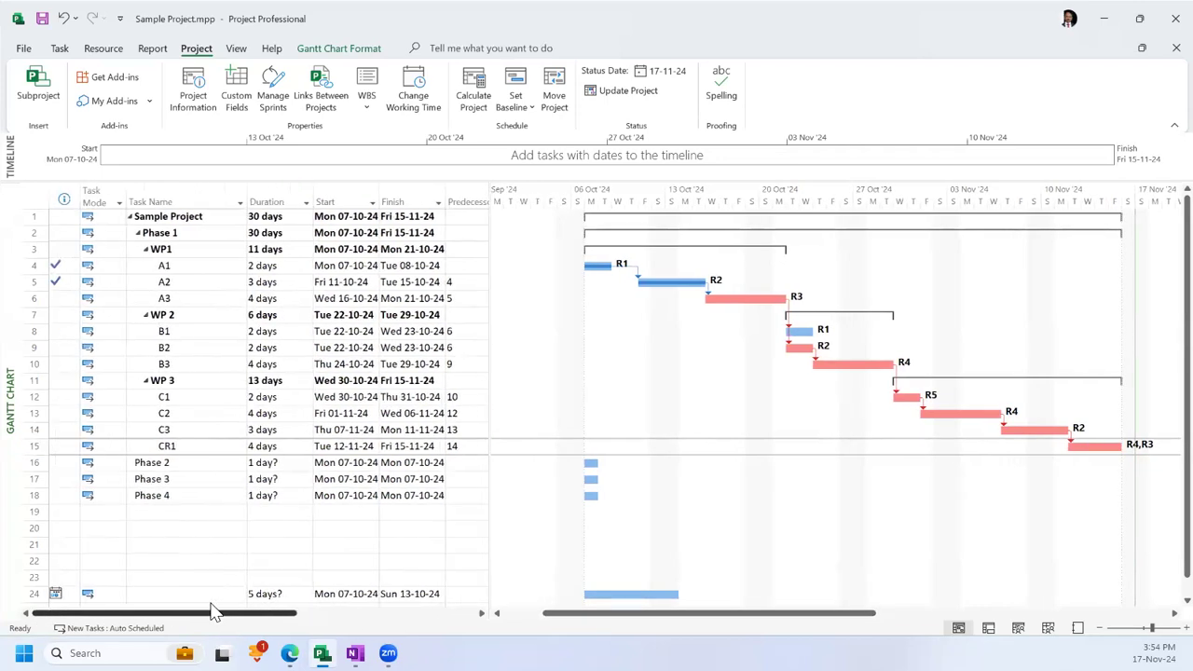
click(35, 447)
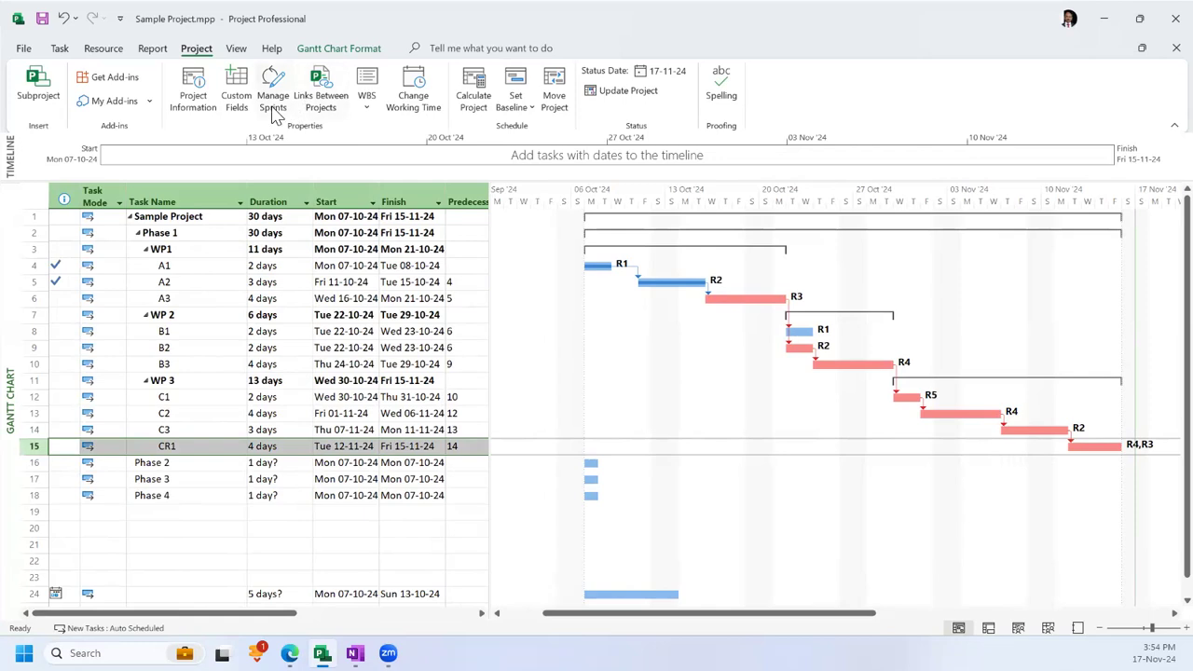
click(520, 107)
click(545, 128)
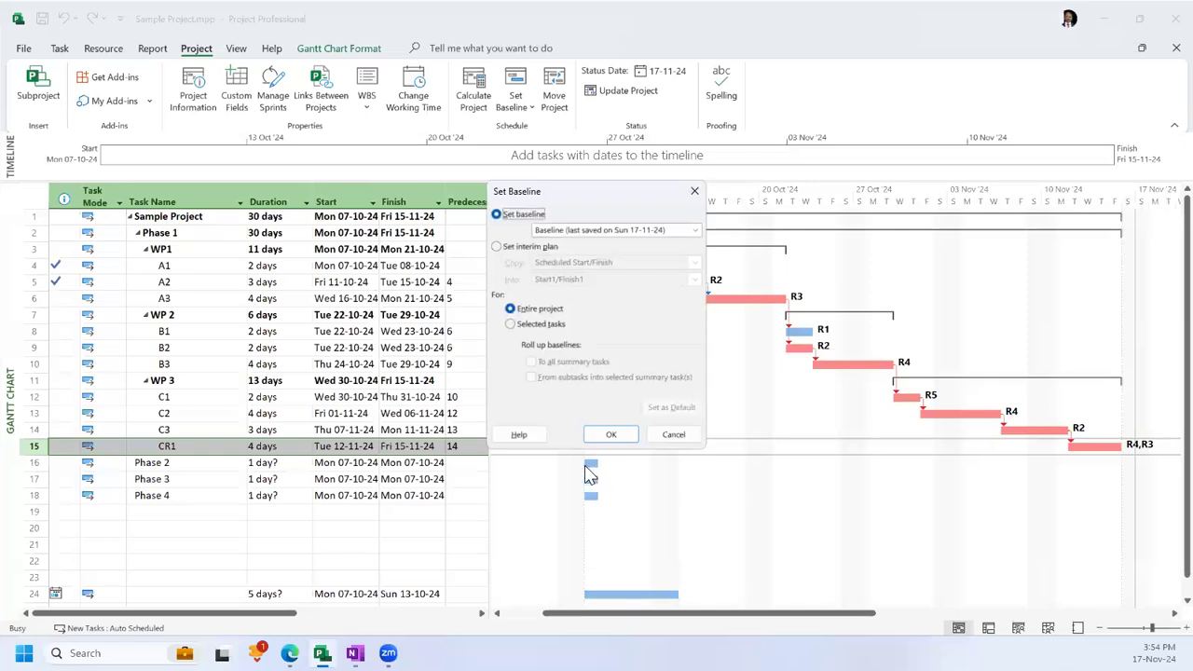
click(511, 325)
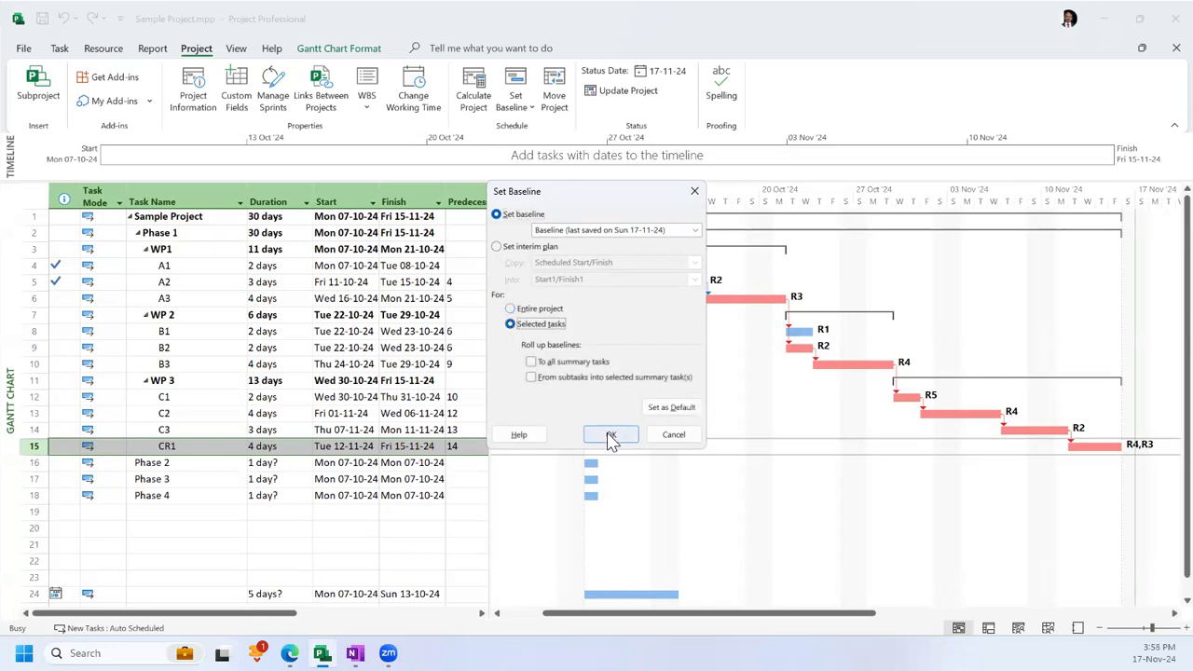
click(611, 437)
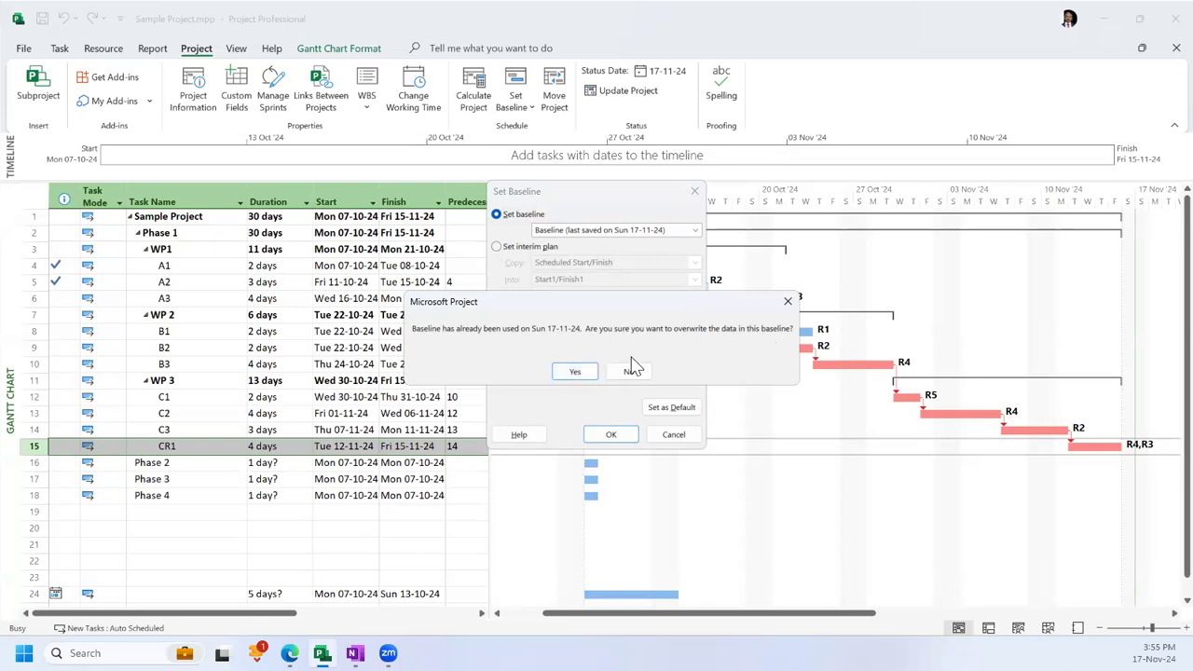
click(578, 373)
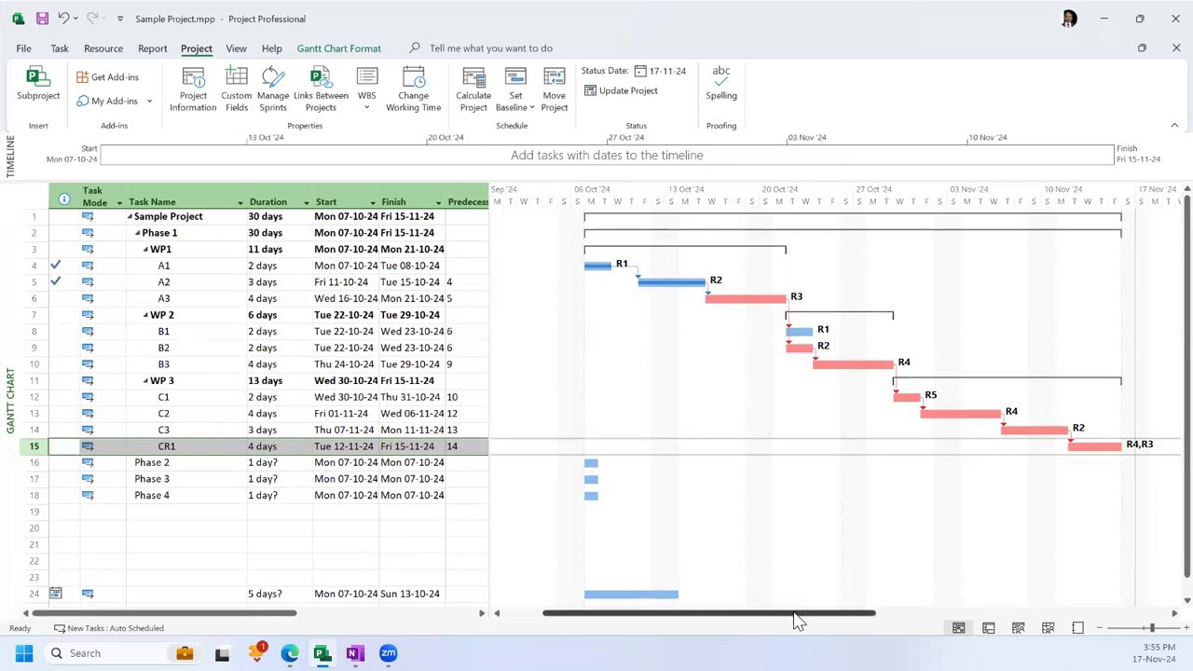
Step: Insert a Baseline Duration column before the Duration column in the task table
mouse_move(762, 622)
mouse_down()
mouse_move(774, 623)
mouse_move(742, 623)
mouse_up()
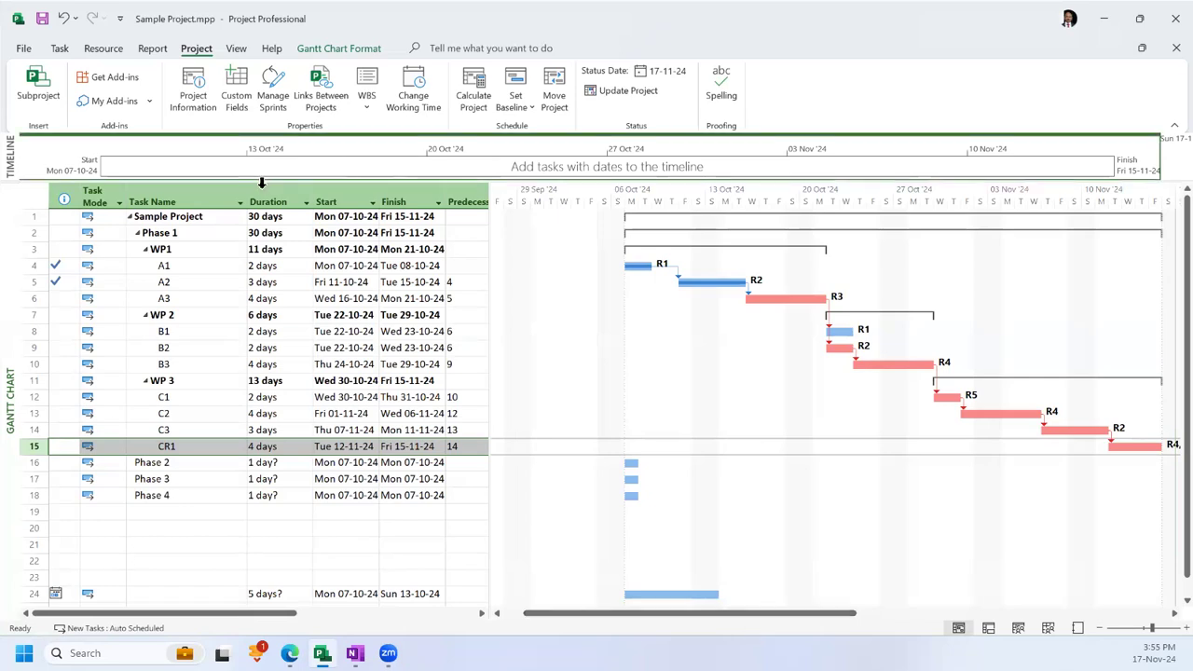
click(267, 198)
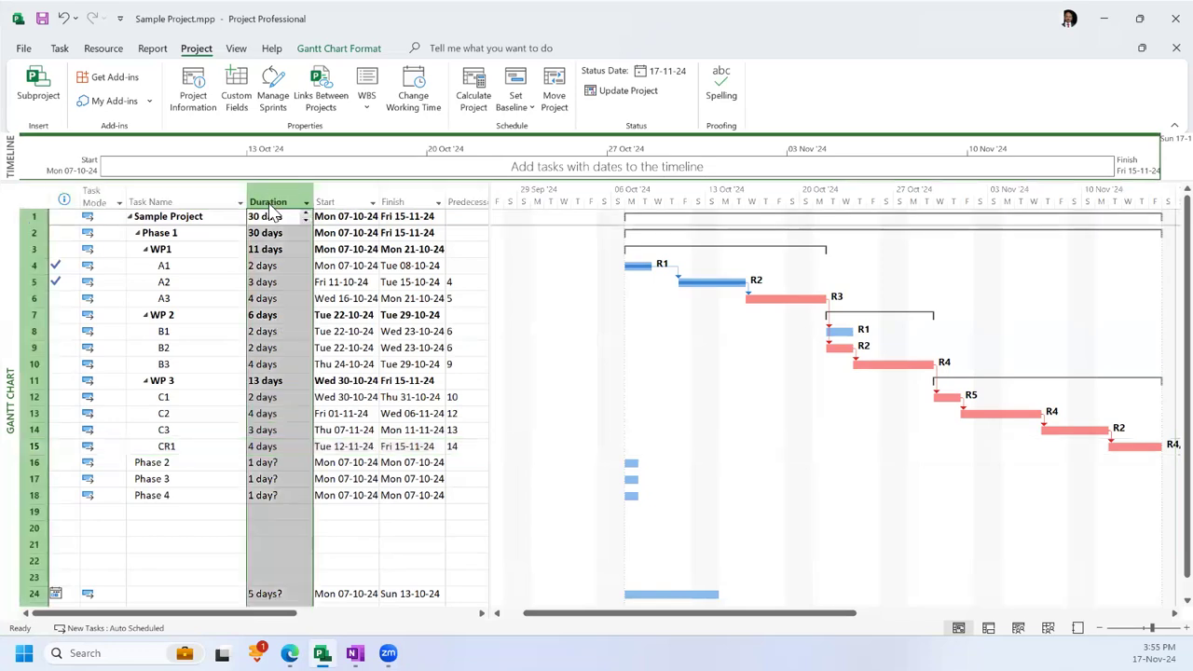
right_click(267, 198)
click(317, 327)
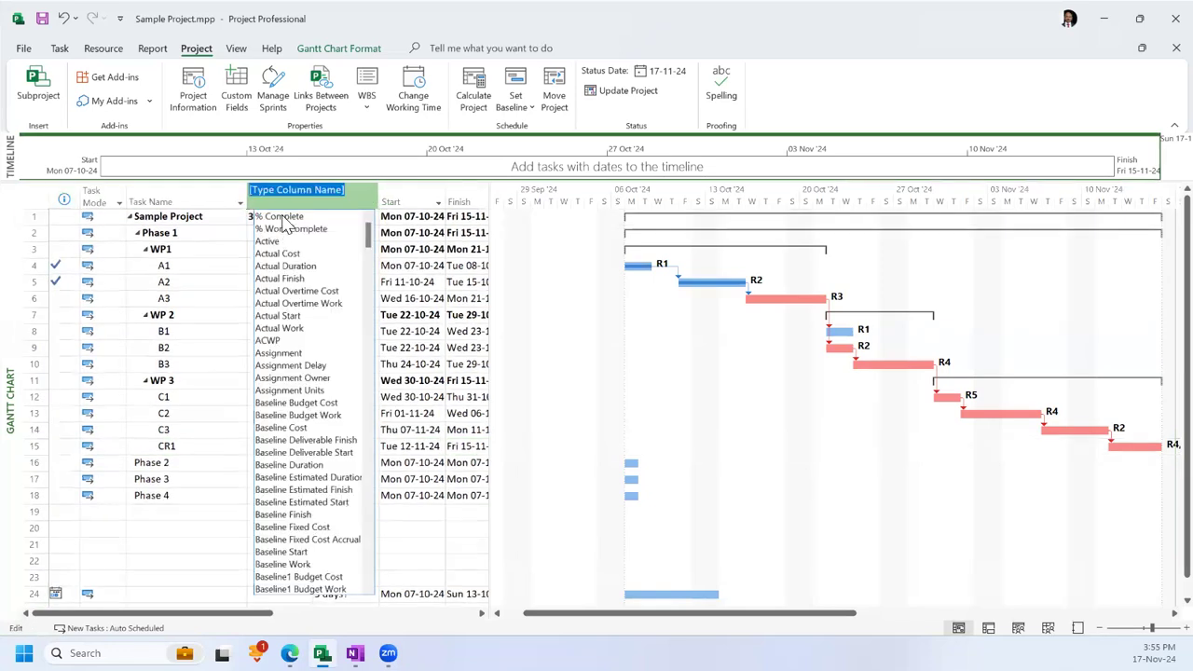
text(base)
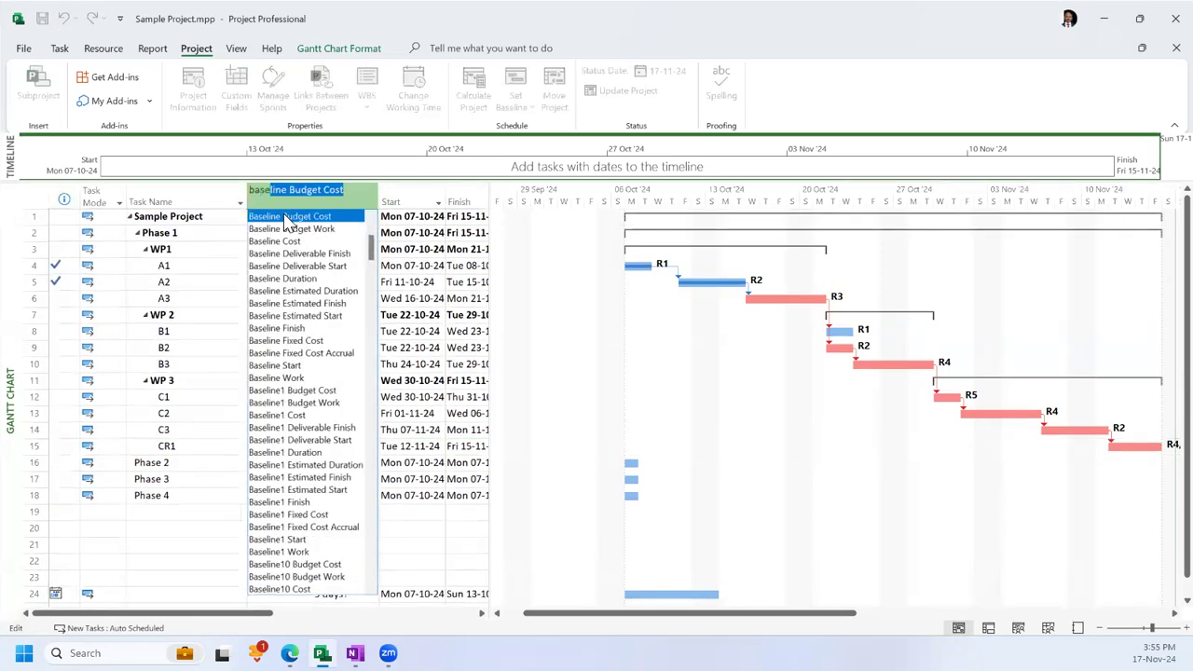
text(line d)
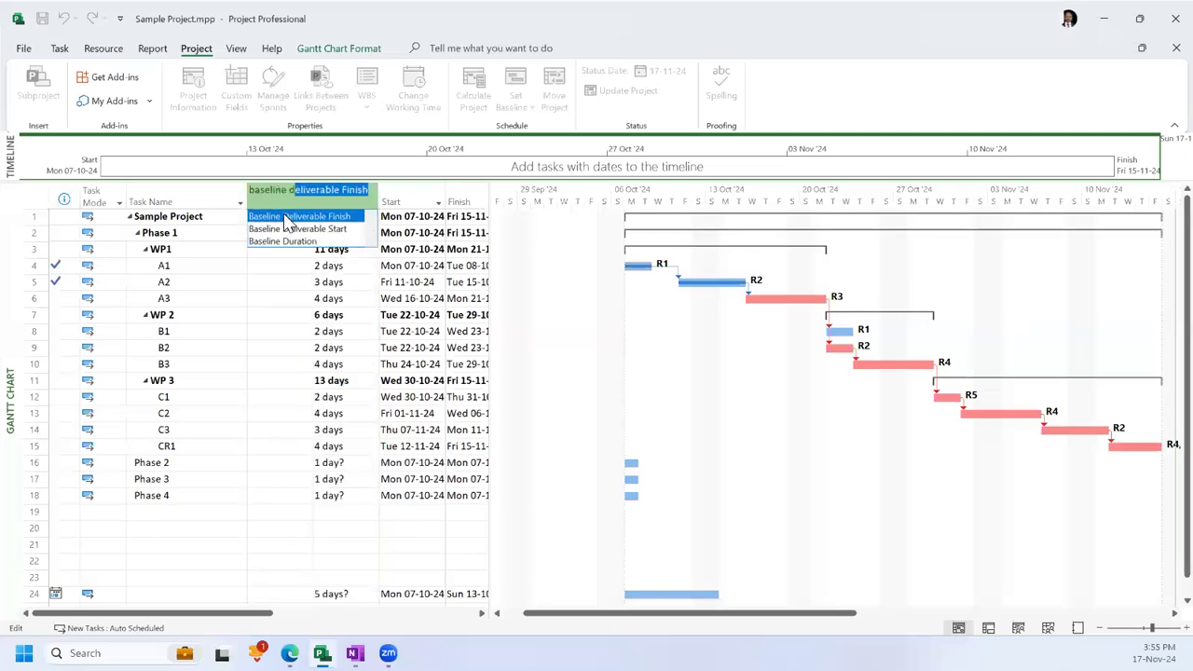
click(294, 241)
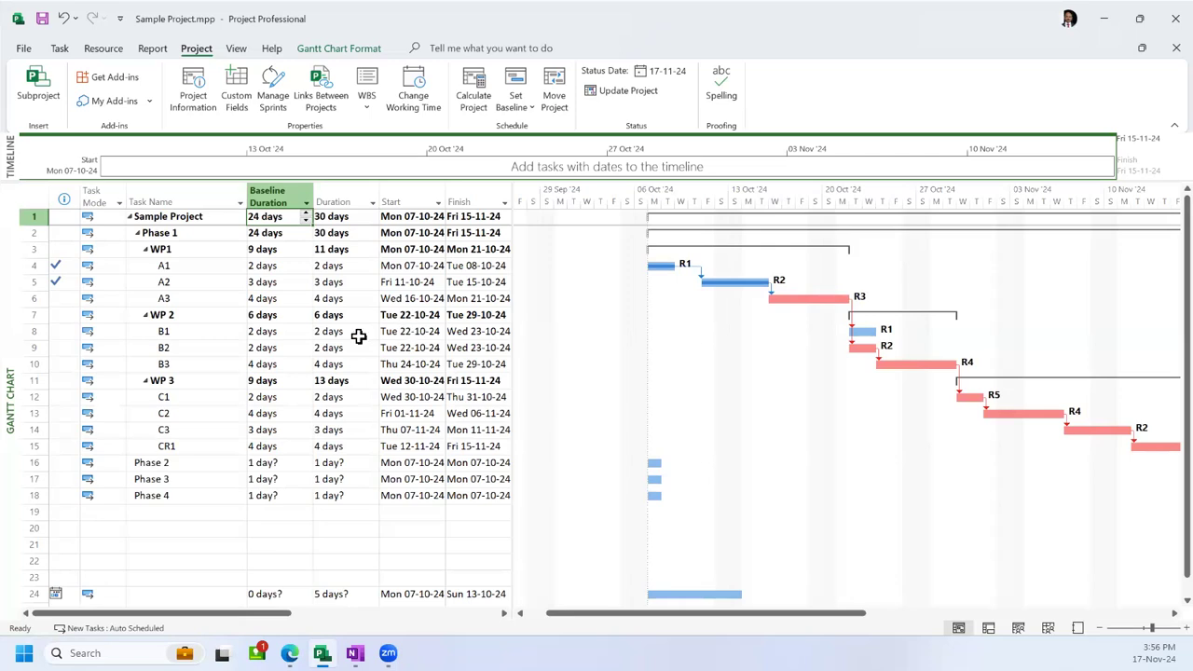
Step: Widen the task table beside the Gantt chart so the columns from Baseline Duration through Resource Names fit
drag(598, 620, 665, 620)
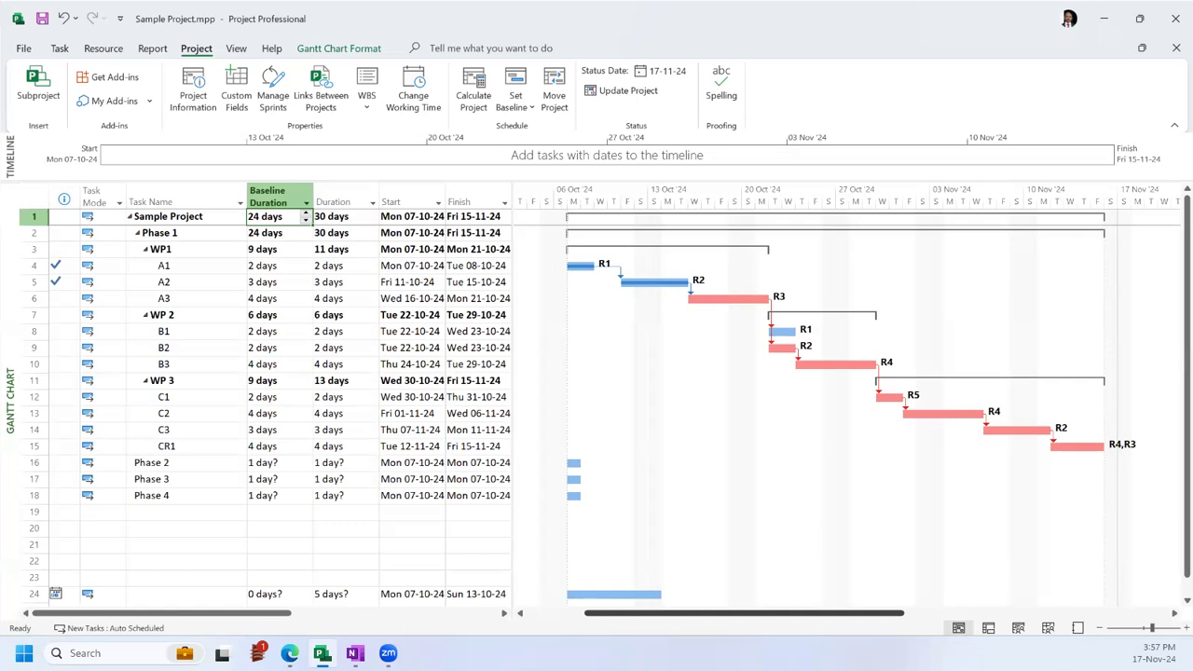
drag(260, 622, 453, 623)
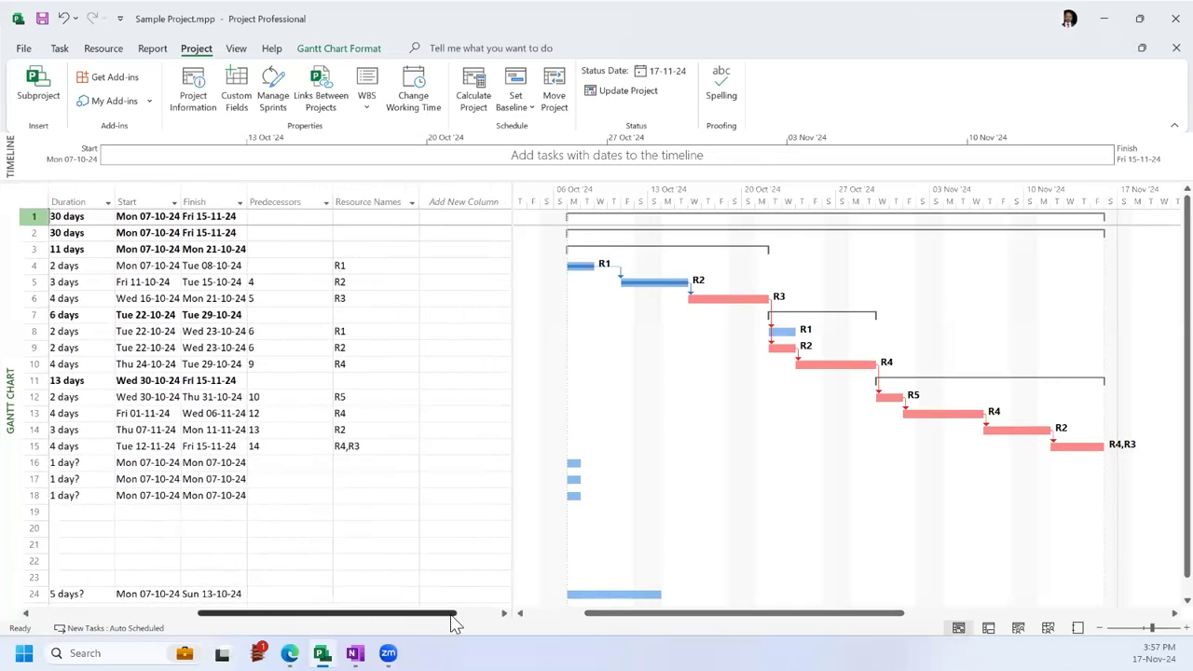
drag(513, 422, 587, 421)
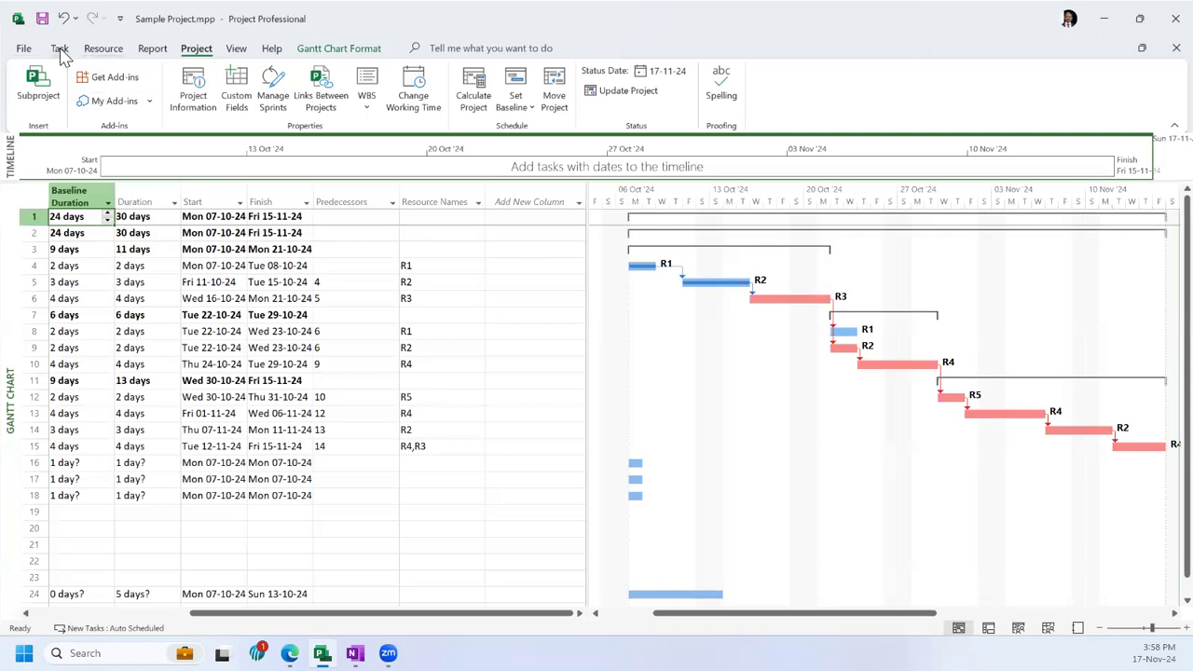
Step: Add a working-time exception named Planned leave to the Standard project calendar
click(417, 106)
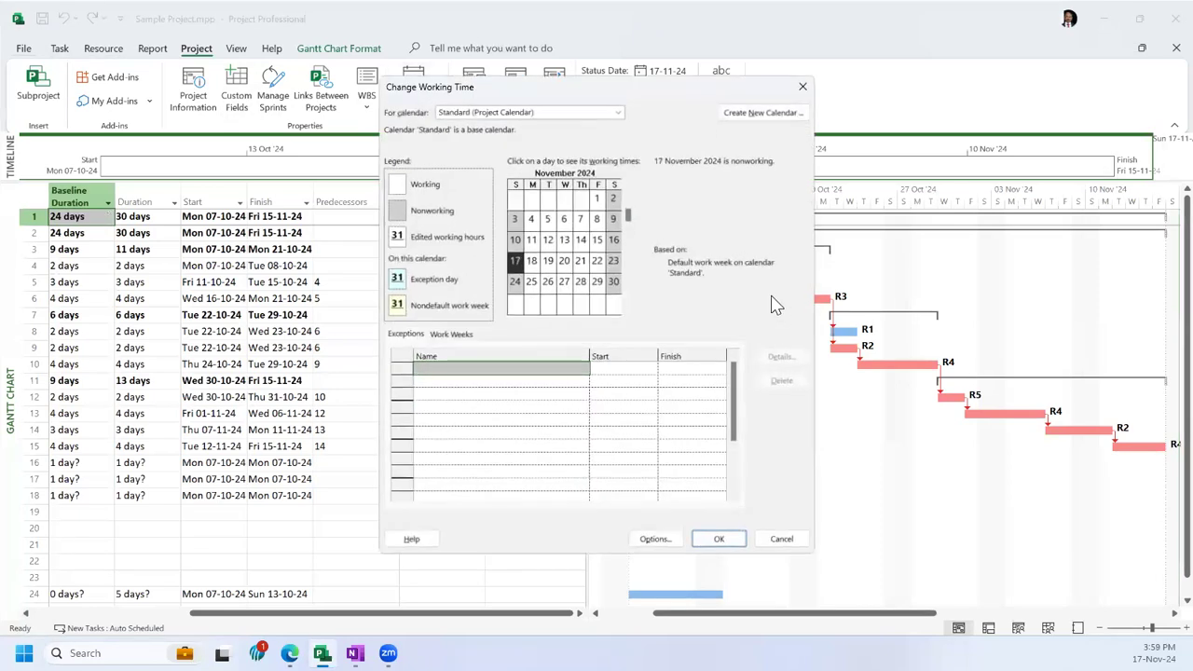
click(569, 371)
text(R1)
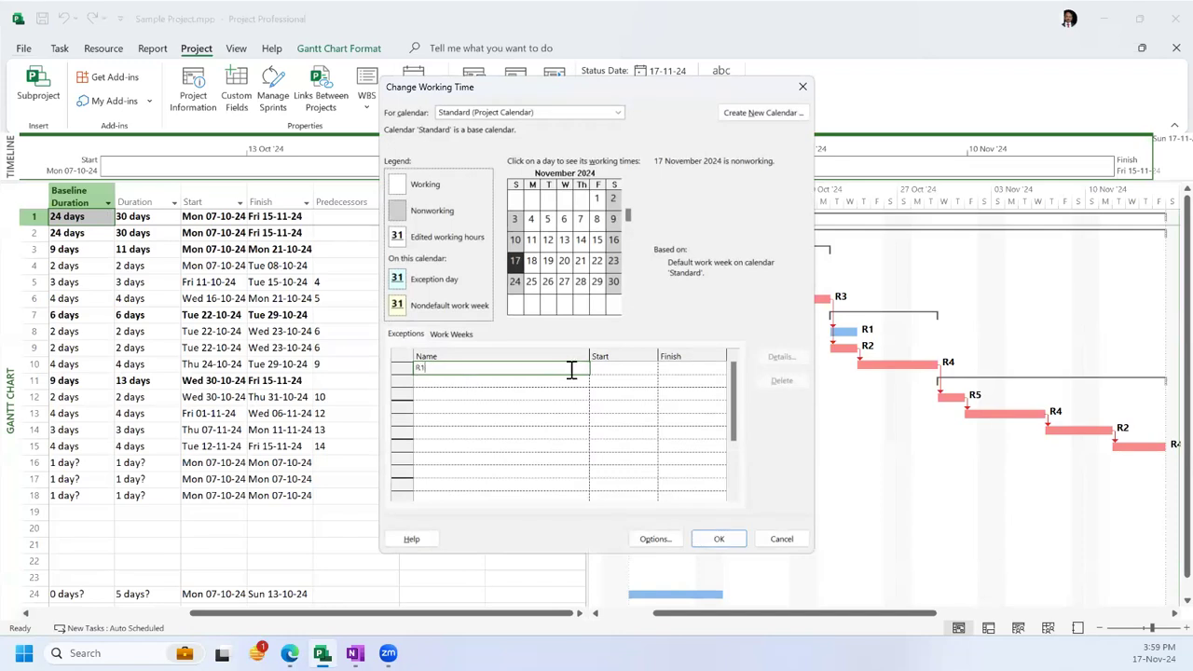
key(Return)
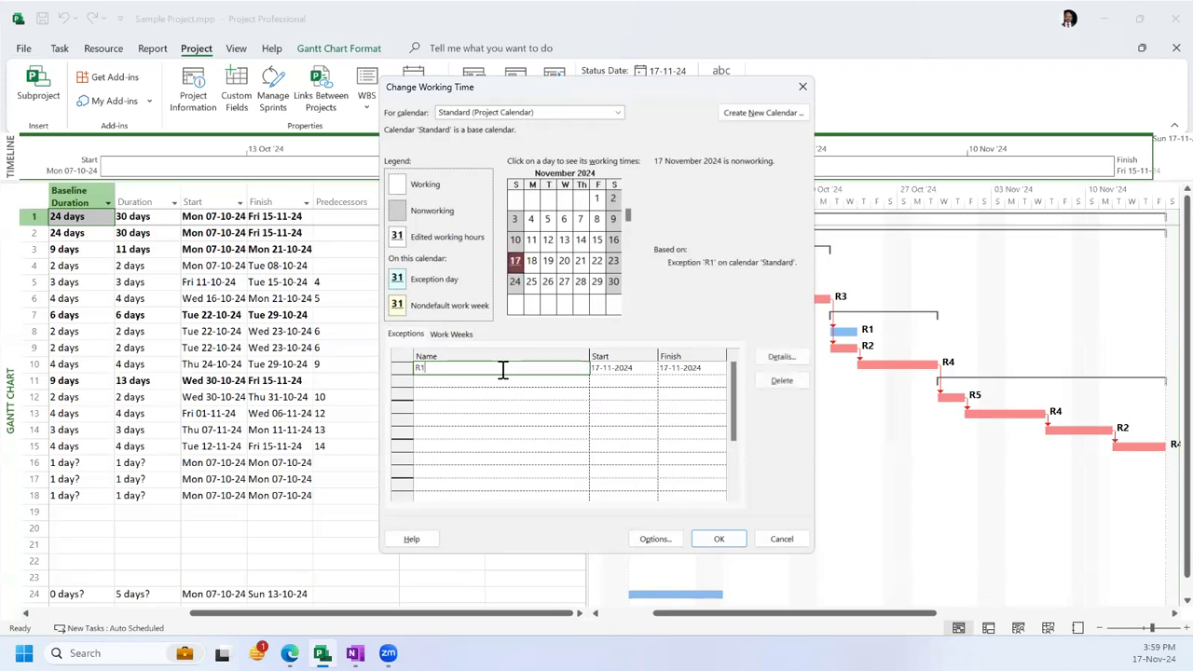
click(397, 368)
text(Planned leave)
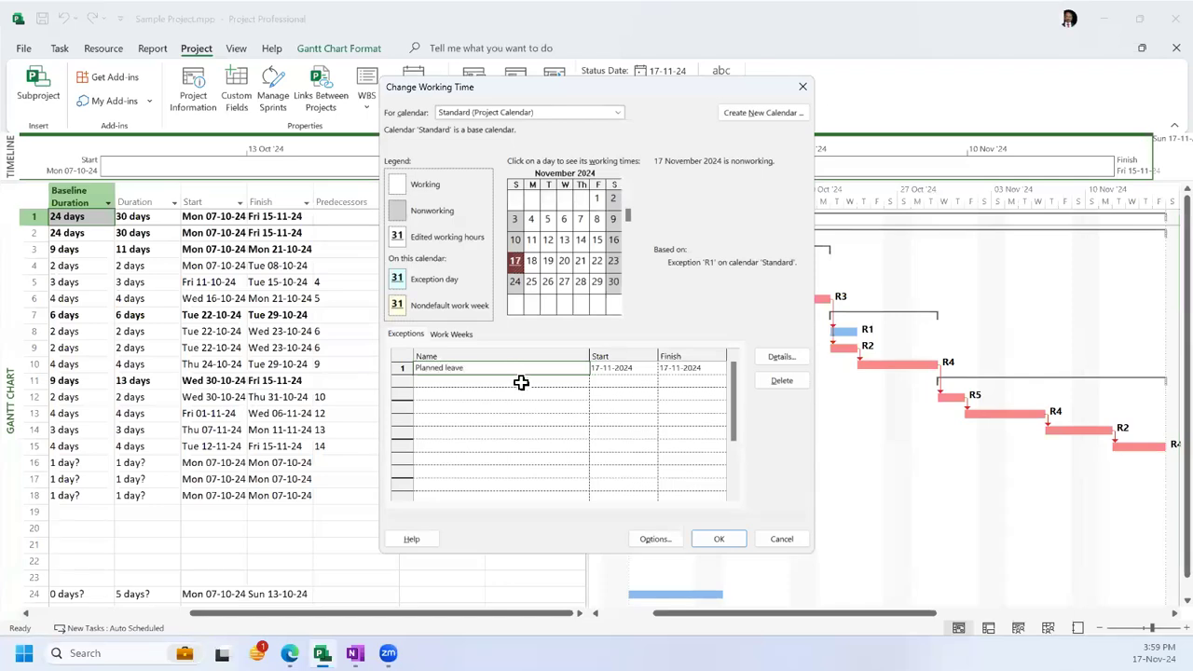
Step: Switch to resource R1's calendar, saving the changes to Standard, and add an exception named Planned leave
click(525, 113)
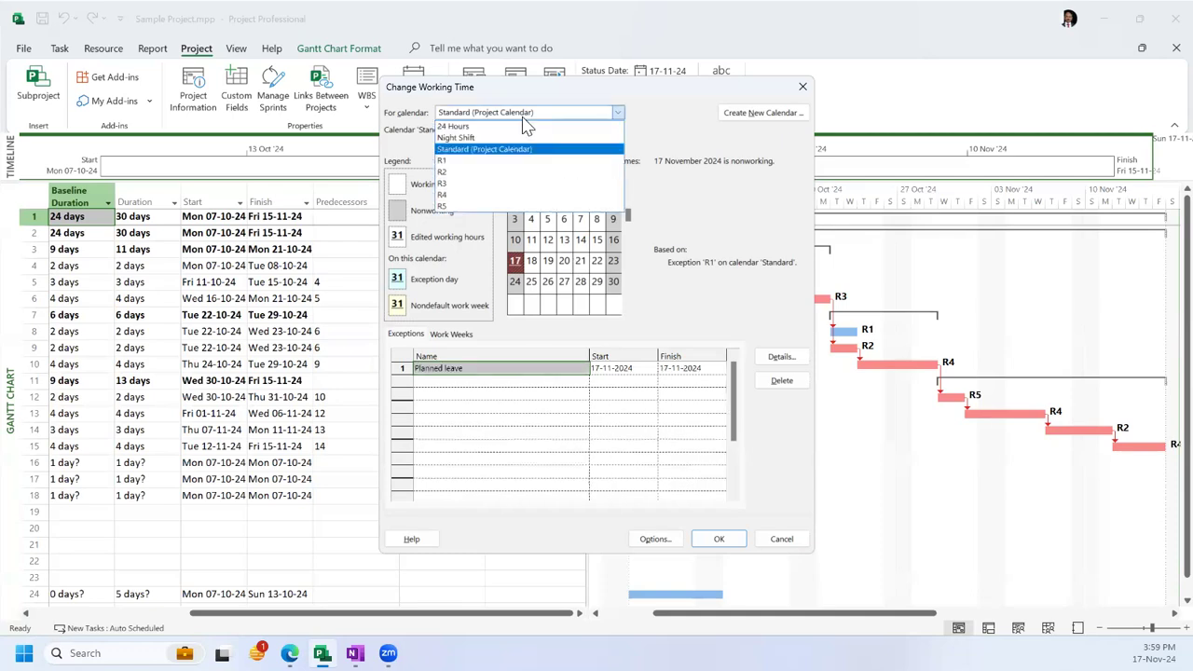
click(526, 161)
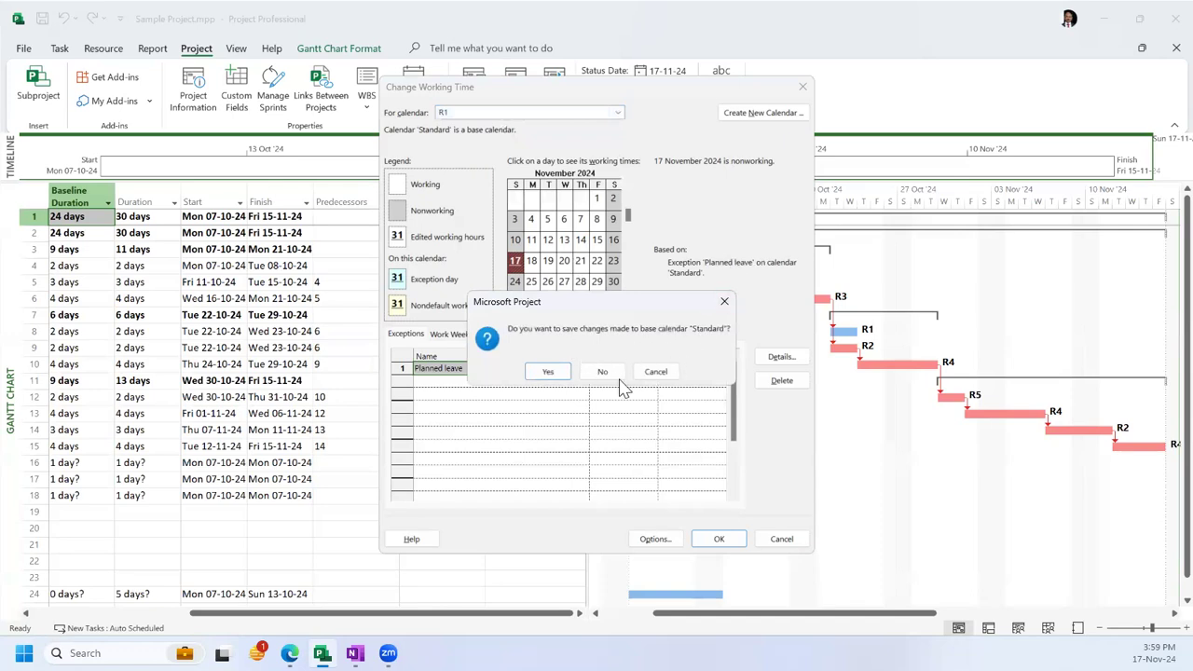
click(549, 374)
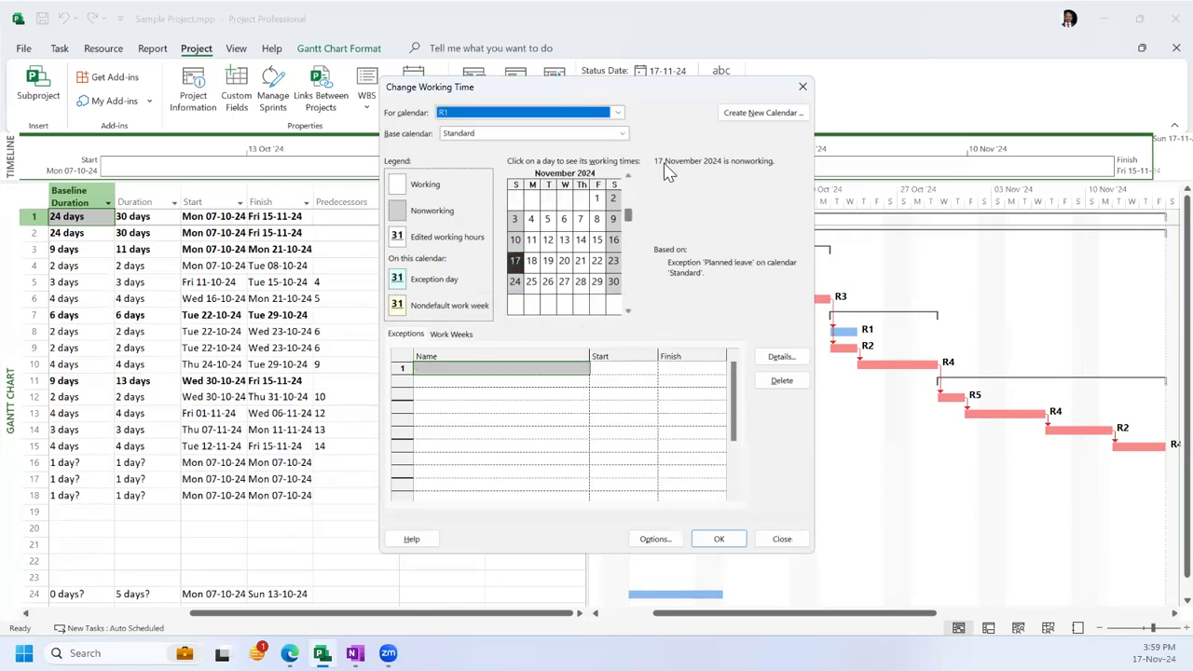
click(524, 371)
text(P)
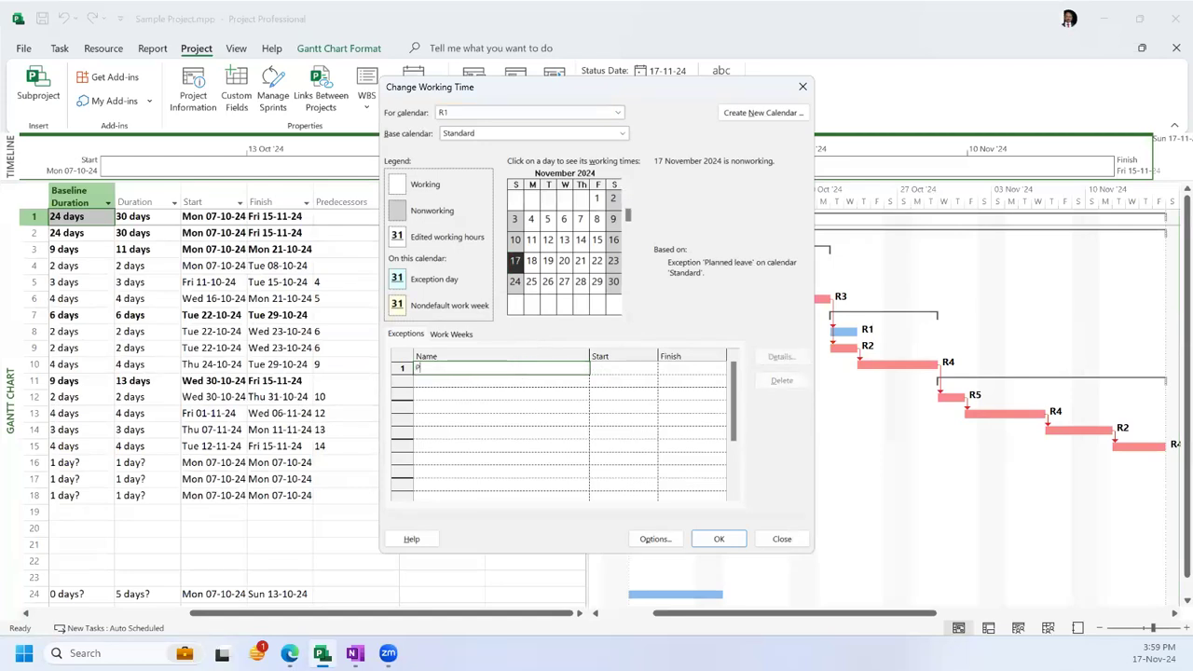
text(lanned leave)
Step: Set both the start and finish of R1's Planned leave exception to 08-10-2024
click(613, 368)
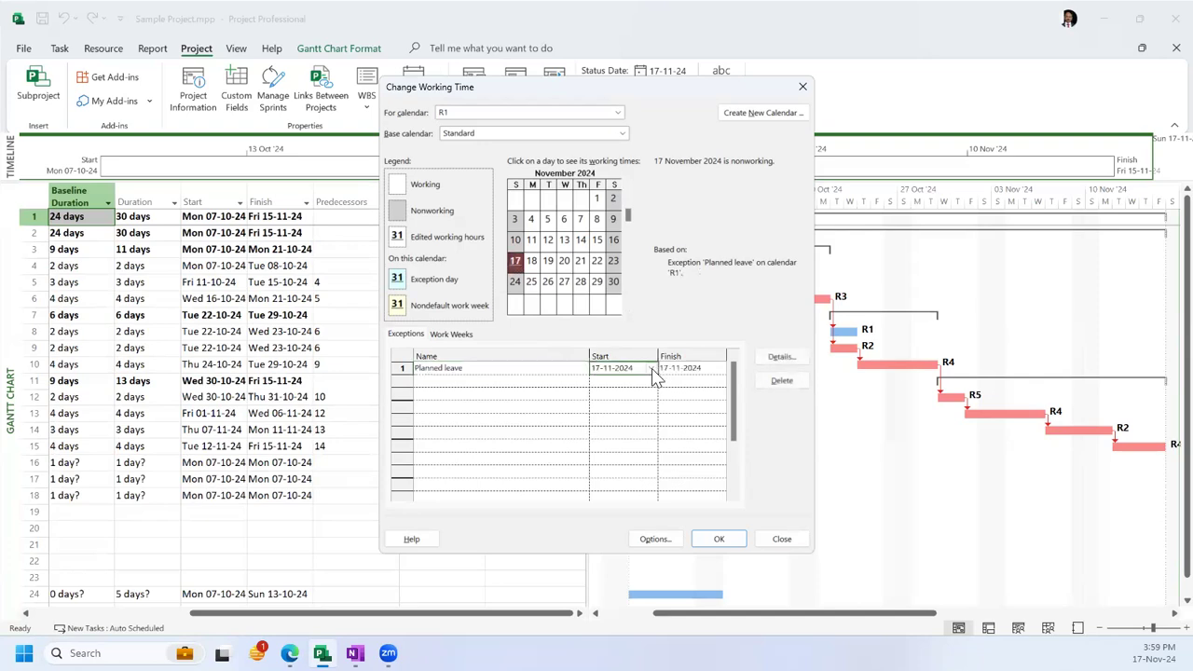
click(652, 368)
click(535, 385)
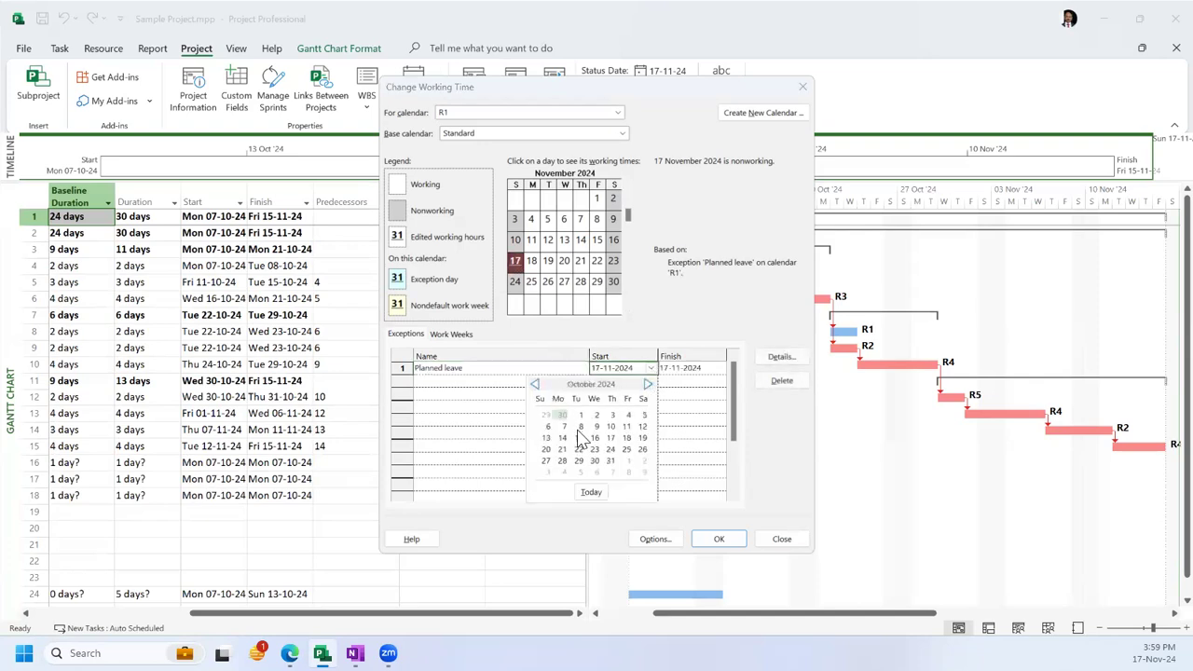
click(581, 426)
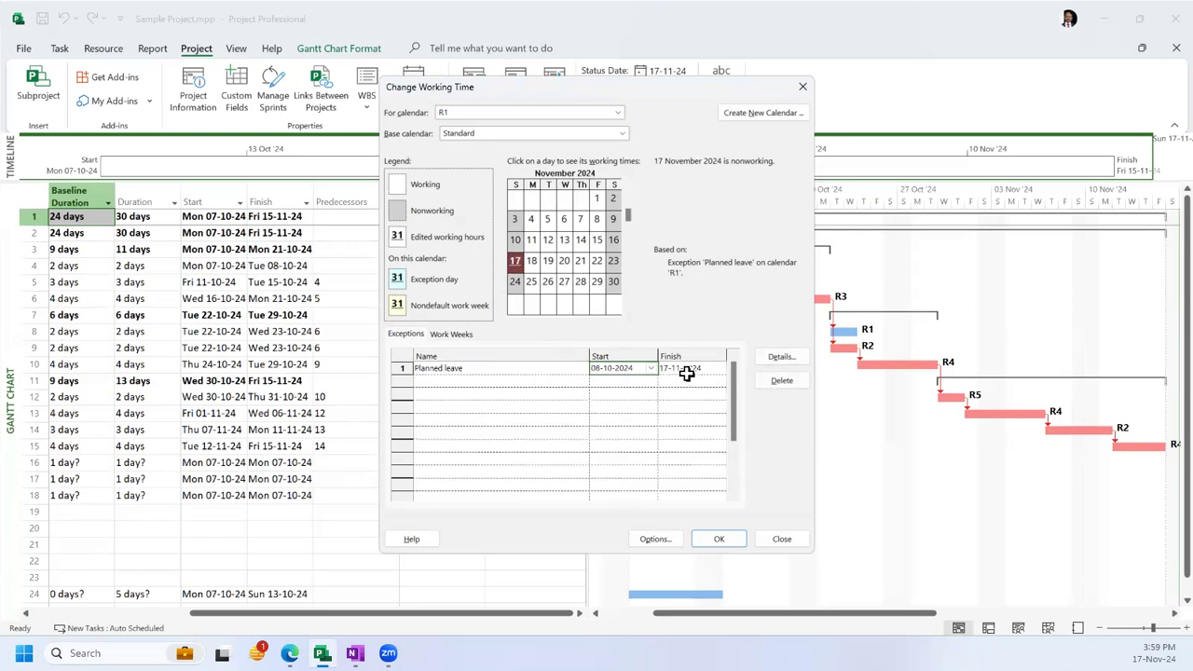
click(721, 369)
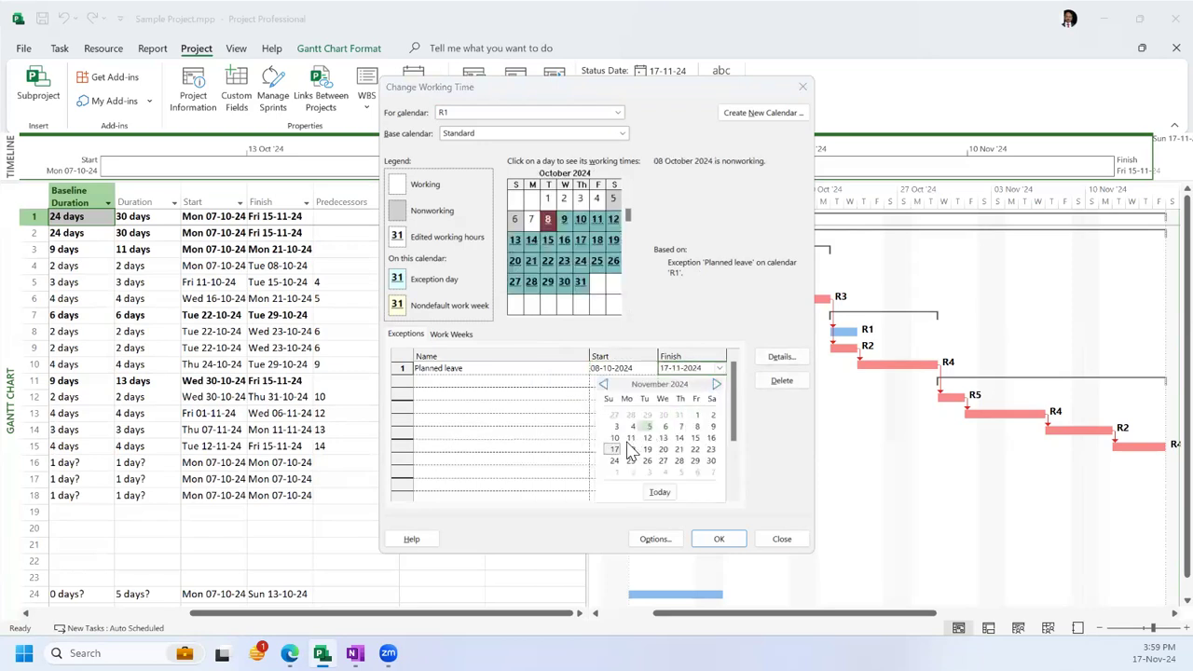
click(603, 384)
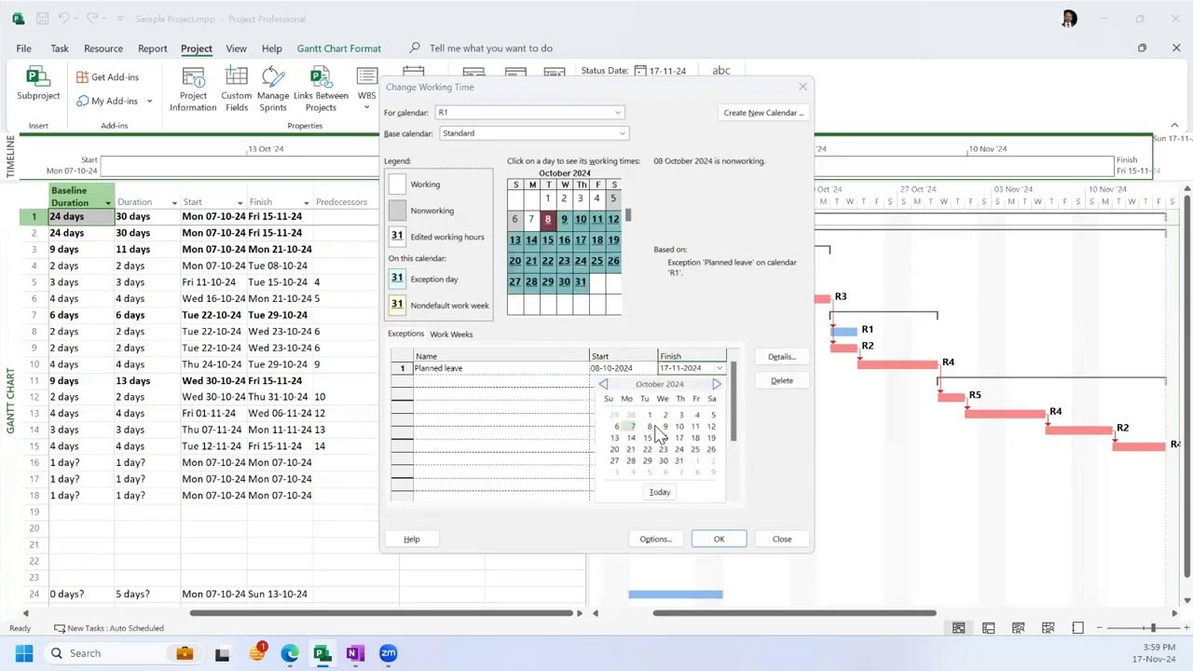
click(650, 426)
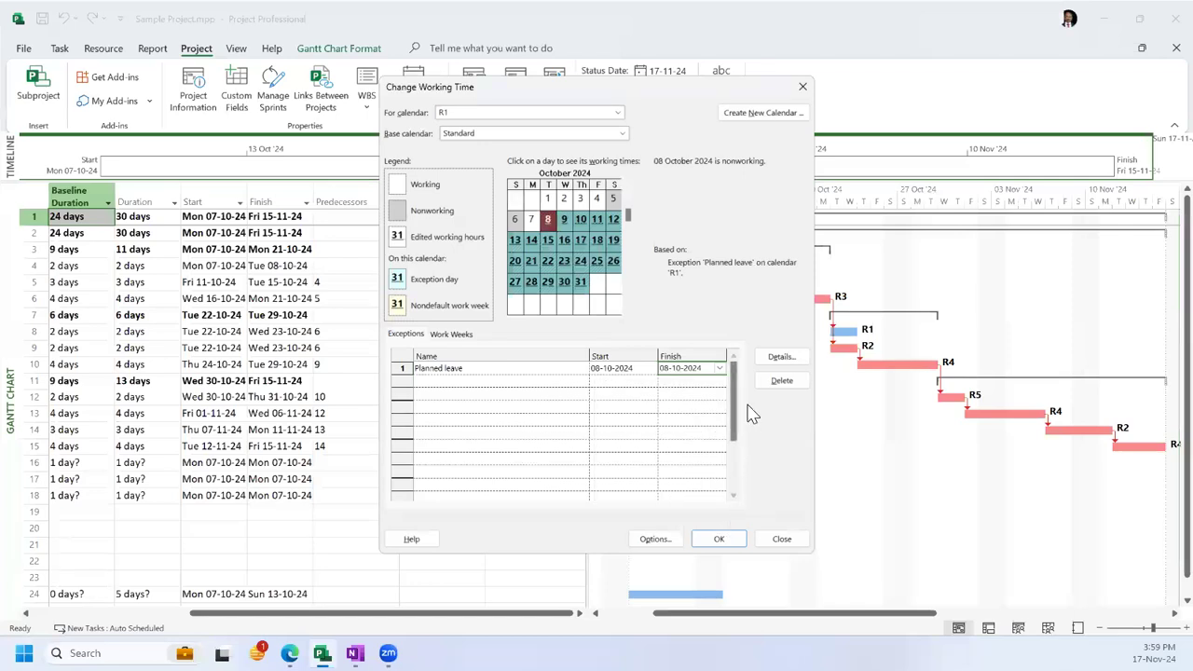
click(682, 421)
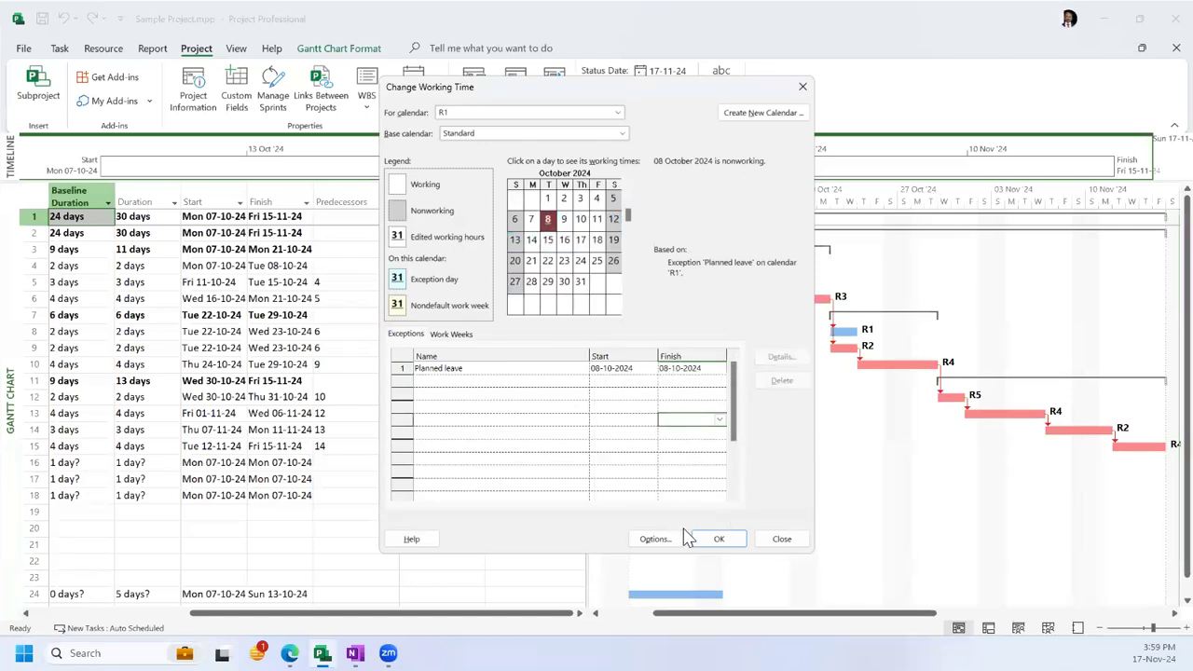
Step: Change the start of R1's Planned leave to 07-10-2024 and apply the working time changes
click(626, 370)
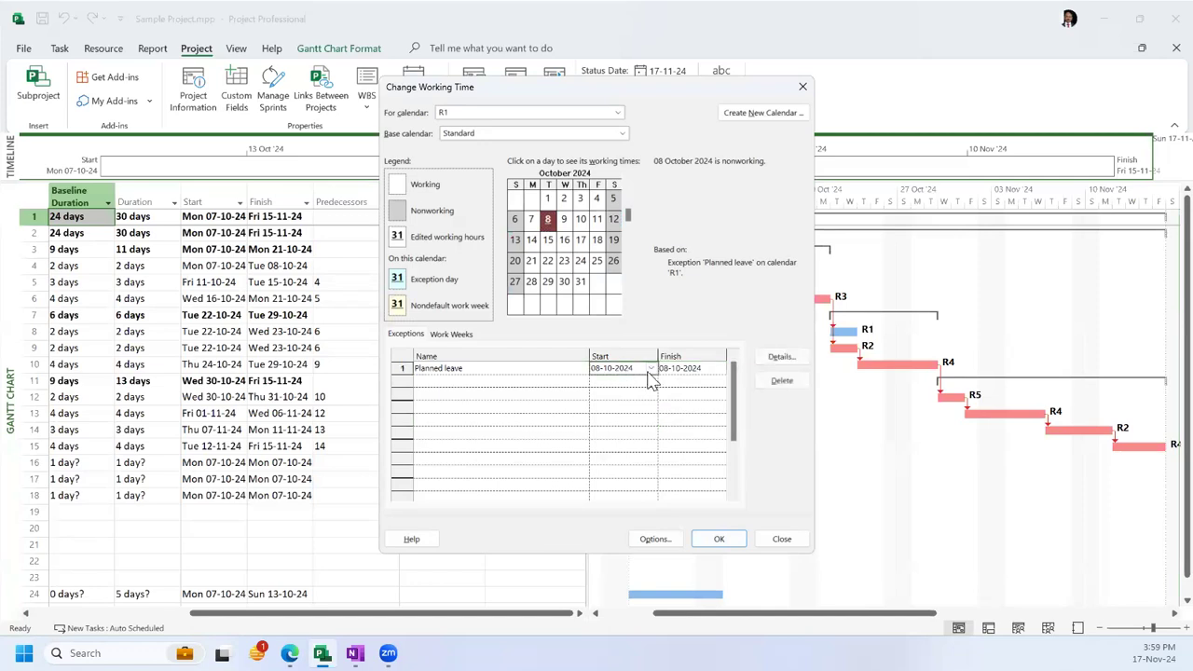
click(650, 370)
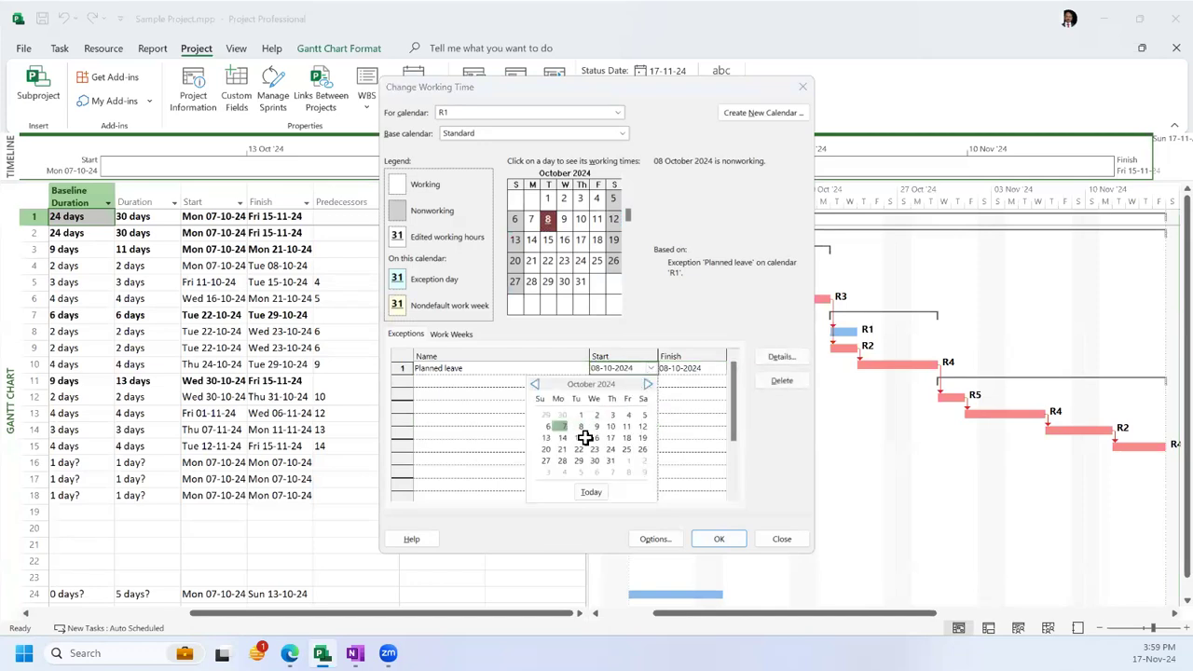
click(565, 427)
click(690, 429)
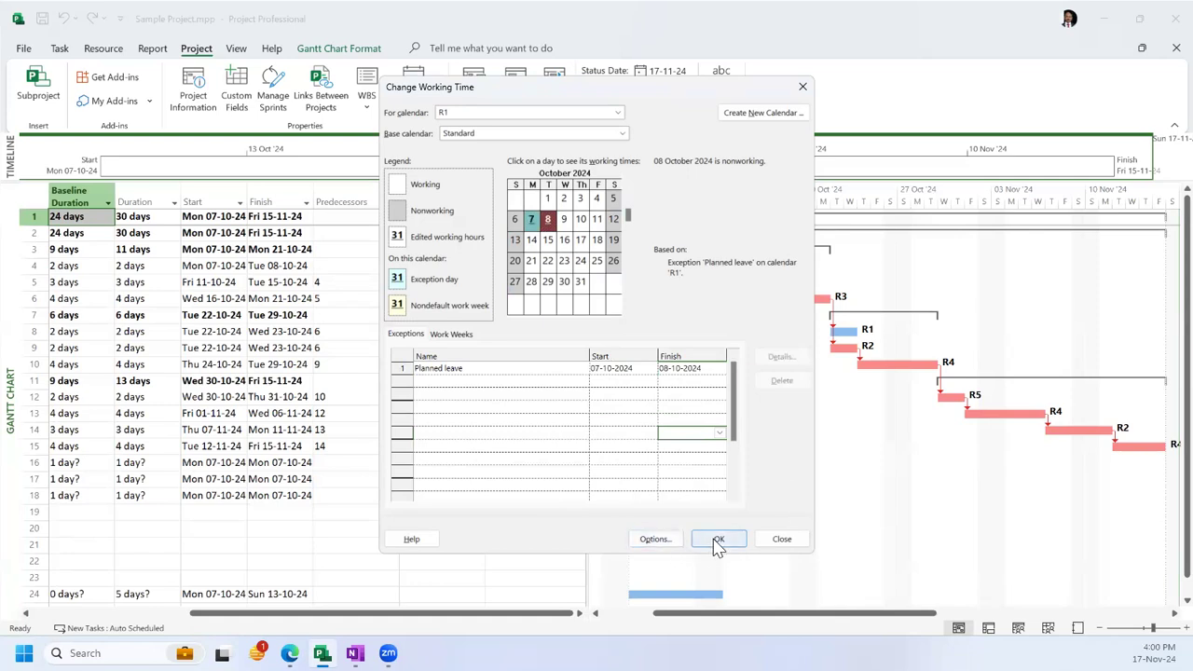
click(718, 541)
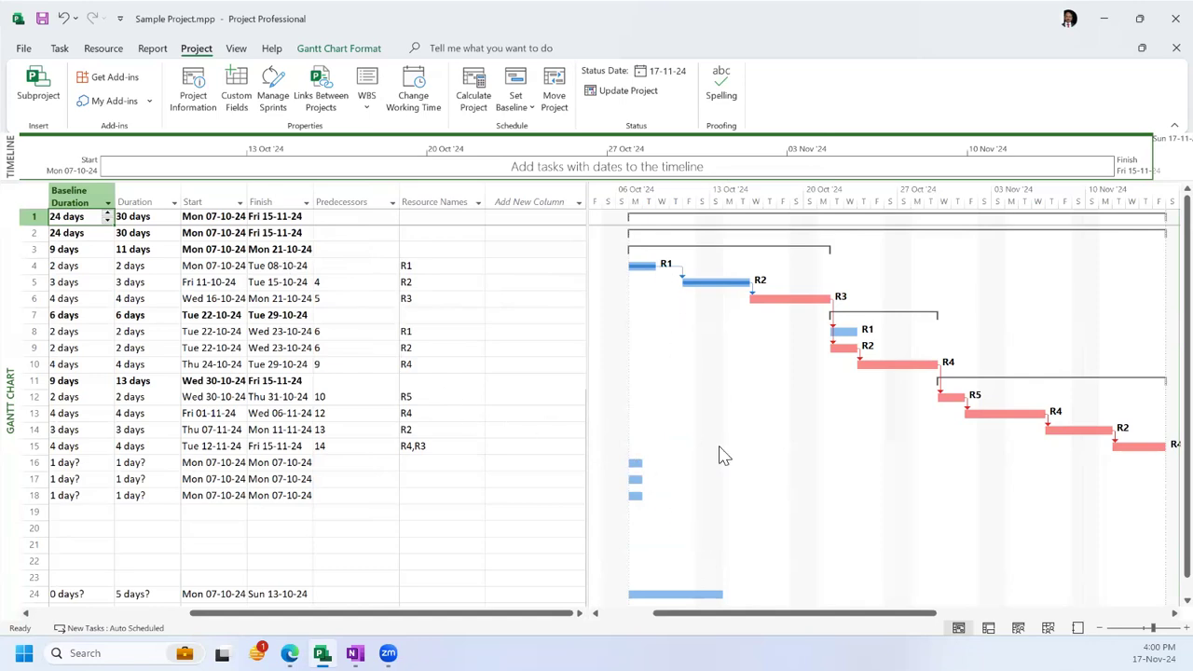
Step: Reset the progress of the completed tasks A1 and A2 to 0% complete
drag(737, 623, 711, 616)
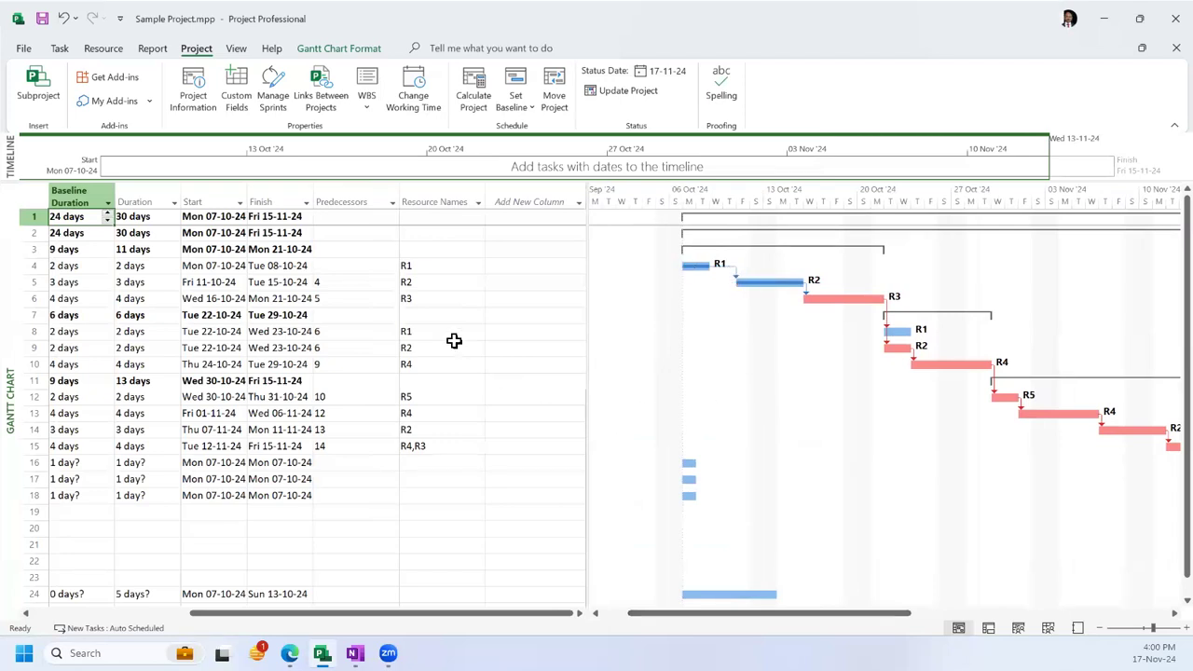
drag(539, 623, 341, 618)
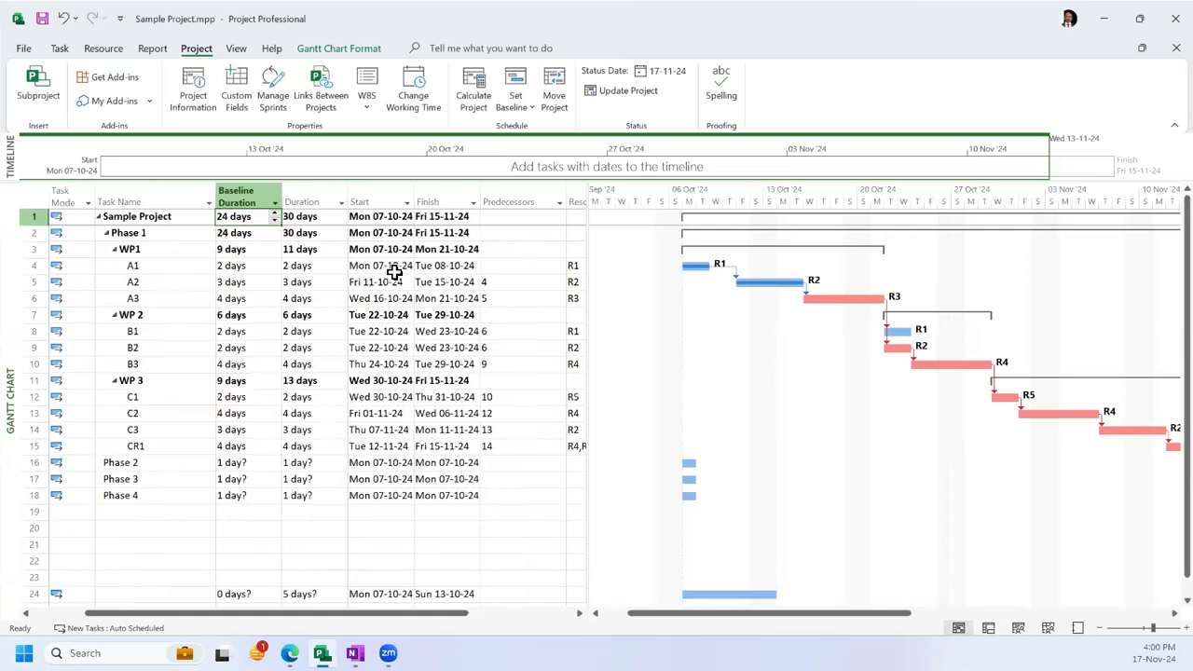
click(137, 266)
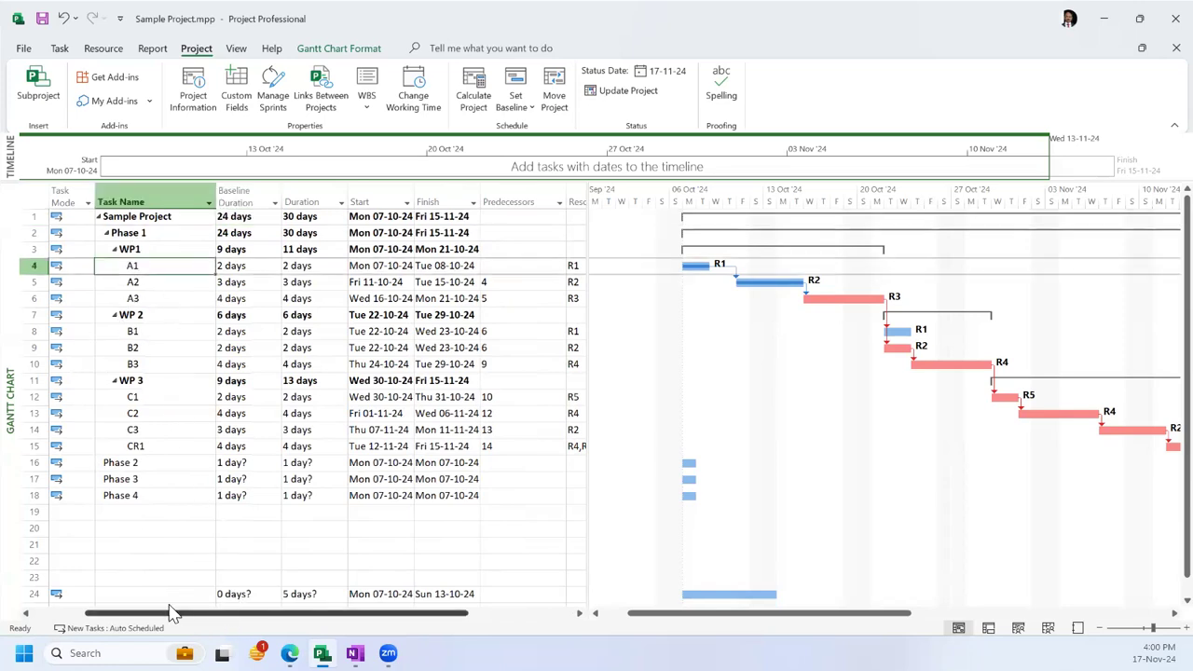
drag(173, 613, 121, 613)
click(56, 267)
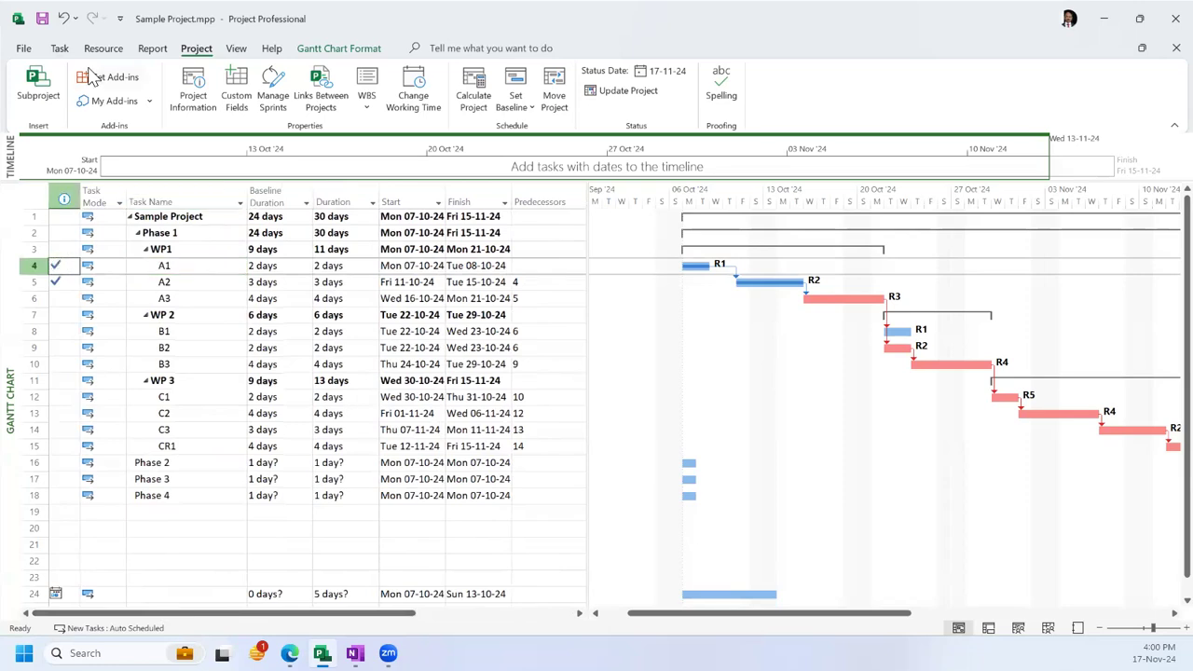
click(59, 47)
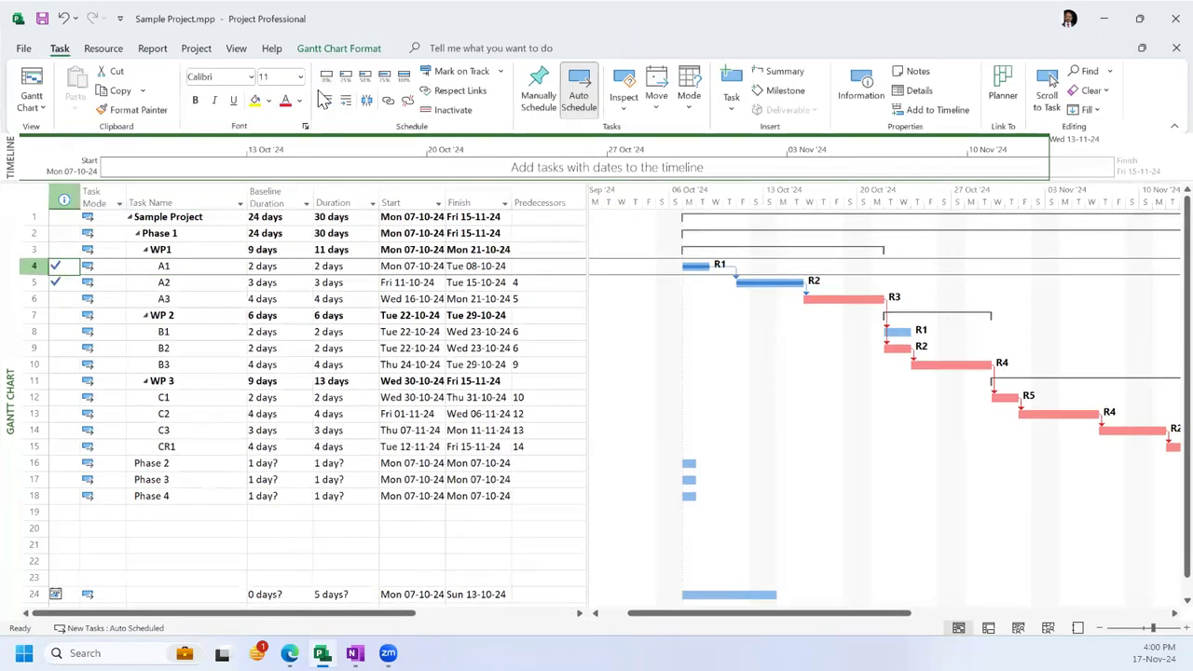
click(327, 78)
click(66, 277)
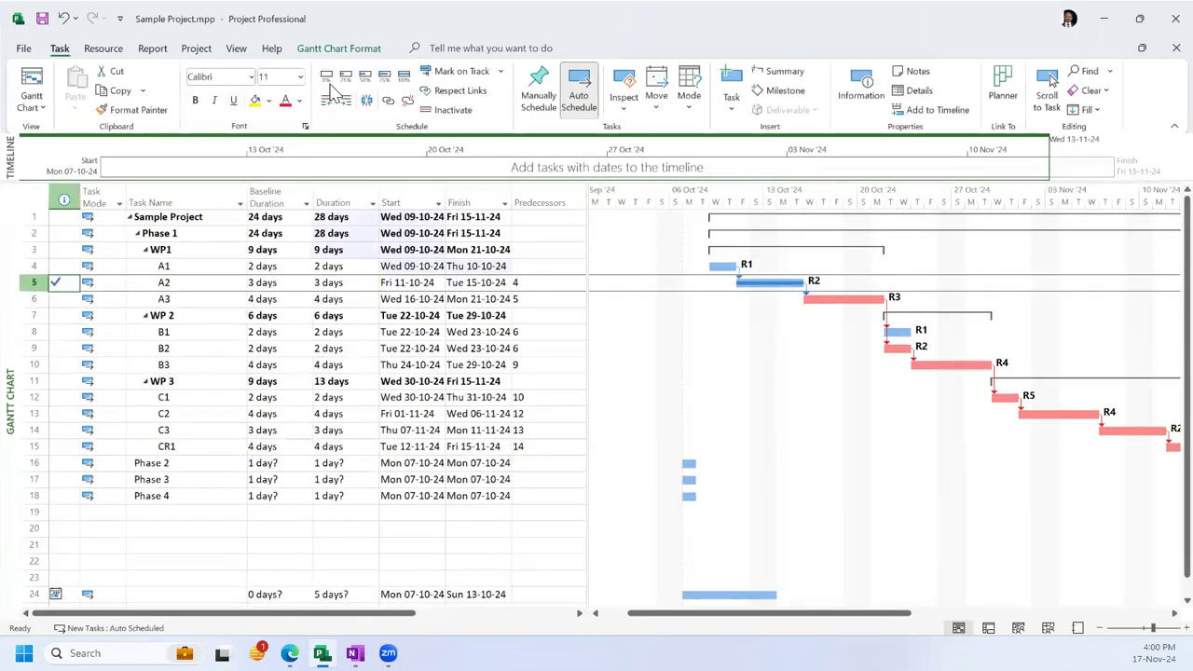
click(327, 78)
click(152, 315)
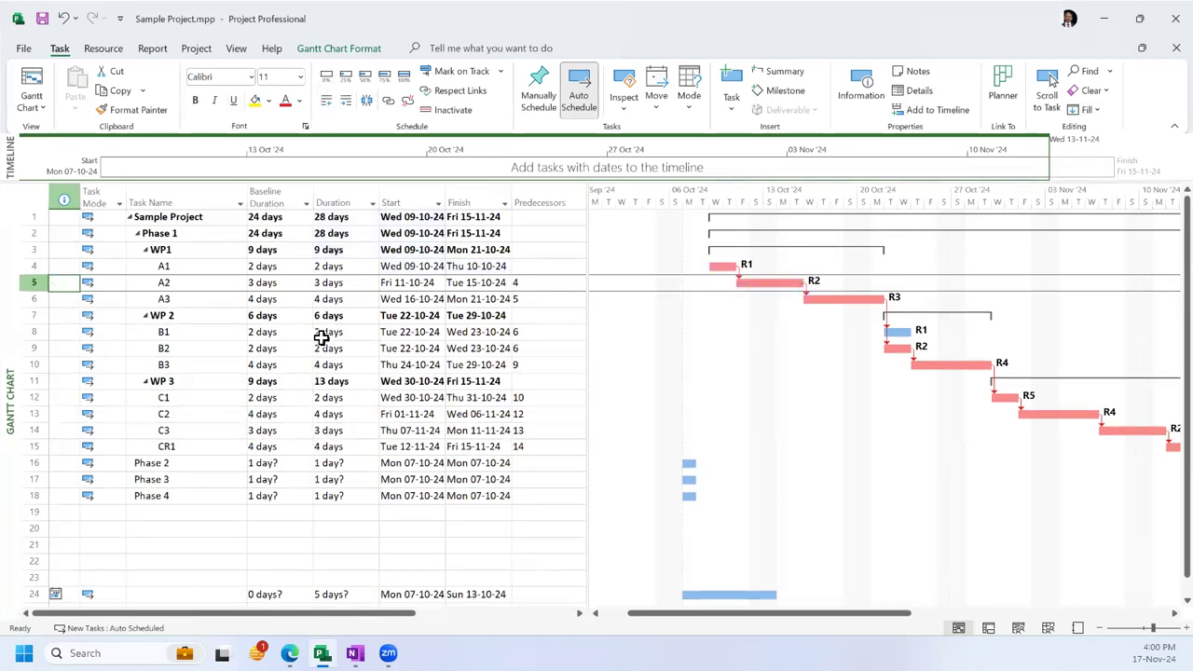
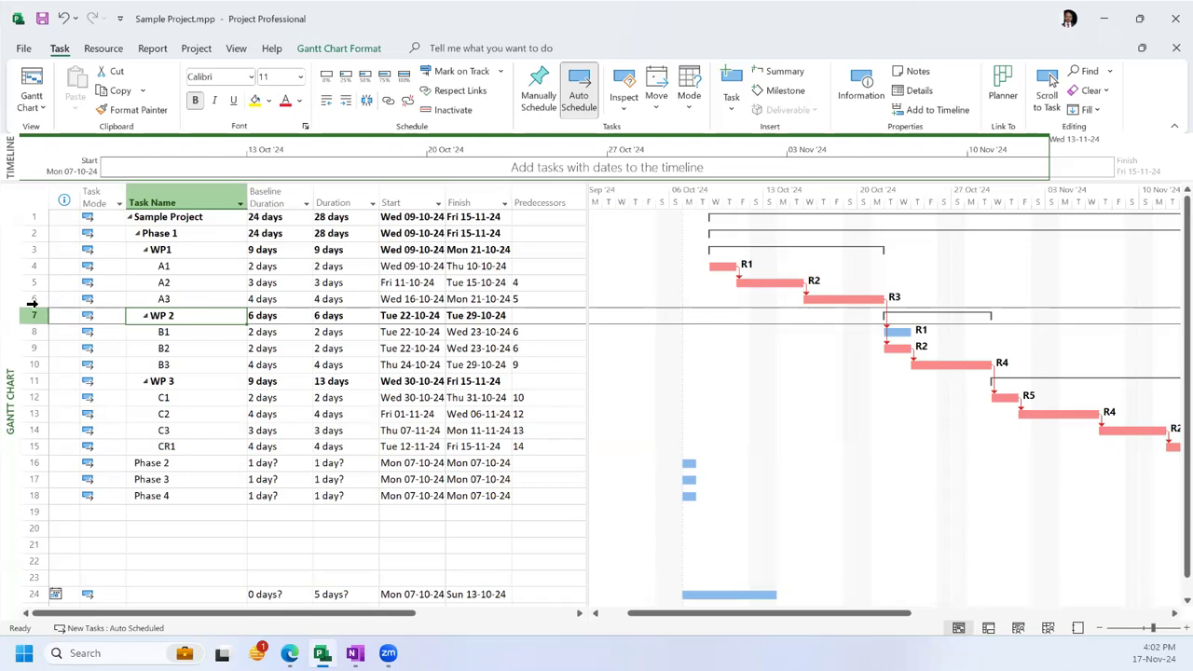
Step: Try to insert a new task above task A3 in WP1
click(28, 301)
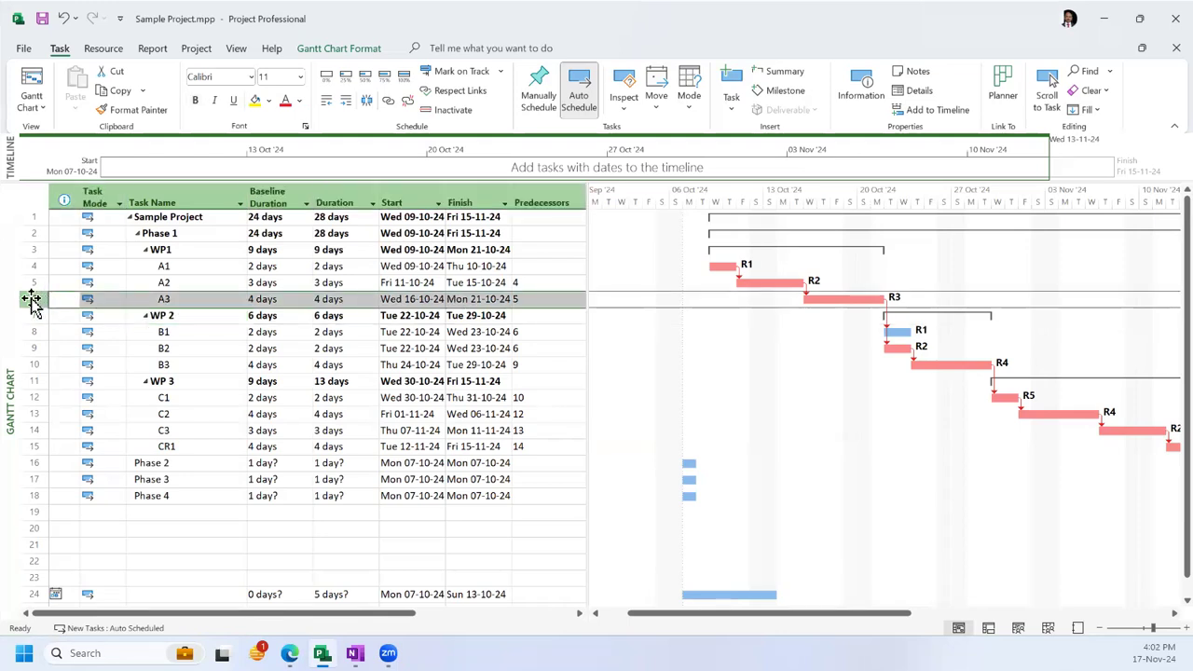
right_click(34, 301)
click(81, 398)
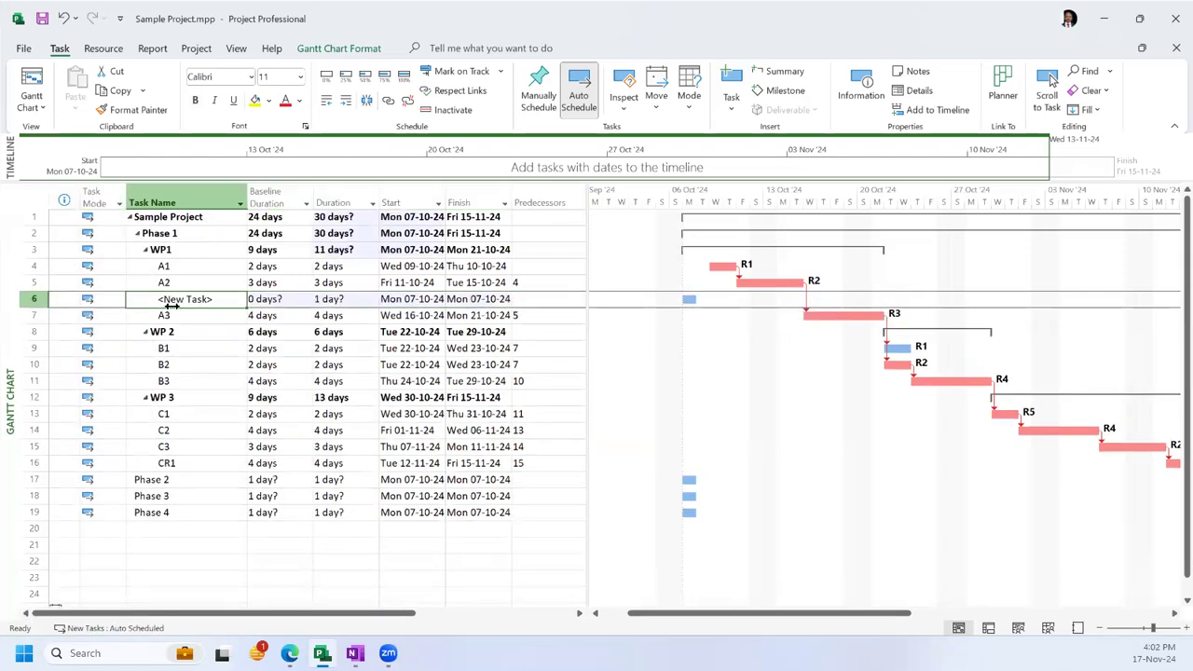
click(33, 299)
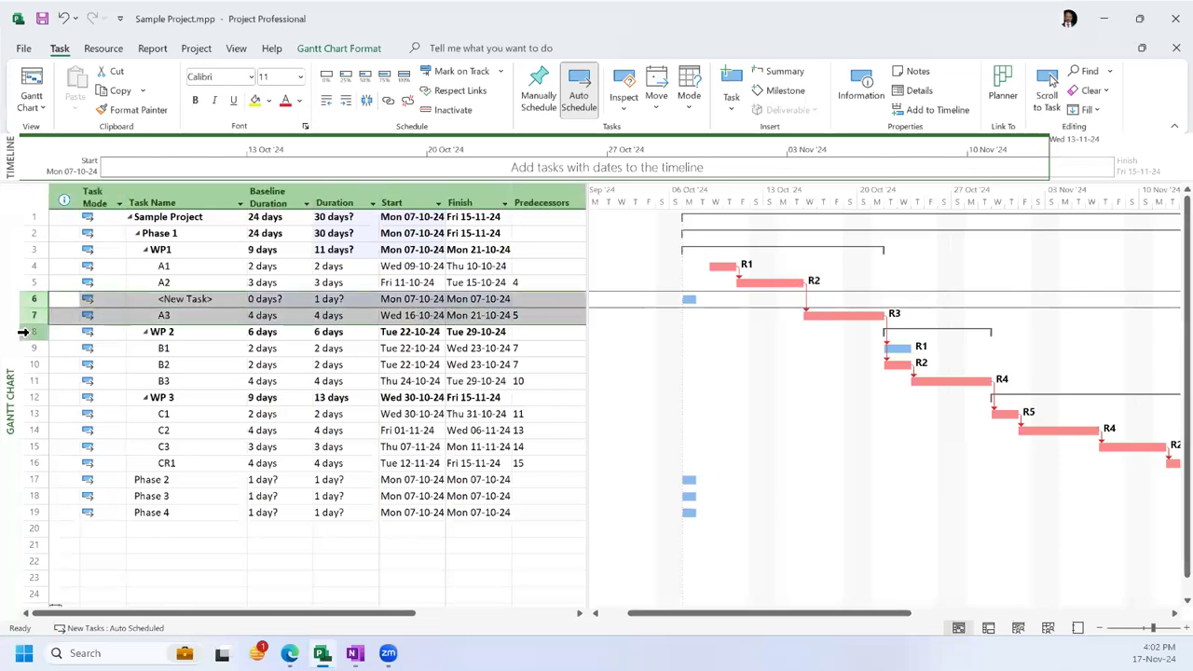
click(33, 332)
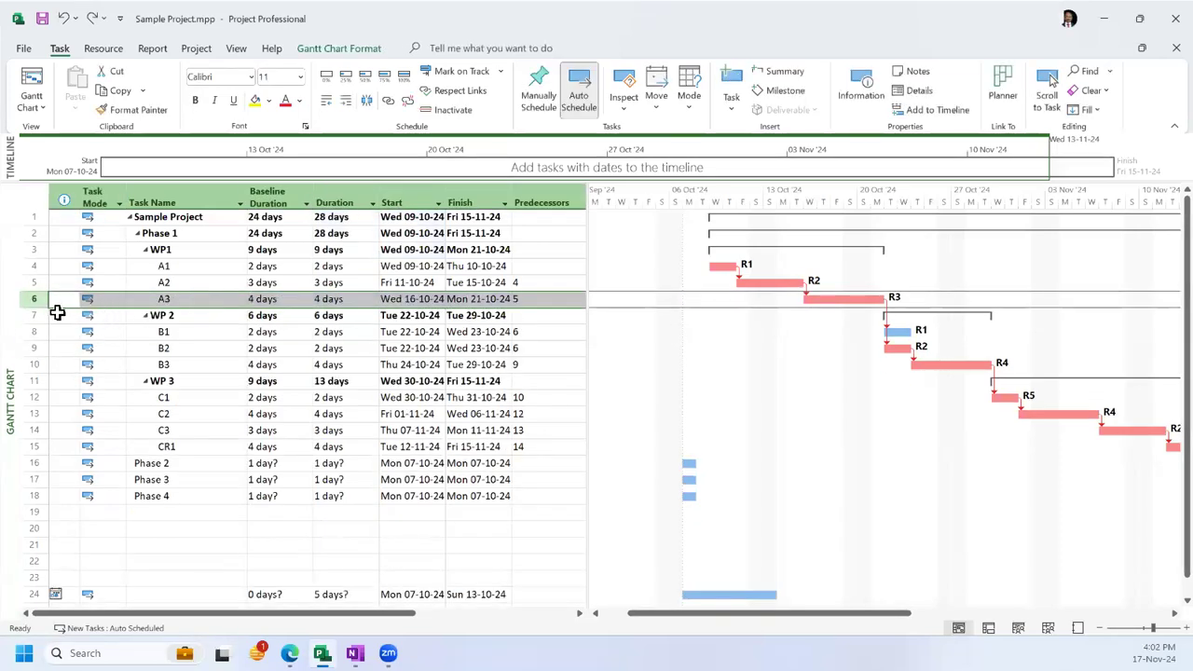
Step: Insert a new task directly below A3 in WP1 and name it "WP1 signed off"
right_click(37, 317)
click(103, 399)
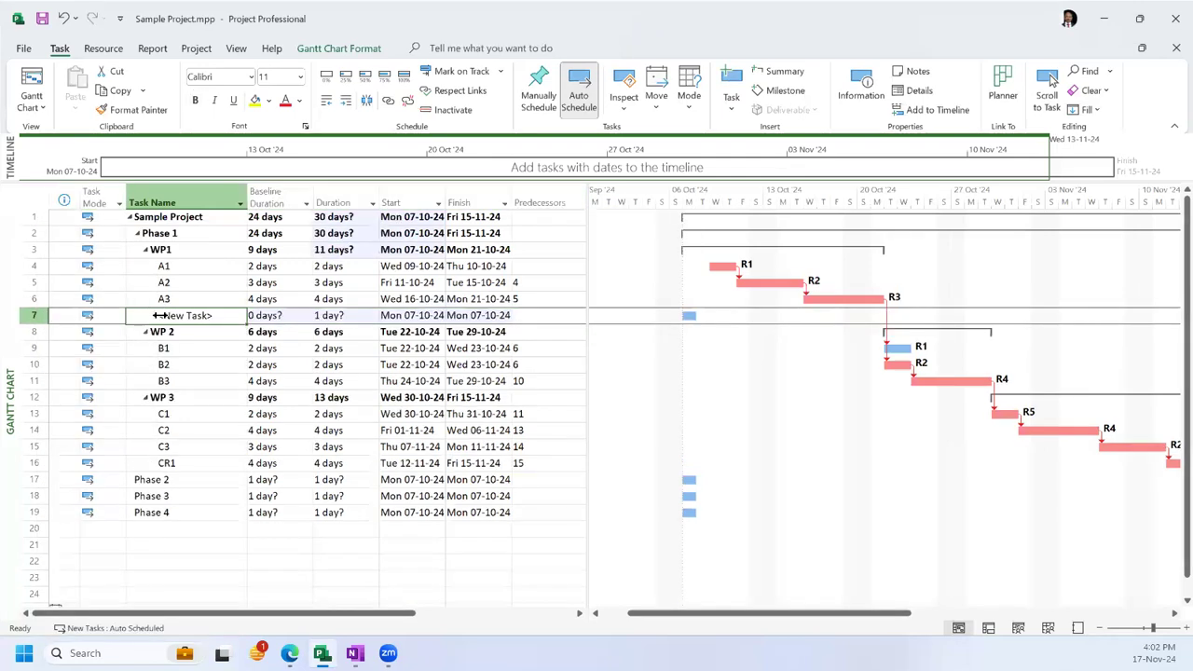
click(161, 317)
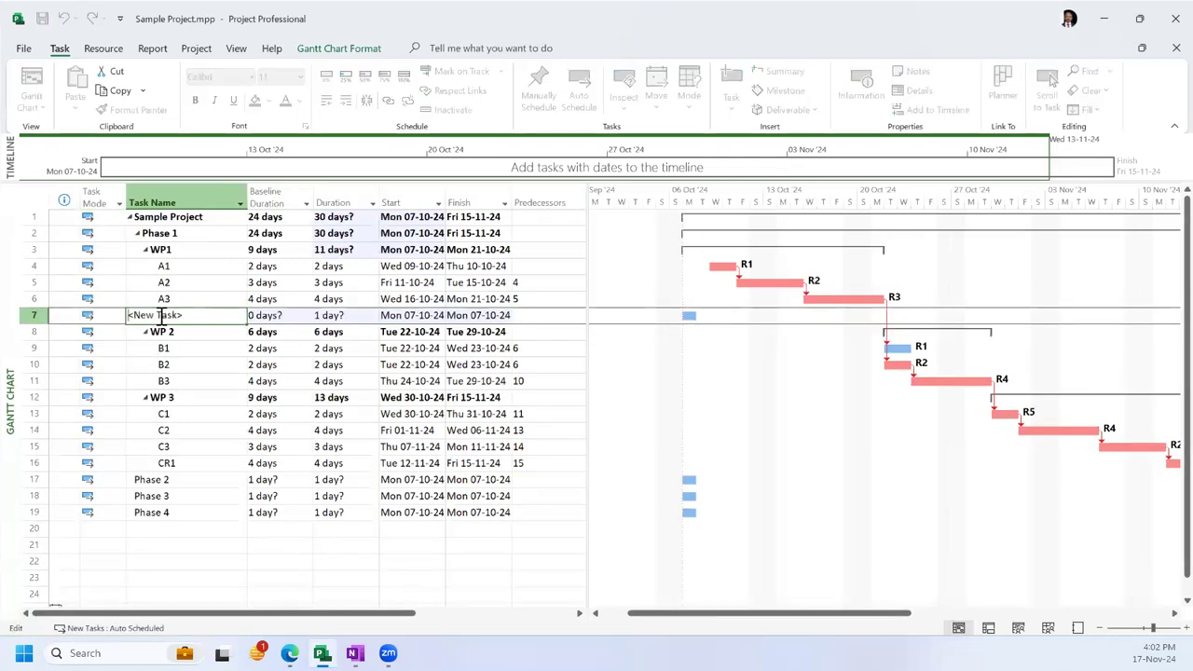
key(Escape)
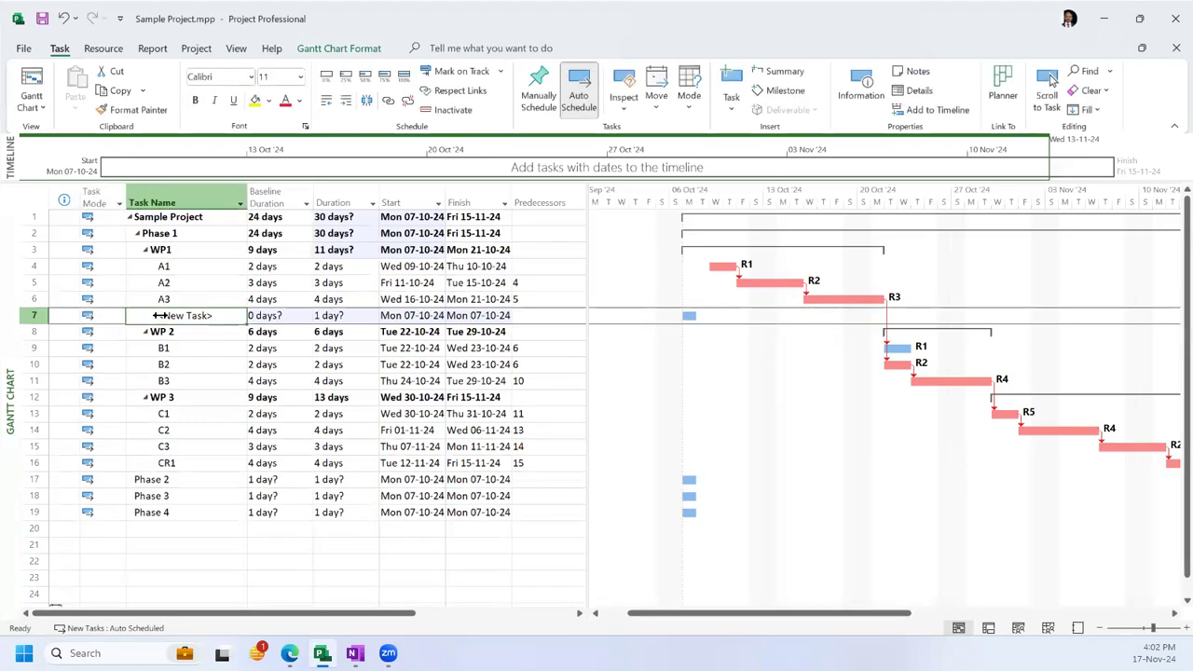
text(WP1)
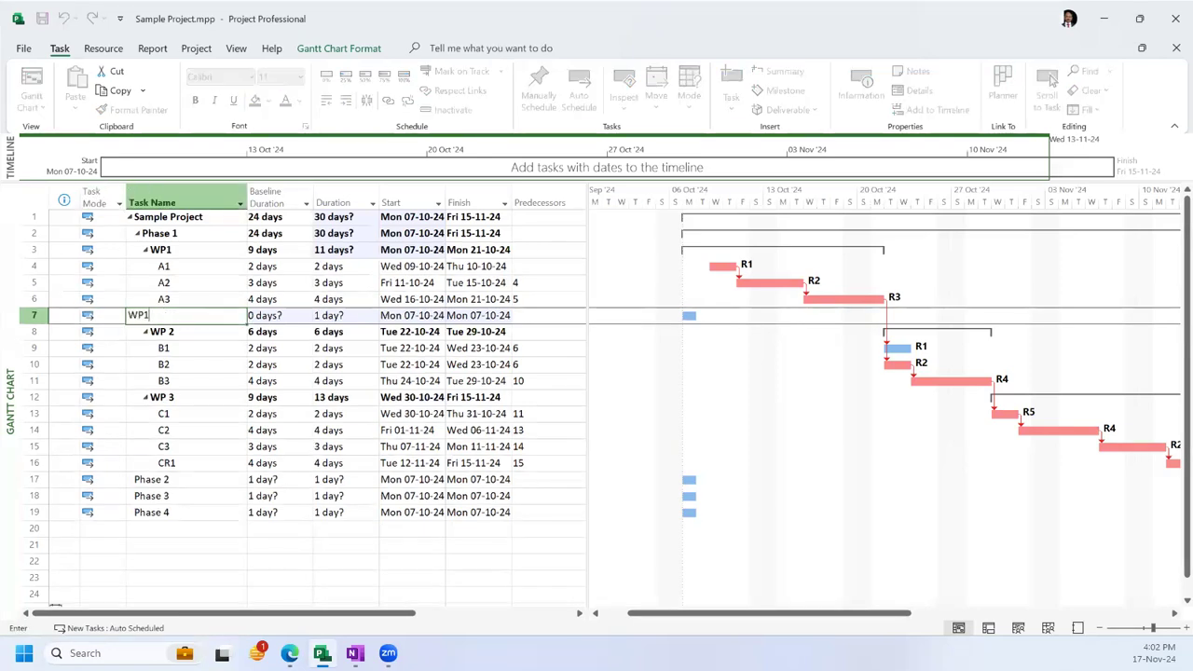
text( signed off)
key(Tab)
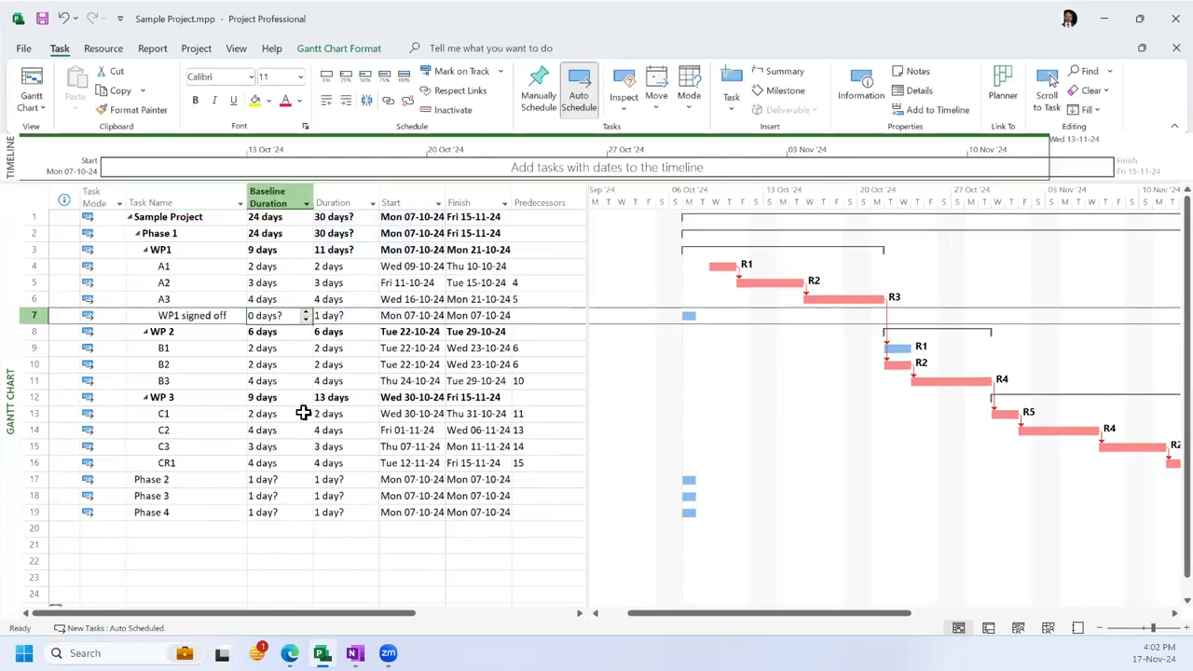
Step: Make the WP1 signed off task a milestone by setting its duration to 0 days
click(359, 316)
click(372, 319)
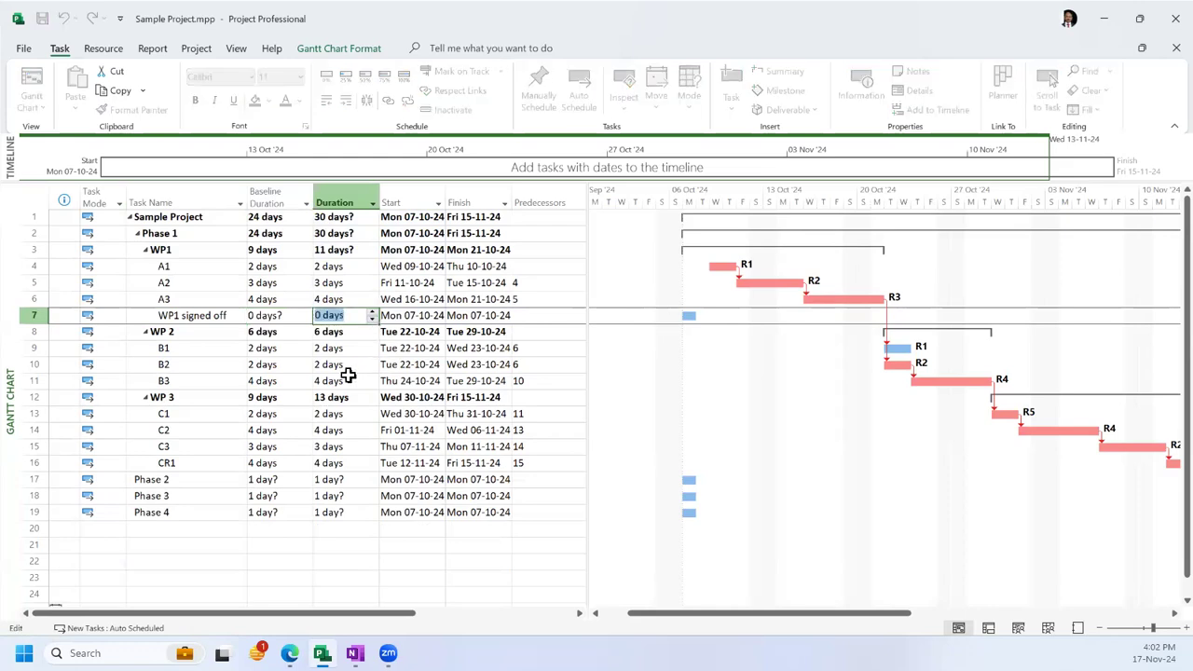
key(Tab)
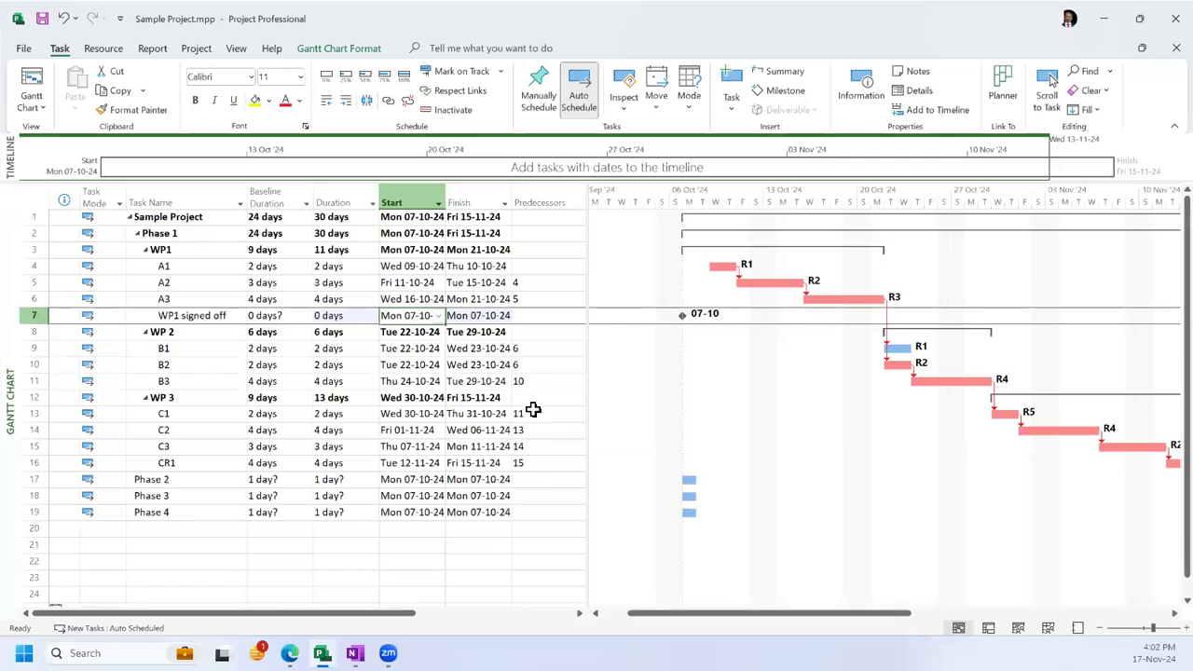
click(537, 316)
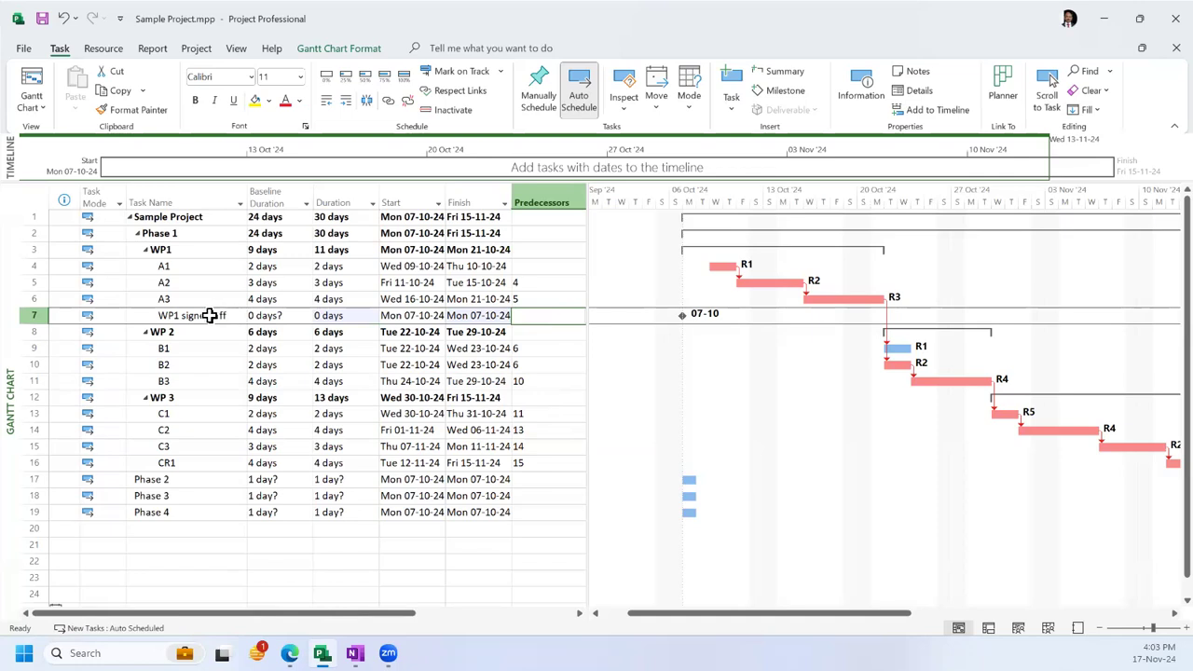
Step: Change the text style of milestone tasks to red and underlined
click(35, 107)
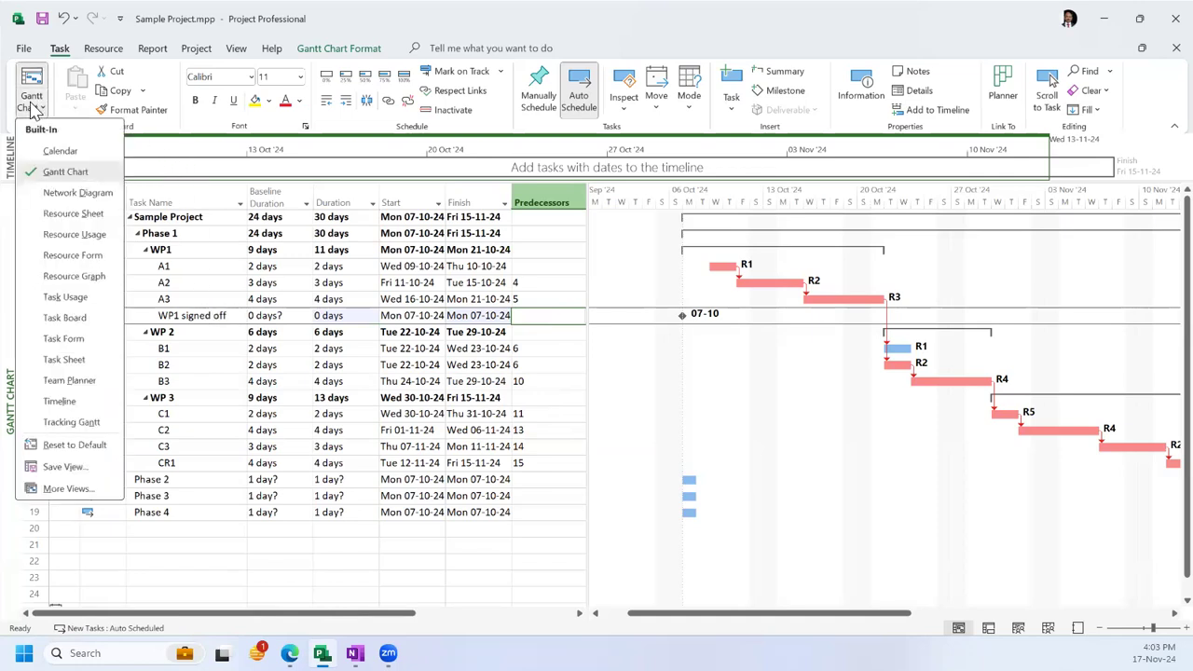
click(34, 104)
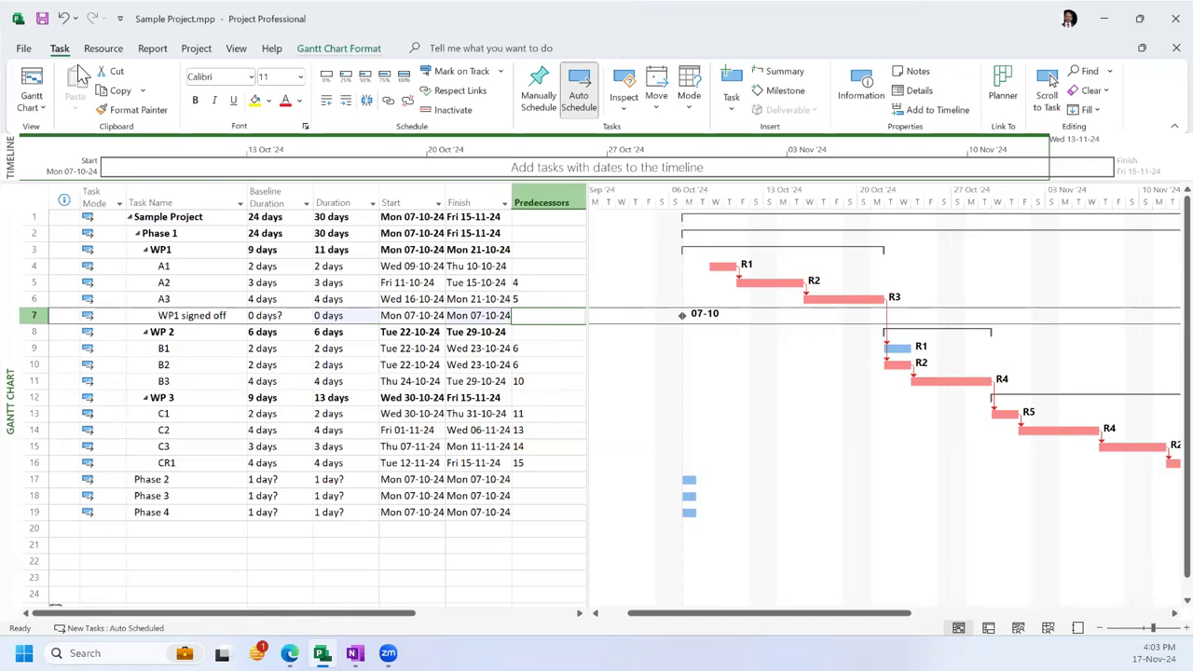
click(341, 51)
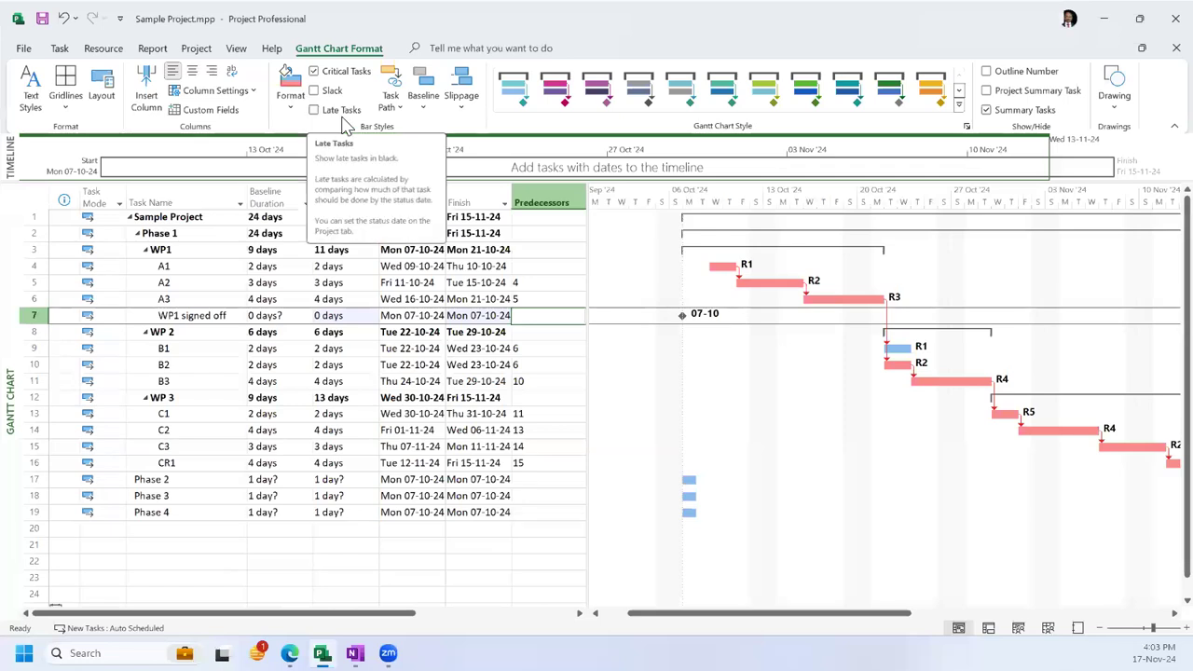
click(30, 104)
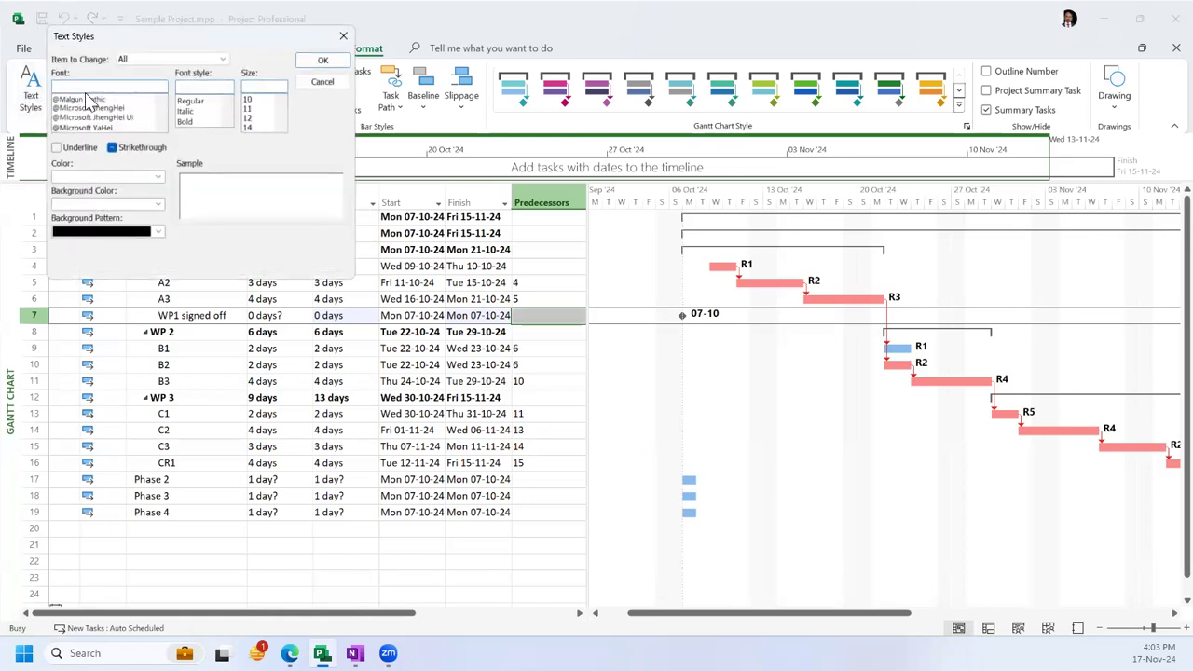
scroll(121, 118, down, 3)
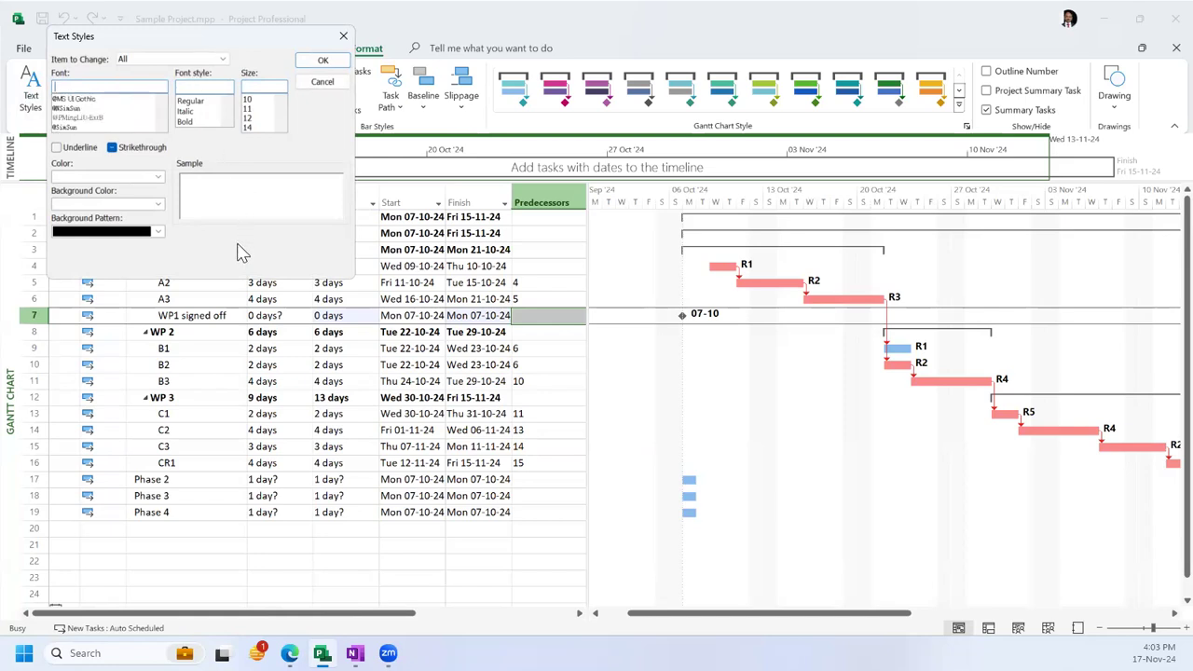
click(174, 59)
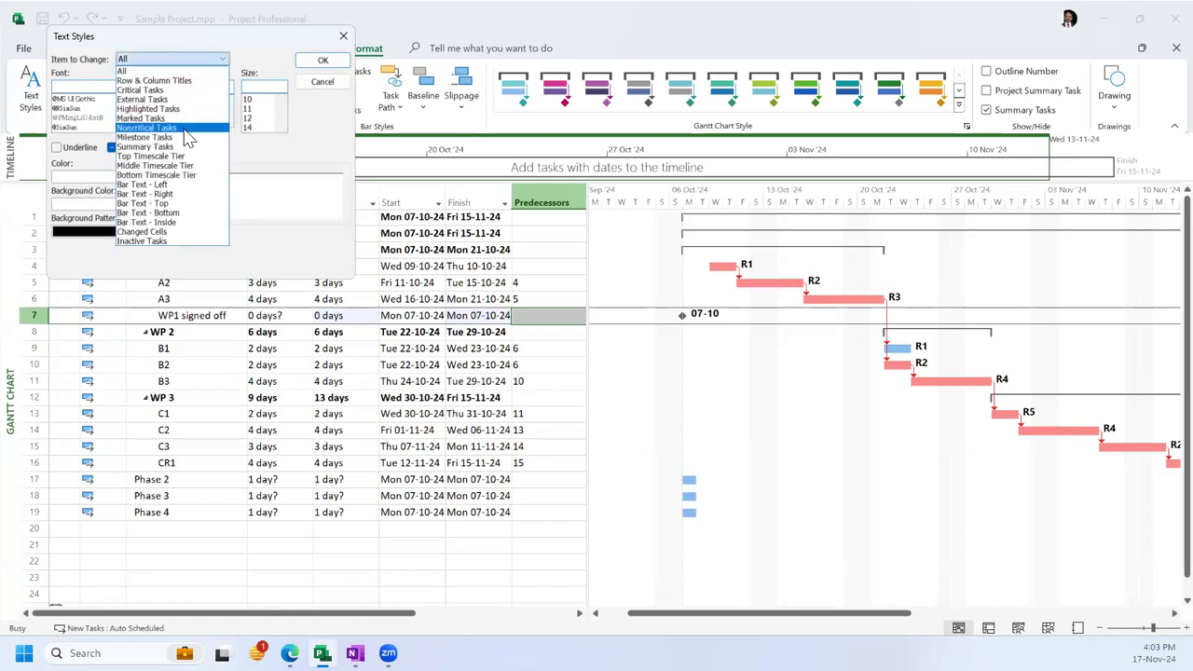
click(191, 138)
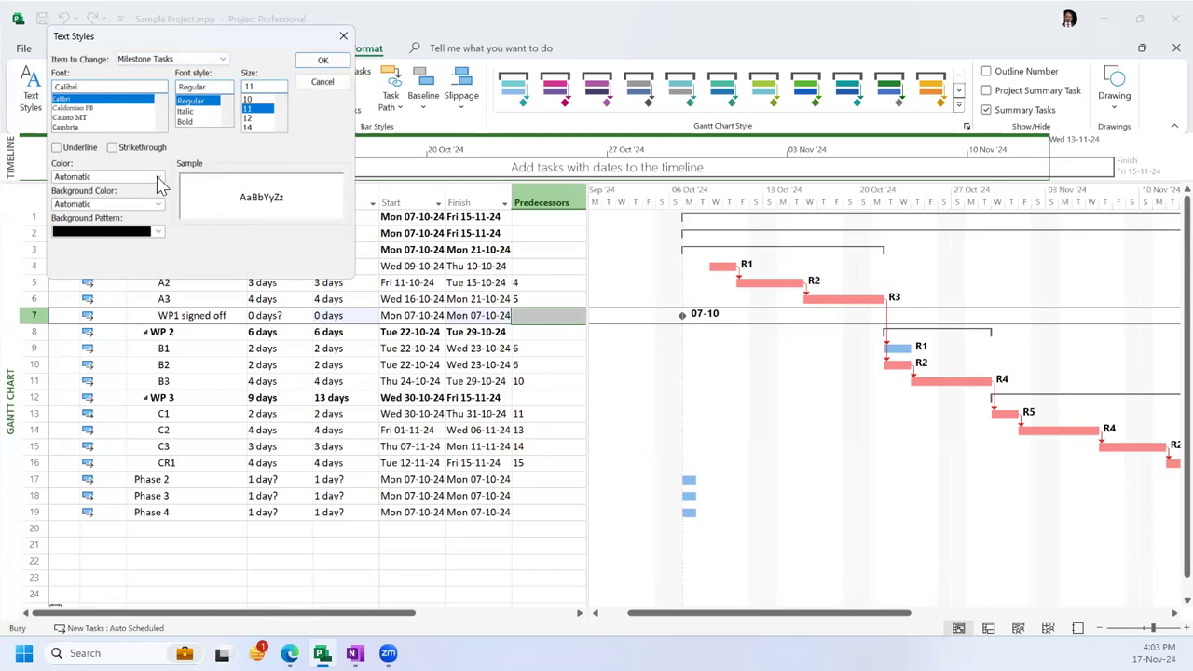
click(159, 178)
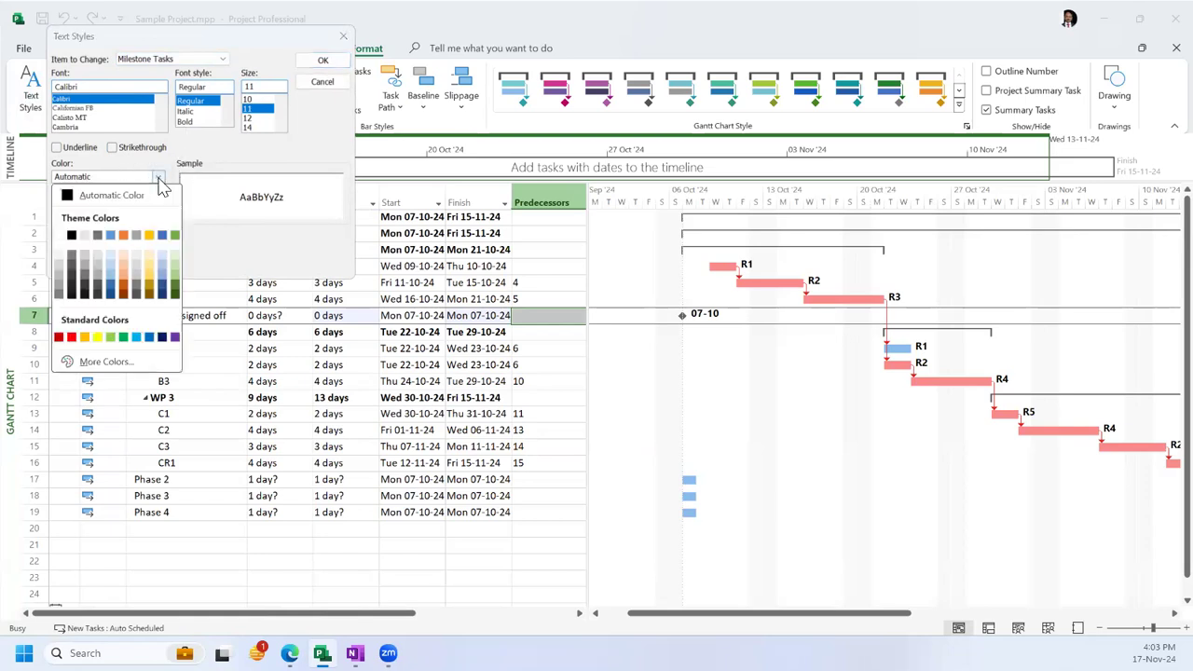
click(71, 337)
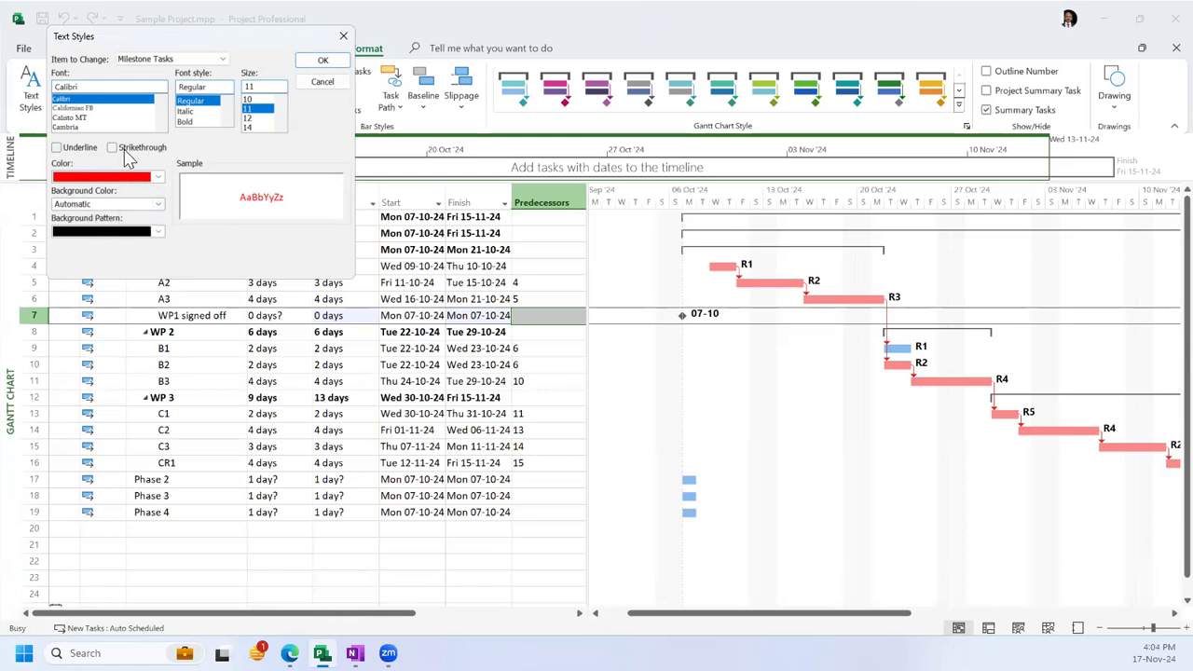
click(60, 148)
click(324, 61)
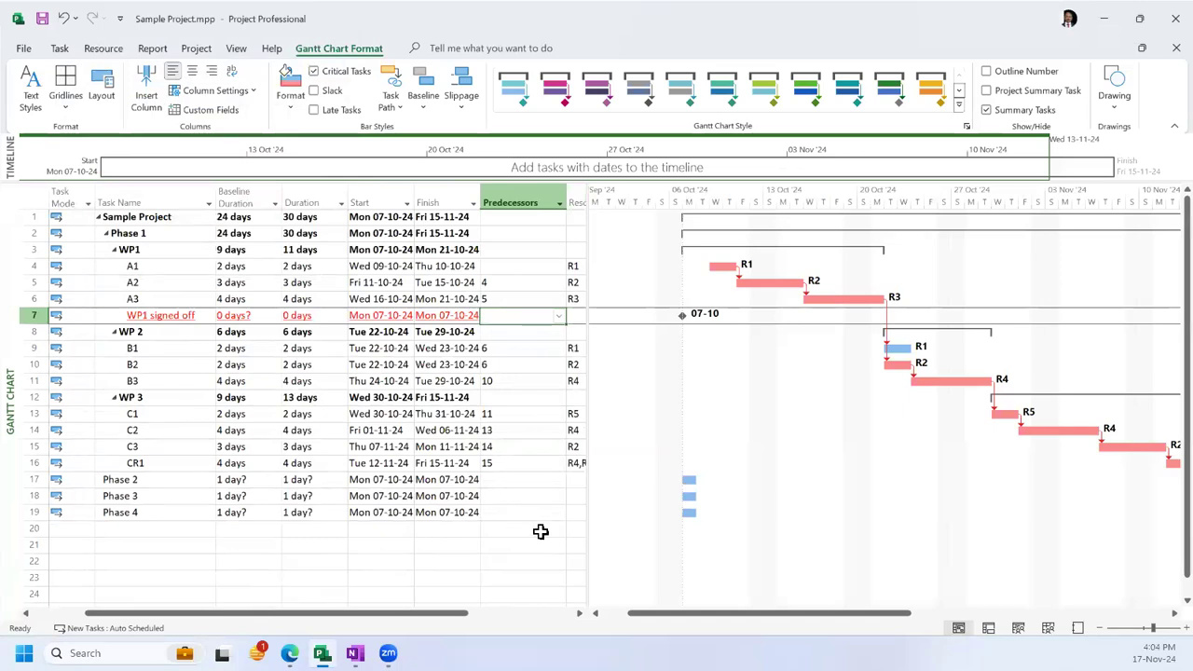
Step: Insert a new task directly above WP 3 and name it "WP2 signed off"
click(17, 397)
right_click(17, 398)
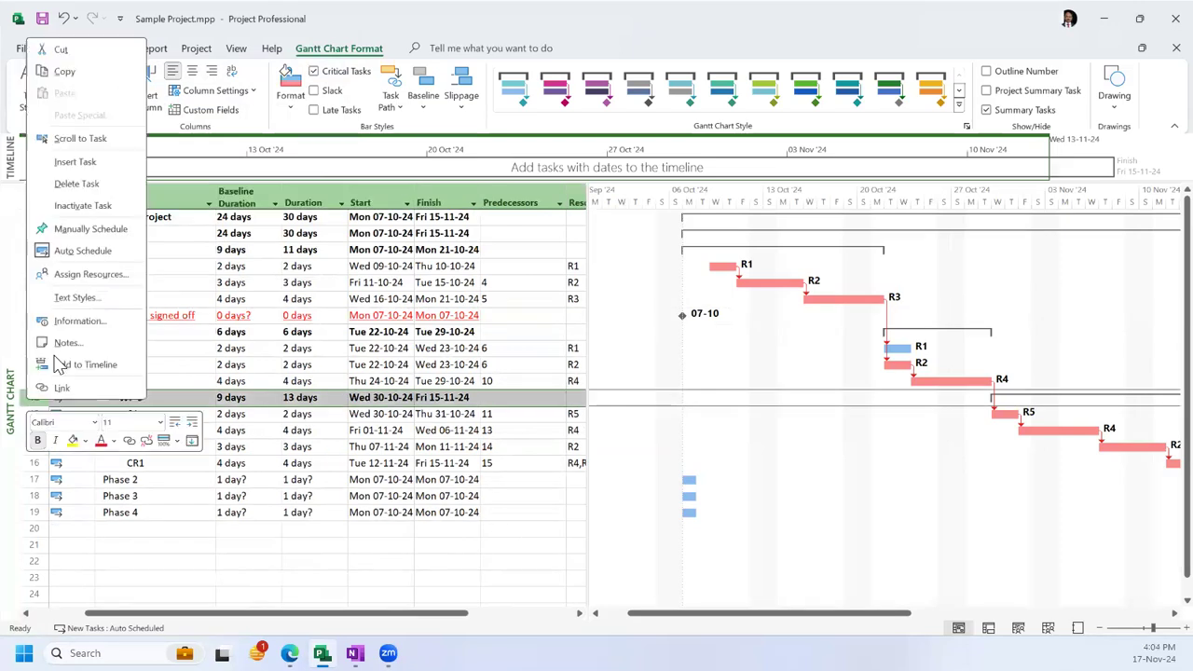
click(76, 162)
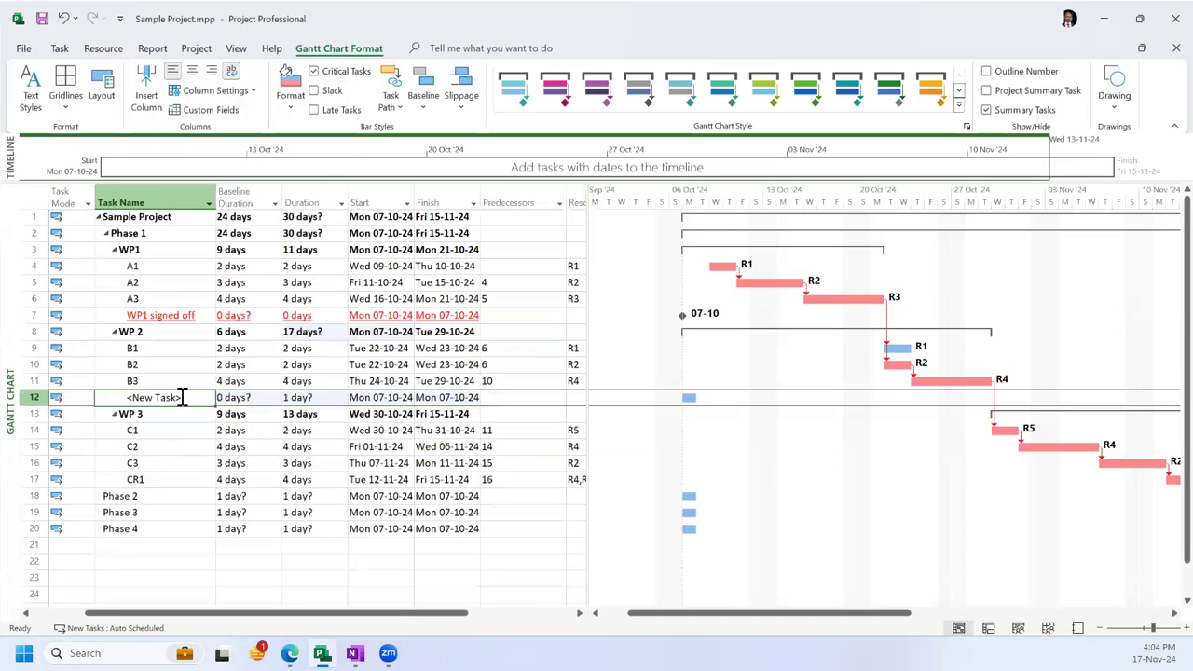
text(WP)
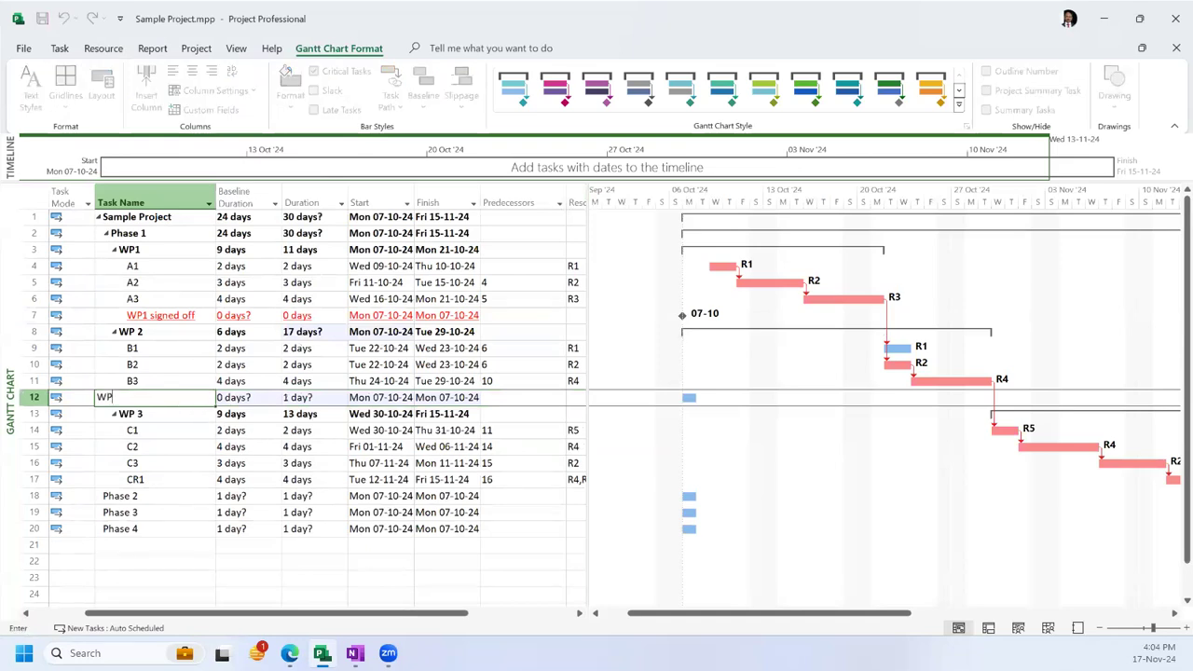
text(2 signed off)
key(Tab)
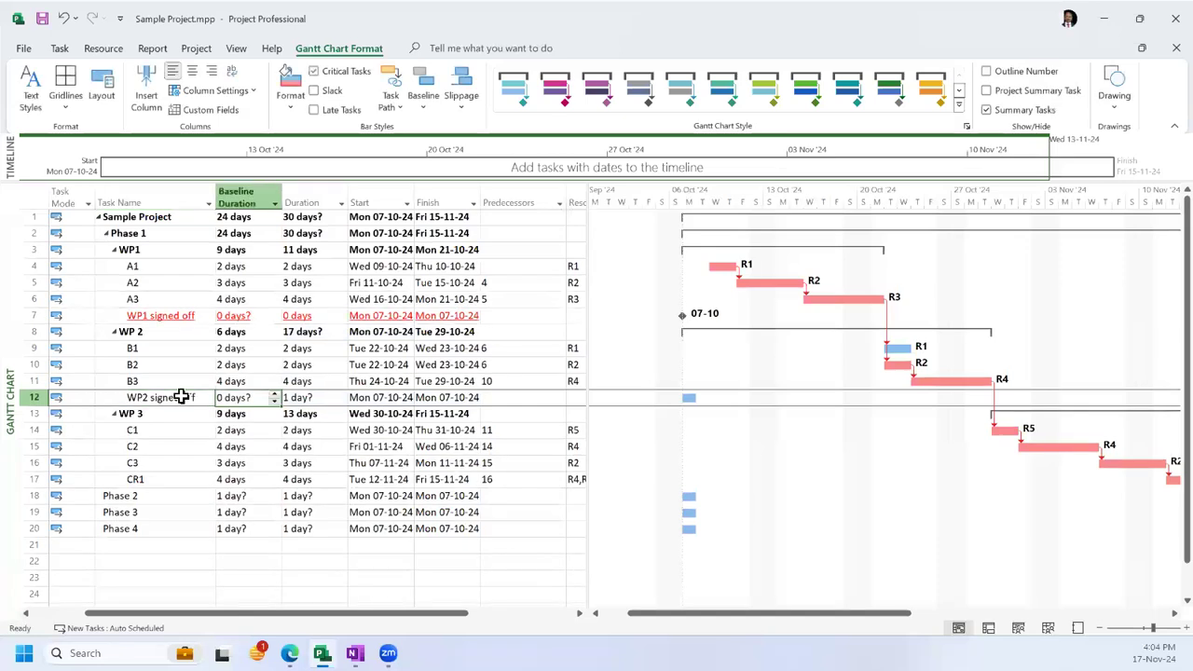
Step: Set the duration of the WP2 signed off task to 0 days
click(317, 397)
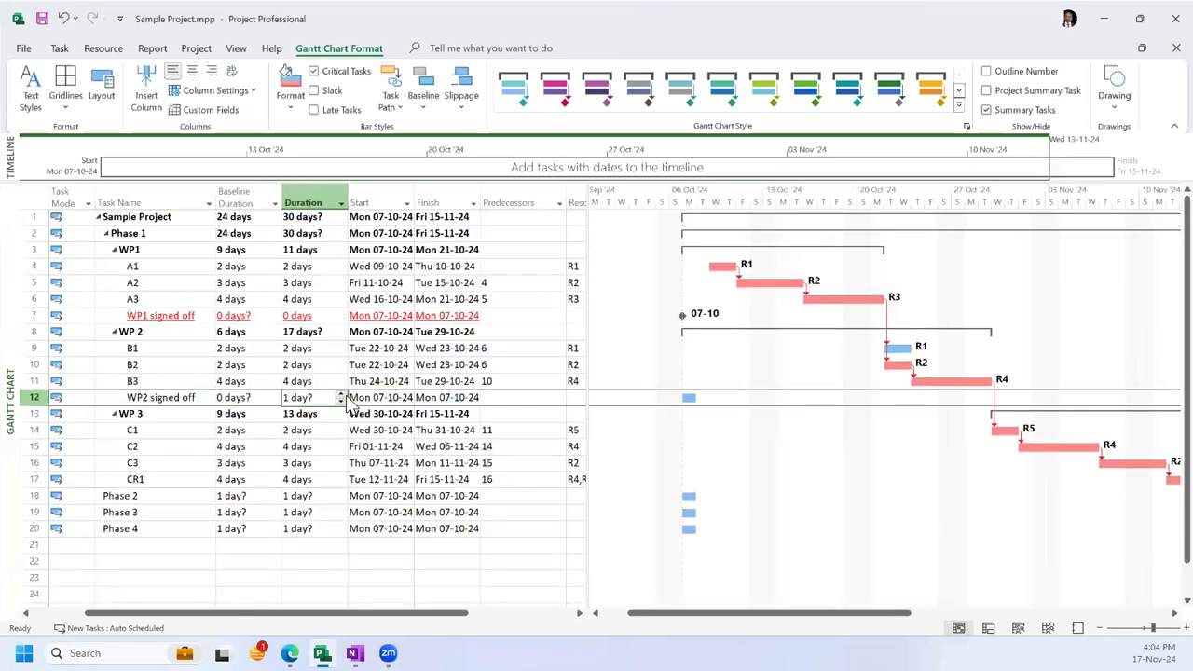
click(341, 393)
click(341, 402)
click(341, 402)
key(Tab)
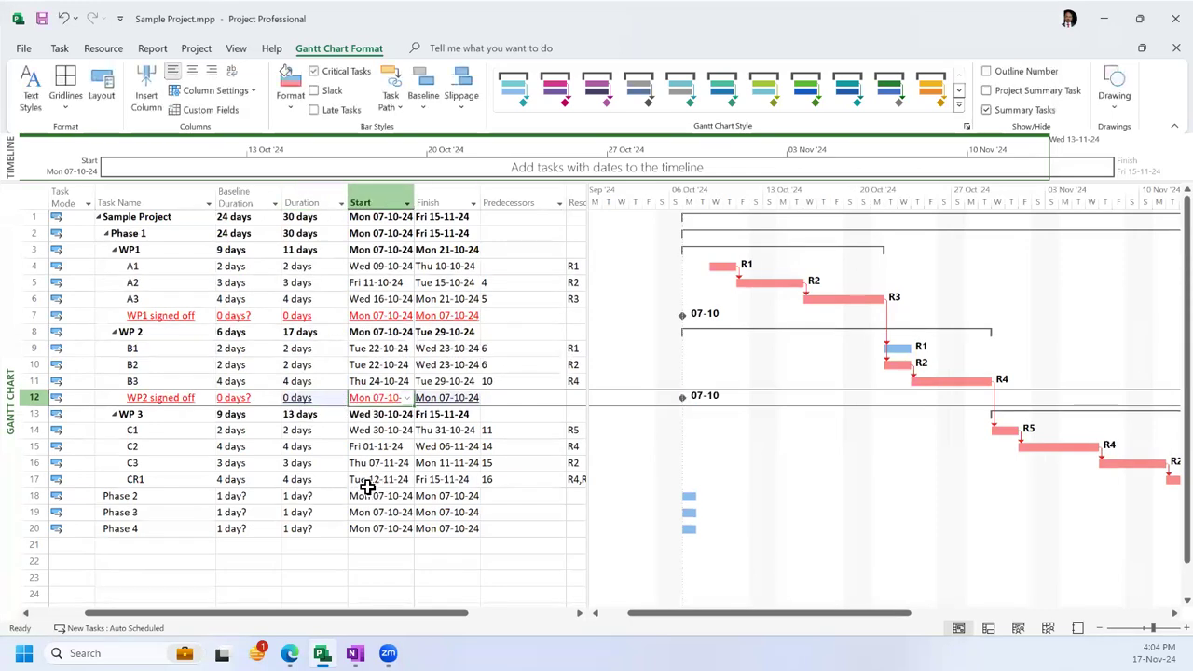
click(240, 460)
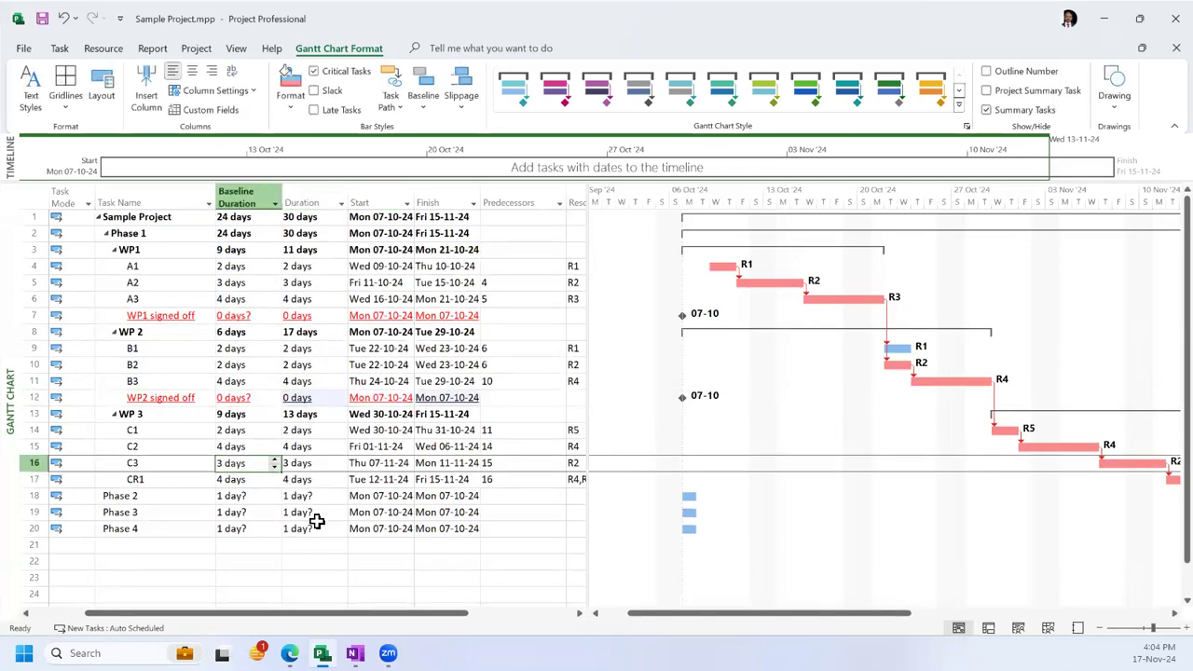
click(319, 400)
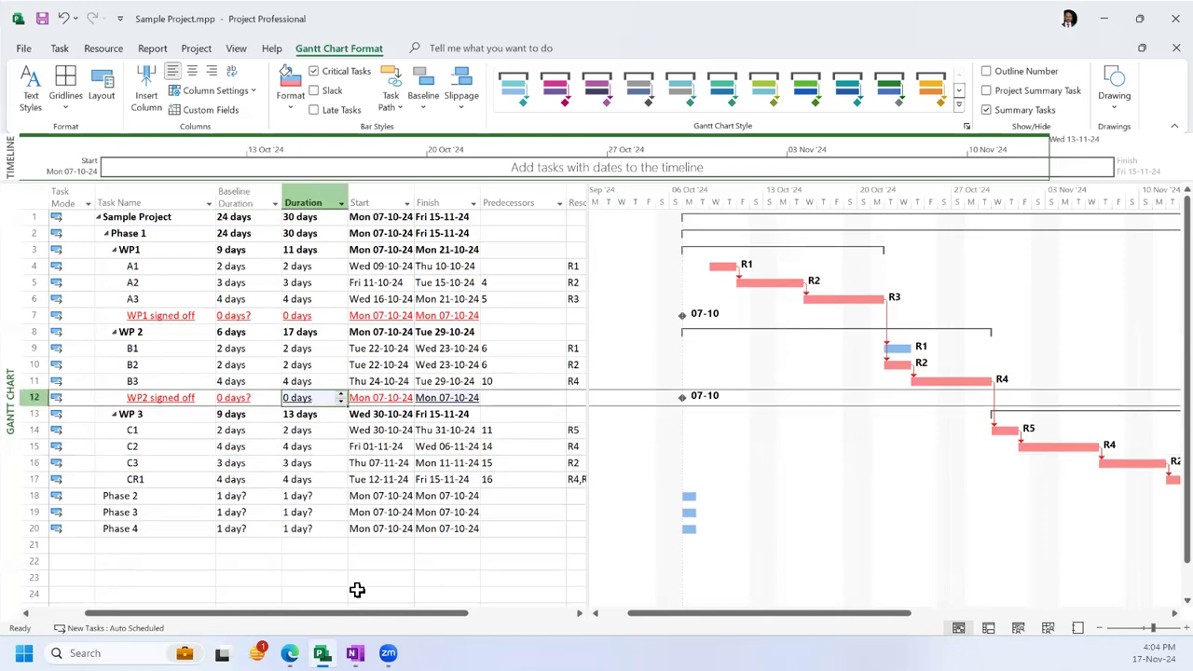
Step: Display the Resource Sheet to review the types and rates of the project's resources
click(514, 498)
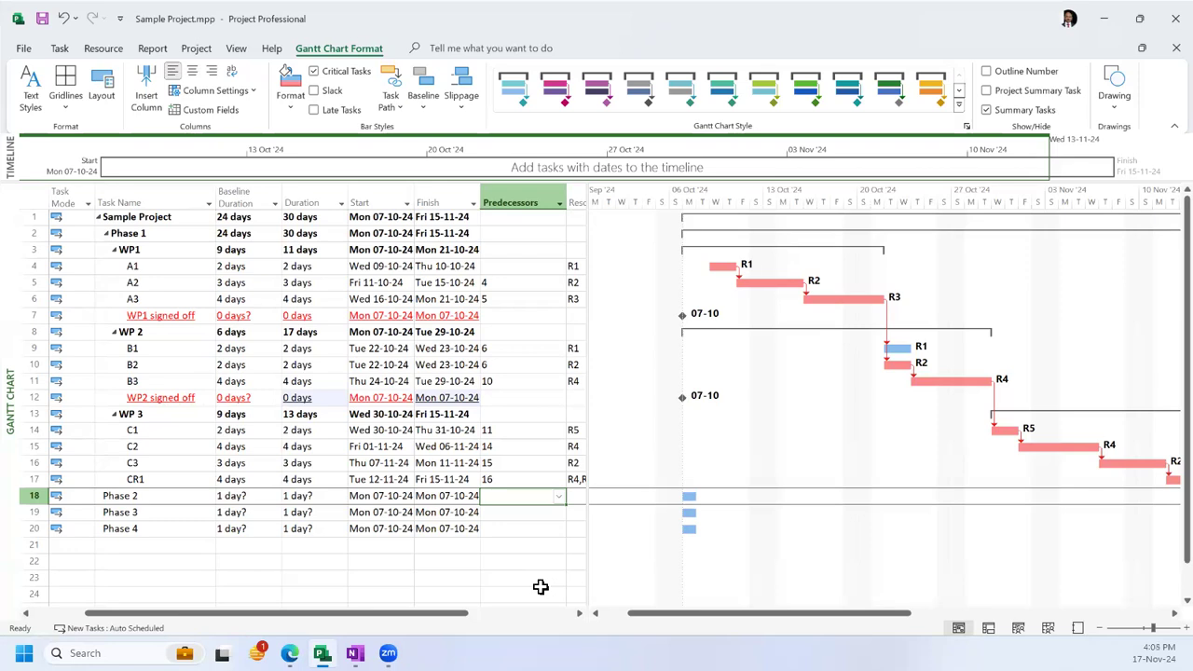
click(234, 50)
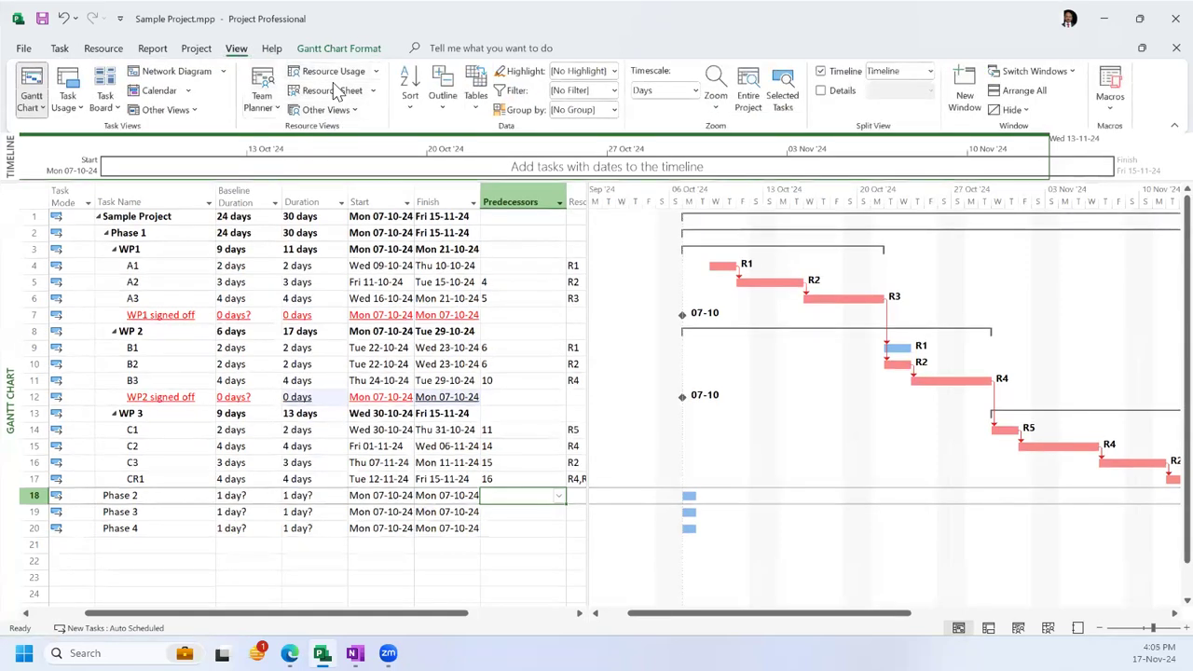
click(336, 91)
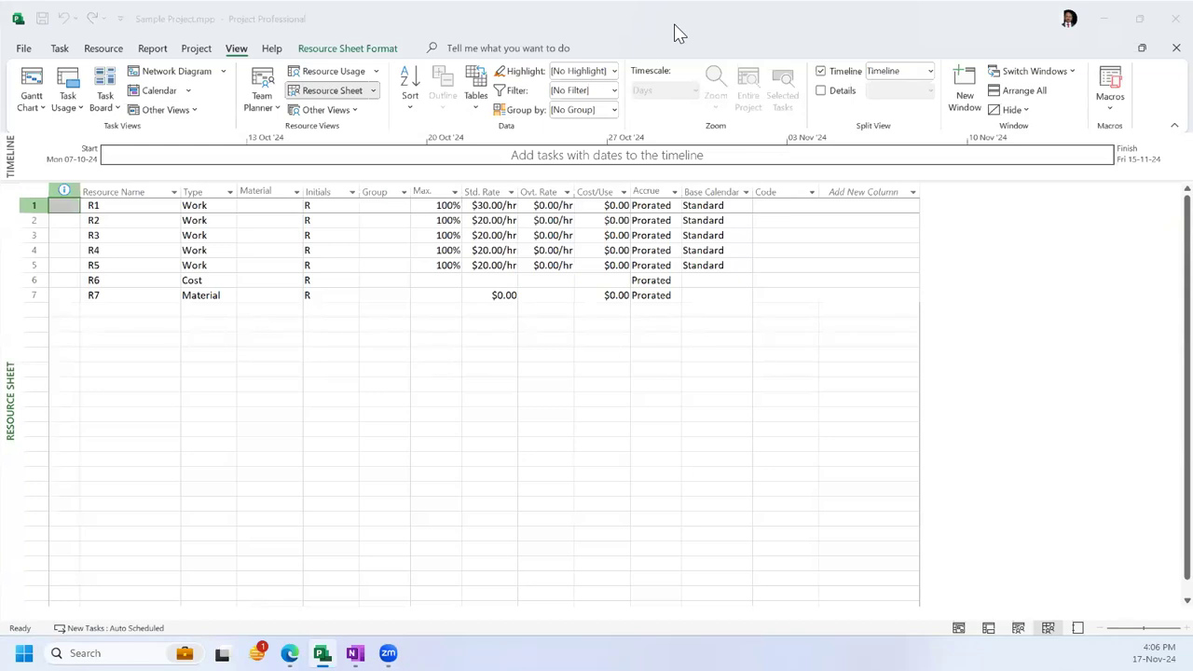
click(835, 355)
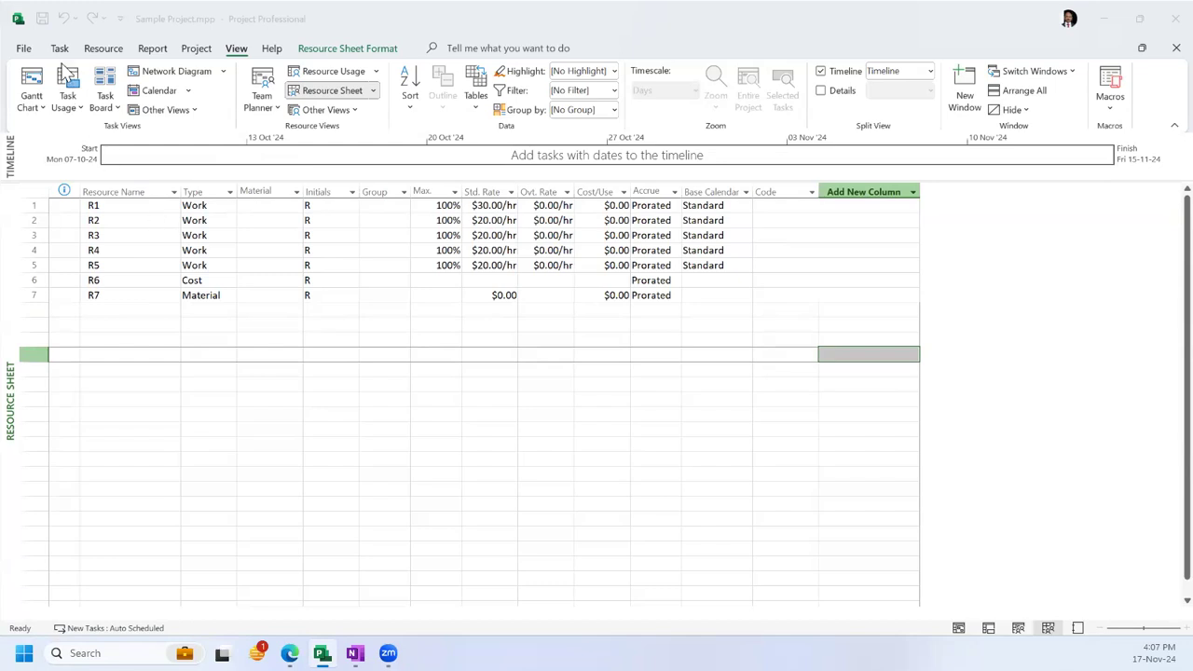
Step: Return to the Gantt Chart and check the resource assignment of task A2 without changing it
click(29, 105)
click(47, 152)
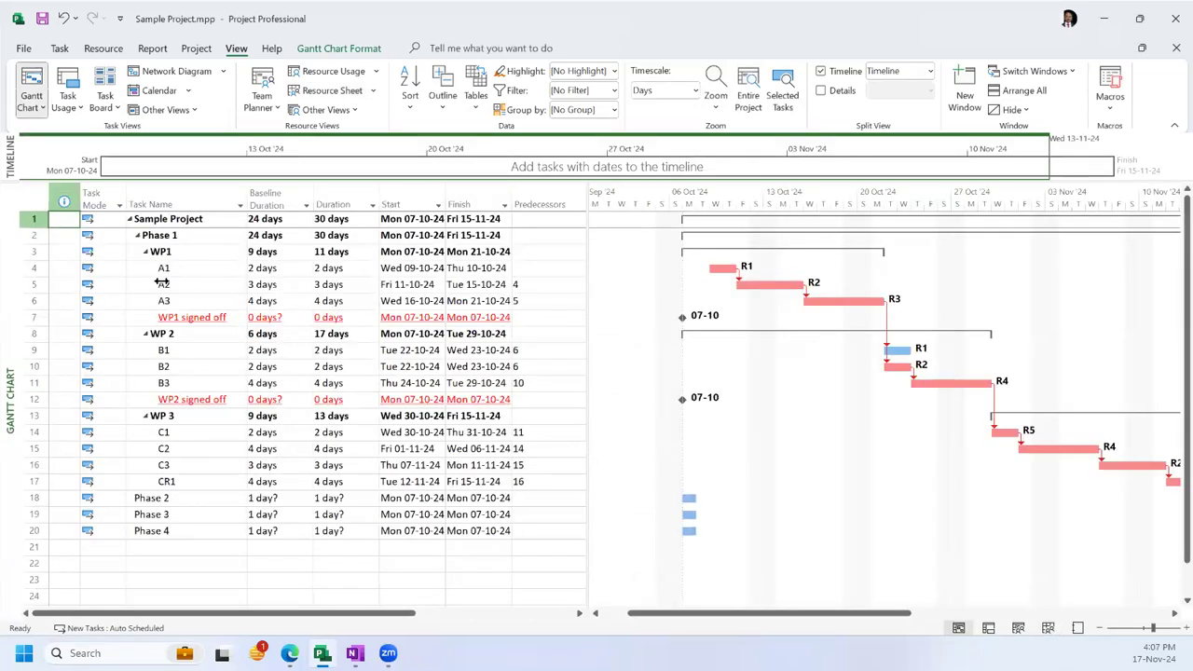
click(164, 284)
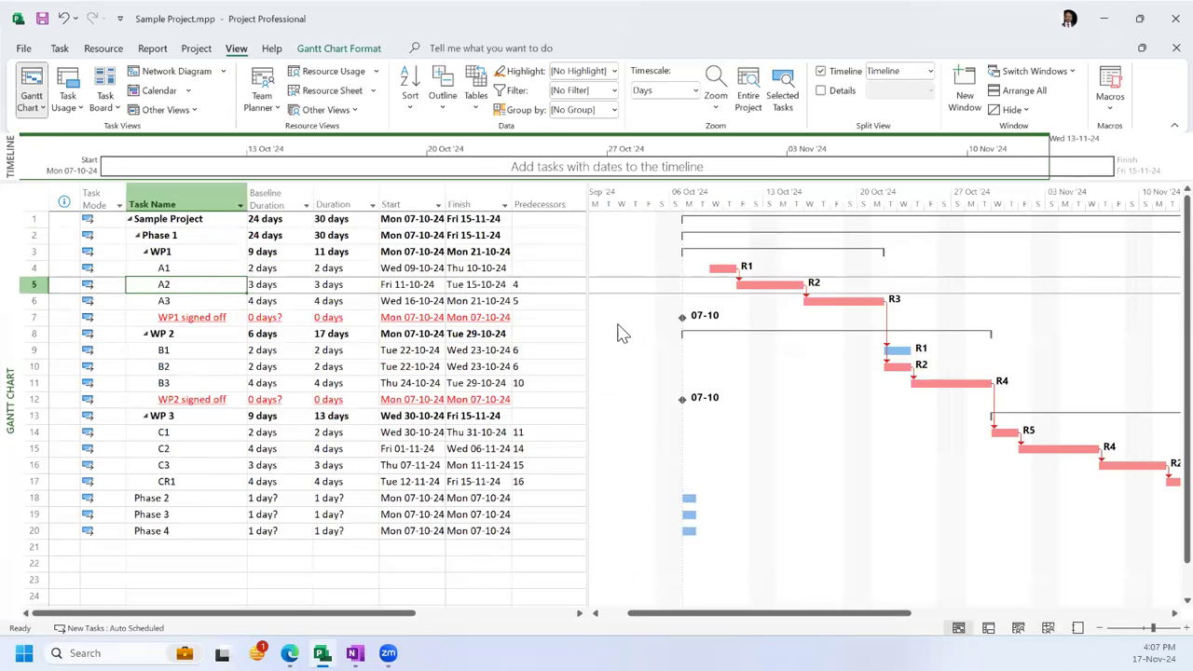
double_click(187, 287)
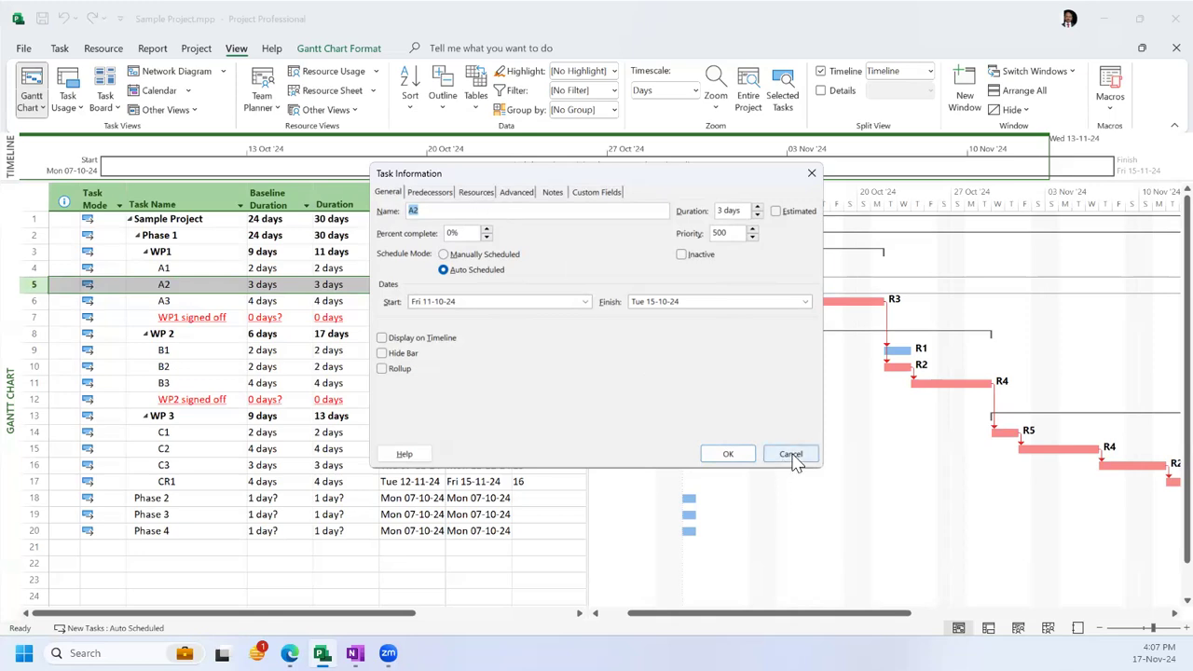
click(478, 192)
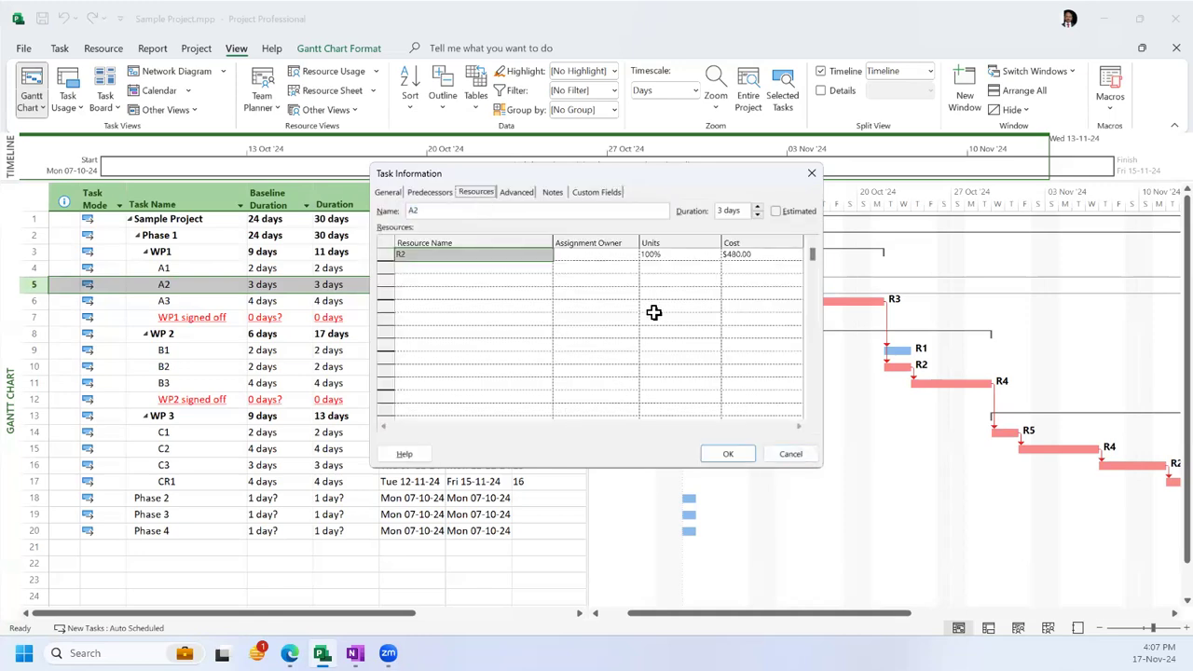
click(791, 454)
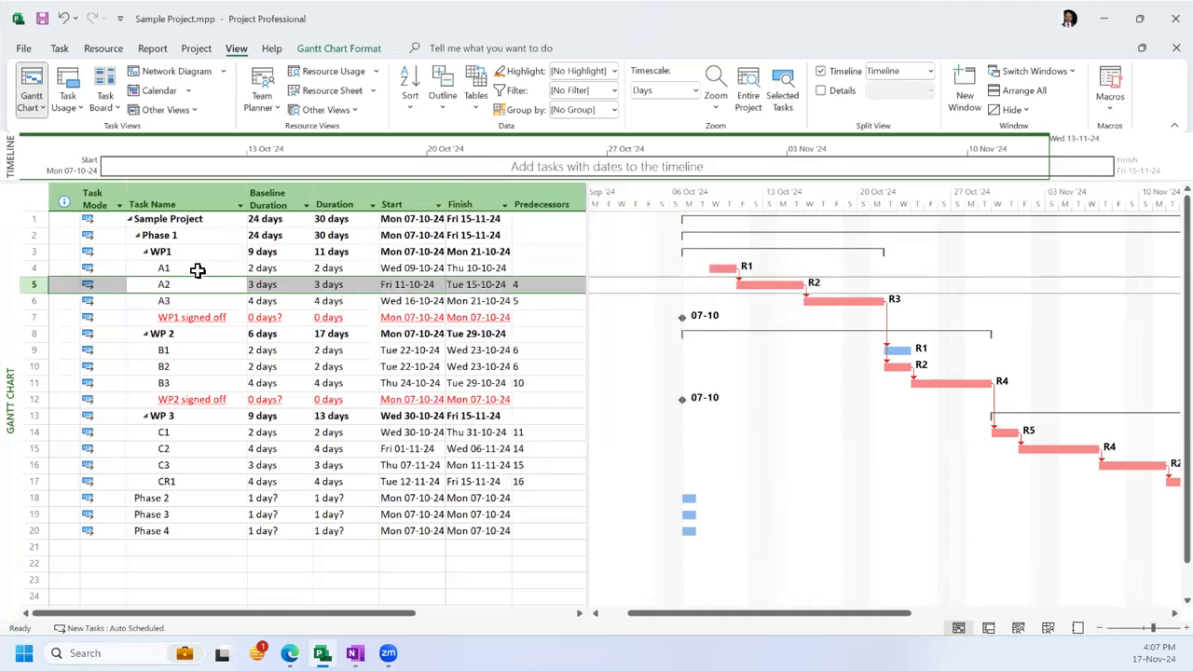
Step: Set R1's assignment units on task A1 to 150% and recheck the task's resource assignment
double_click(197, 270)
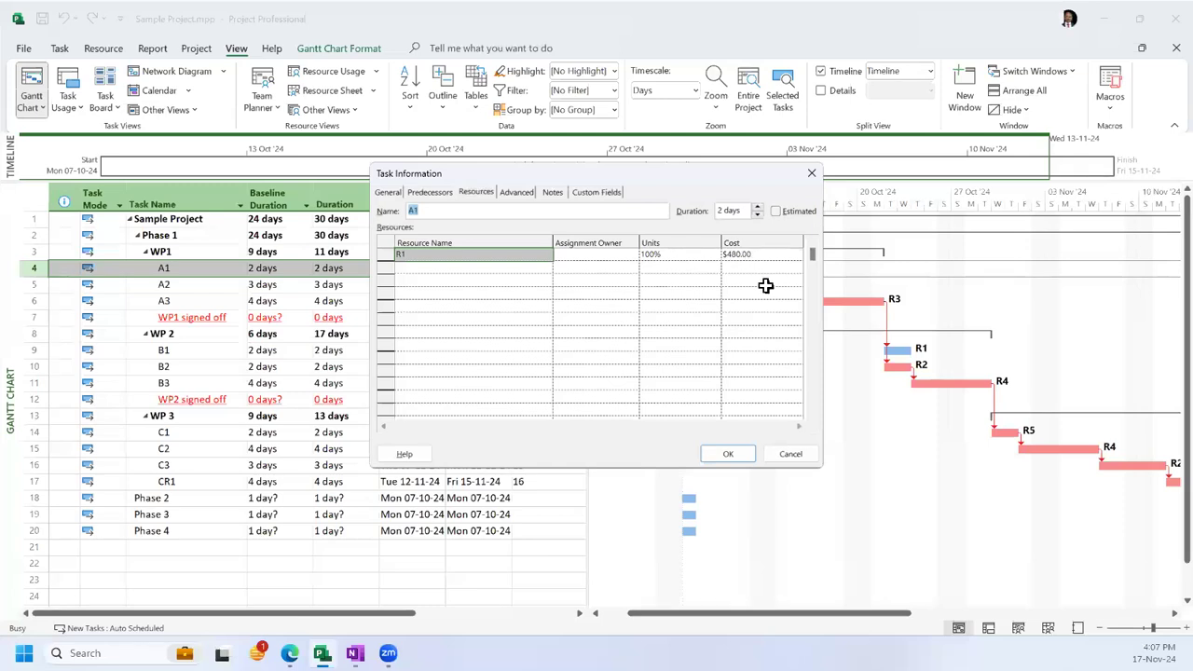
click(687, 255)
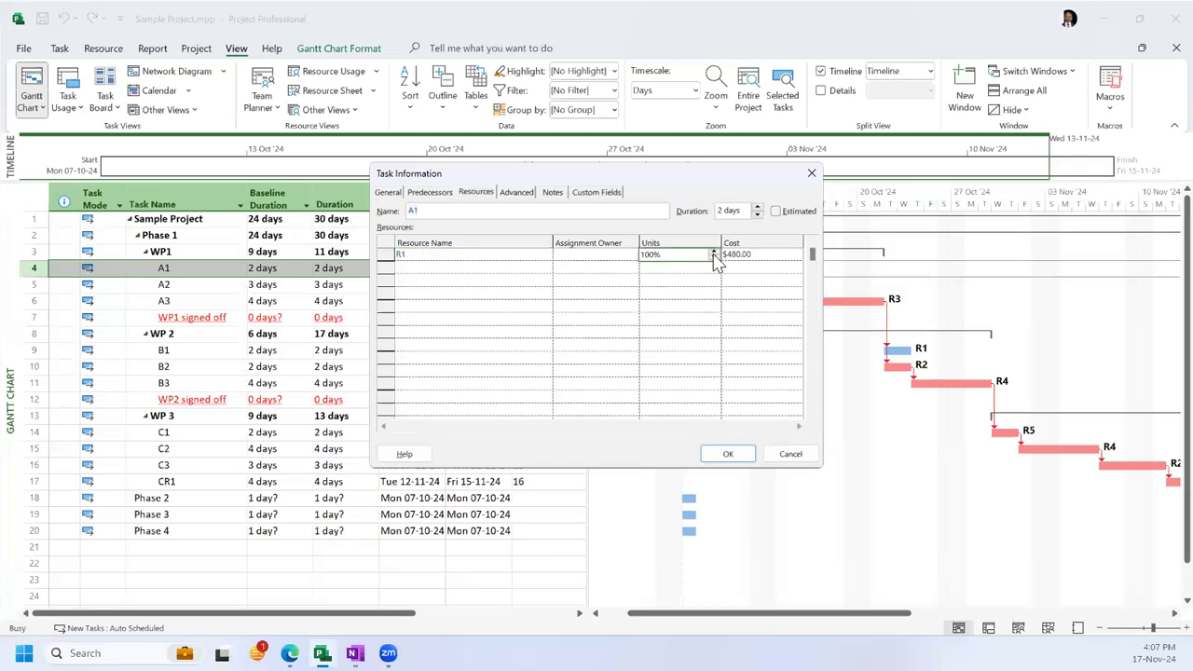
click(714, 254)
click(714, 260)
click(714, 252)
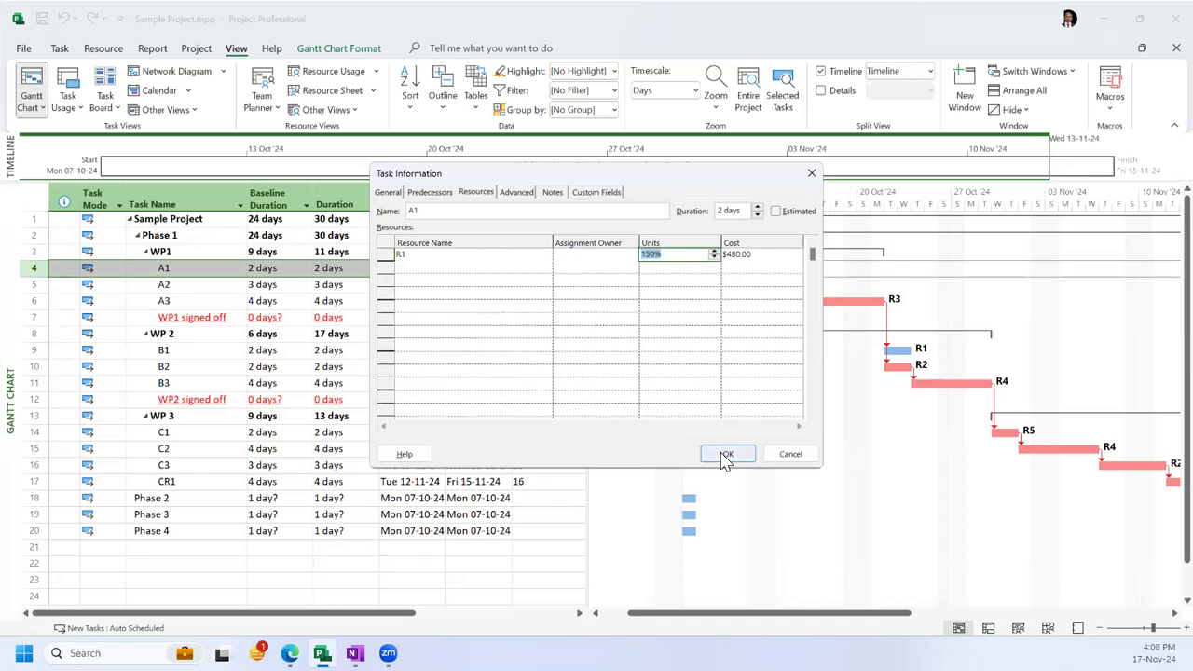
click(725, 457)
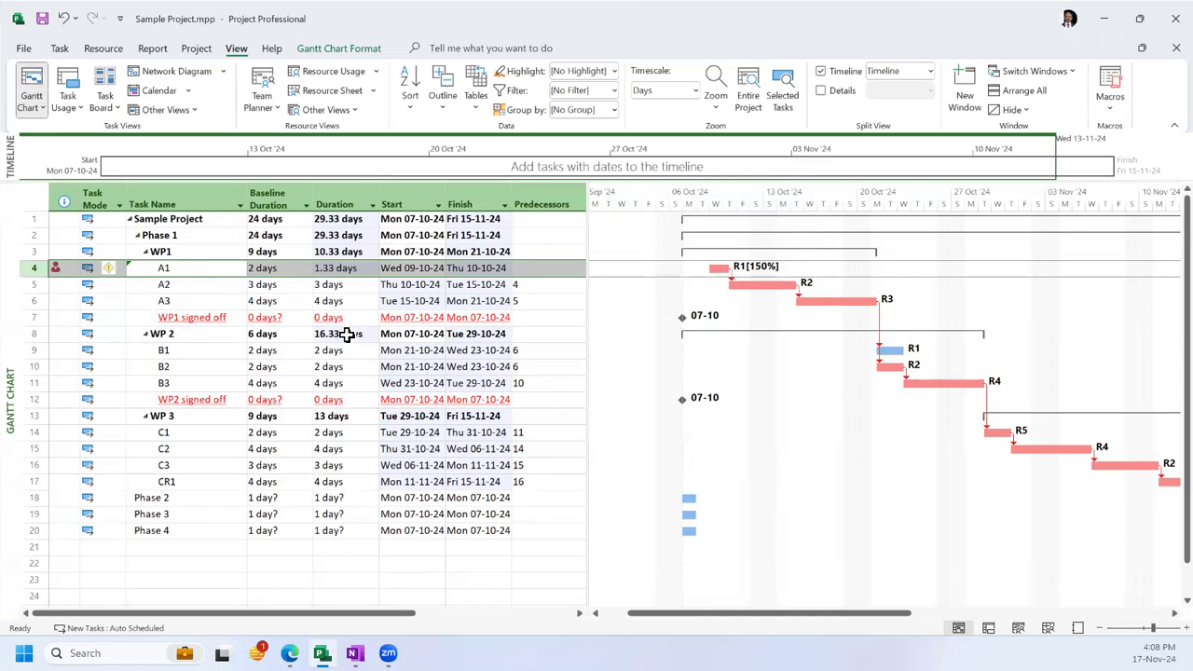
double_click(192, 270)
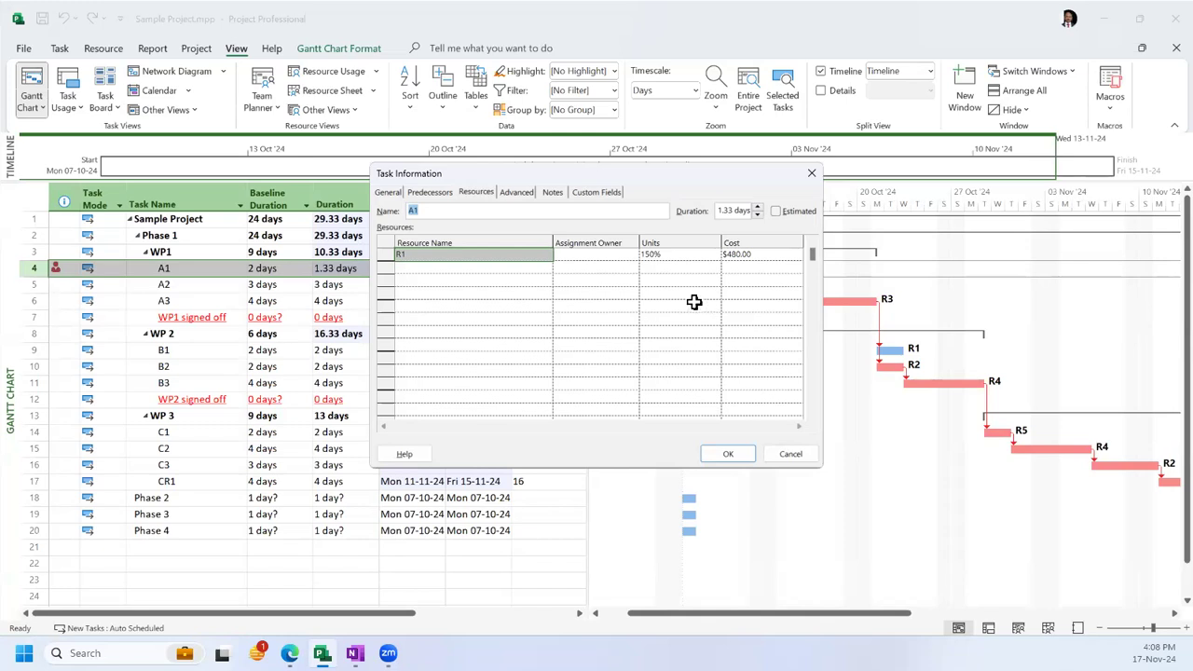
click(793, 454)
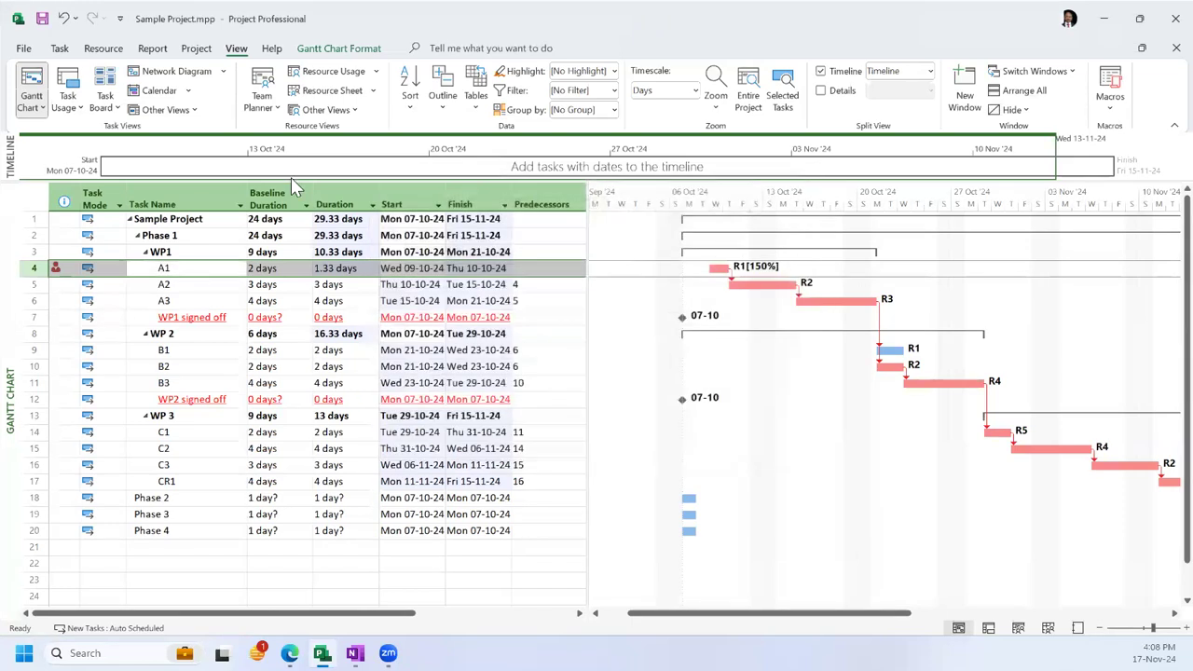
Step: Open the working-time calendar of resource R1 from the Resource Sheet, keeping Standard as the base calendar
click(321, 90)
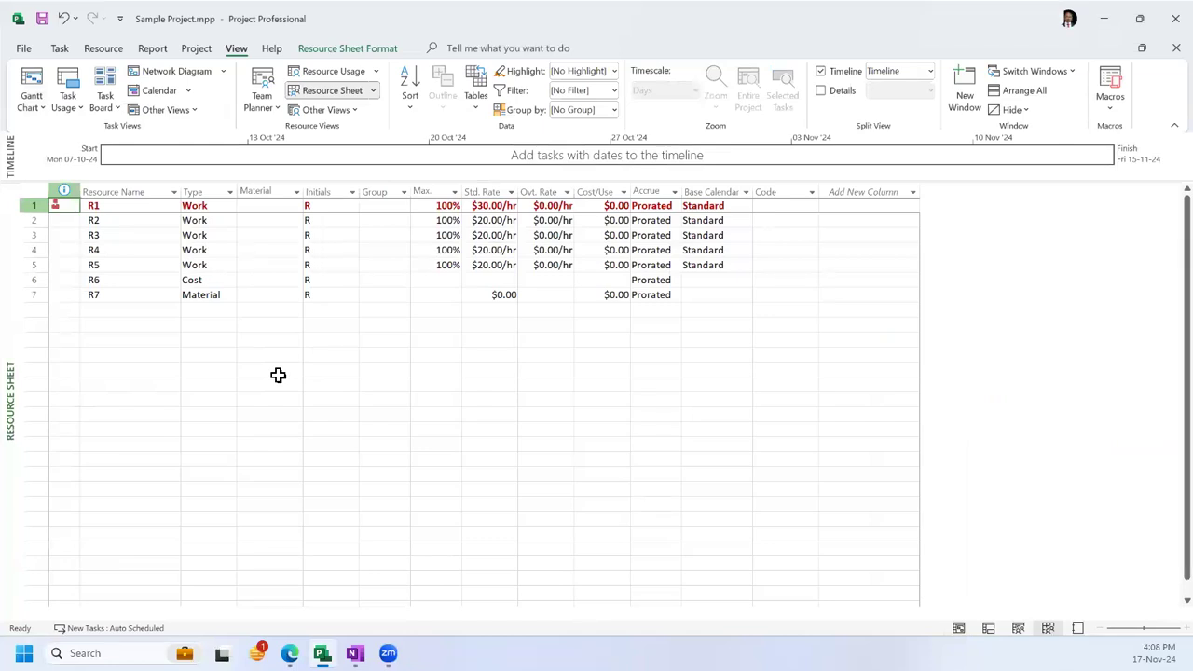
click(106, 205)
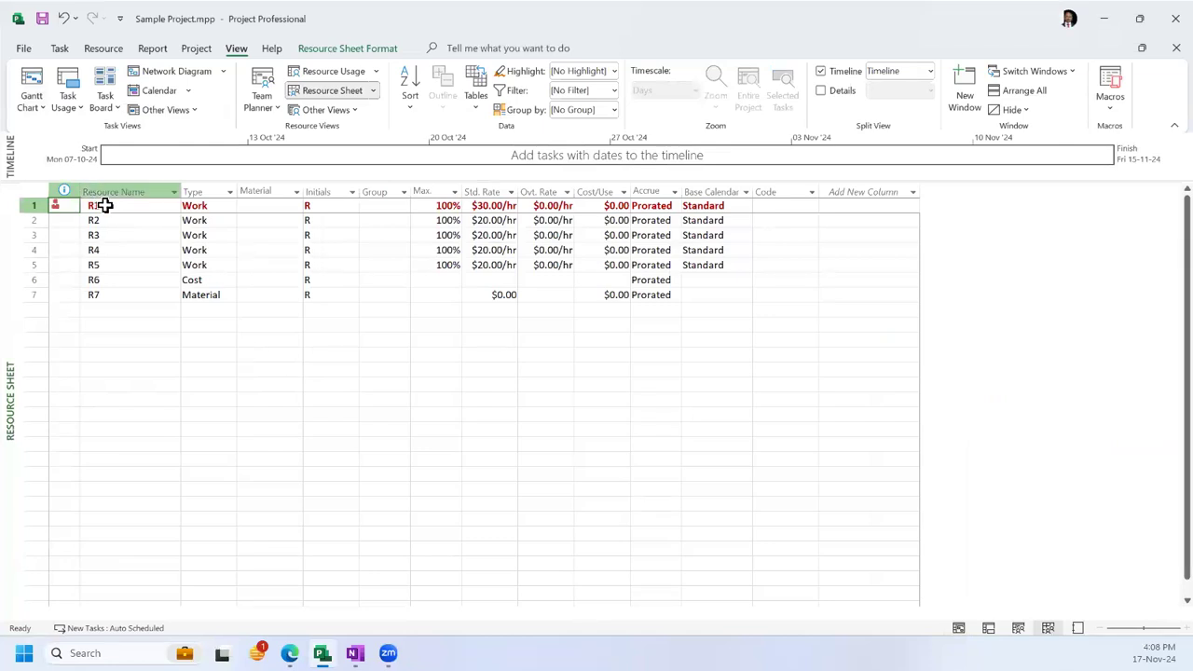
double_click(105, 205)
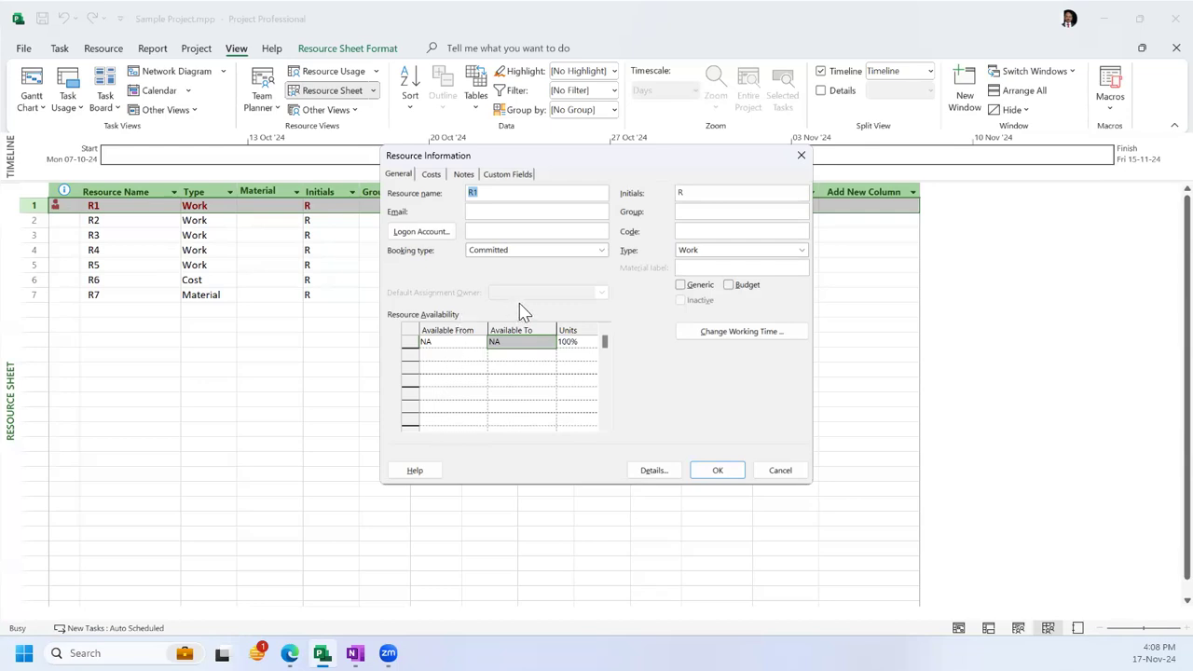
click(743, 333)
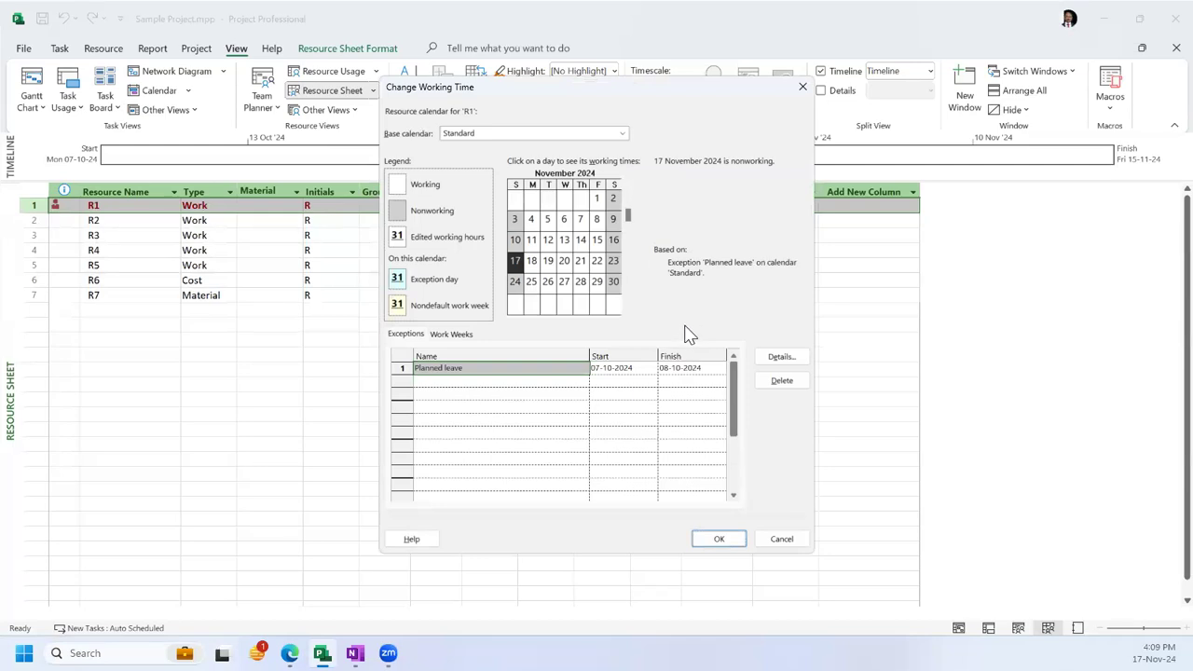
click(625, 138)
click(611, 147)
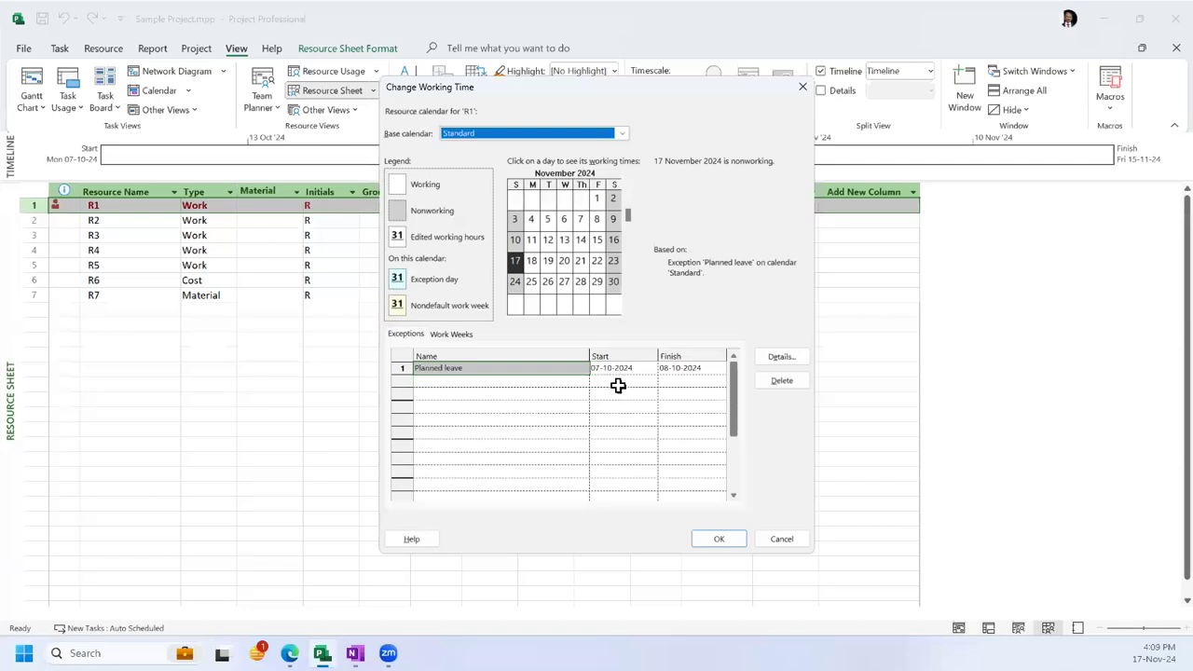
Step: Add a calendar exception named "Overtime day" for R1 on 09-10-2024
click(564, 220)
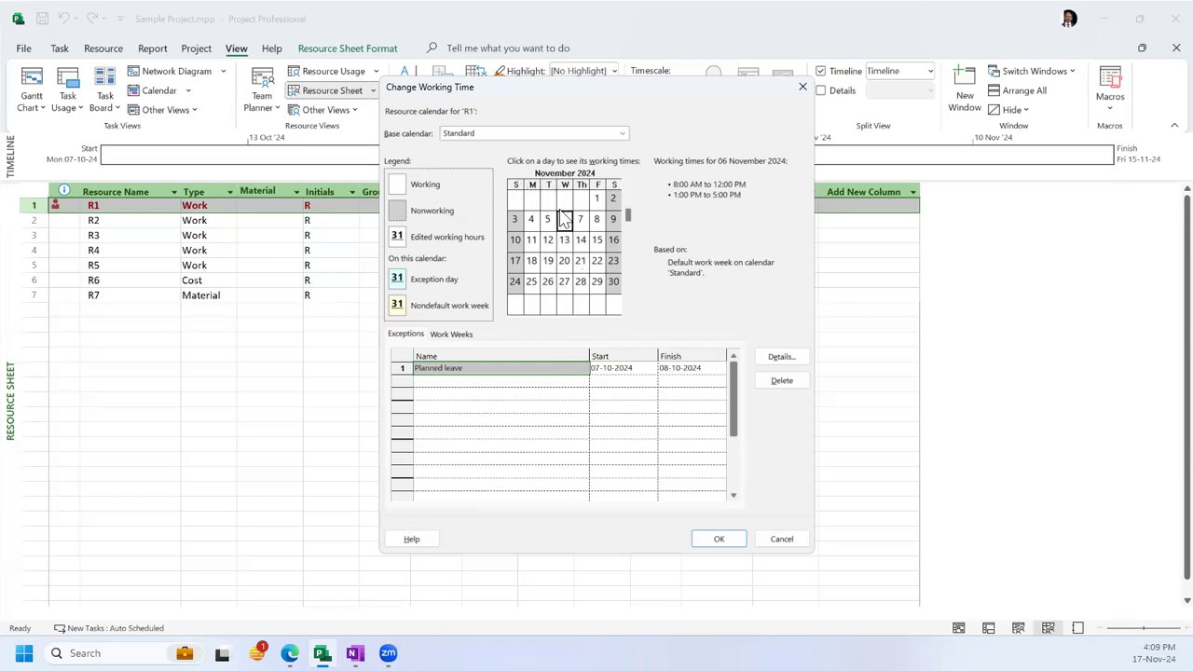
key(Home)
click(628, 175)
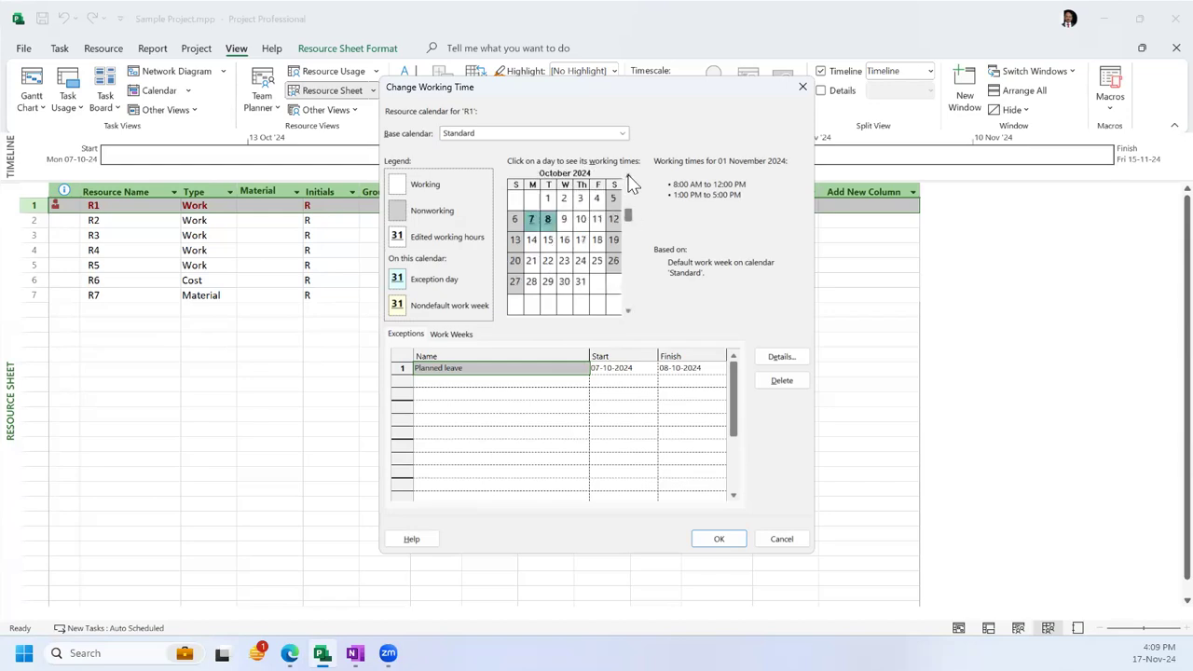
click(564, 222)
click(438, 381)
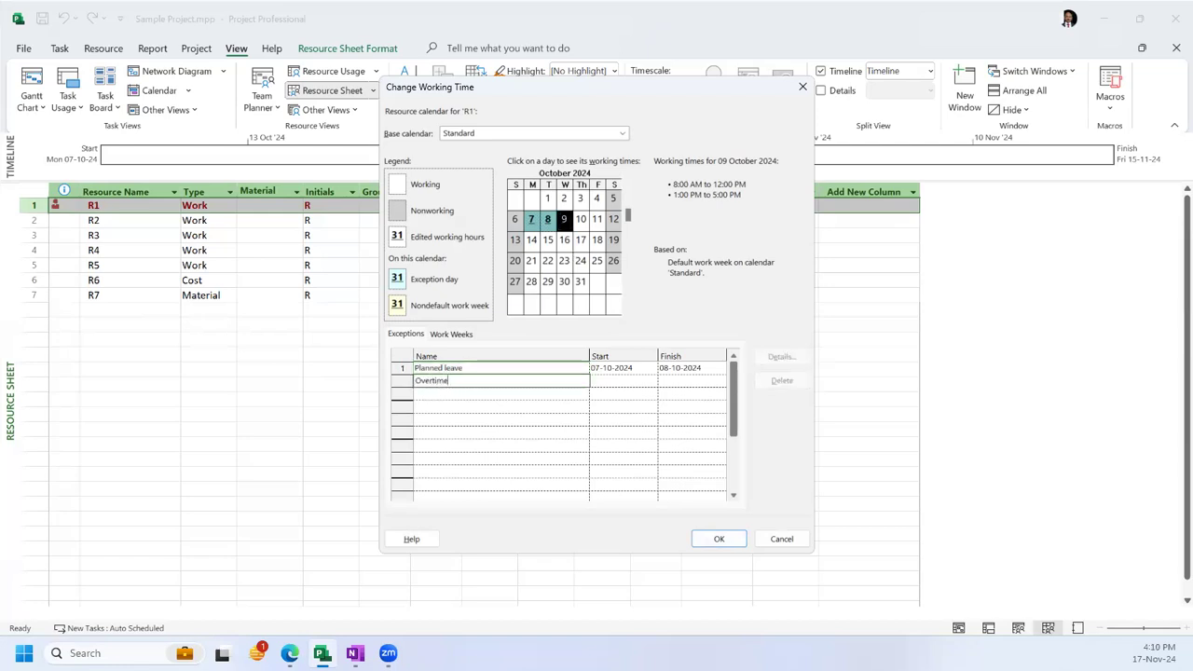
text(Overtime day)
click(446, 383)
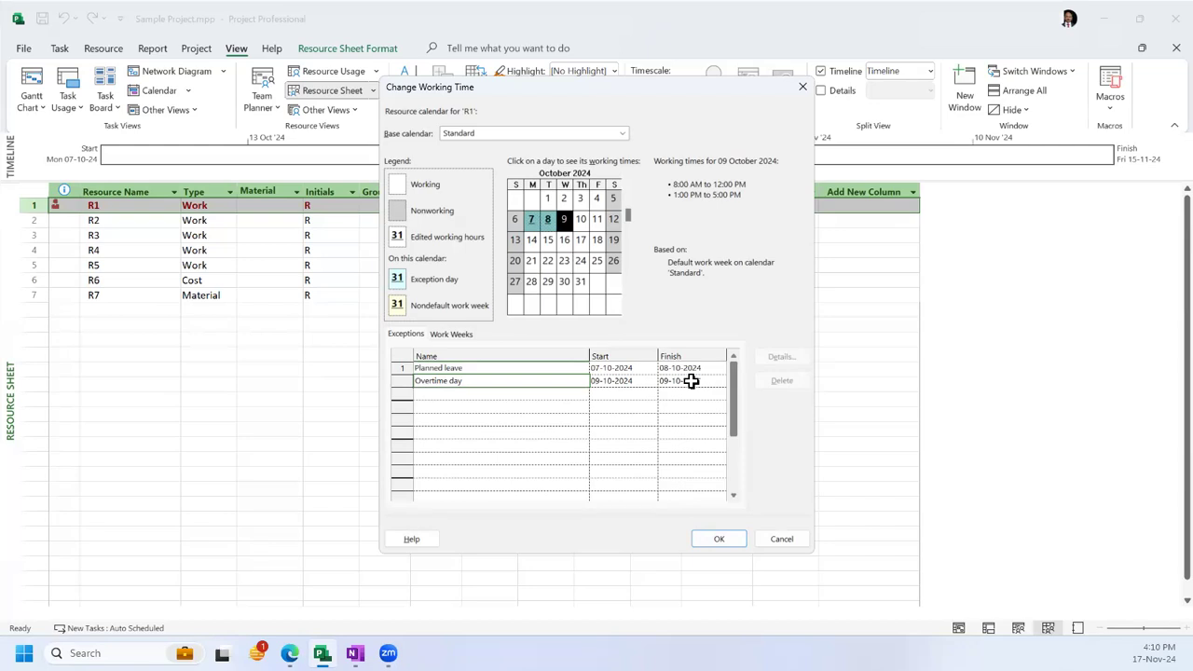
key(Return)
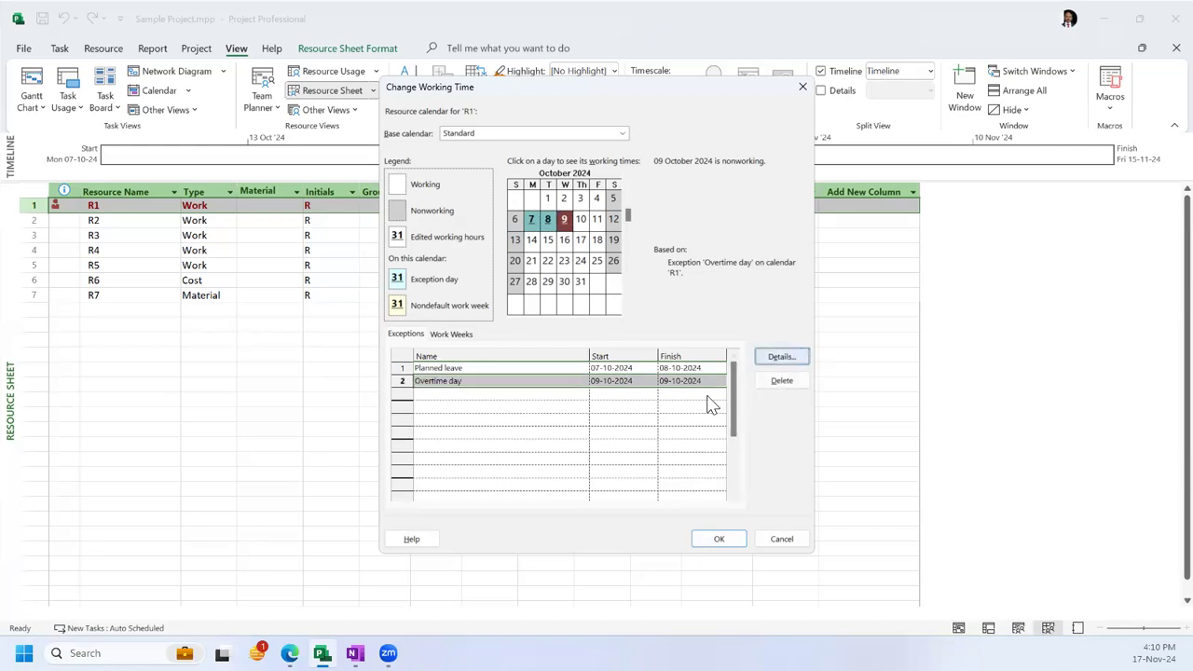
Step: Make the Overtime day exception a working day with its second shift ending at 8:00 PM, and save R1's calendar
click(781, 357)
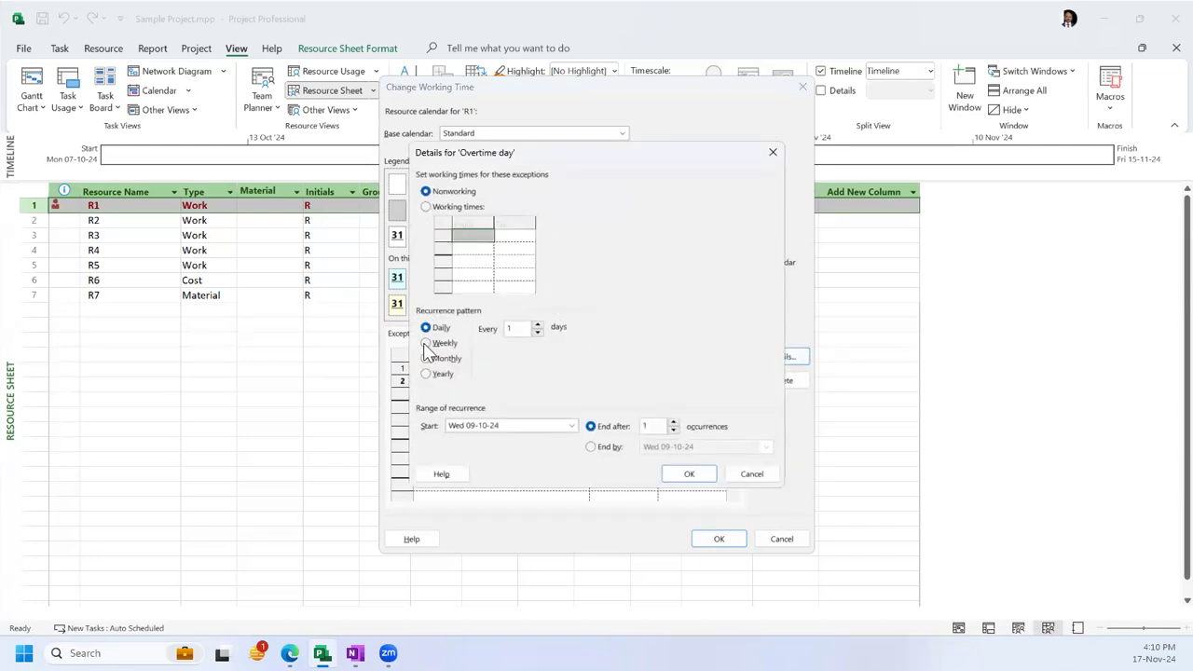
click(425, 207)
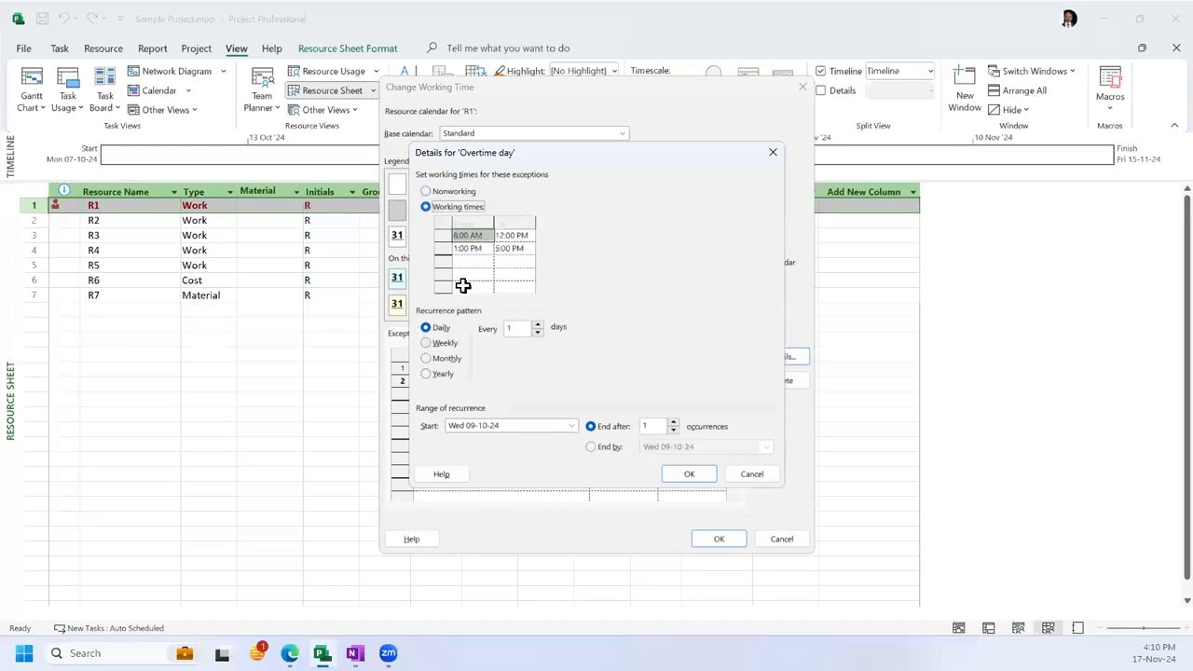
click(514, 248)
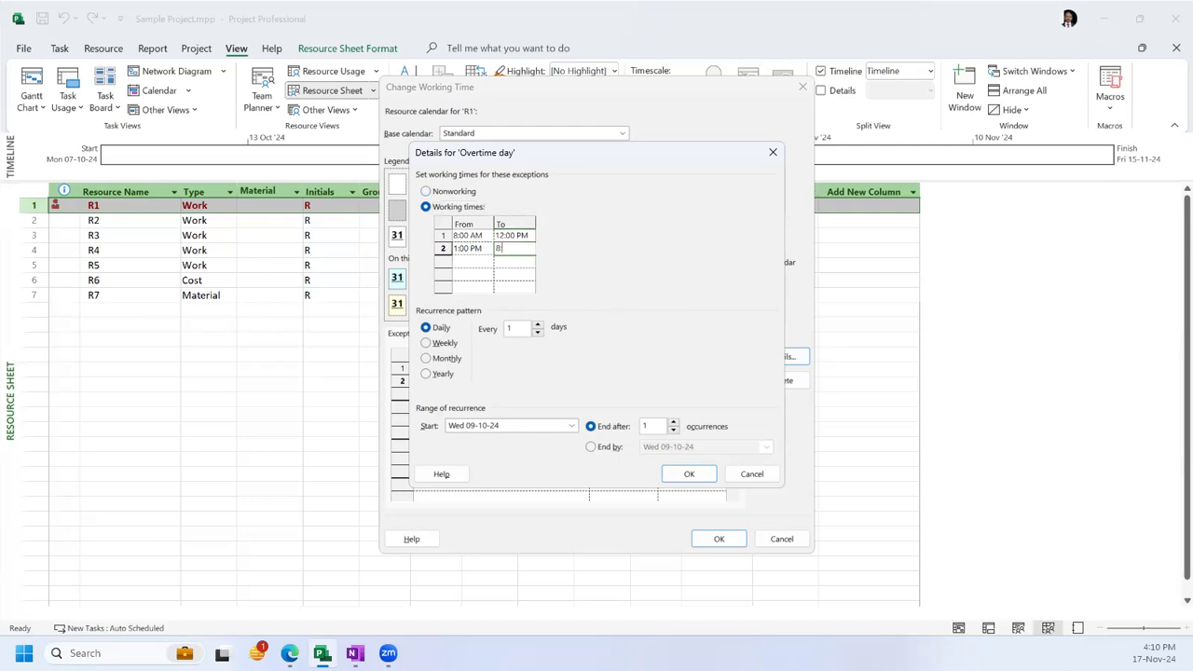
text(8:00 PM)
key(Return)
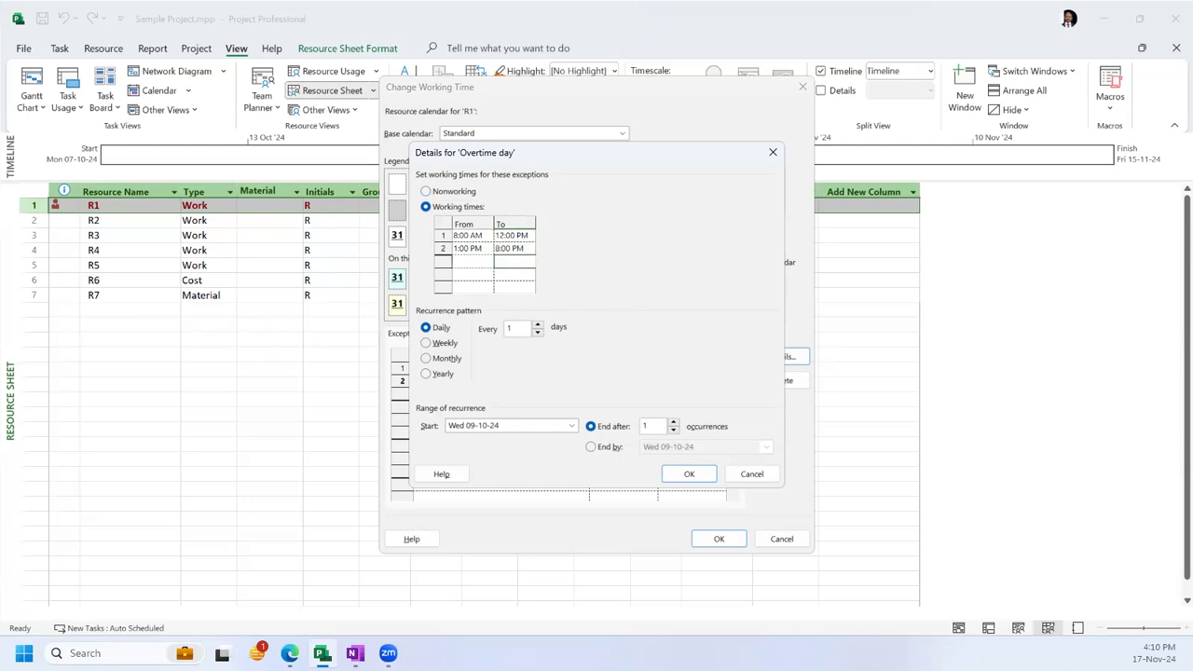
click(691, 476)
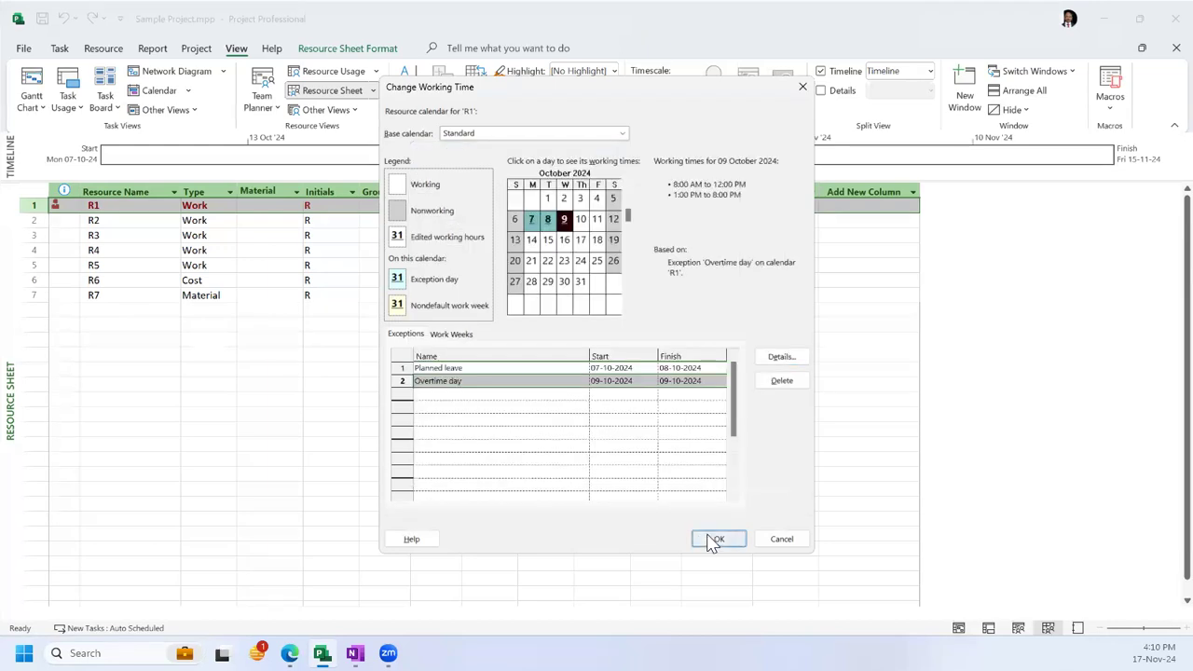
click(715, 540)
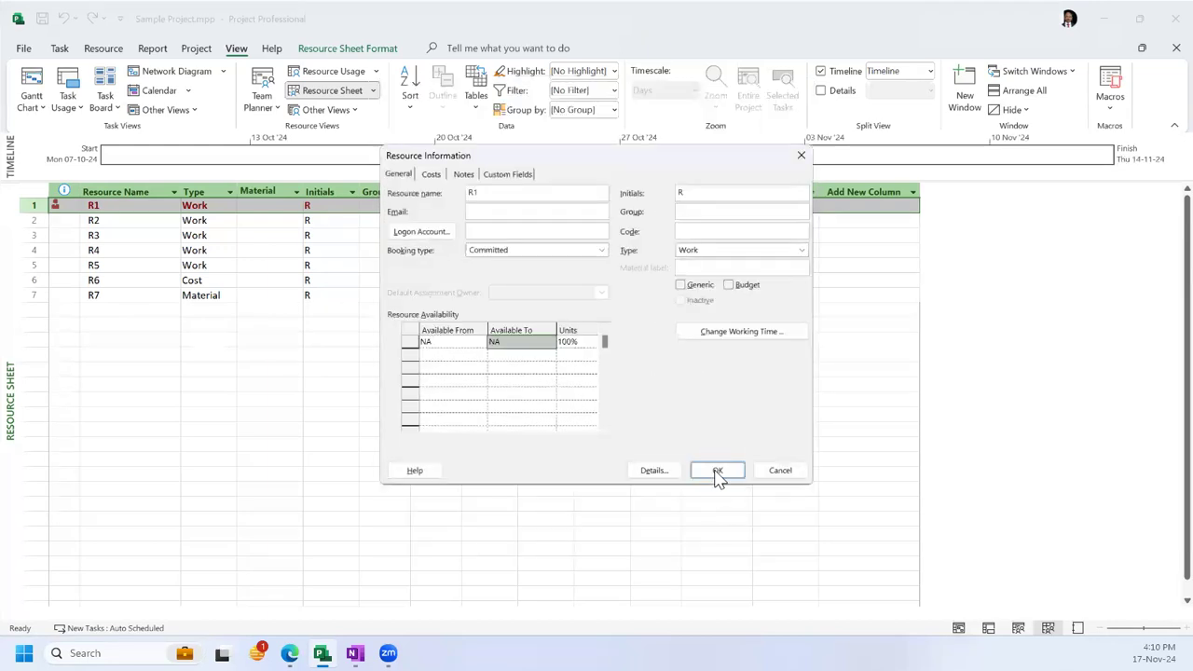
click(718, 471)
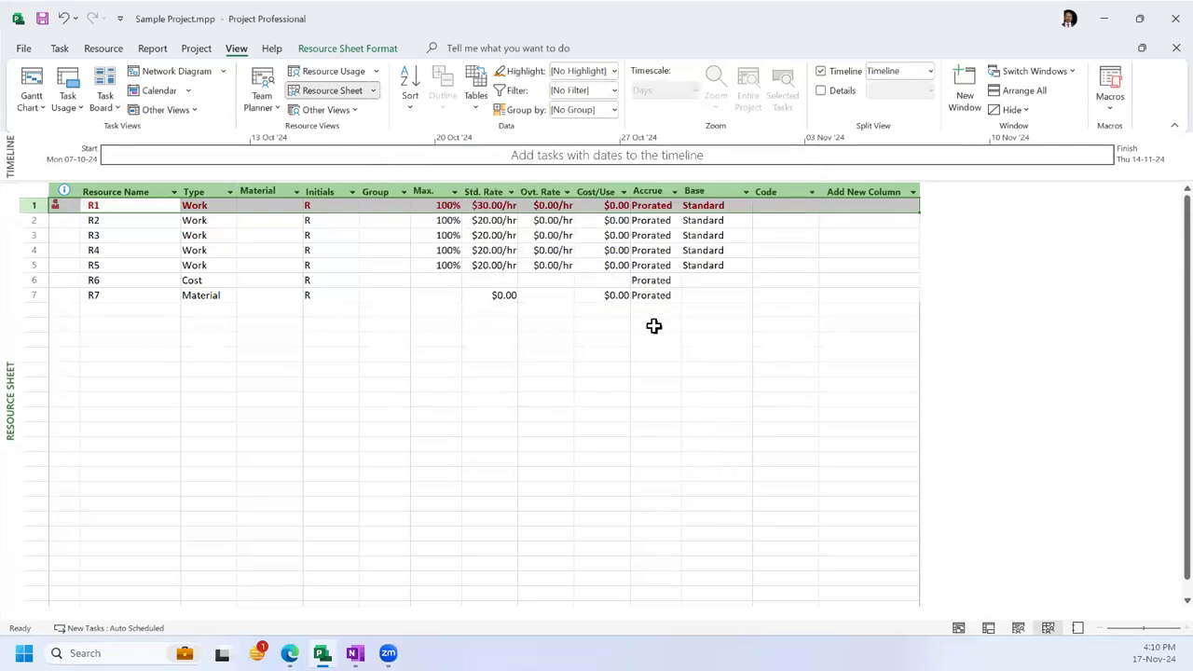
Step: Return to the Gantt Chart and set R1's assignment units on task A1 to 100%
click(602, 263)
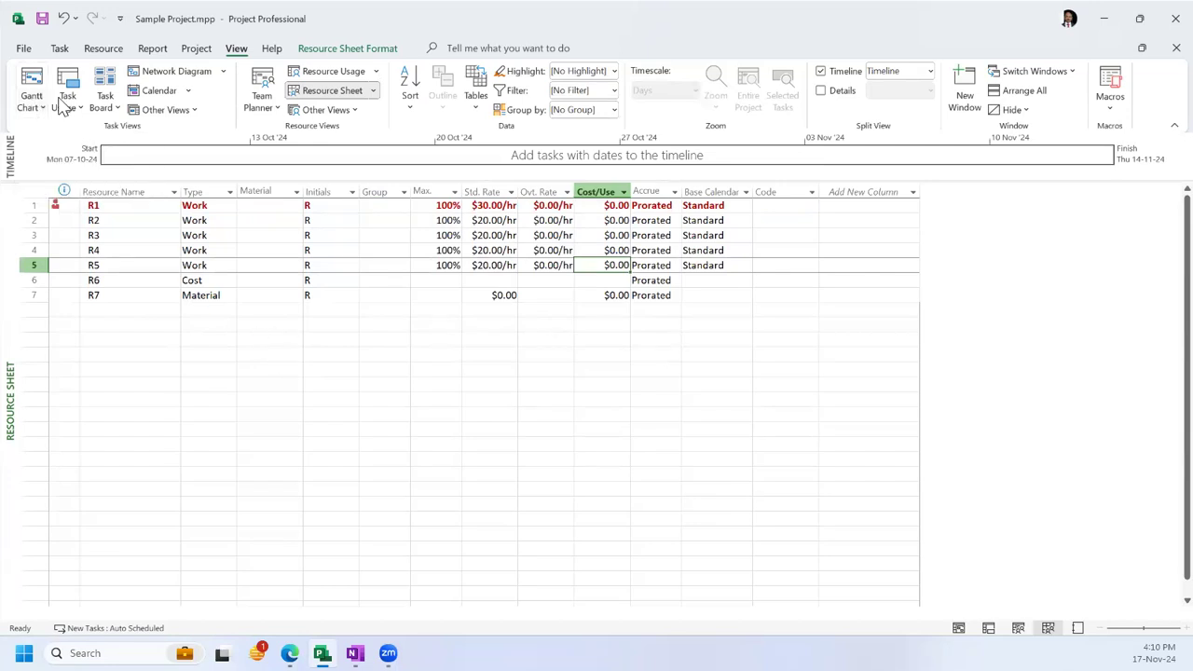
click(31, 105)
click(56, 168)
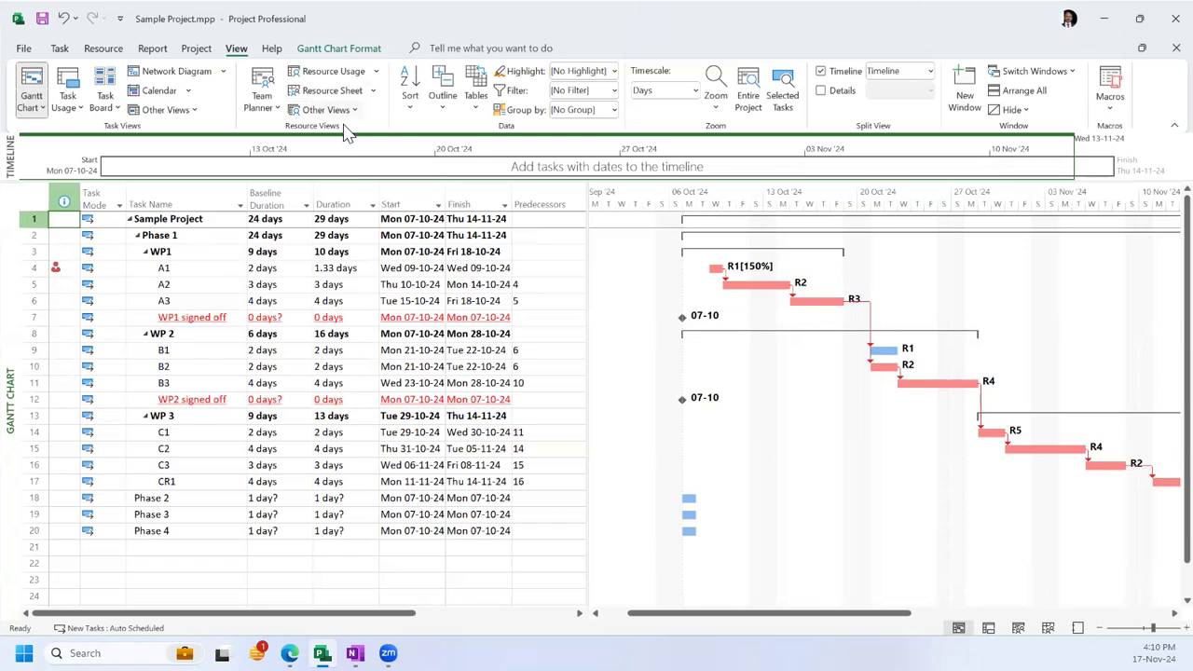
click(178, 268)
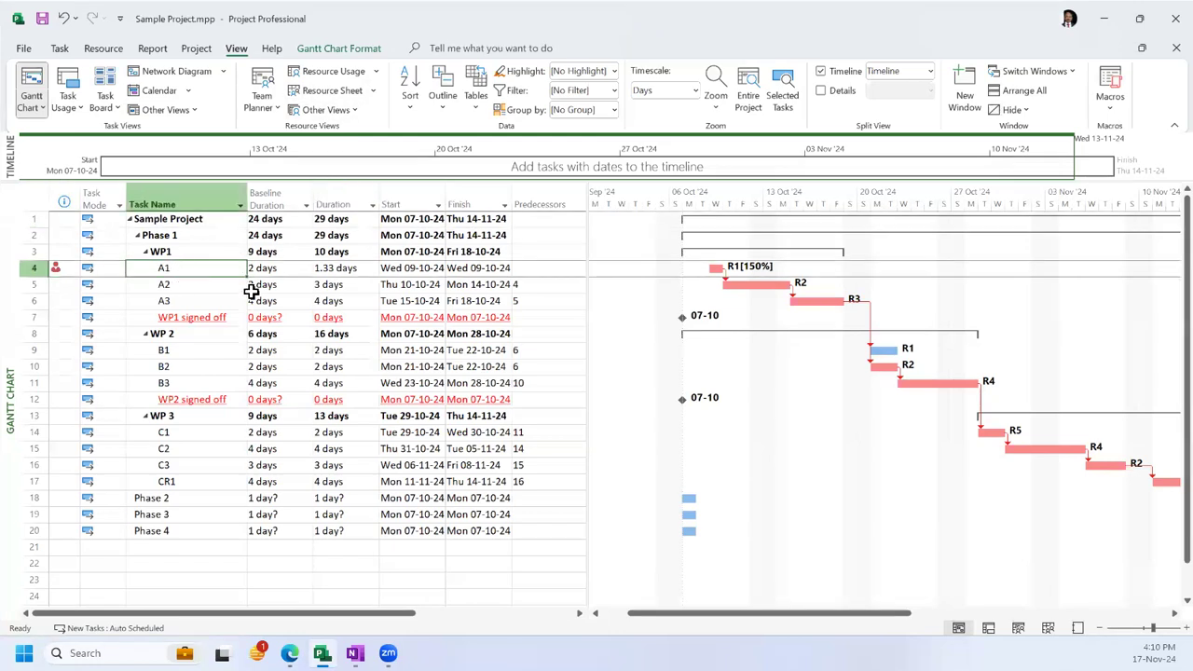
click(209, 270)
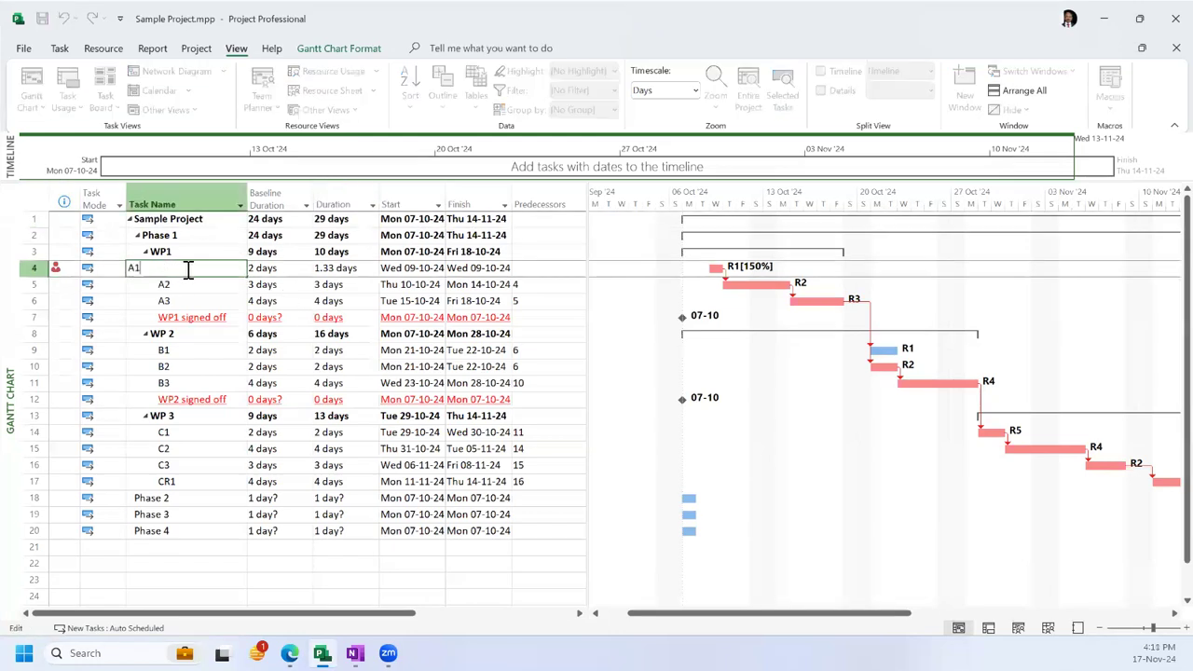
click(101, 268)
double_click(218, 270)
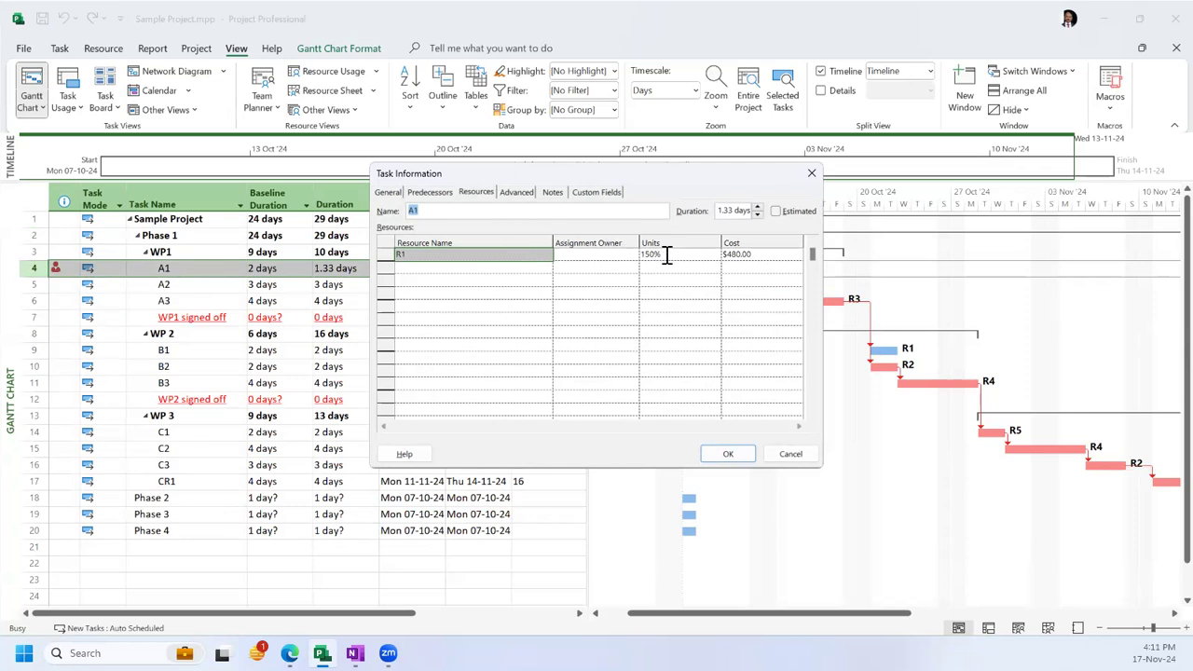
click(667, 254)
click(714, 258)
click(728, 454)
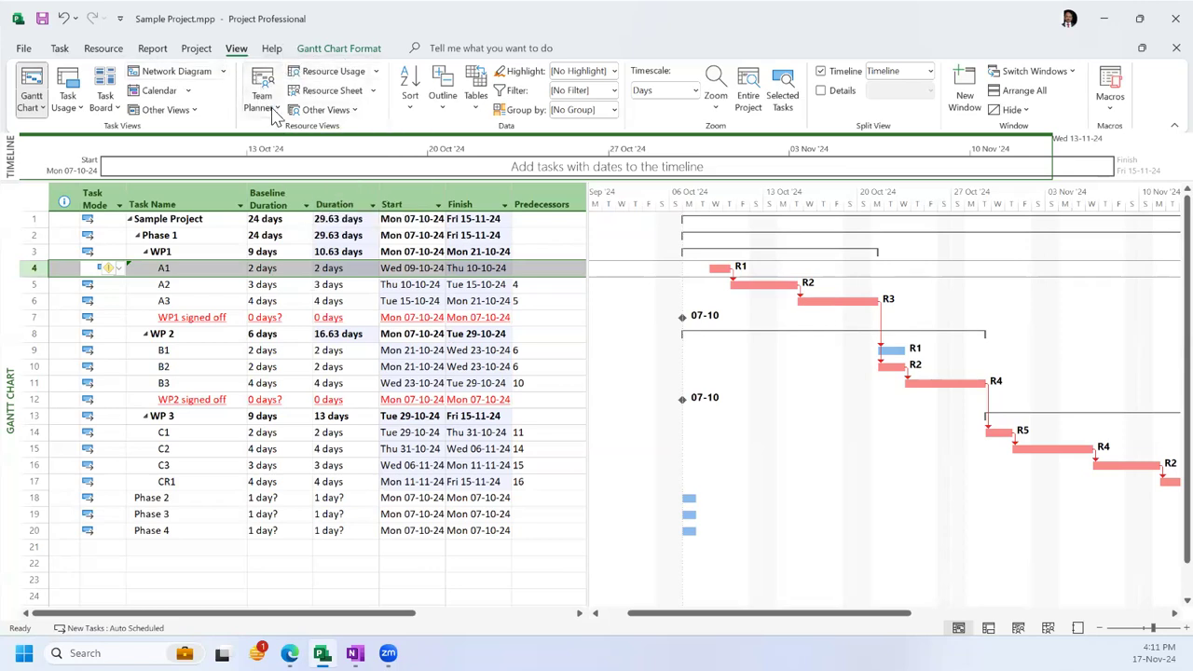
Step: Apply the Cost table to the Gantt Chart to show the costs of each task
click(476, 102)
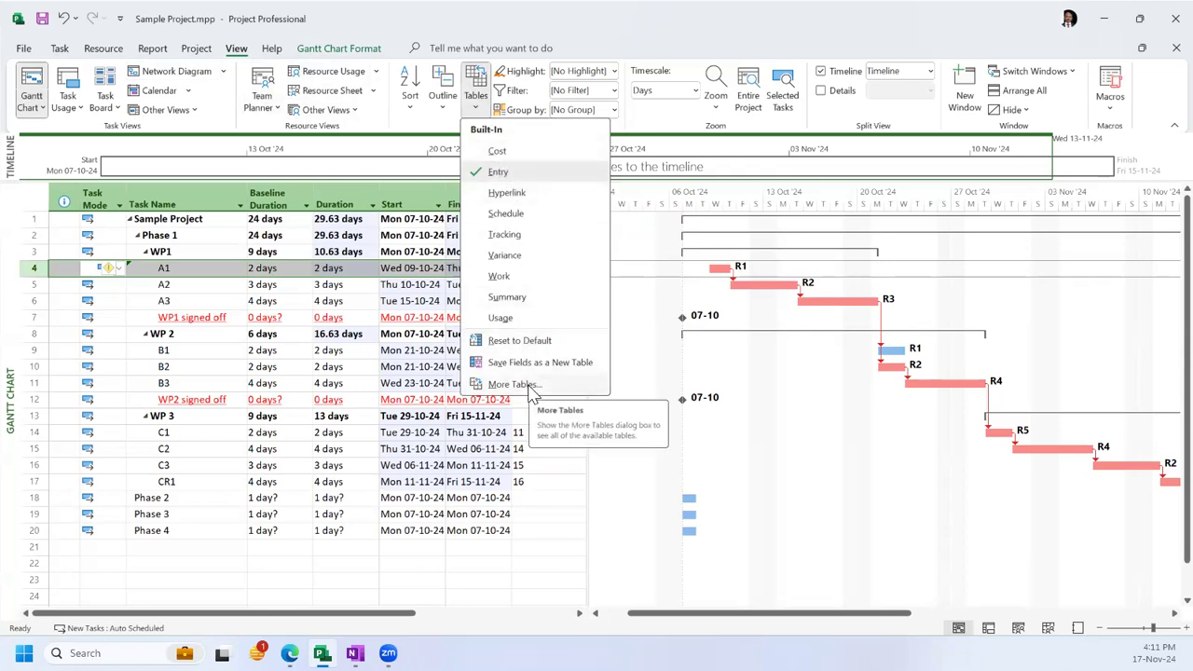
click(497, 152)
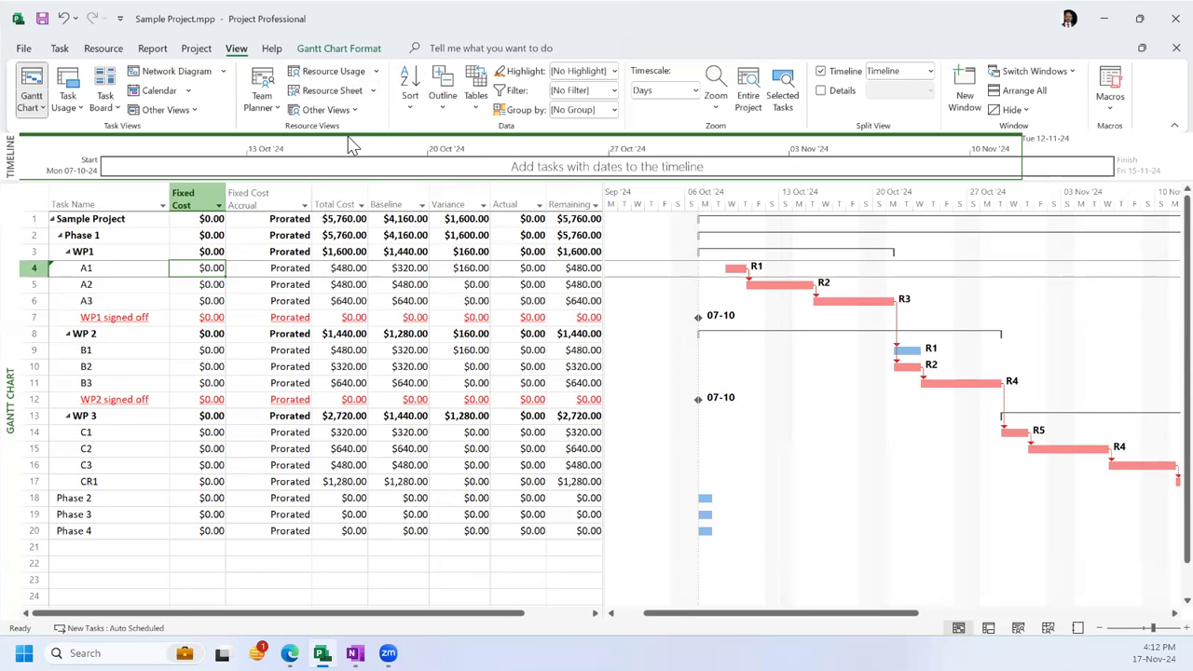
Step: Check the project's start, current and status dates in the Project Information
click(60, 48)
click(104, 48)
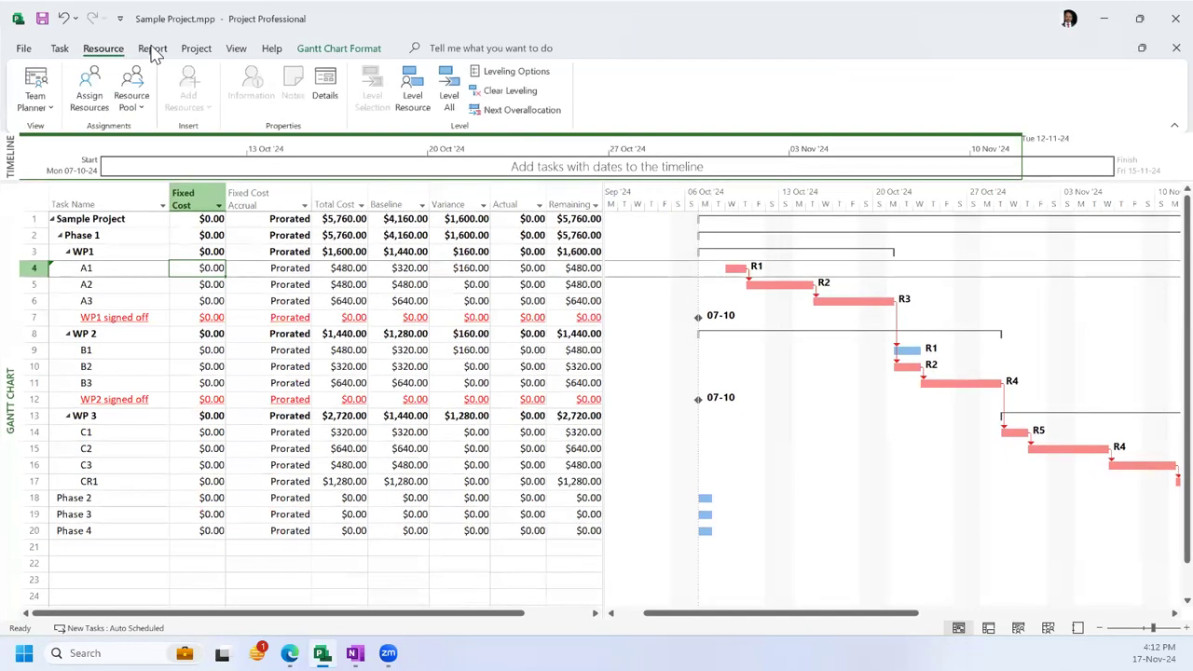
click(153, 48)
click(196, 48)
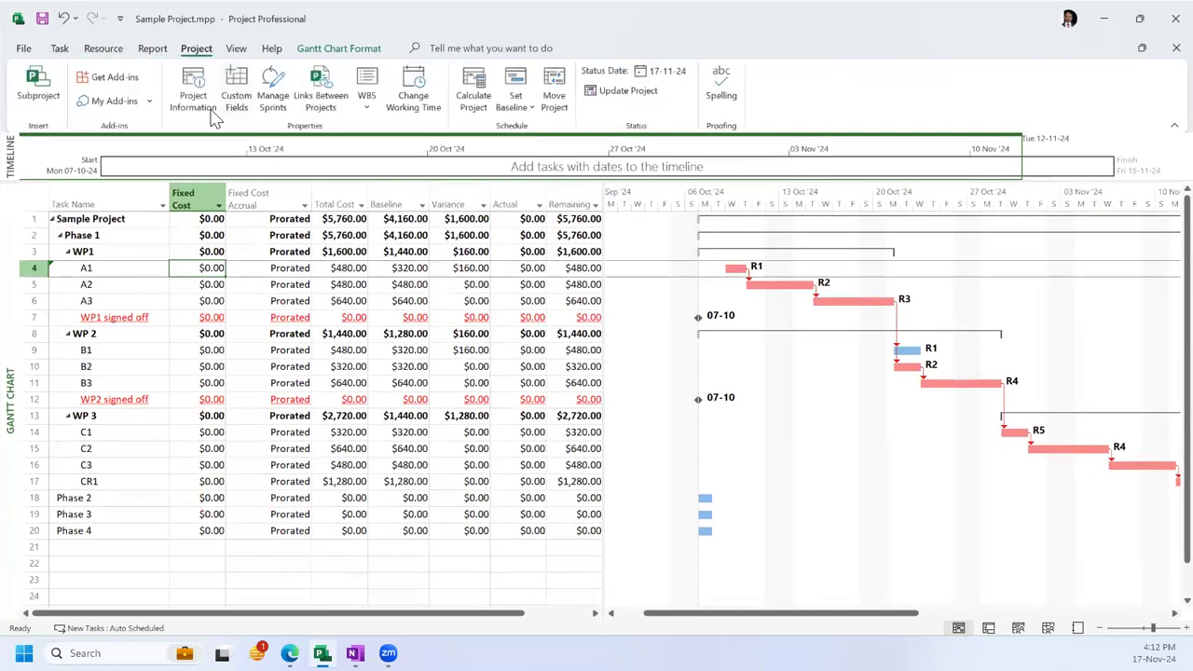
click(193, 93)
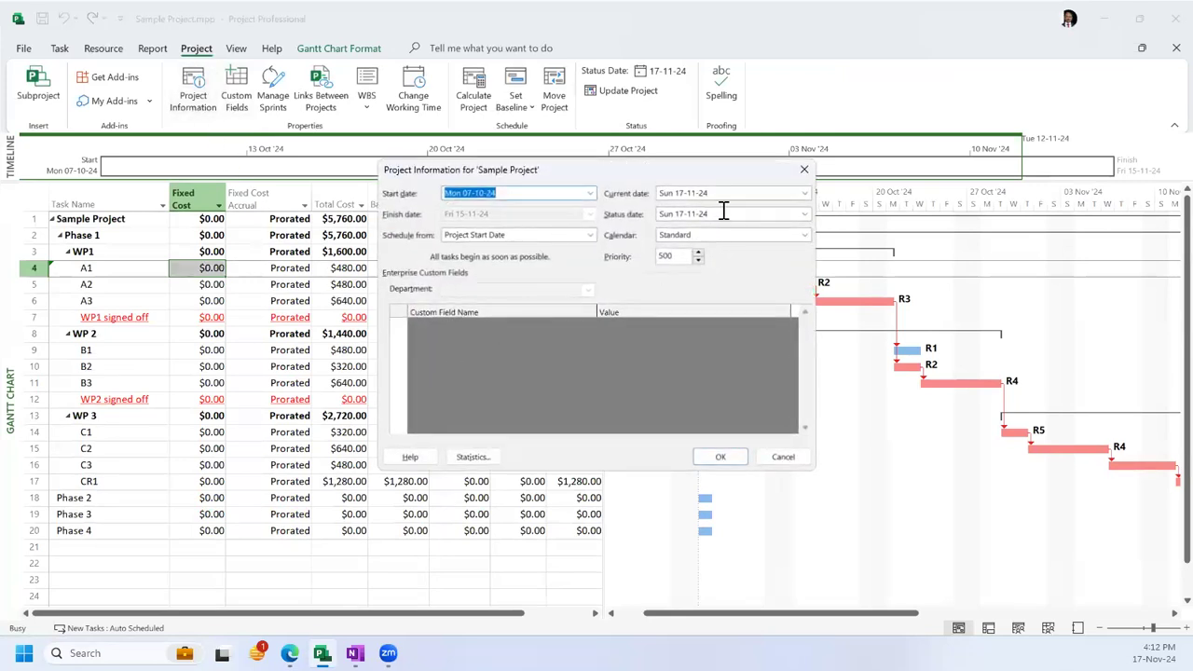
click(723, 457)
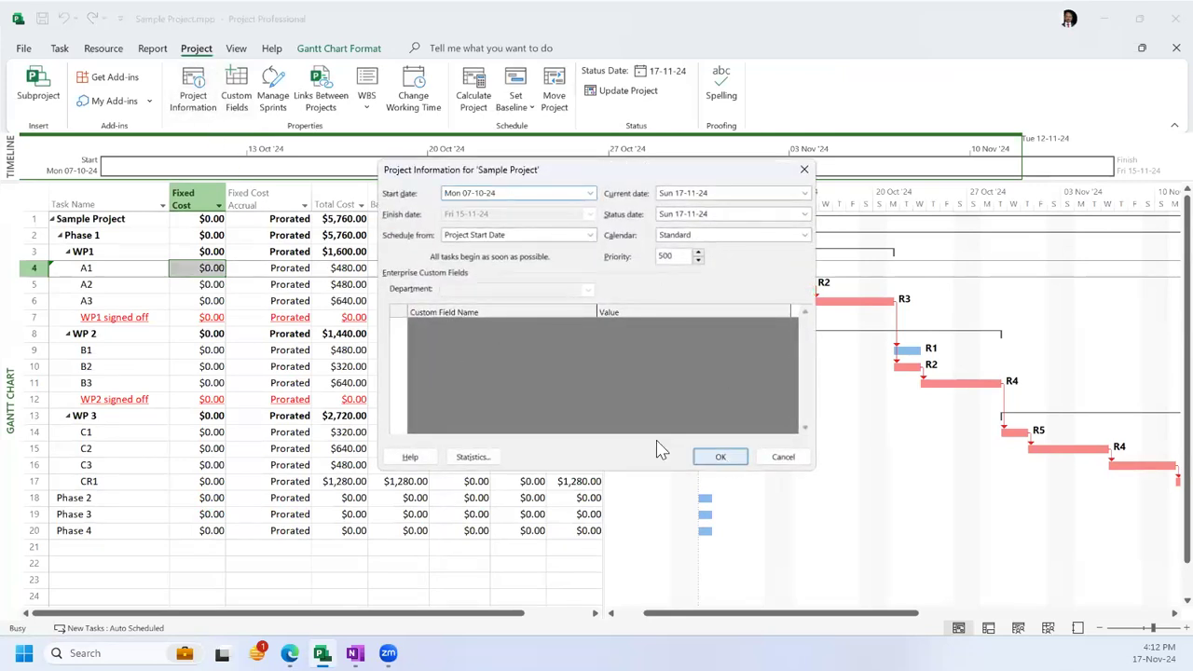
click(280, 284)
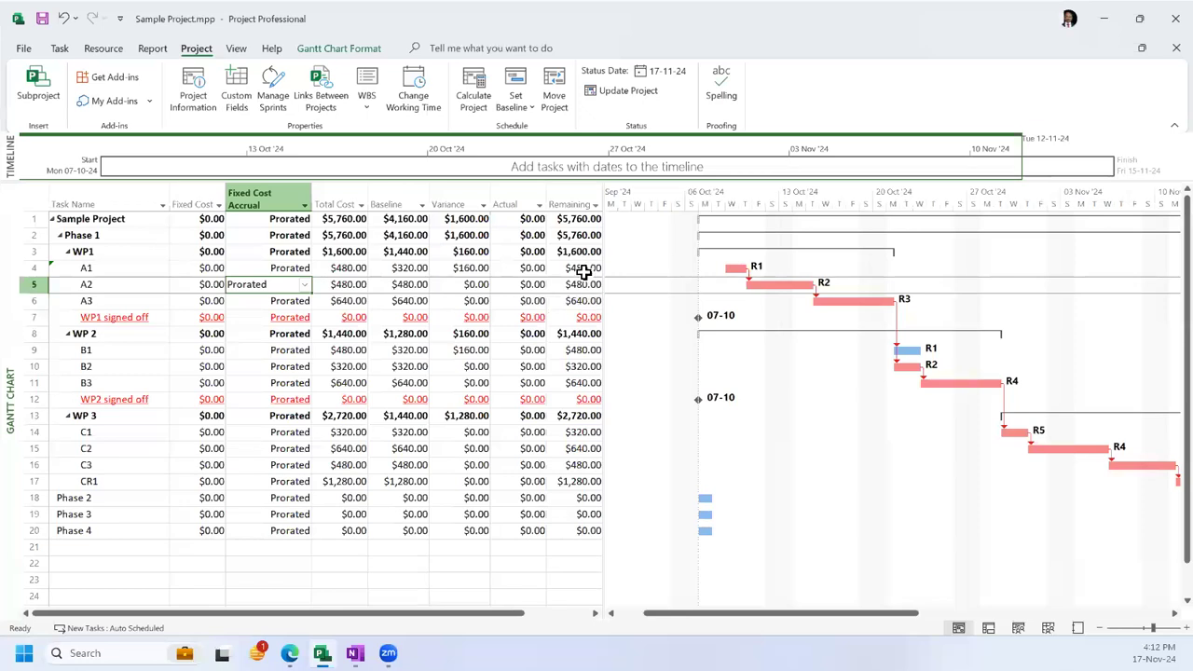
Step: Mark task A1 as 100% complete
click(32, 267)
click(61, 48)
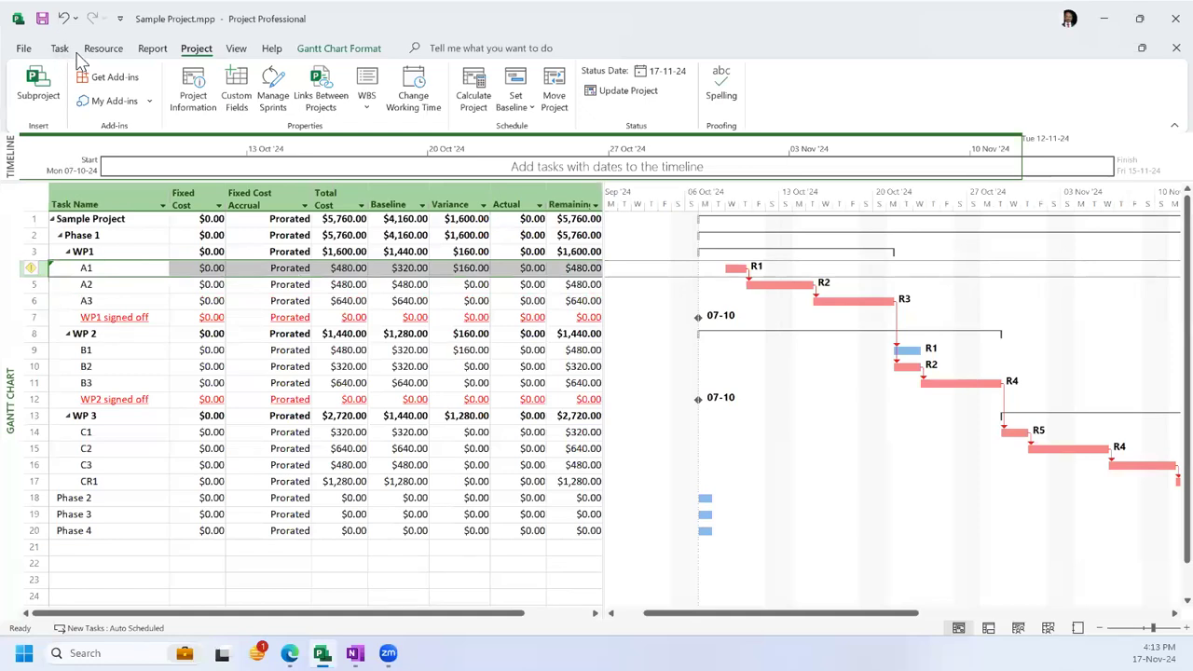
click(406, 82)
click(413, 301)
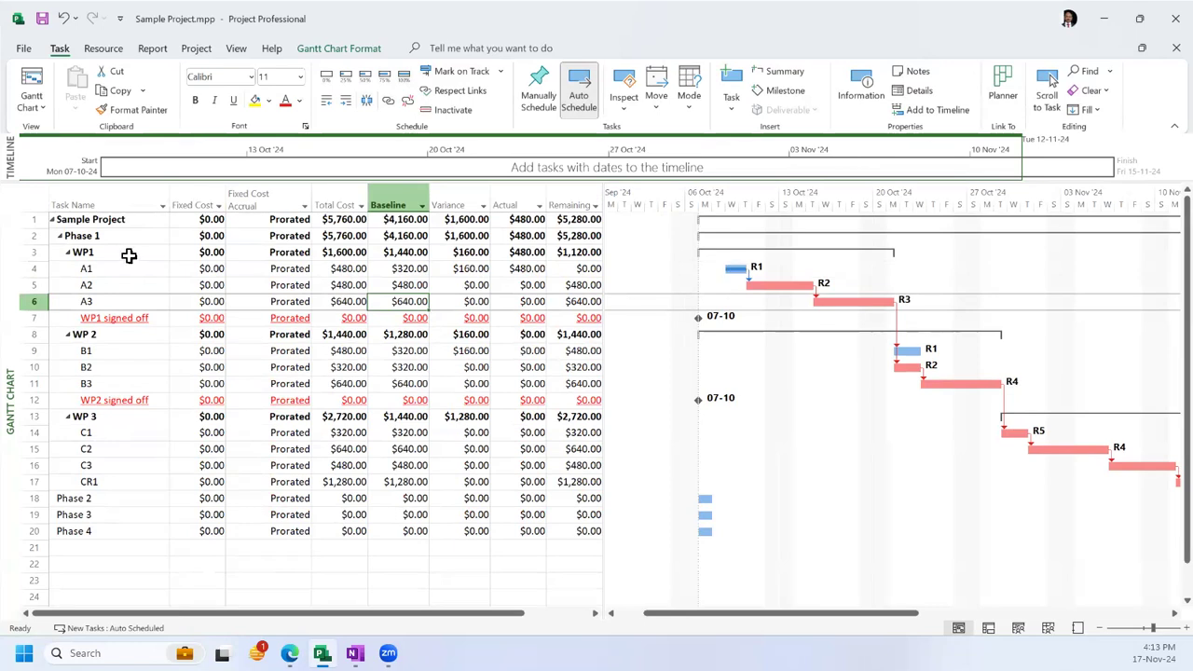
Step: Insert a % Complete column before the Fixed Cost column and go to task A1's value in it
right_click(199, 193)
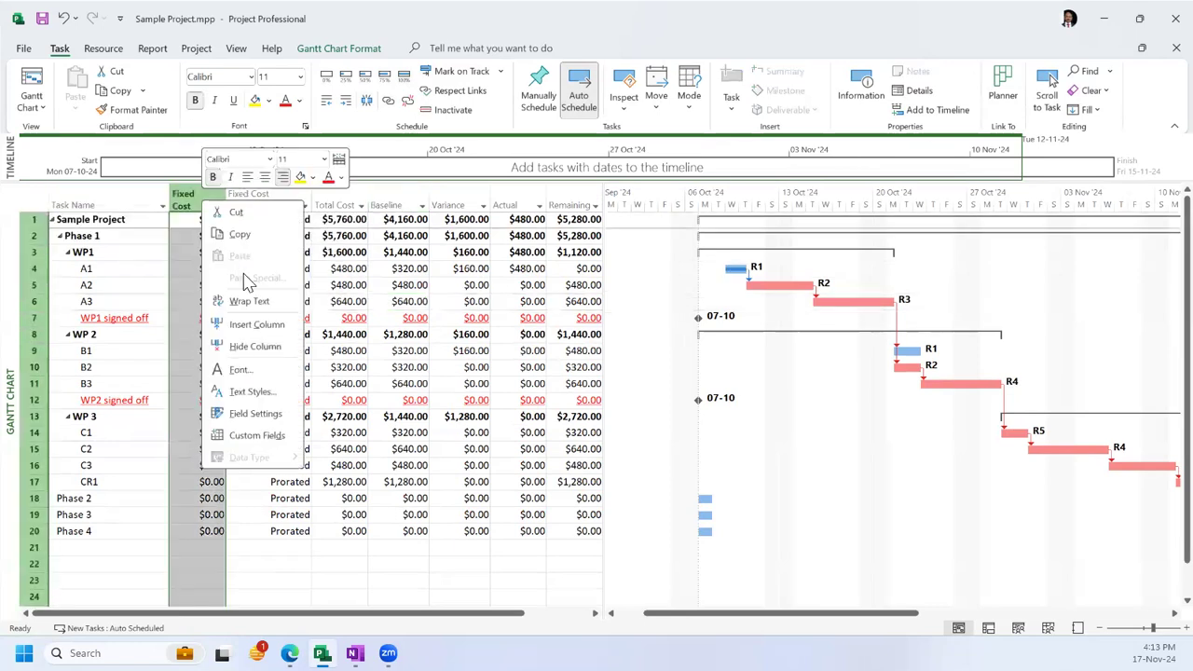
click(263, 328)
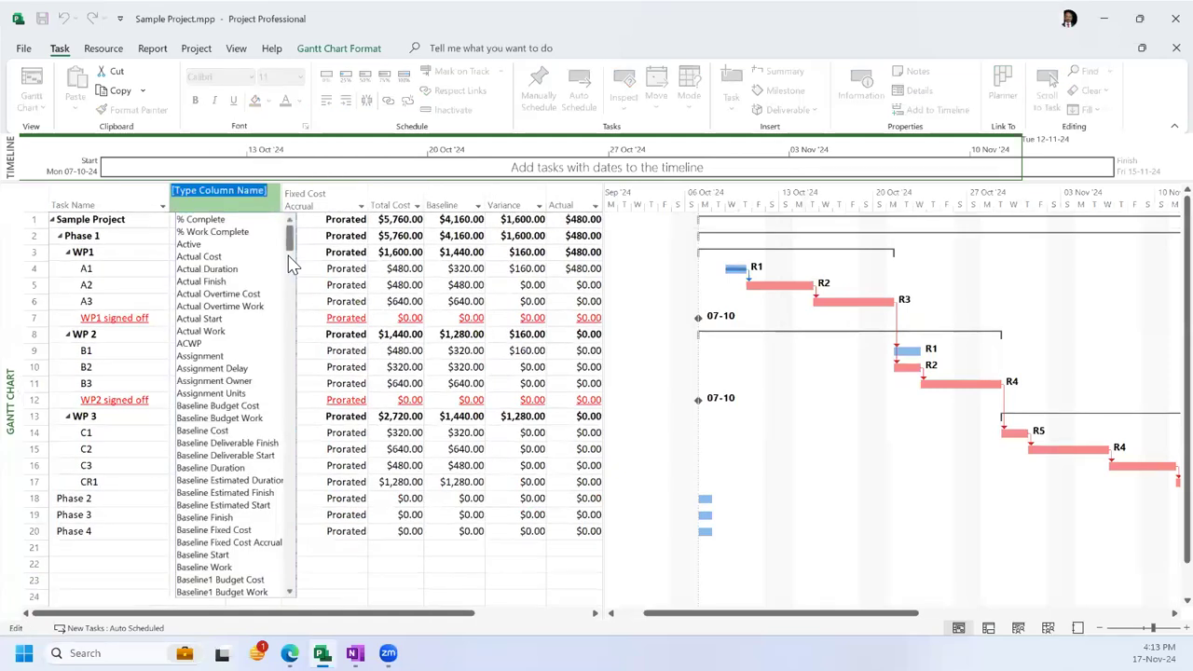
click(233, 221)
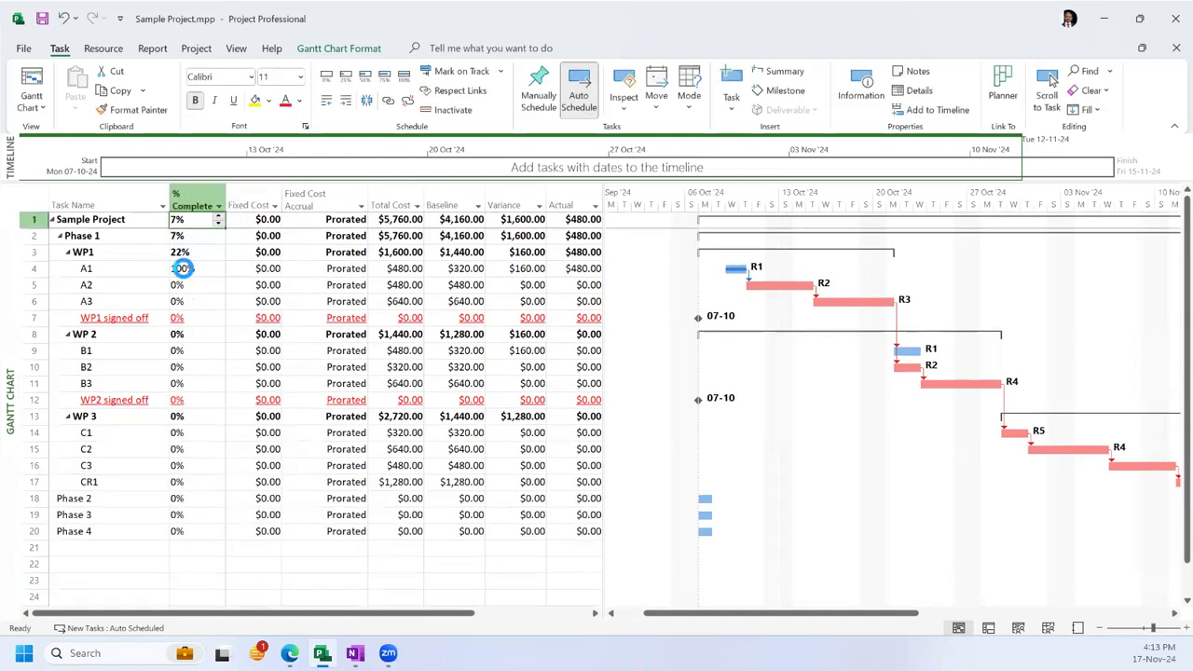
key(Down)
key(Down)
key(Down)
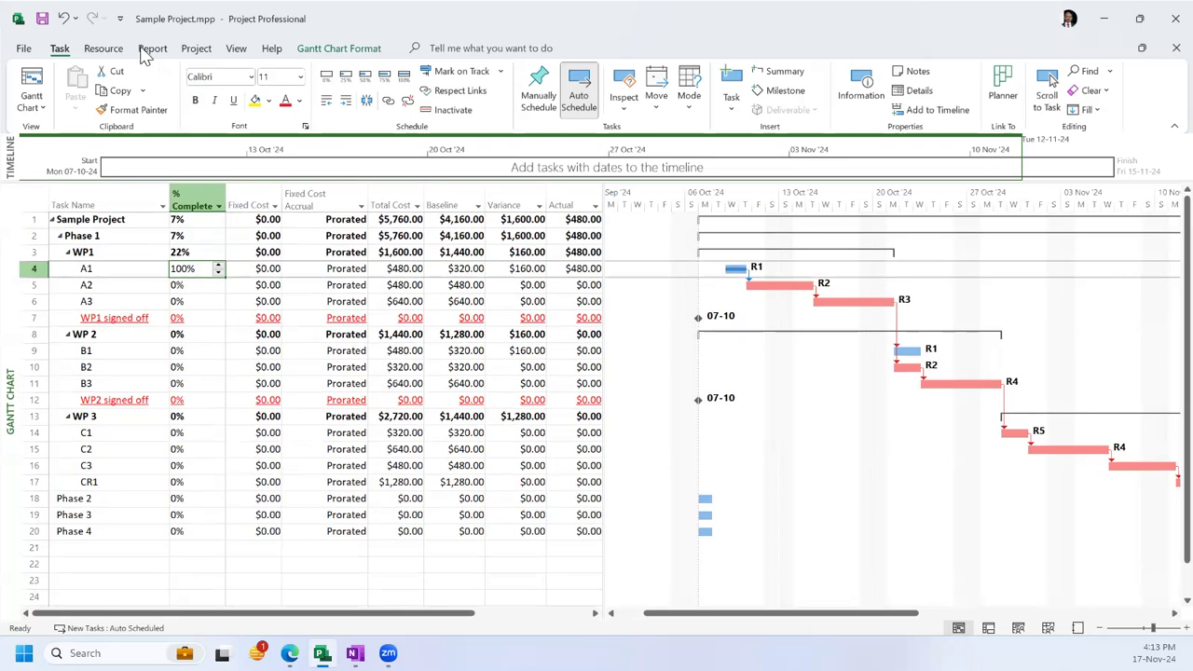
Step: Switch to the Resource Sheet and set R1's overtime rate to $40.00/hr
click(103, 49)
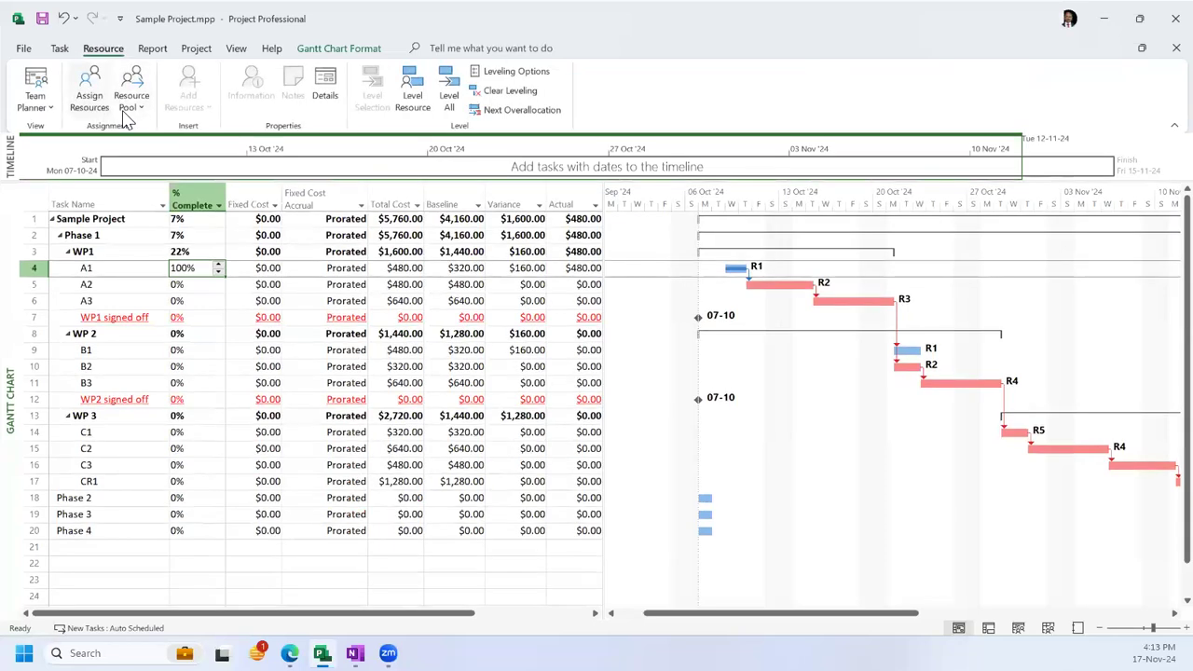
click(198, 48)
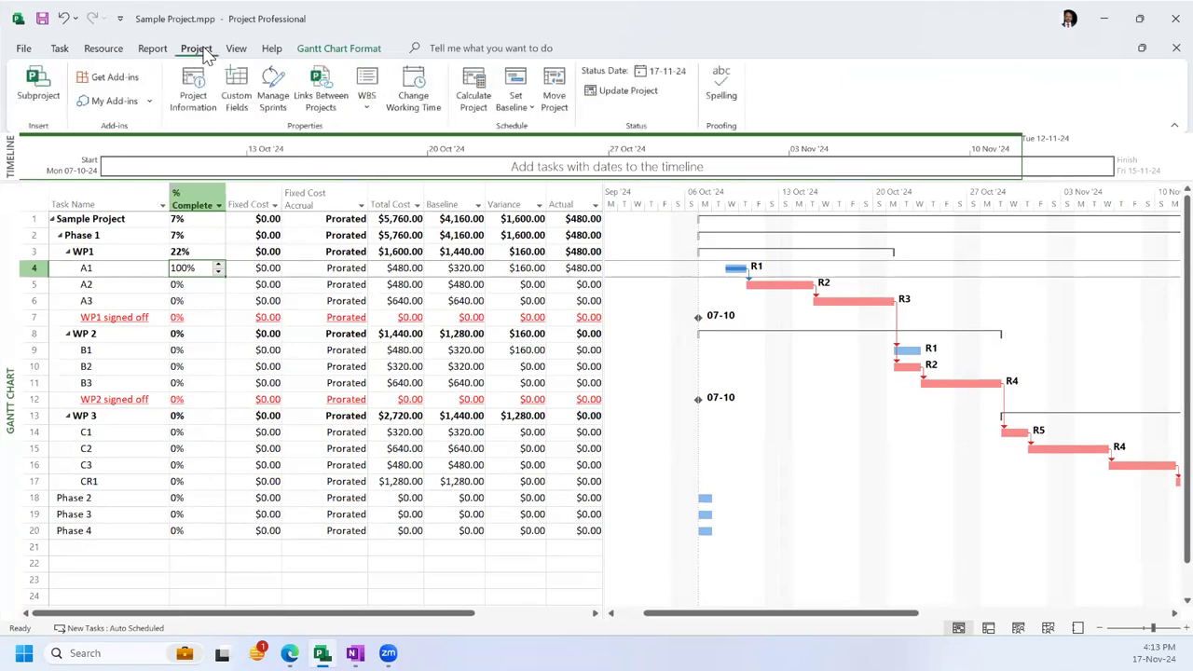
click(236, 49)
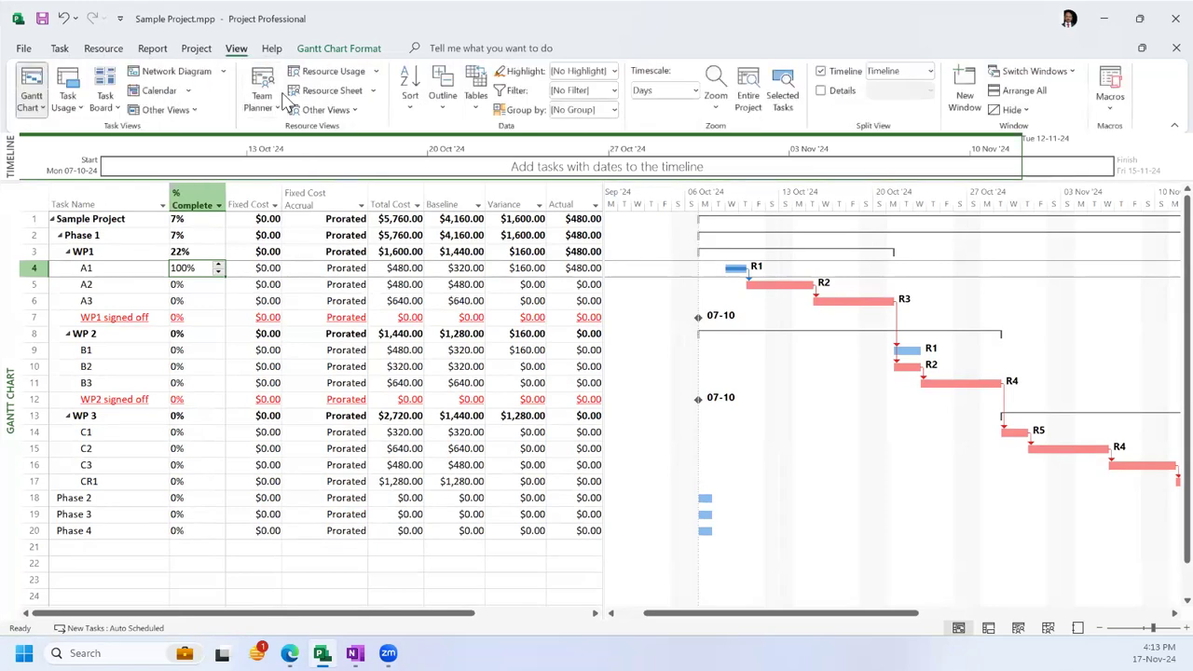
click(322, 92)
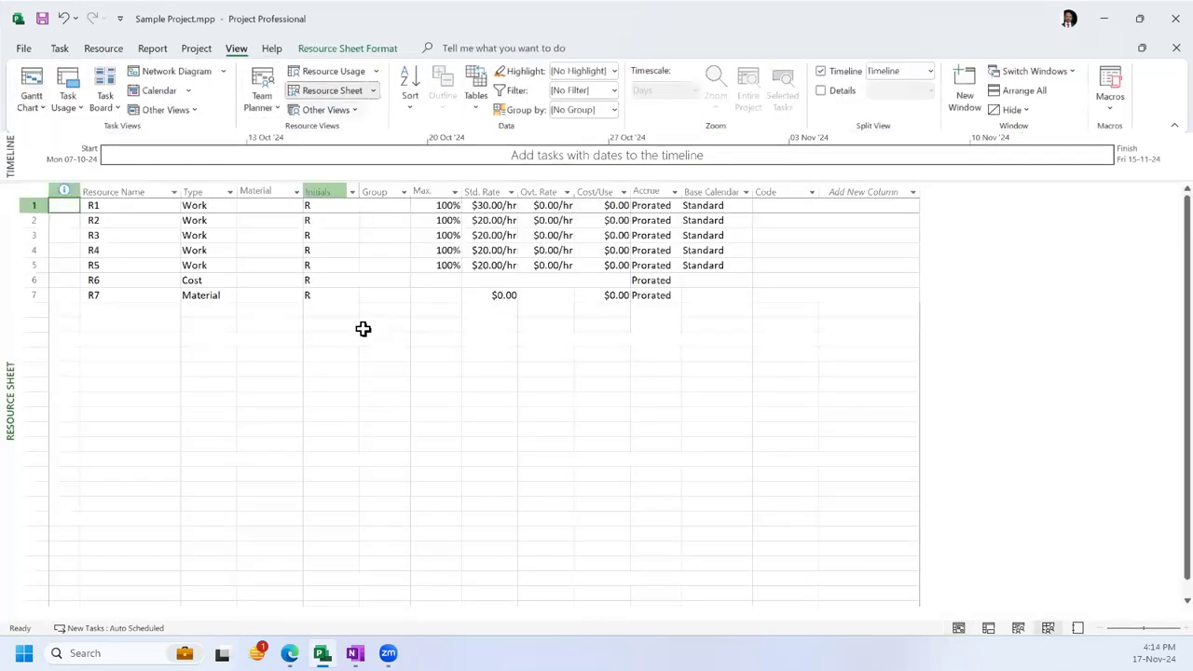
double_click(552, 207)
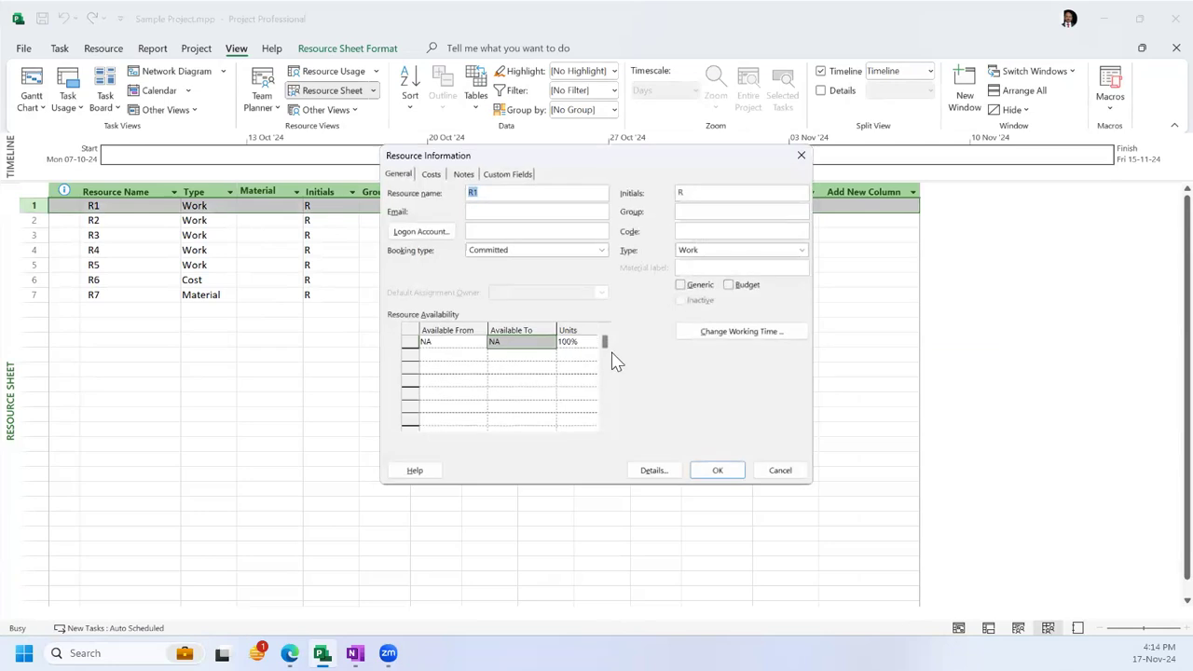
click(720, 471)
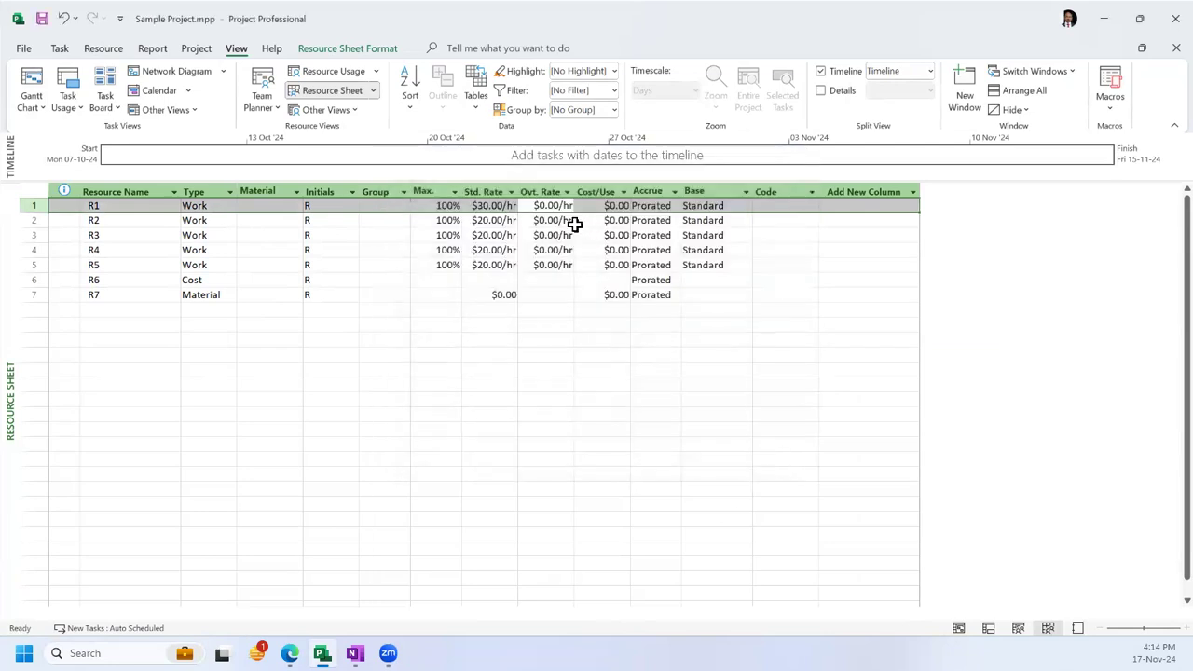
click(551, 205)
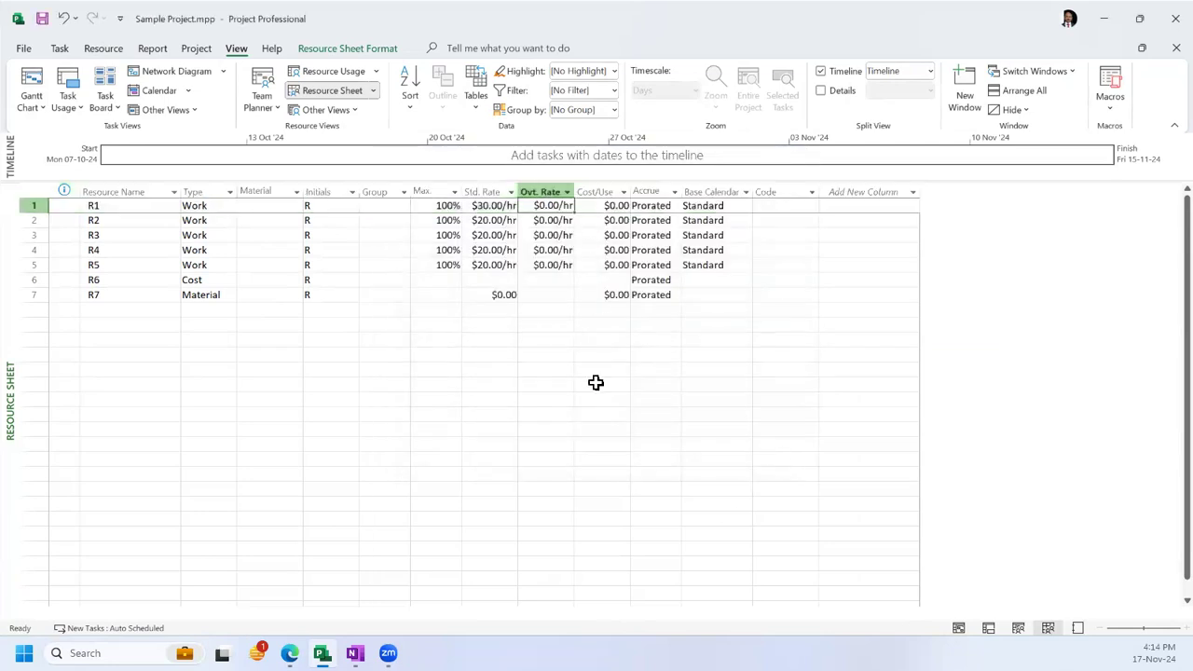
text(40.00)
text(/)
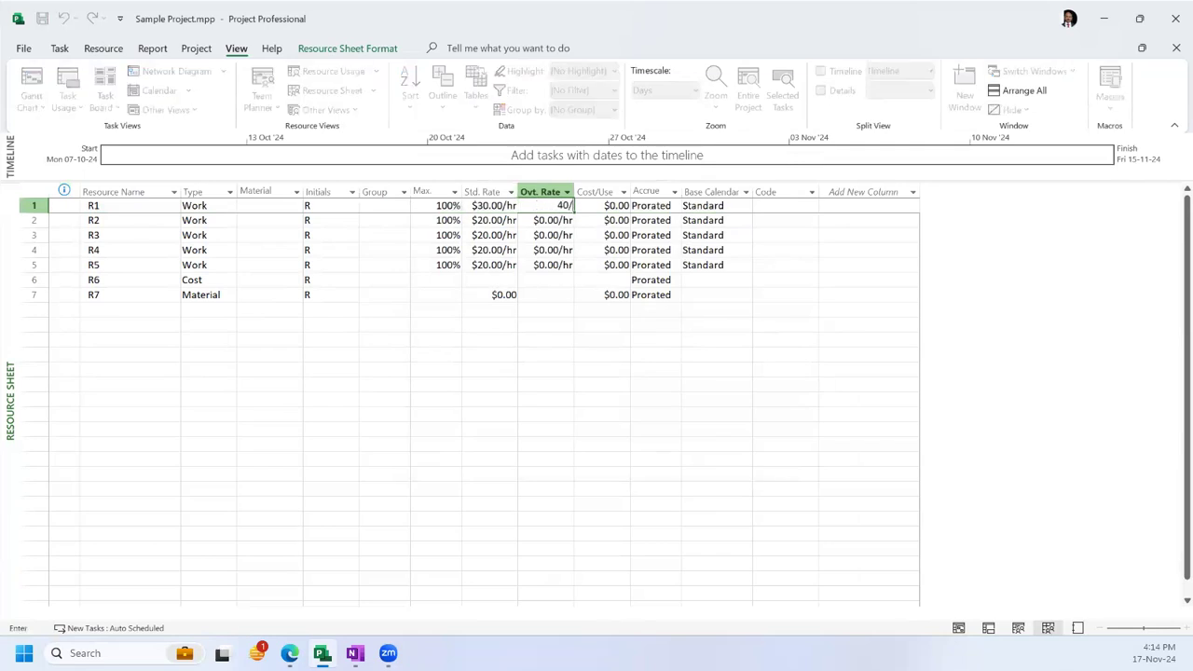
text(hr)
key(Return)
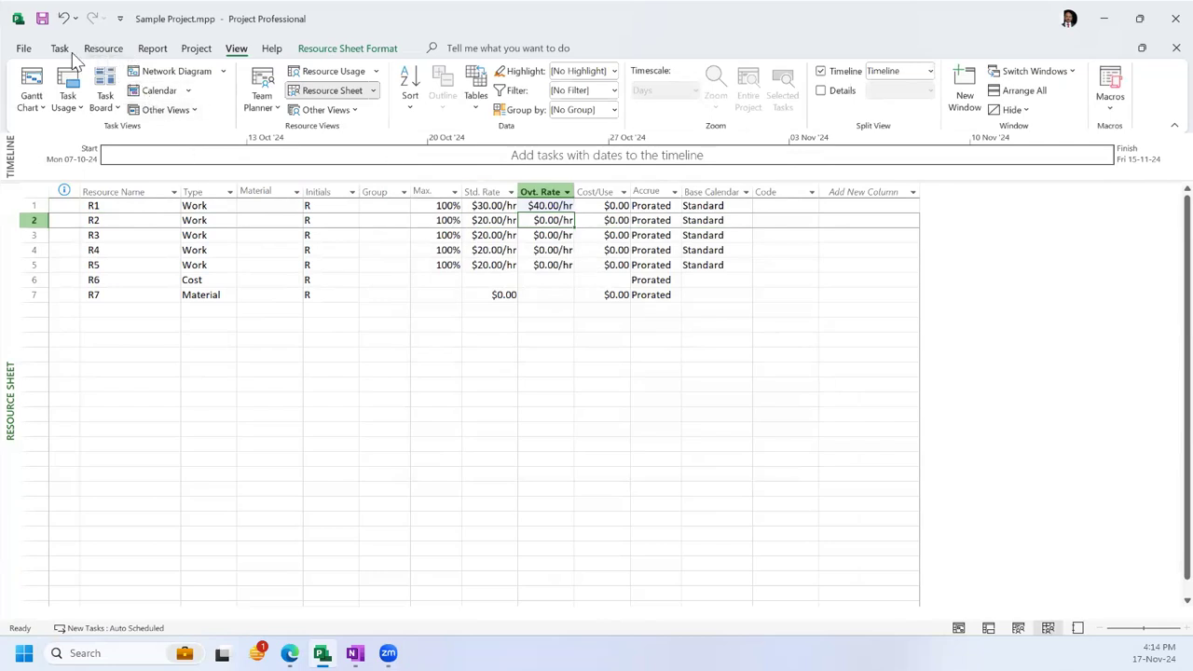
Step: Return to the Gantt Chart and compare task A1's total, baseline and variance costs
click(29, 107)
click(58, 151)
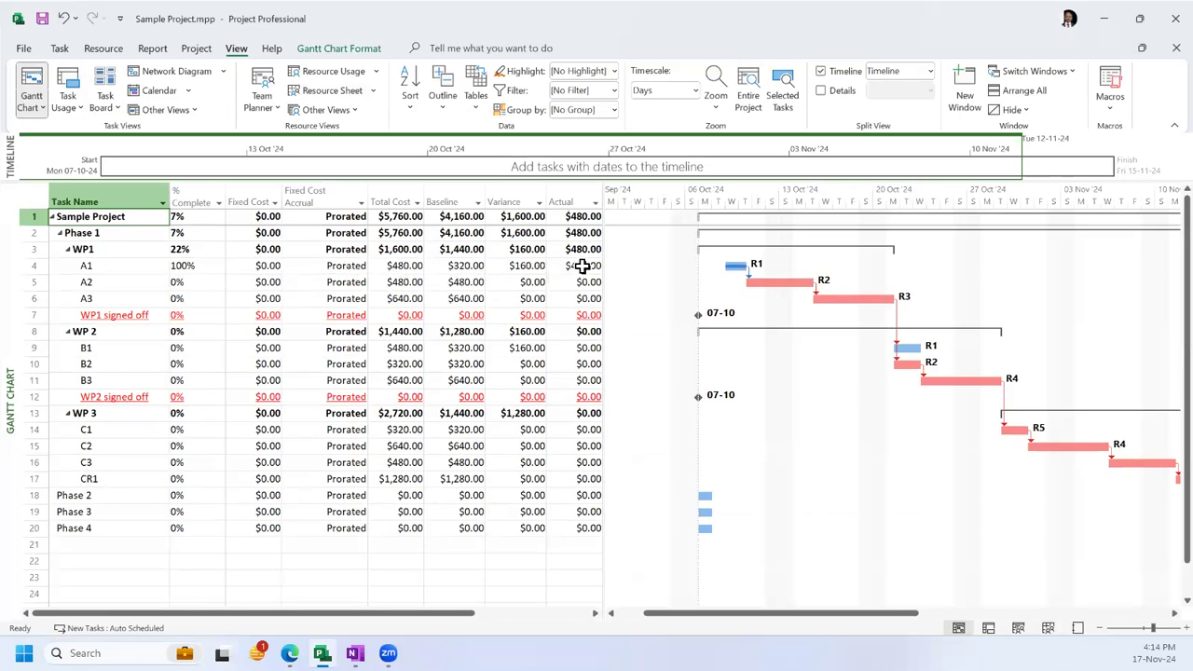
click(403, 265)
key(Right)
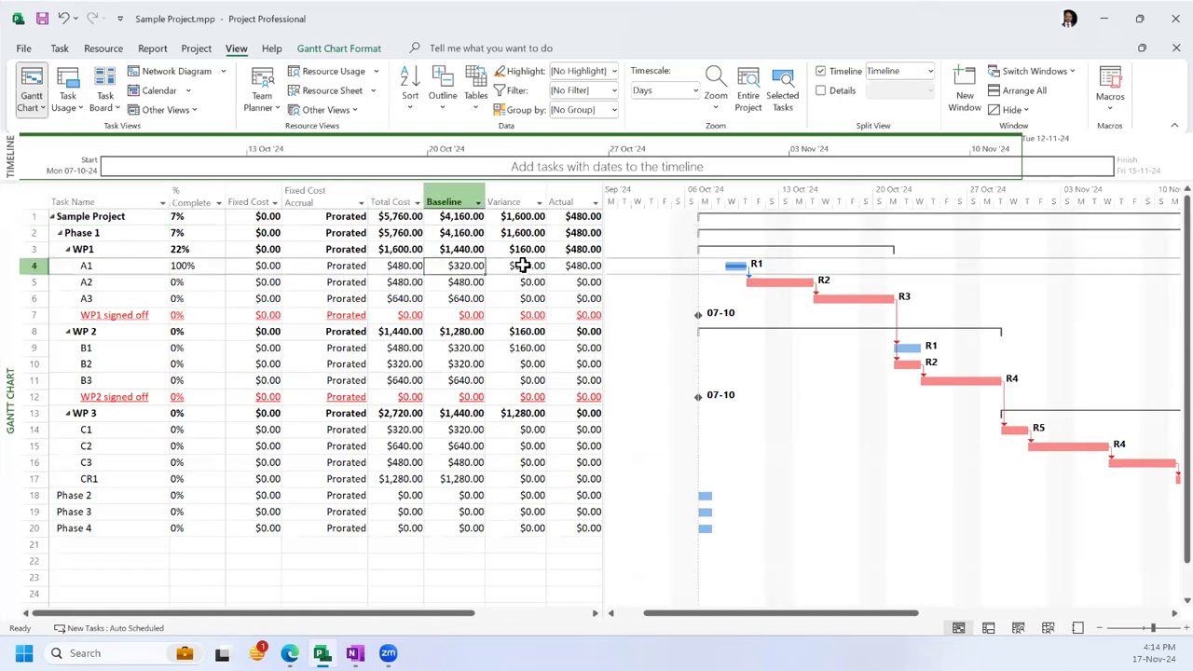
key(Right)
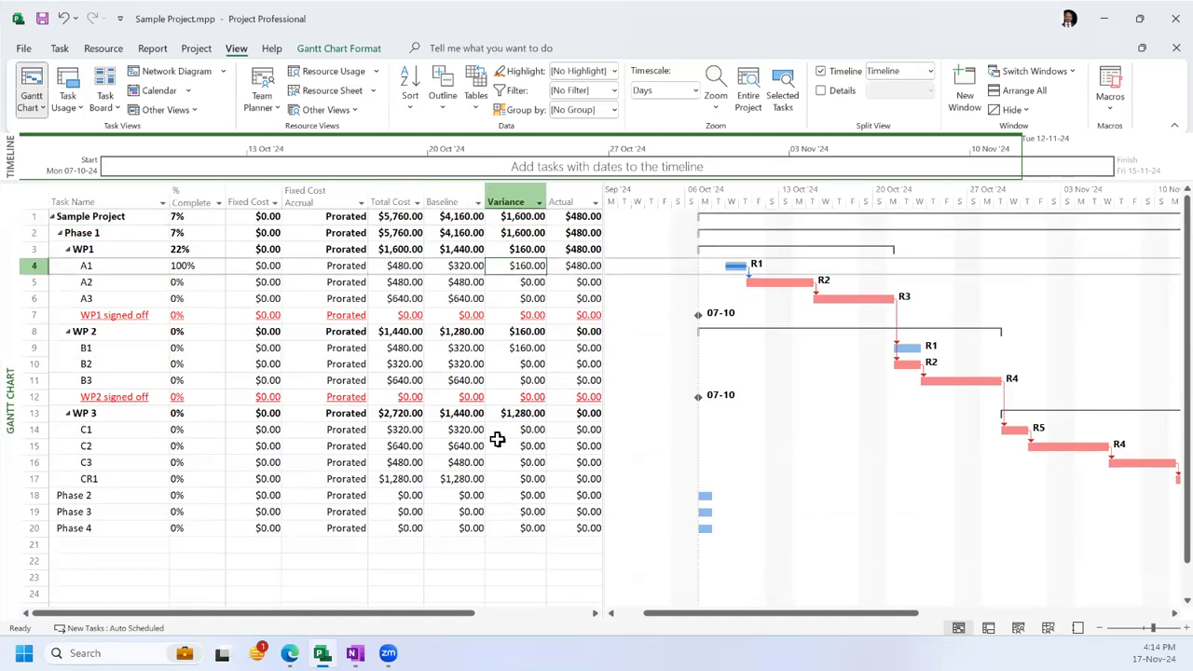
Step: Reset task A1's % Complete to 0% and re-enter 100%, doing this twice to refresh its costs
click(194, 265)
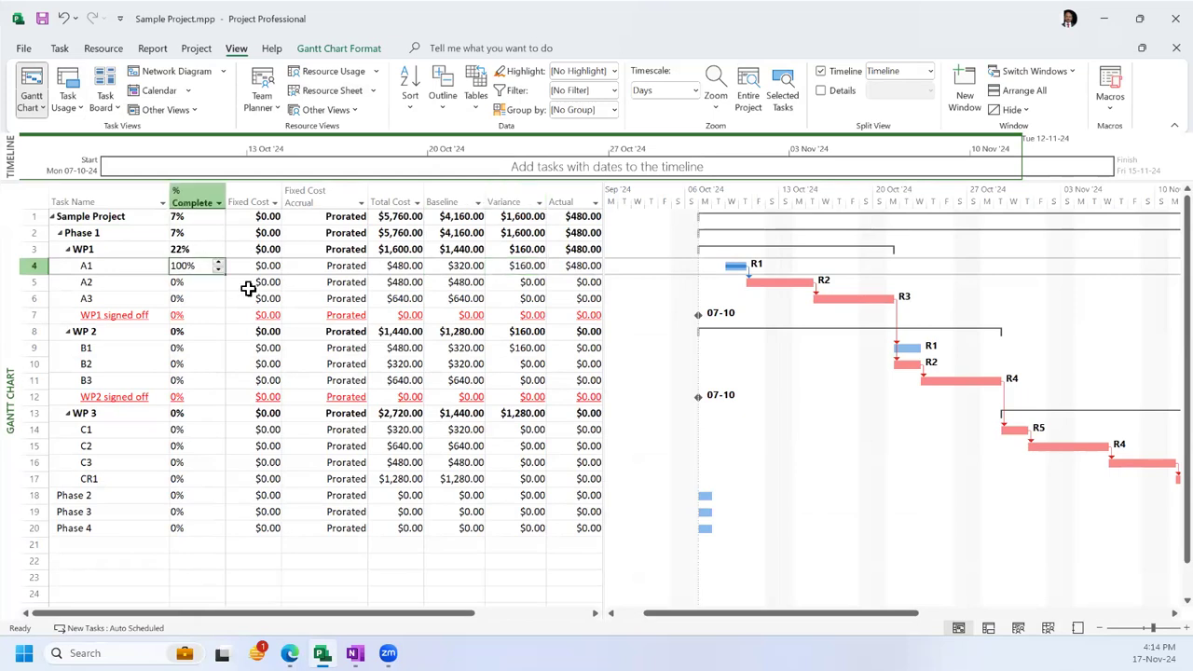
text(0)
key(Return)
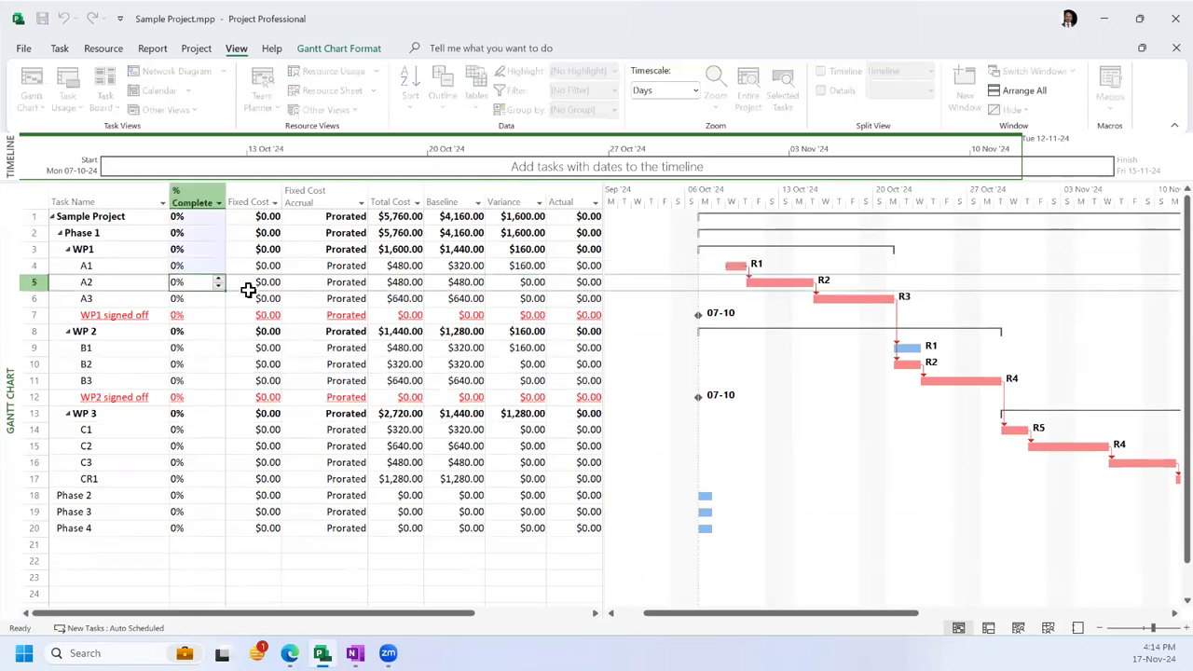
key(Up)
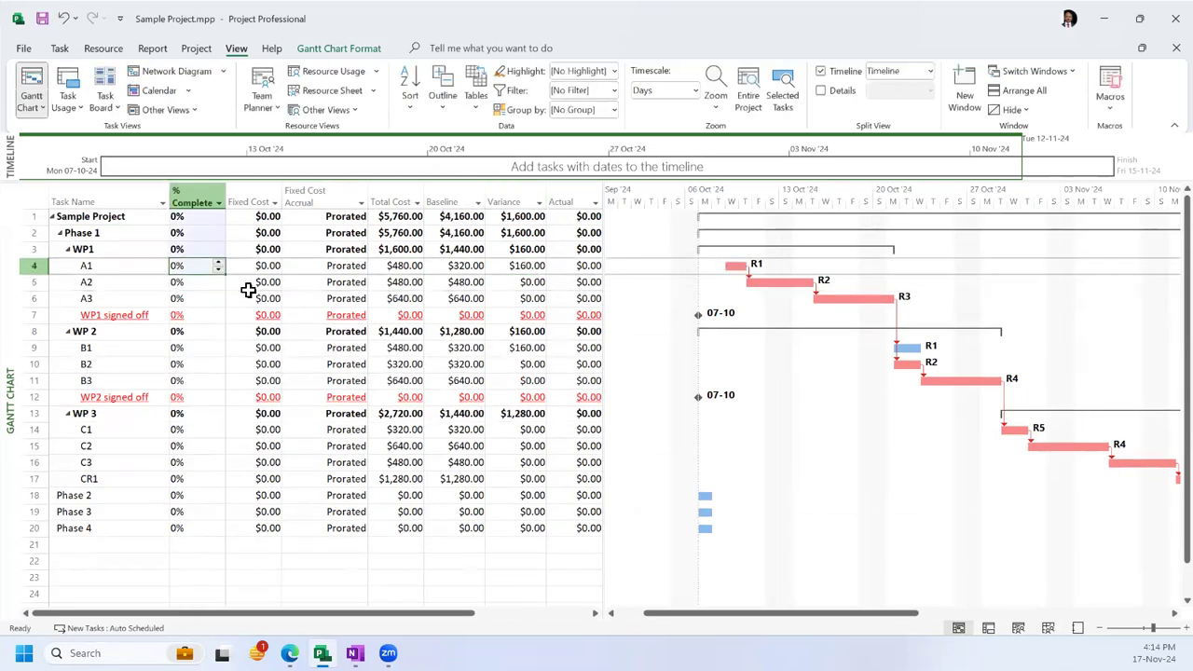
text(100)
key(Return)
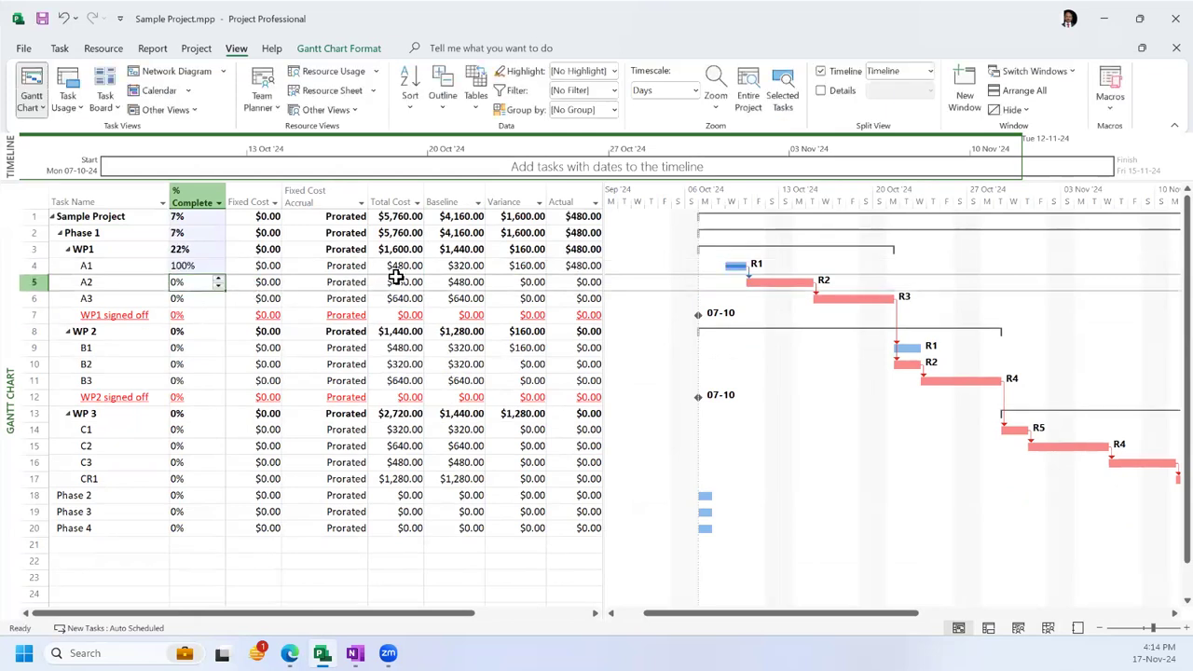
click(198, 266)
text(0)
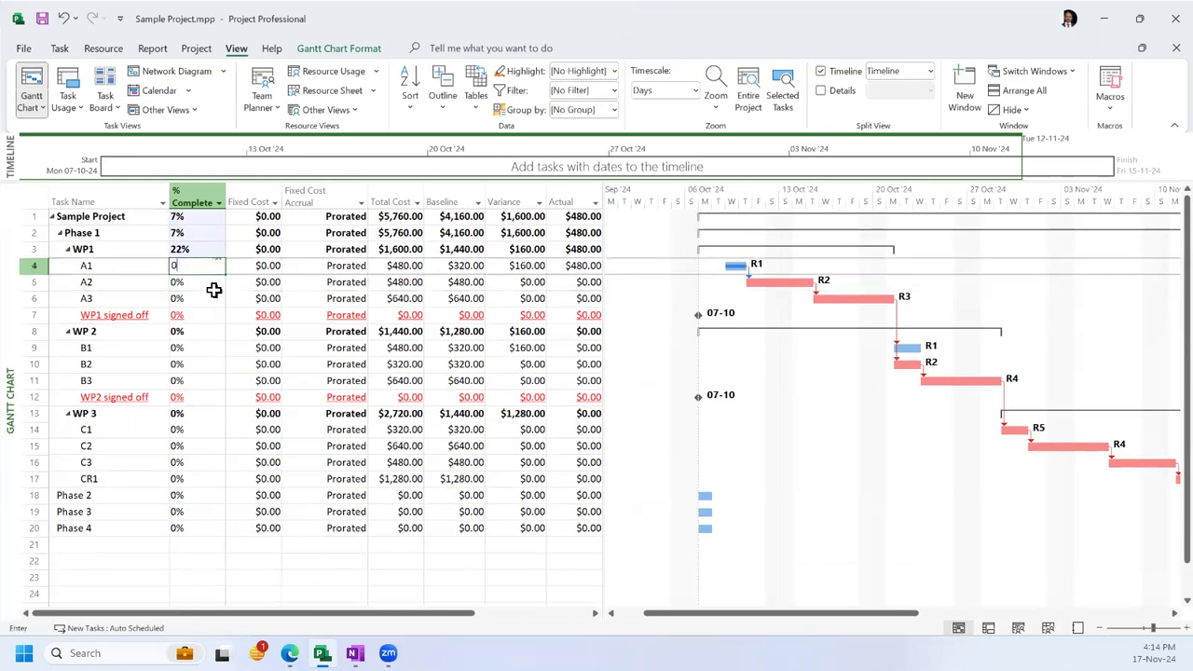
key(Return)
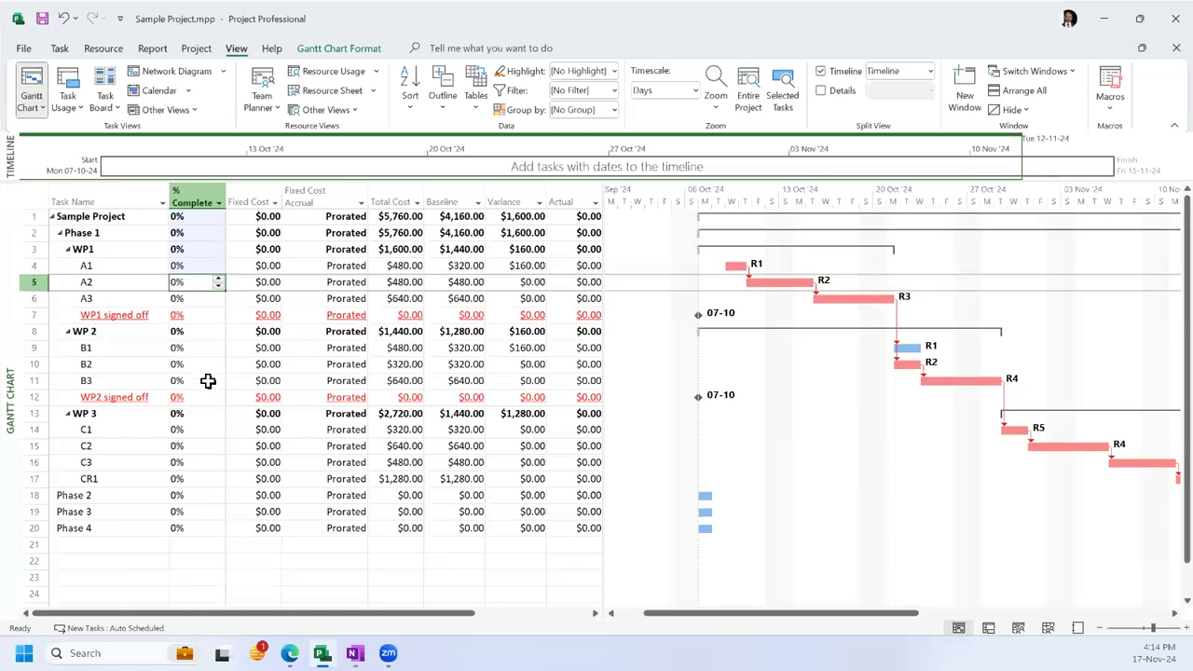
click(207, 381)
click(192, 266)
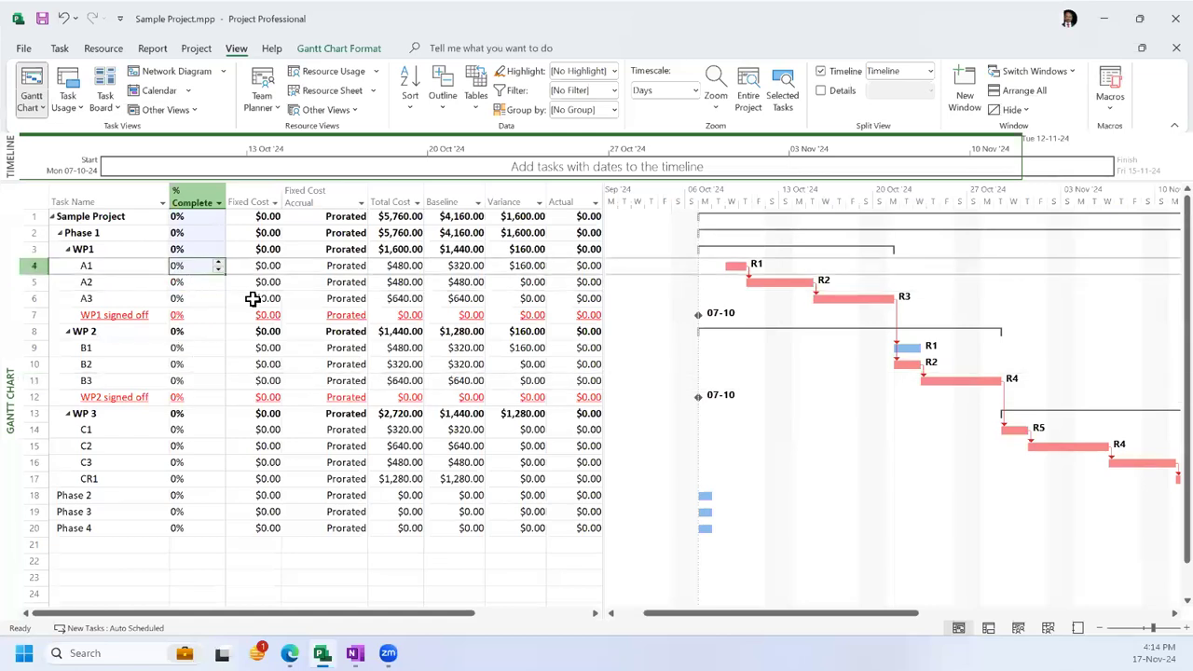
text(100)
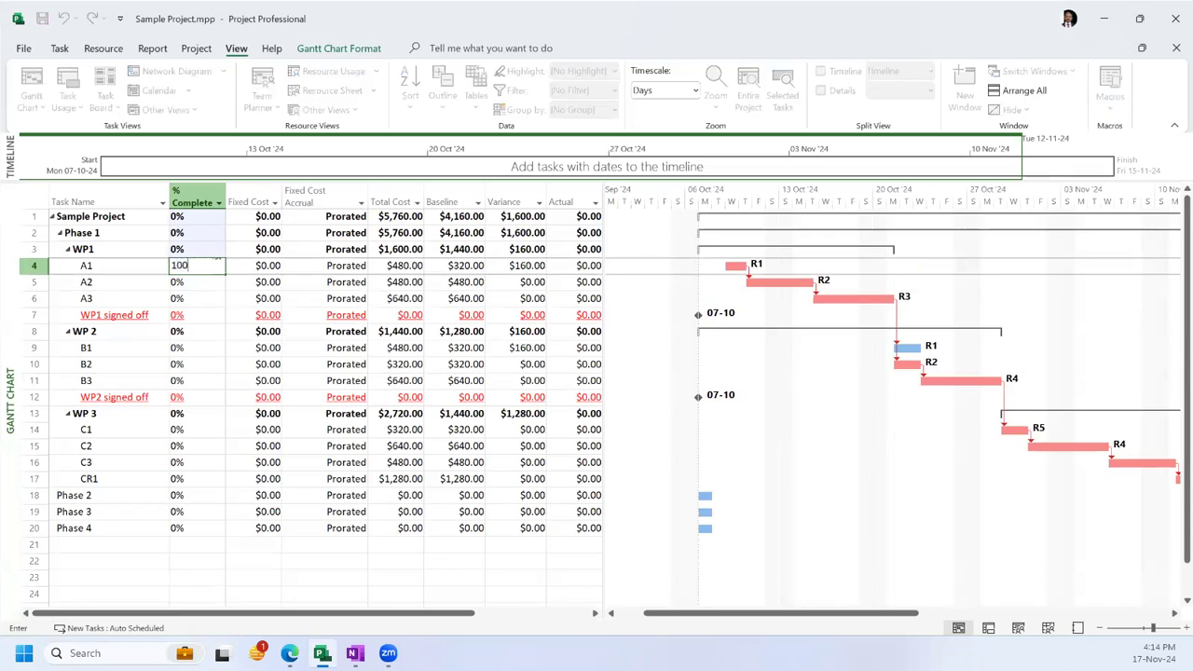
key(Return)
Step: Check task A1's fixed cost, accrual, total cost and cost variance
key(Right)
click(261, 266)
click(334, 265)
click(398, 264)
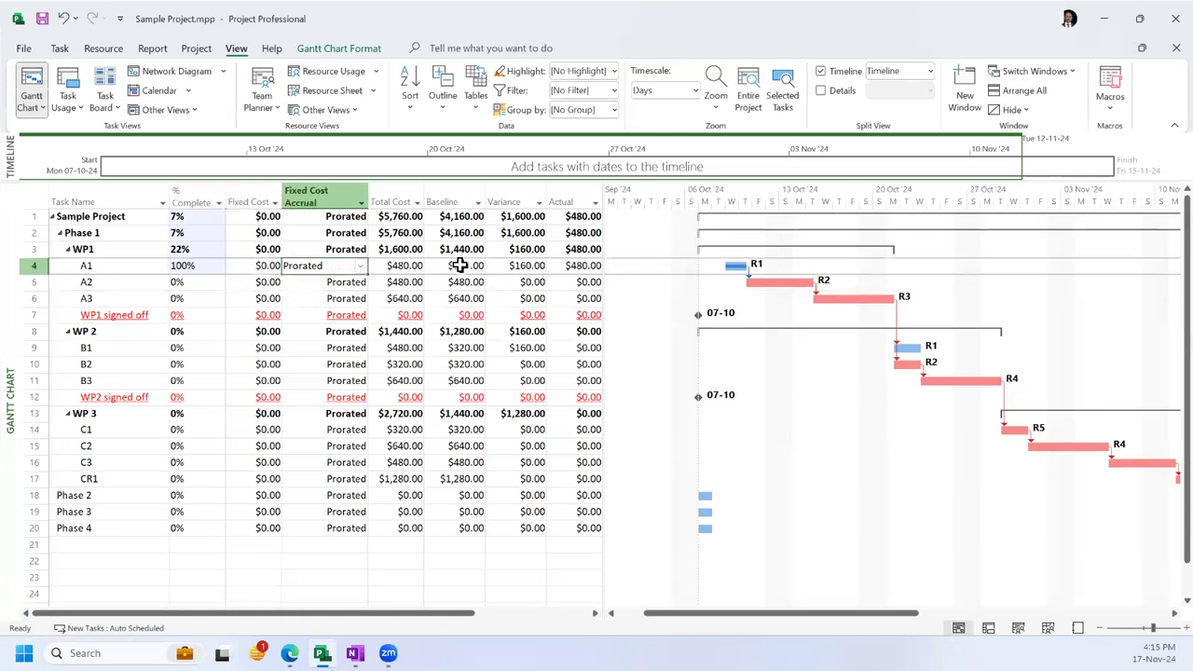
click(511, 264)
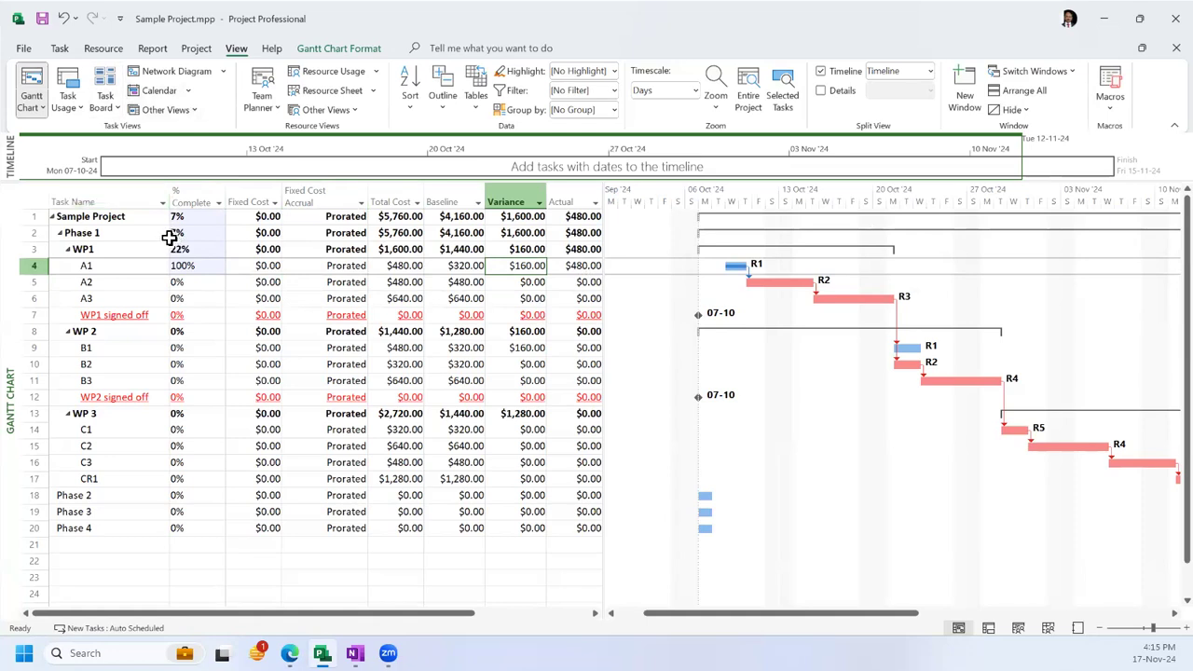
Step: Reset the Gantt Chart view to its default layout and switch to the Resource Sheet
click(31, 102)
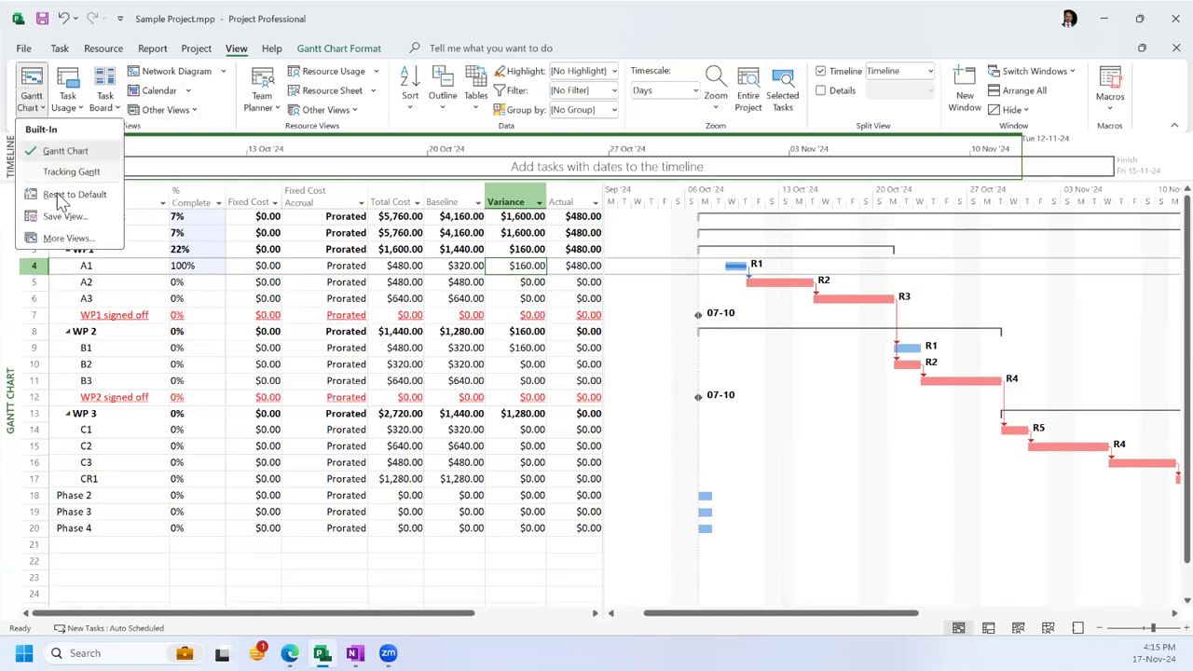
click(73, 196)
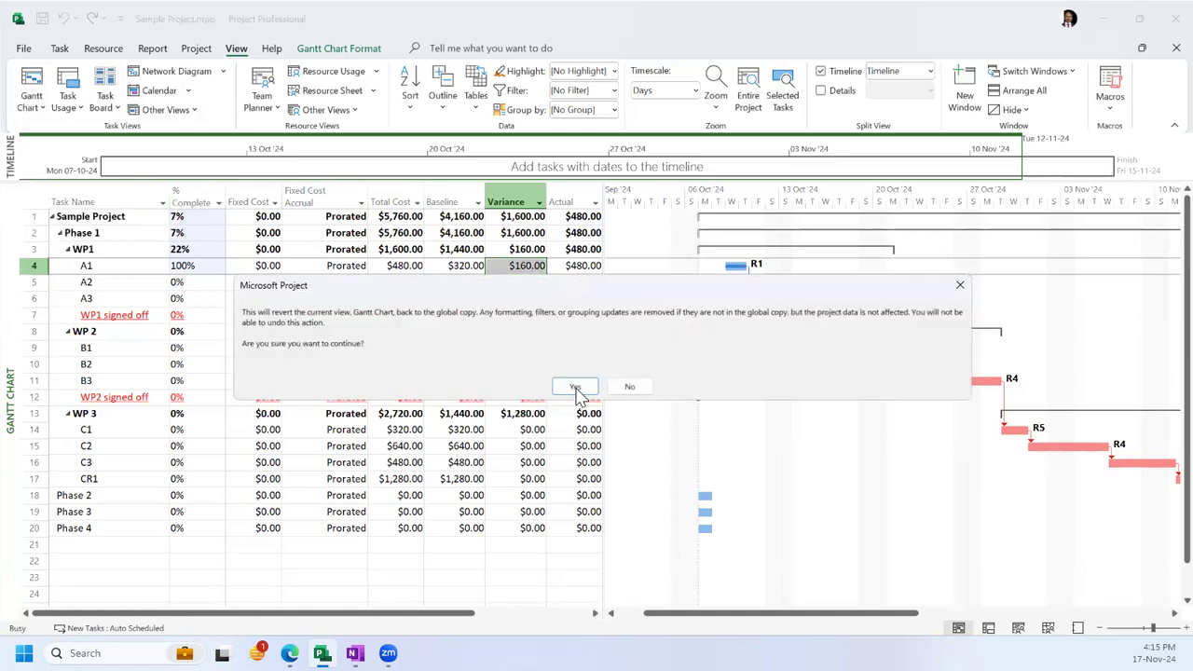
click(575, 388)
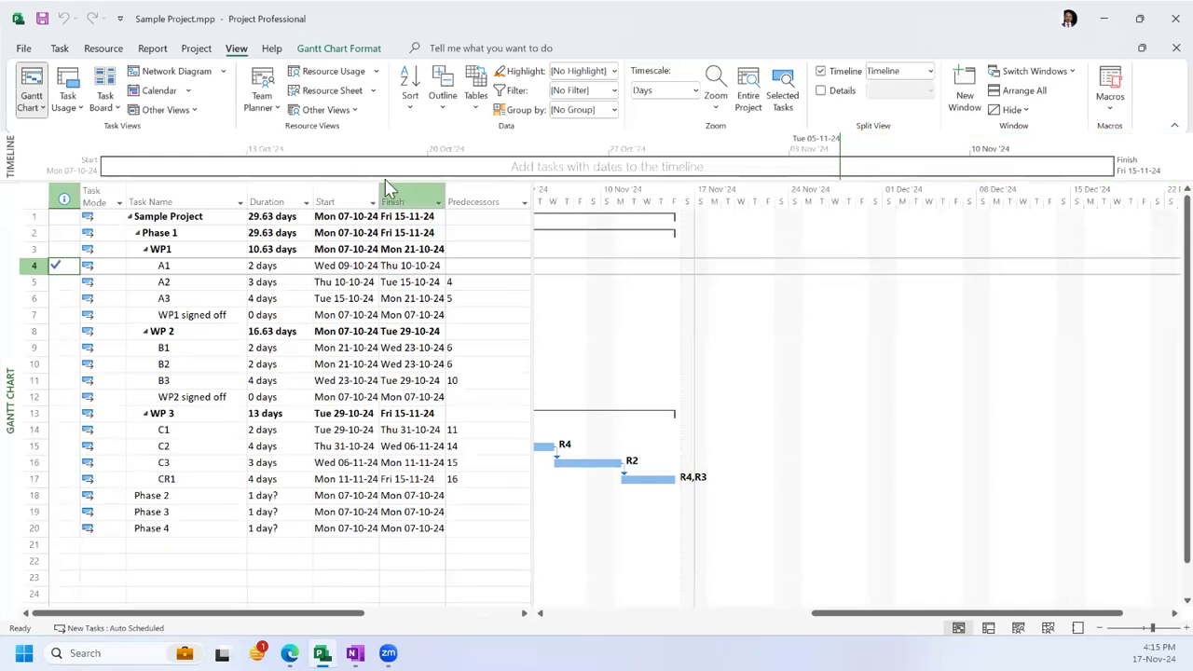
click(347, 74)
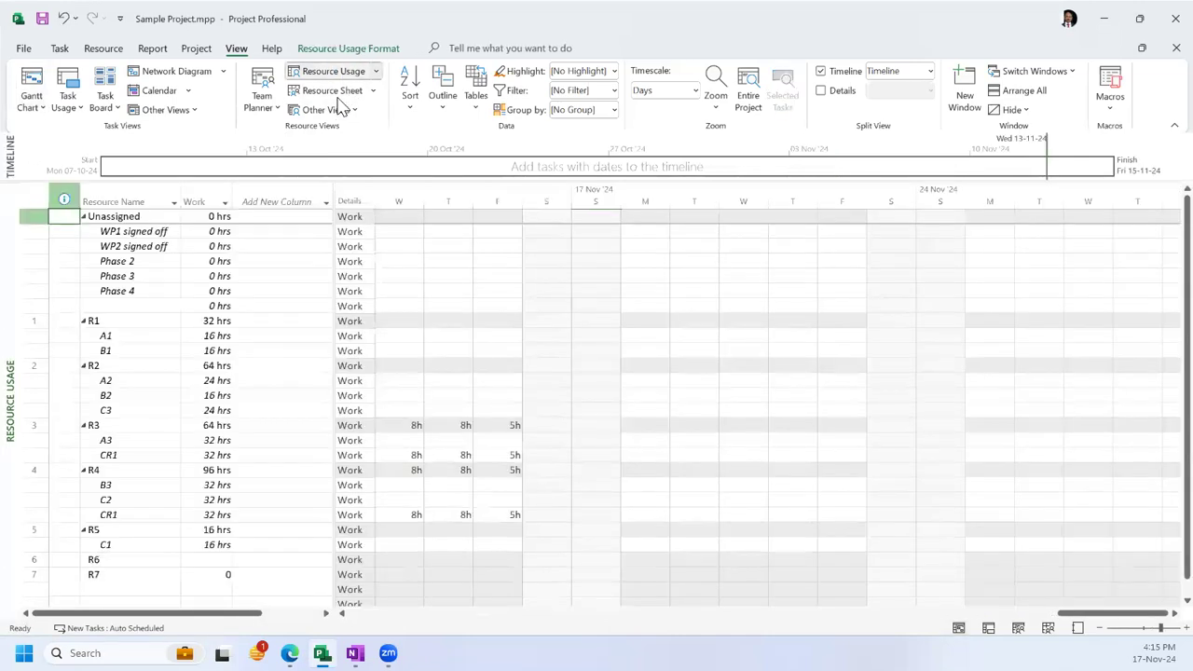
click(328, 90)
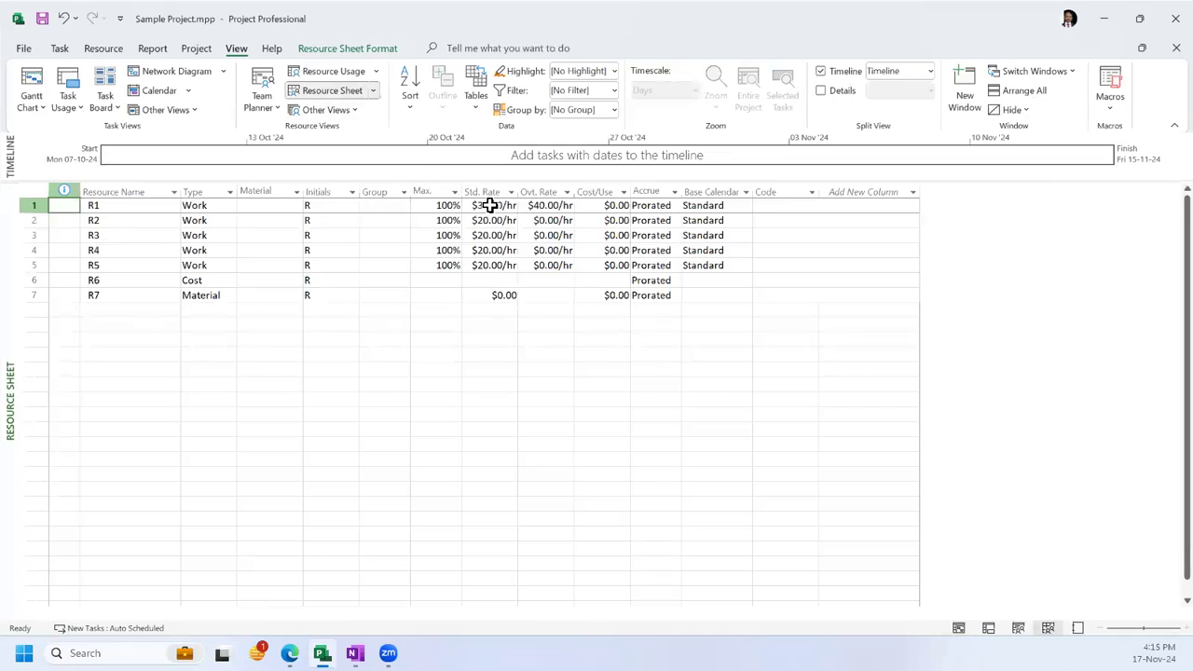
Step: Review the project information and the working times of R1's Overtime day exception in its calendar
click(196, 50)
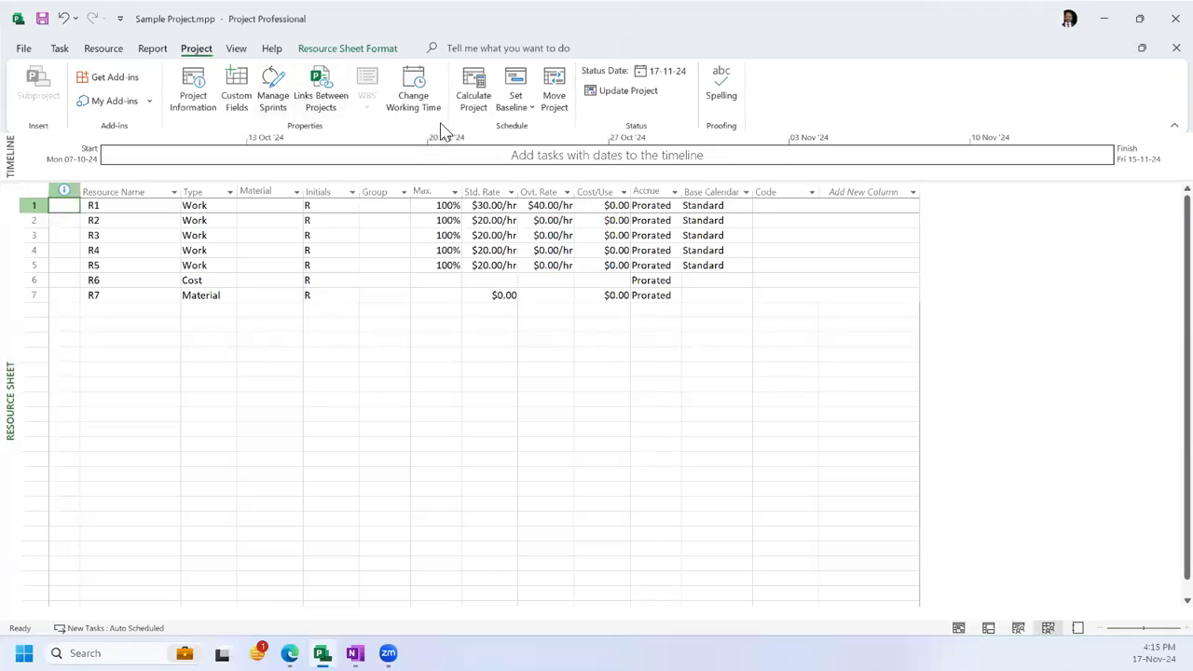
click(191, 103)
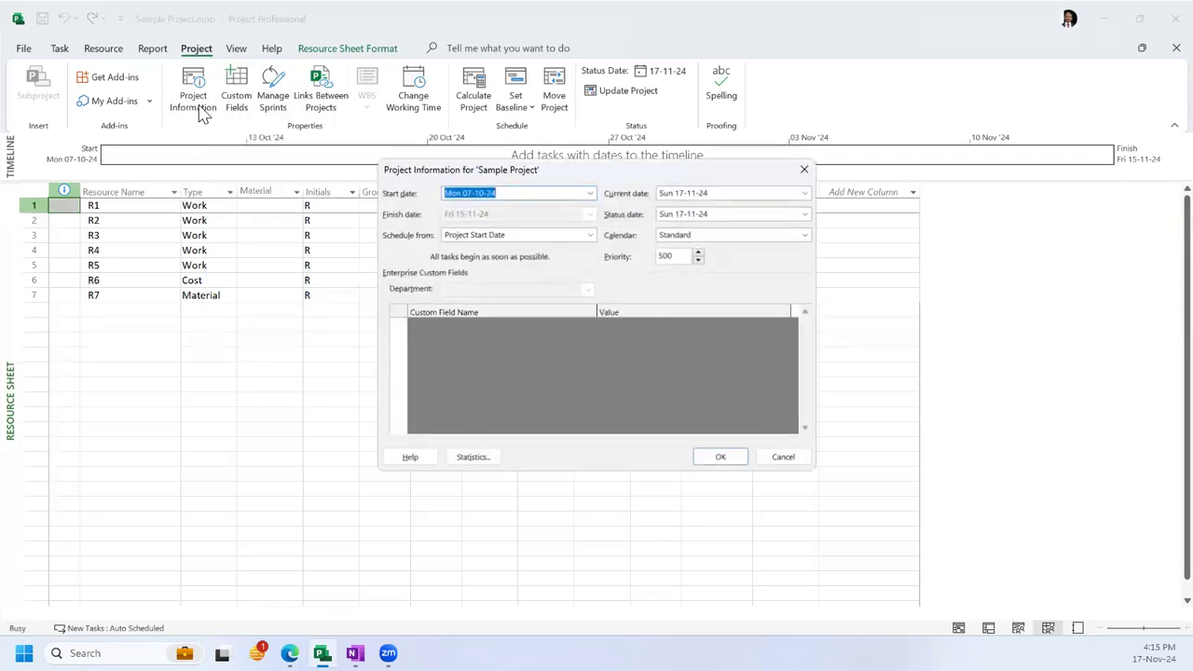
click(773, 451)
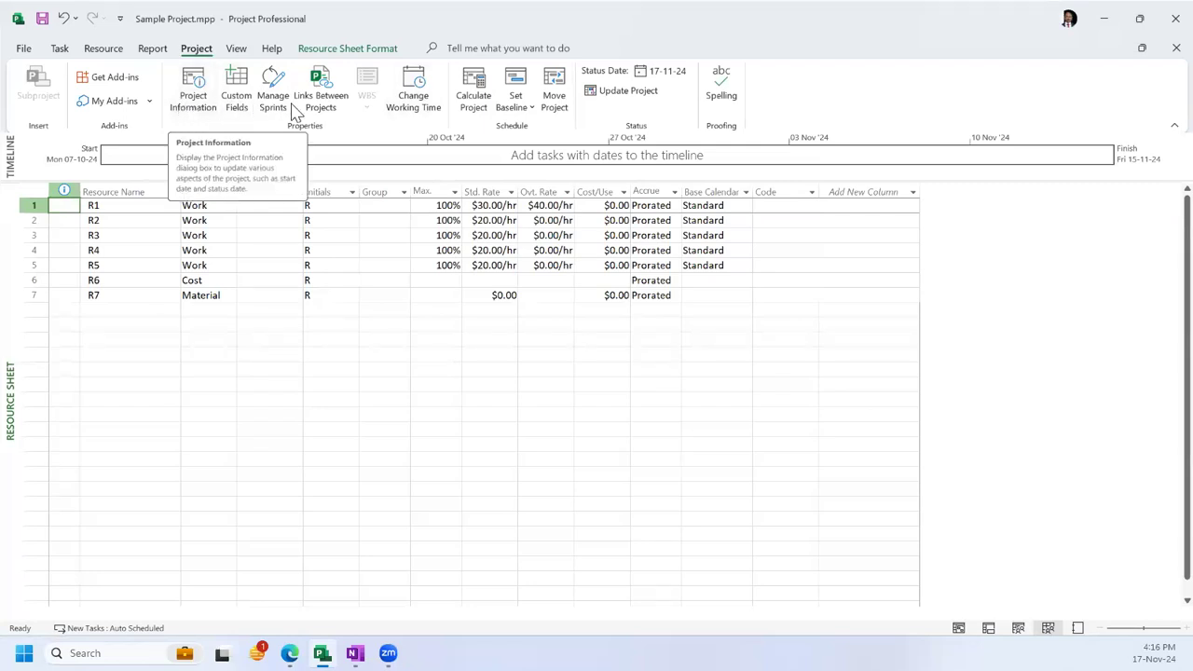
click(425, 110)
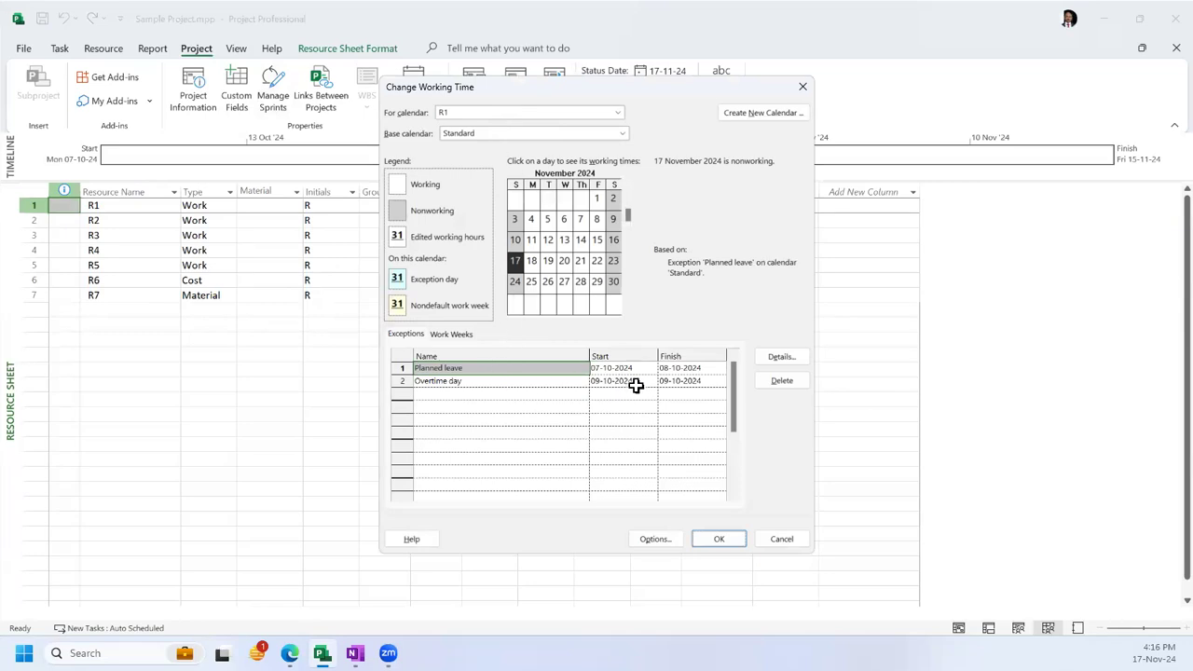
click(687, 380)
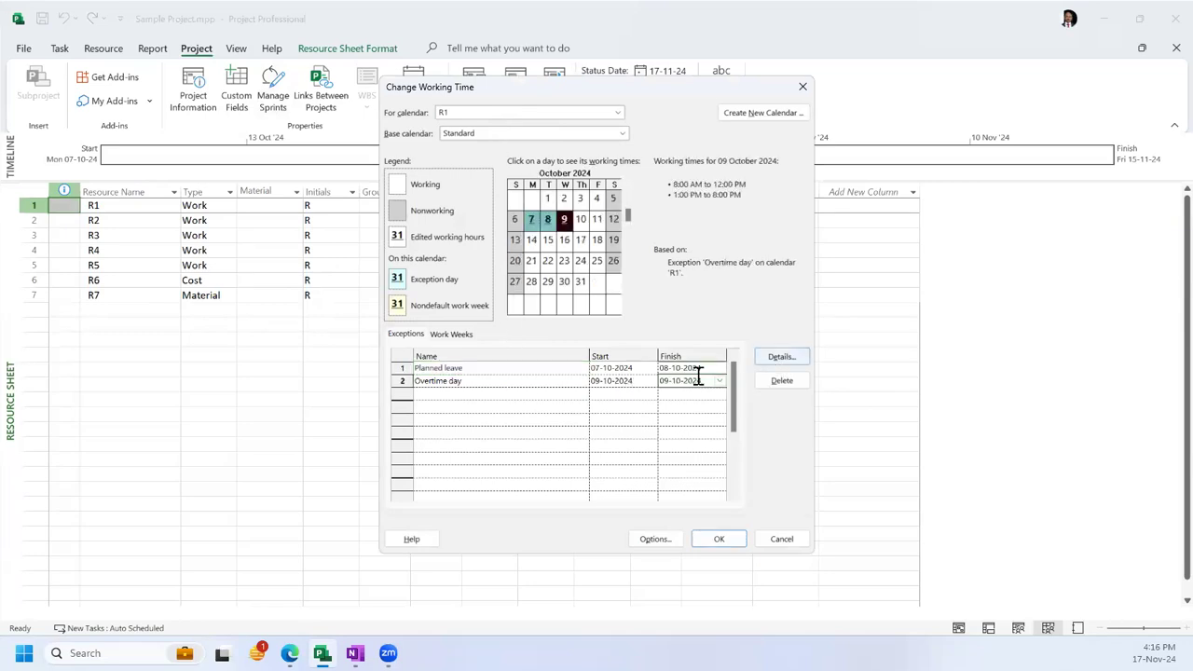
click(402, 380)
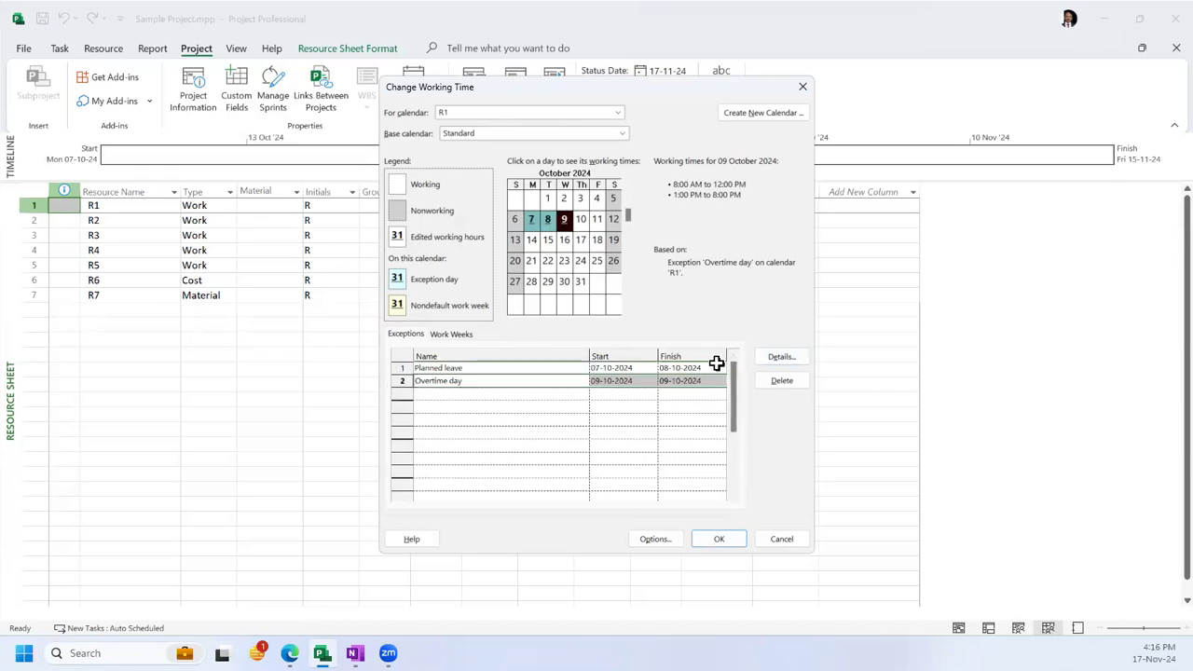
click(797, 364)
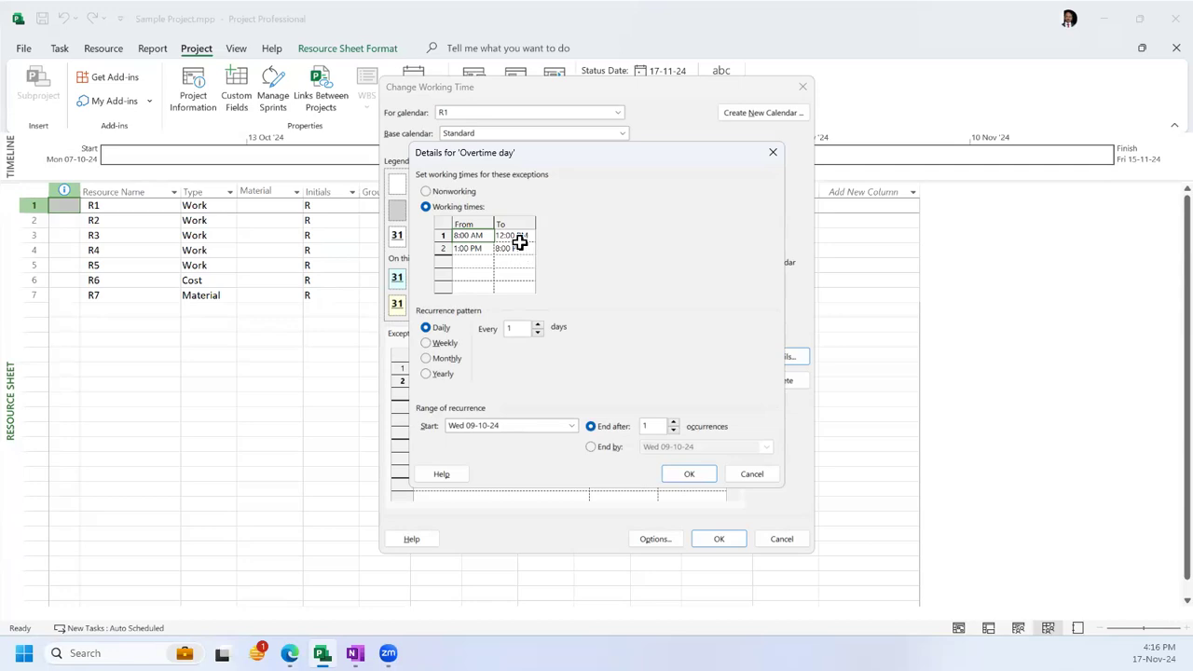
click(689, 477)
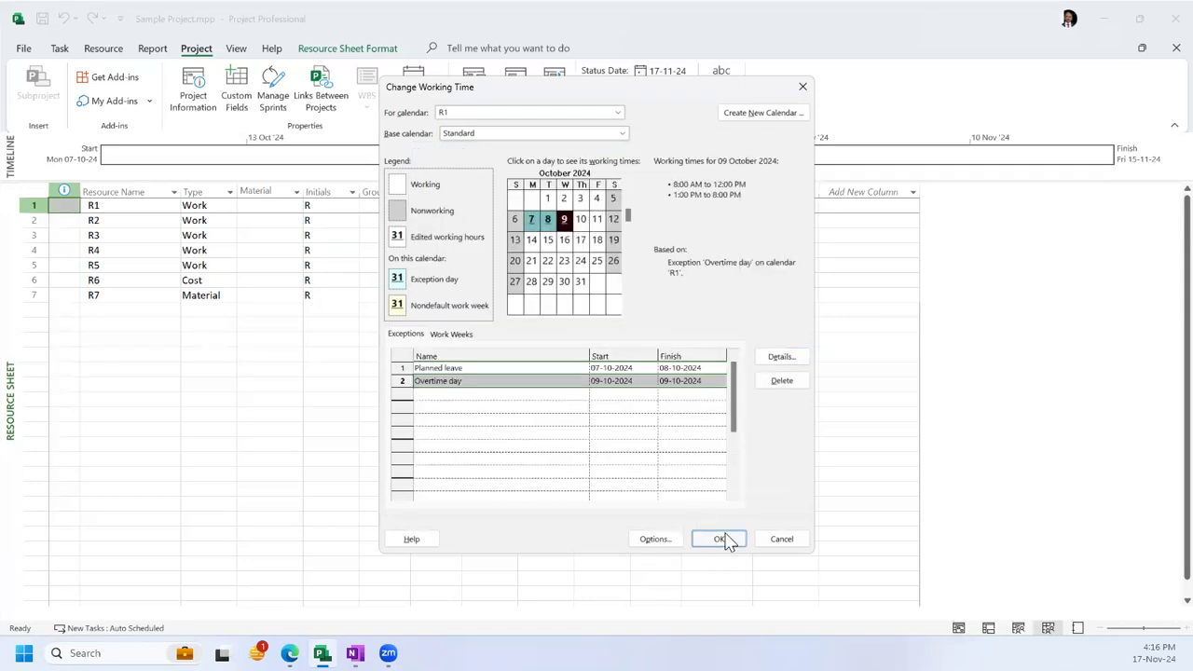
click(723, 541)
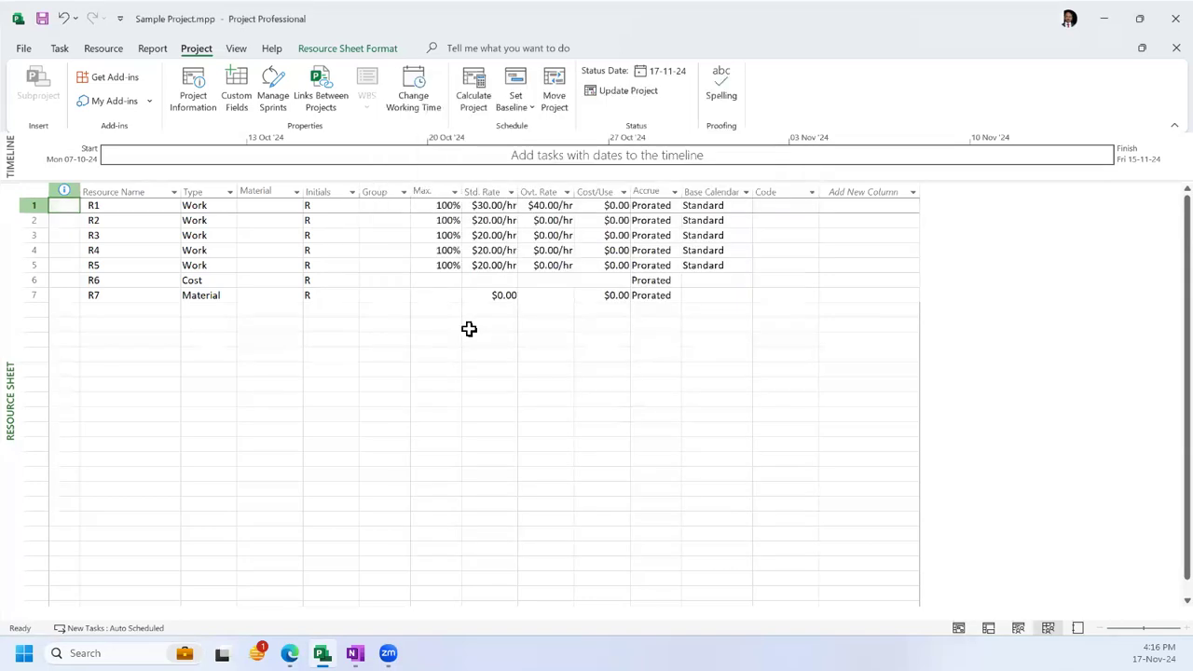
Step: Set resource R1's availability from 17-11-2024 to 17-11-2024 in its resource information
click(423, 325)
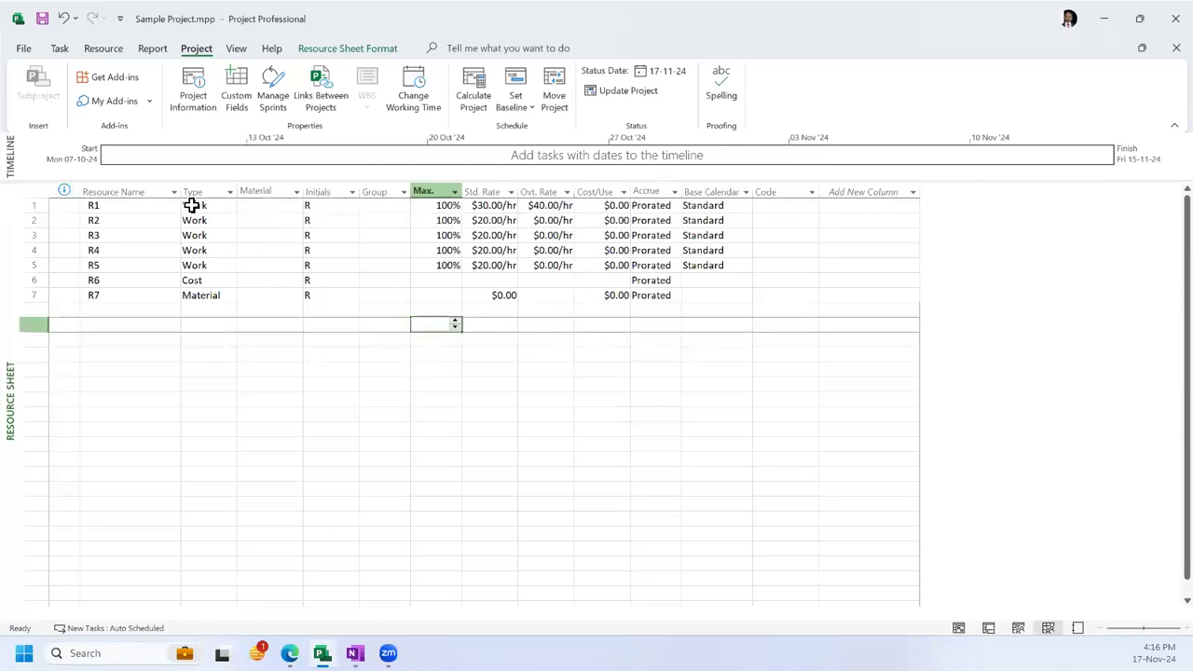
click(126, 209)
double_click(129, 213)
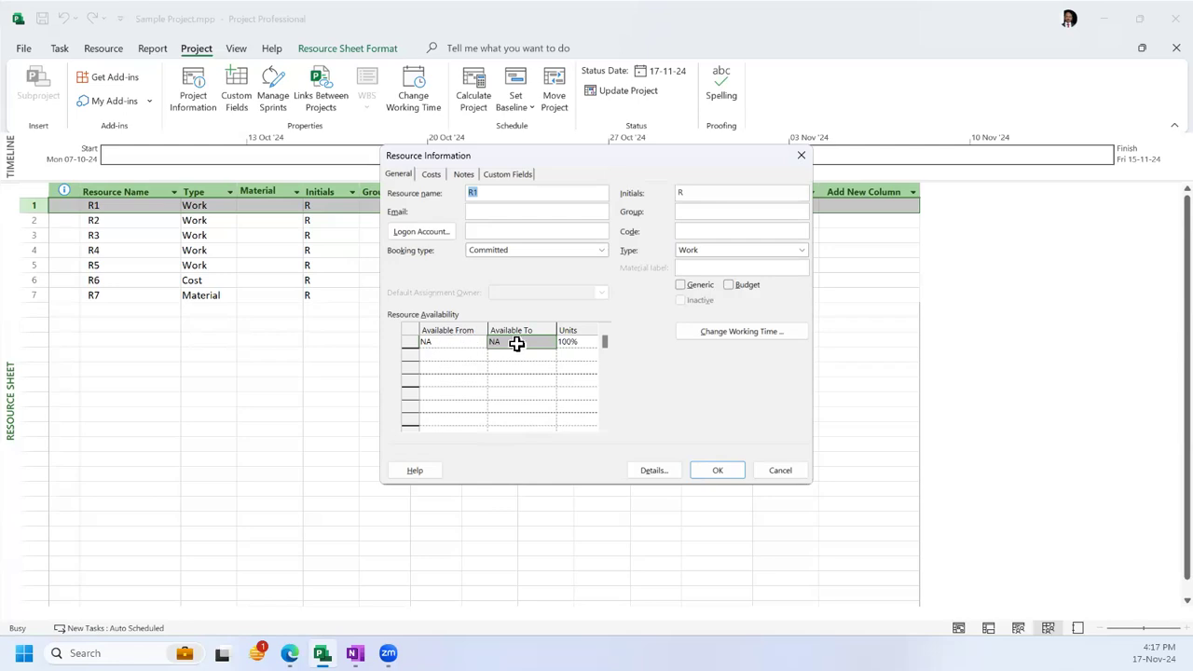
click(452, 343)
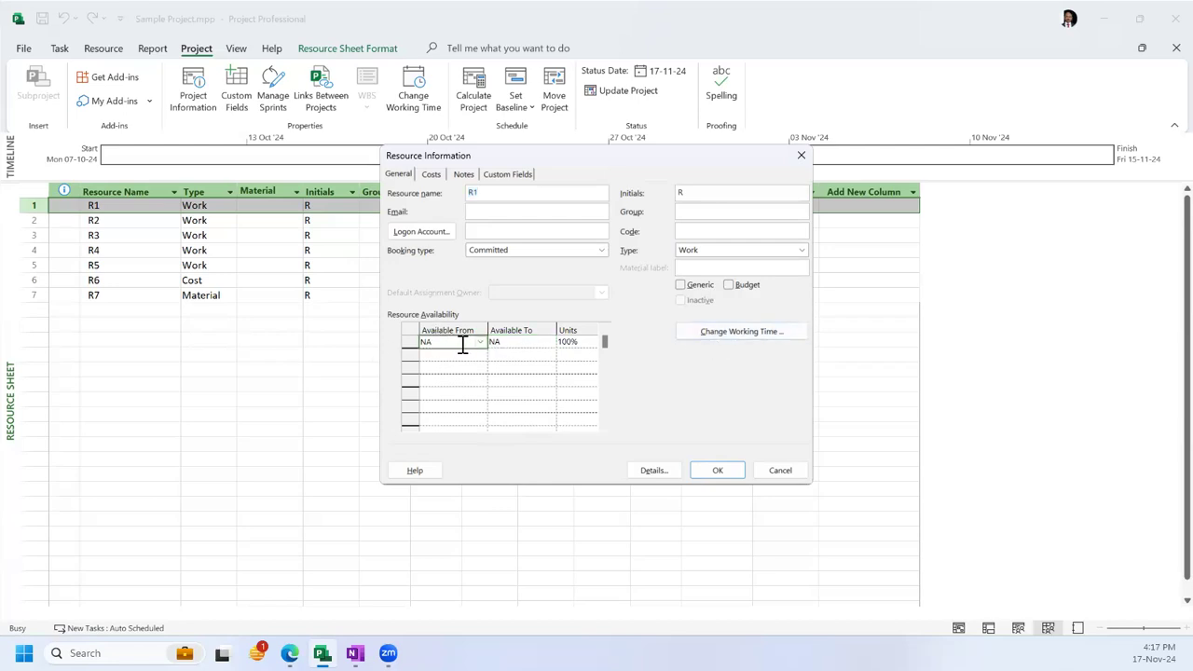
text(8)
text(7-11-2024)
click(512, 343)
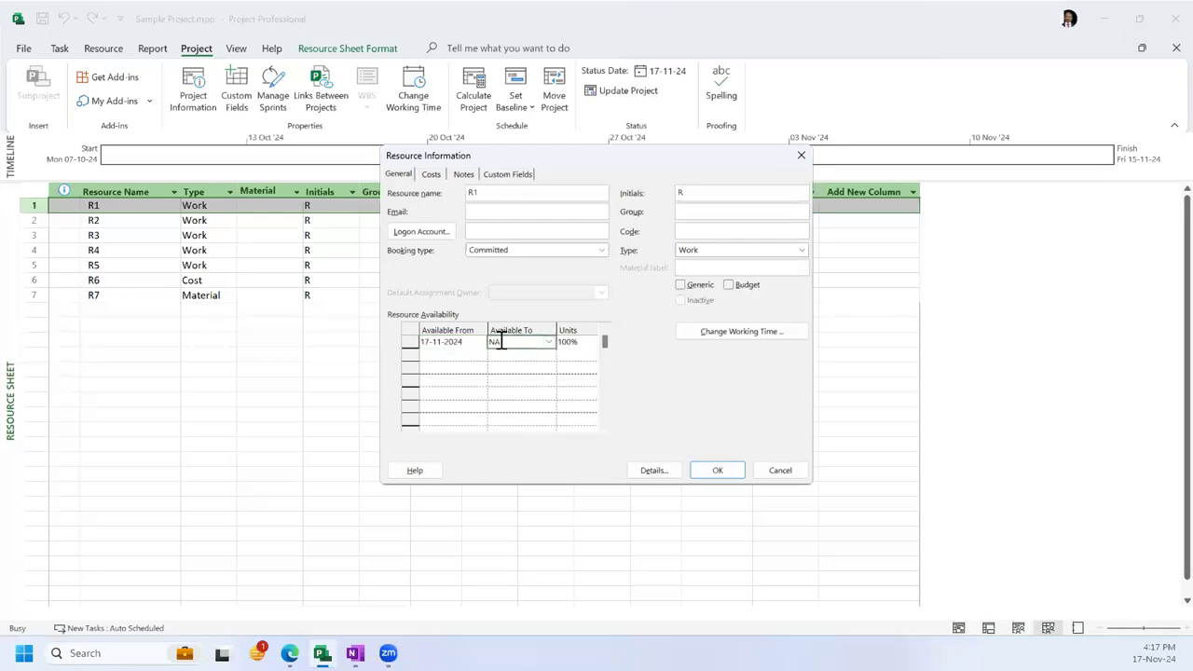
text(17-11-2024)
key(Return)
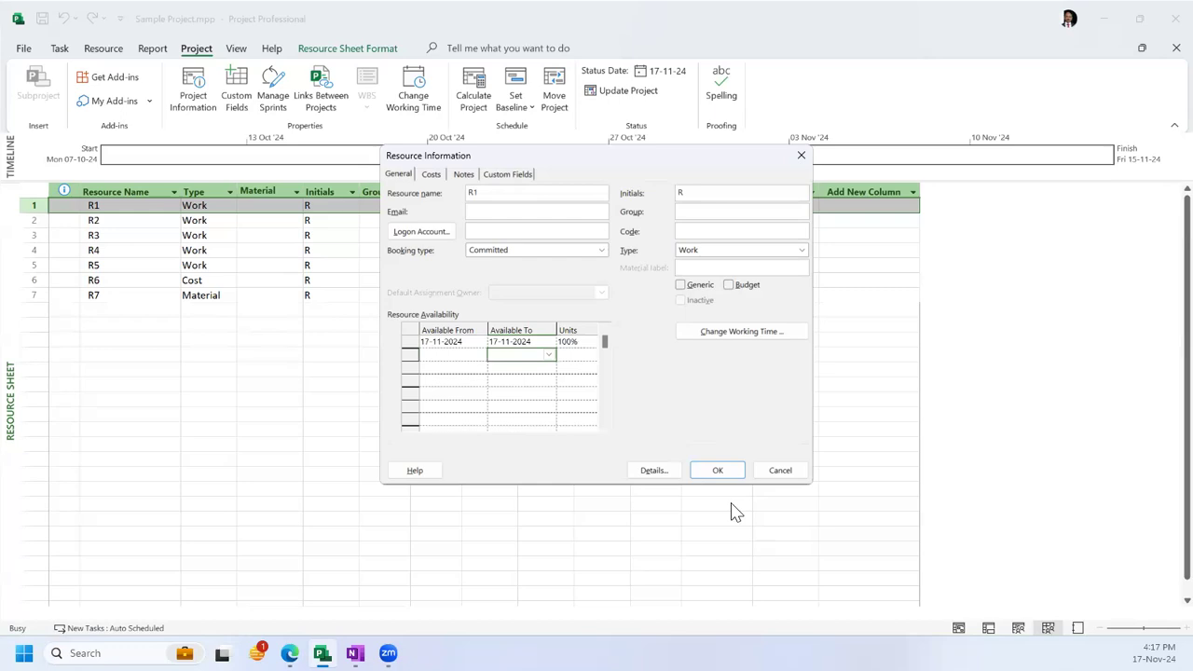
Step: Review R1's cost rate tables, notes and custom fields in its resource information
click(432, 176)
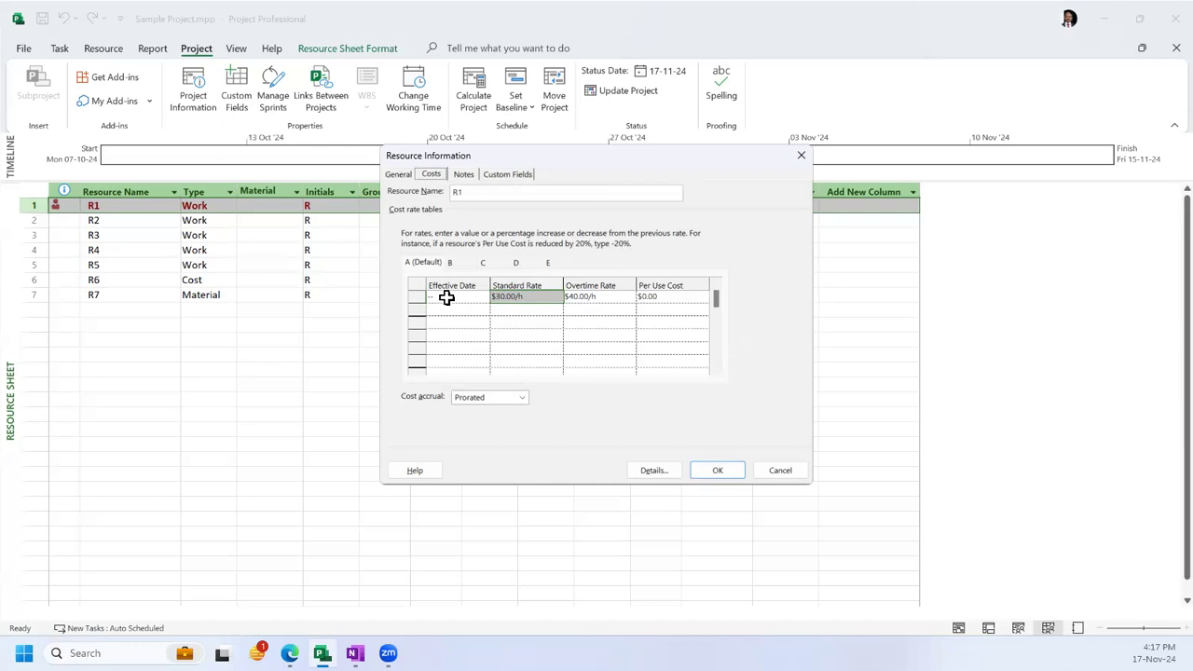
click(464, 176)
click(500, 177)
click(406, 177)
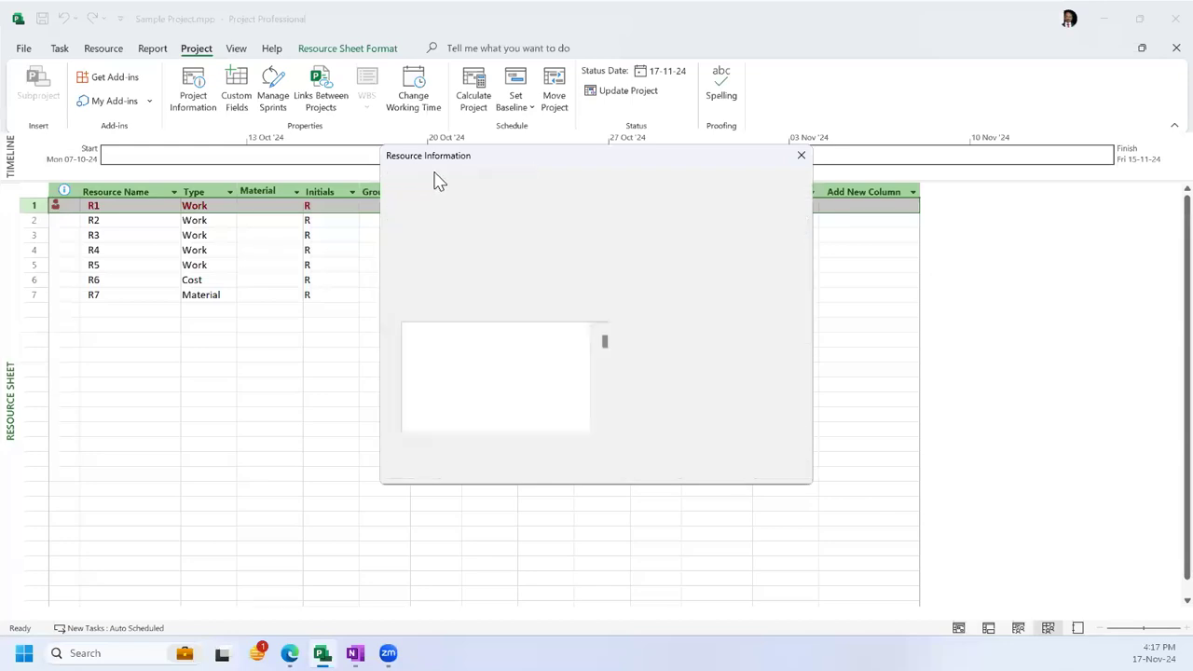
click(433, 176)
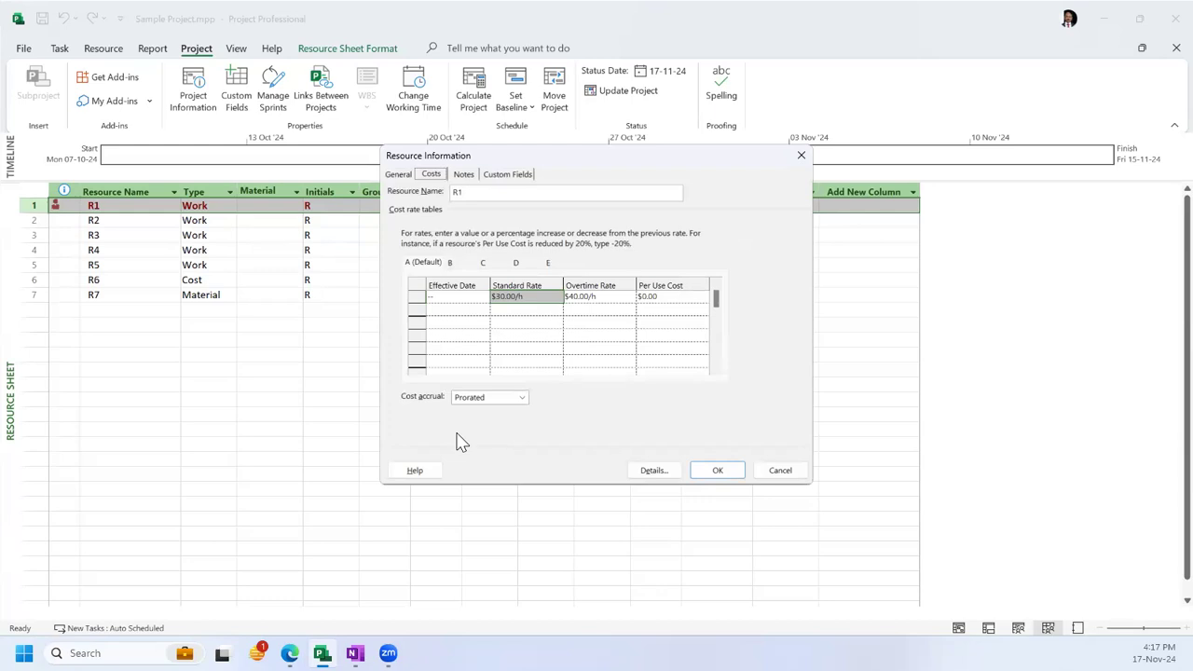
Step: Look up R1's contact details, allowing access to Outlook addresses, and leave without choosing an address
click(662, 471)
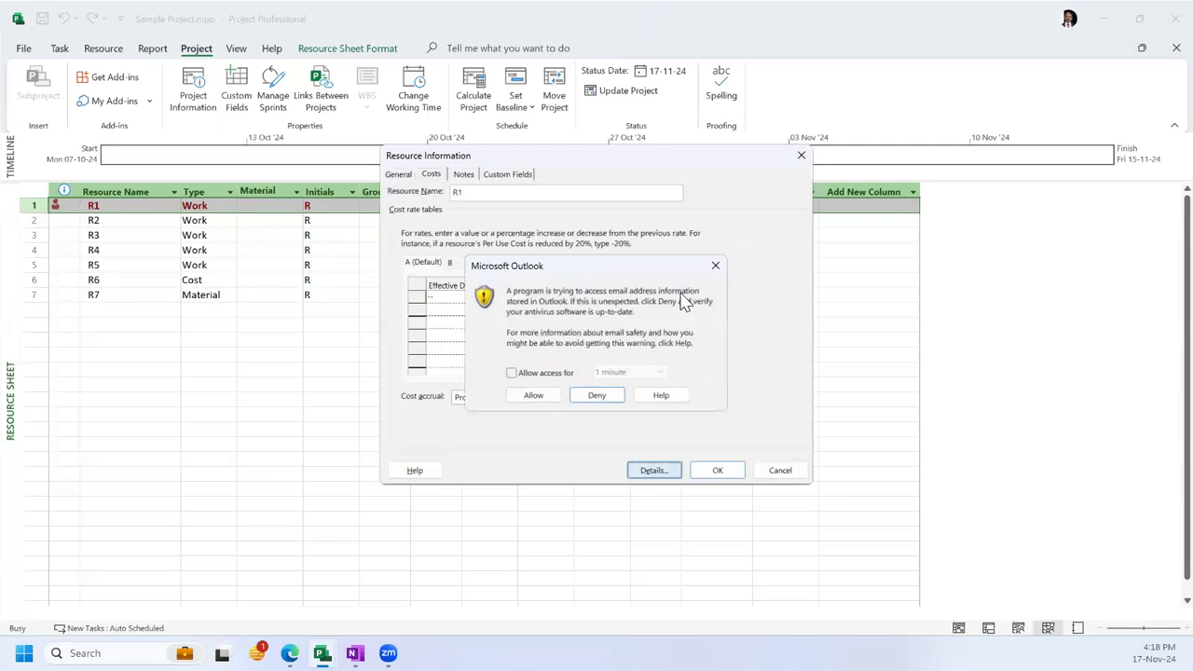
click(533, 396)
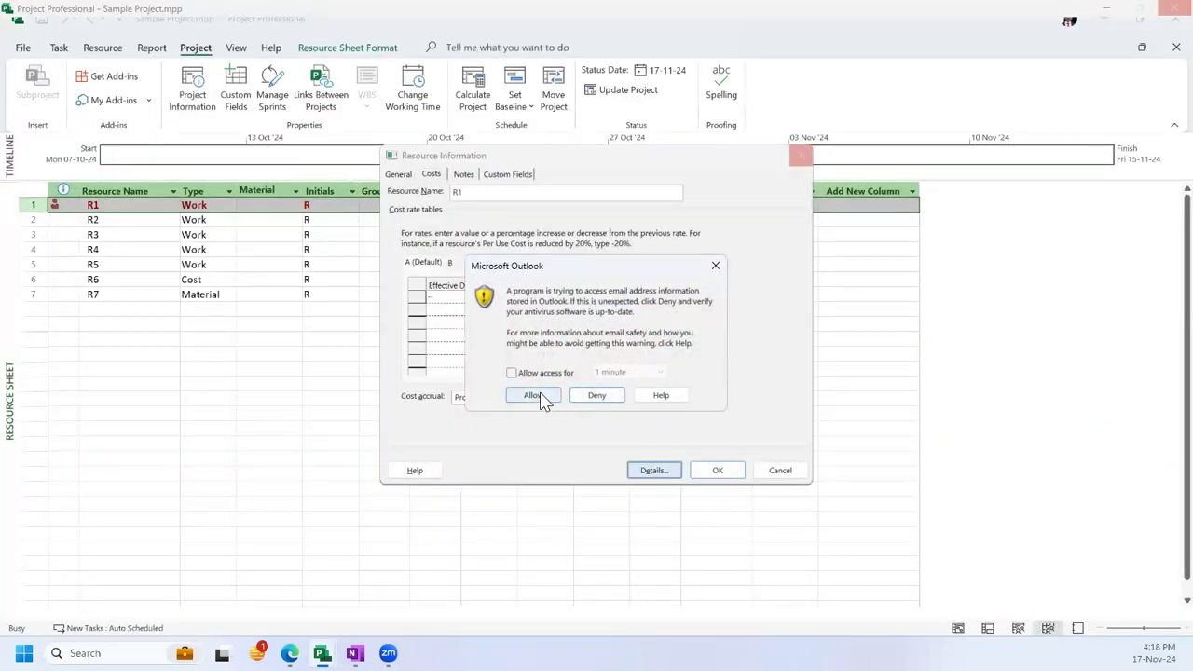
click(543, 399)
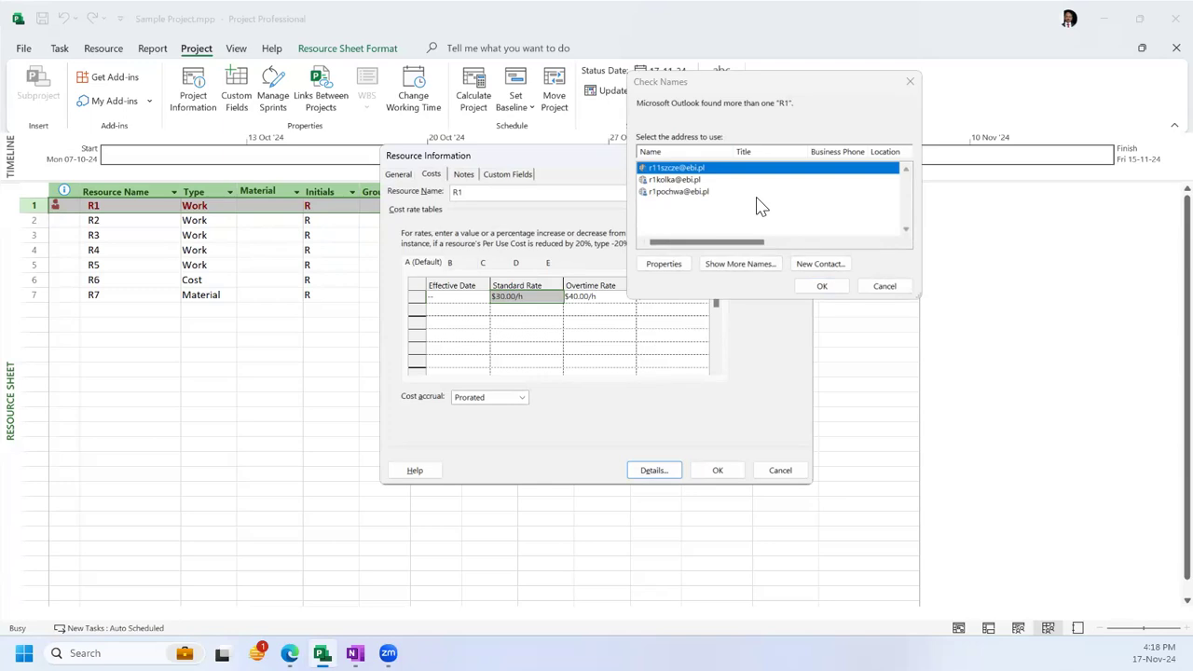
click(891, 286)
click(782, 469)
click(493, 250)
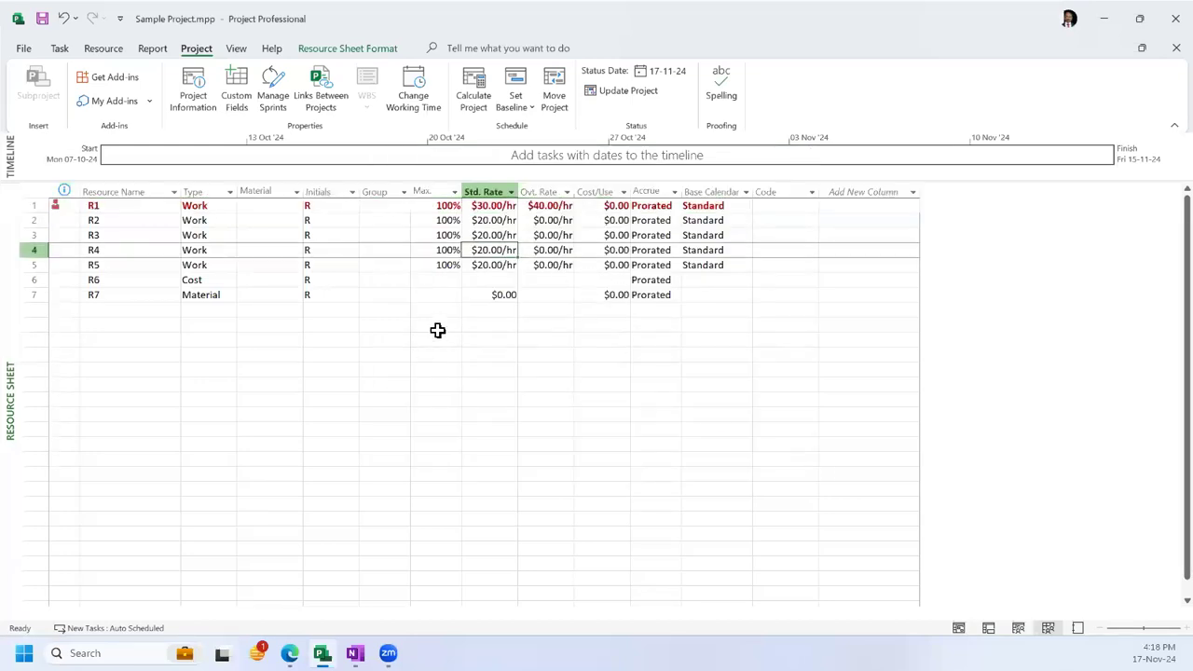
click(386, 335)
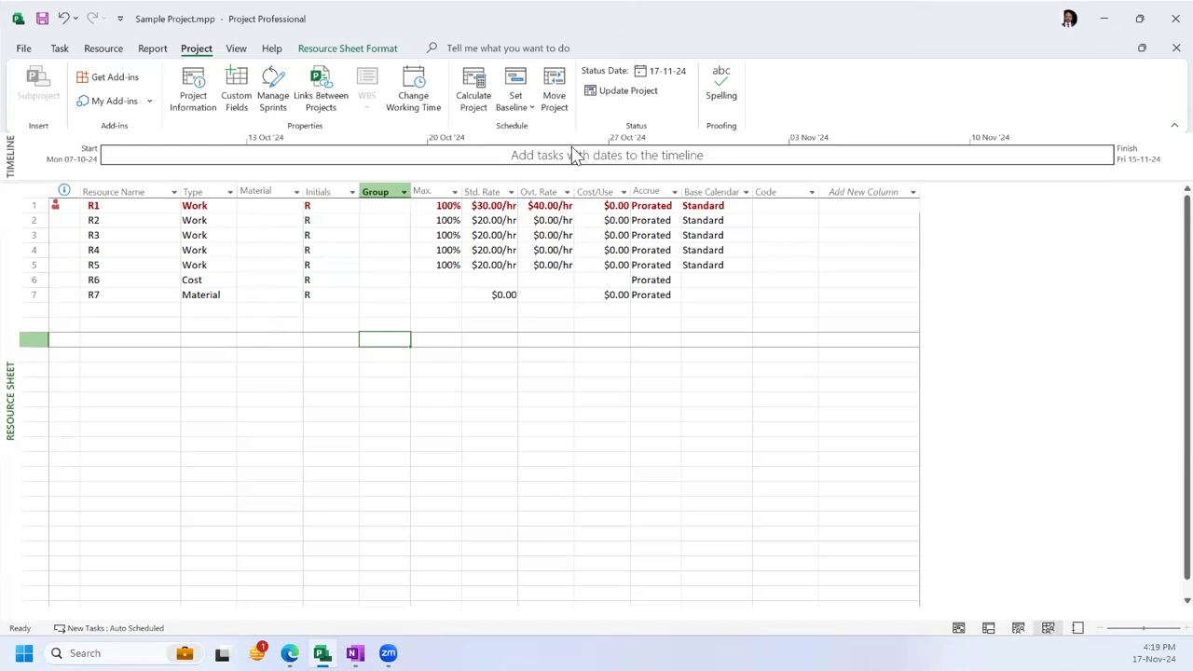
click(503, 279)
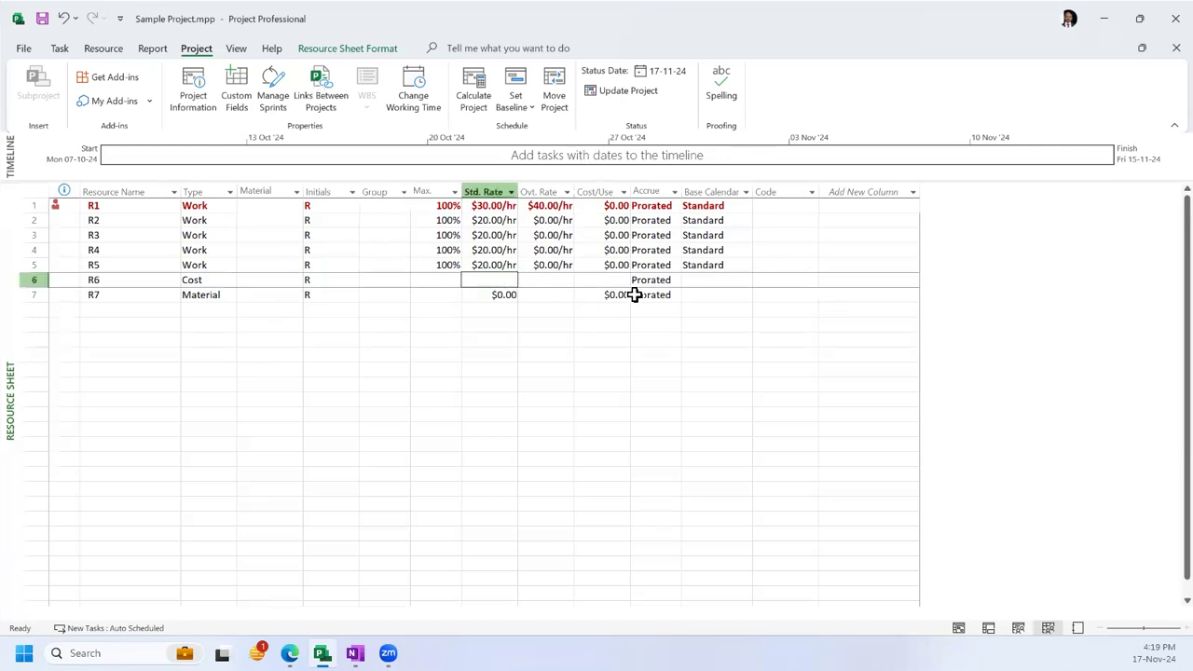